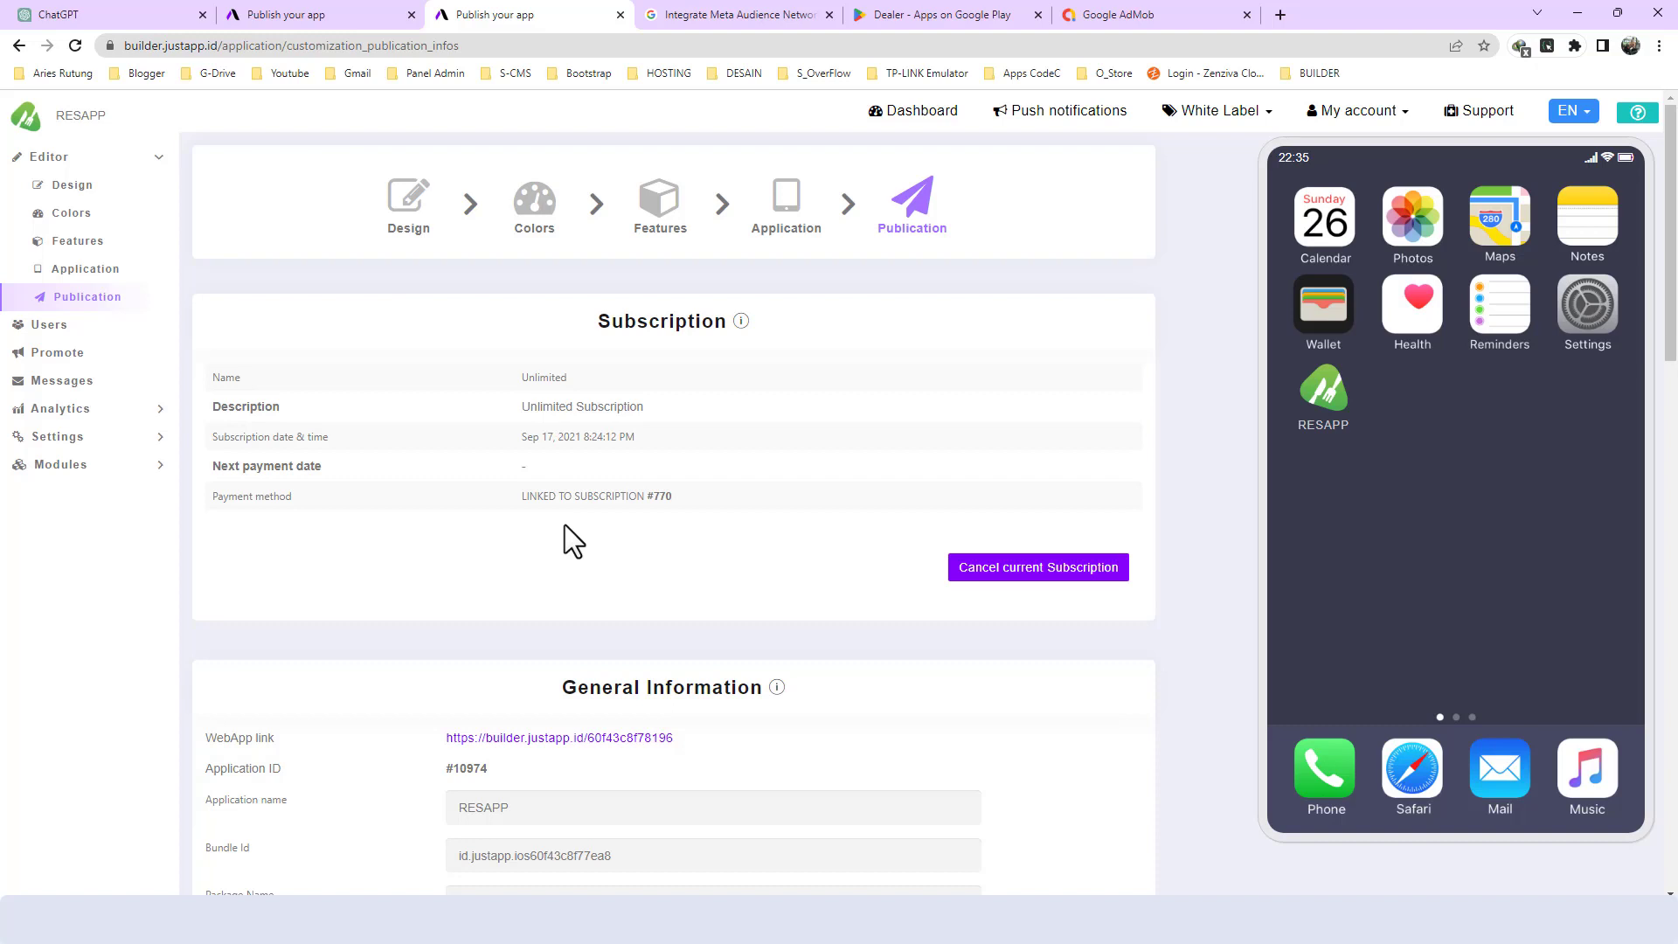
# - Review the Monetize Your App section on the Publication page, including its AdMob, Facebook and StartApp mediation options and ID fields
pyautogui.scroll(-1, 564, 524)
pyautogui.scroll(-5, 564, 524)
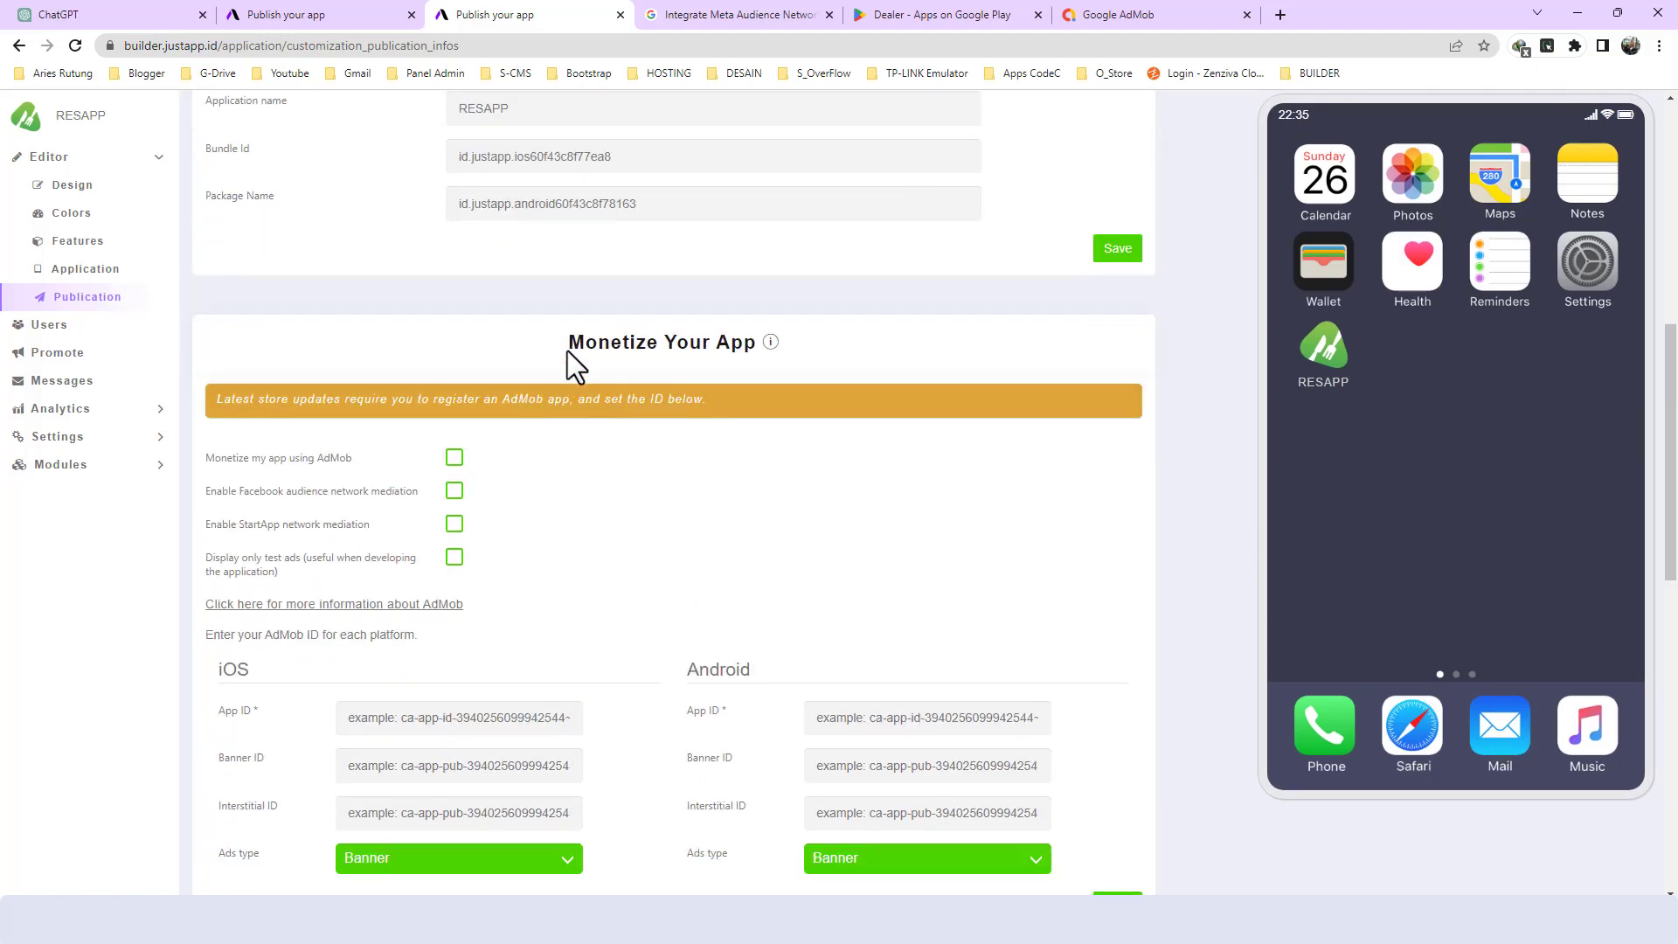
pyautogui.moveTo(568, 342); pyautogui.dragTo(721, 356)
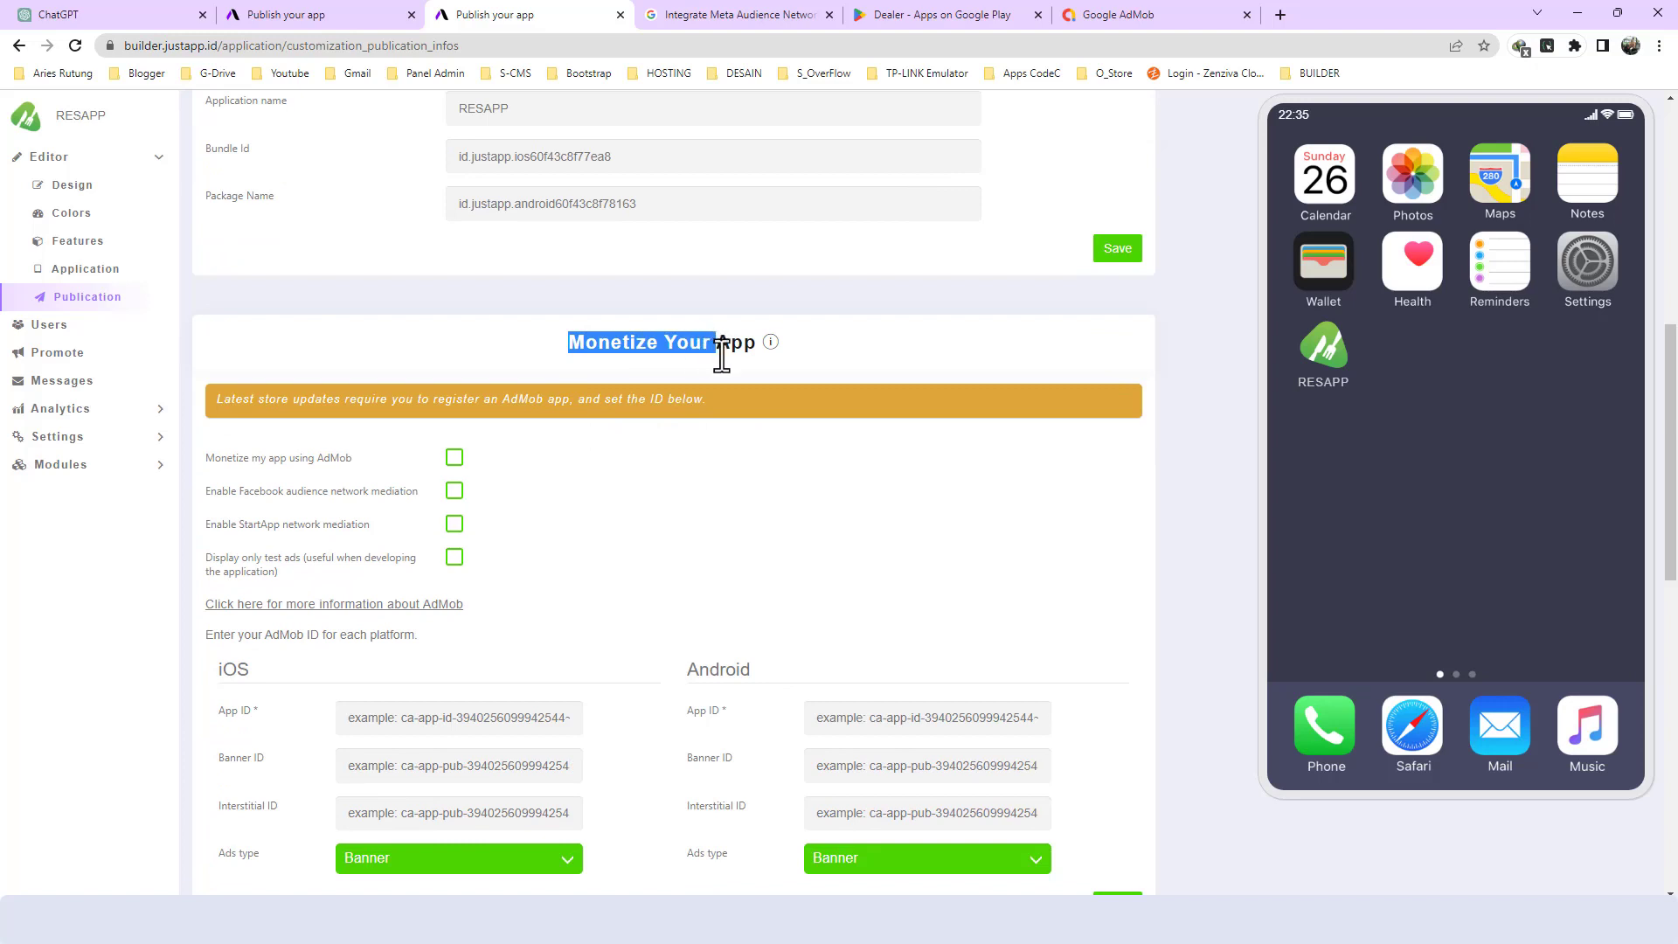
pyautogui.doubleClick(255, 496)
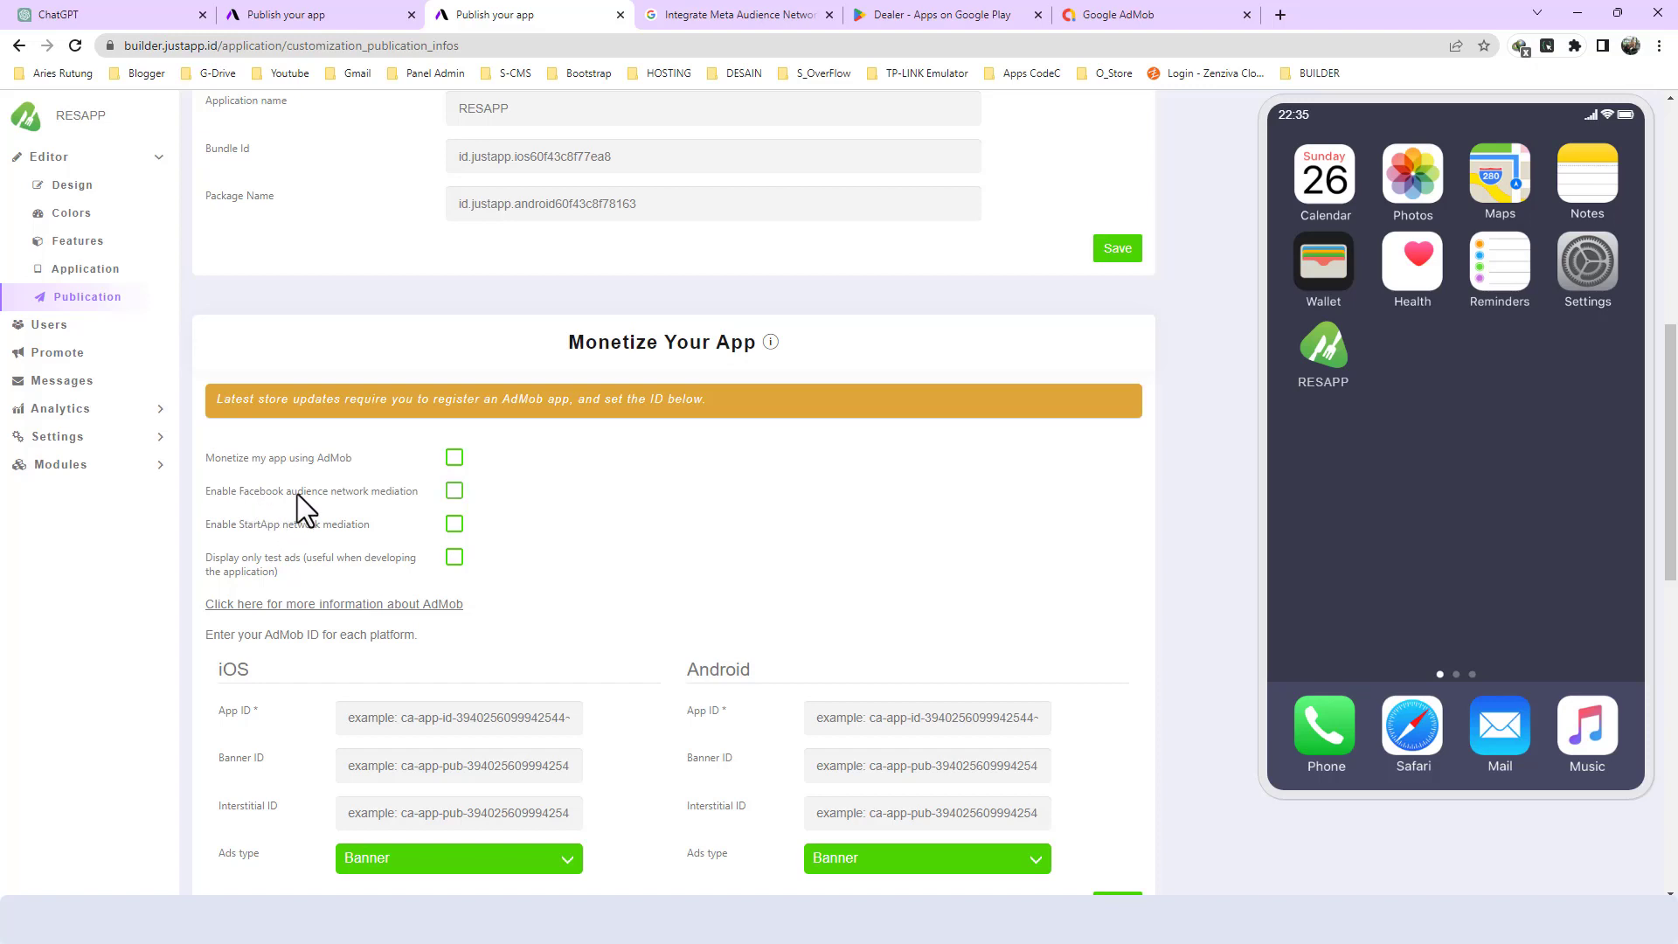
pyautogui.scroll(-3, 365, 493)
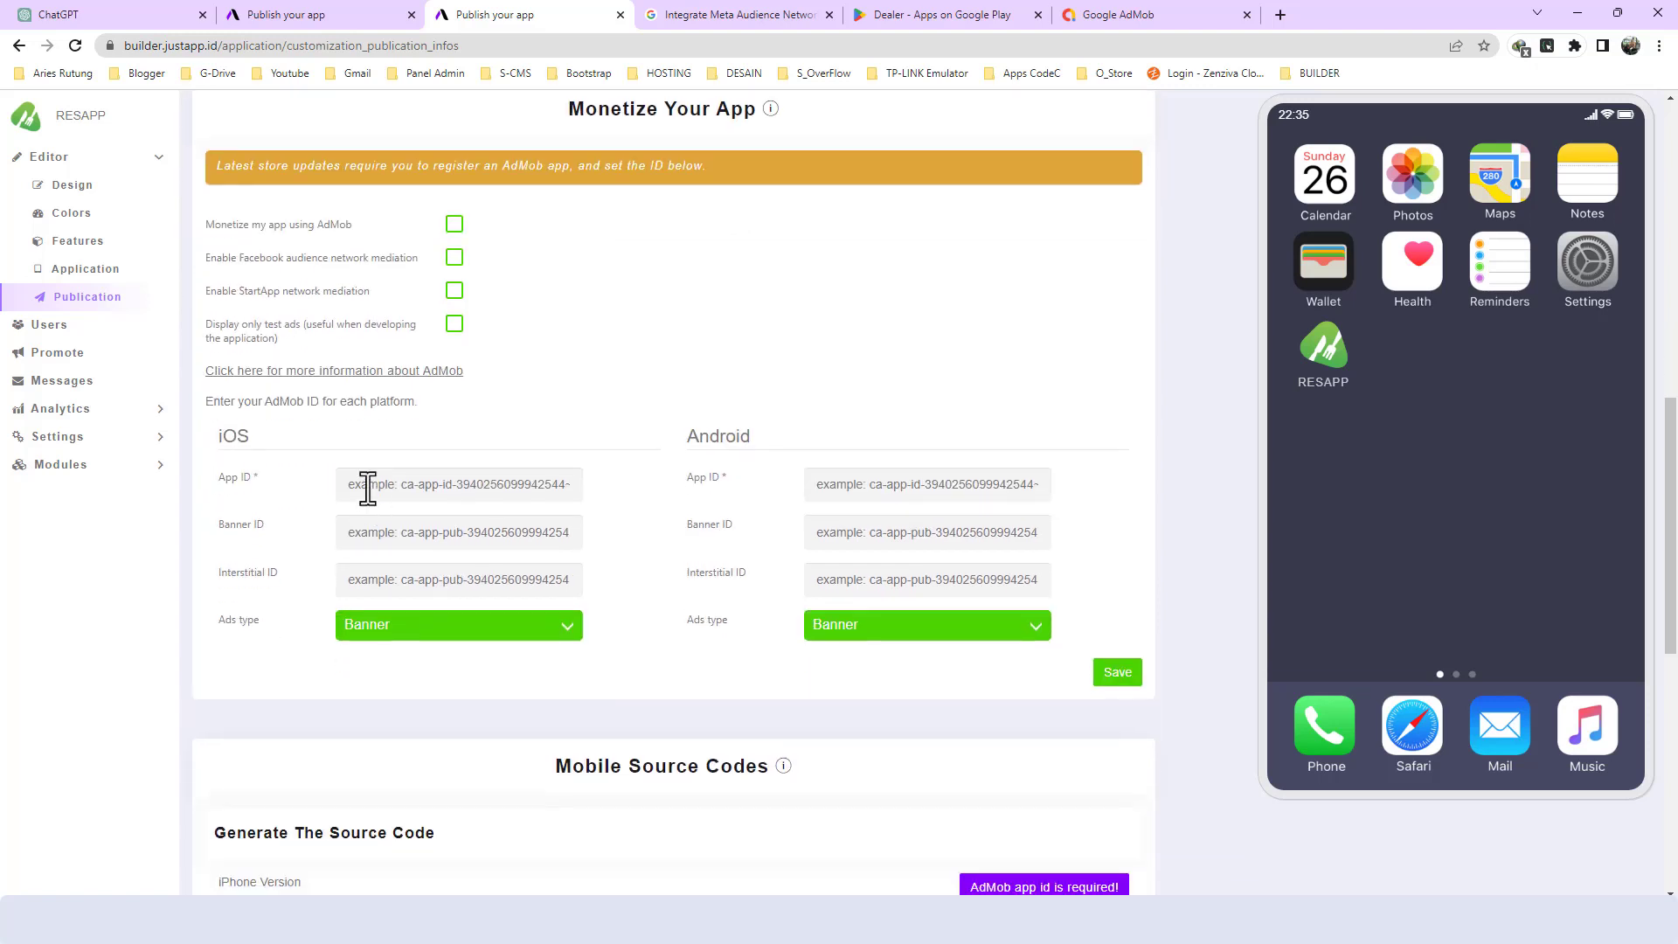
pyautogui.scroll(2, 370, 470)
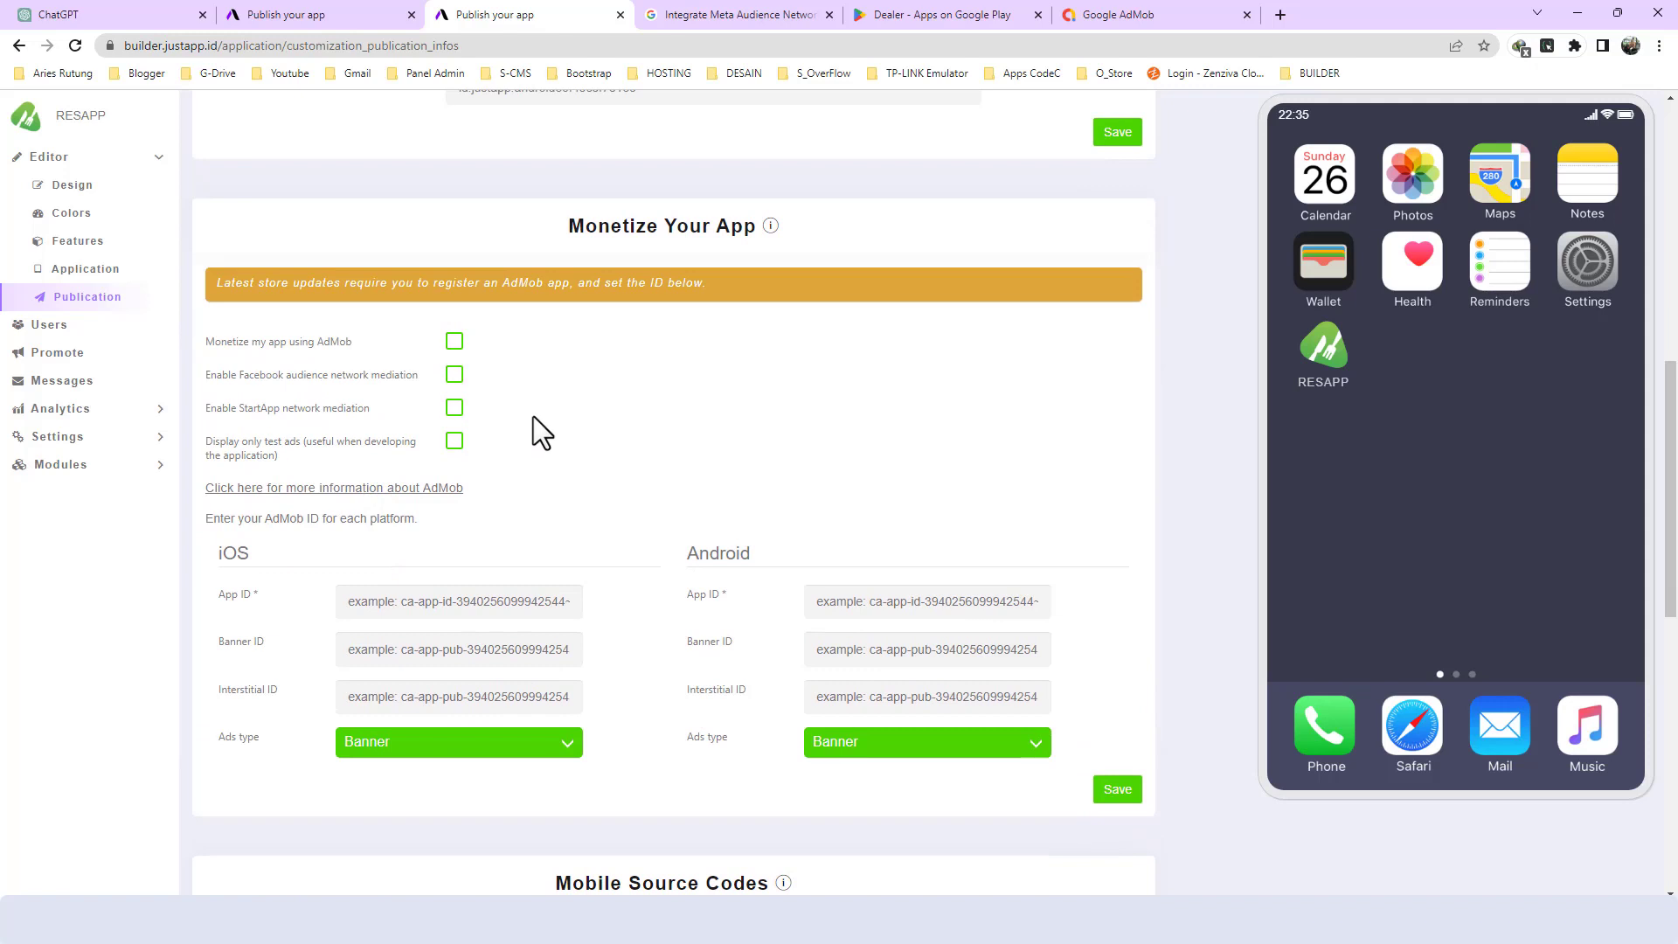
pyautogui.scroll(-2, 535, 429)
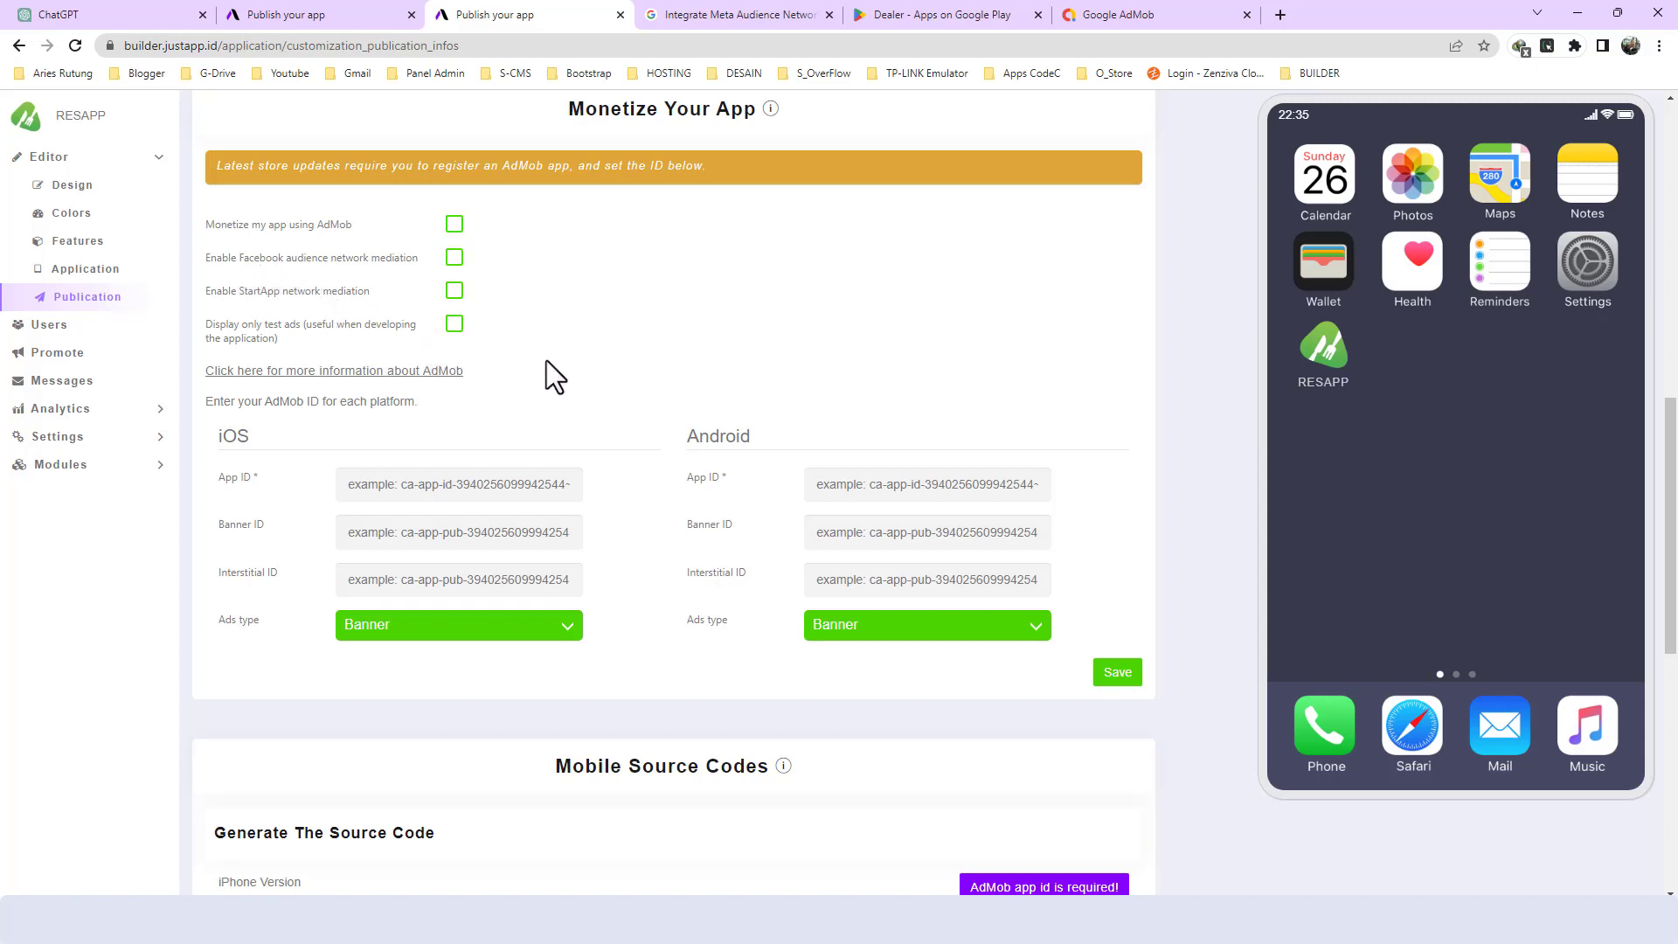
pyautogui.scroll(1, 546, 360)
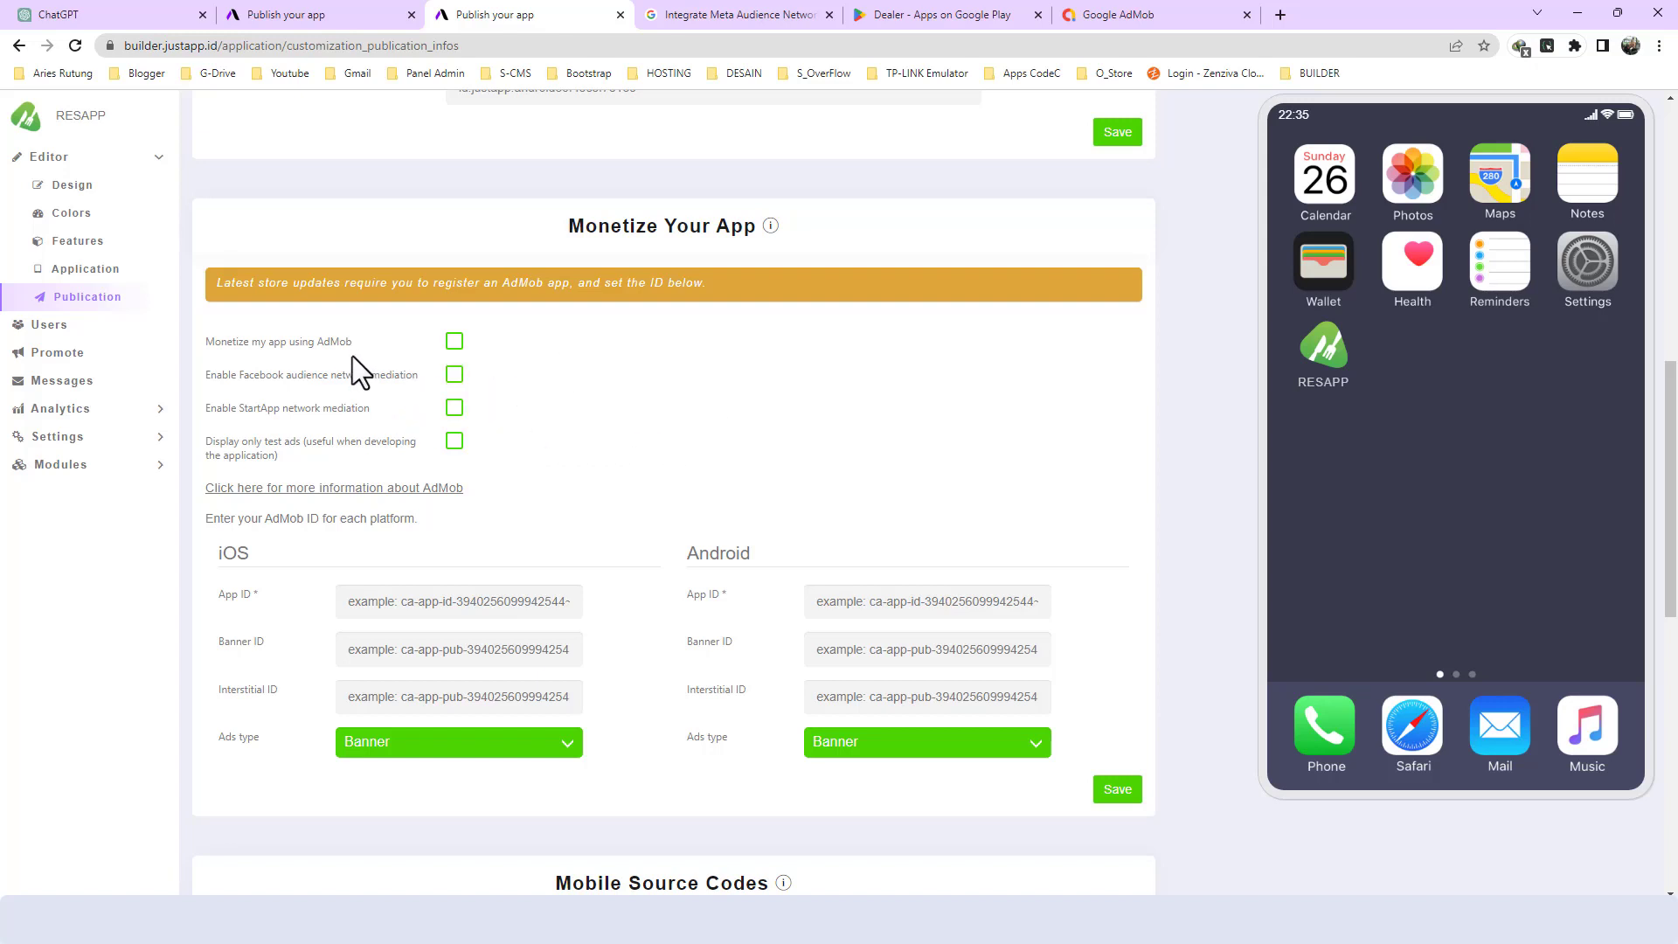
pyautogui.scroll(-2, 549, 476)
pyautogui.scroll(1, 542, 481)
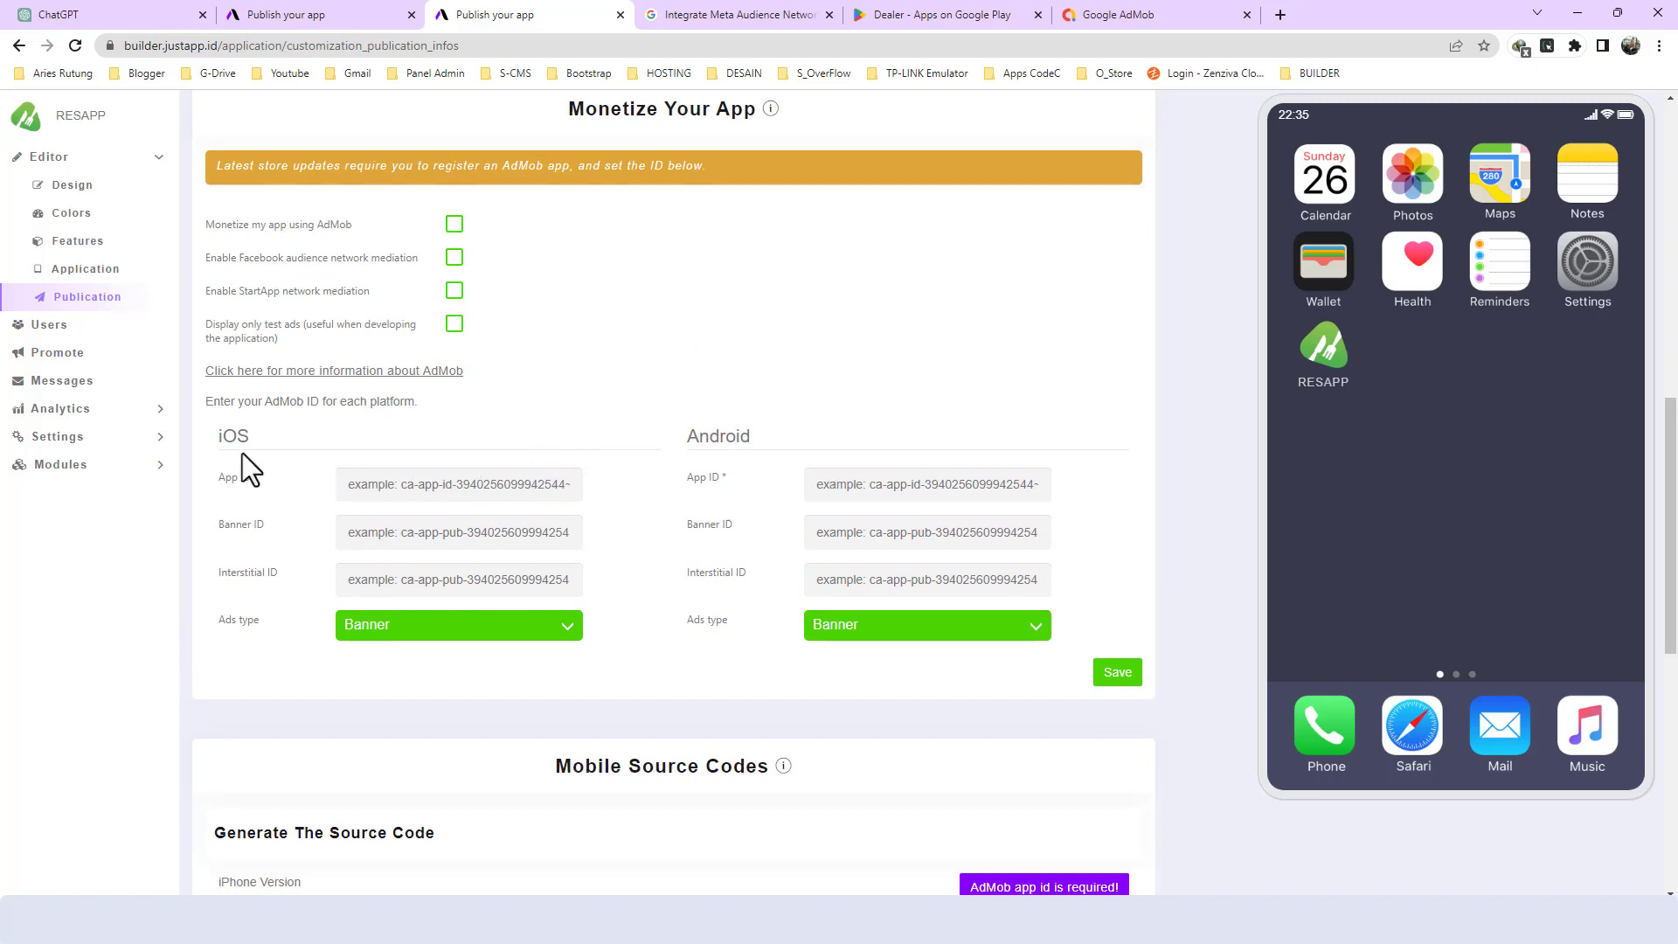
# - Fill the iOS AdMob App ID, Banner ID and Interstitial ID with the placeholder "#"
pyautogui.click(385, 487)
pyautogui.write('#')
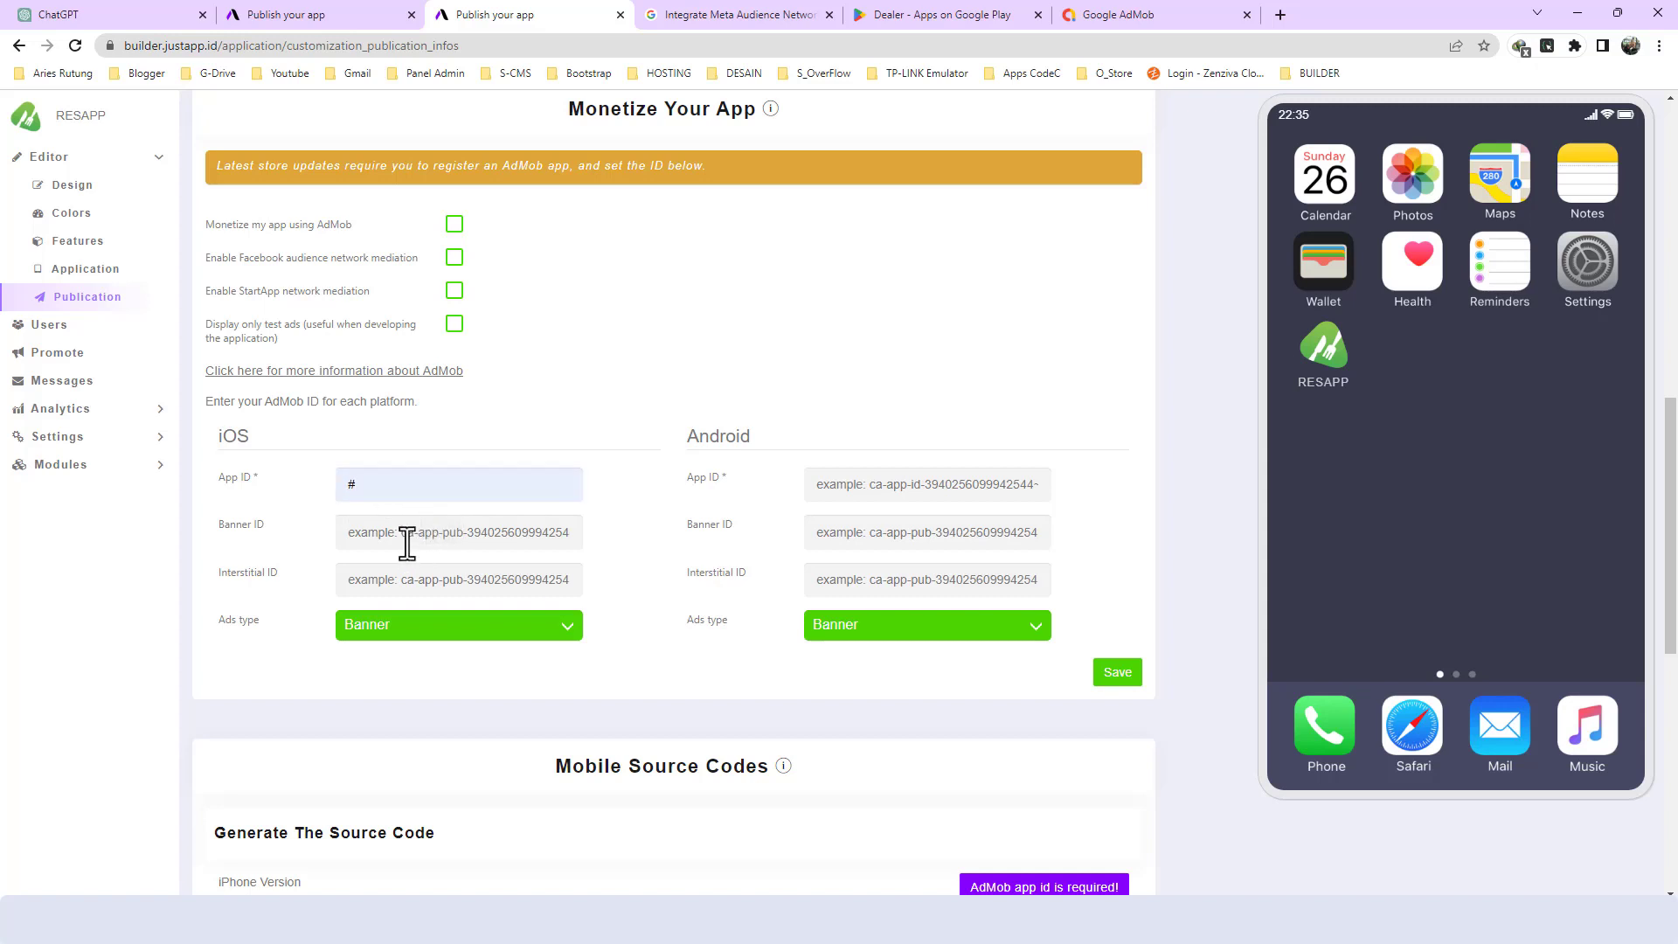
pyautogui.click(407, 536)
pyautogui.click(437, 577)
pyautogui.click(379, 581)
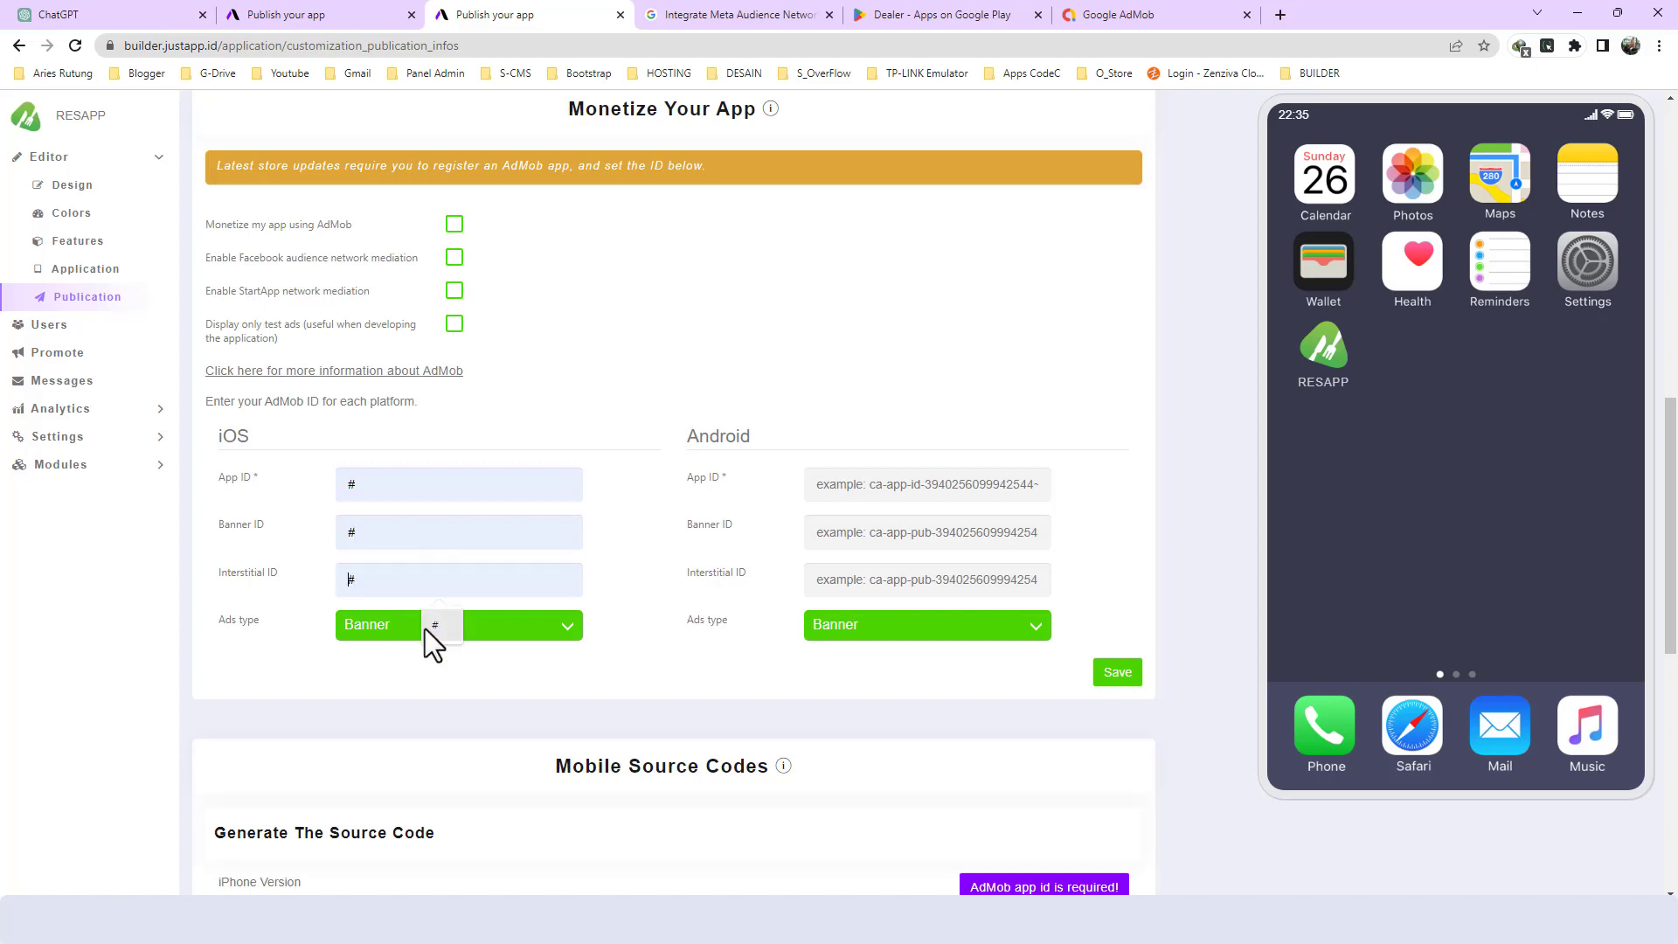
pyautogui.click(434, 625)
# - Check the Android AdMob ID fields and the ad types offered, leaving the selection at Banner
pyautogui.moveTo(683, 432); pyautogui.dragTo(751, 433)
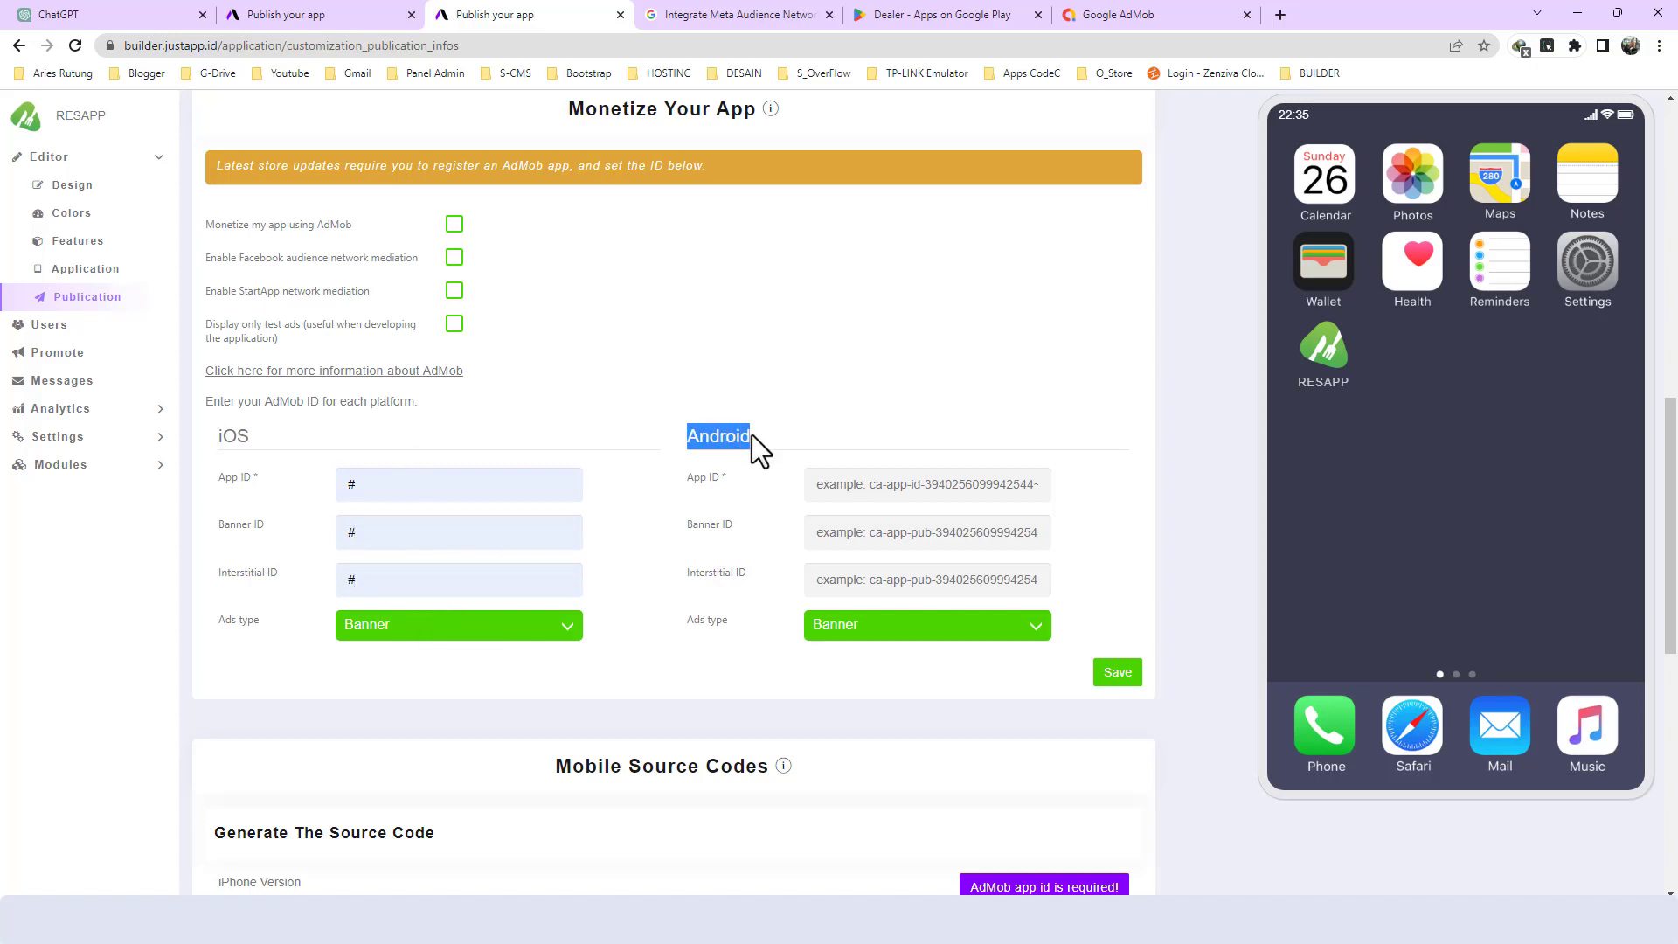
pyautogui.click(690, 476)
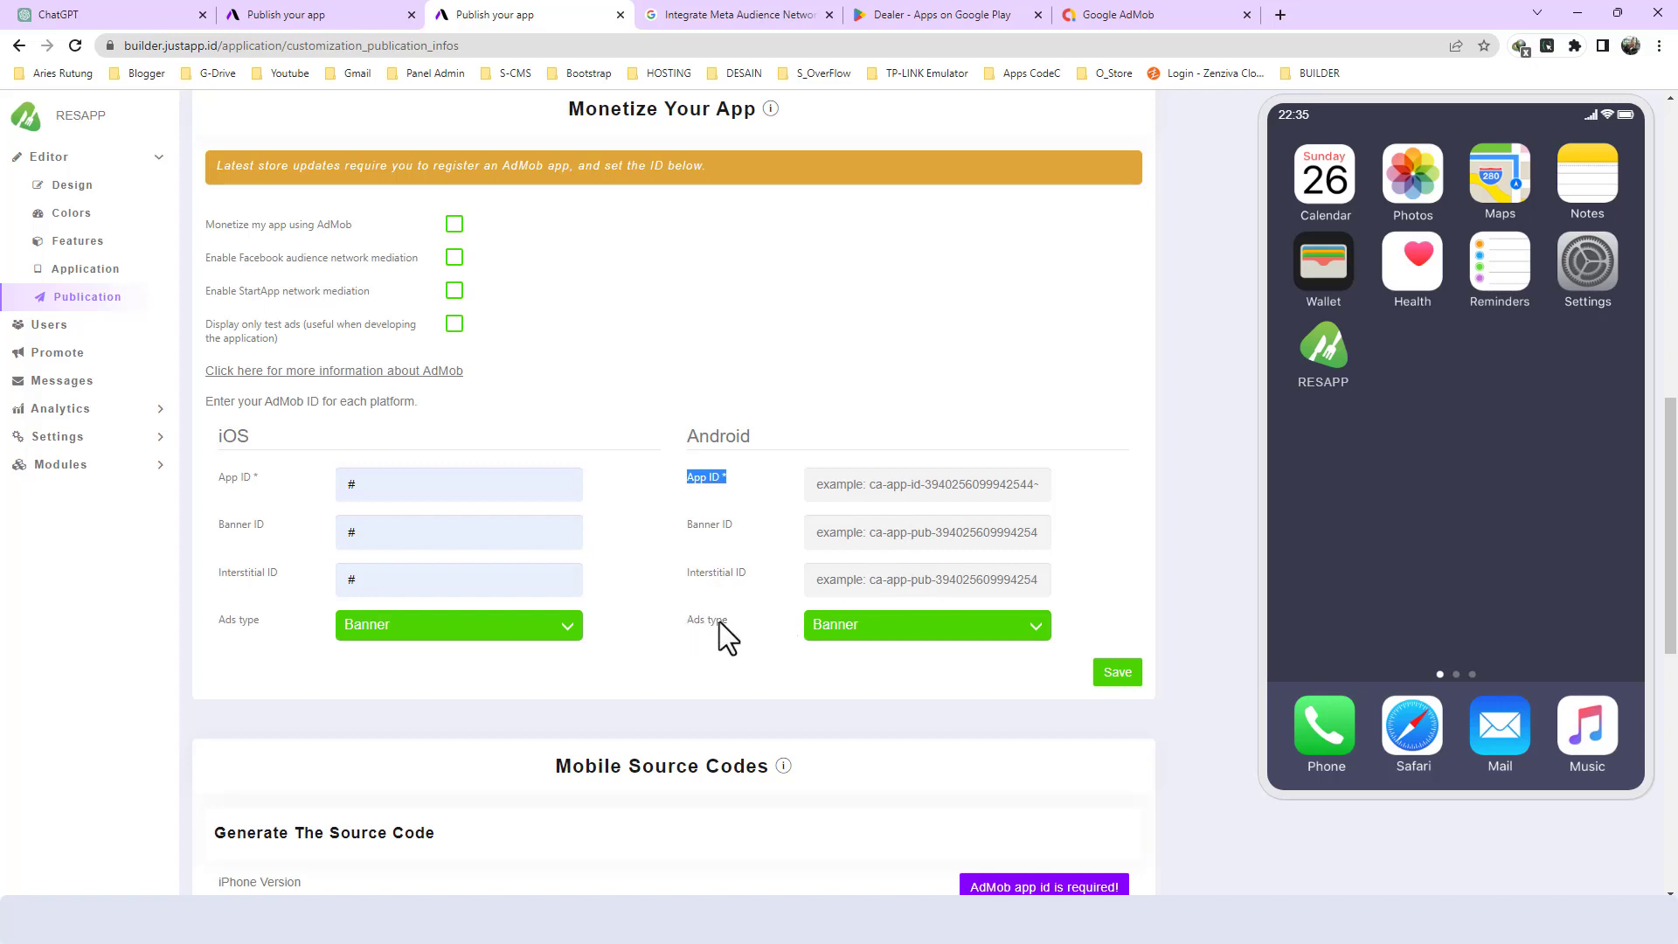
pyautogui.click(826, 636)
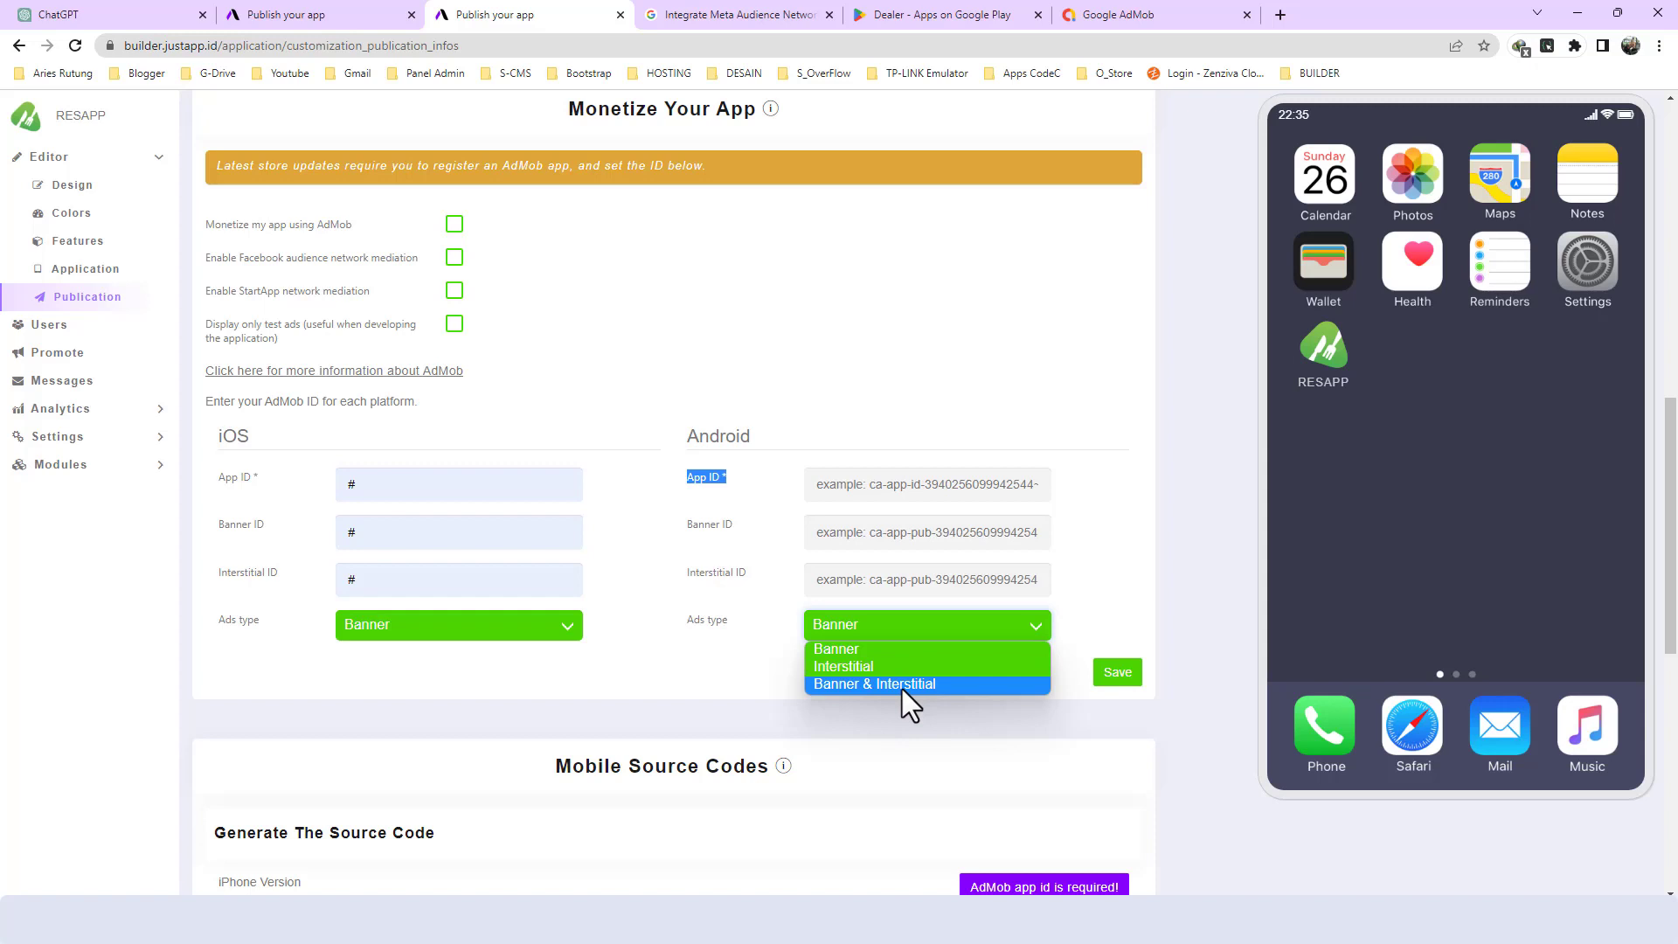
pyautogui.click(1161, 558)
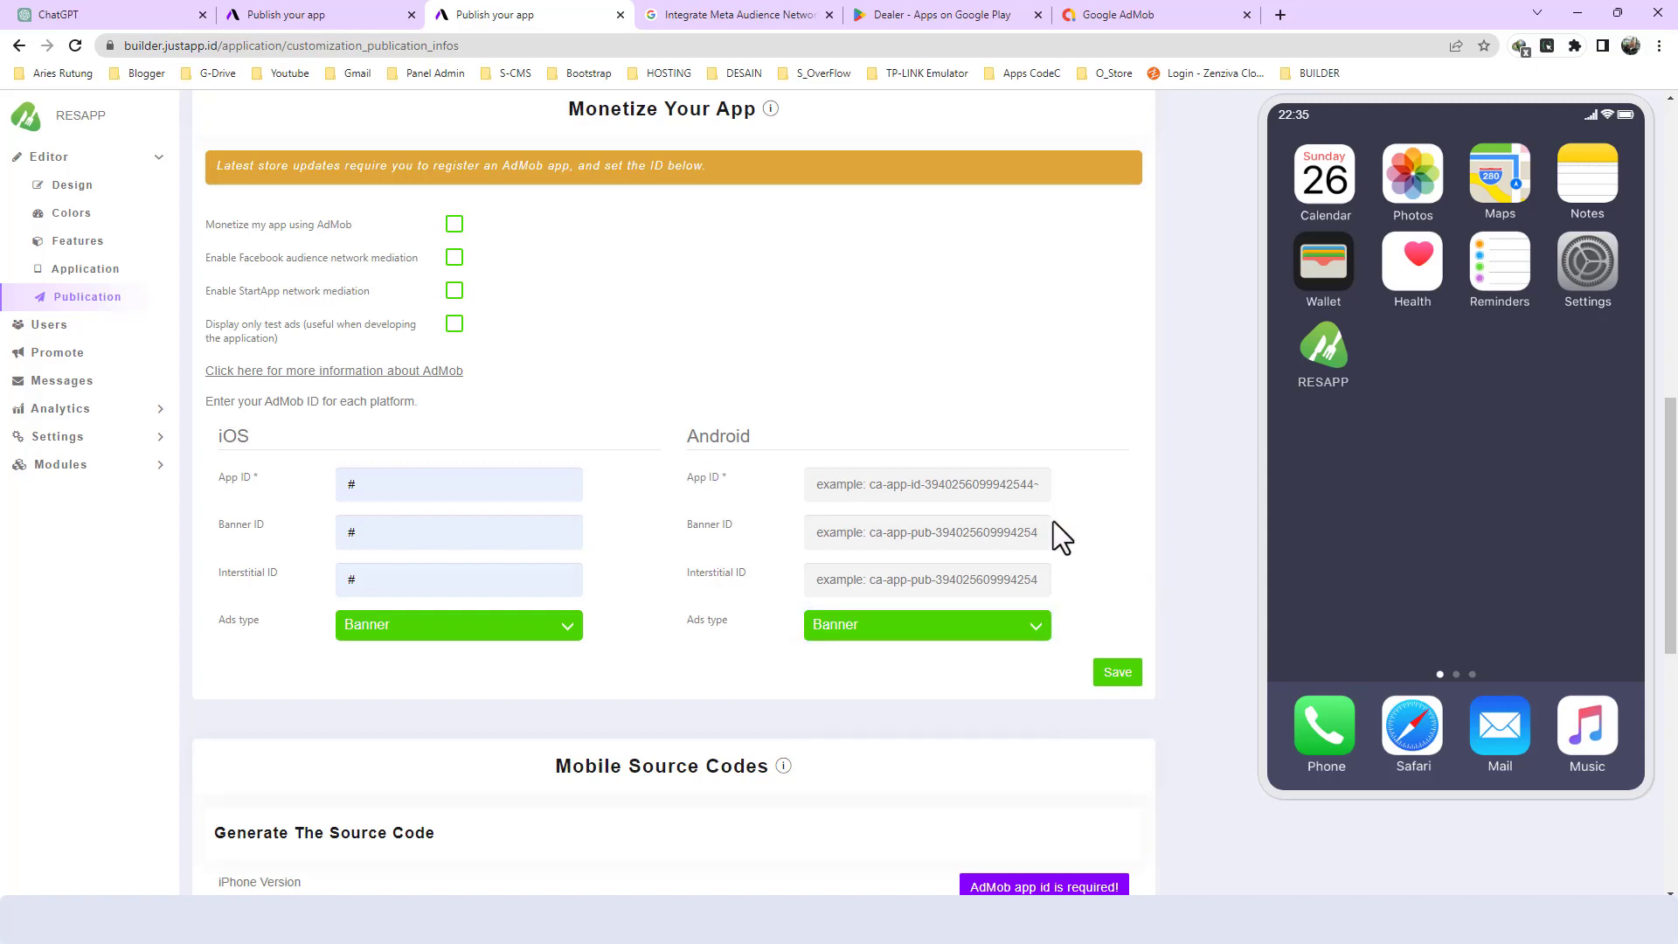
pyautogui.scroll(4, 762, 360)
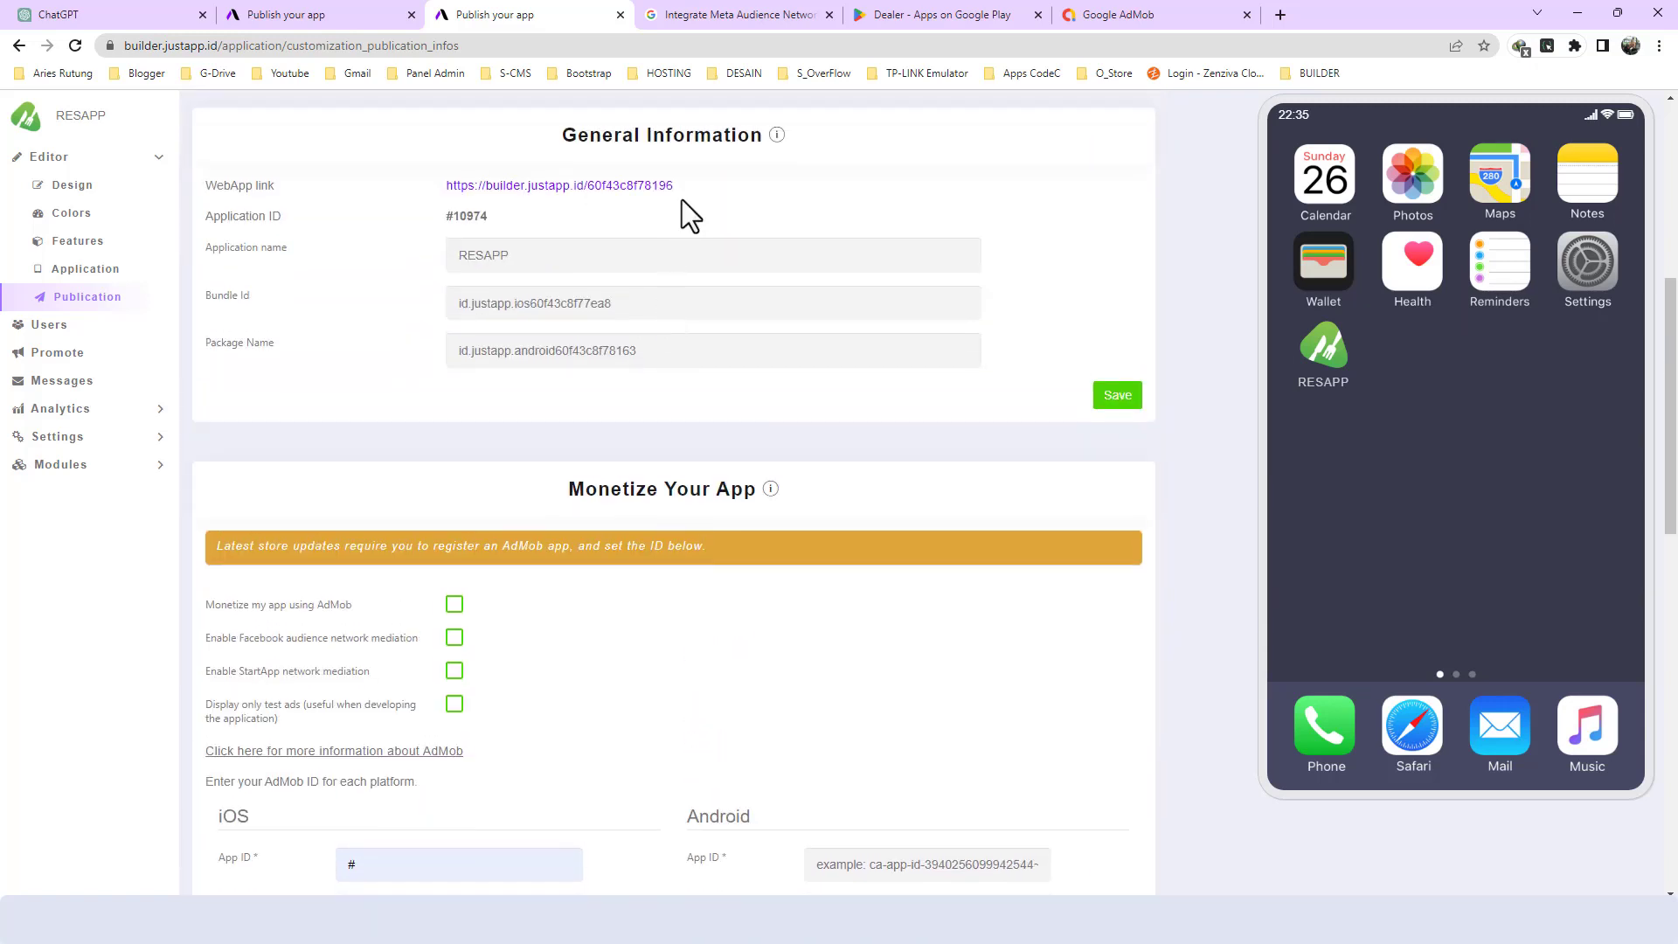
pyautogui.scroll(2, 682, 199)
# - Bring up the Integrate Meta Audience Network with bidding guide and skim its supported formats, requirements and Step 1 setup
pyautogui.click(732, 18)
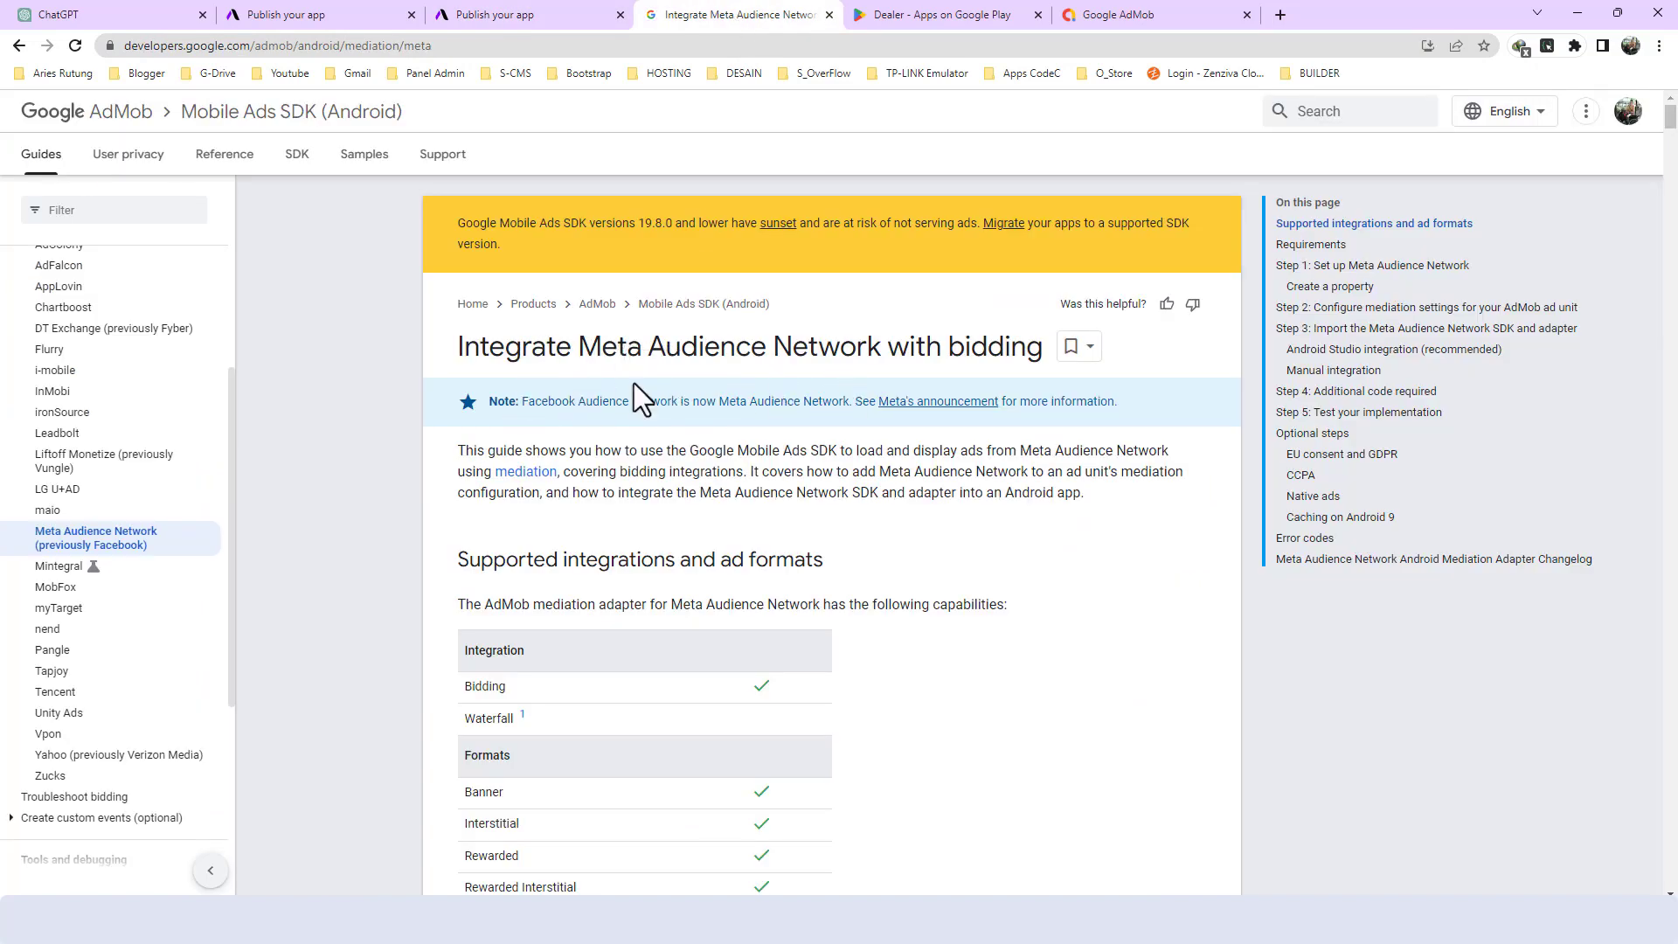
pyautogui.moveTo(455, 349); pyautogui.dragTo(1045, 339)
pyautogui.scroll(-2, 869, 463)
pyautogui.scroll(-5, 753, 482)
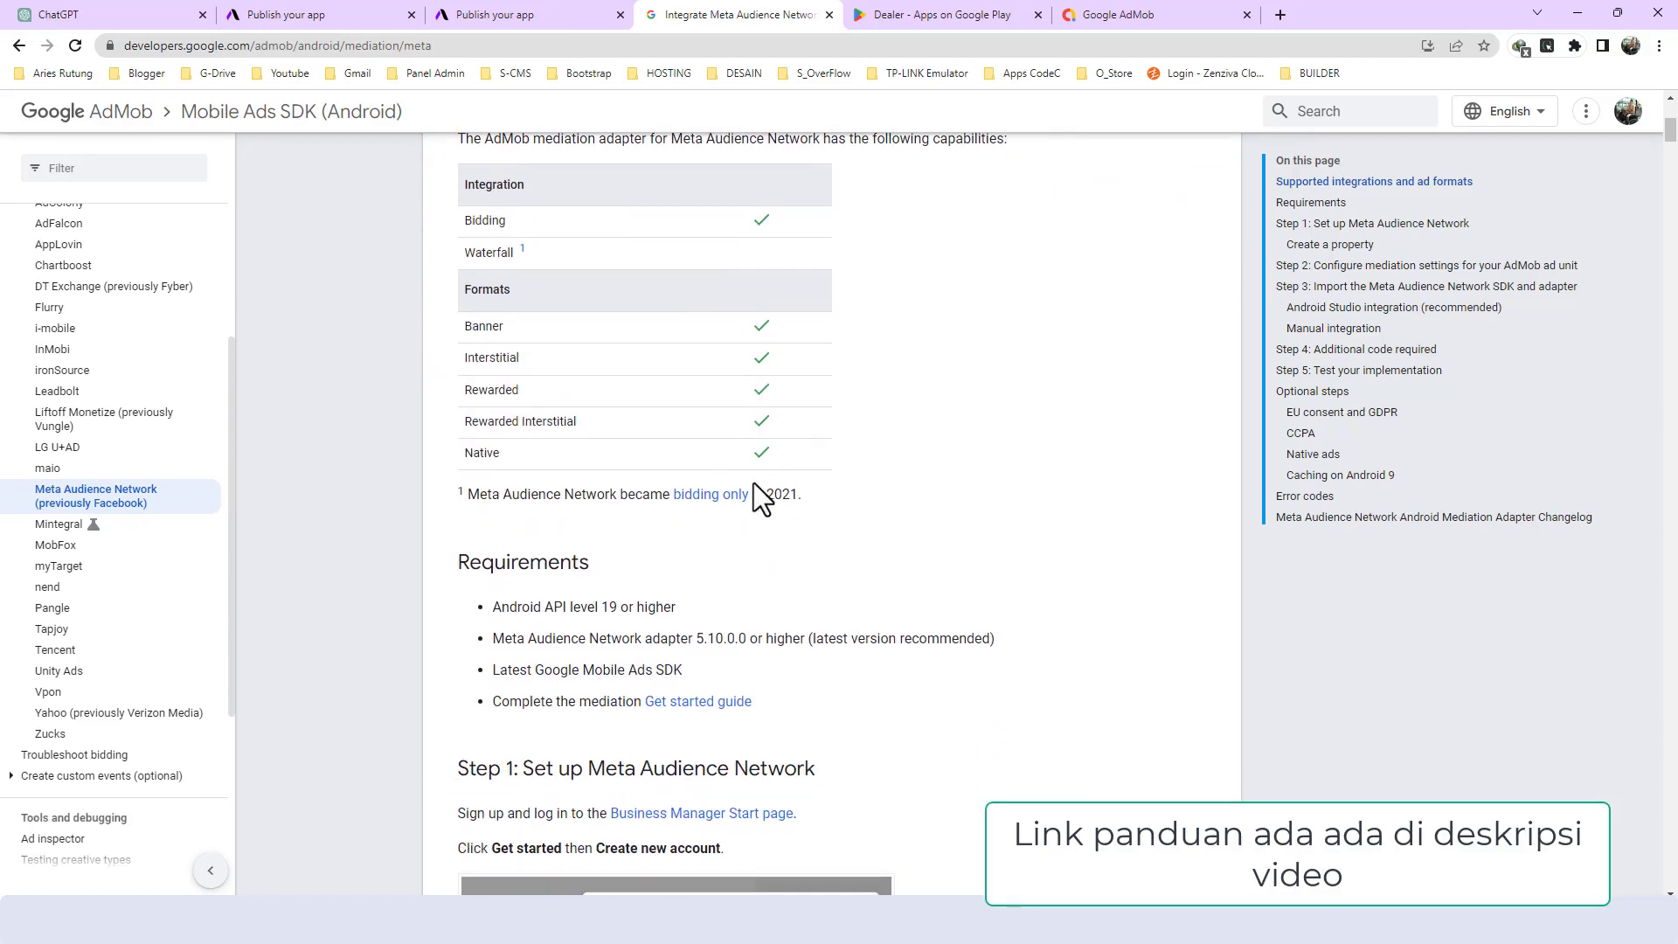
pyautogui.scroll(1, 774, 390)
pyautogui.scroll(-17, 741, 485)
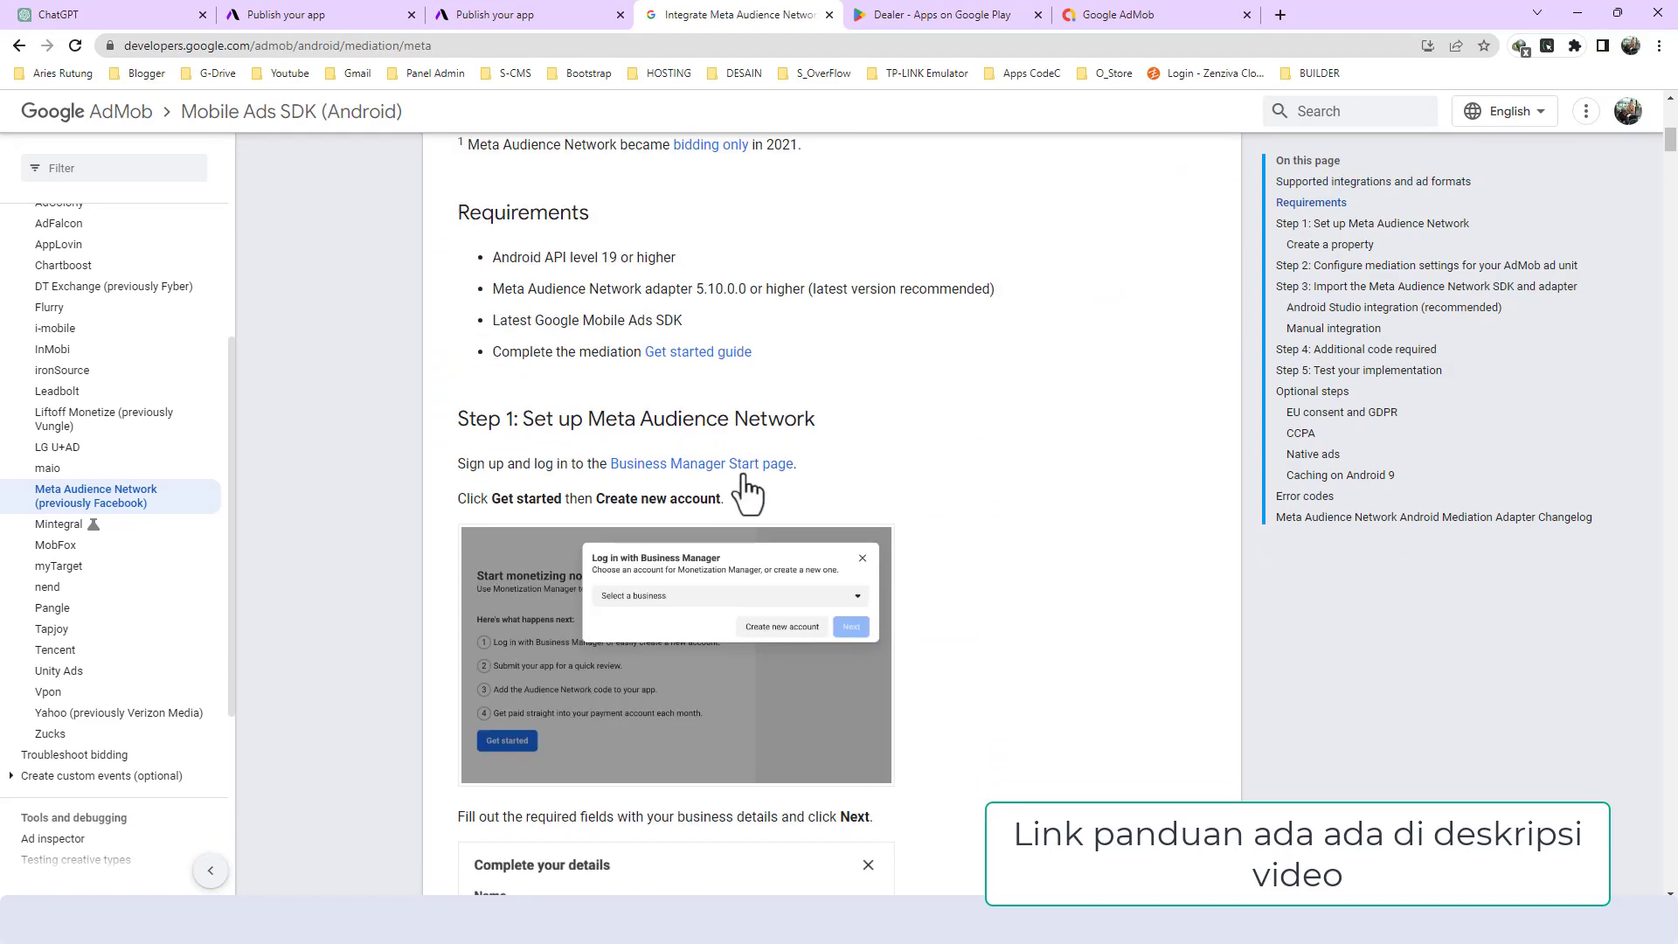
pyautogui.scroll(-3, 739, 487)
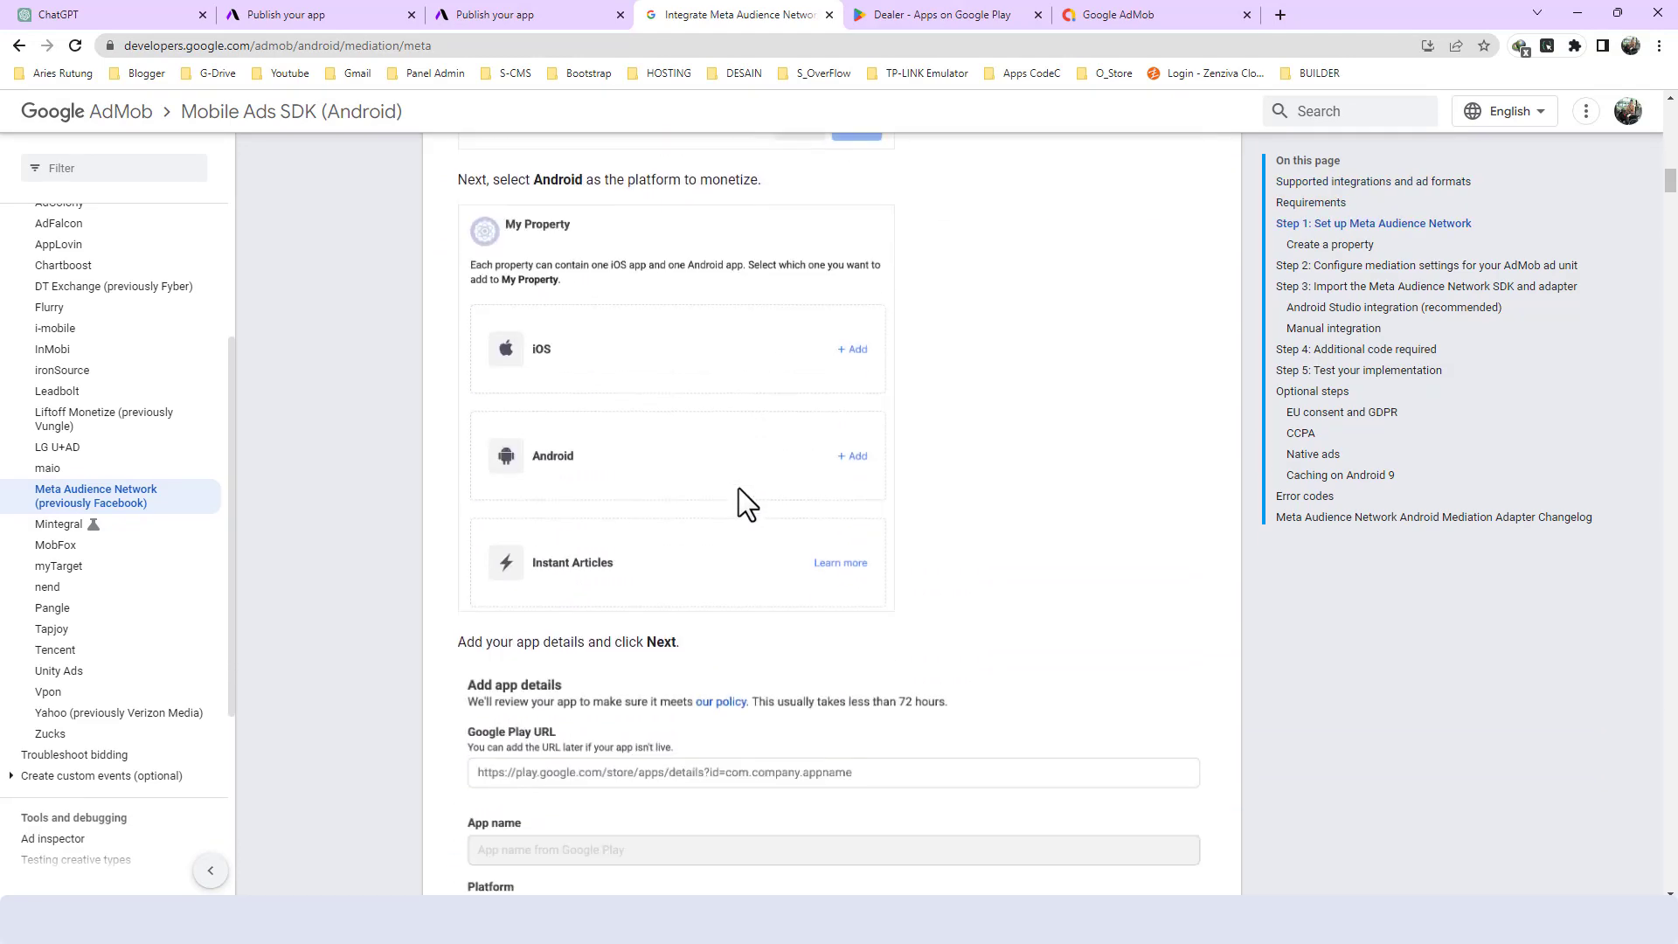
pyautogui.scroll(16, 727, 481)
pyautogui.scroll(10, 642, 391)
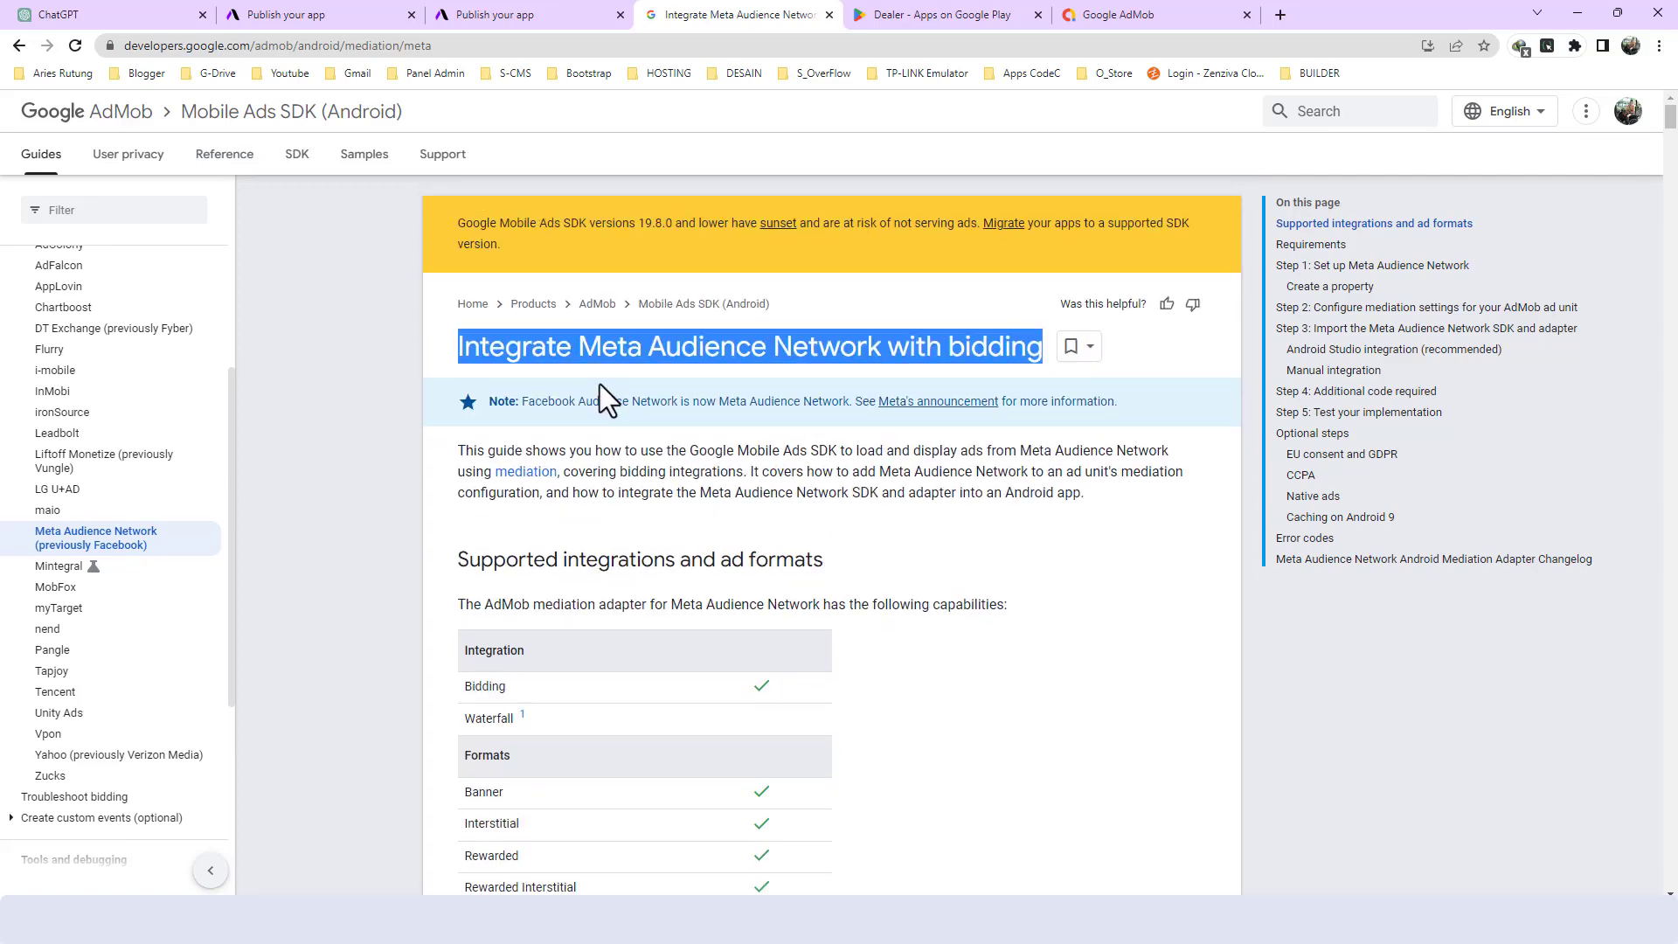
pyautogui.click(676, 359)
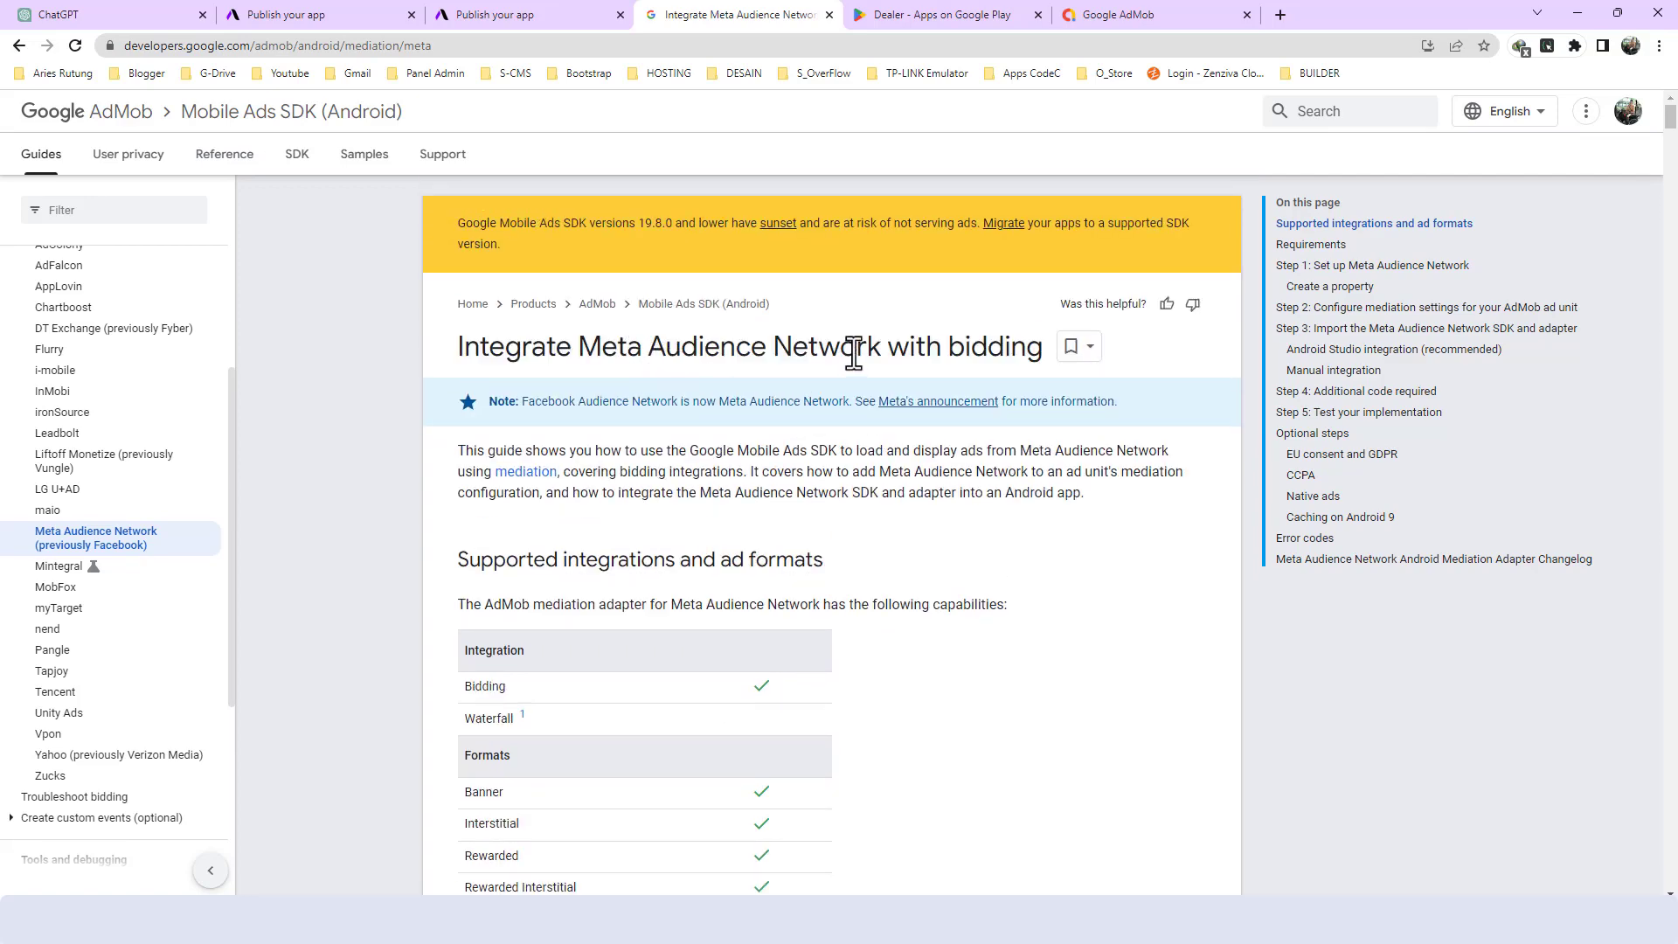
# - Read through the guide's Meta Audience Network setup and the Step 2 mediation settings for the AdMob ad unit
pyautogui.scroll(-15, 632, 615)
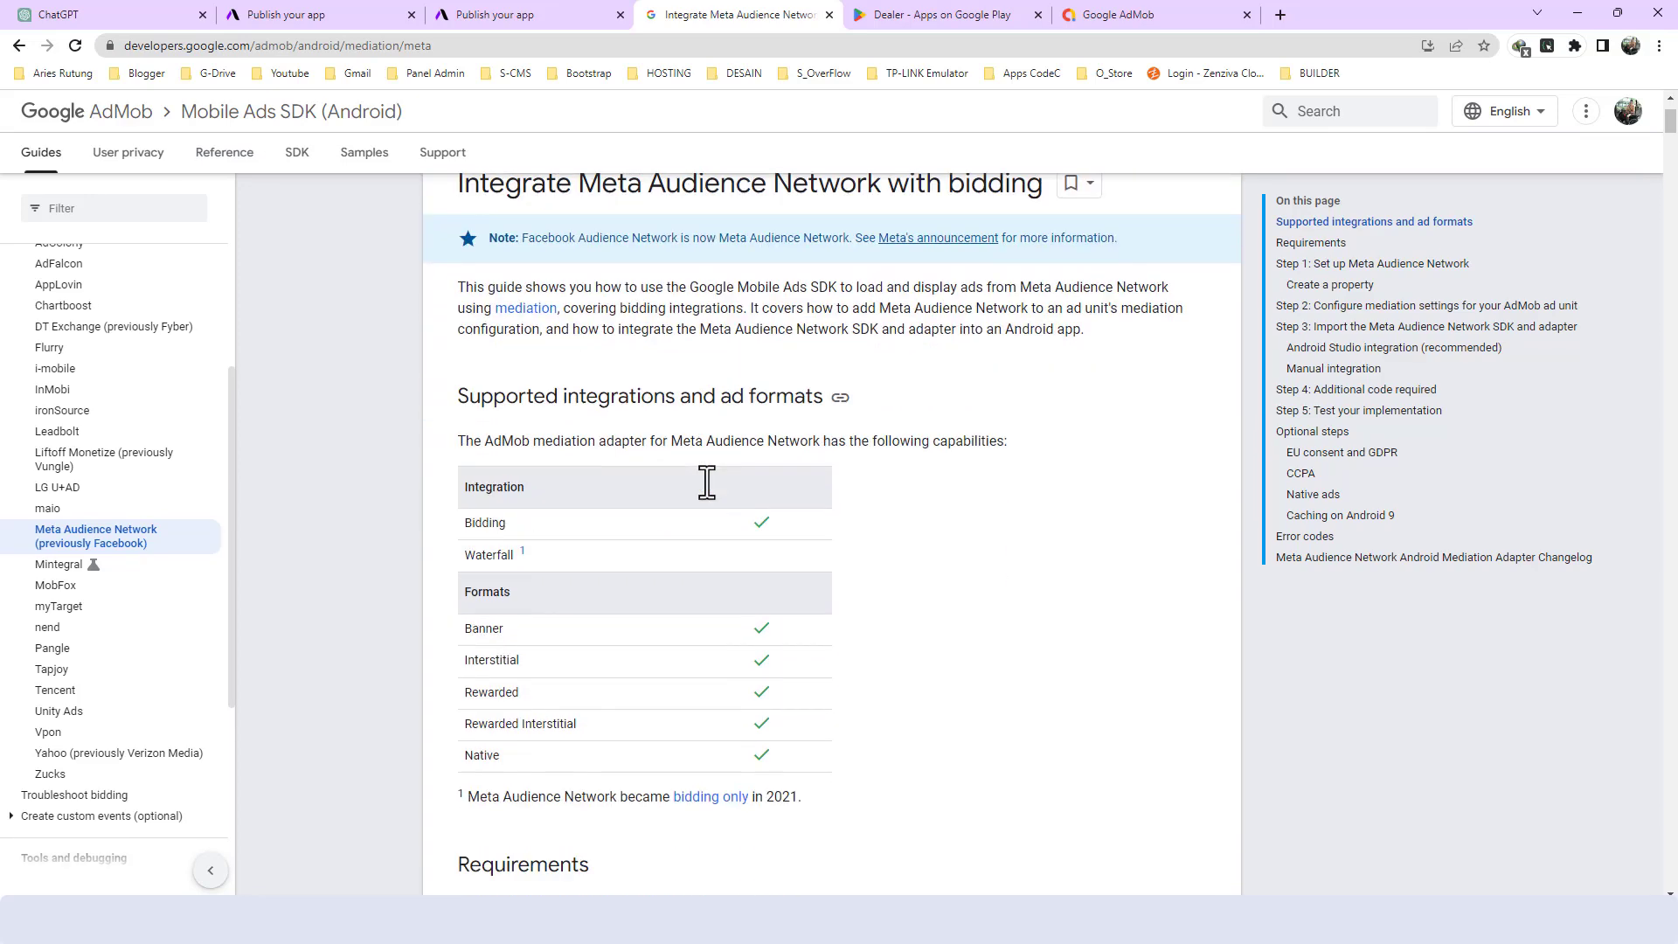
pyautogui.scroll(-20, 631, 616)
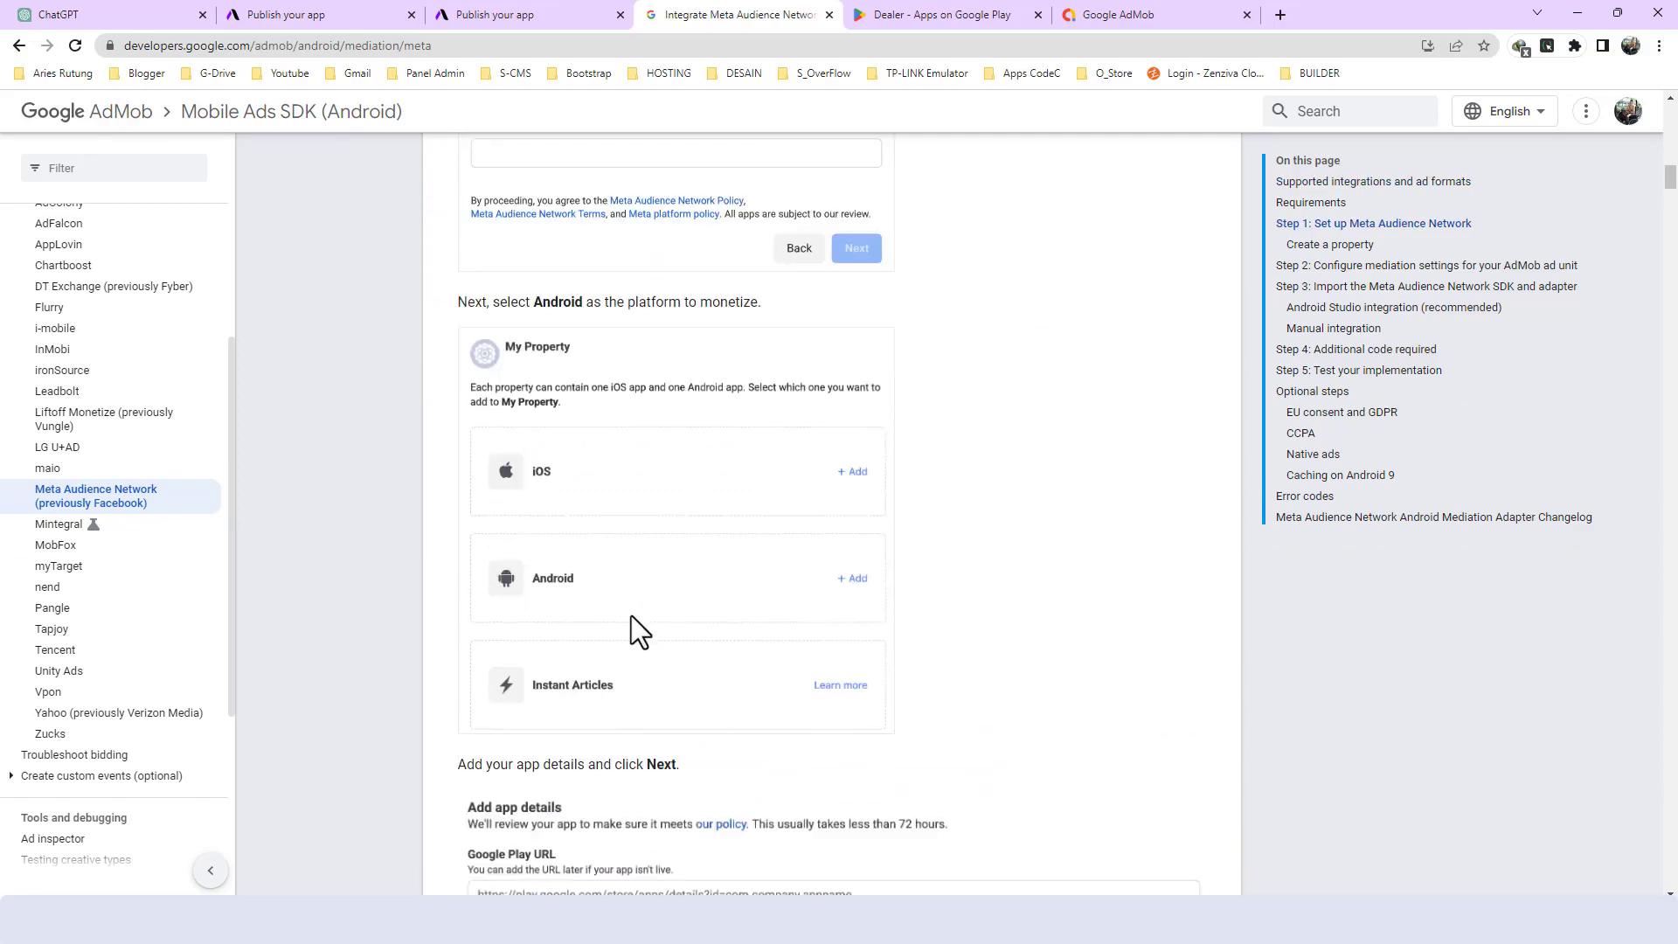
pyautogui.scroll(-14, 631, 616)
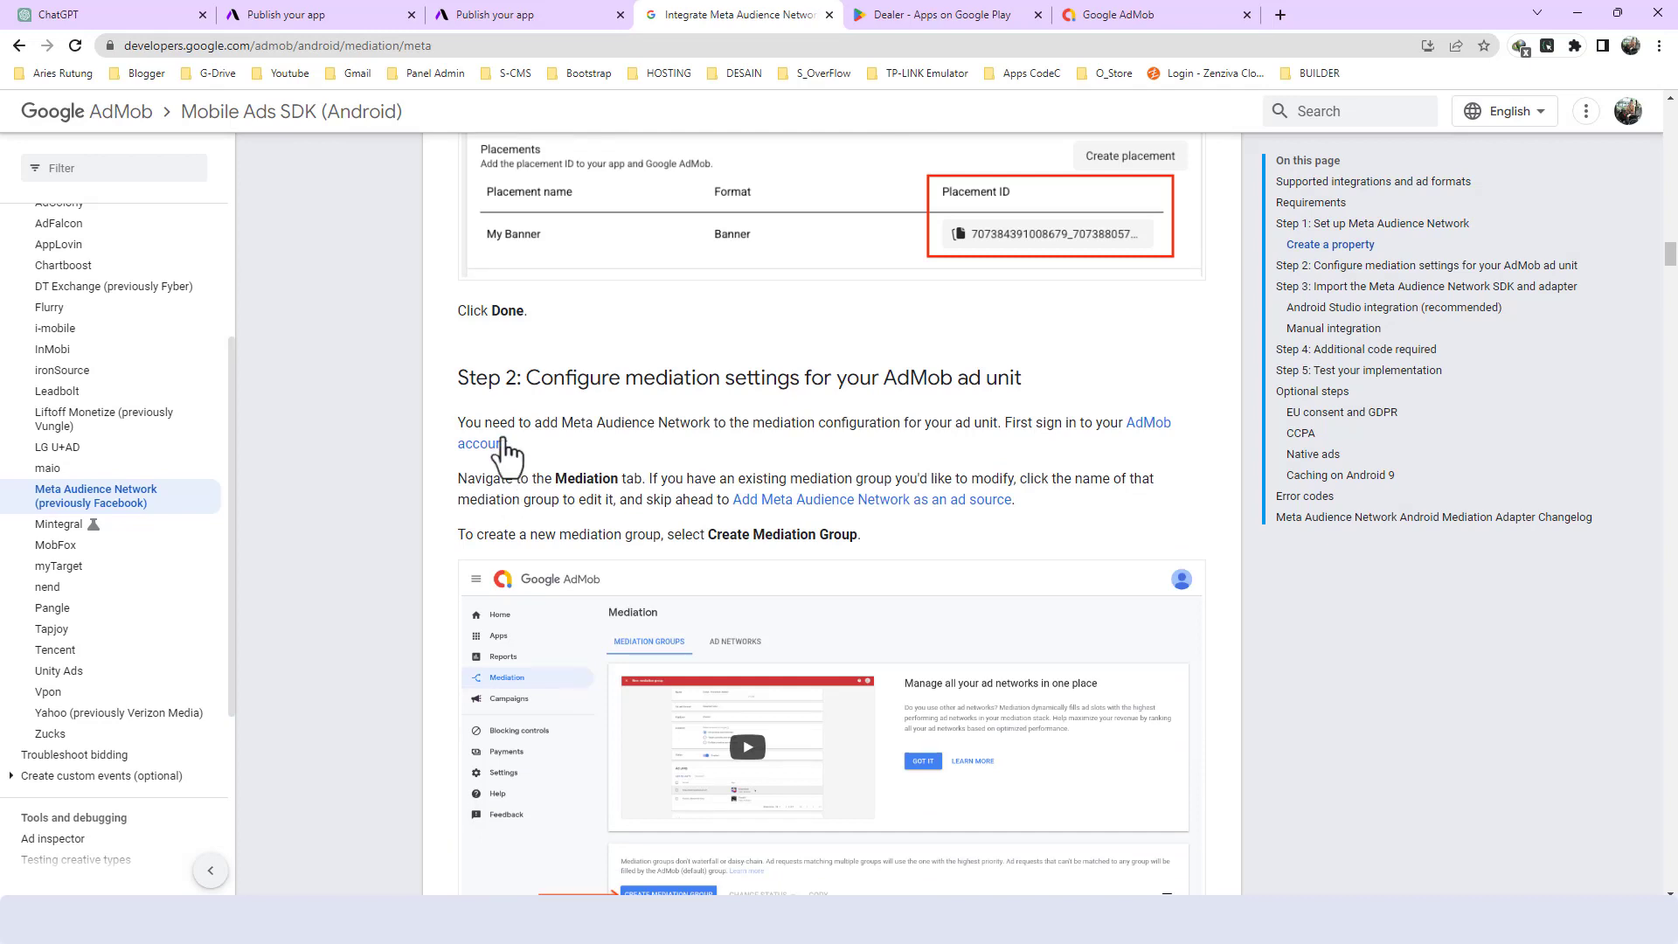
pyautogui.moveTo(526, 378); pyautogui.dragTo(816, 384)
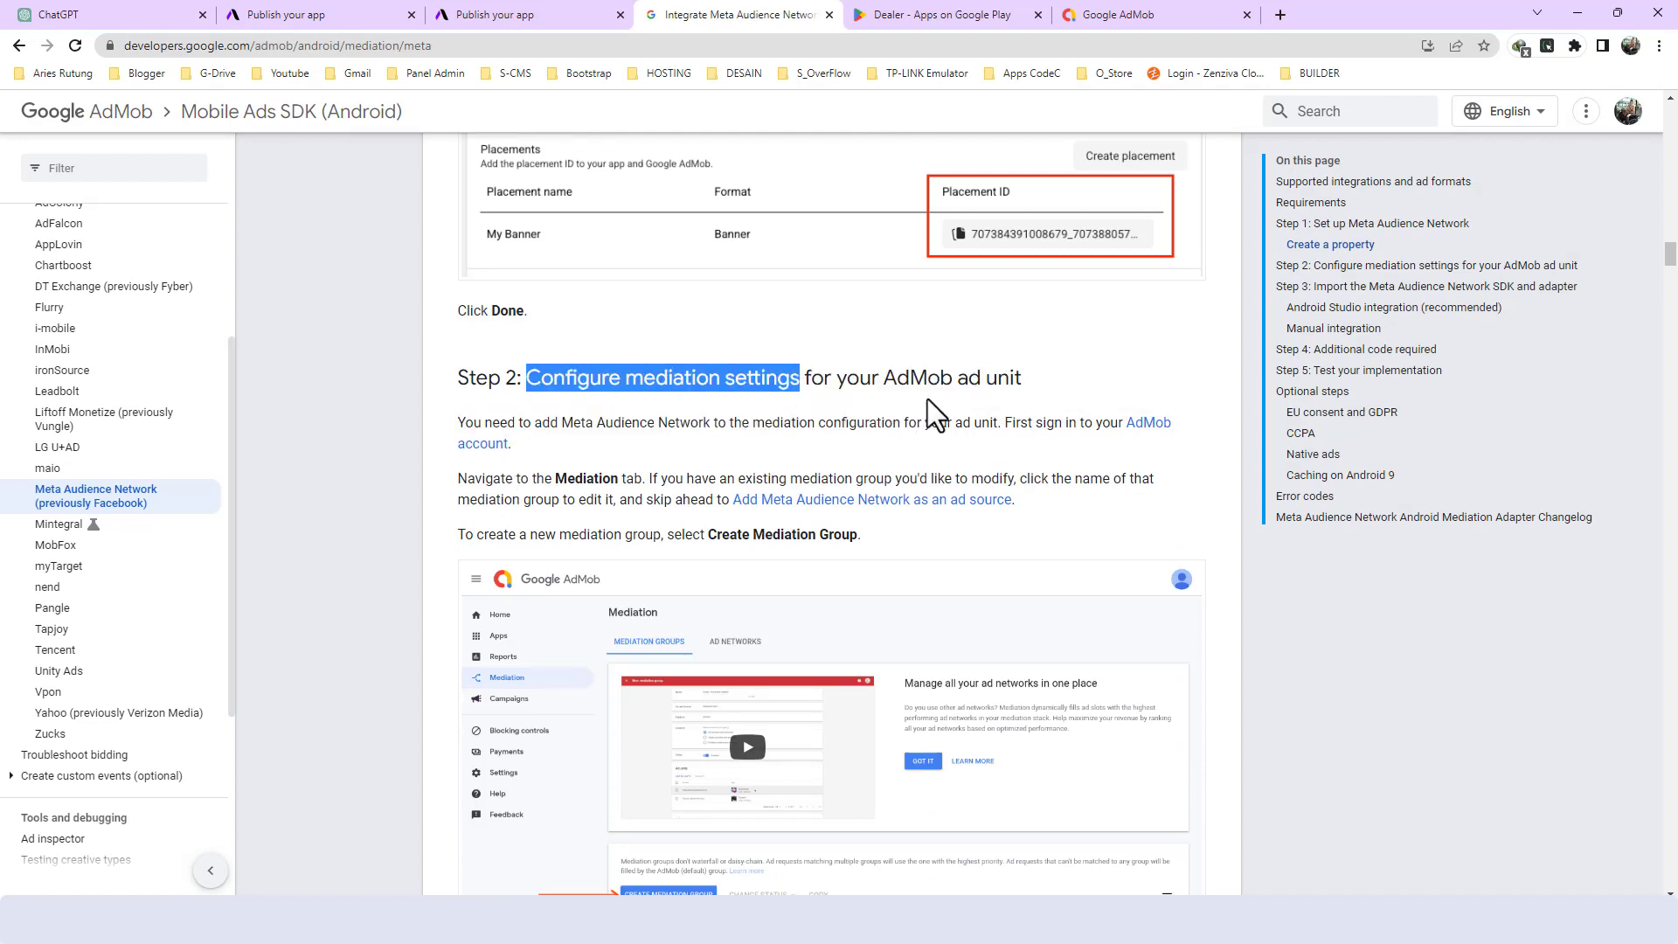
pyautogui.scroll(-8, 815, 474)
pyautogui.scroll(-20, 778, 471)
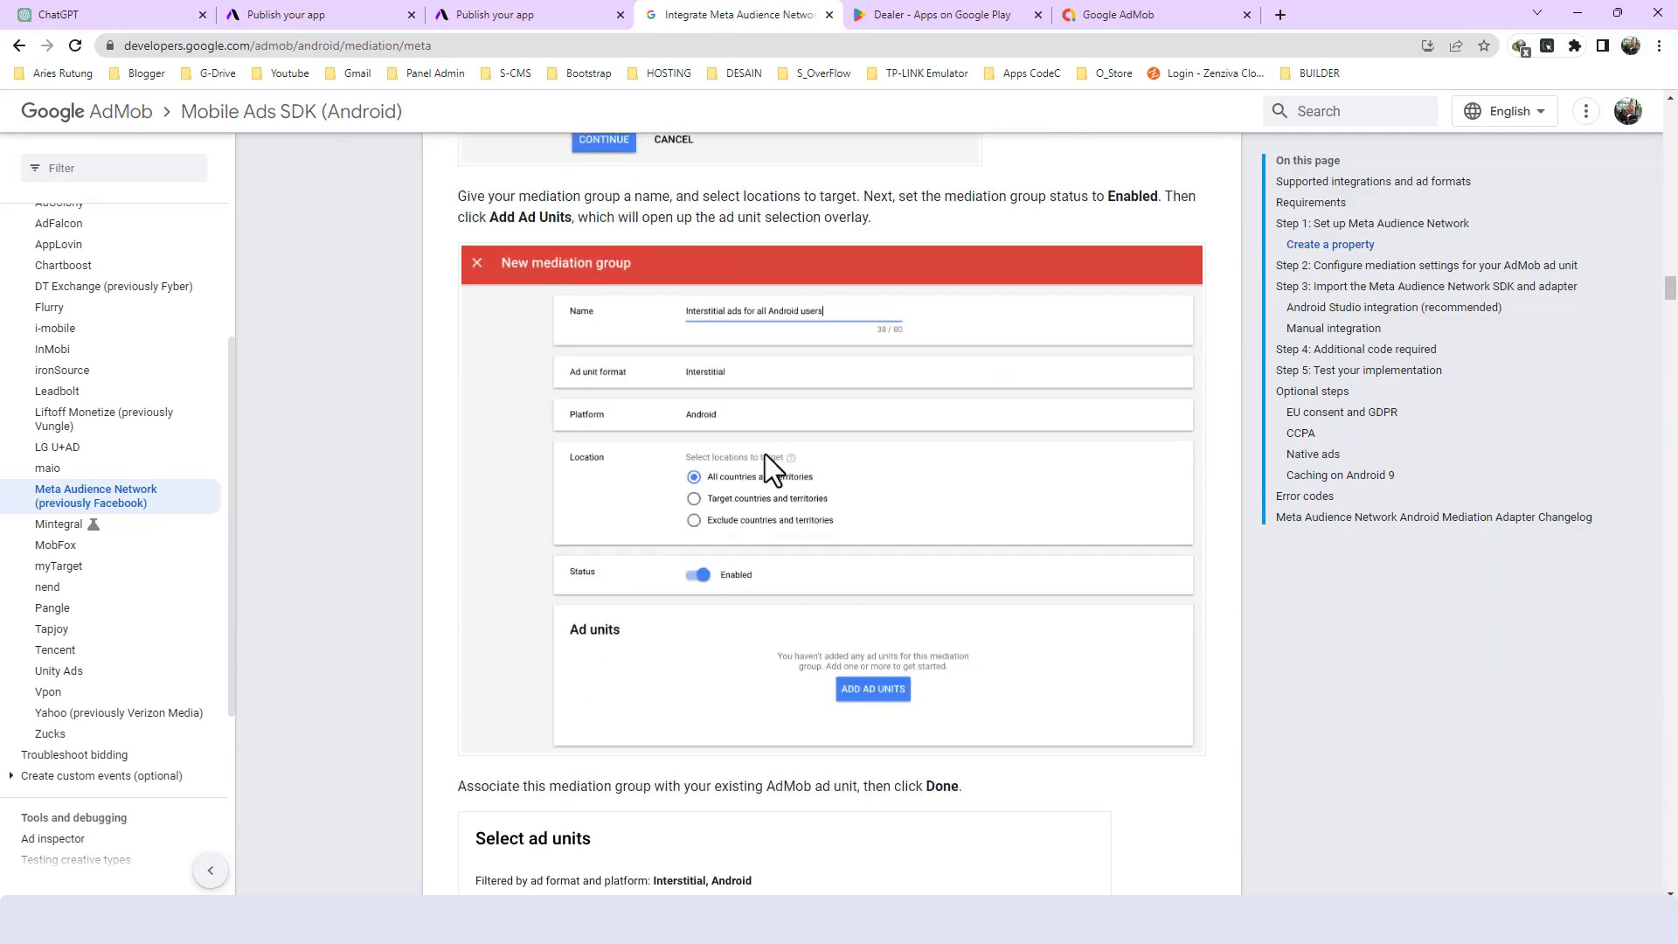
pyautogui.scroll(-18, 758, 453)
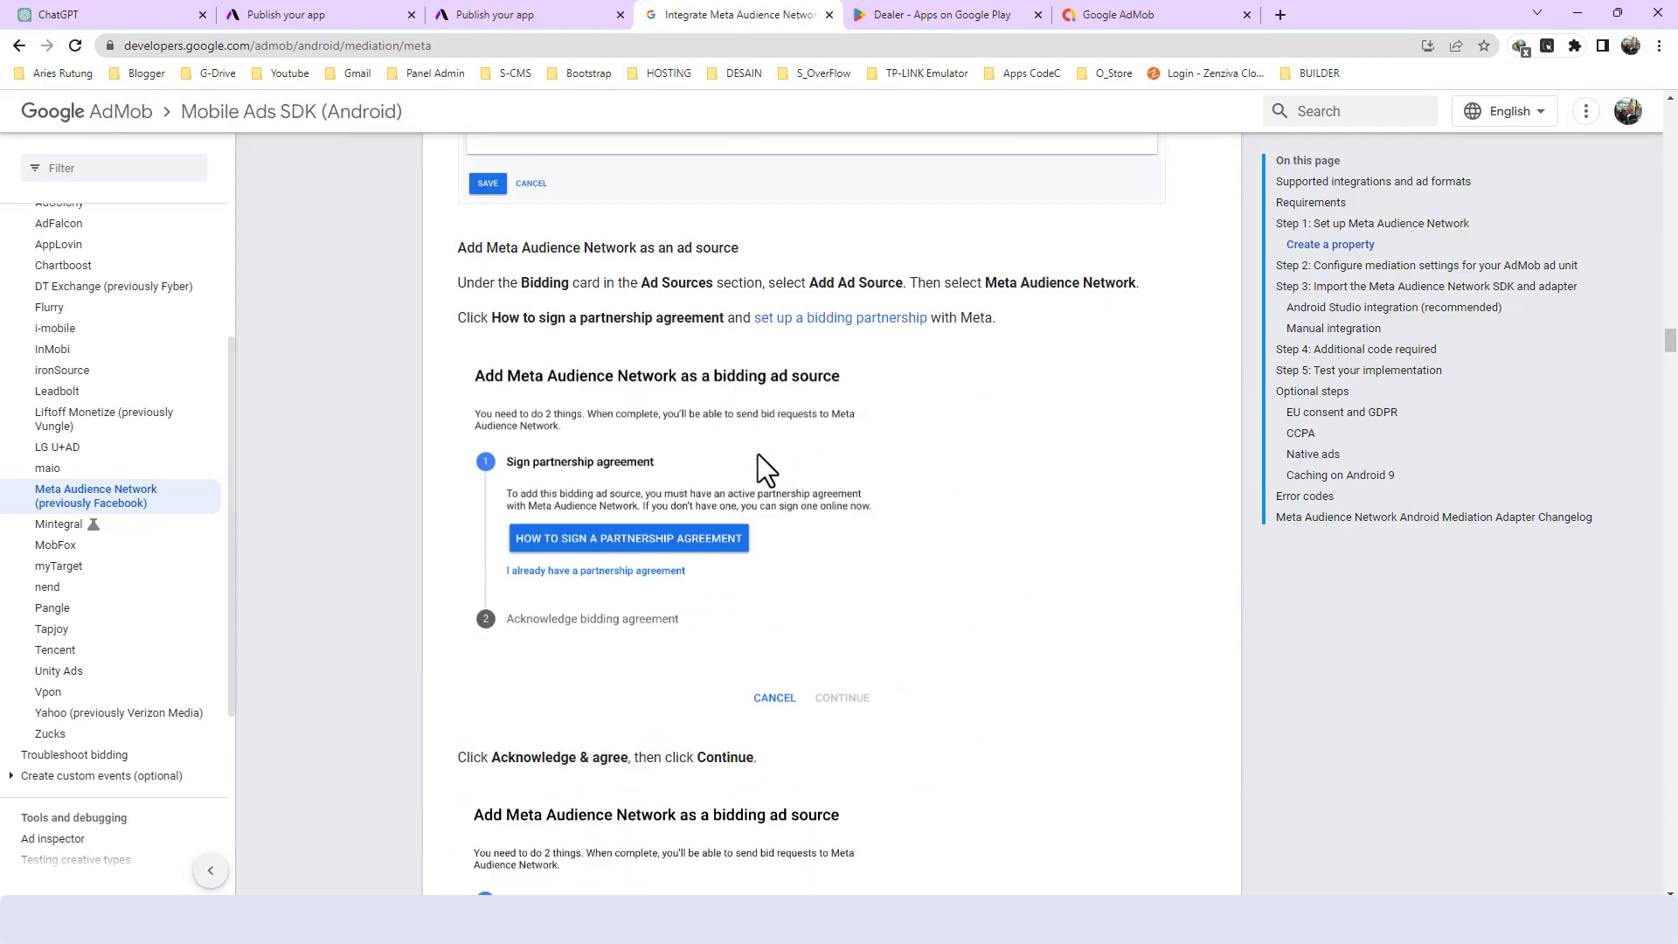
pyautogui.scroll(-9, 755, 454)
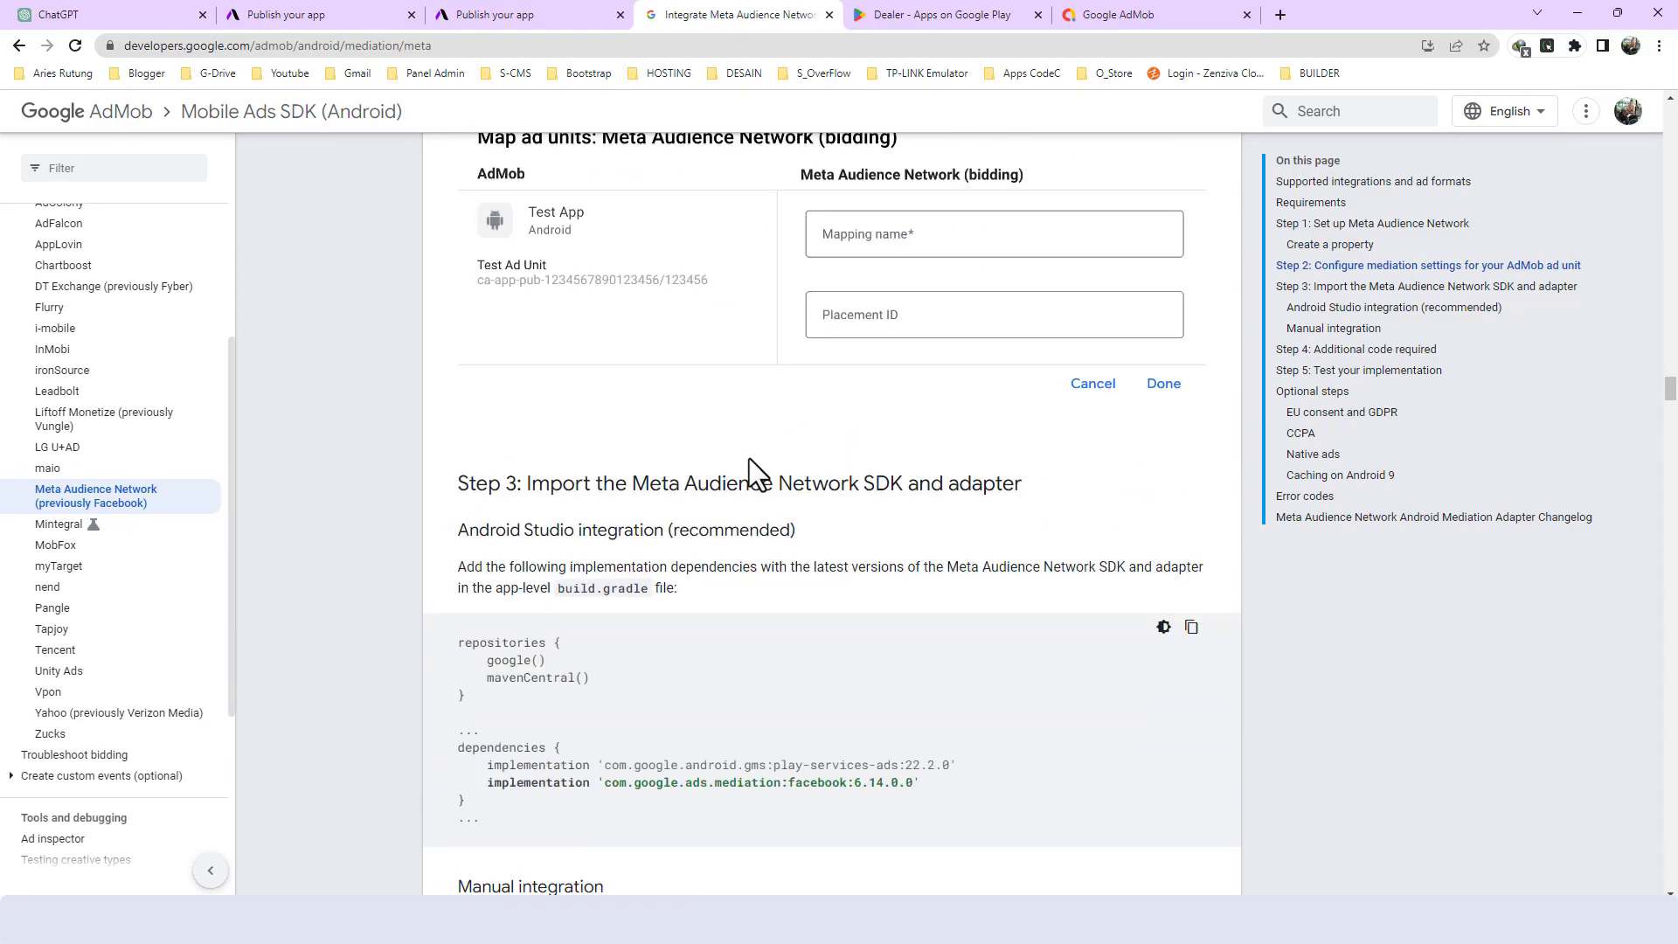
# - Read the guide's Steps 3 to 5 on importing the SDK and adapter, additional code and testing the implementation
pyautogui.moveTo(458, 250); pyautogui.dragTo(755, 489)
pyautogui.scroll(1, 755, 468)
pyautogui.click(720, 442)
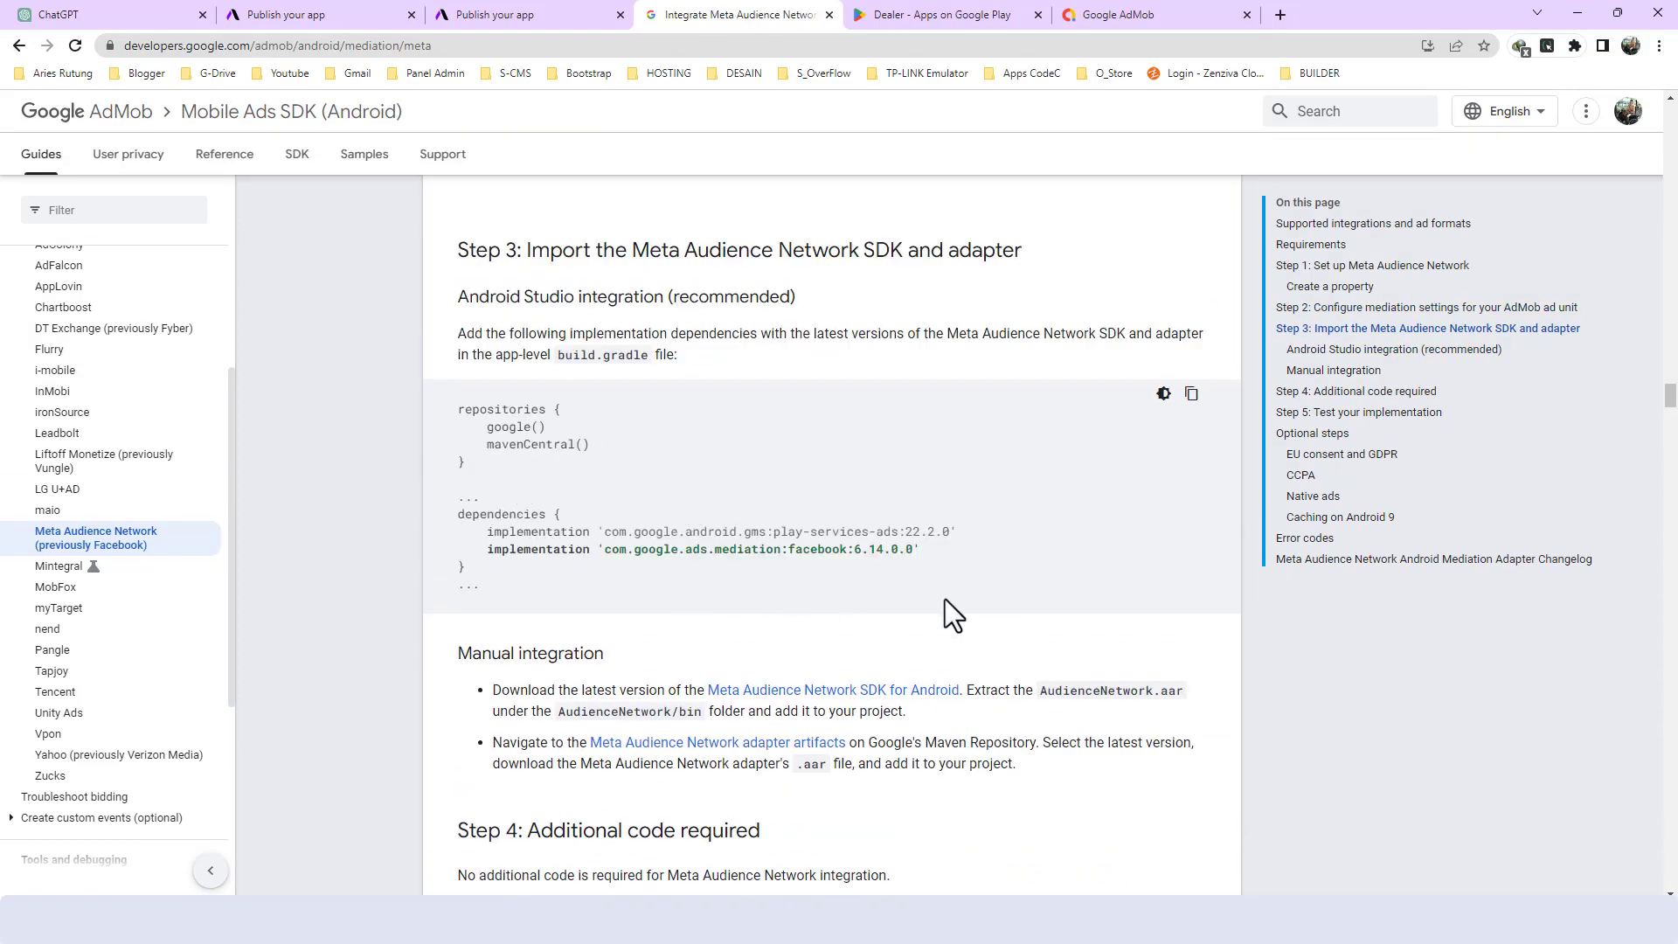
pyautogui.scroll(-2, 874, 618)
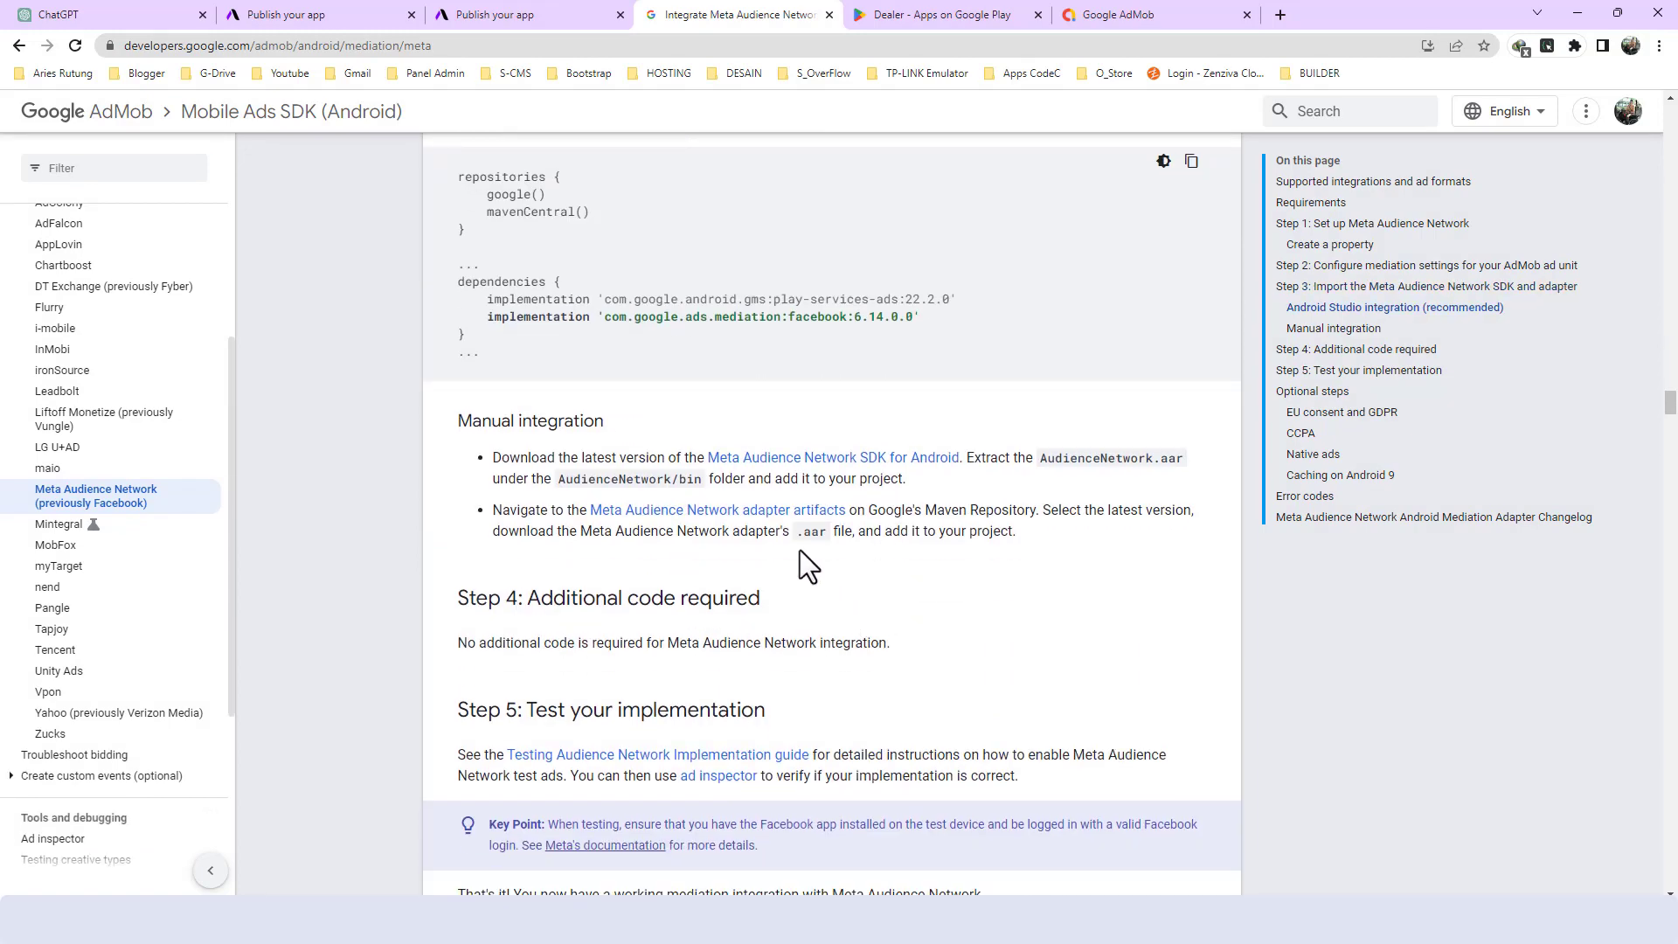
pyautogui.scroll(2, 799, 547)
pyautogui.scroll(1, 747, 505)
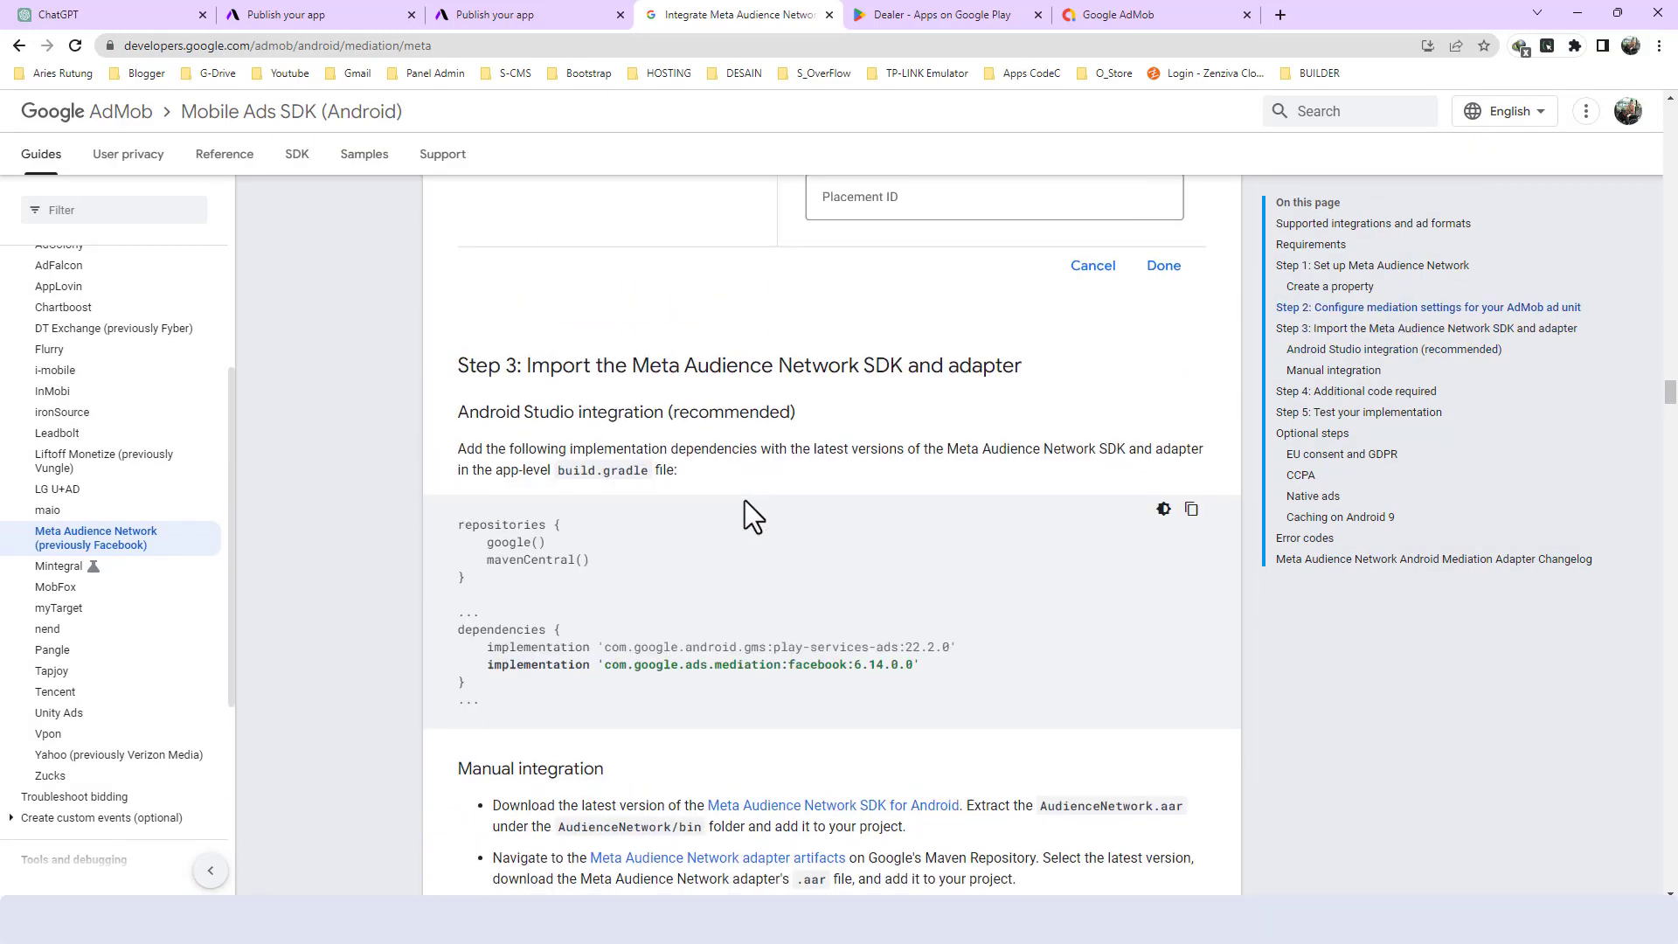
pyautogui.scroll(-3, 699, 520)
pyautogui.scroll(-3, 755, 514)
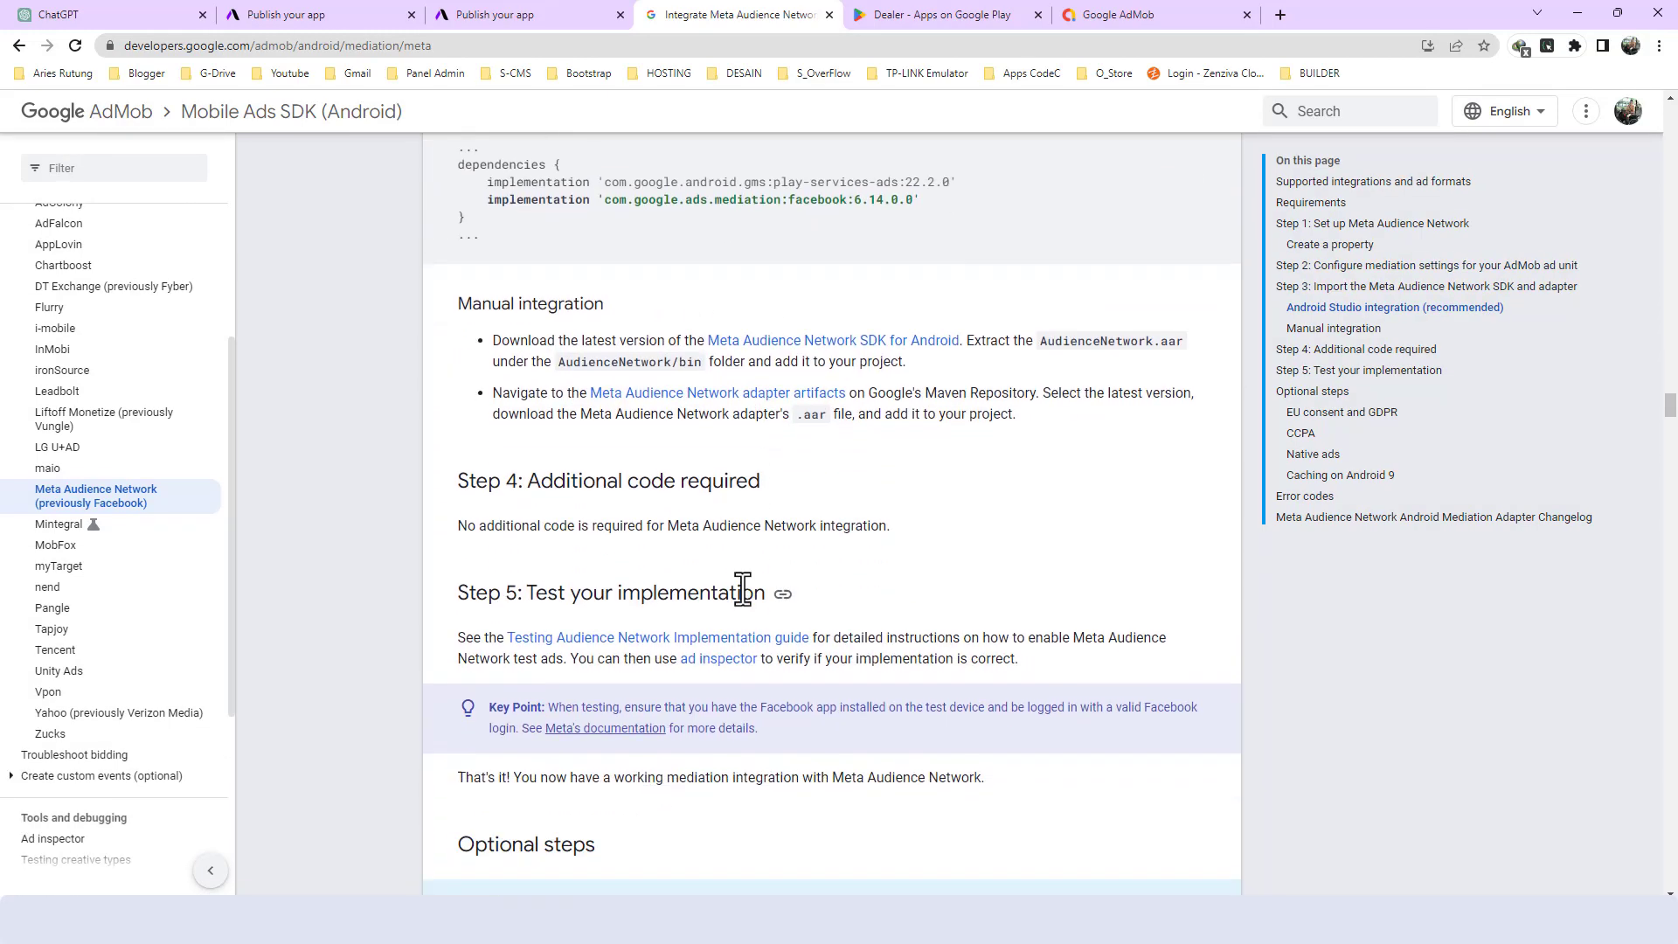
pyautogui.moveTo(531, 492); pyautogui.dragTo(730, 506)
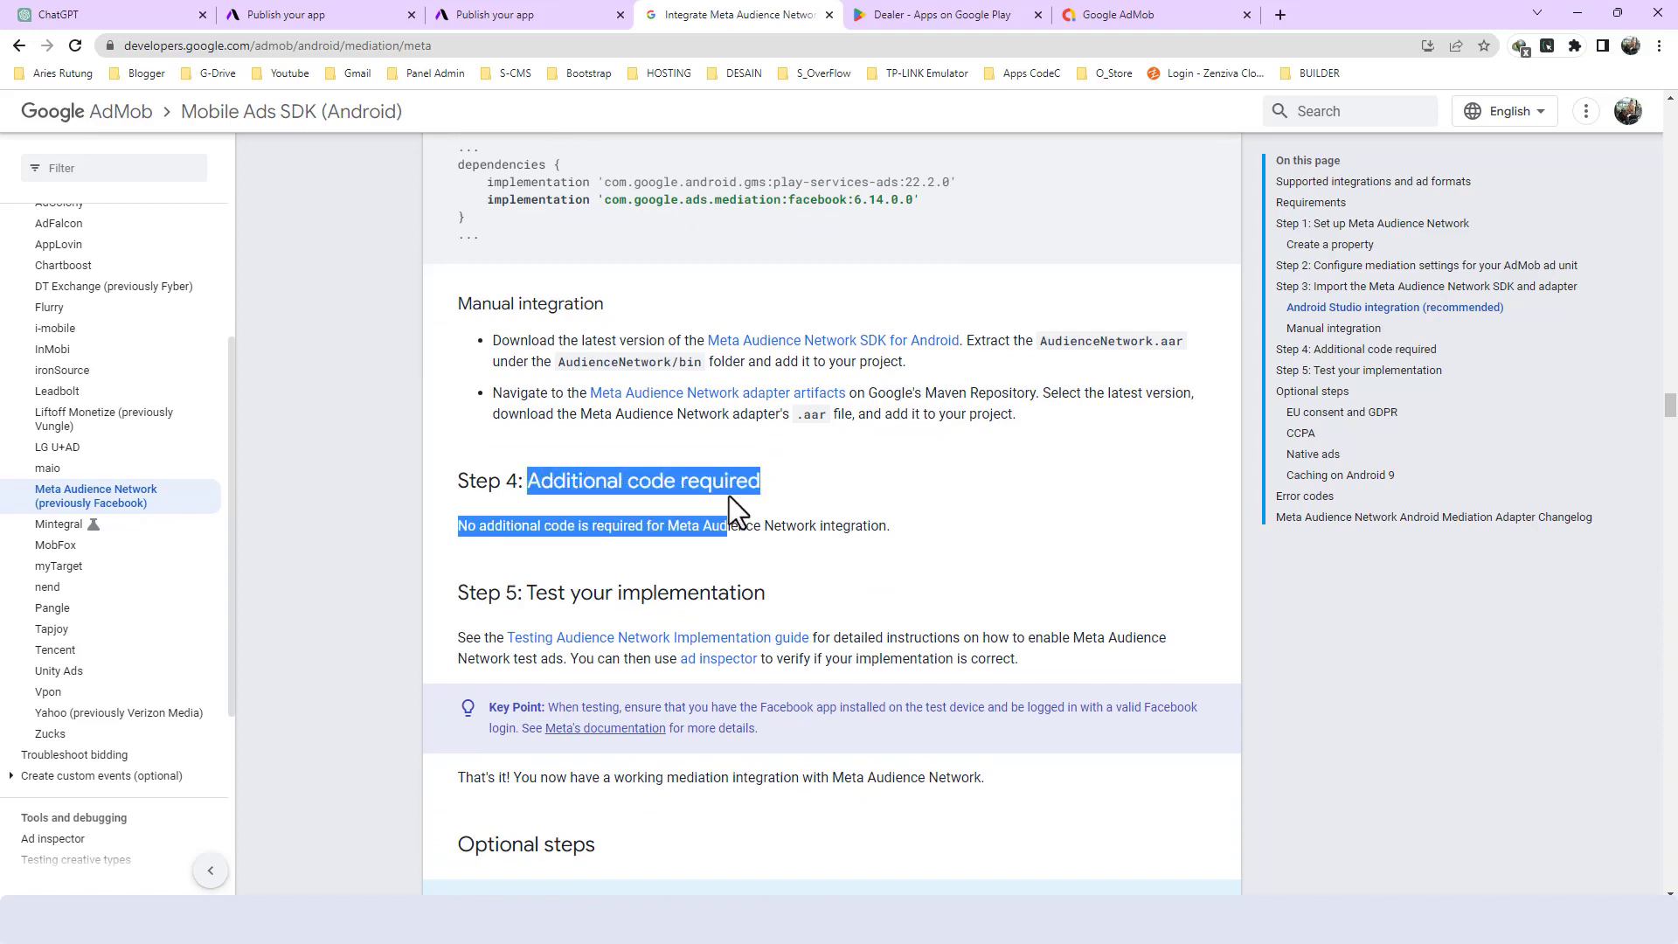
pyautogui.click(778, 482)
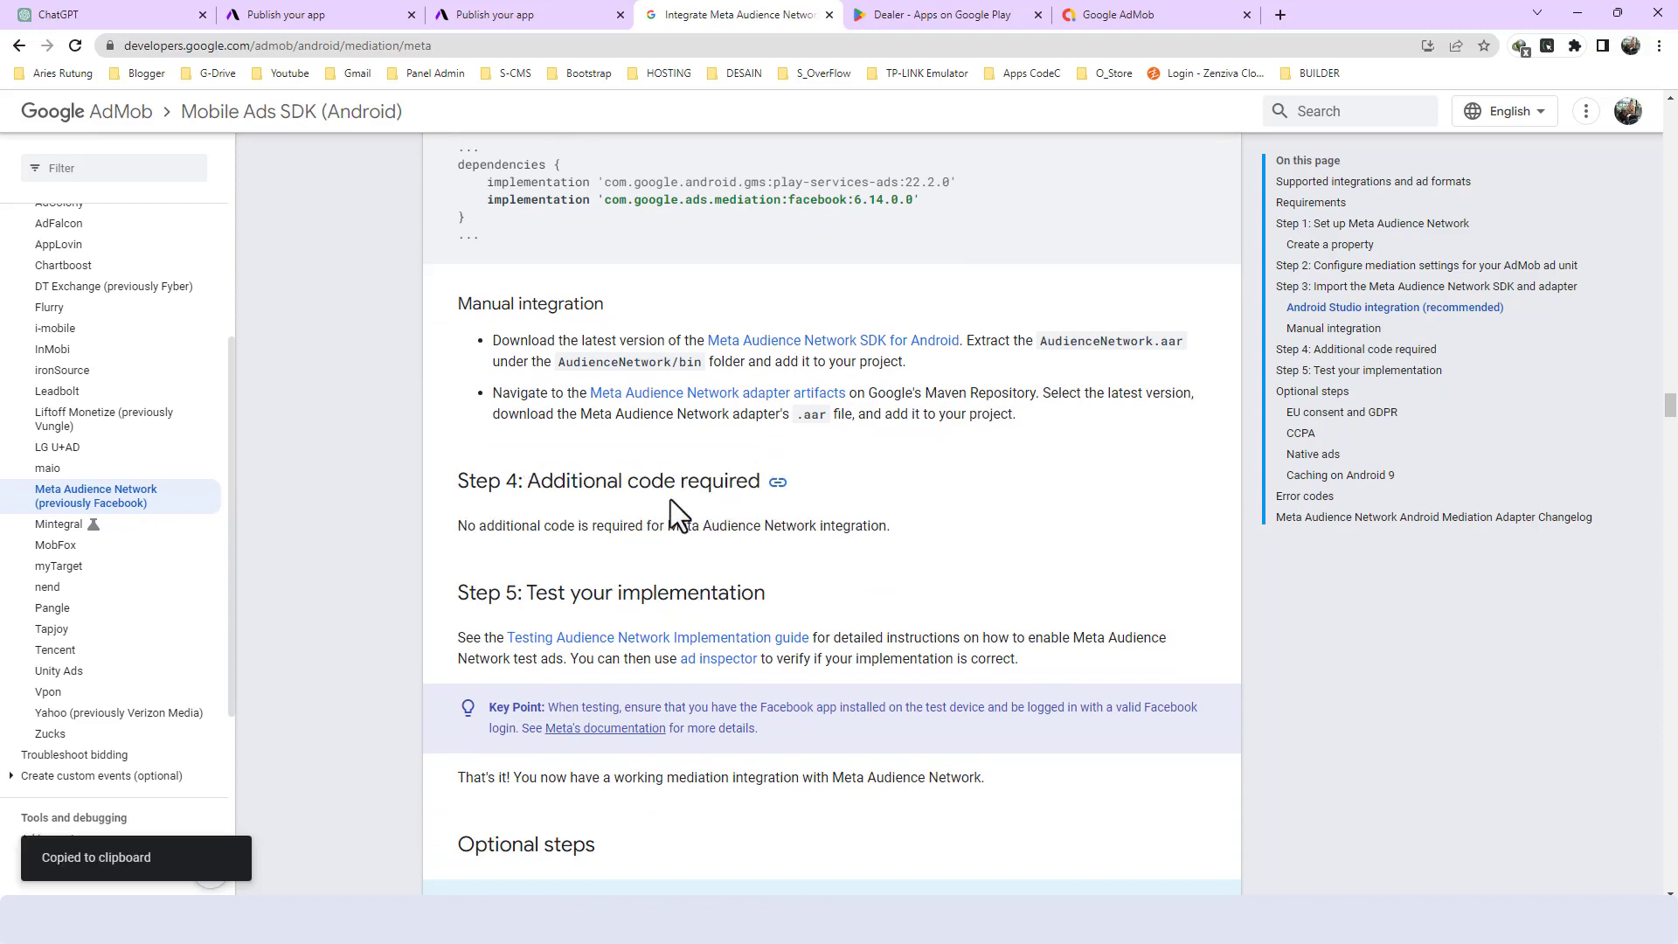
pyautogui.scroll(-1, 643, 524)
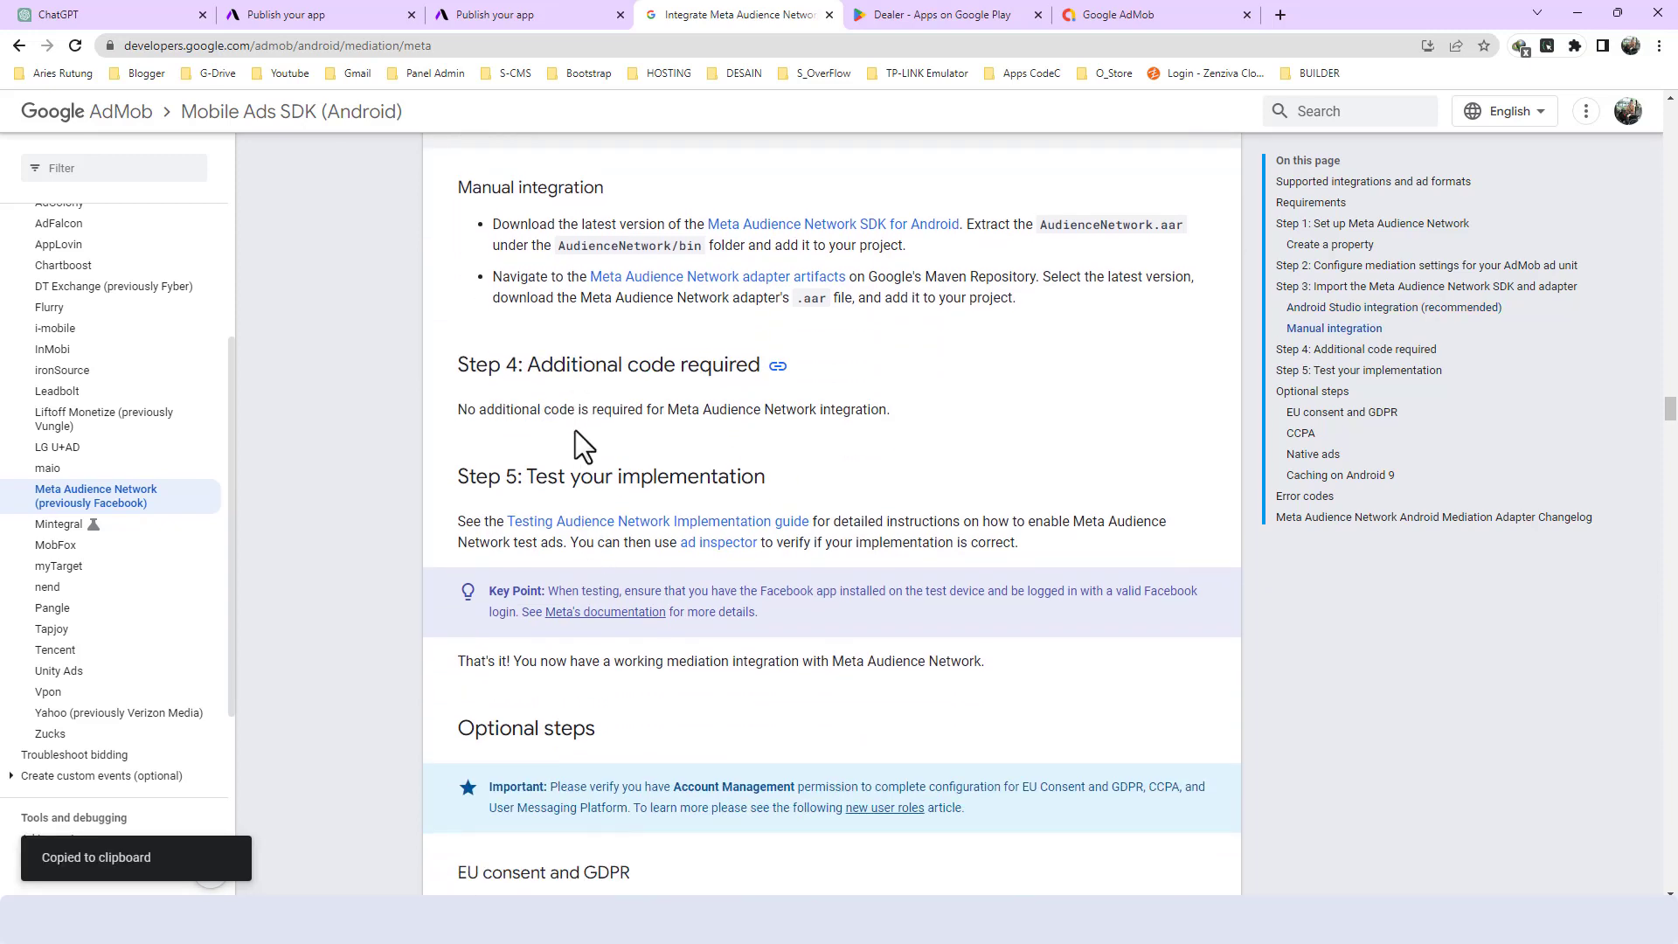
# - Review the guide's Step 5 on testing the implementation, and look back over its earlier steps up to the Requirements section
pyautogui.moveTo(463, 479); pyautogui.dragTo(641, 479)
pyautogui.click(533, 484)
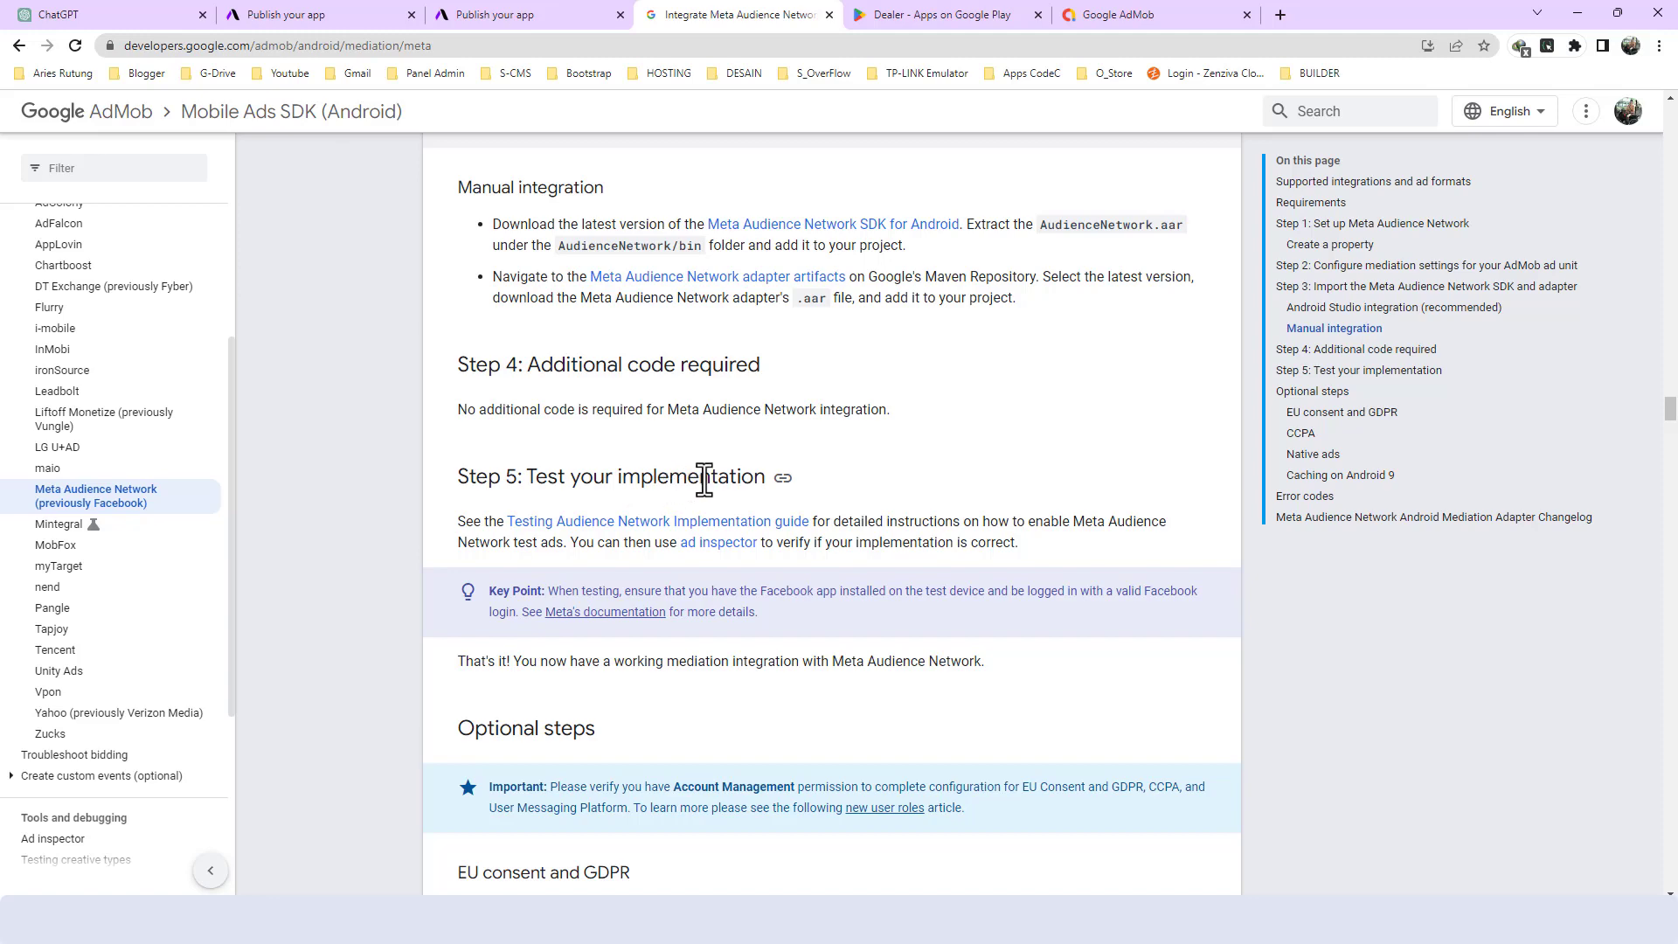
pyautogui.scroll(-1, 700, 487)
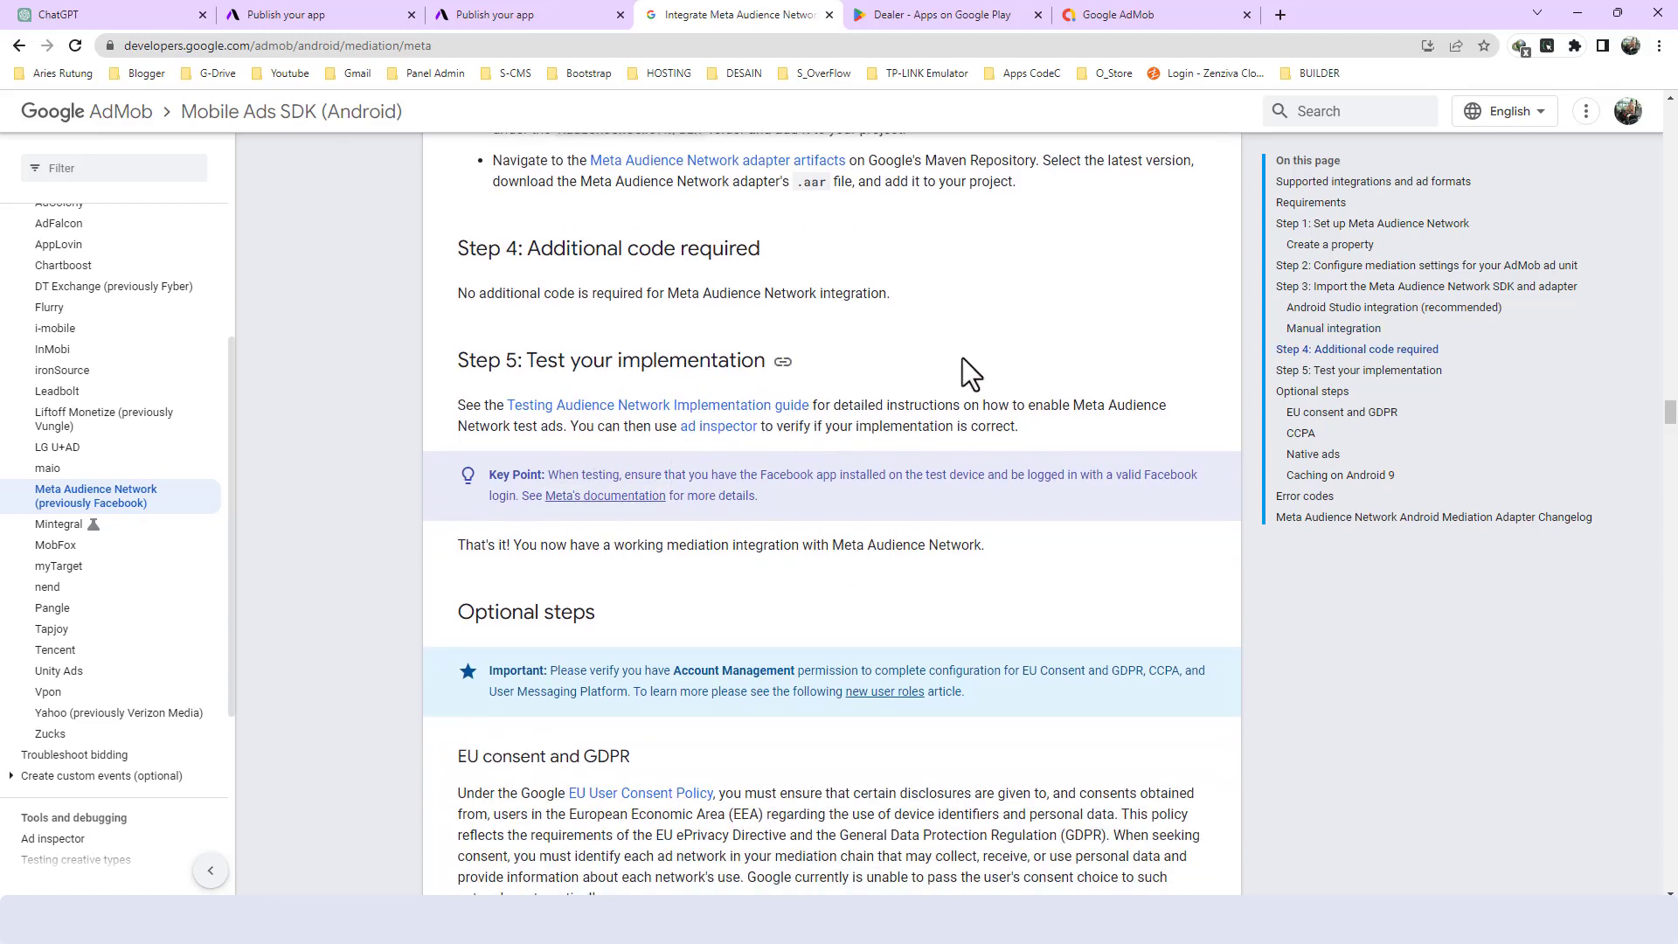
pyautogui.scroll(-2, 650, 528)
pyautogui.scroll(3, 652, 528)
pyautogui.scroll(15, 651, 528)
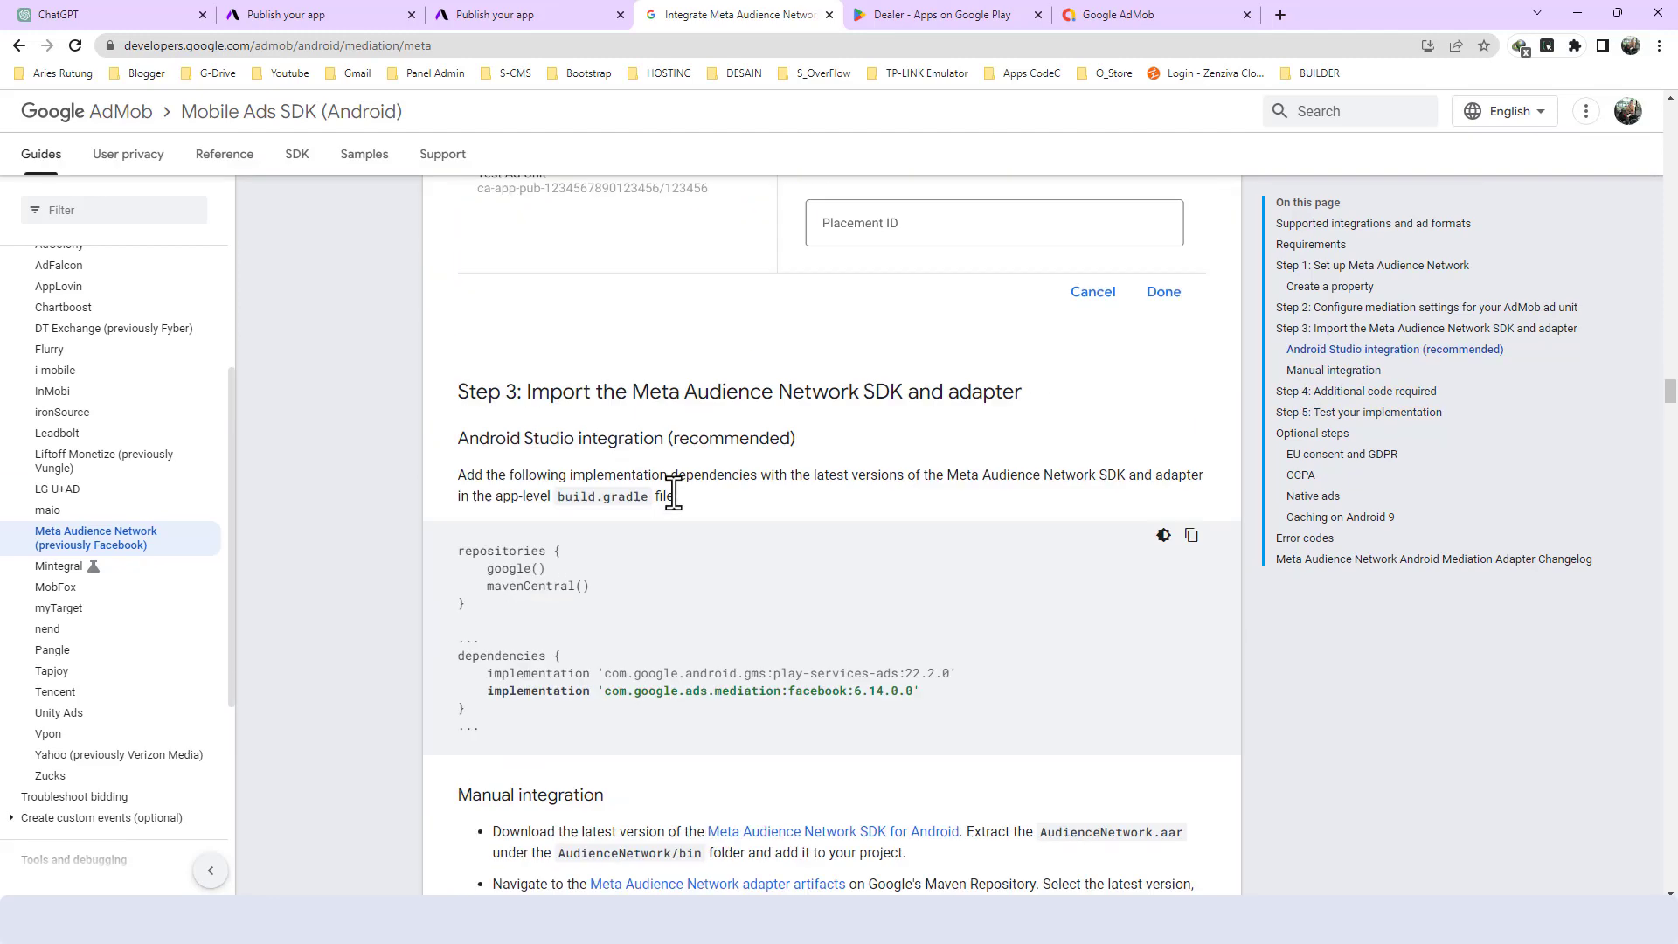
pyautogui.scroll(12, 685, 454)
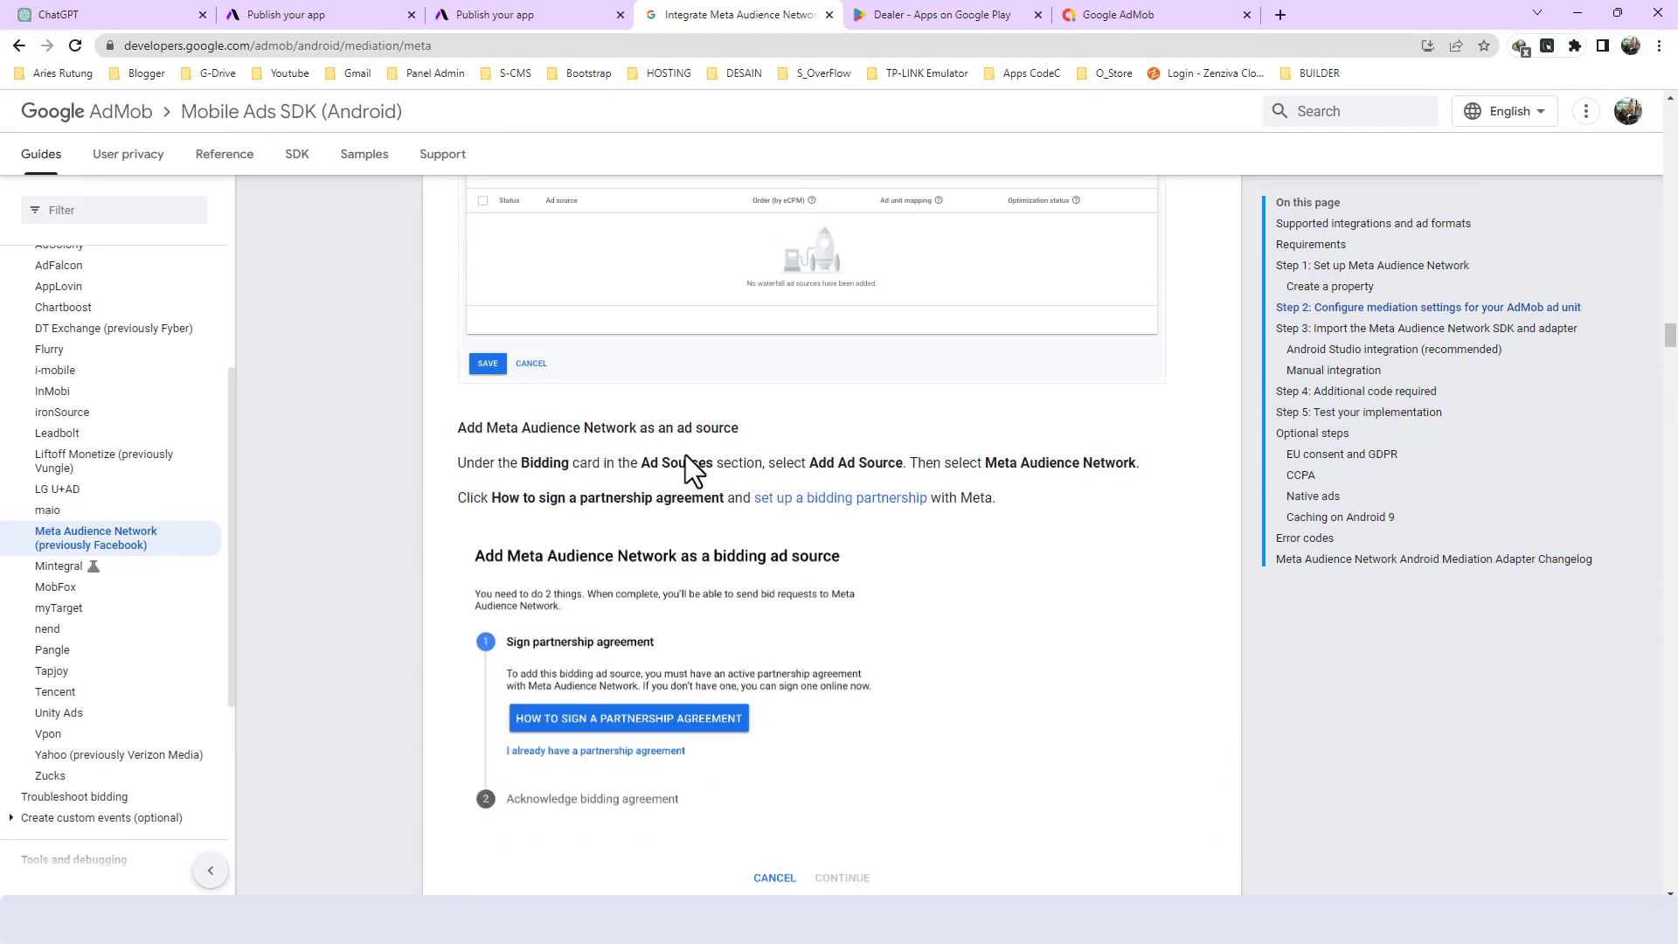
pyautogui.scroll(10, 693, 450)
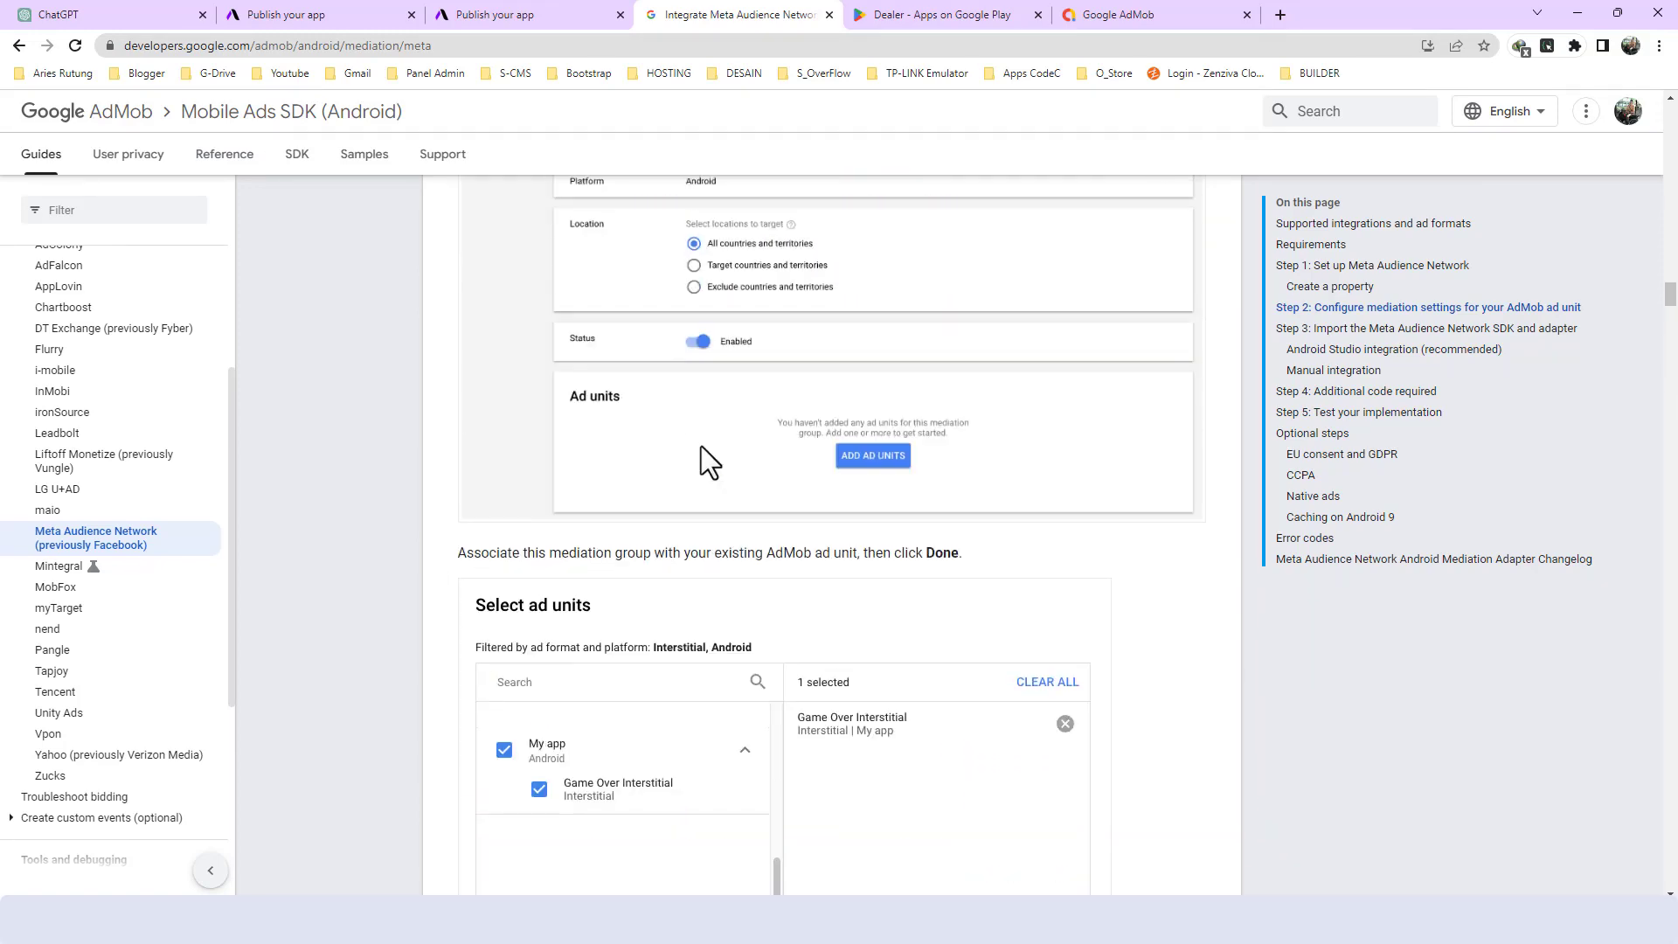
pyautogui.scroll(12, 921, 390)
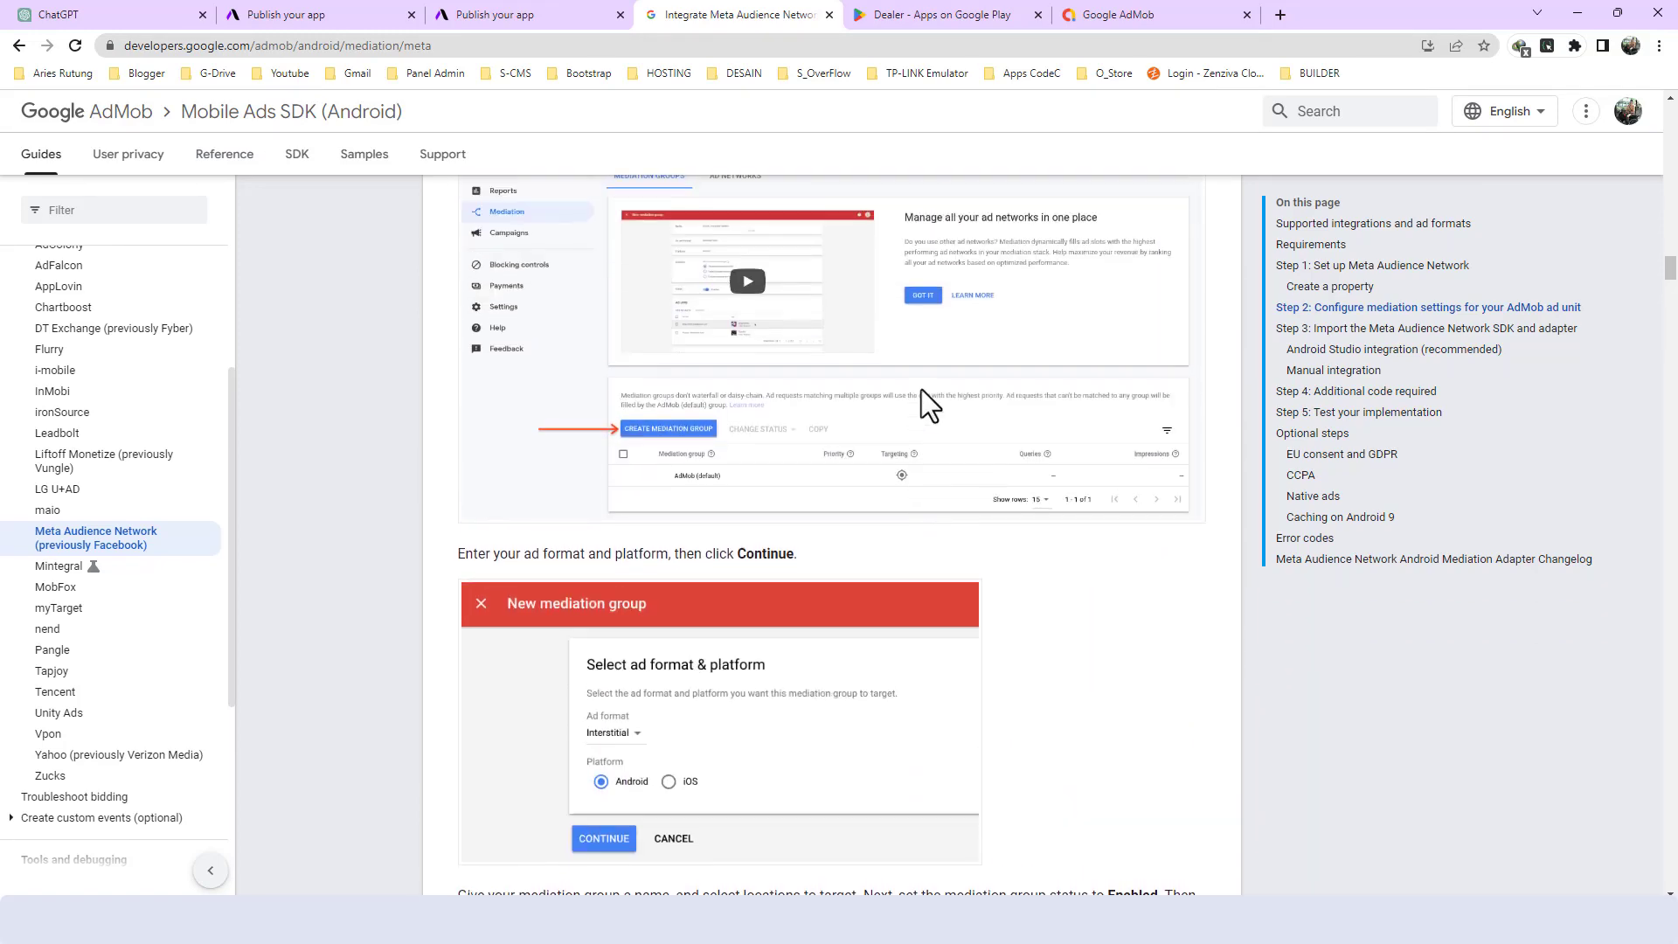
pyautogui.scroll(12, 920, 388)
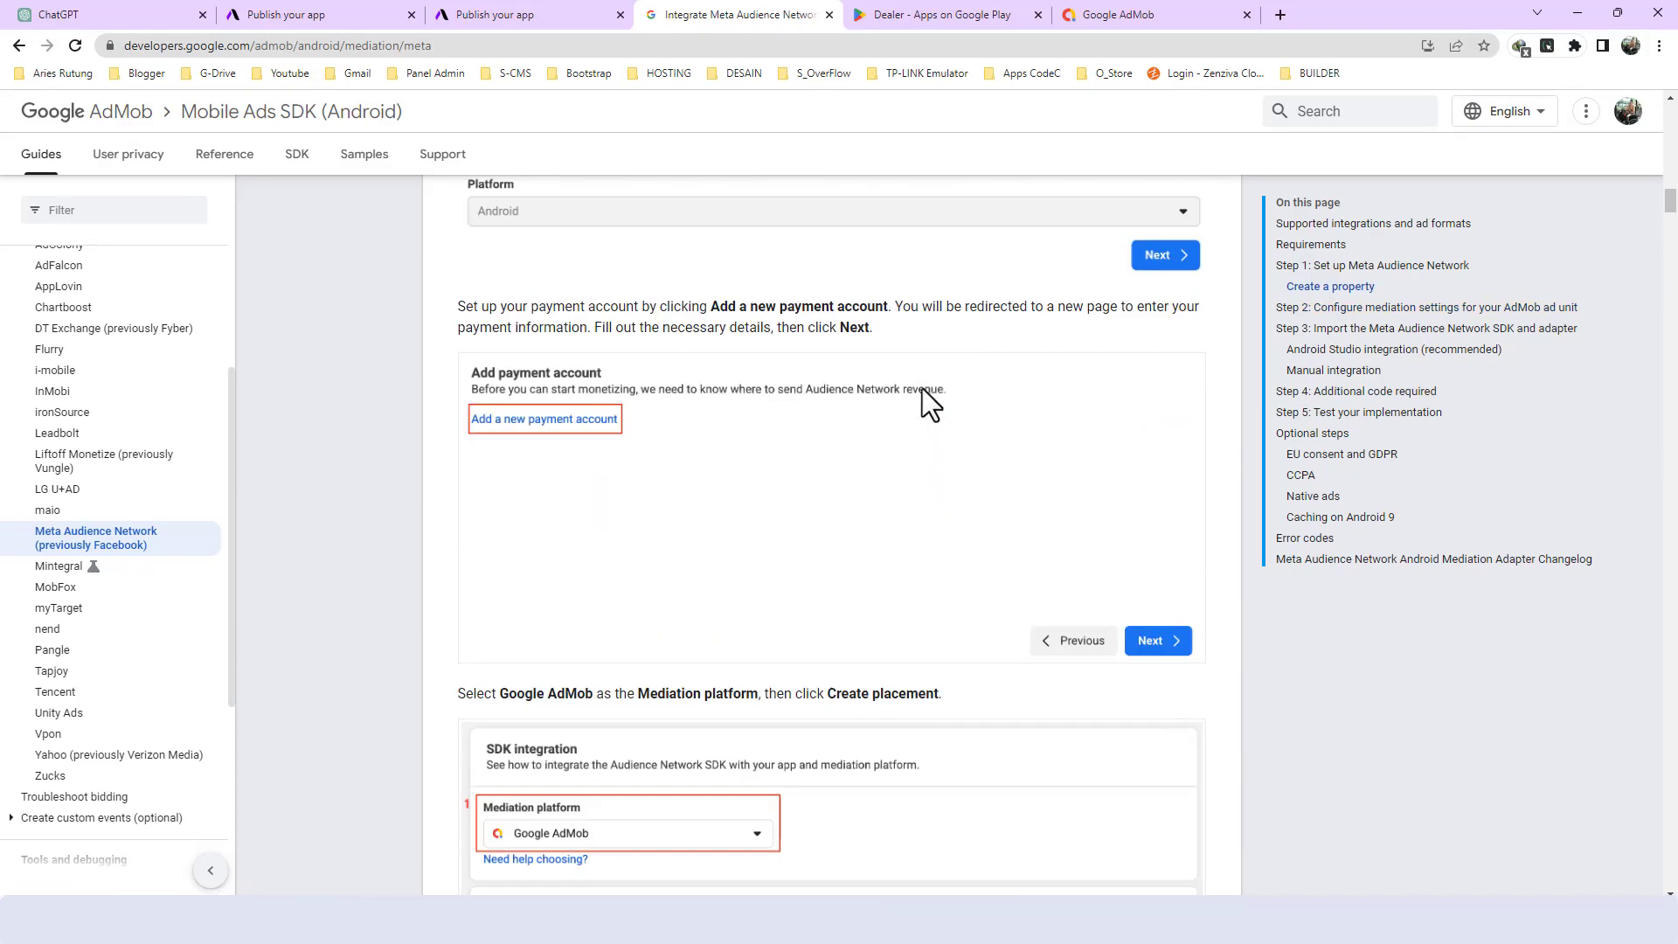
pyautogui.scroll(10, 952, 382)
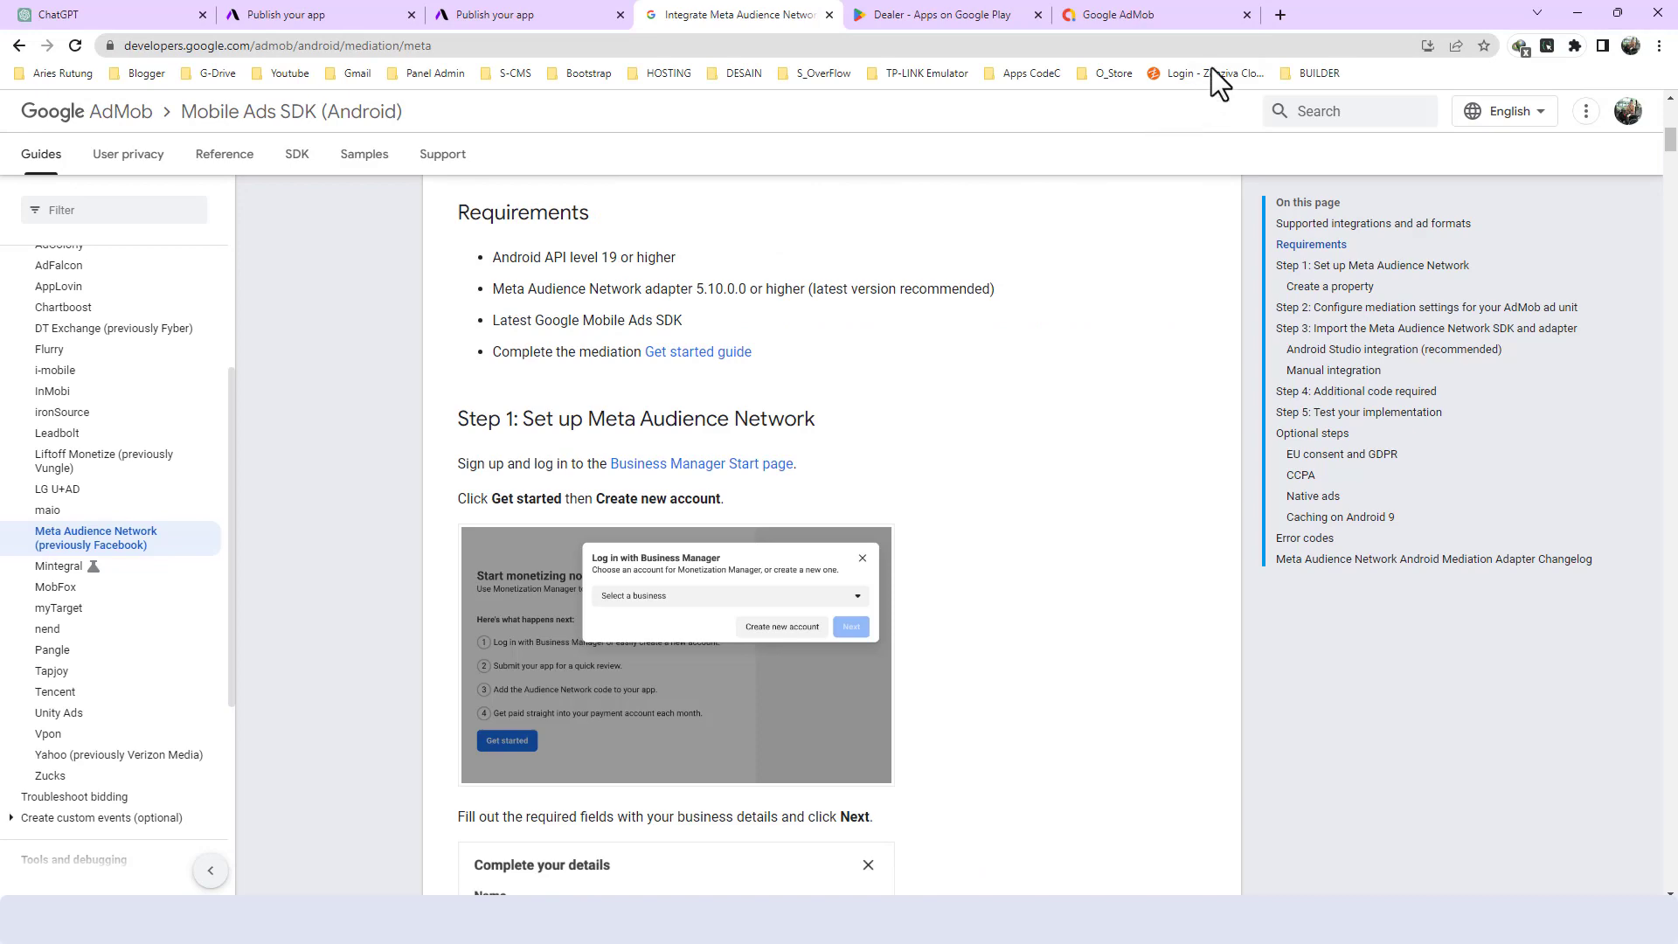
pyautogui.click(1287, 20)
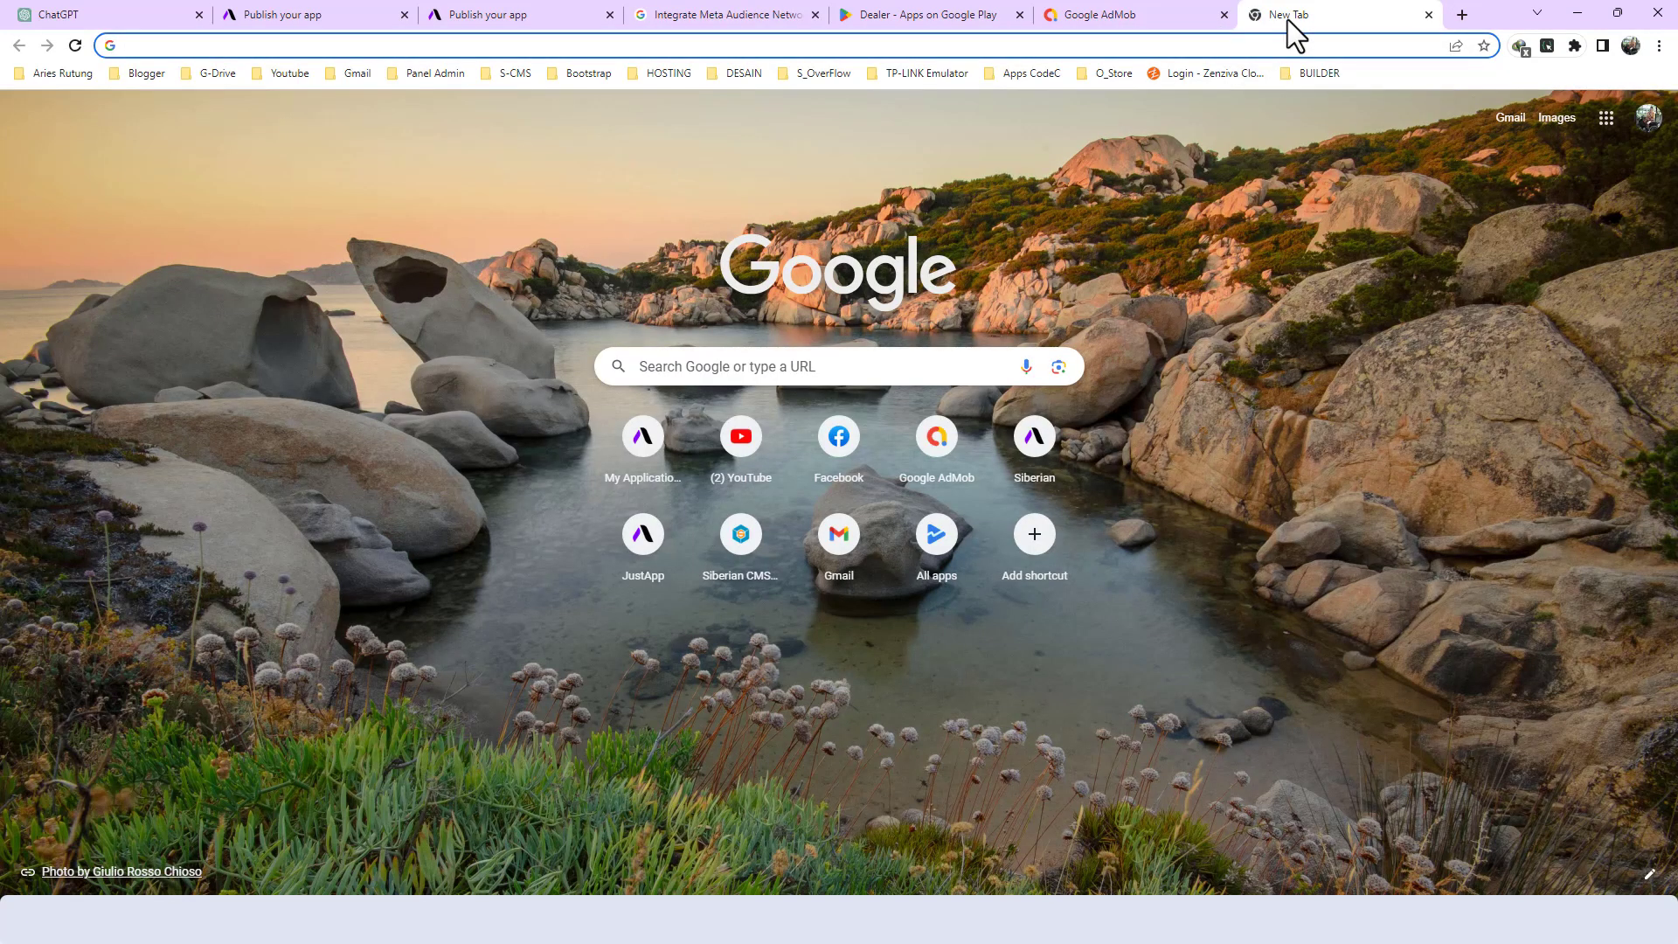
pyautogui.write('meta develo')
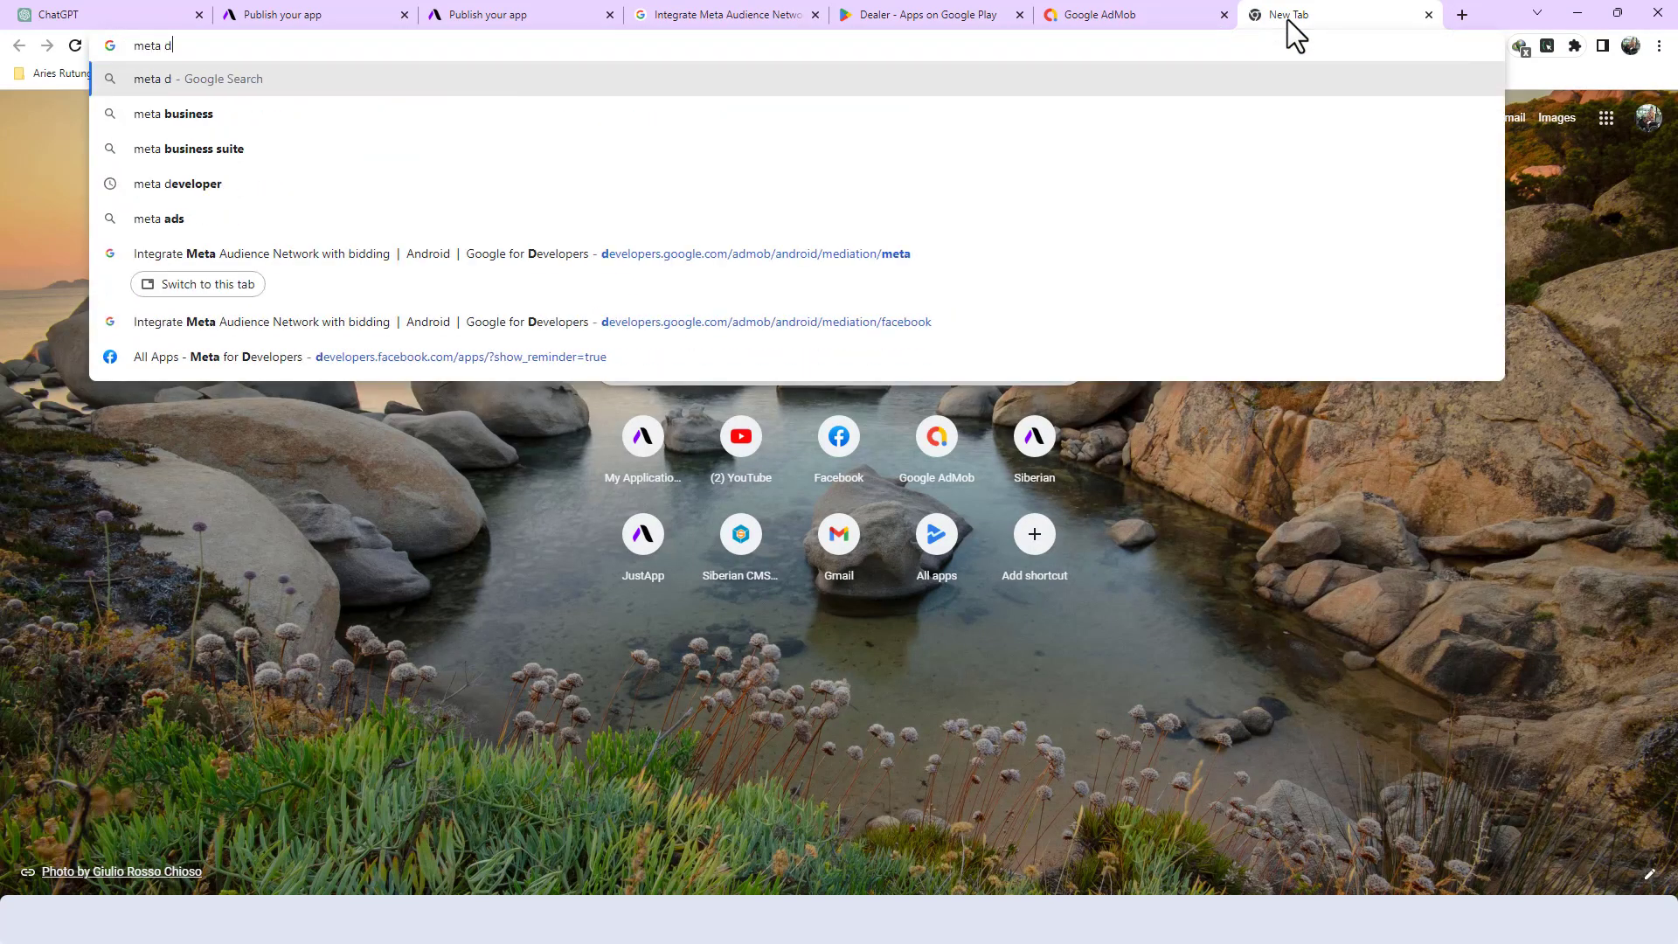
pyautogui.write('per')
pyautogui.press('Return')
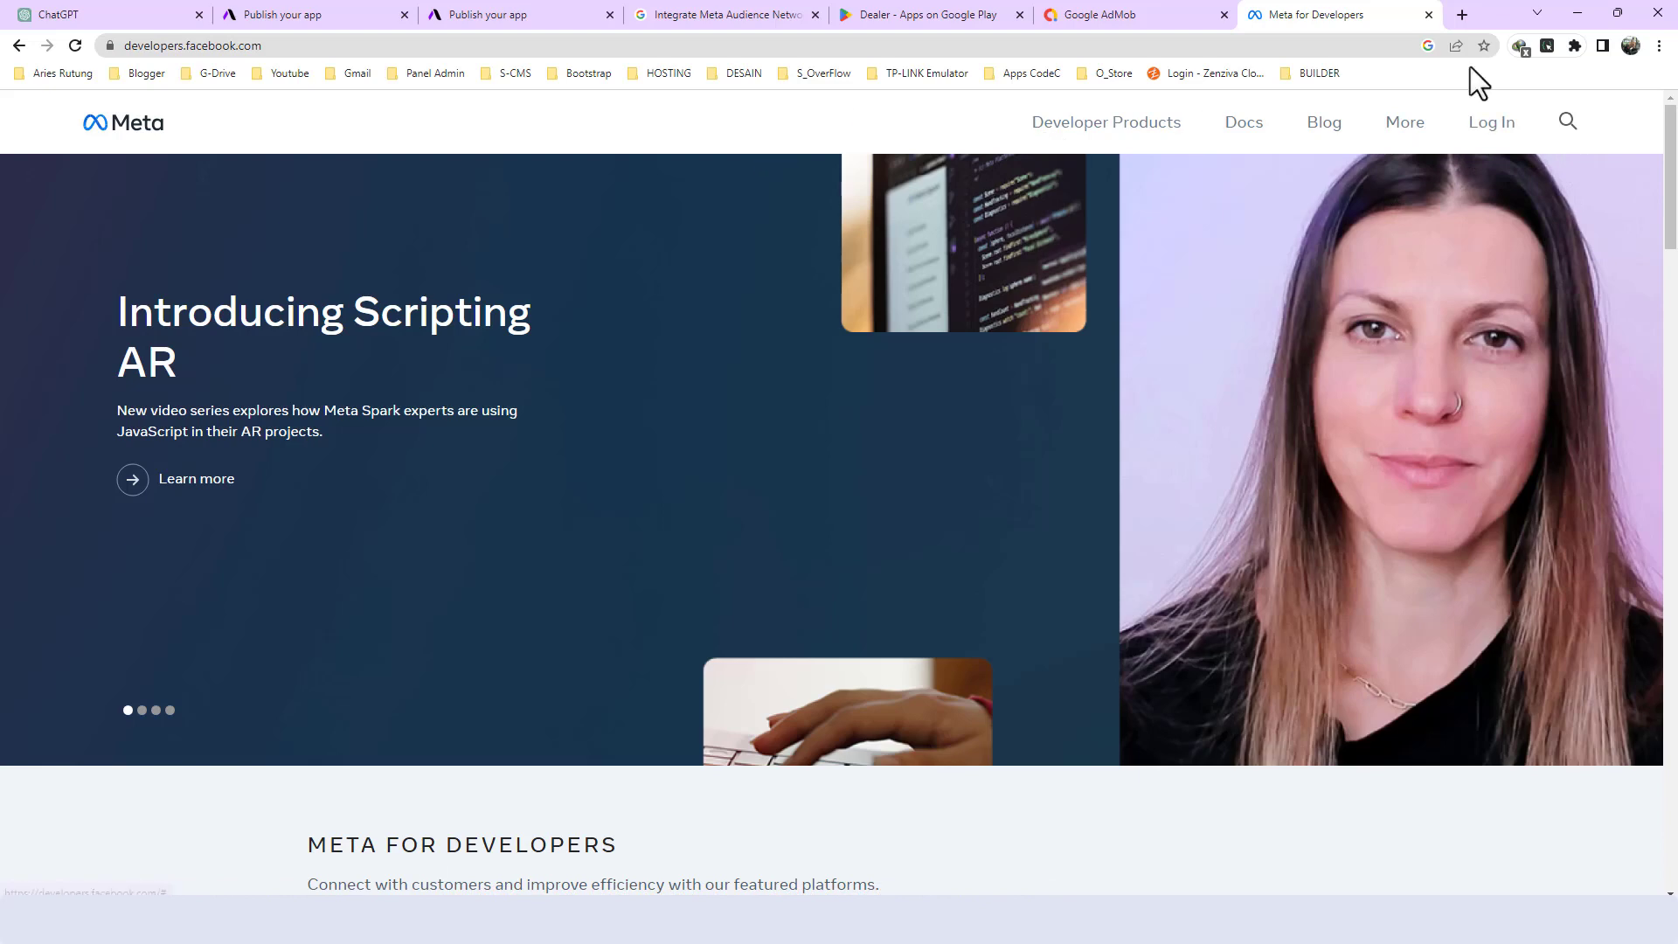
pyautogui.click(1428, 15)
# - Switch to Firefox, search for "meta developer", and bring up the list of own apps on the Meta for Developers site
pyautogui.click(915, 919)
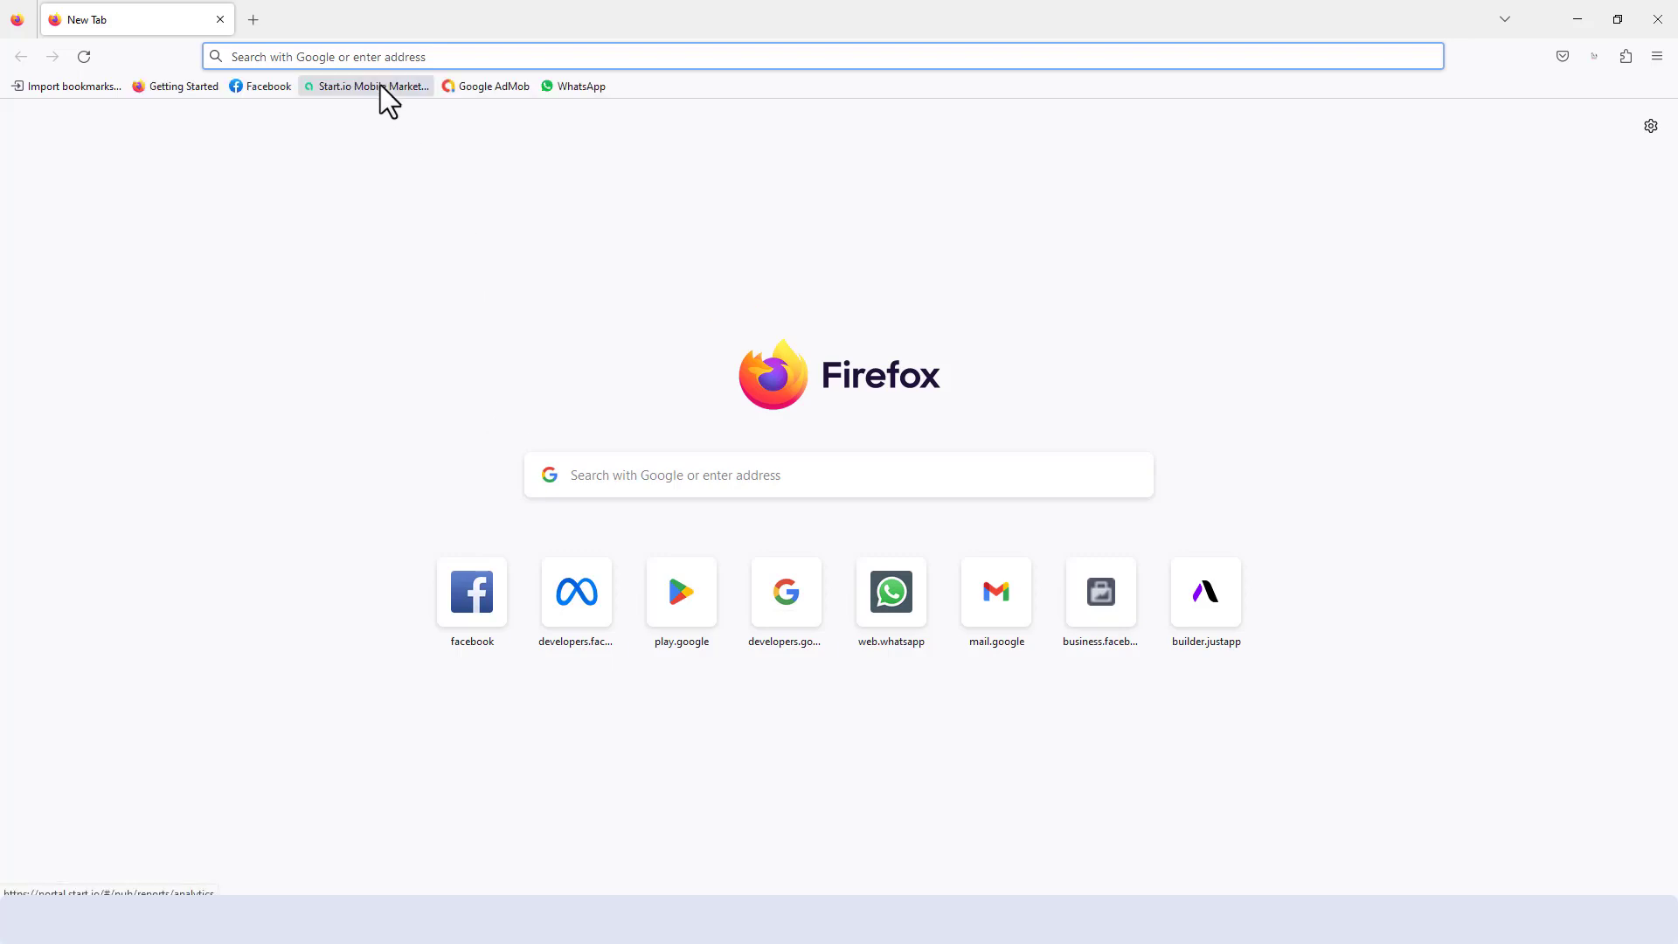
pyautogui.write('meta de')
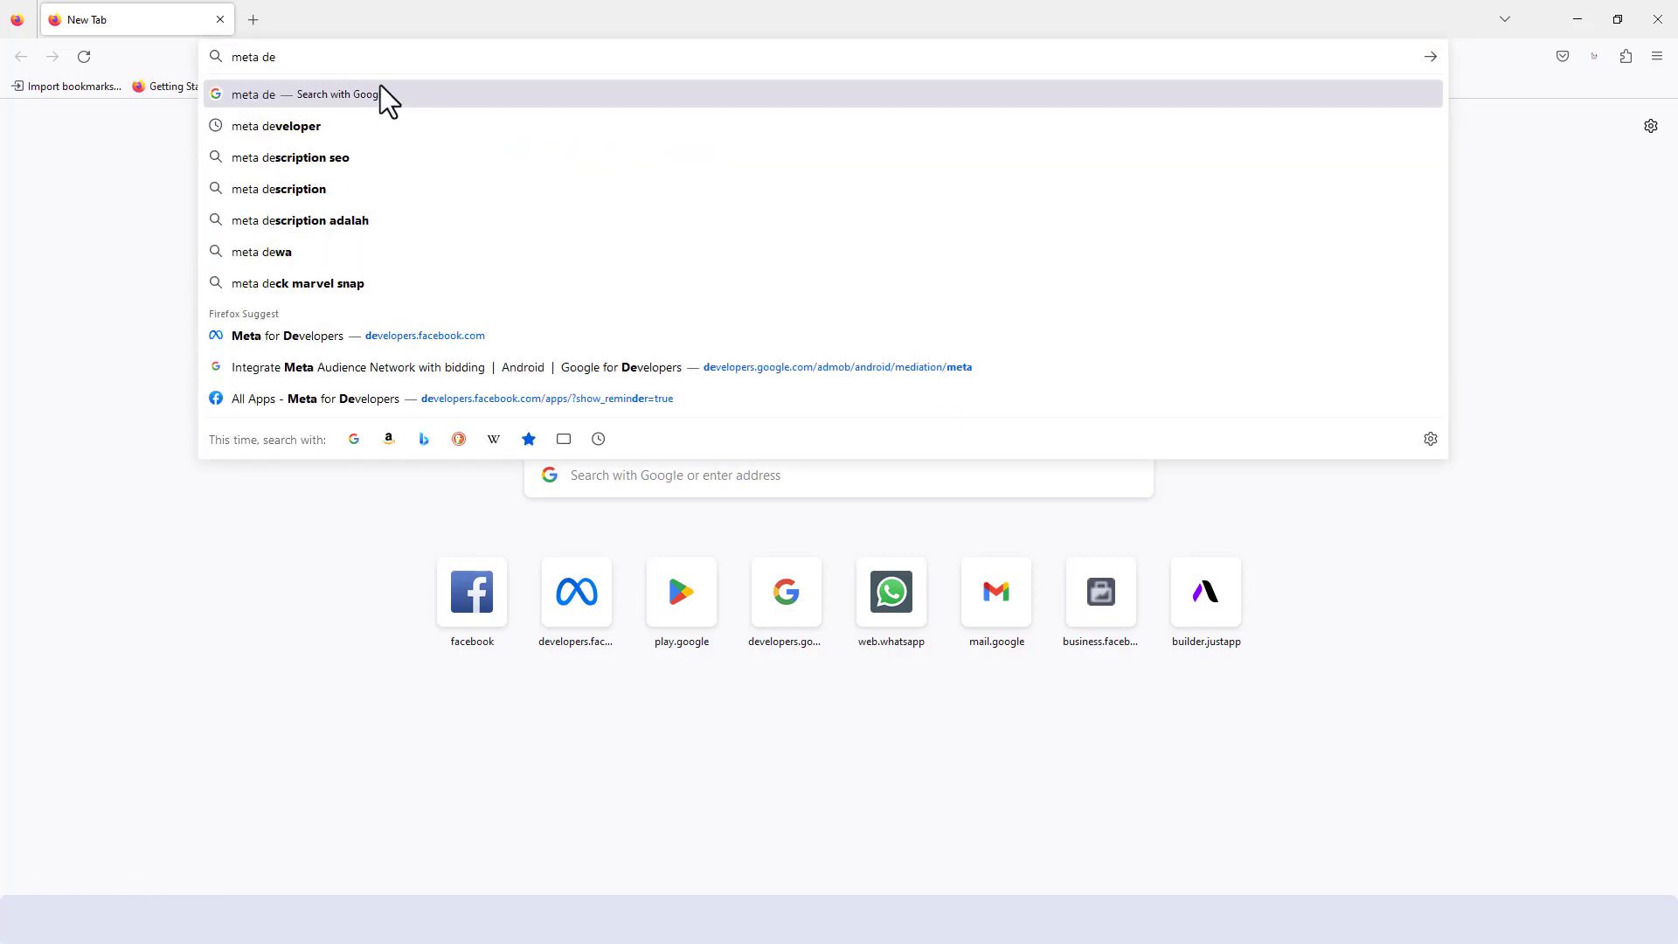
pyautogui.click(330, 131)
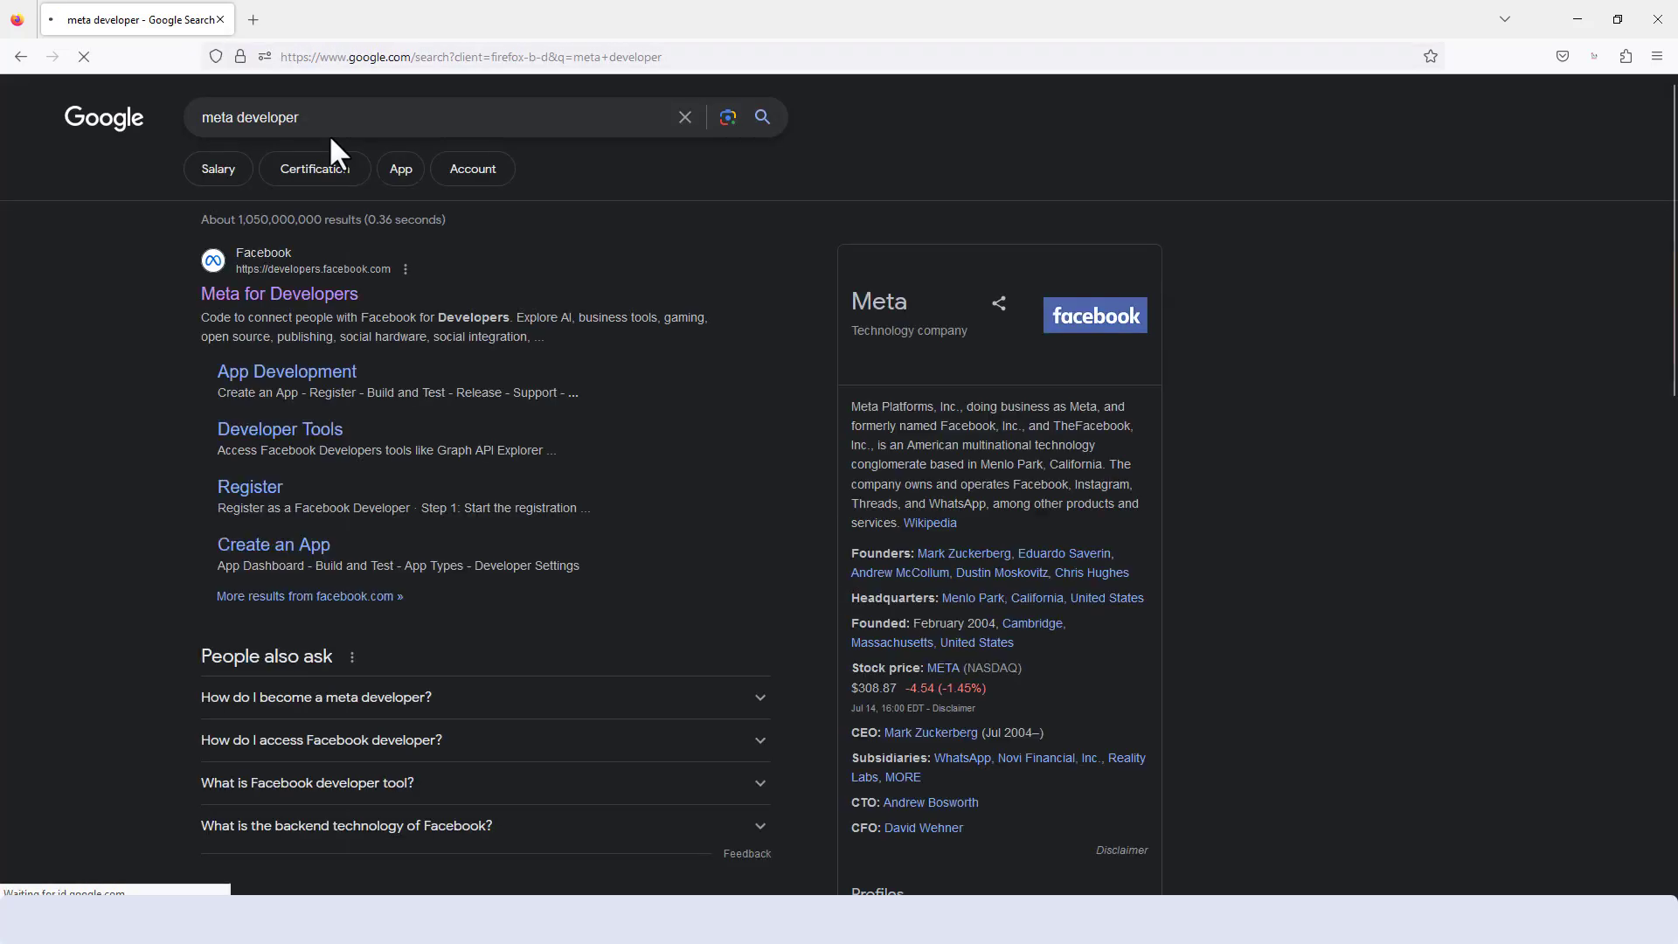
pyautogui.click(278, 297)
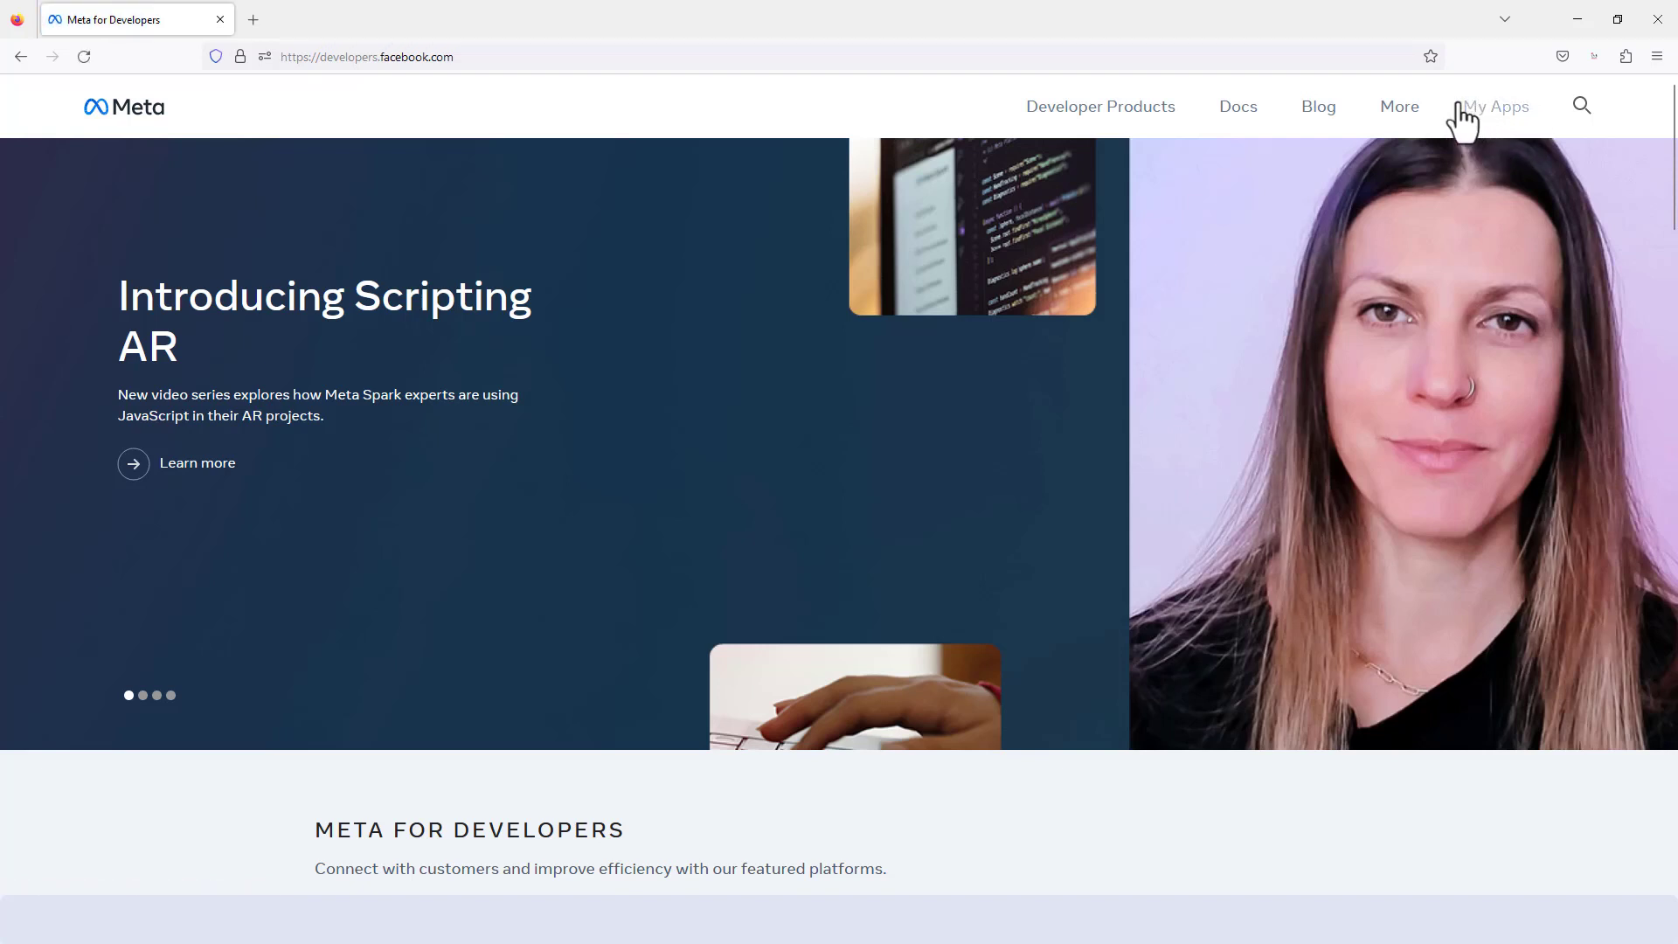
pyautogui.click(1495, 111)
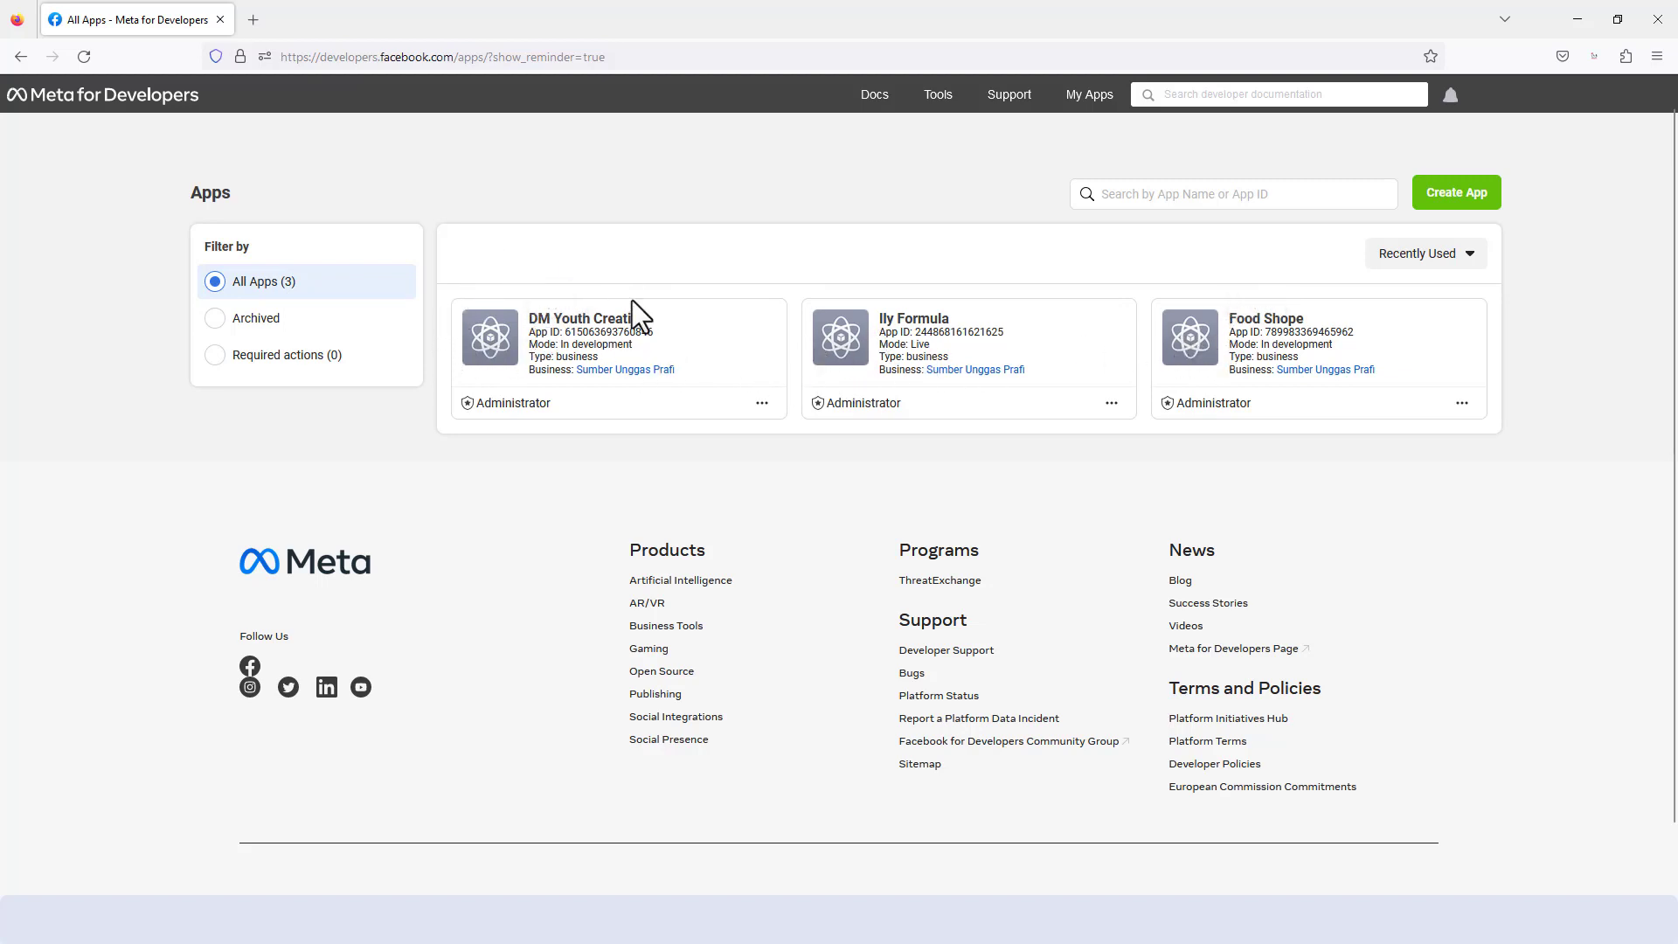
# - Start creating a new Meta app with the Other use case and the Business app type
pyautogui.click(1454, 201)
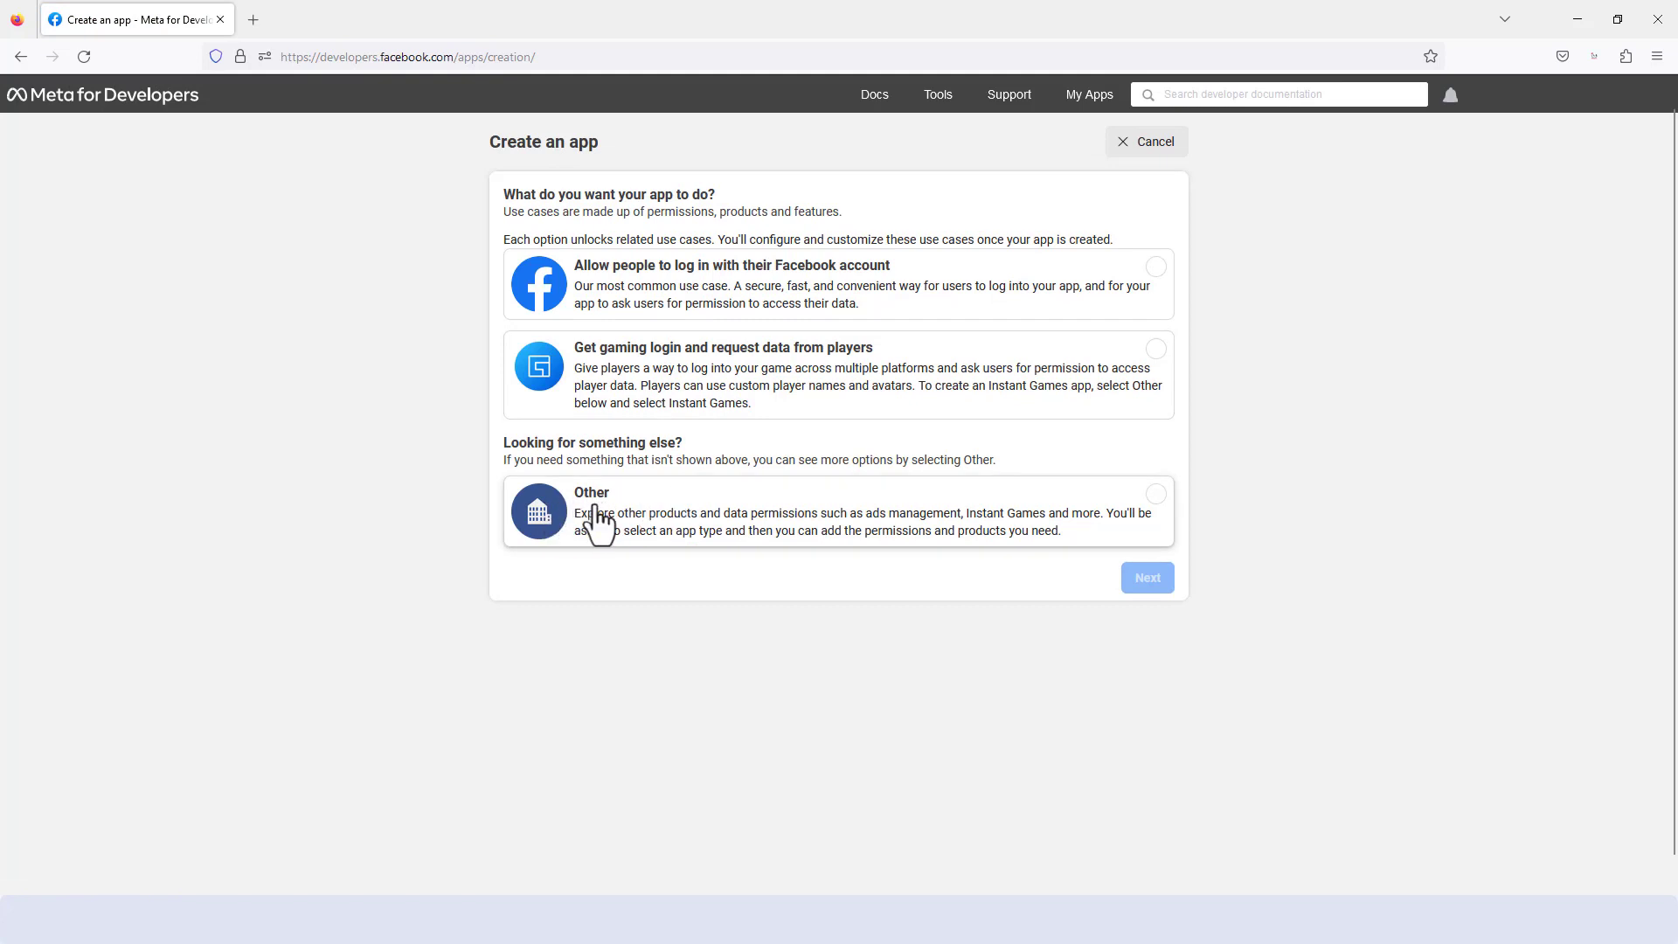
pyautogui.click(656, 524)
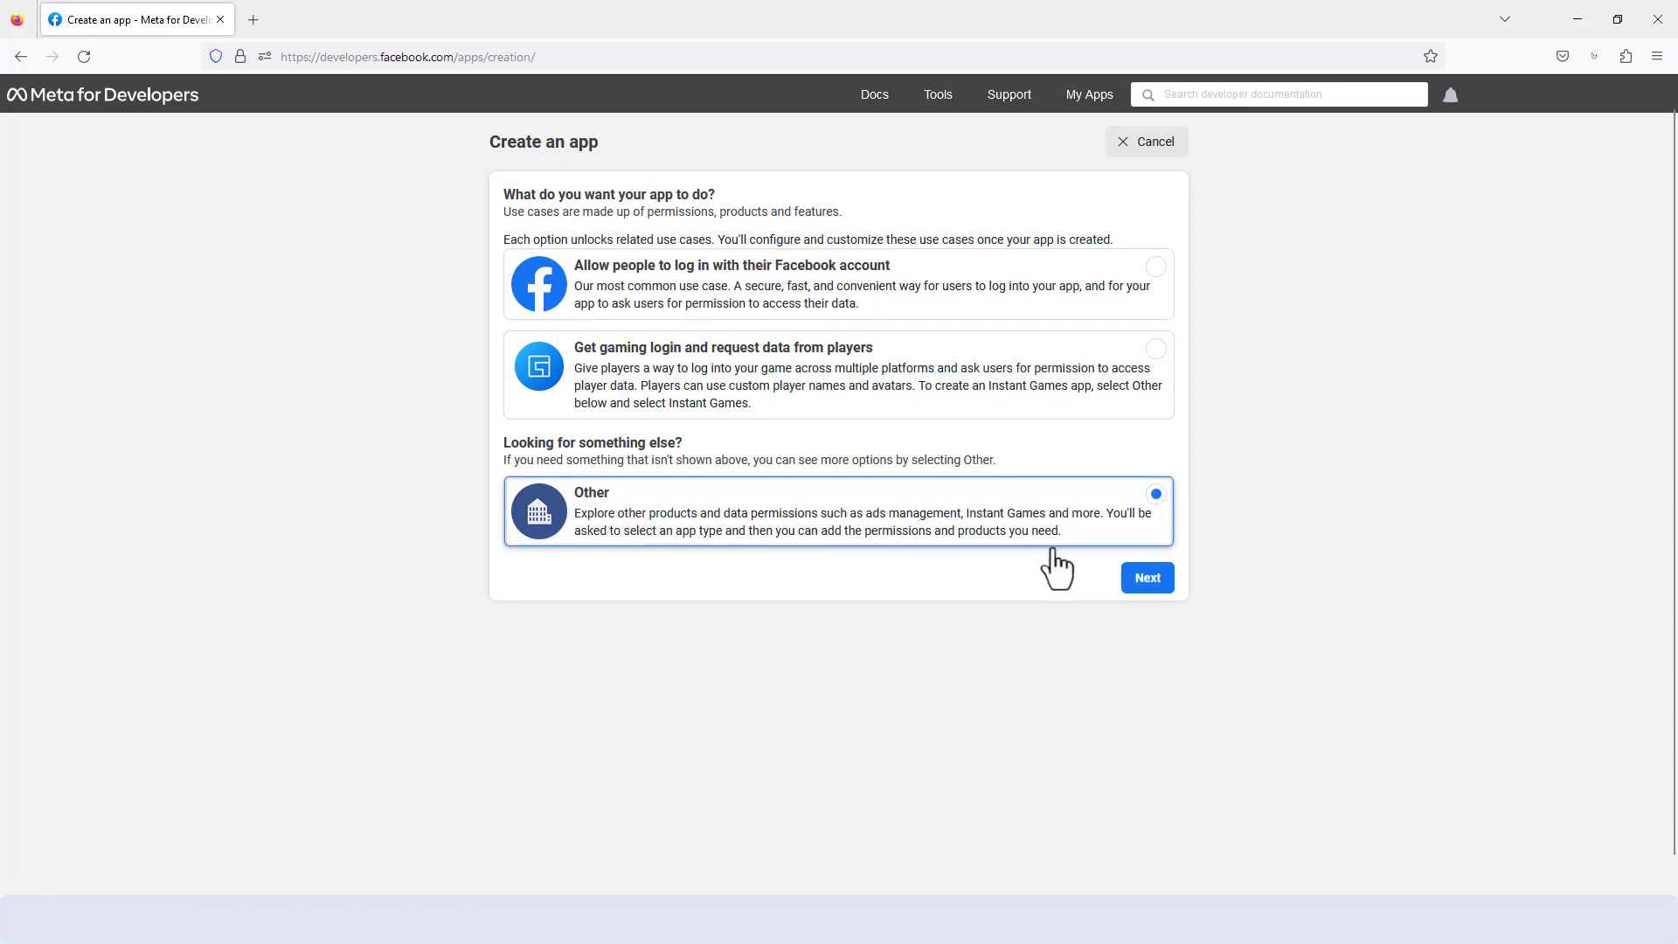
pyautogui.click(1148, 579)
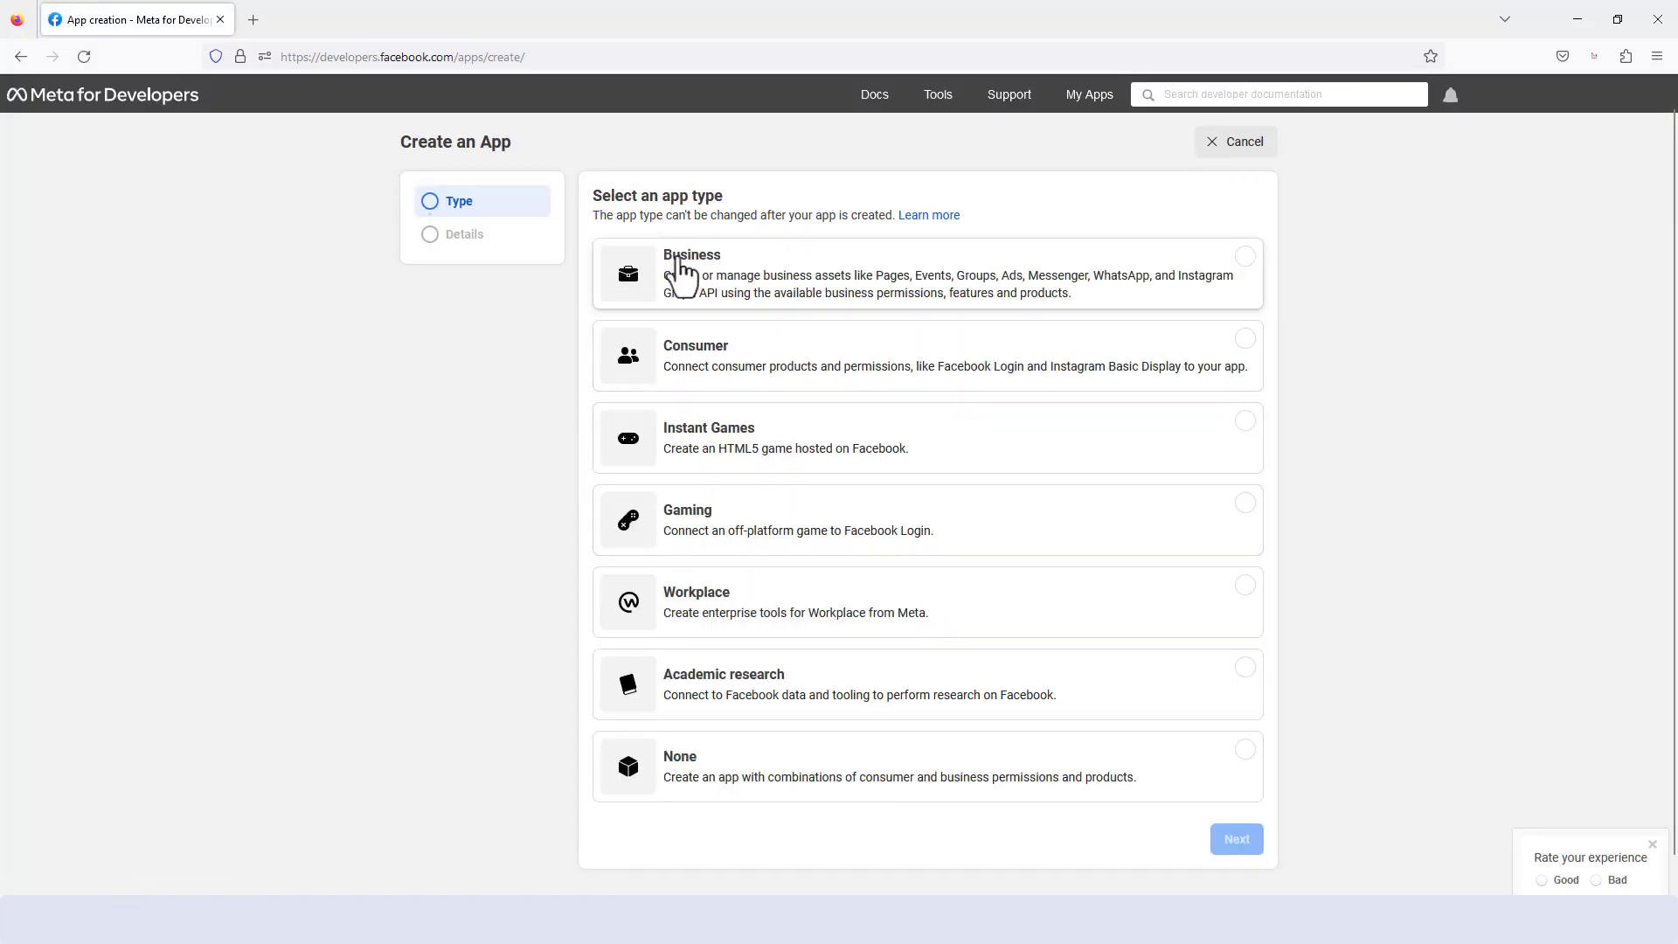
pyautogui.click(780, 293)
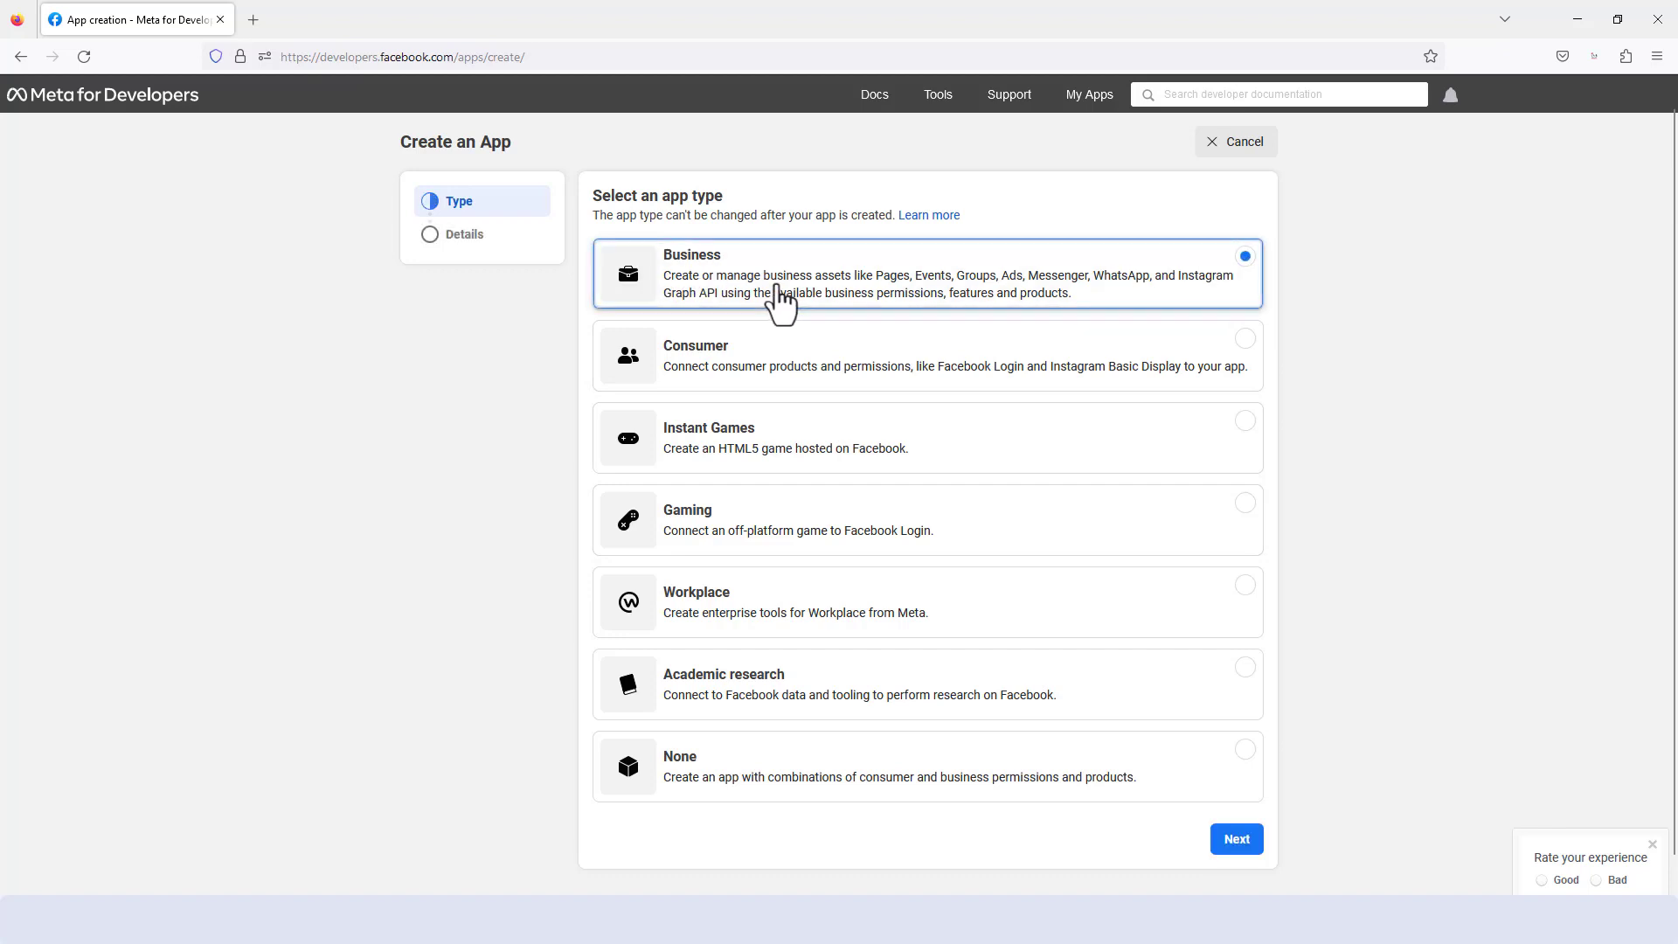
pyautogui.click(1234, 844)
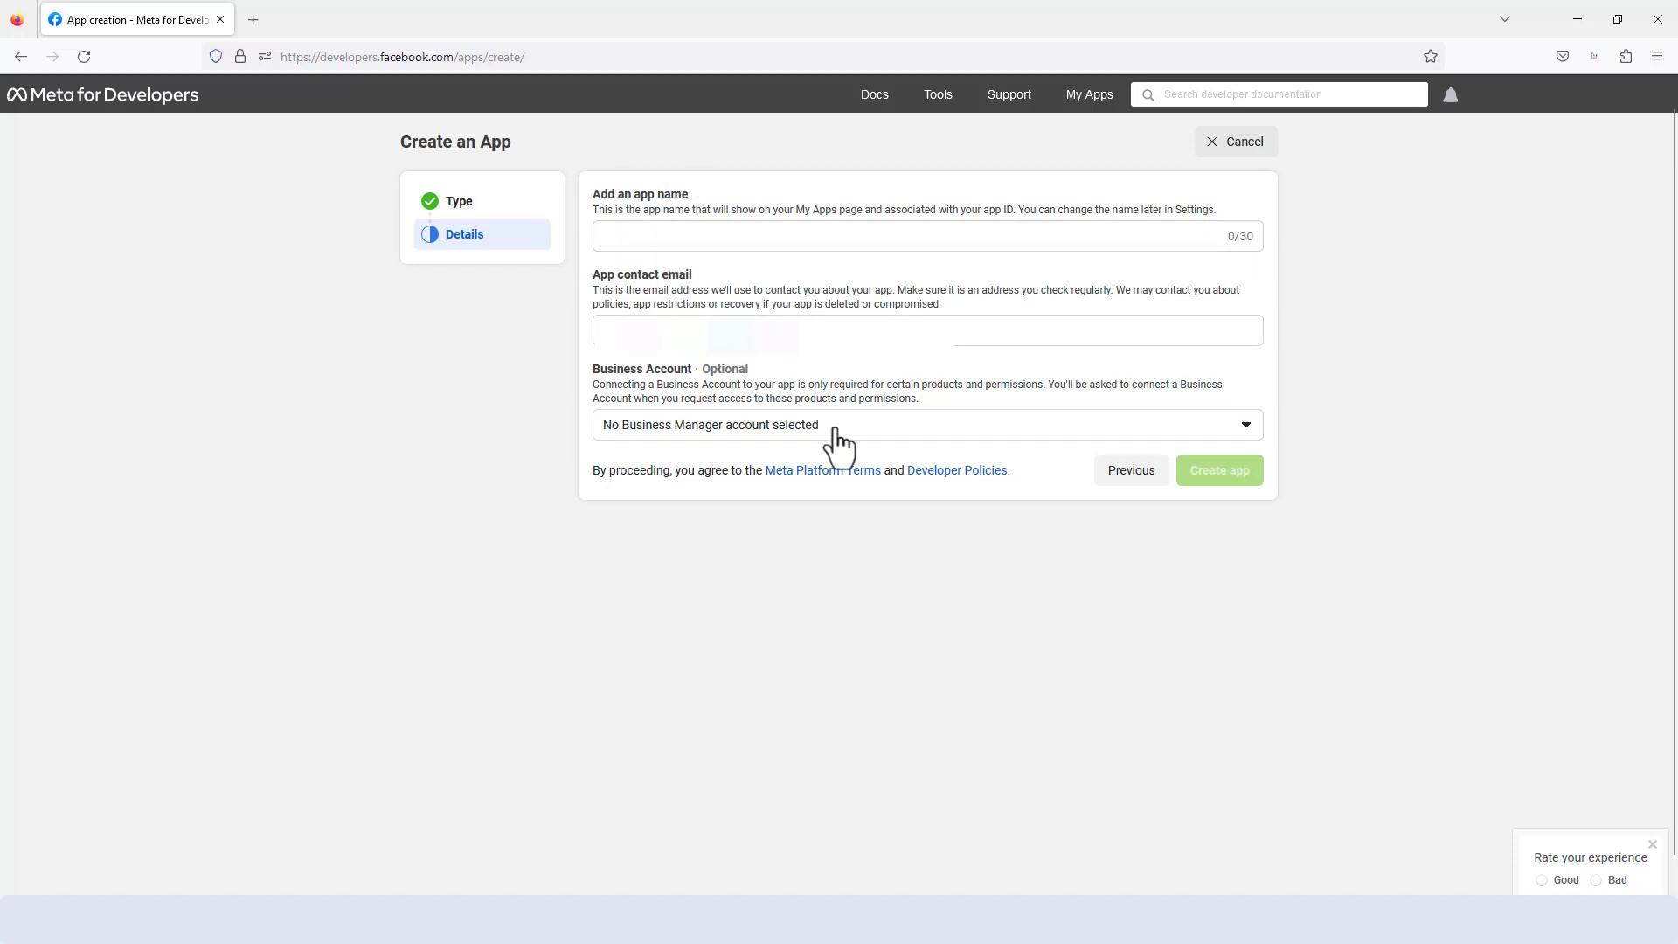
# - Switch to the JustApp builder in Chrome and copy the application name RESAPP from the General Information section
pyautogui.hotkey('alt', 'Tab')
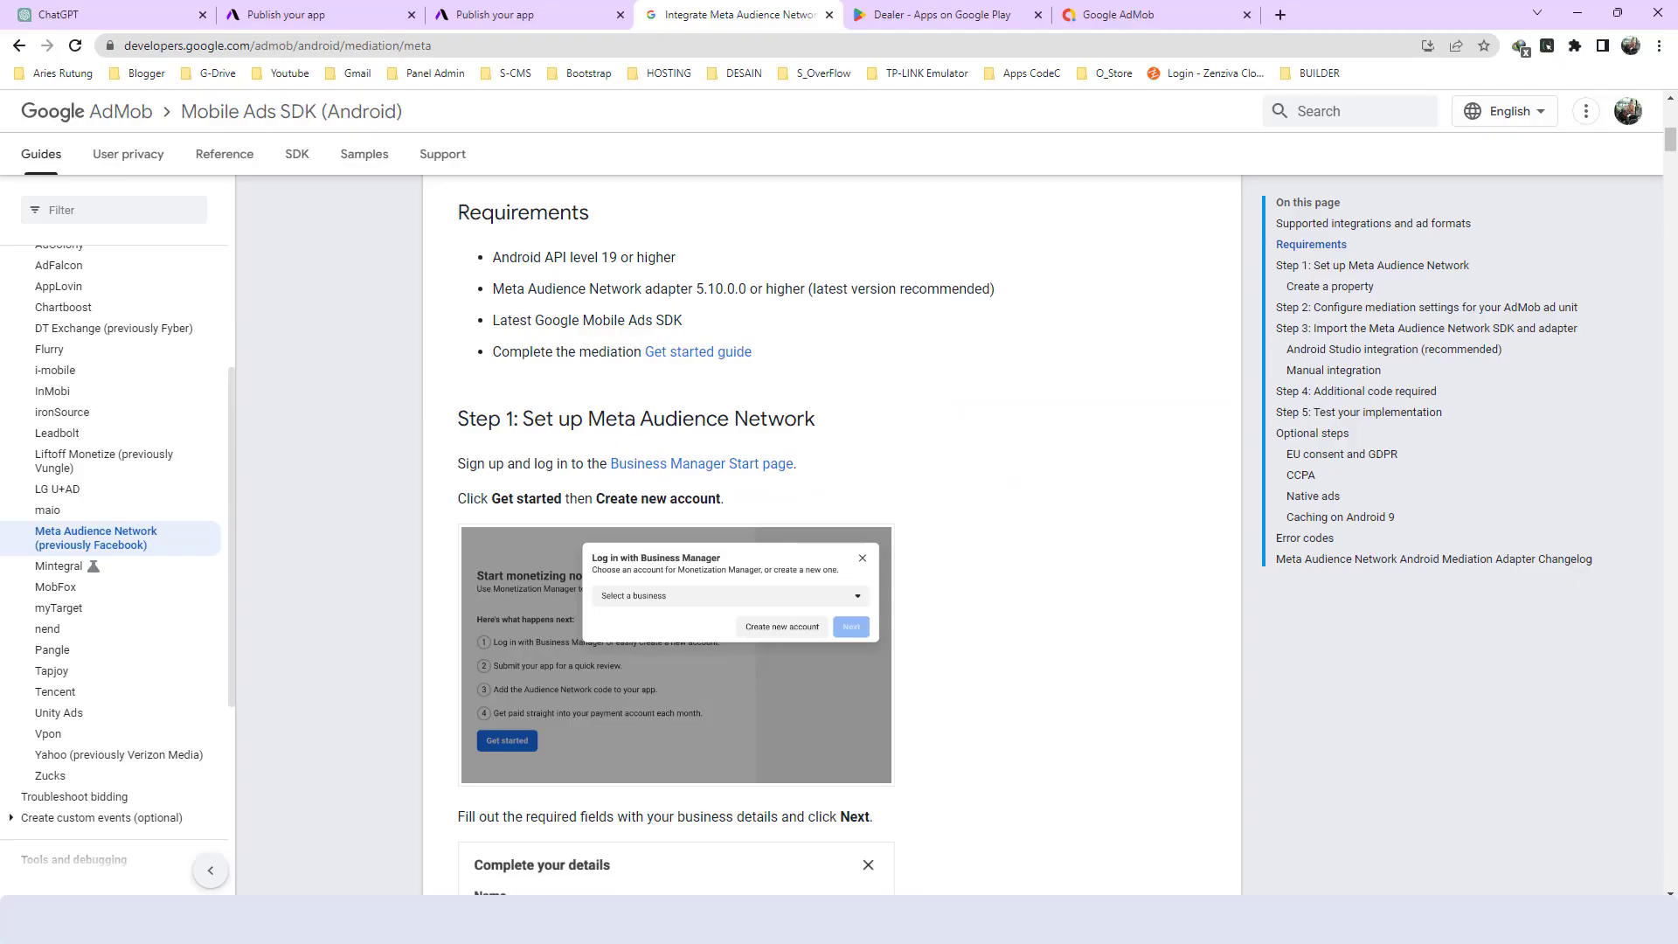
pyautogui.click(338, 7)
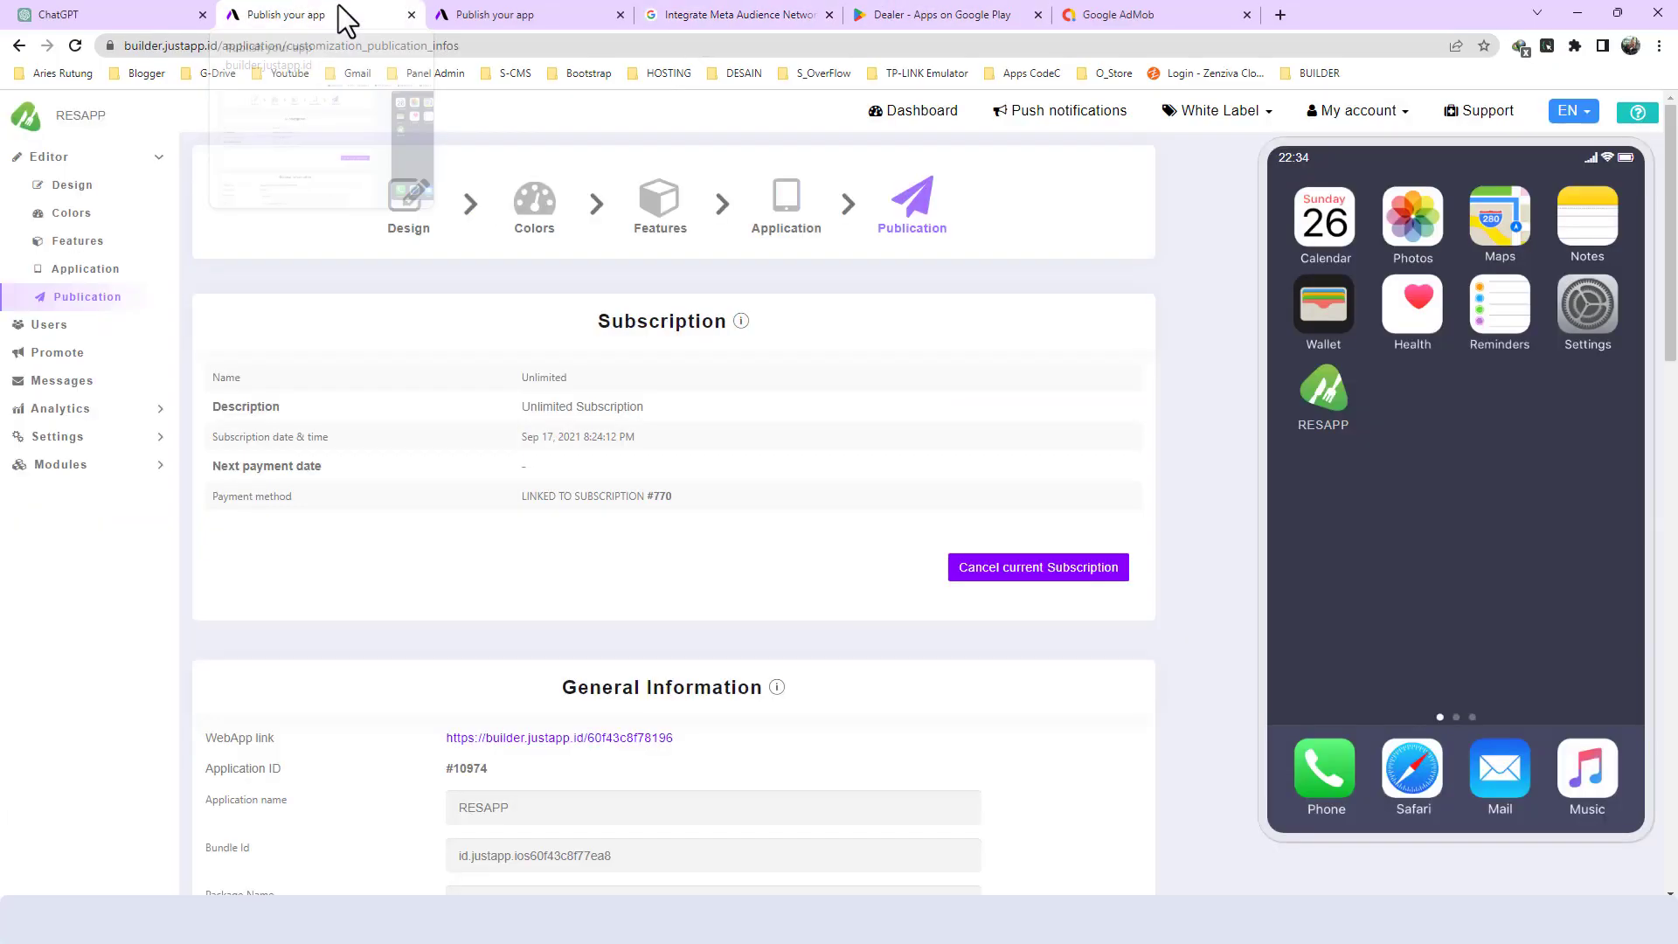
pyautogui.click(490, 4)
pyautogui.click(356, 14)
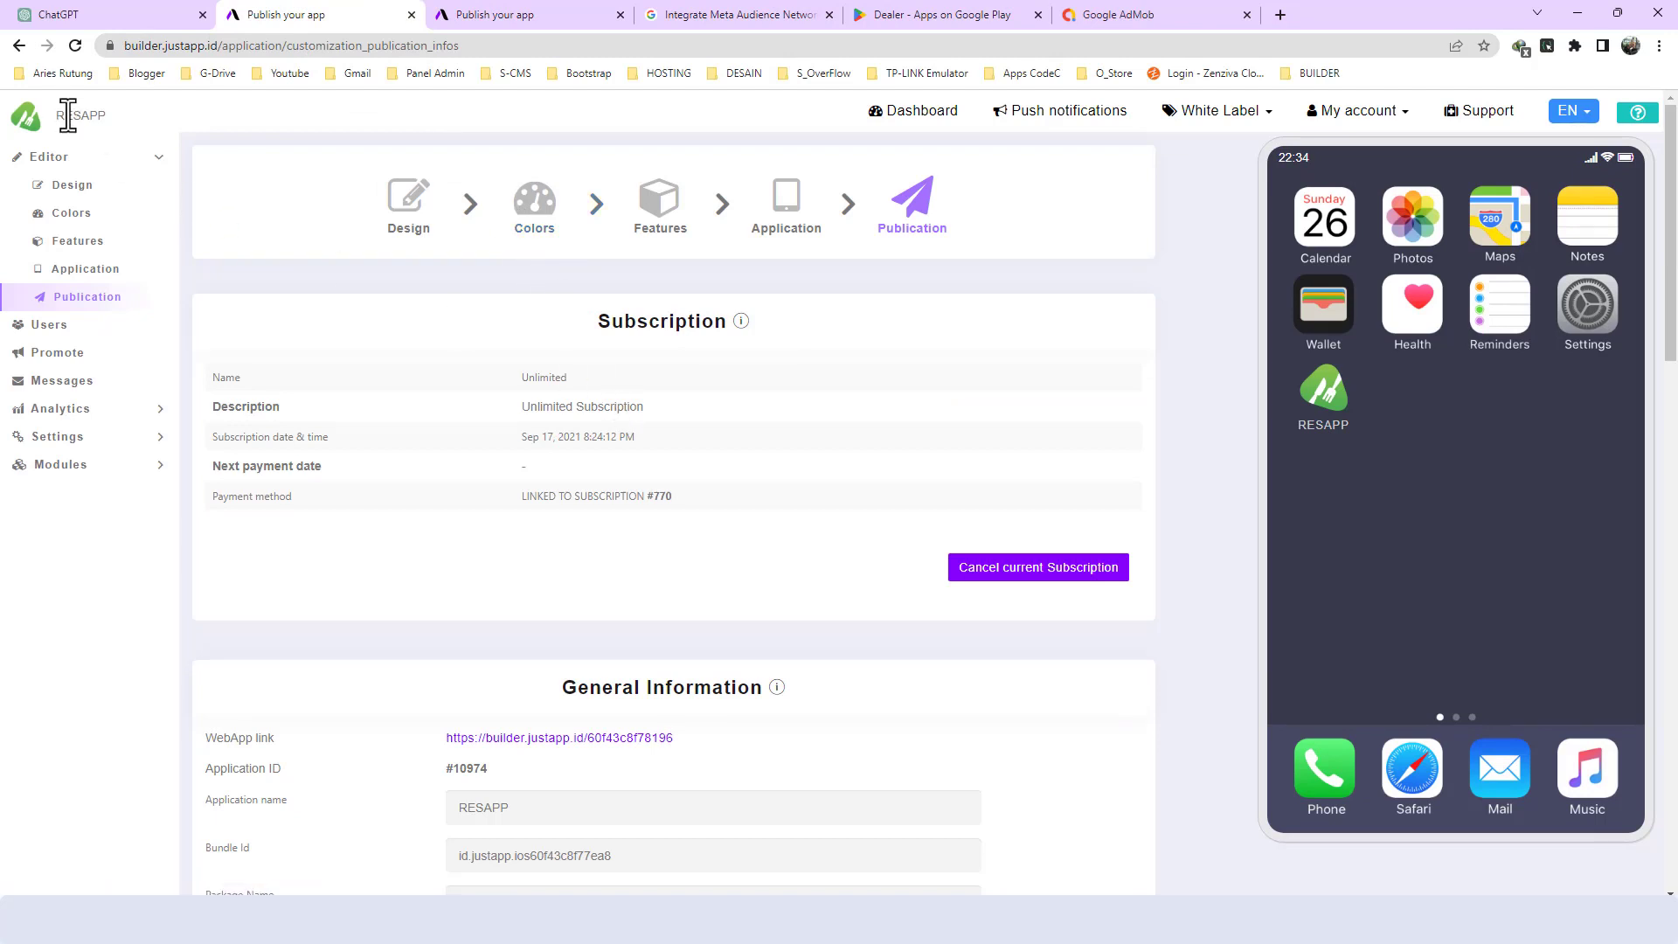
pyautogui.scroll(-4, 586, 412)
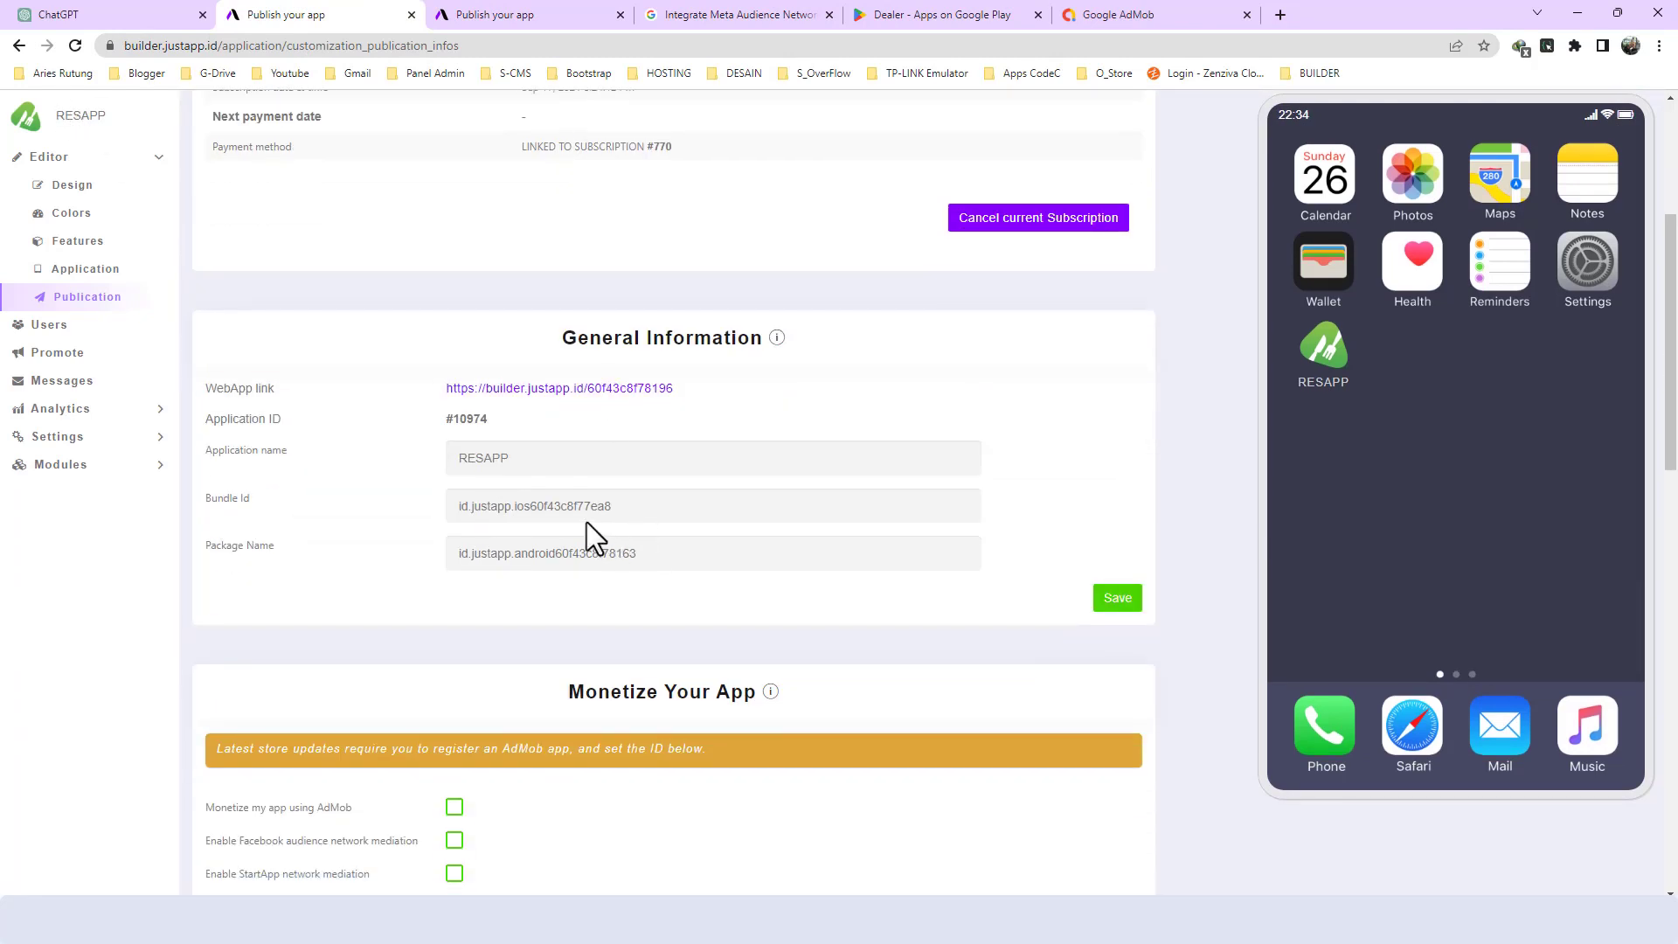
pyautogui.doubleClick(447, 455)
pyautogui.hotkey('ctrl', 'c')
pyautogui.scroll(-4, 999, 617)
pyautogui.scroll(8, 1079, 838)
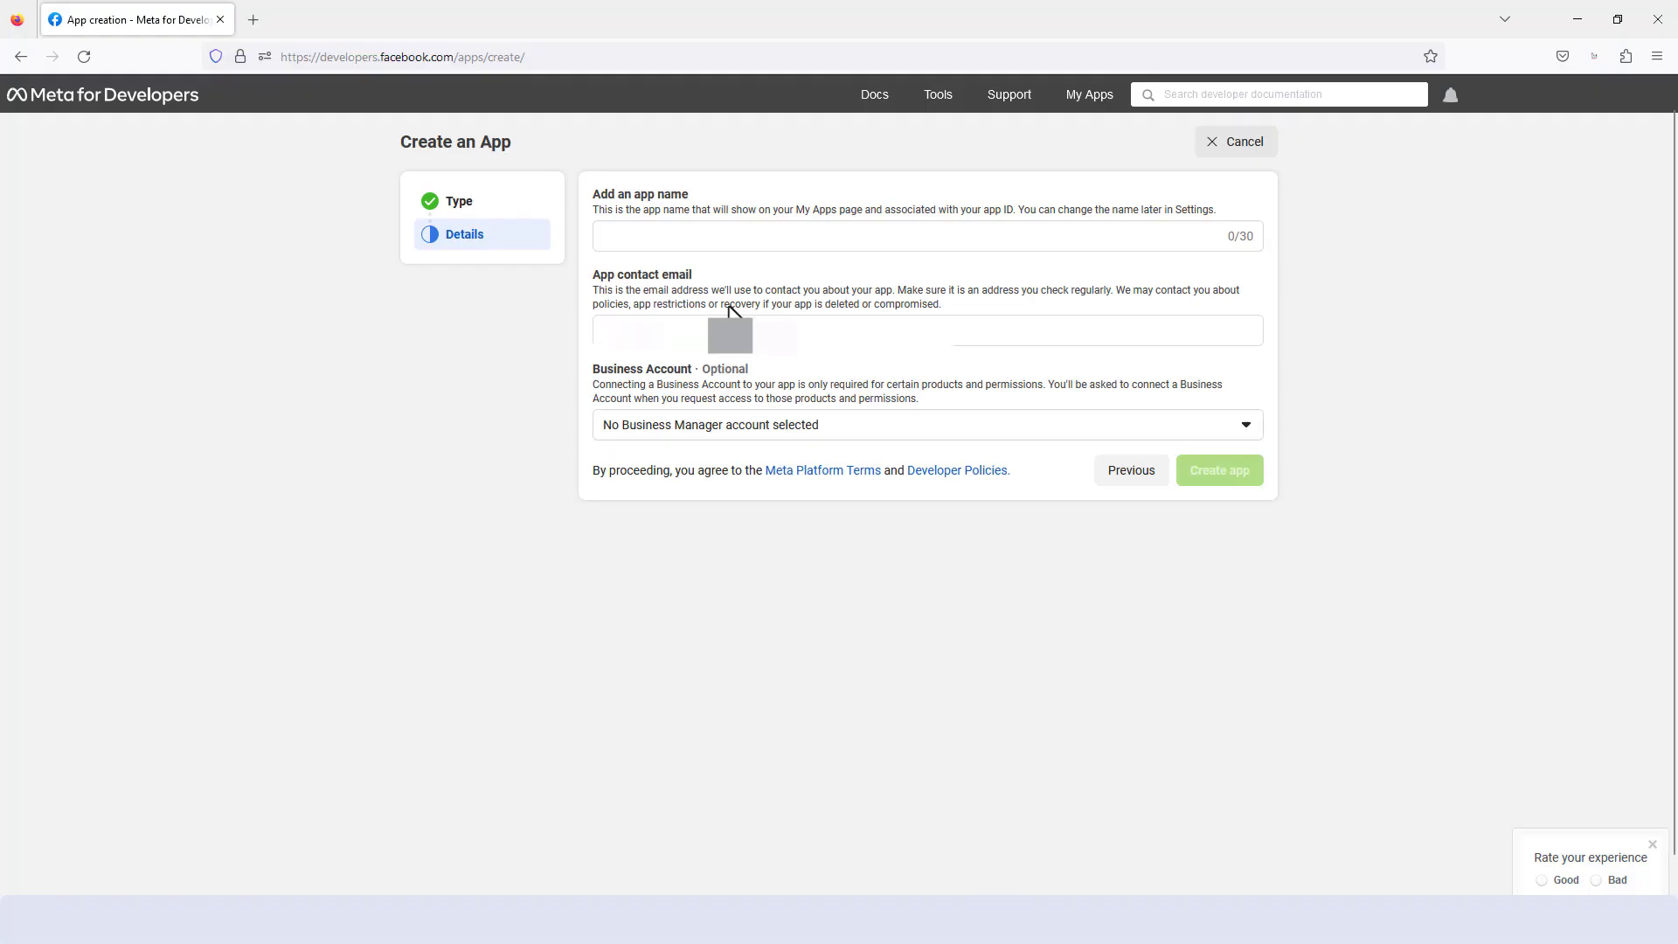
# - Back in the Meta app creation form, name the app RESAPP and choose a business account for it
pyautogui.click(716, 245)
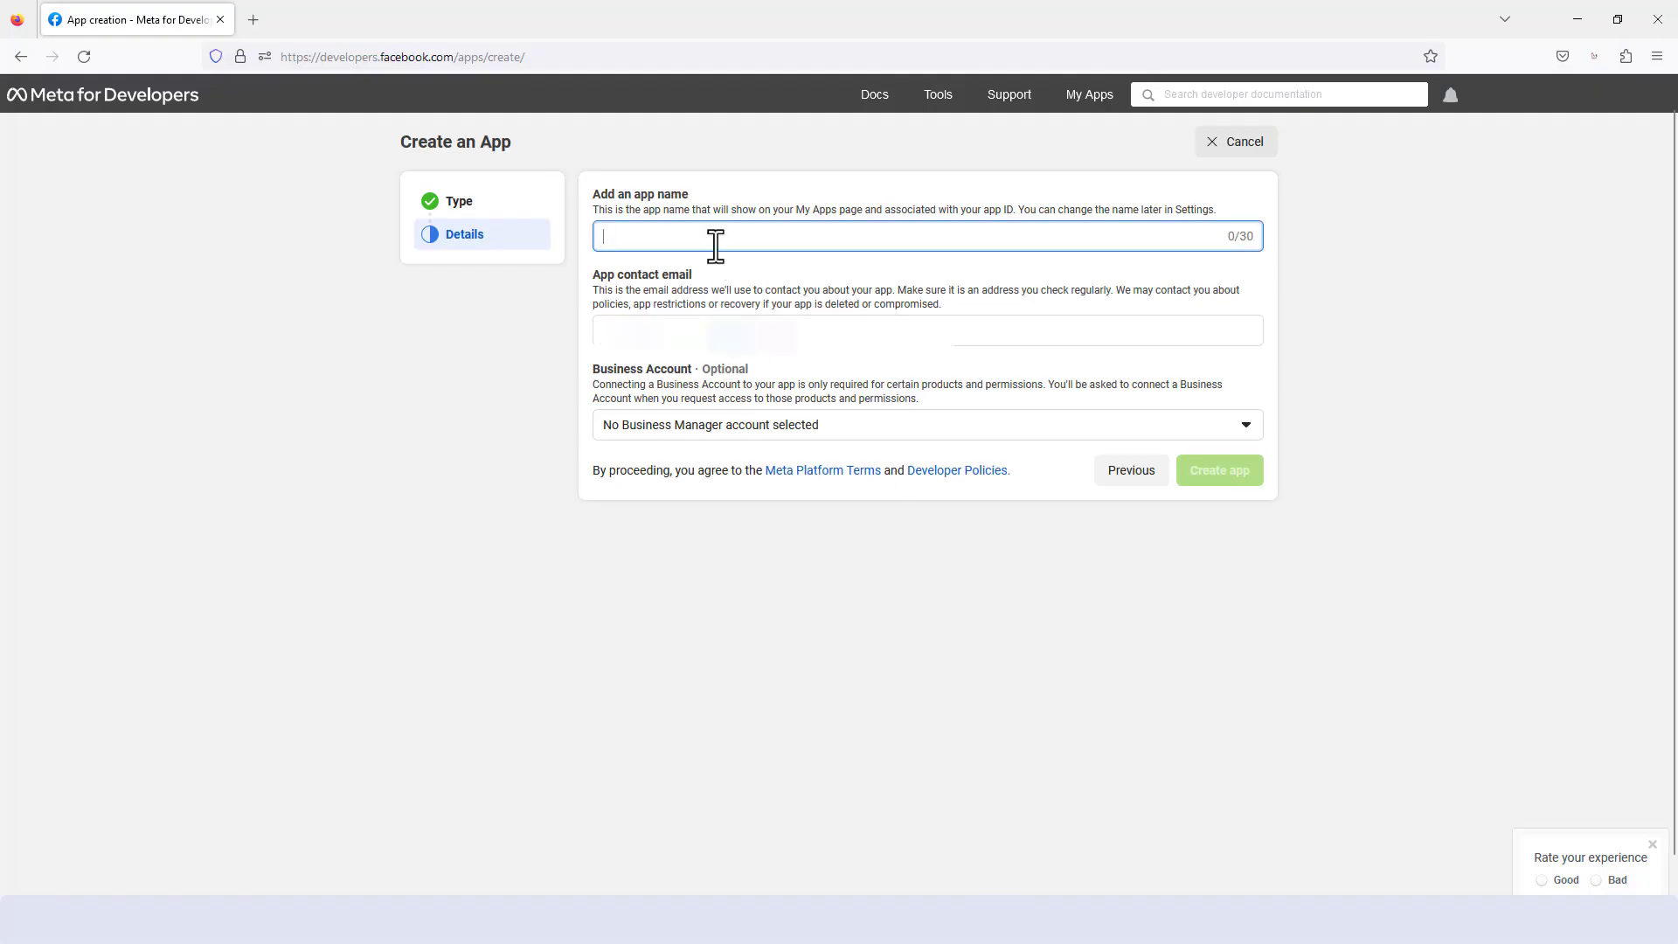
pyautogui.hotkey('ctrl', 'v')
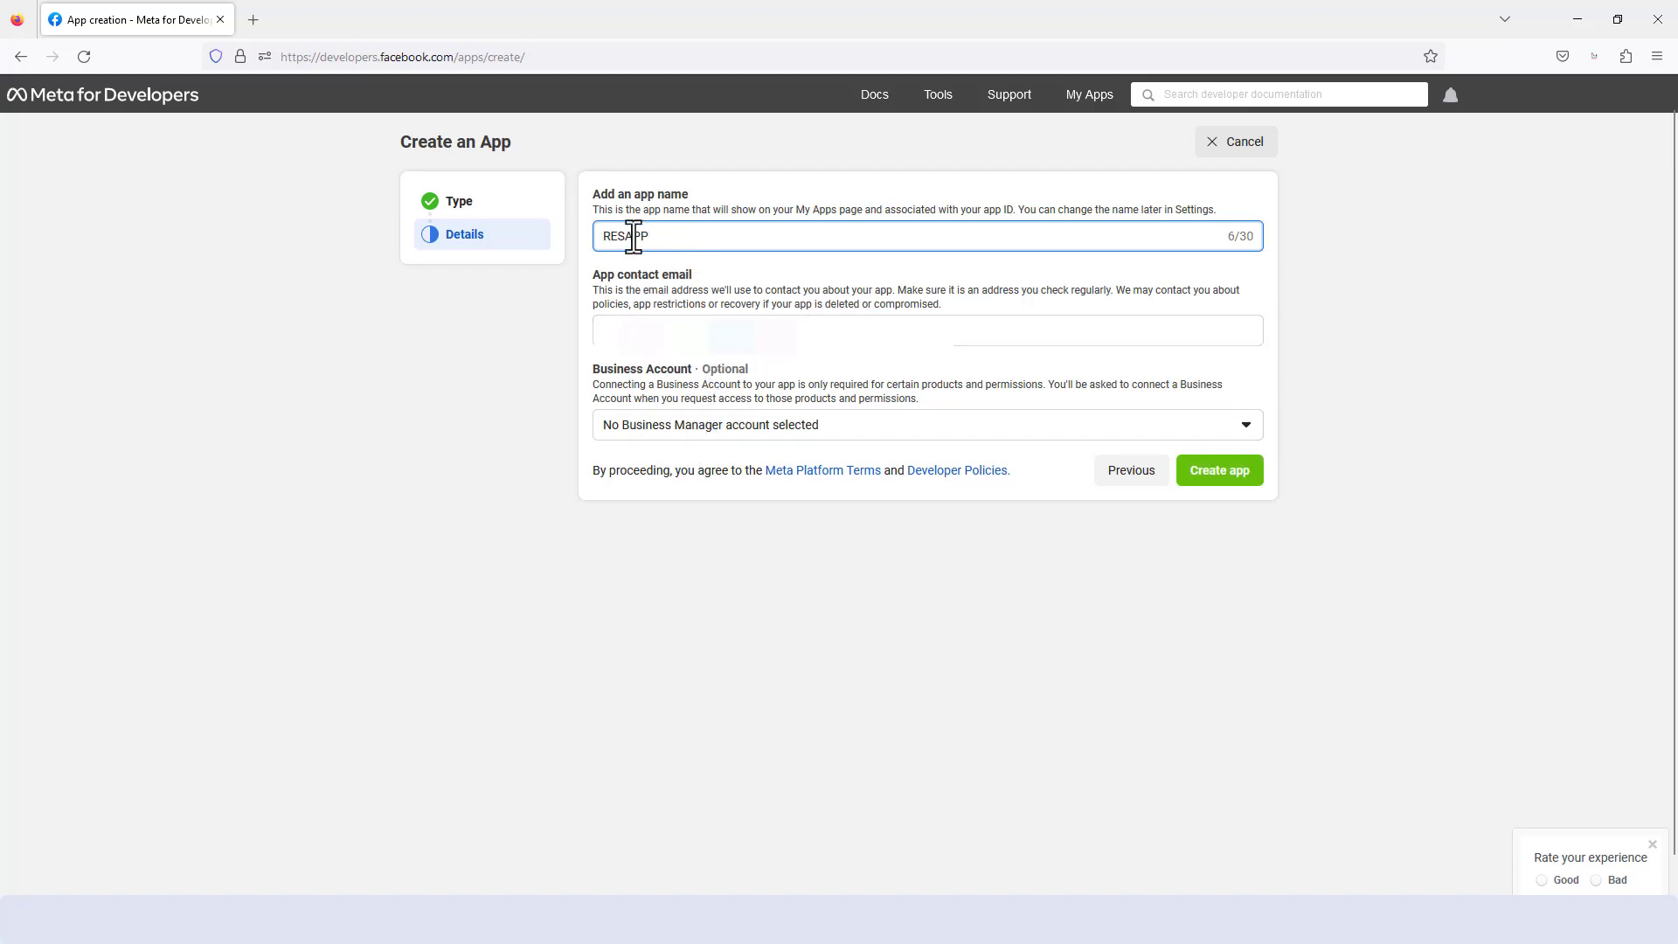
pyautogui.click(673, 426)
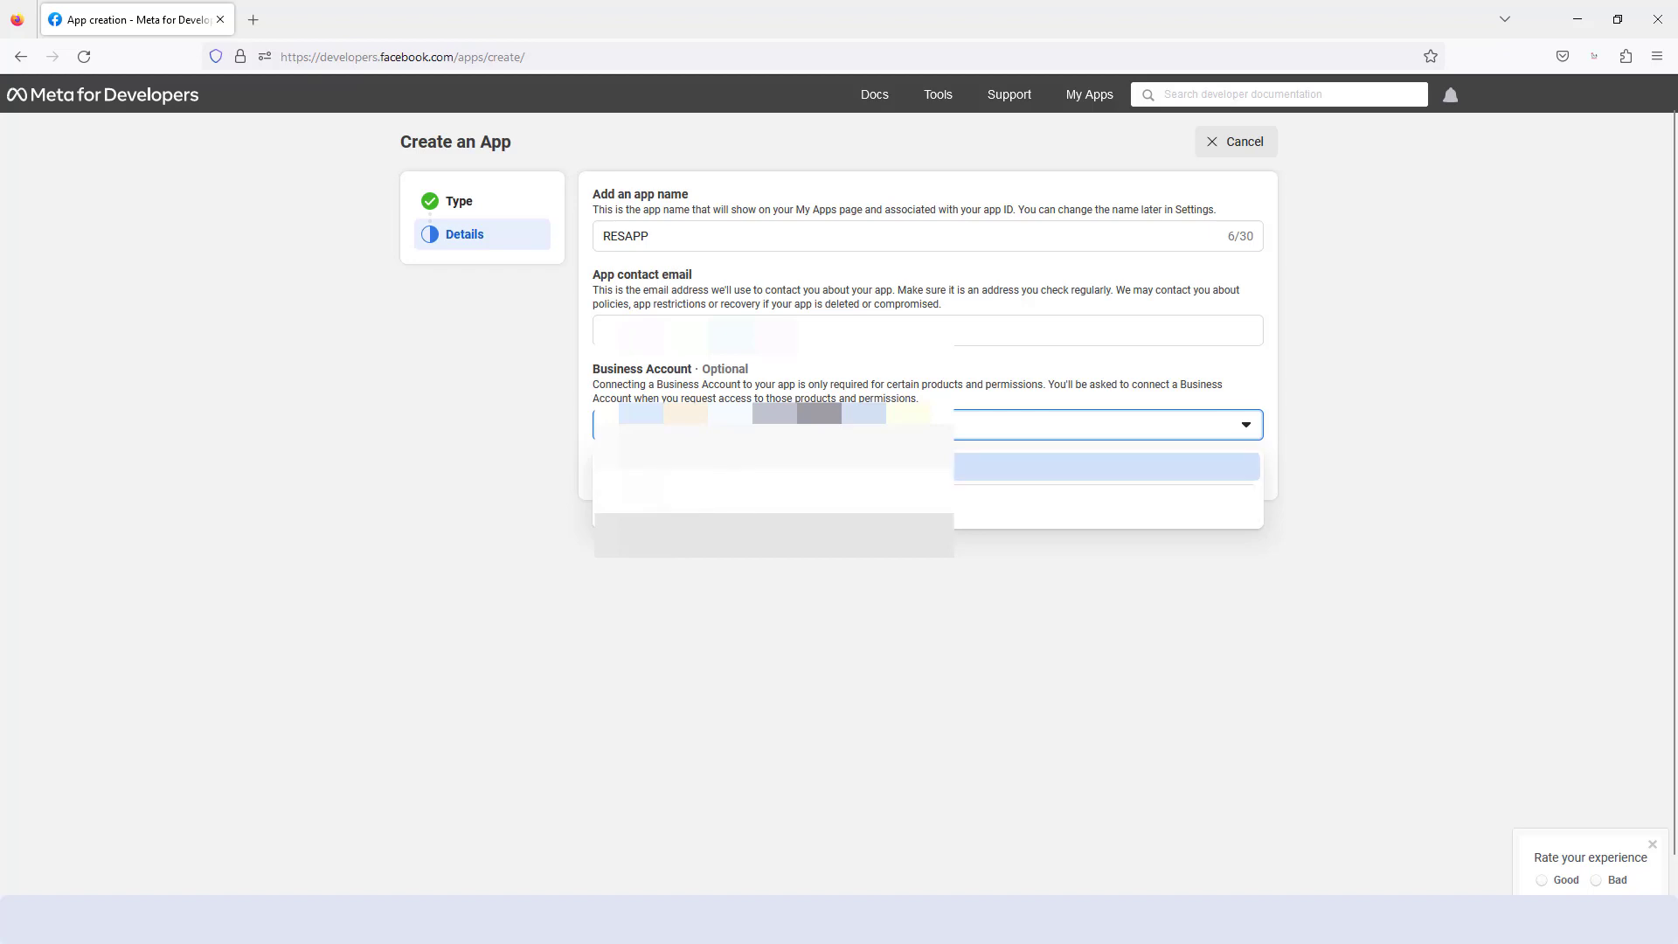
pyautogui.click(686, 509)
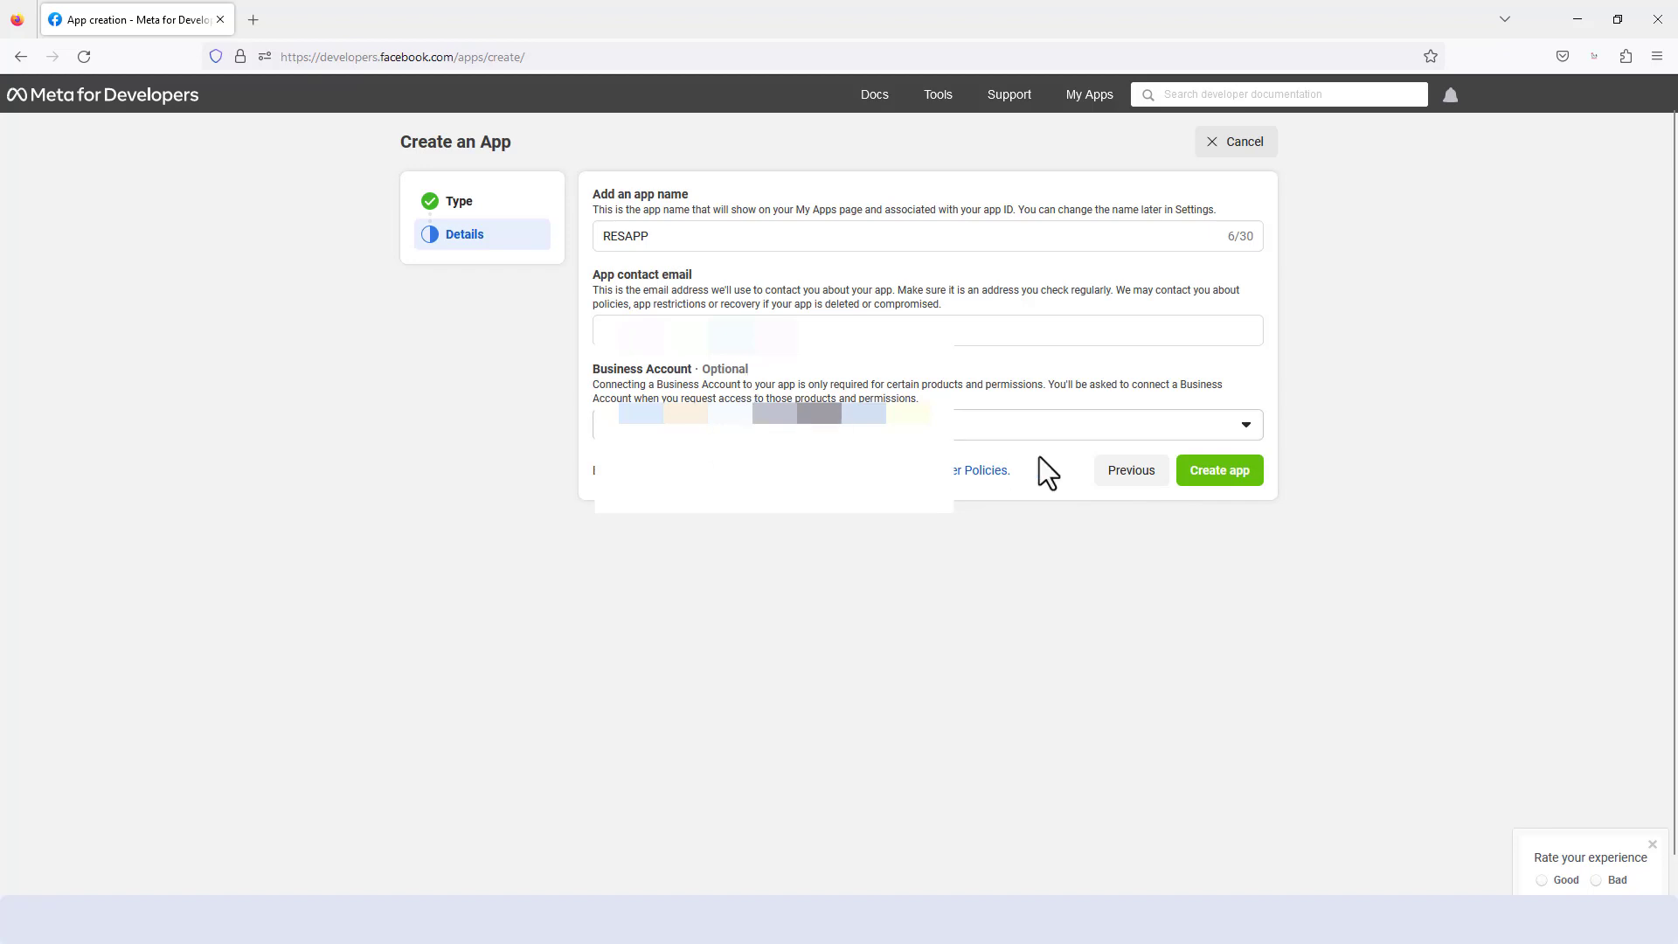
# - Create the app, re-entering the account password to authorize it
pyautogui.click(1211, 478)
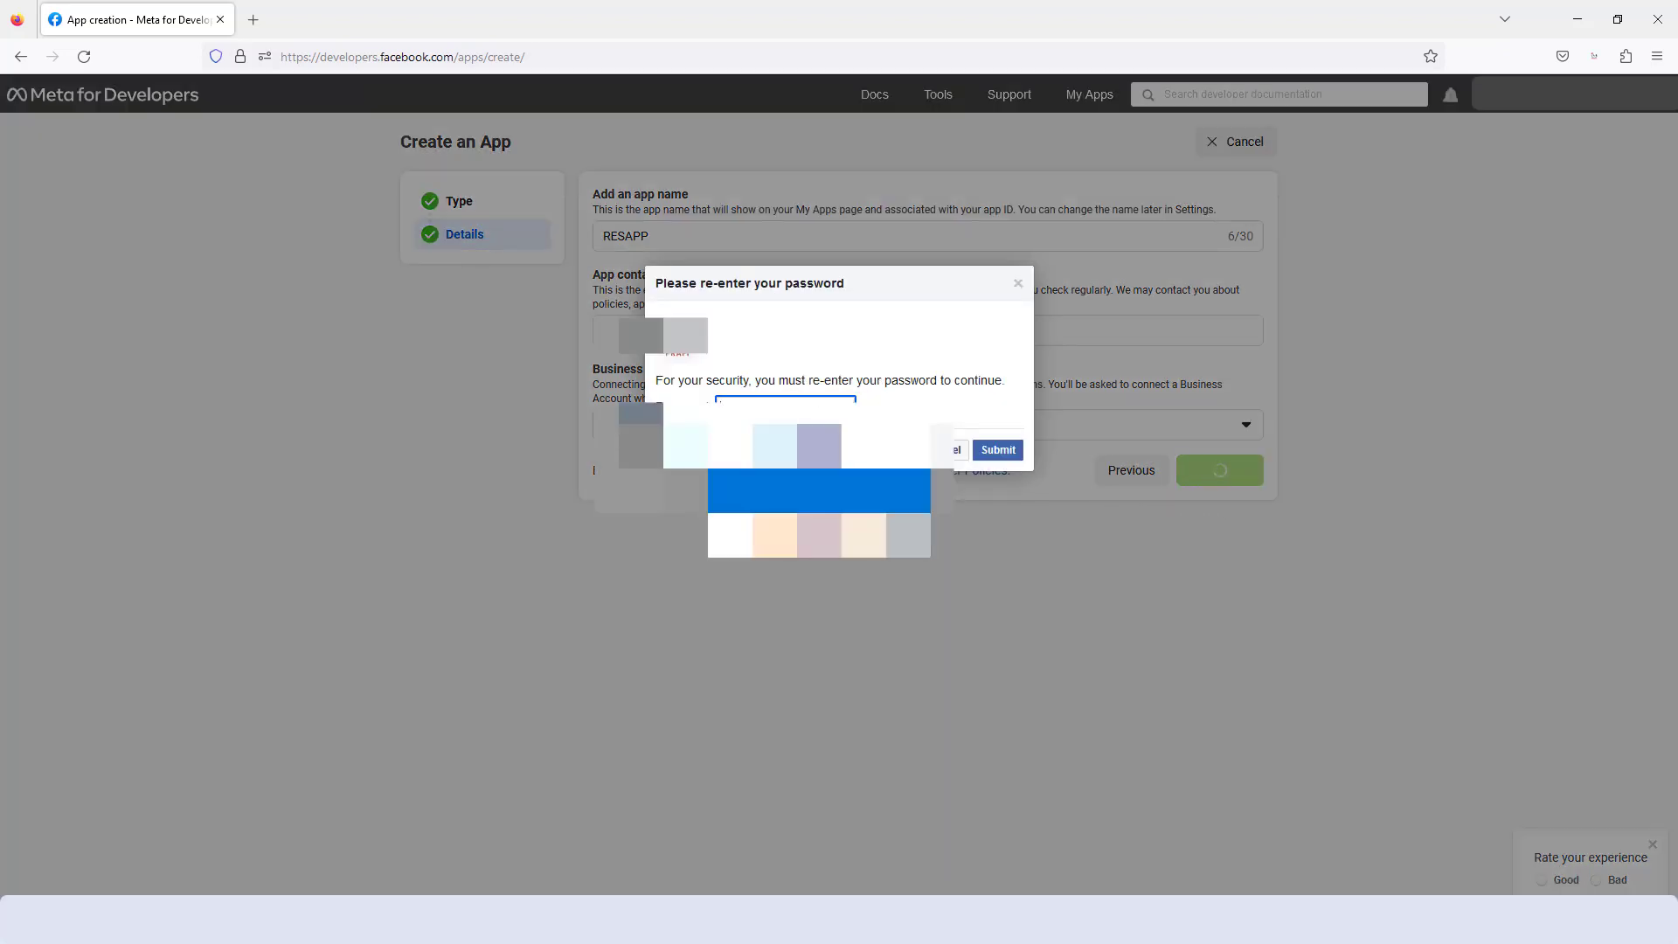
pyautogui.click(817, 489)
pyautogui.click(998, 451)
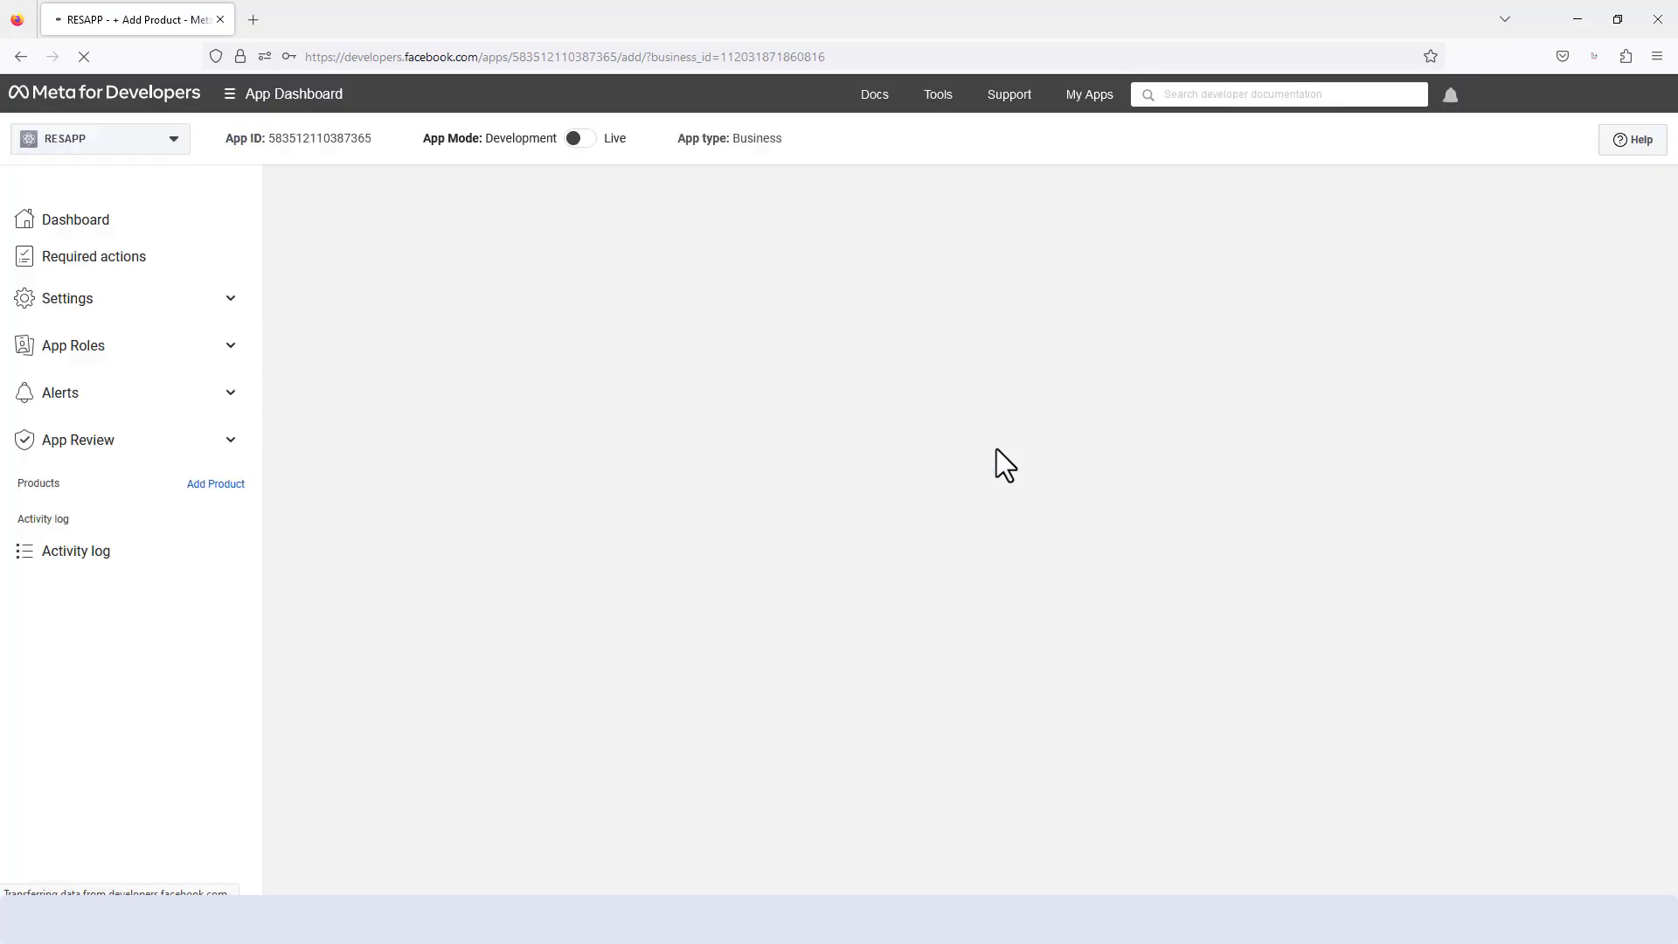
# - Find Audience Network among the products offered for the RESAPP app and start its setup
pyautogui.scroll(-3, 621, 491)
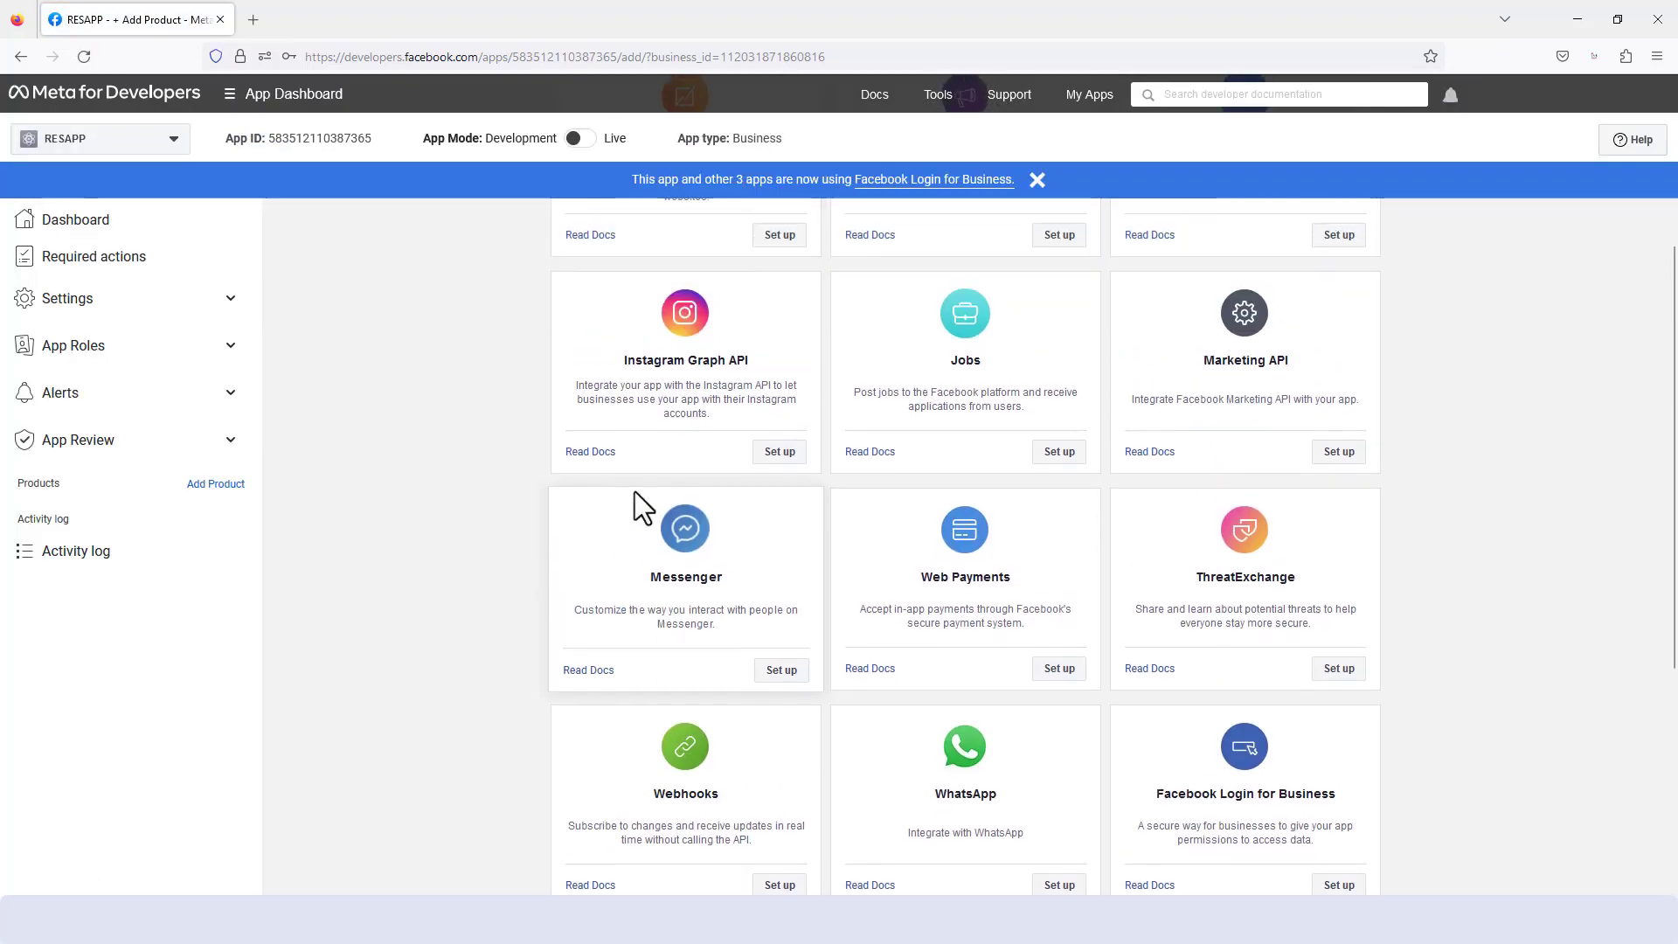
pyautogui.scroll(2, 634, 492)
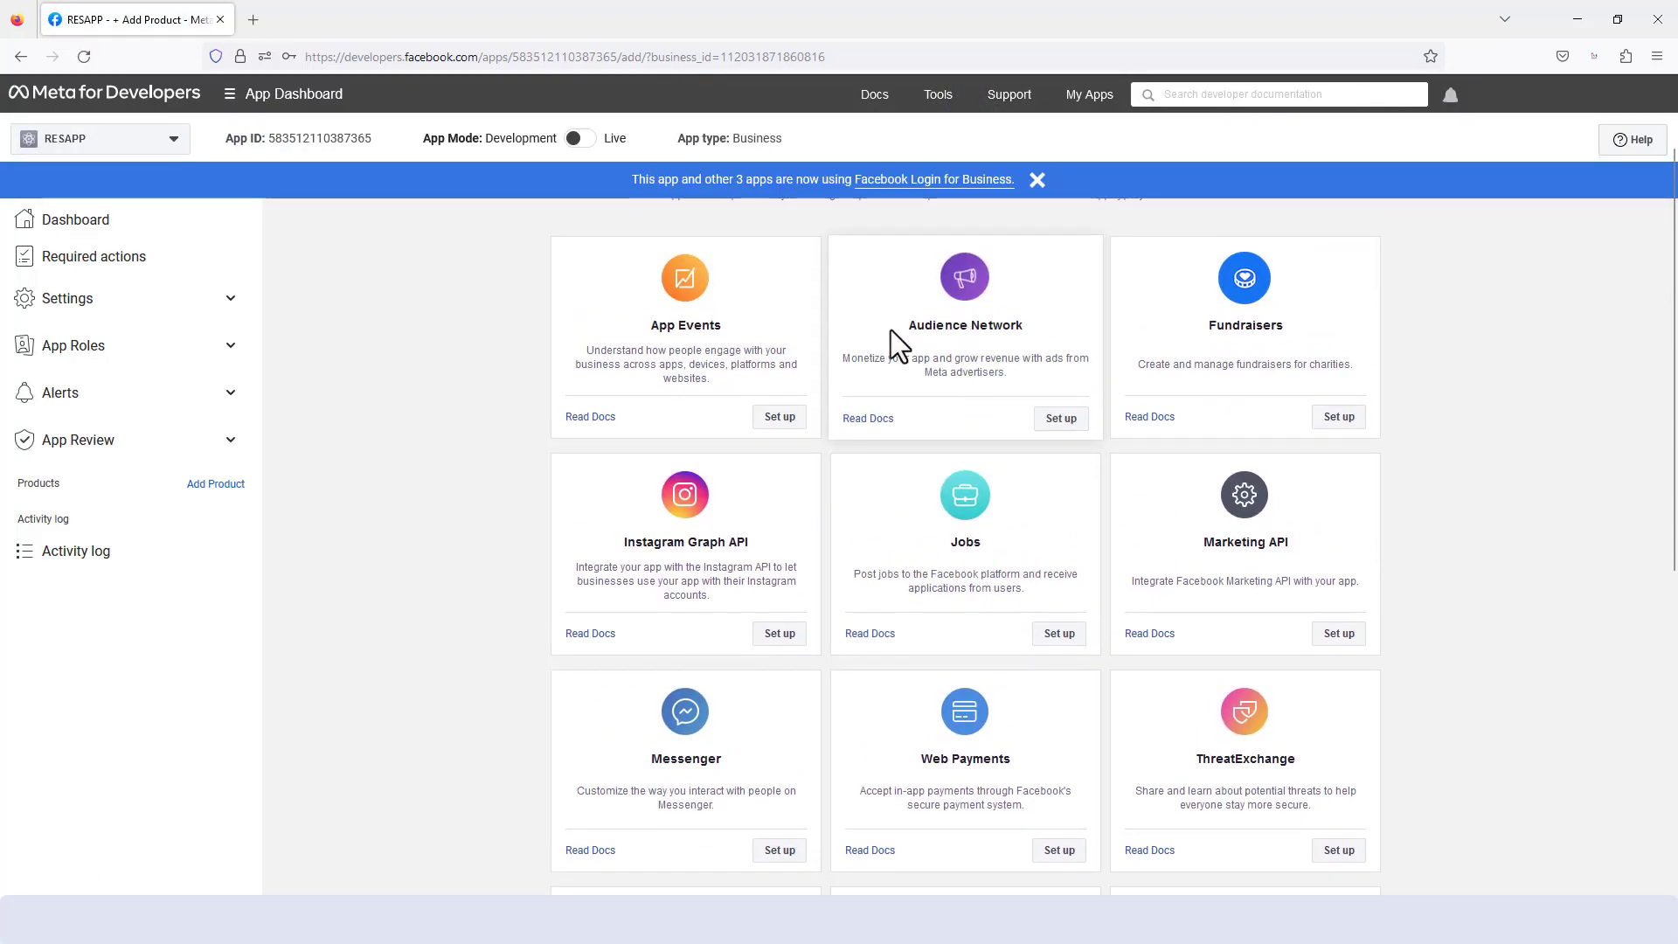
pyautogui.moveTo(905, 330); pyautogui.dragTo(1031, 328)
pyautogui.click(1058, 420)
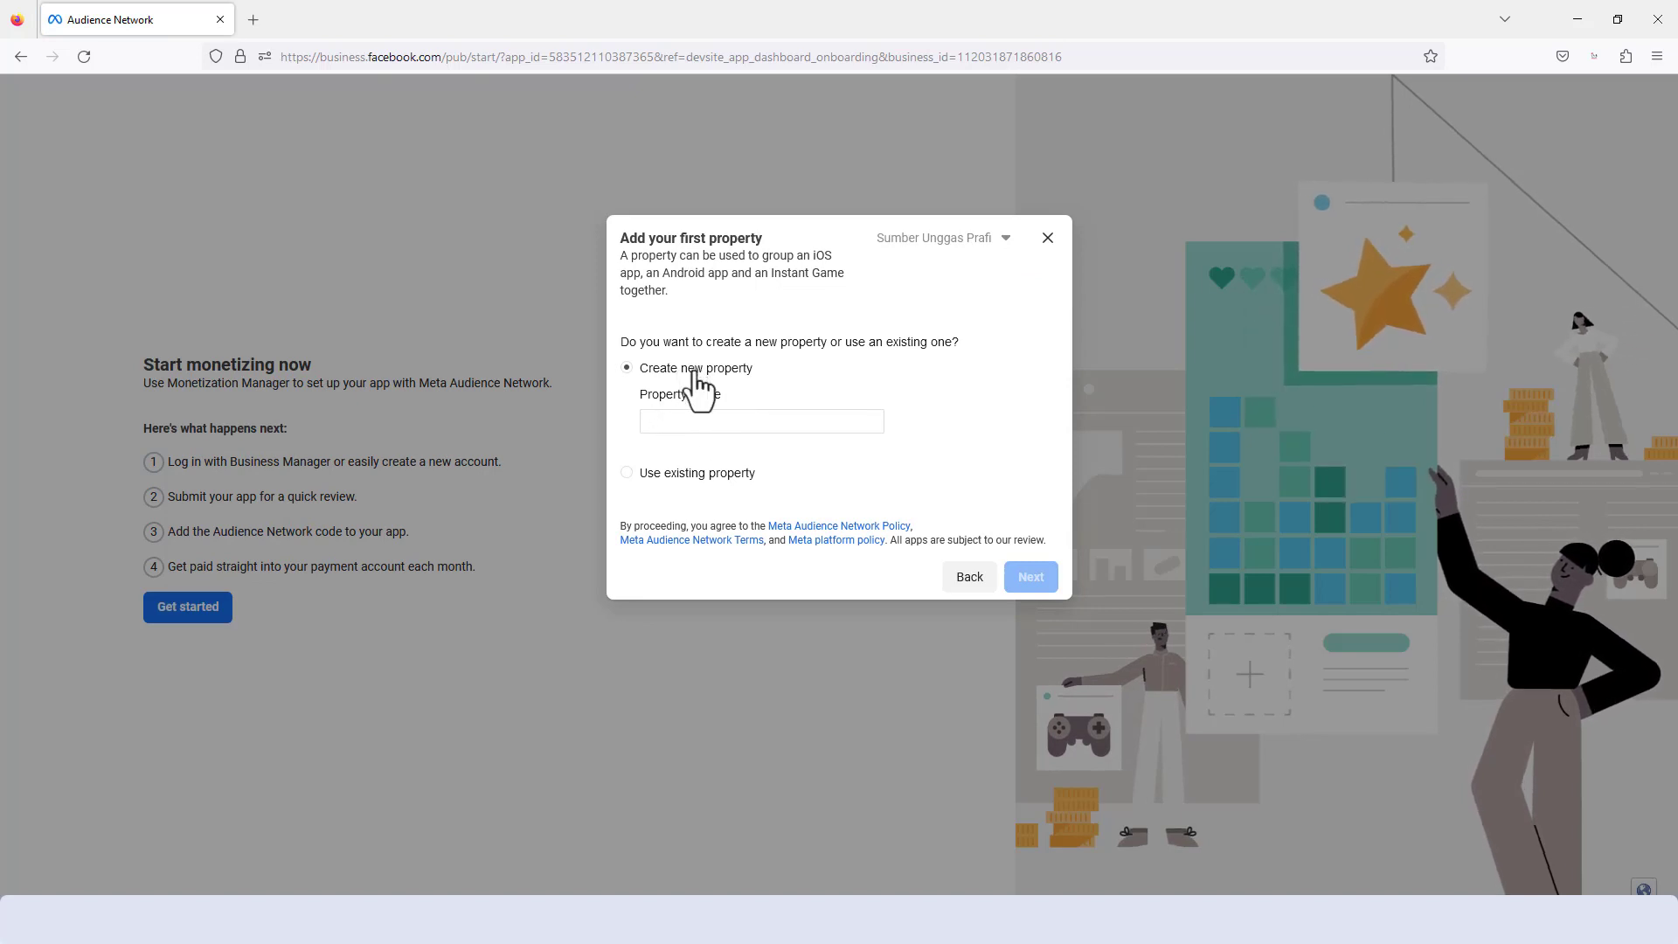
# - Create a new Audience Network property named RESAPP
pyautogui.click(689, 421)
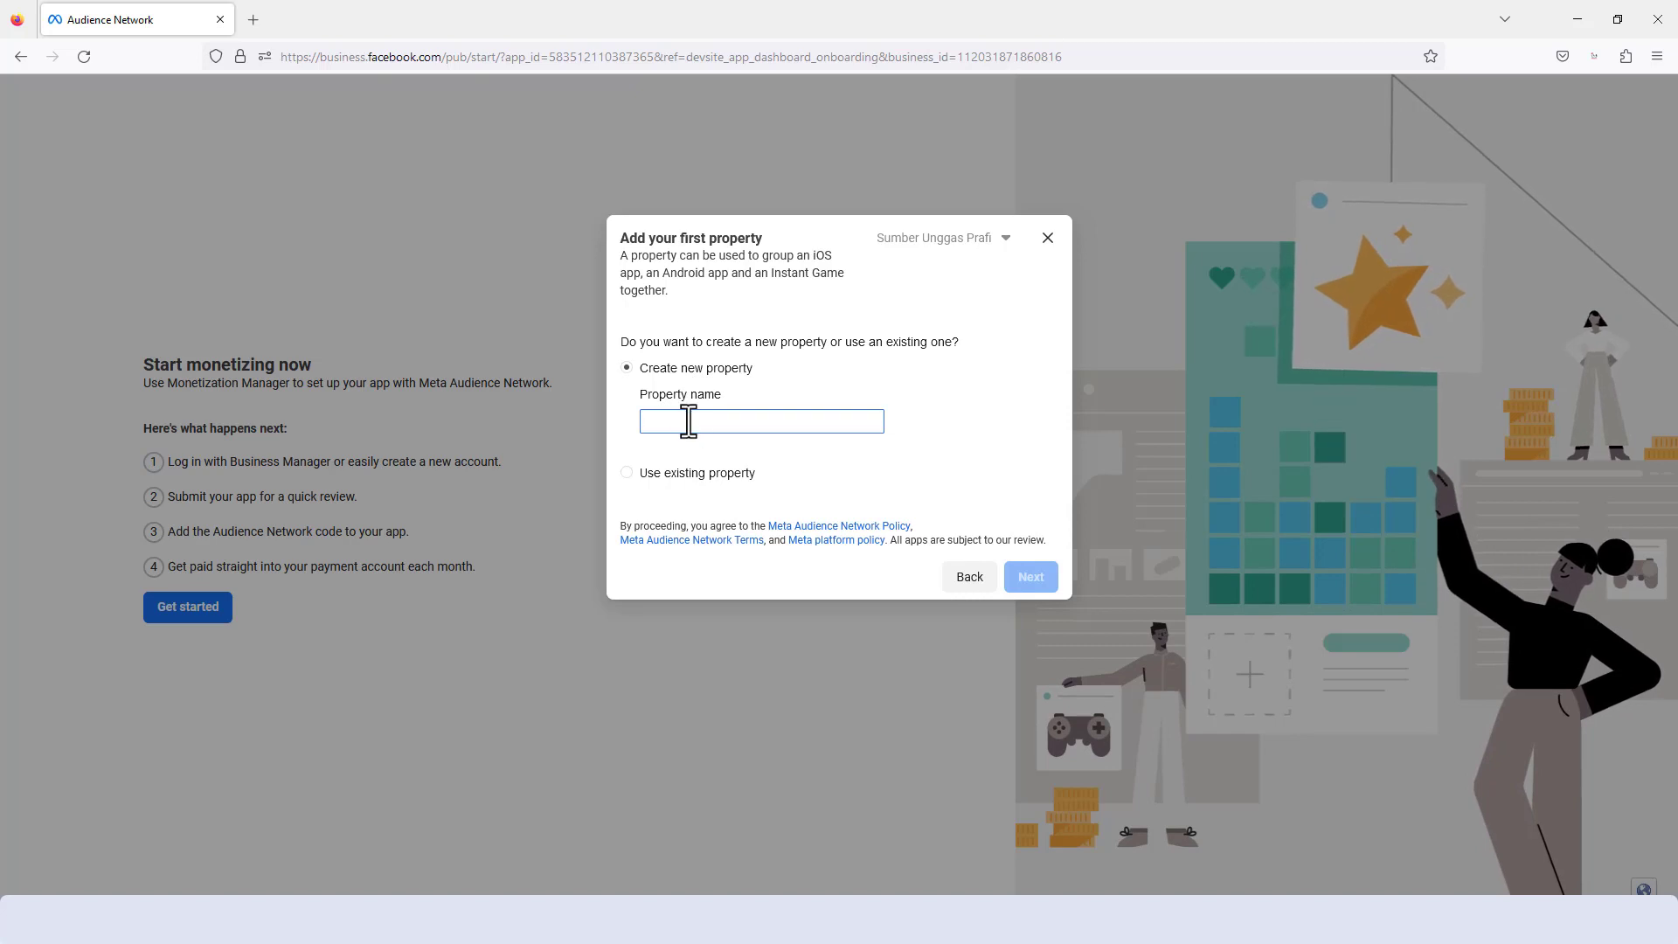
pyautogui.press('super+v')
pyautogui.click(715, 583)
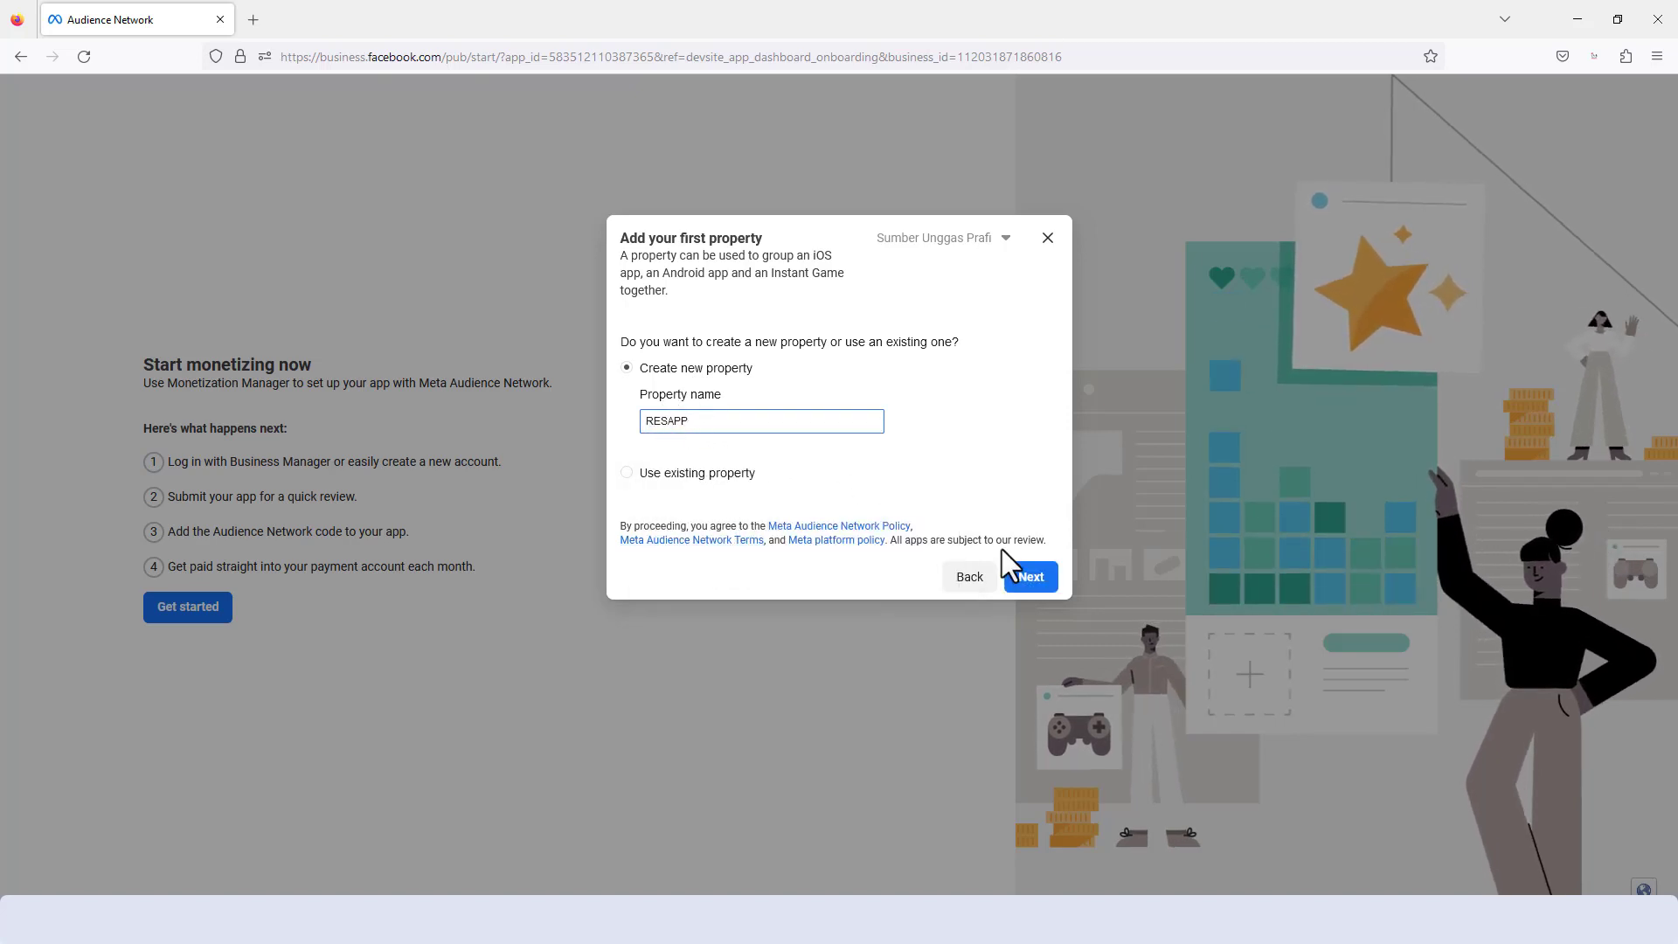
pyautogui.click(1019, 581)
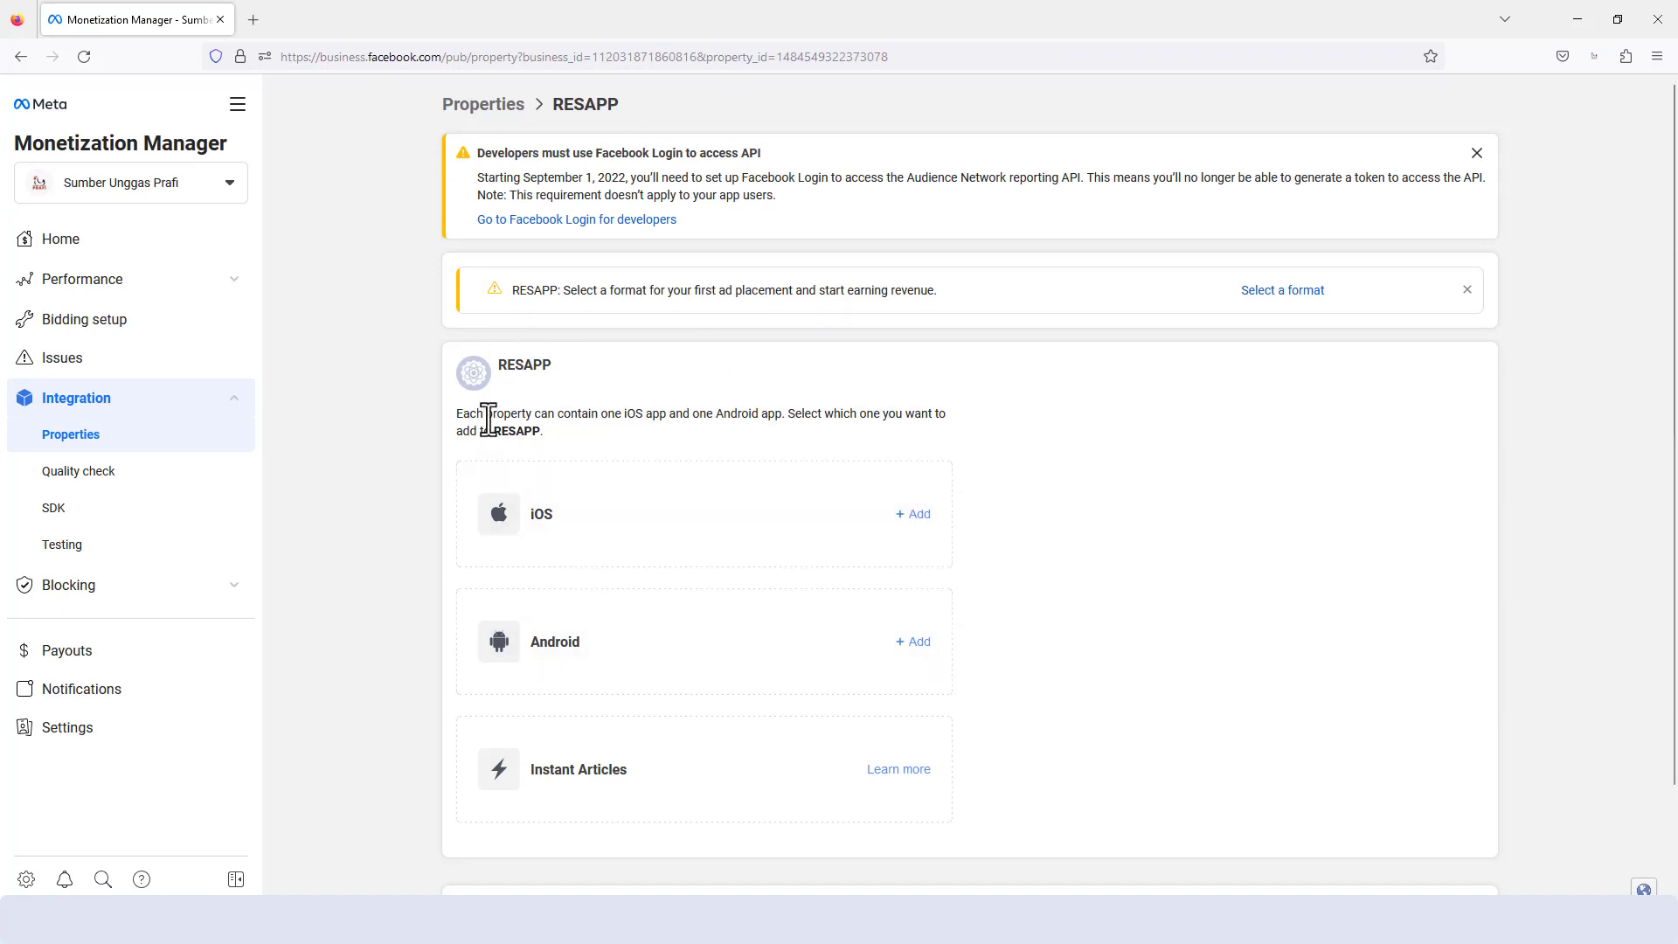
# - Start adding an Android app to the RESAPP property
pyautogui.moveTo(496, 359); pyautogui.dragTo(569, 363)
pyautogui.scroll(-2, 626, 393)
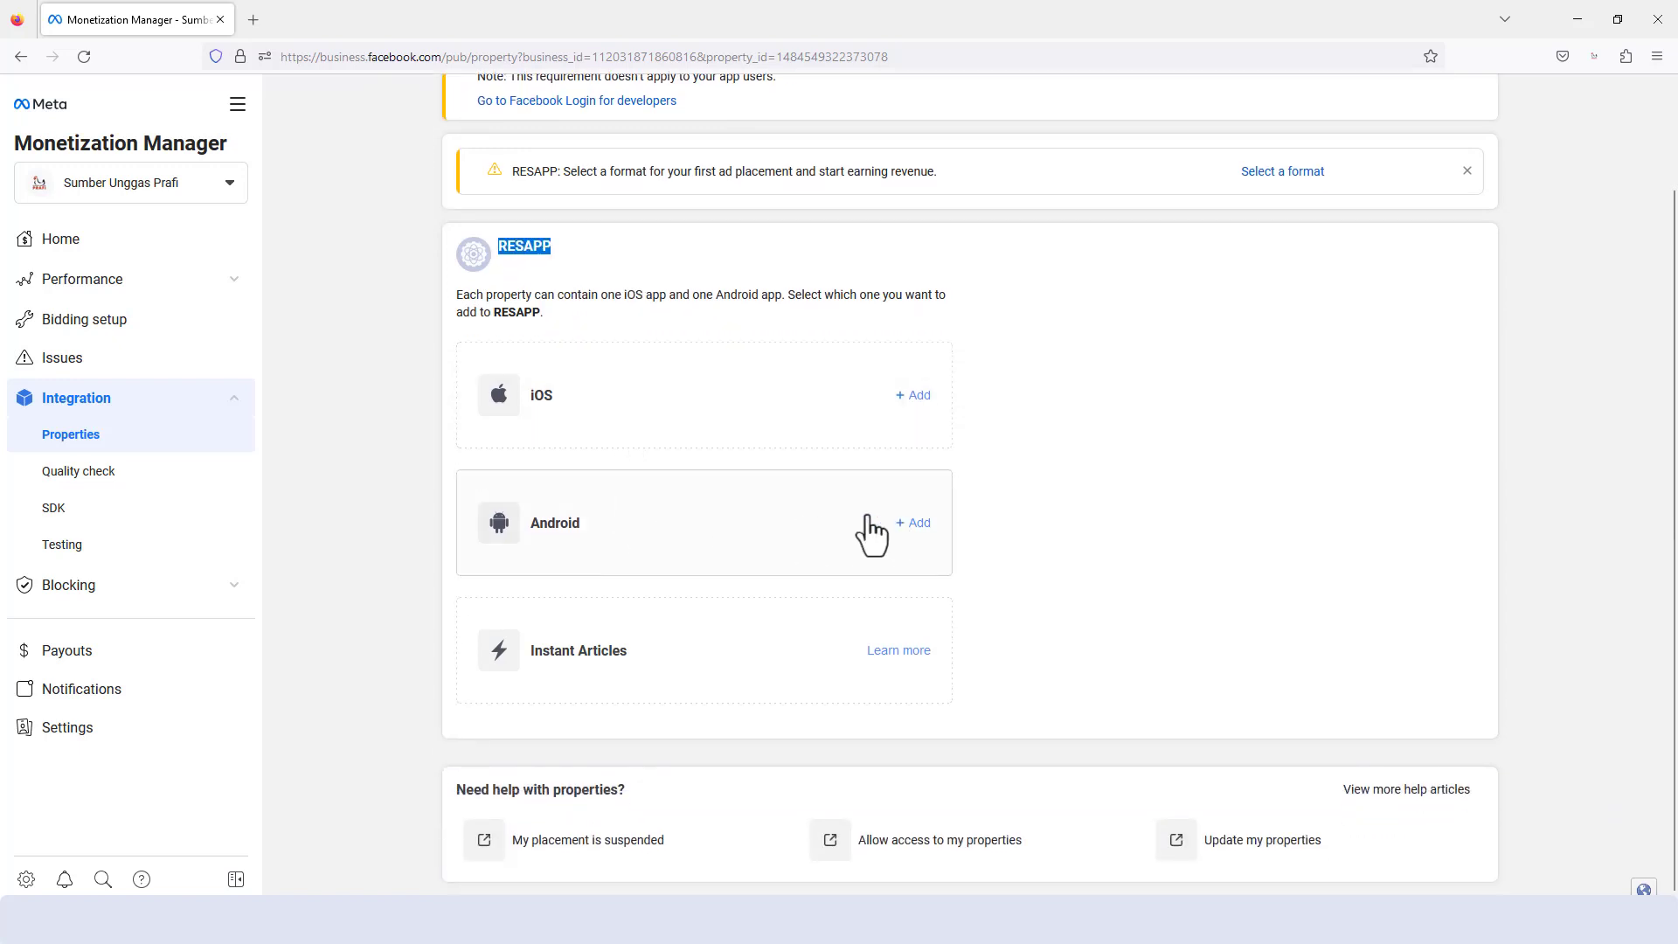
pyautogui.click(919, 524)
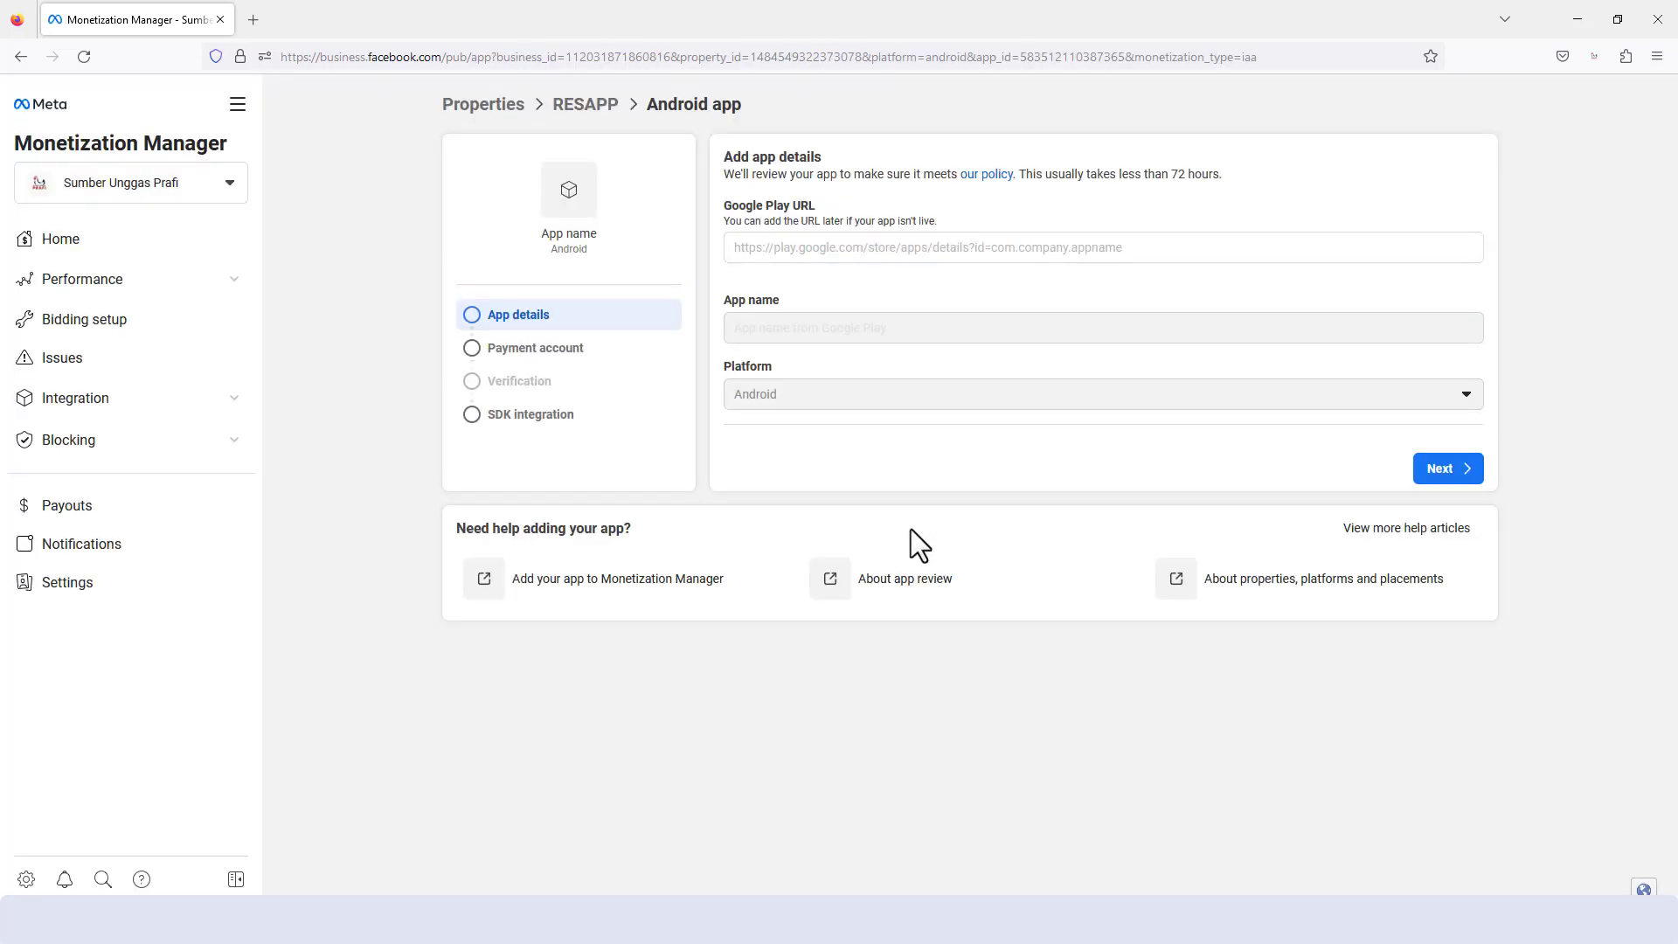
# - Copy the Dealer app's Google Play URL from Chrome and enter it as the Android app's Google Play URL in Monetization Manager
pyautogui.click(796, 249)
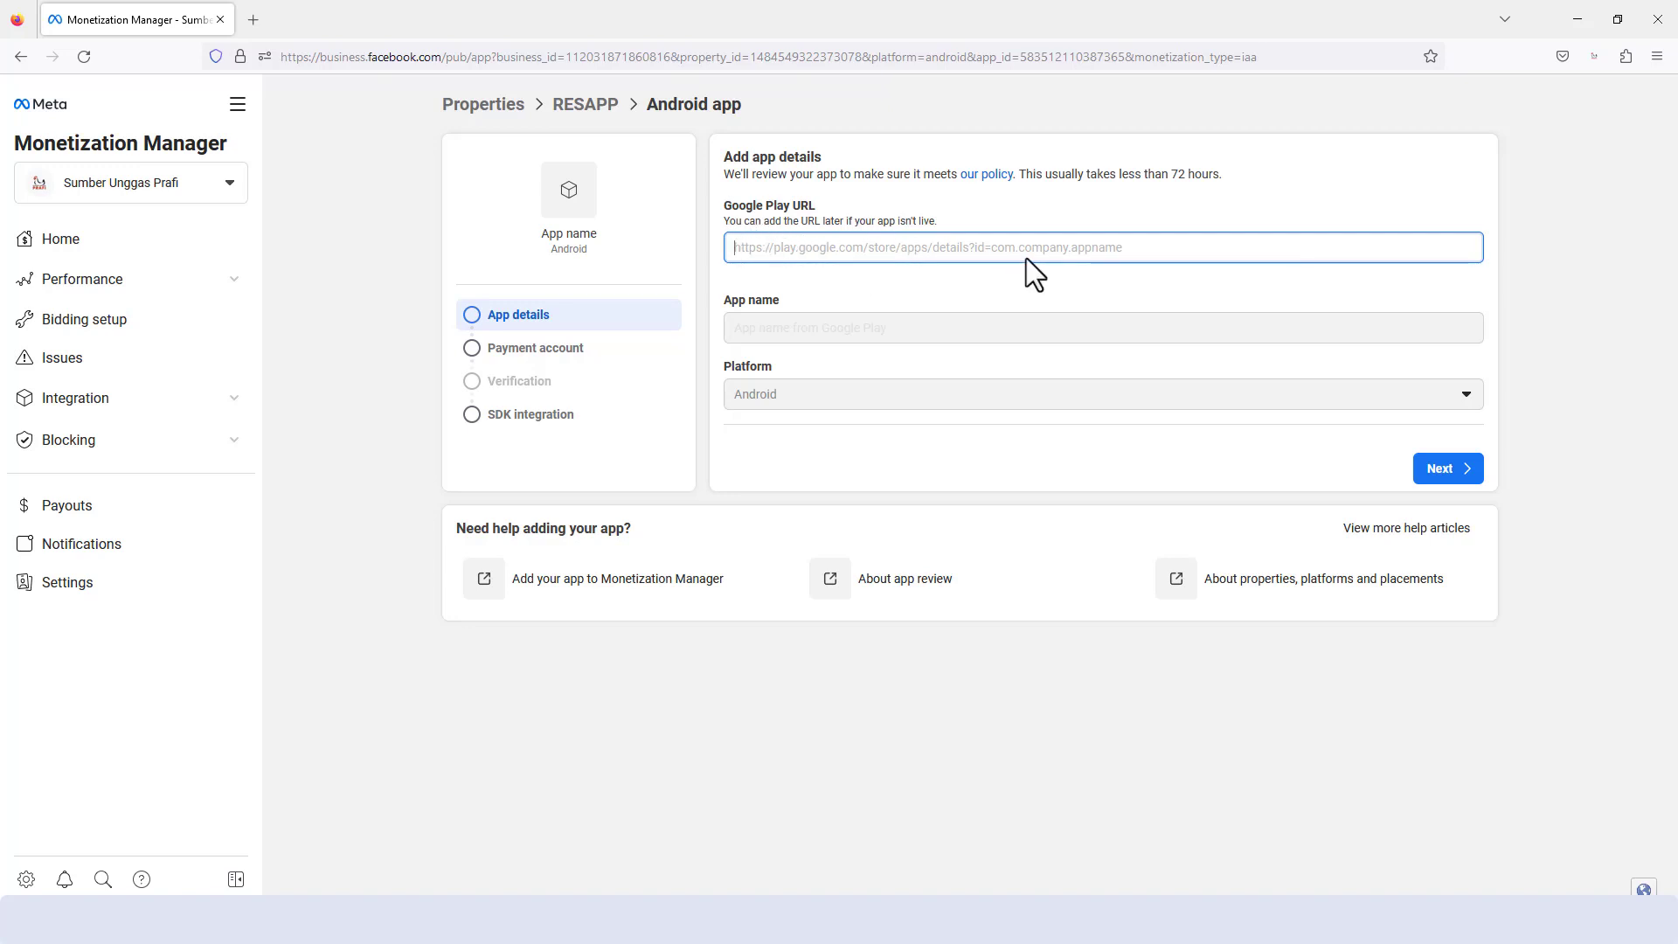
pyautogui.click(839, 919)
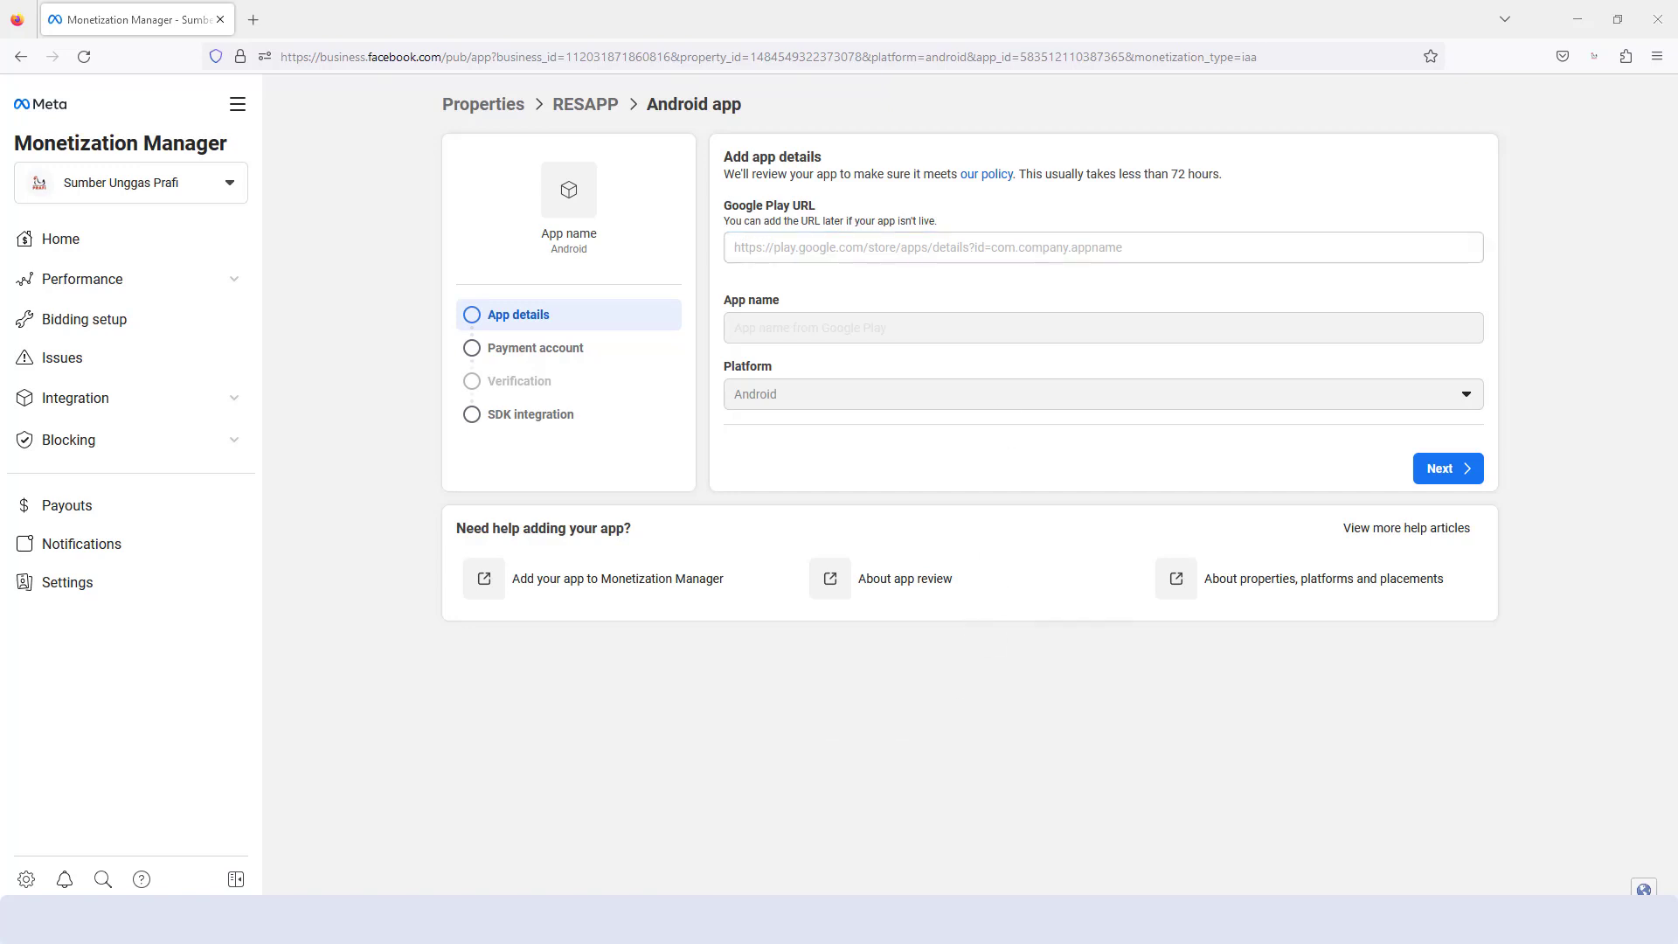
pyautogui.click(874, 16)
pyautogui.click(829, 44)
pyautogui.hotkey('ctrl', 'c')
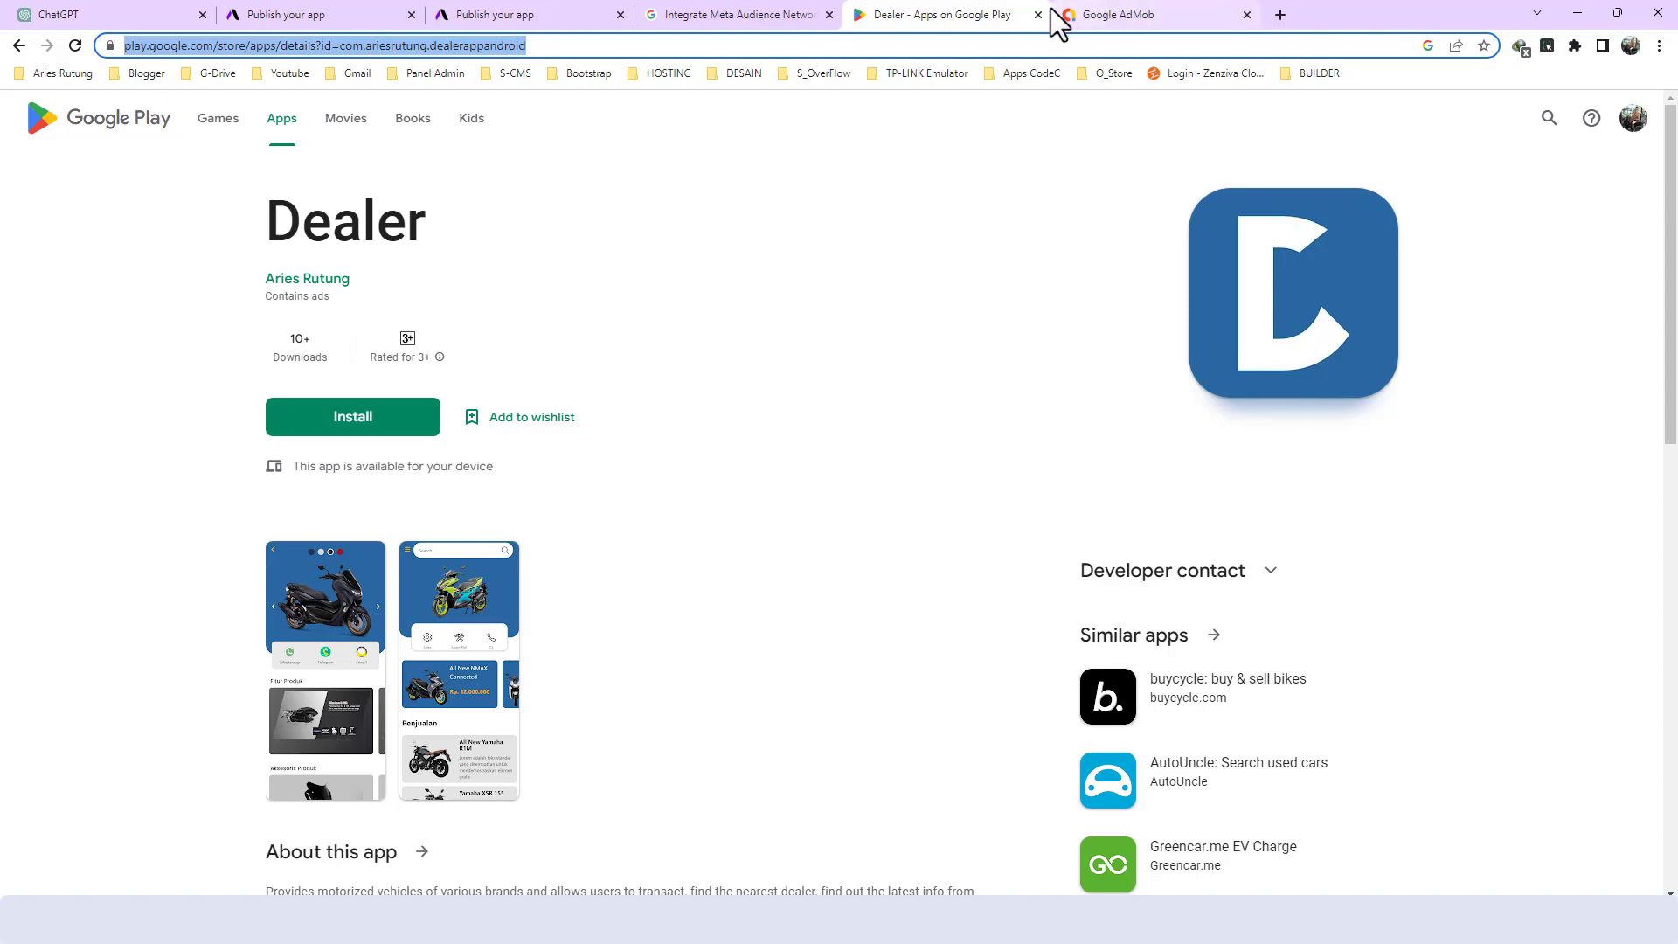
pyautogui.hotkey('alt', 'Tab')
pyautogui.hotkey('ctrl', 'v')
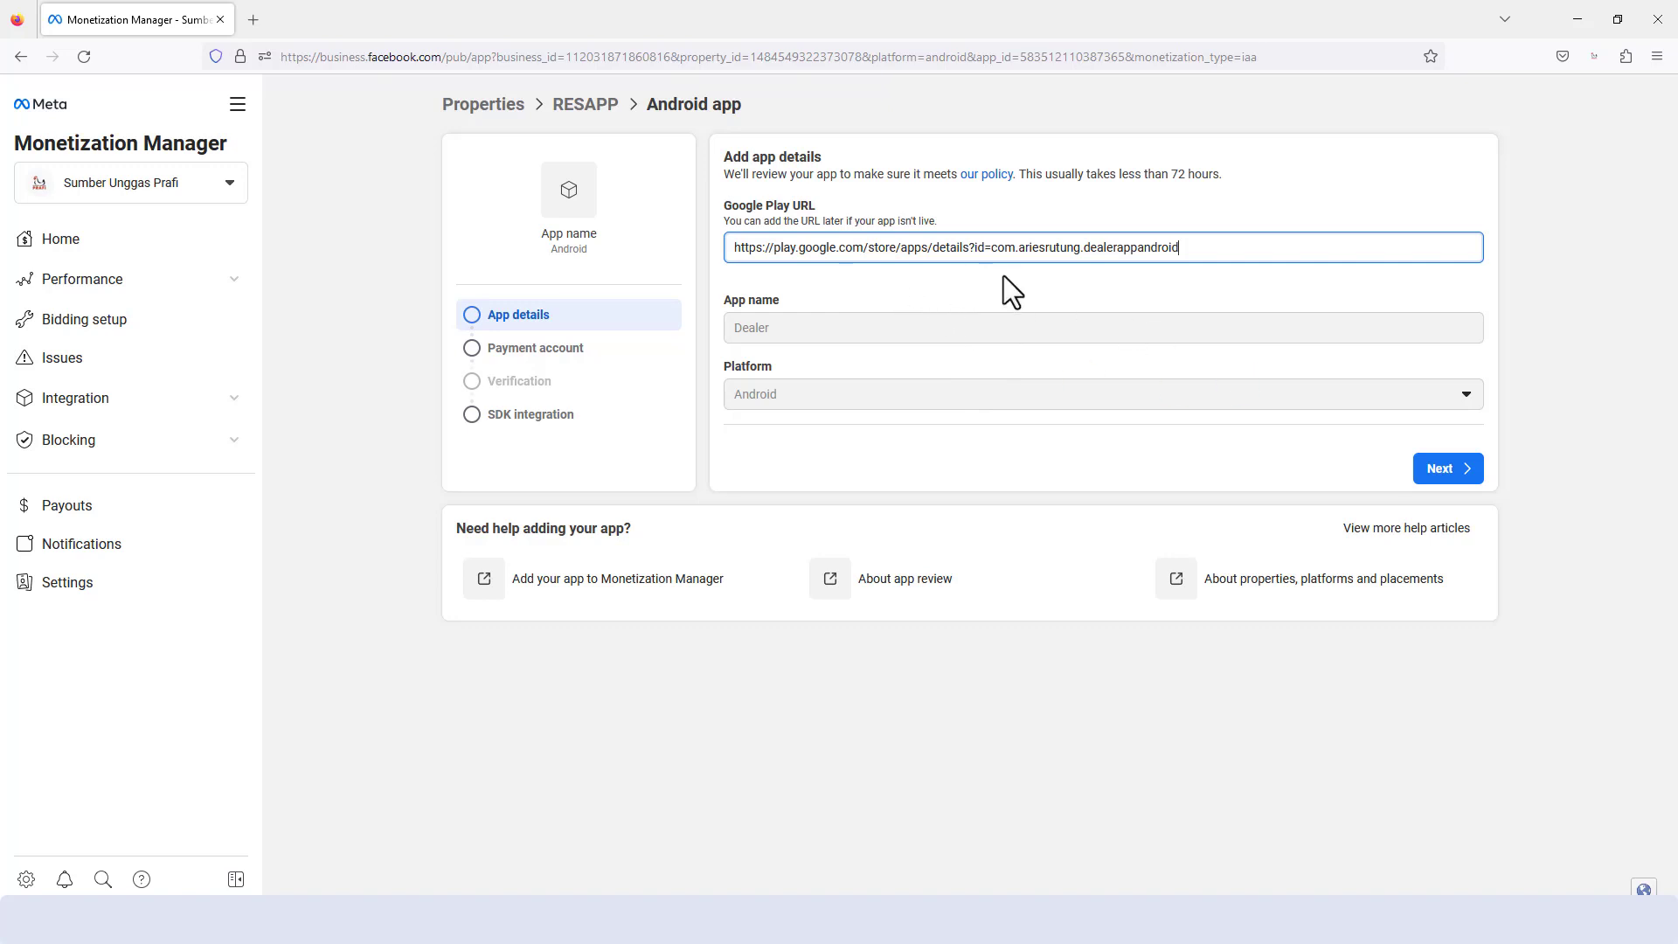
pyautogui.hotkey('ctrl', 'a')
pyautogui.press('BackSpace')
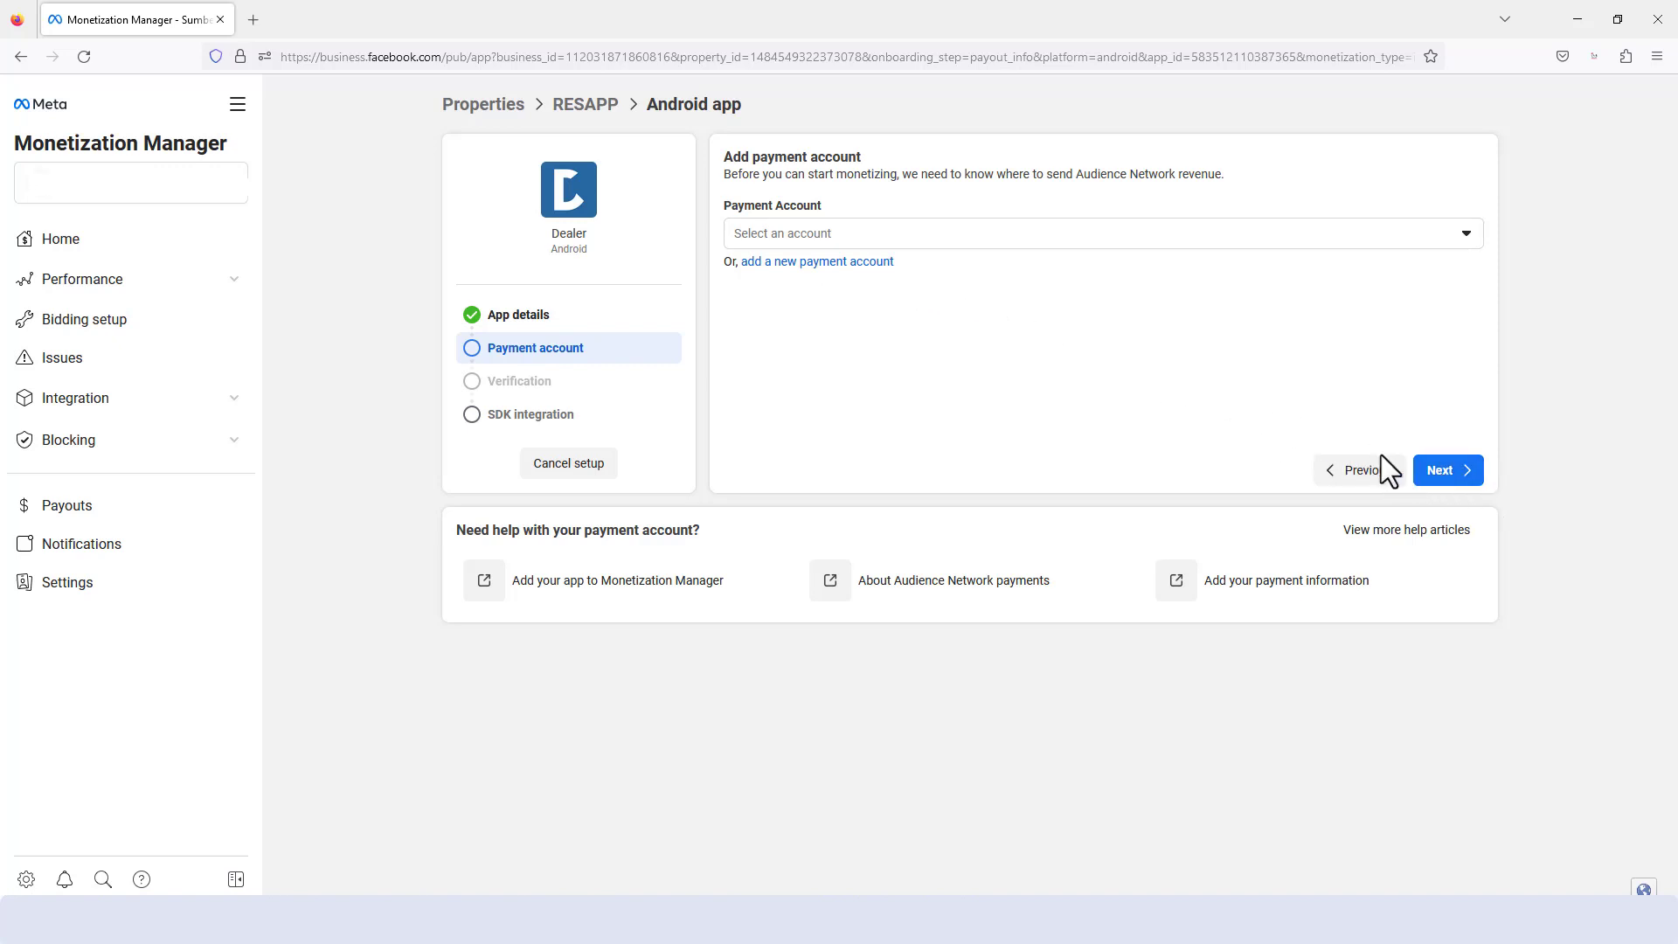
# - Skip the payment account and choose Google AdMob as the mediation platform for the SDK integration
pyautogui.click(1451, 476)
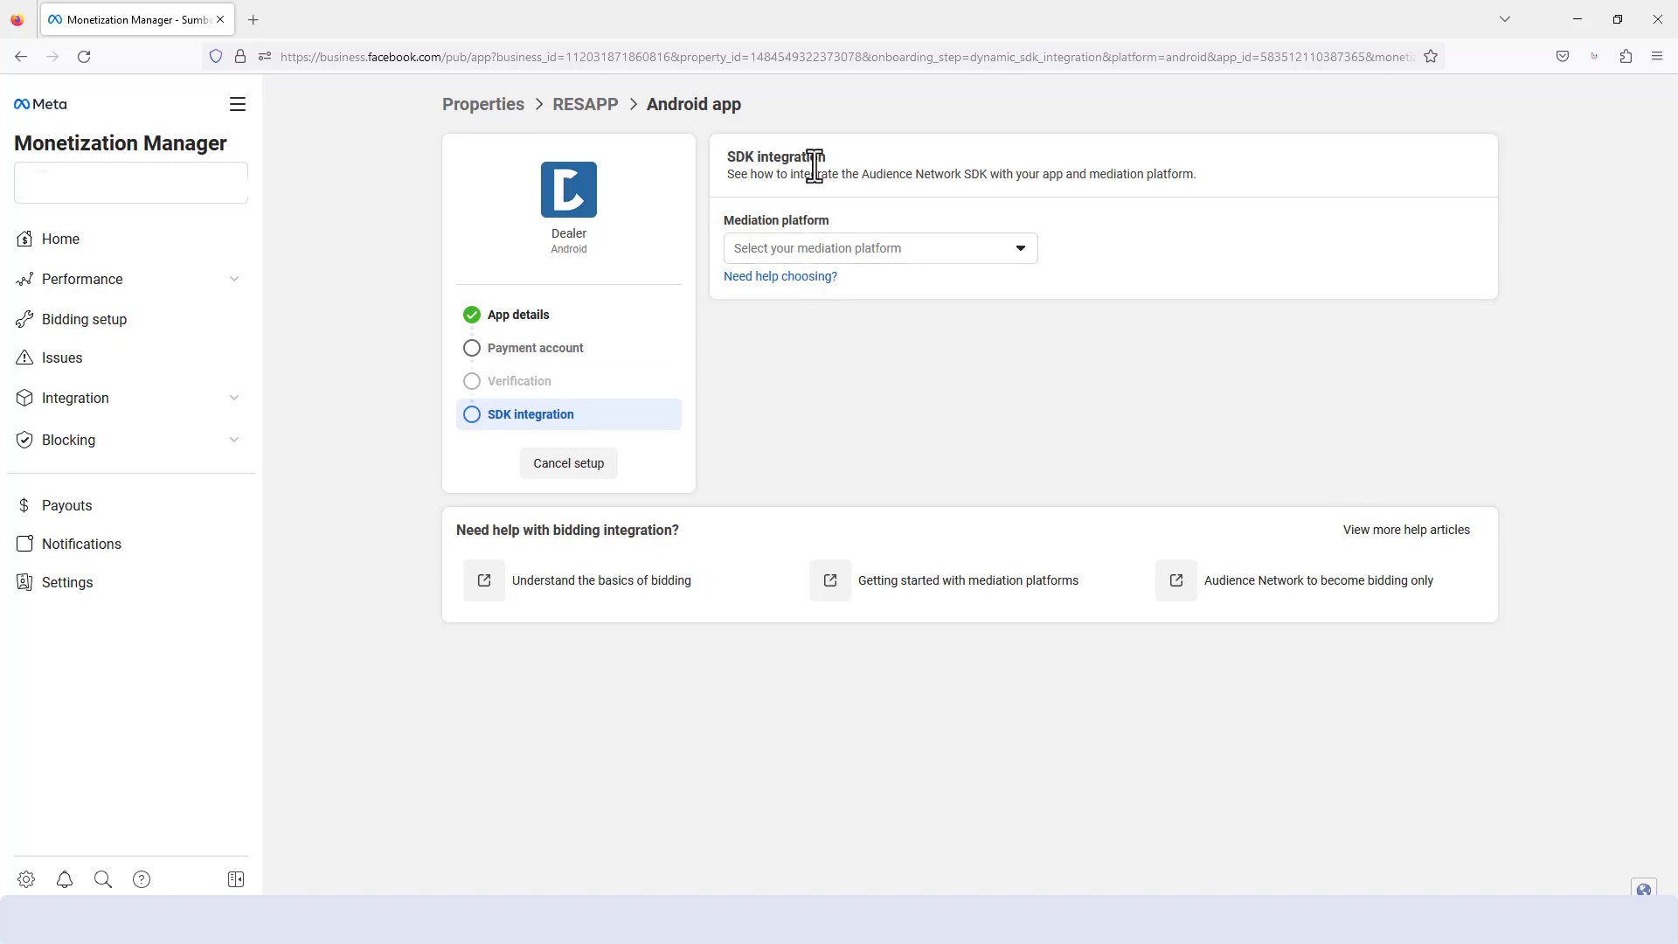
pyautogui.click(927, 253)
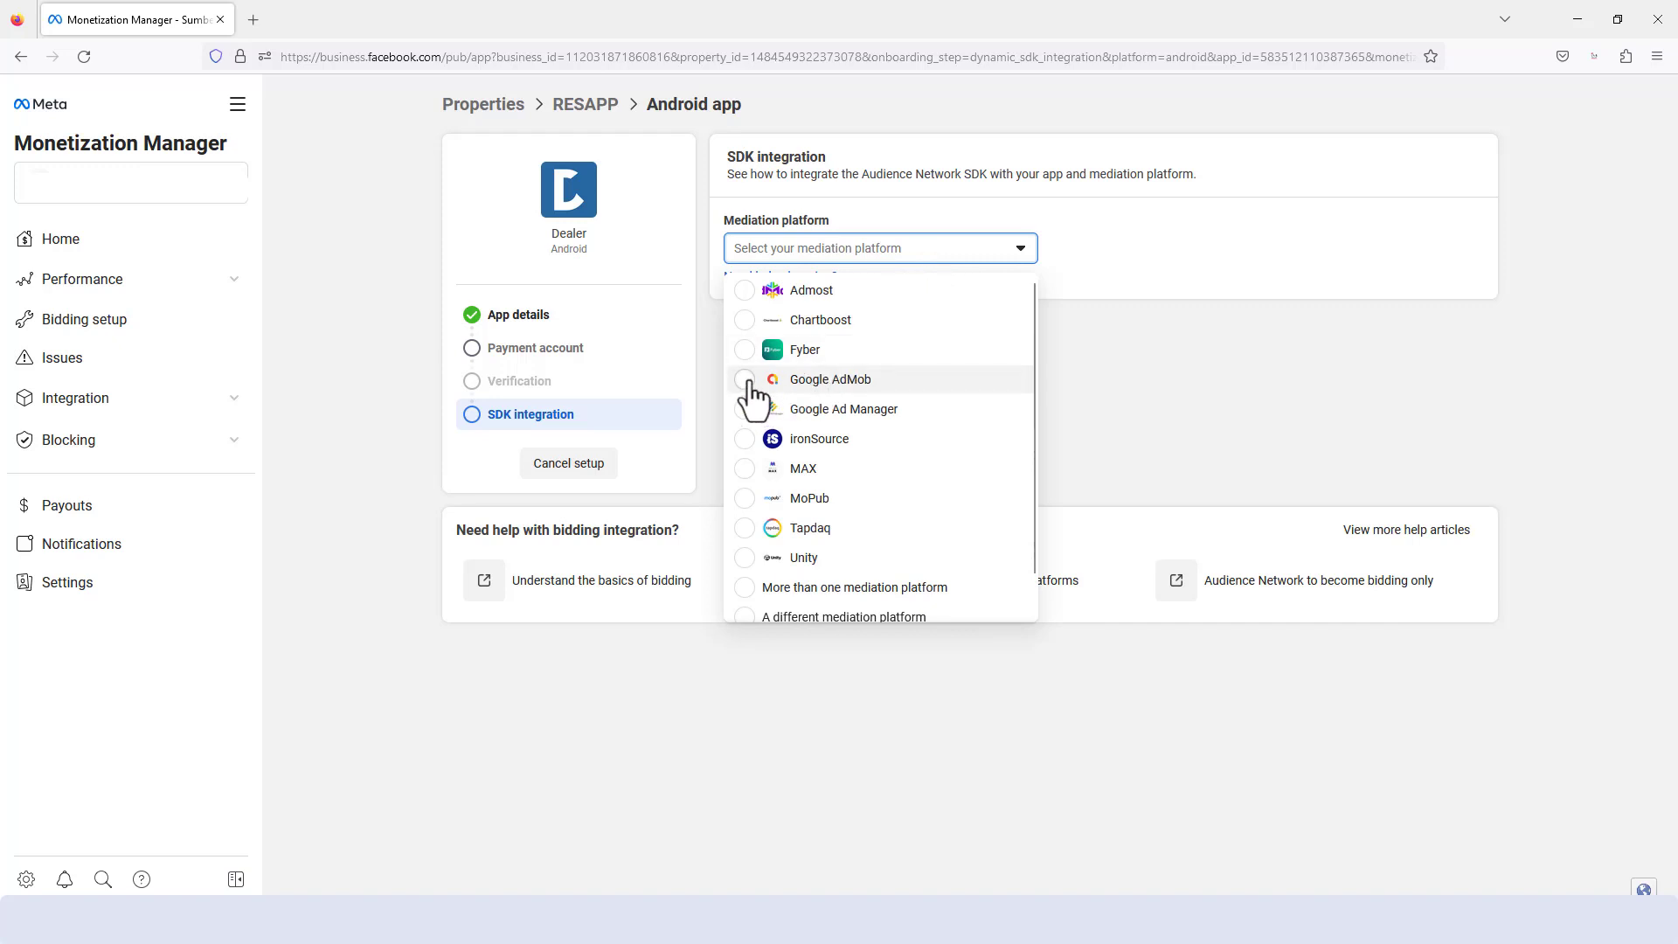
pyautogui.click(750, 385)
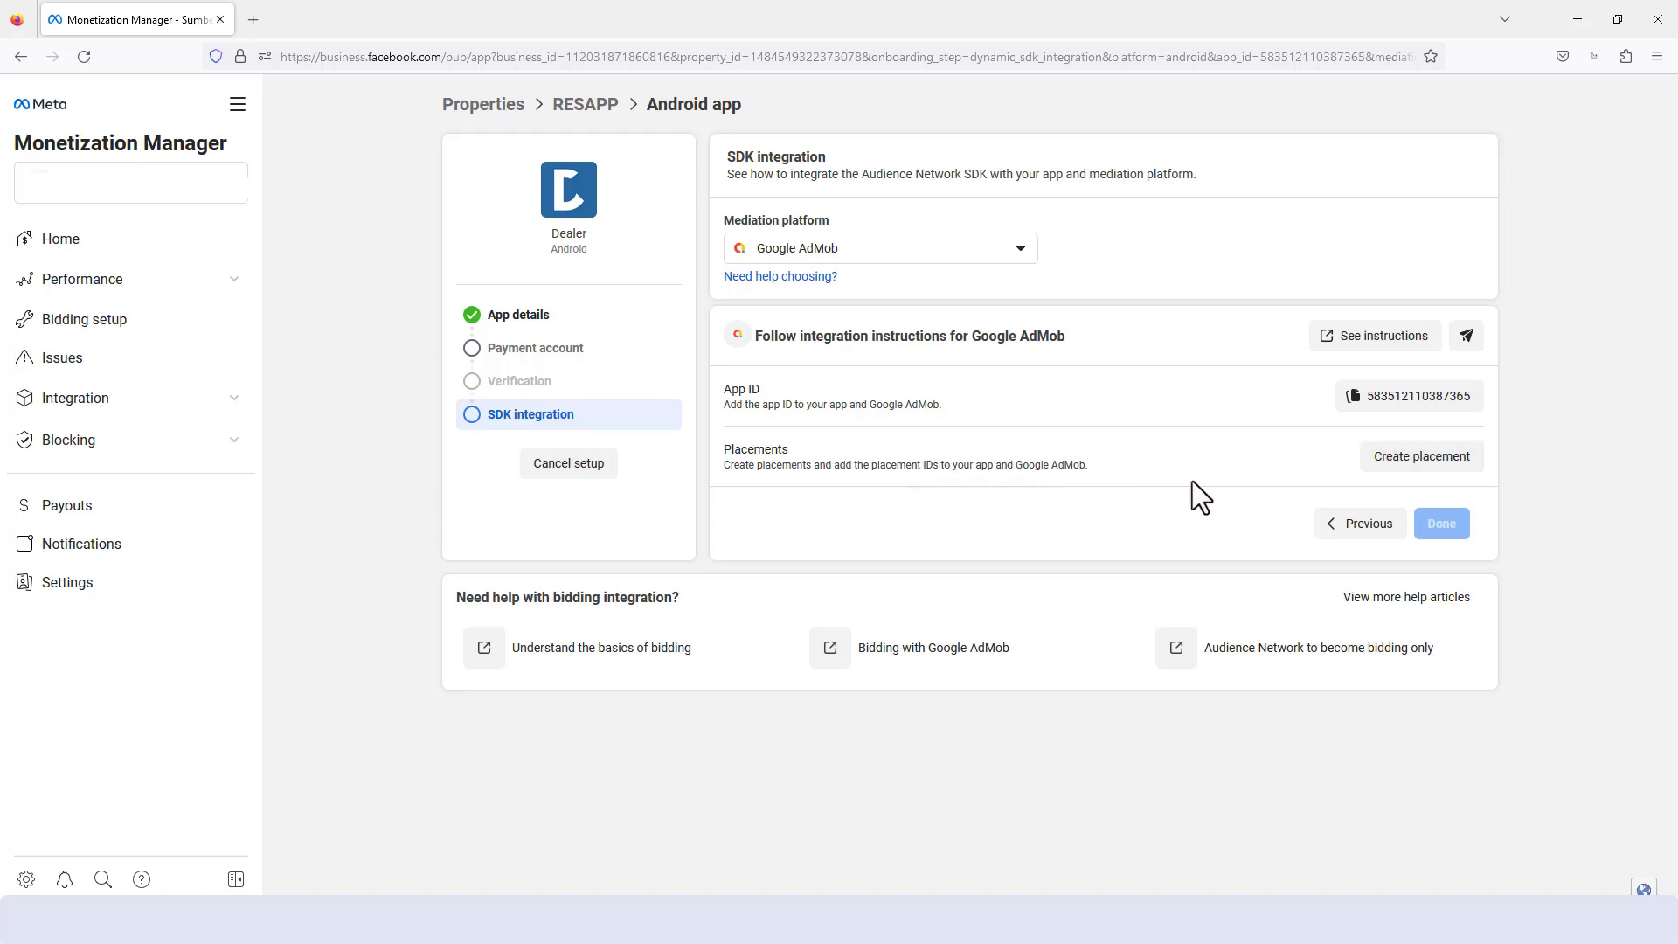
# - Create a placement named RESAPP BANNER with the Banner display format
pyautogui.click(1396, 467)
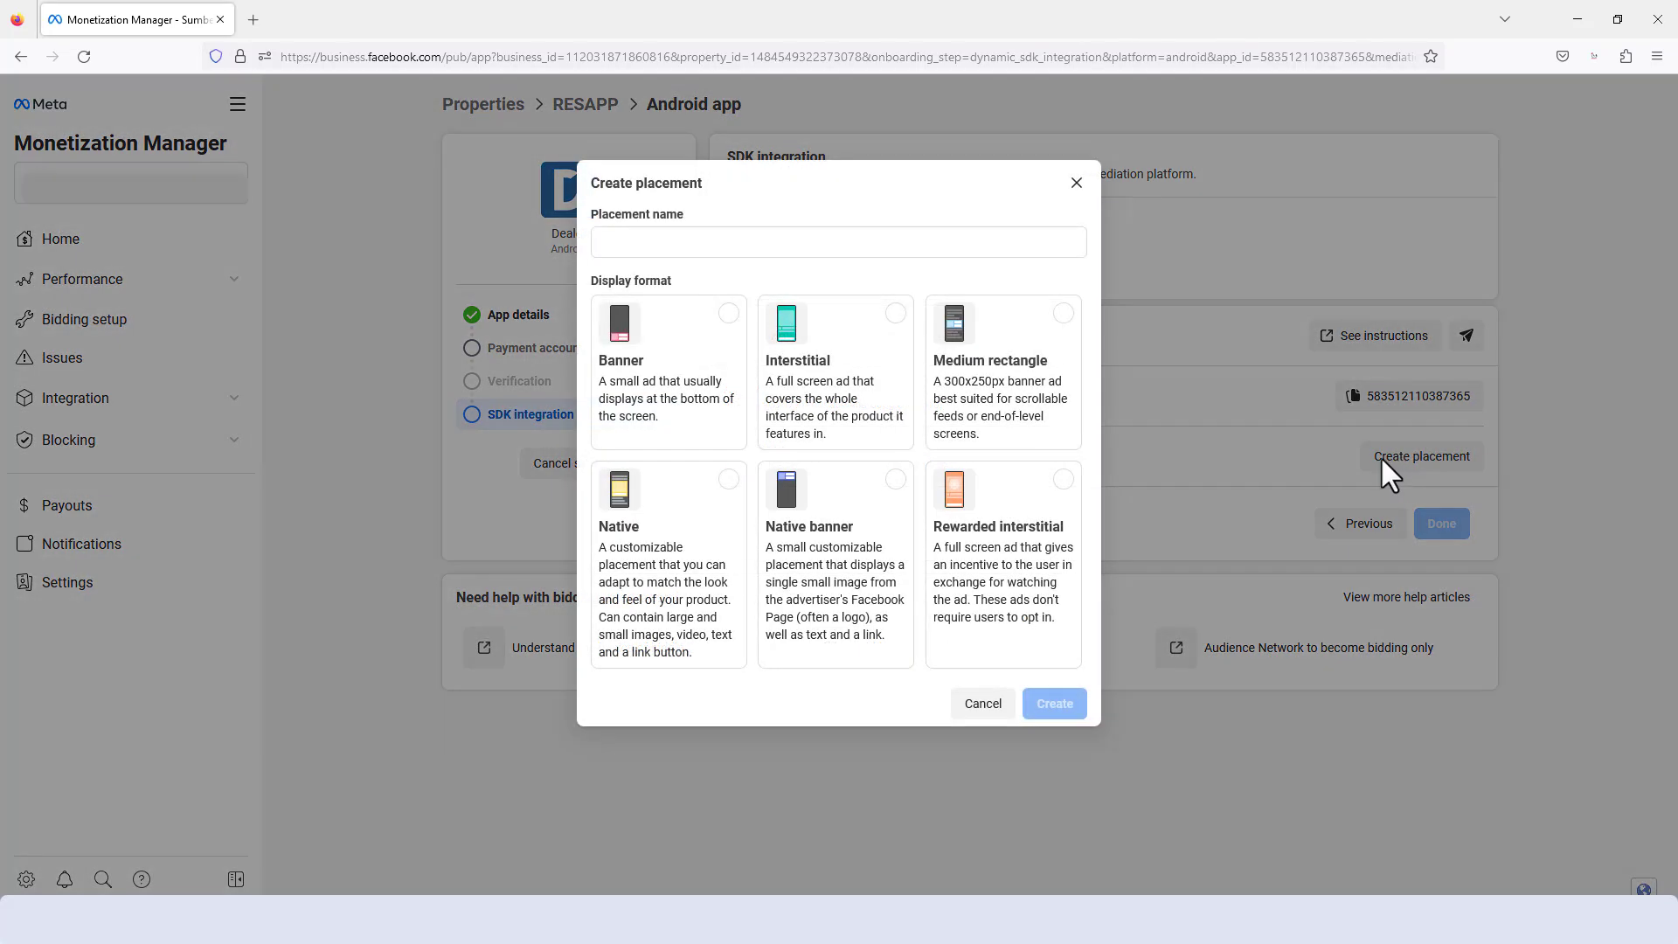
pyautogui.click(634, 242)
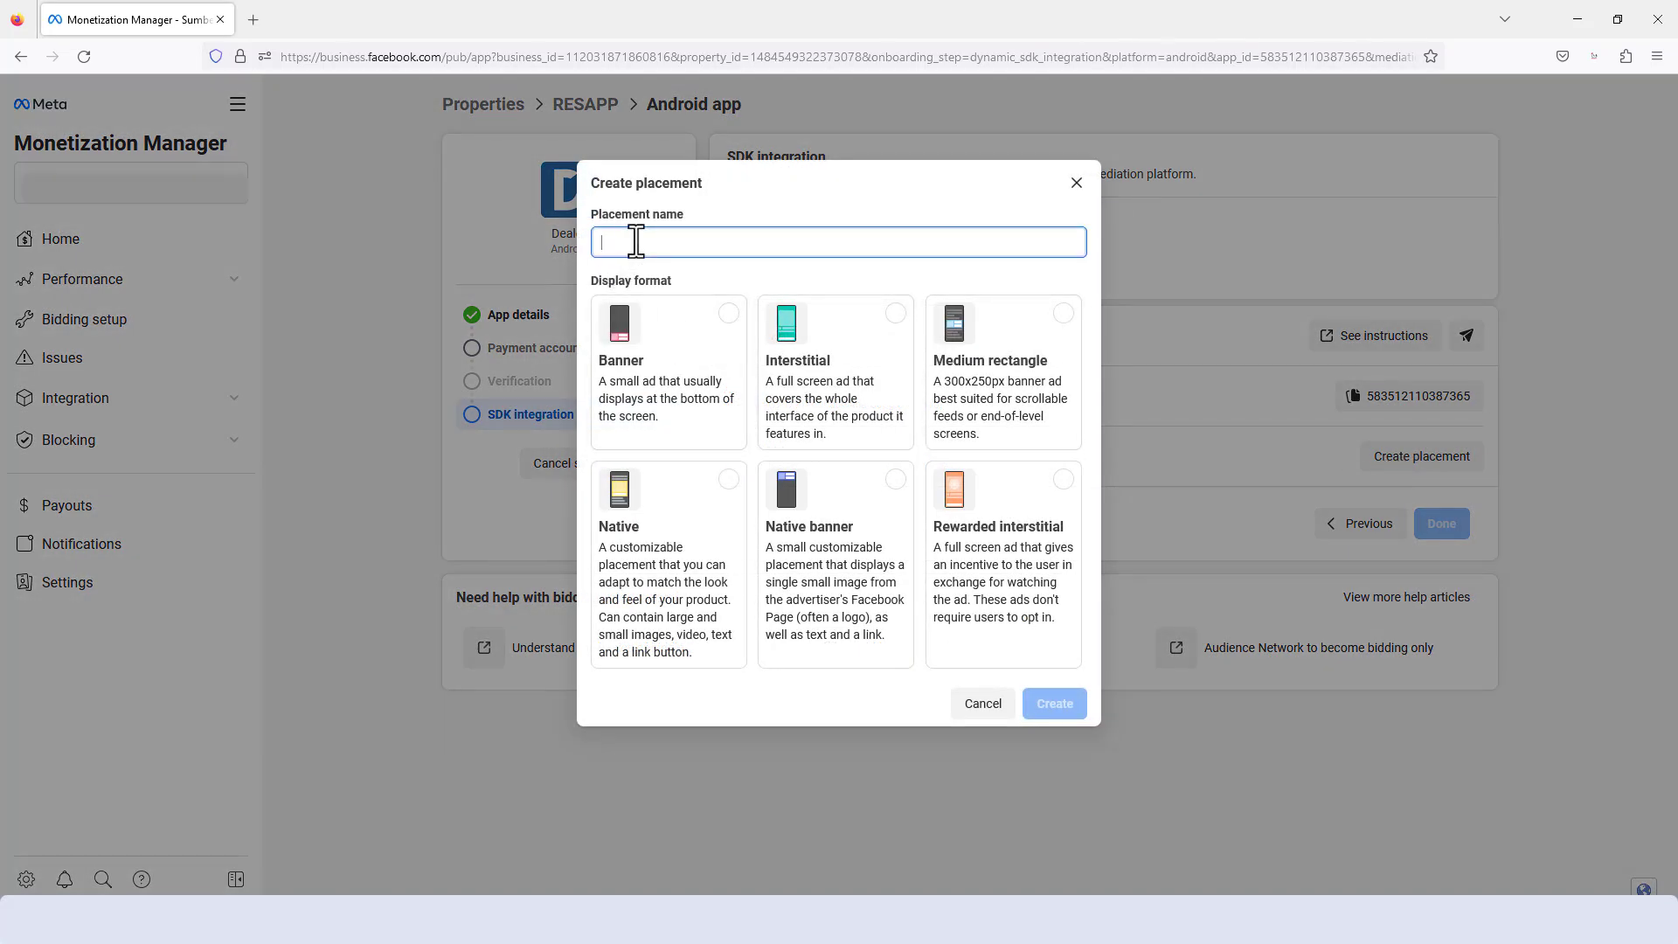
pyautogui.press('super+v')
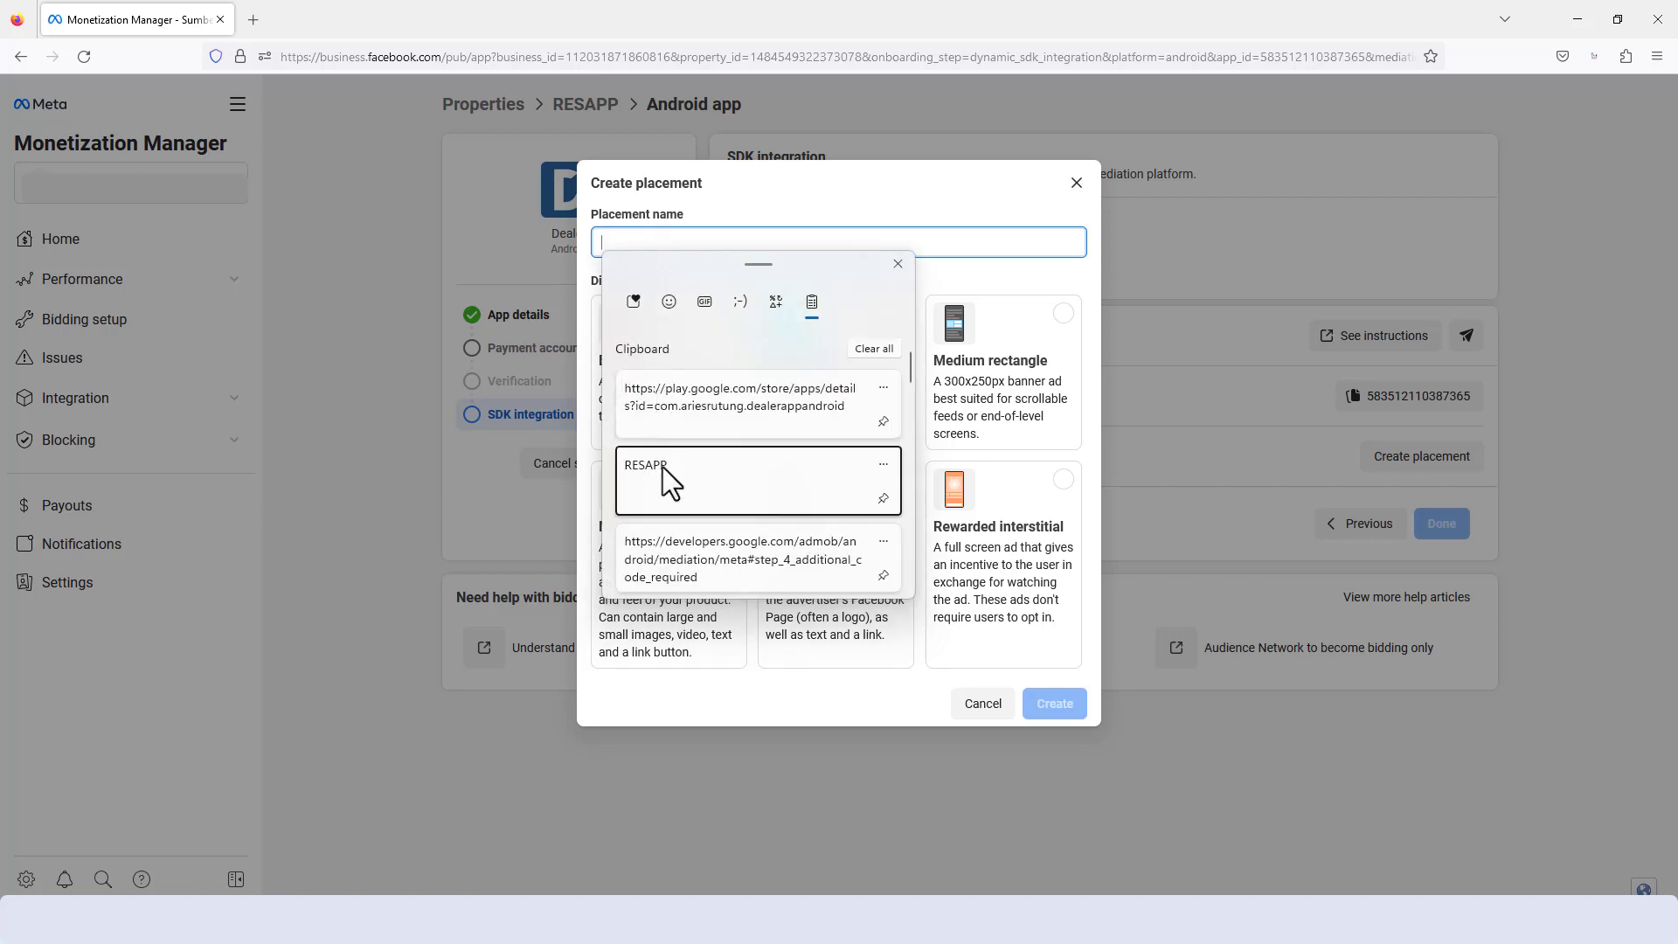
pyautogui.click(663, 467)
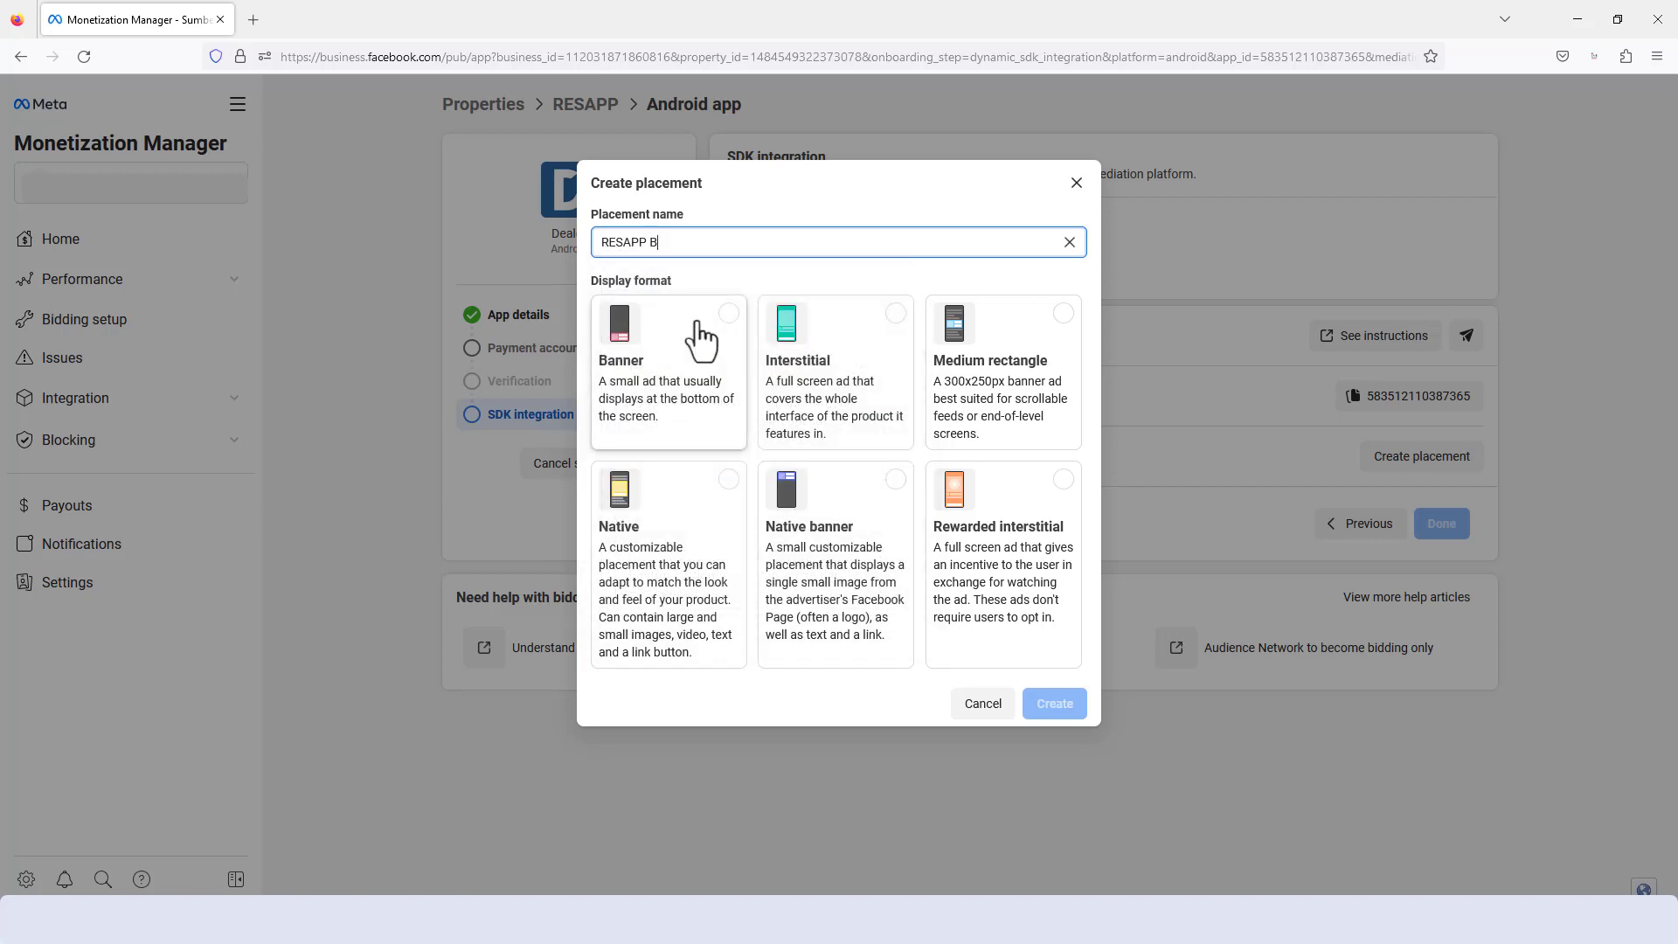
pyautogui.write('BANNER')
pyautogui.click(732, 328)
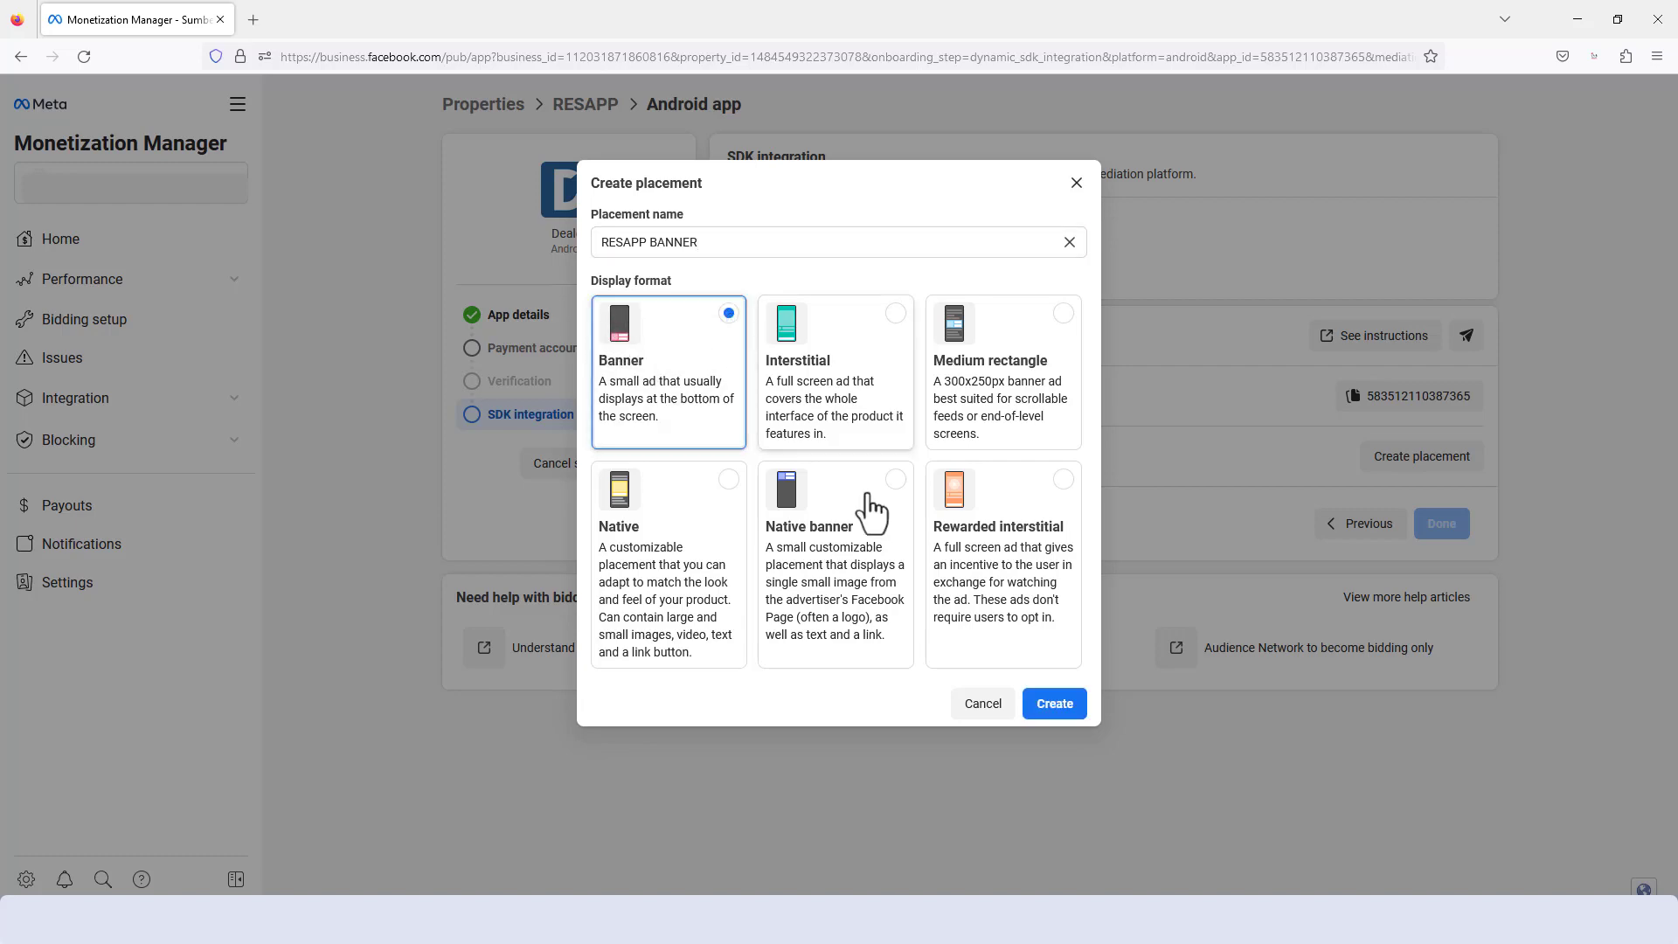
pyautogui.click(1049, 708)
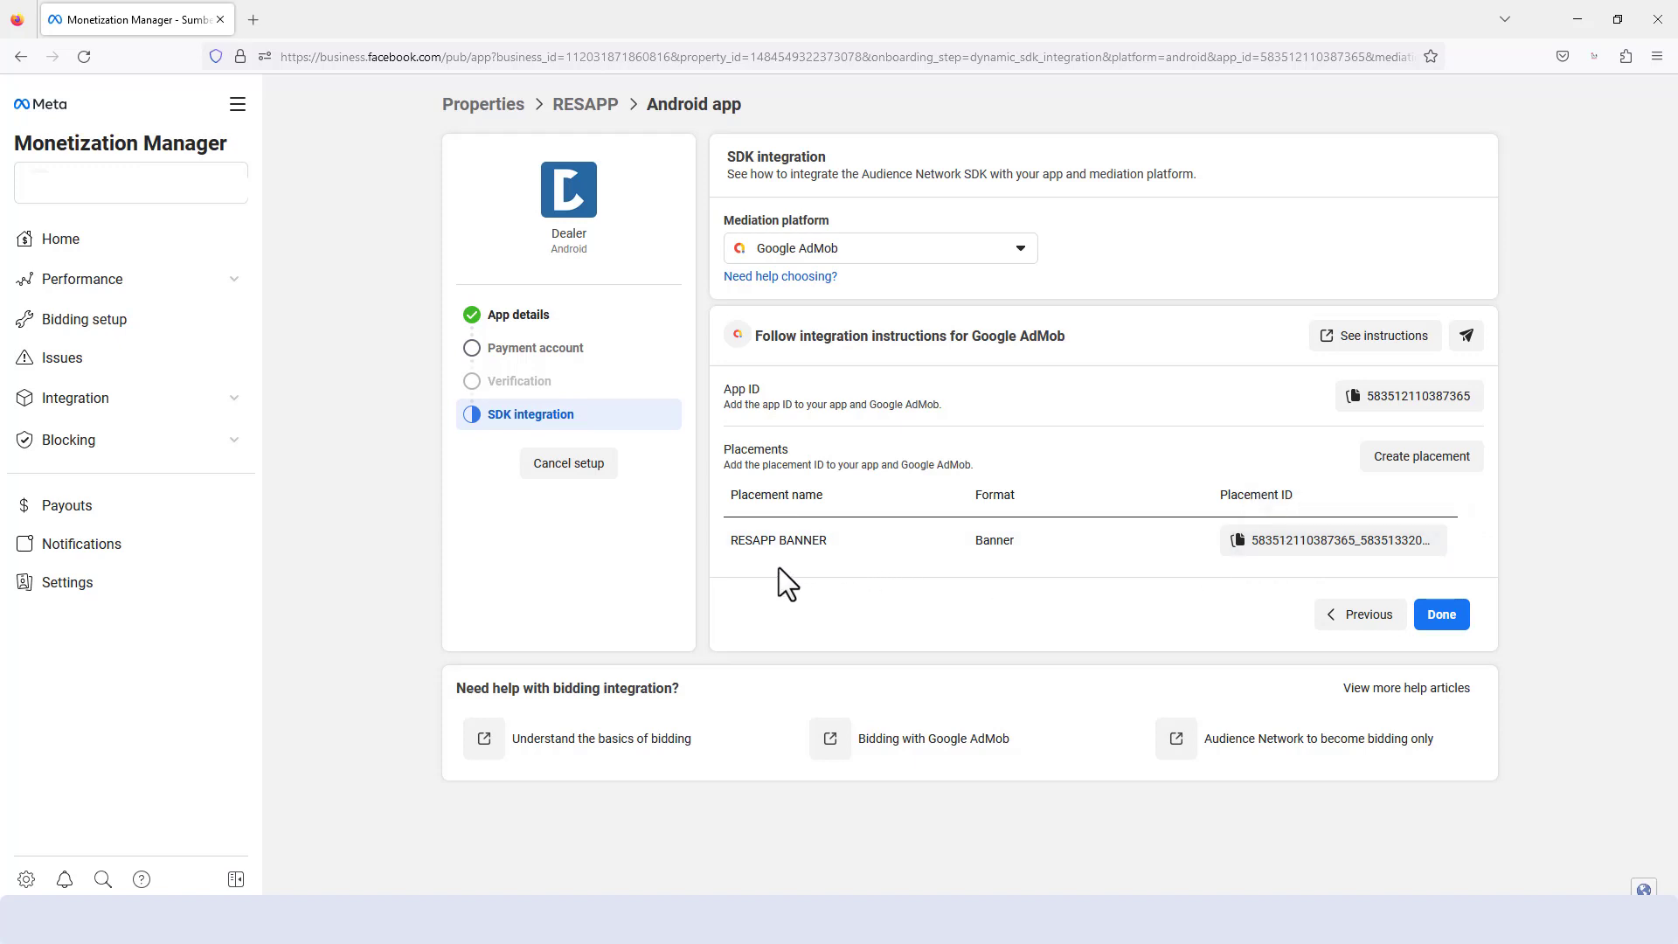
# - Create a placement named RESAPP INTERS with the Interstitial display format
pyautogui.click(1408, 458)
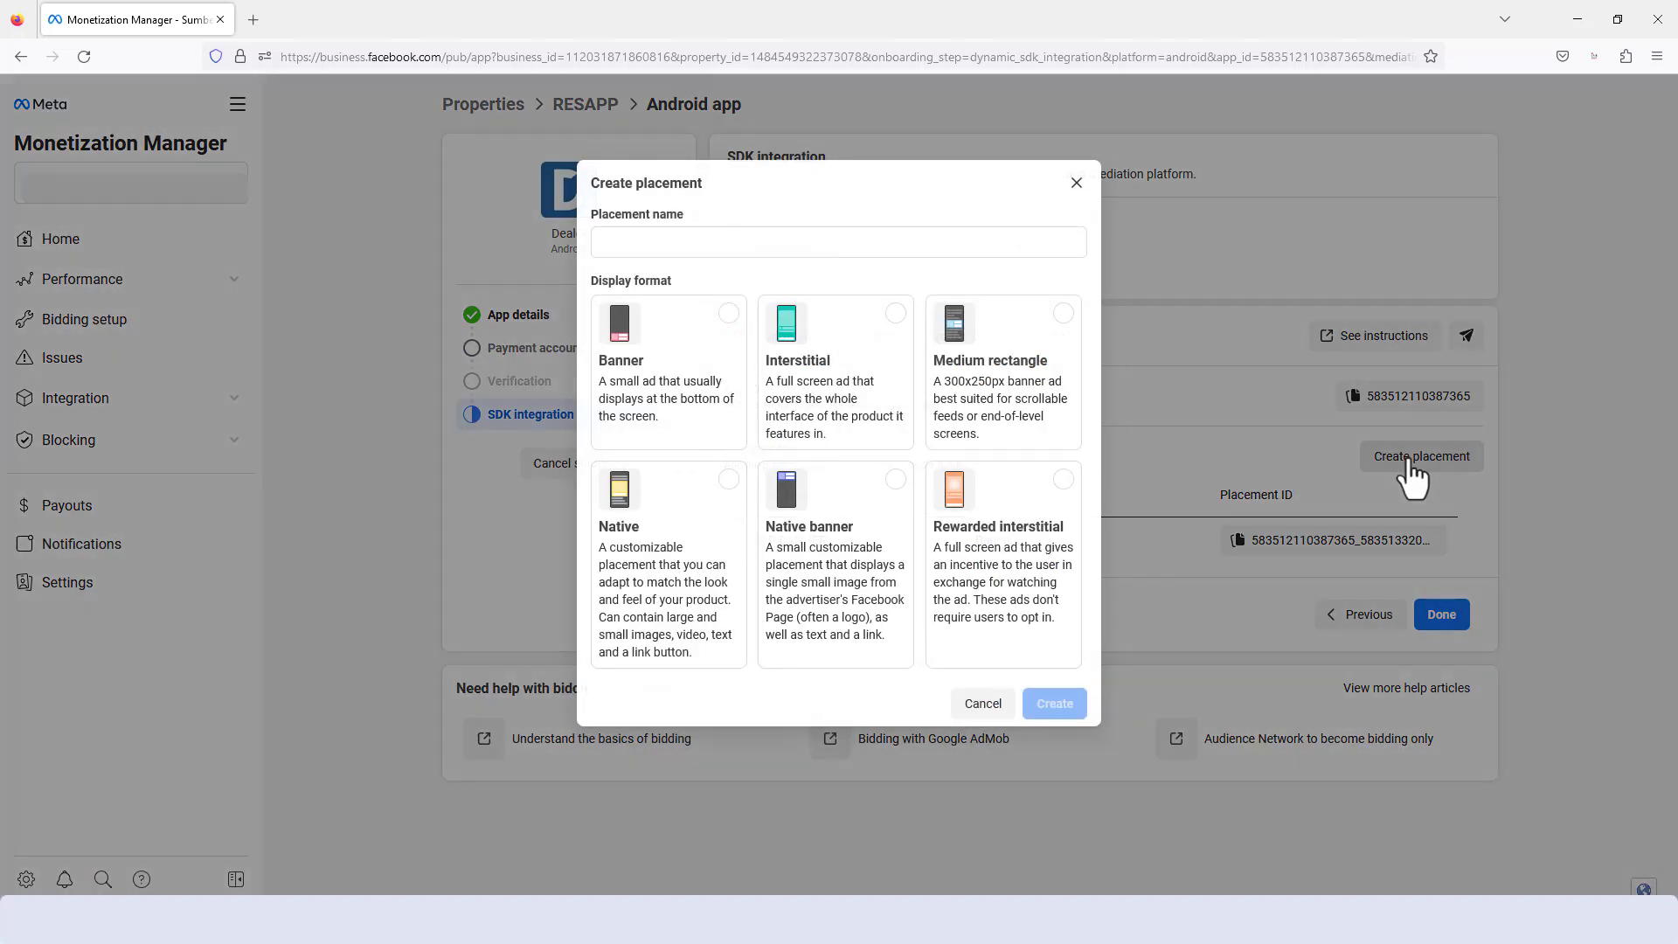
pyautogui.click(758, 242)
pyautogui.press('super+v')
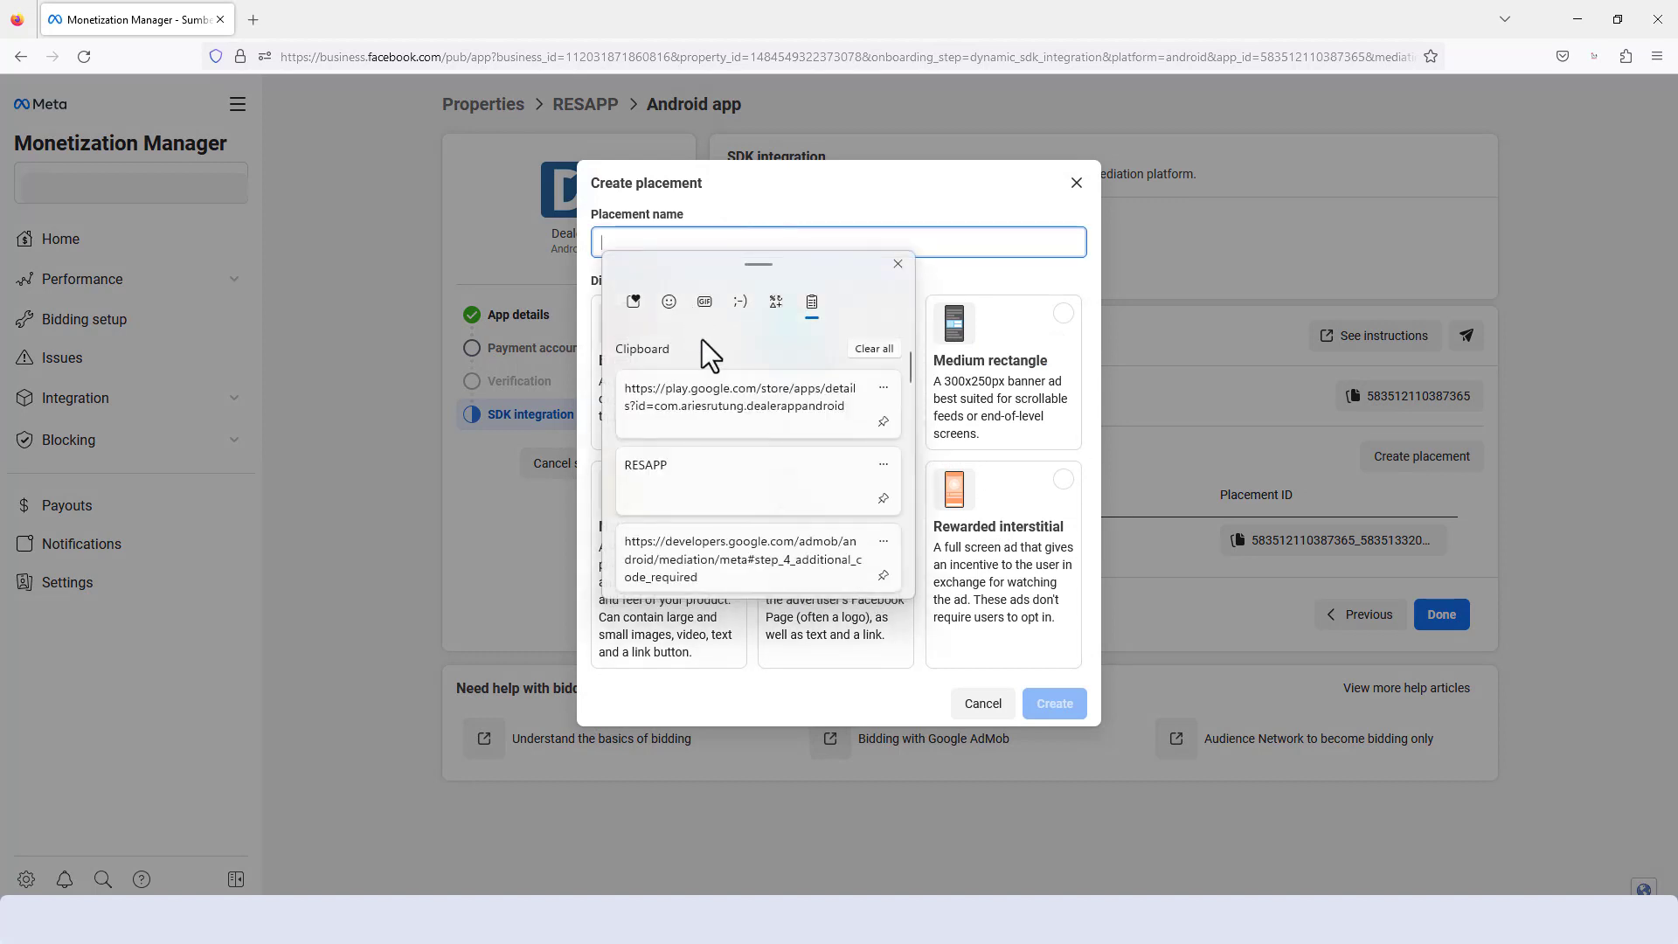
pyautogui.click(741, 491)
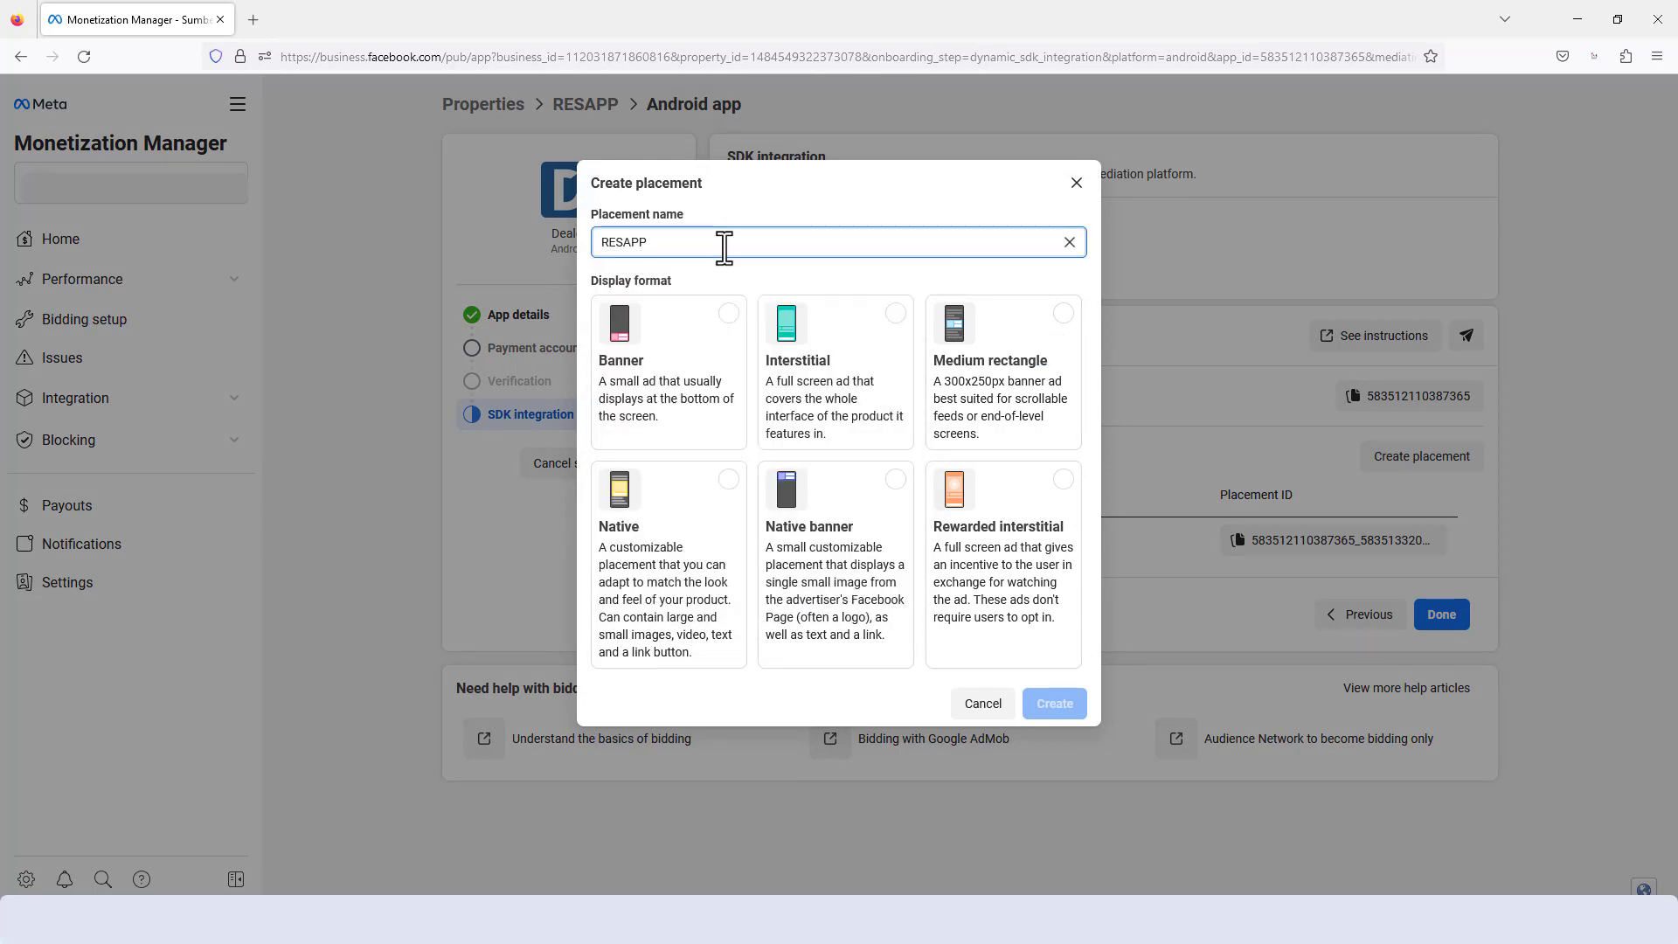
pyautogui.click(899, 348)
pyautogui.click(1063, 707)
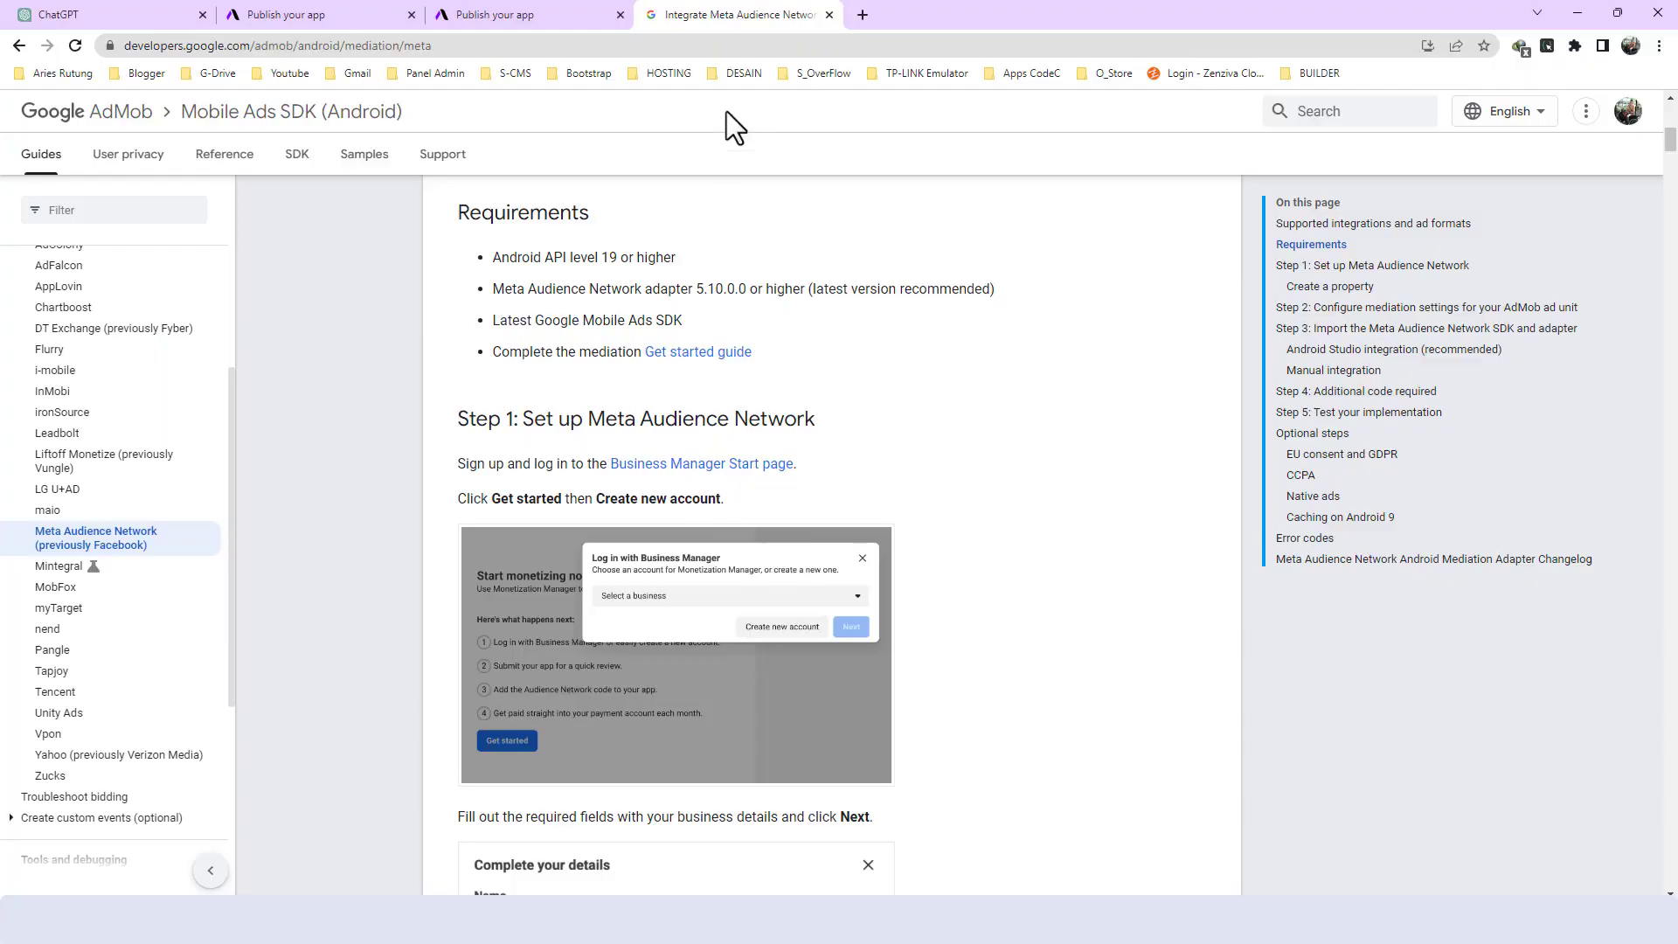
# - Switch to Chrome and open Google AdMob in a new tab
pyautogui.click(868, 14)
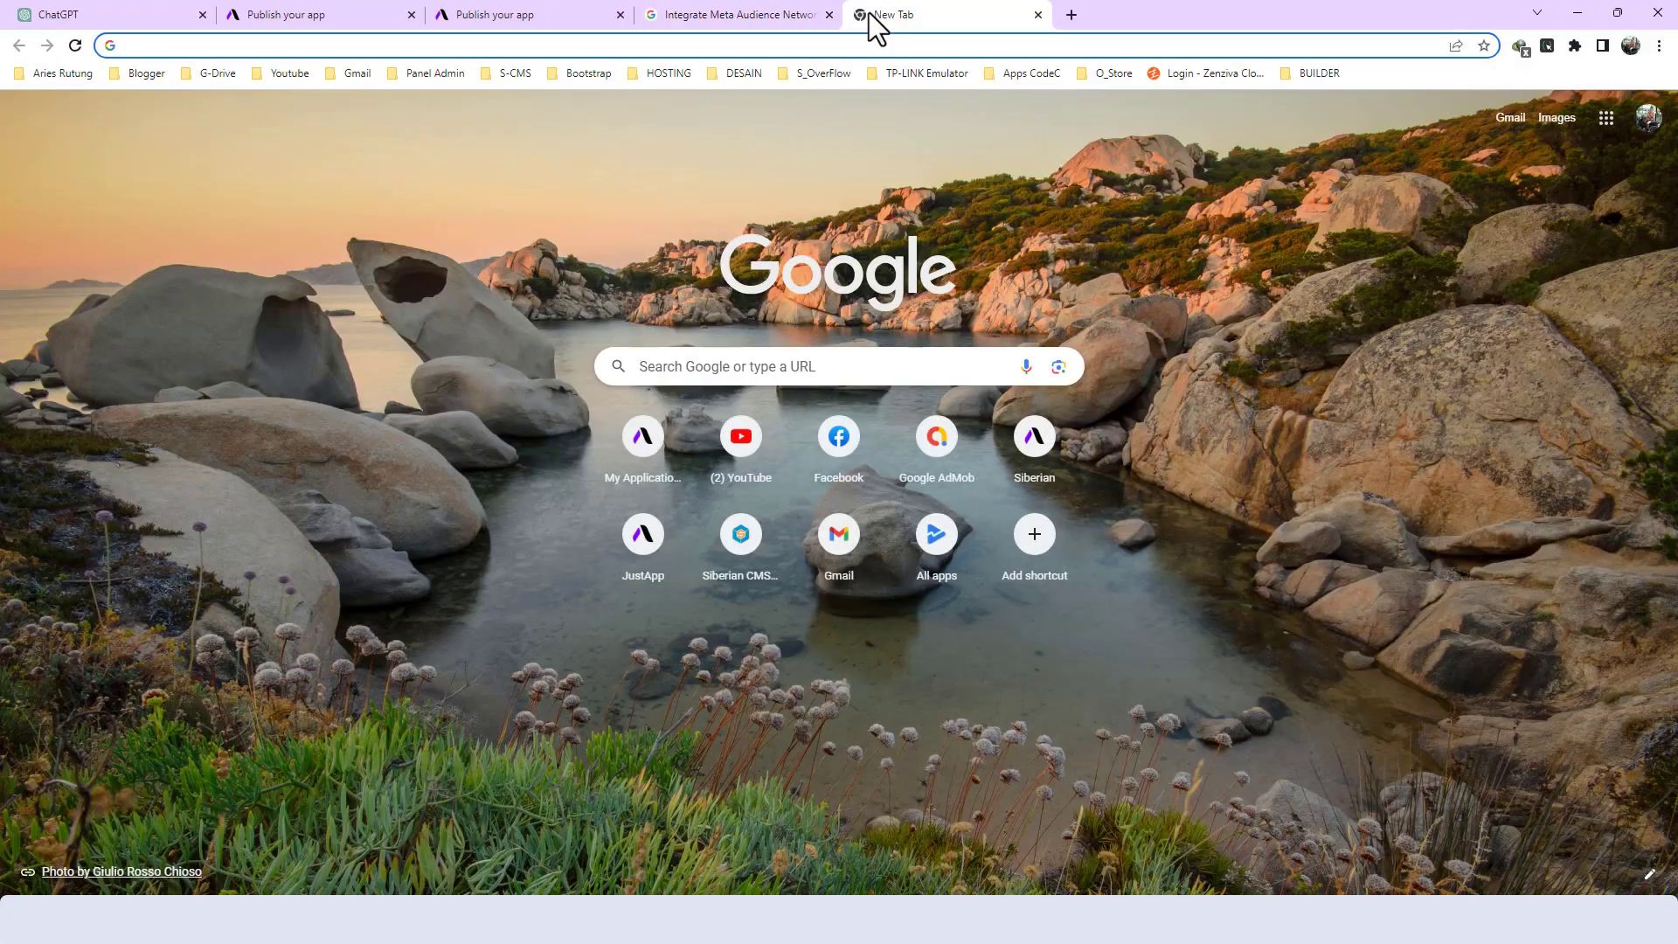
pyautogui.write('app')
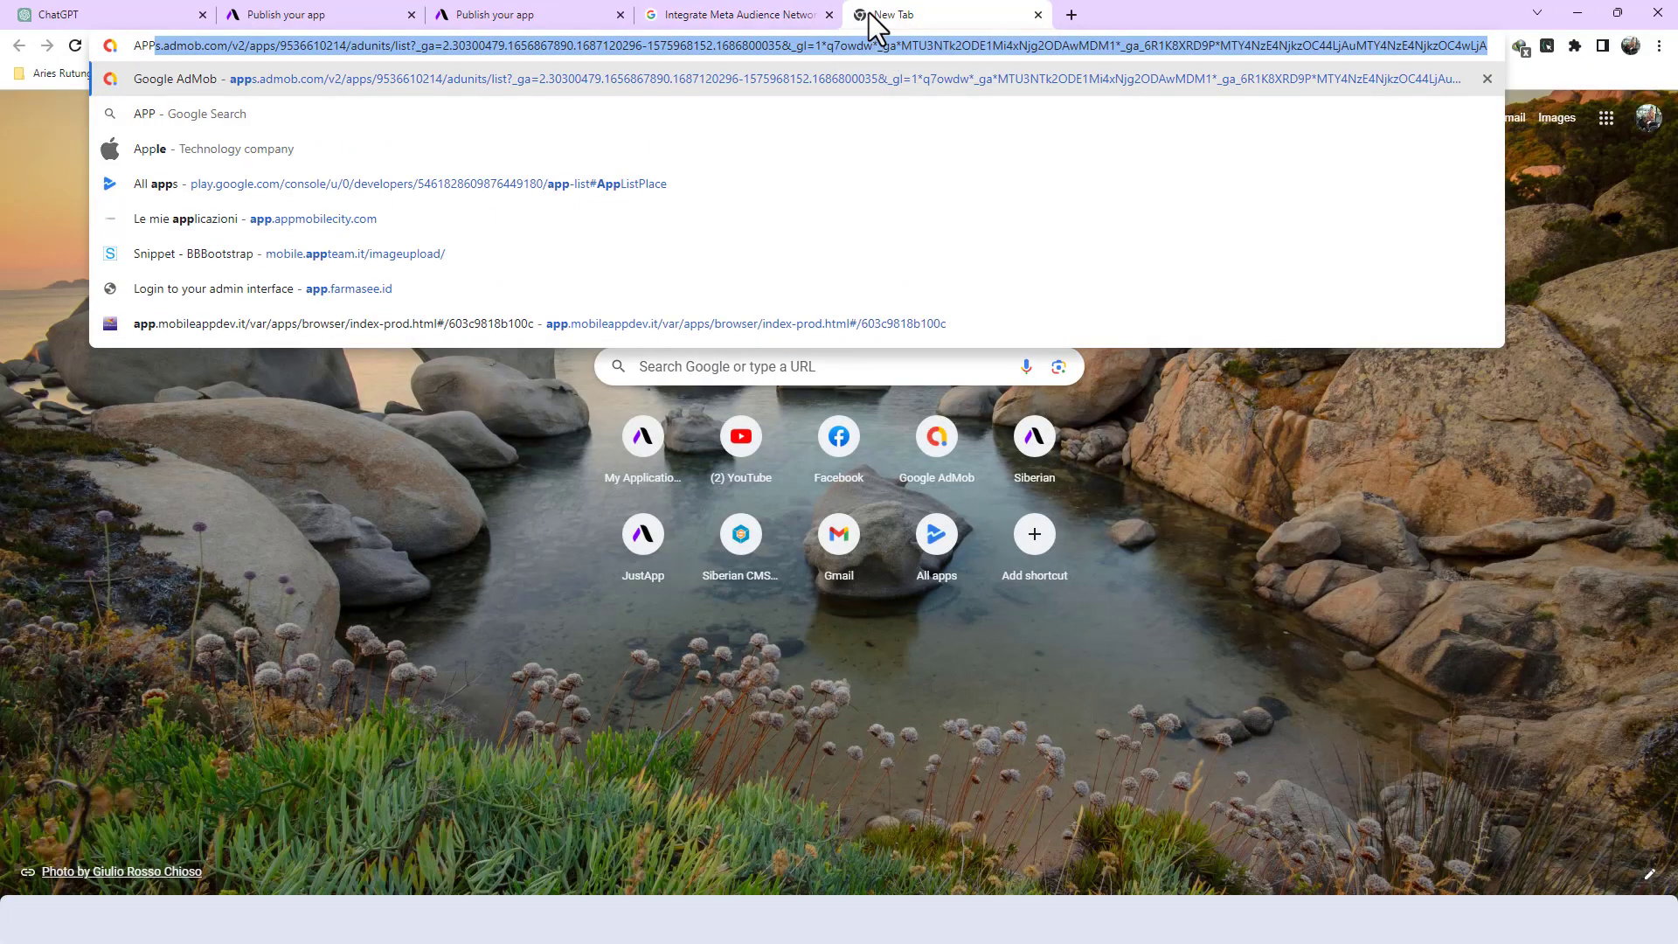
pyautogui.press('Return')
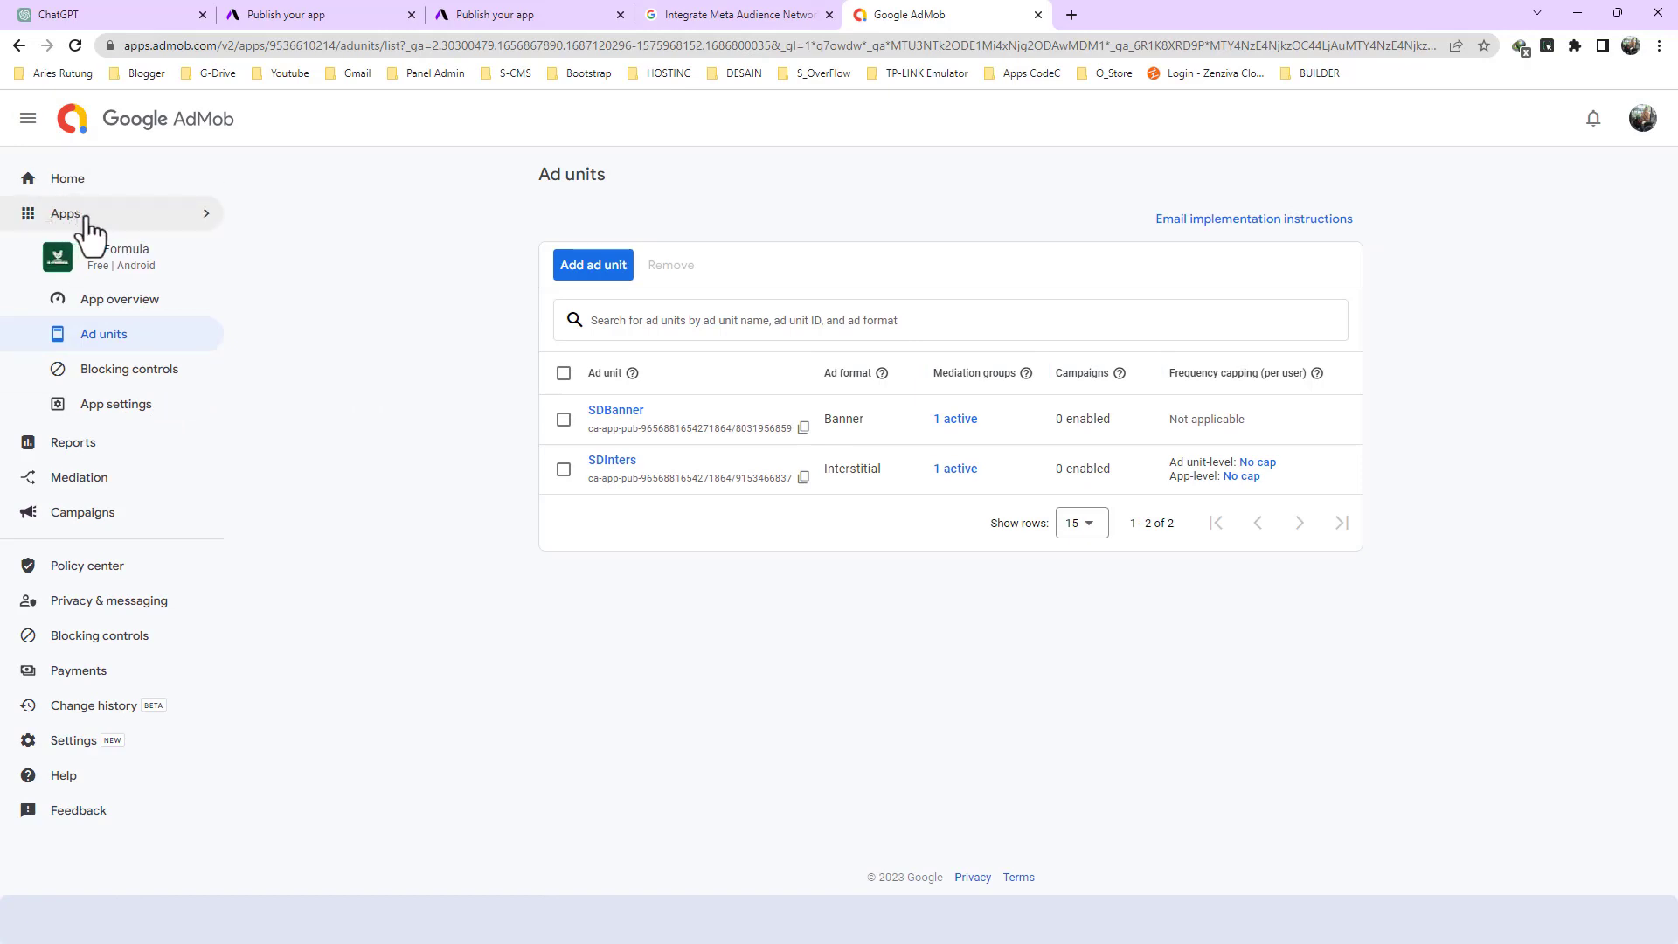
# - Start setting up a new AdMob app for Android that is not listed on a supported app store
pyautogui.click(201, 218)
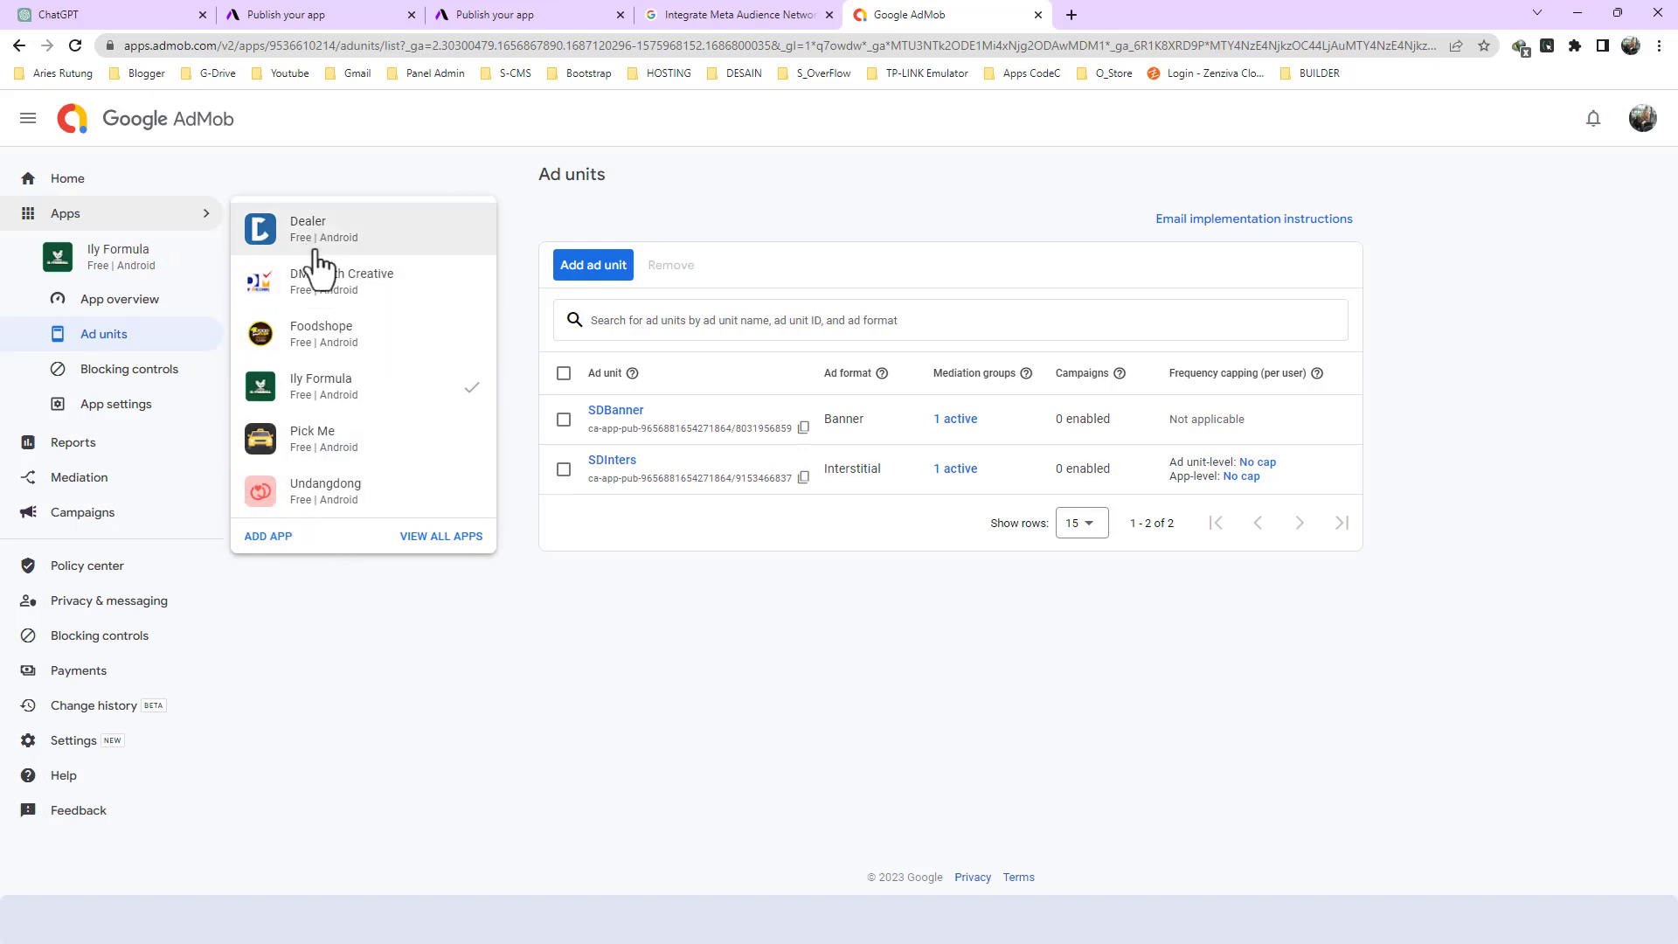
pyautogui.click(271, 540)
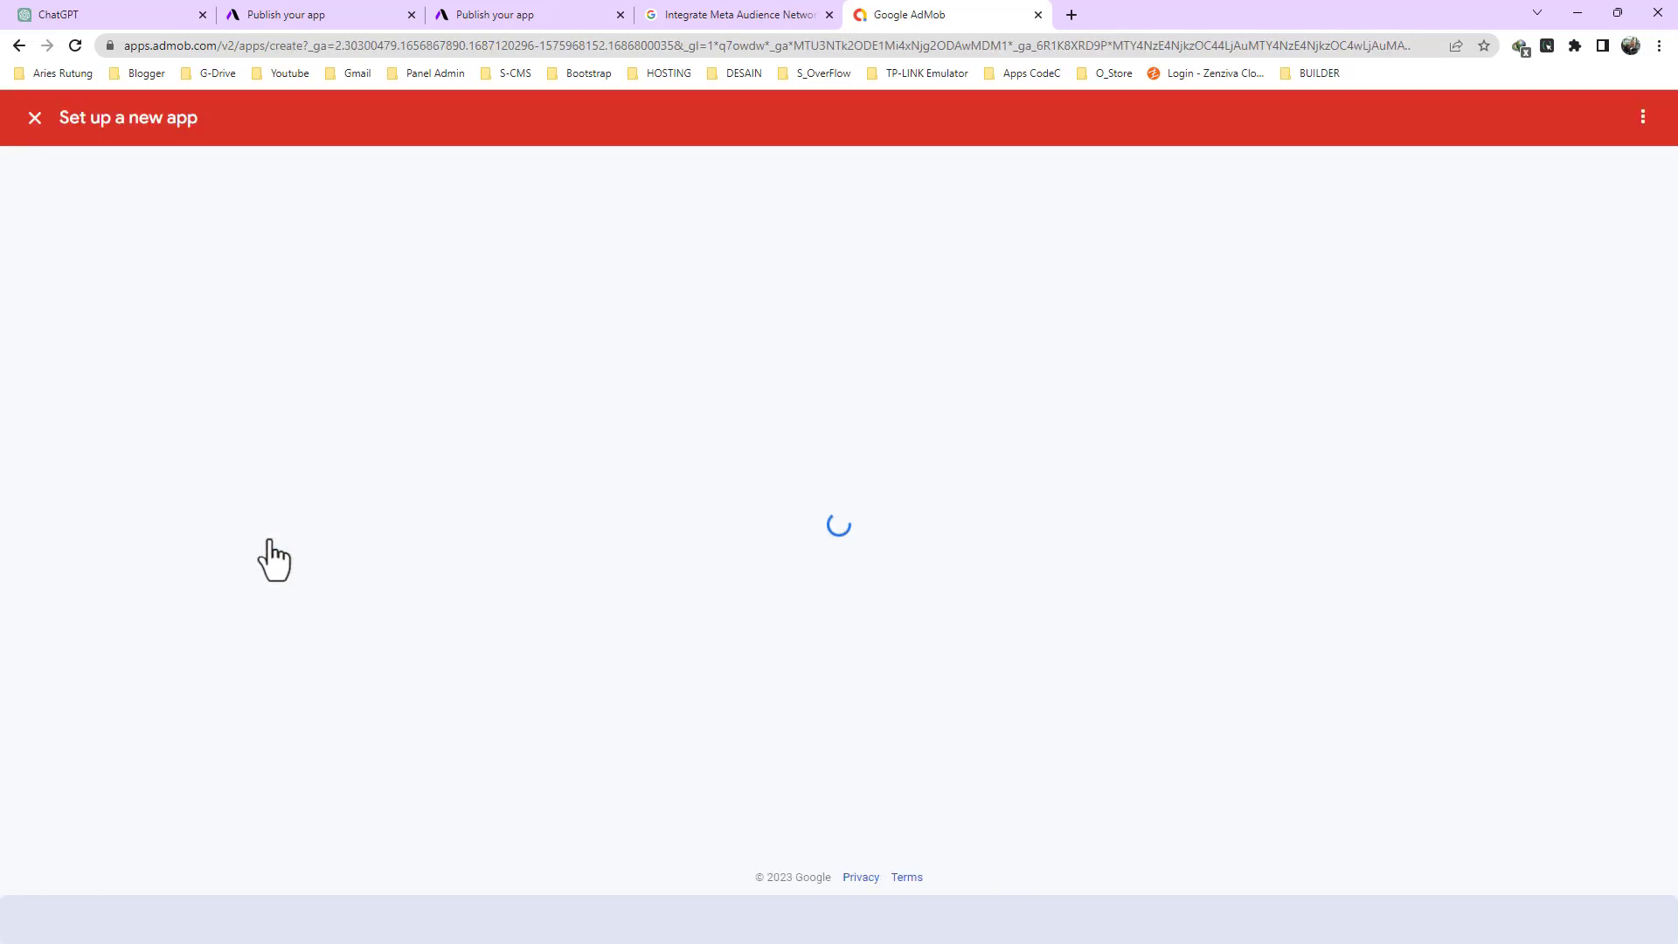
pyautogui.click(668, 186)
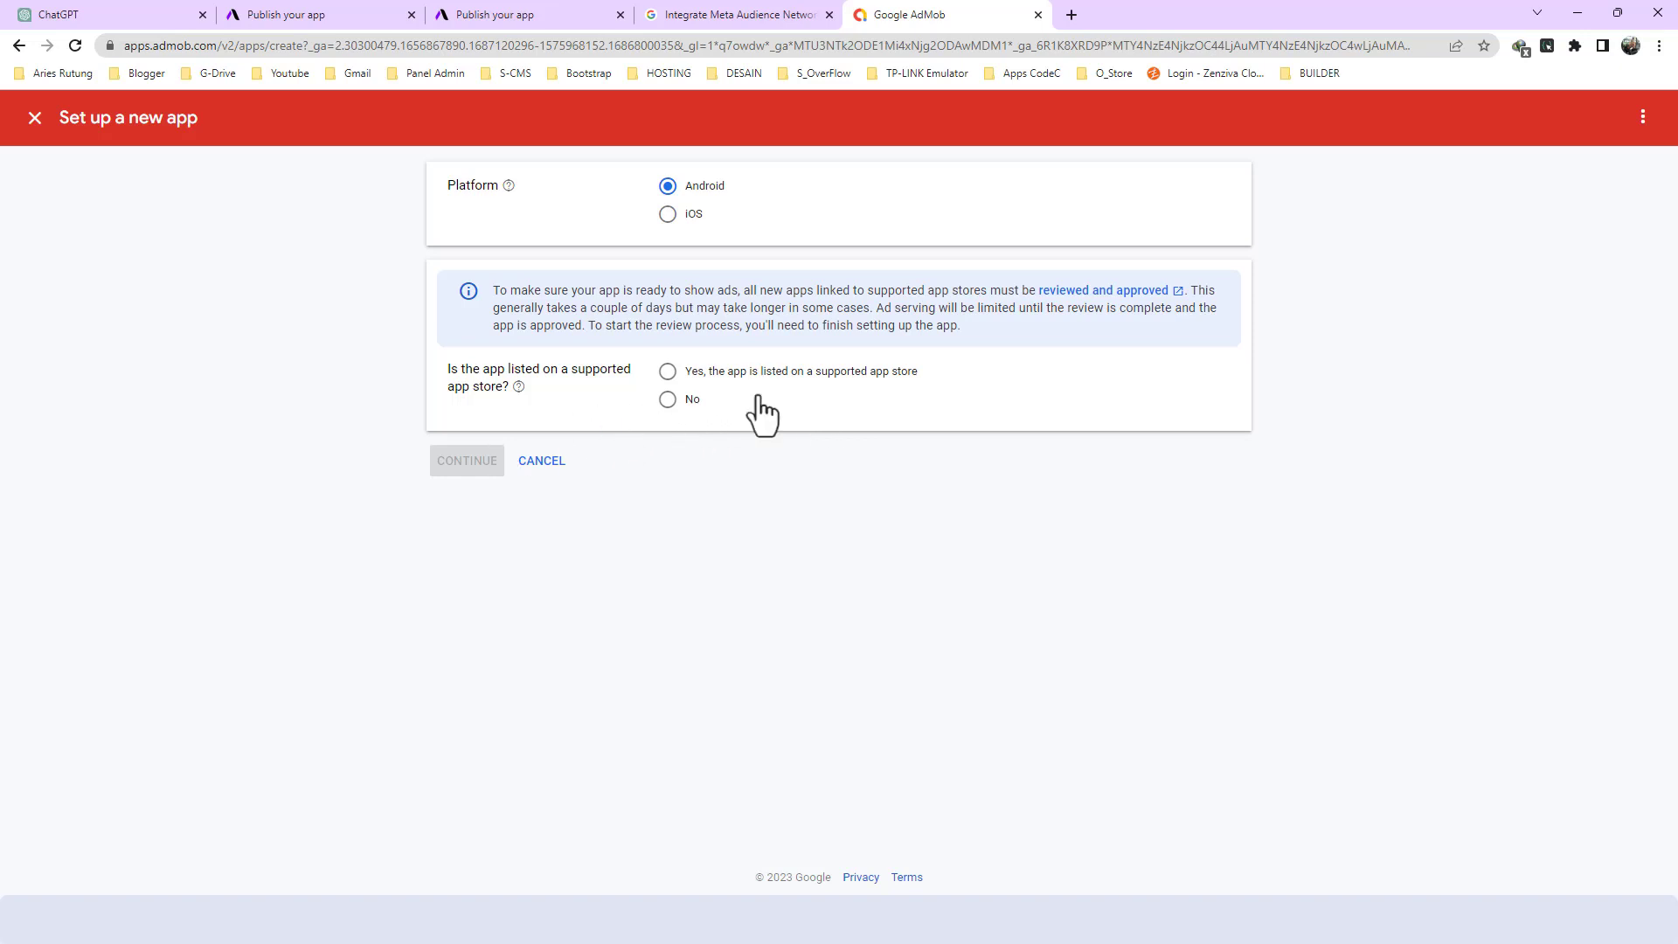
pyautogui.click(668, 399)
pyautogui.click(472, 463)
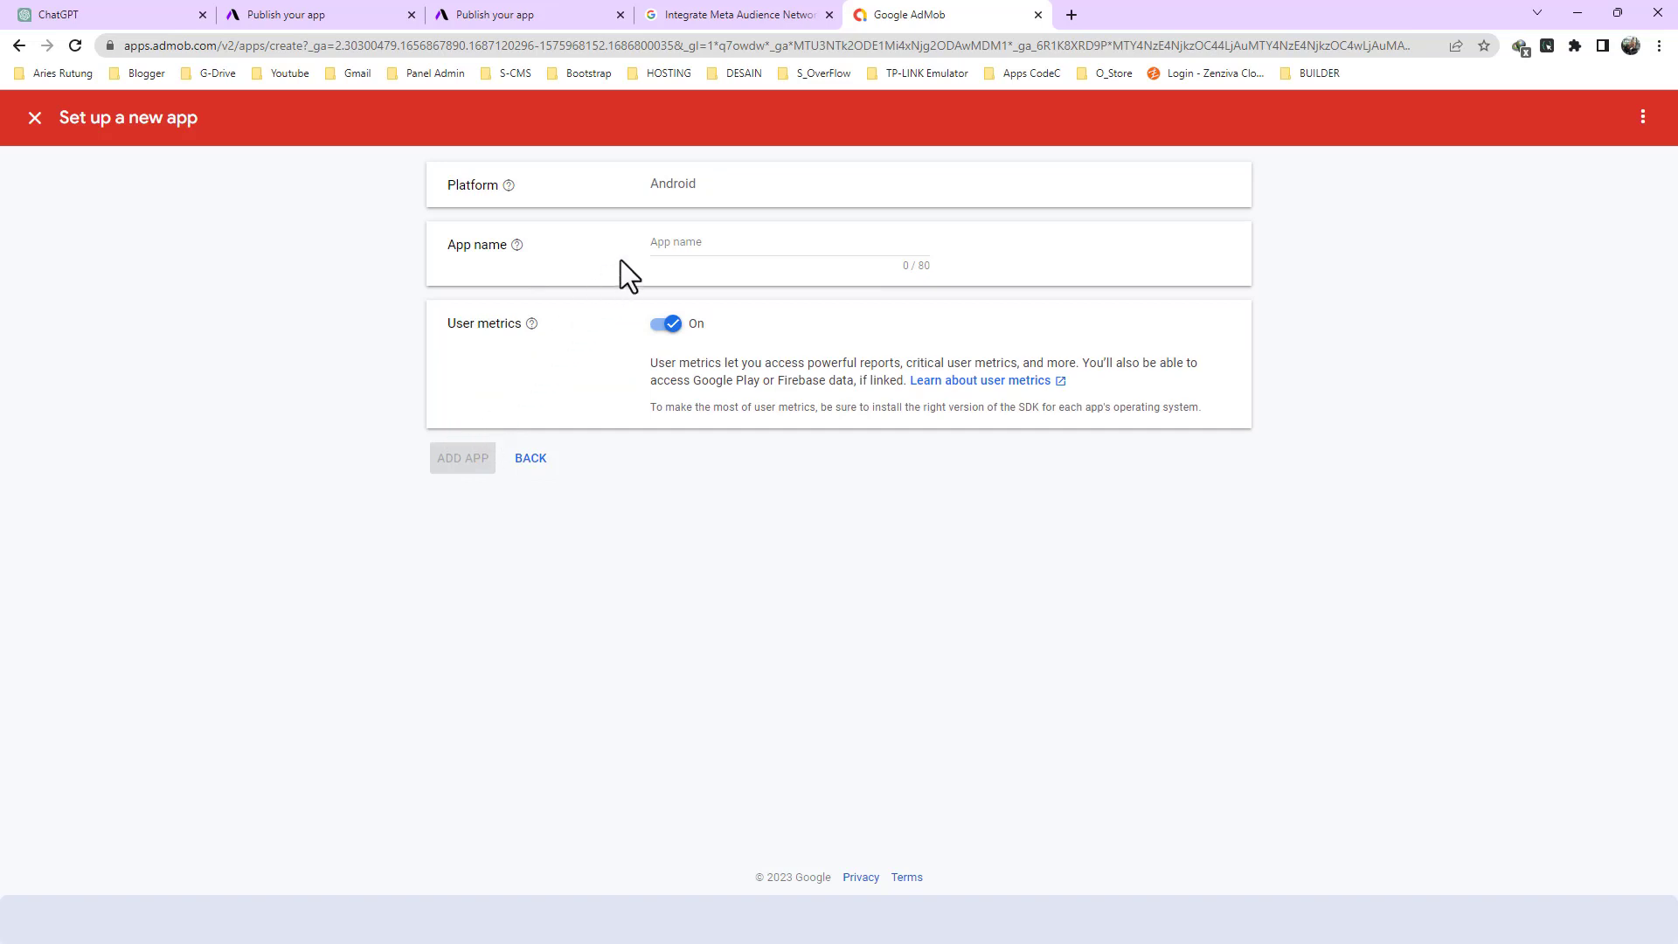
# - Name the new AdMob app RESAPP, add it and finish its setup
pyautogui.click(665, 242)
pyautogui.press('super+v')
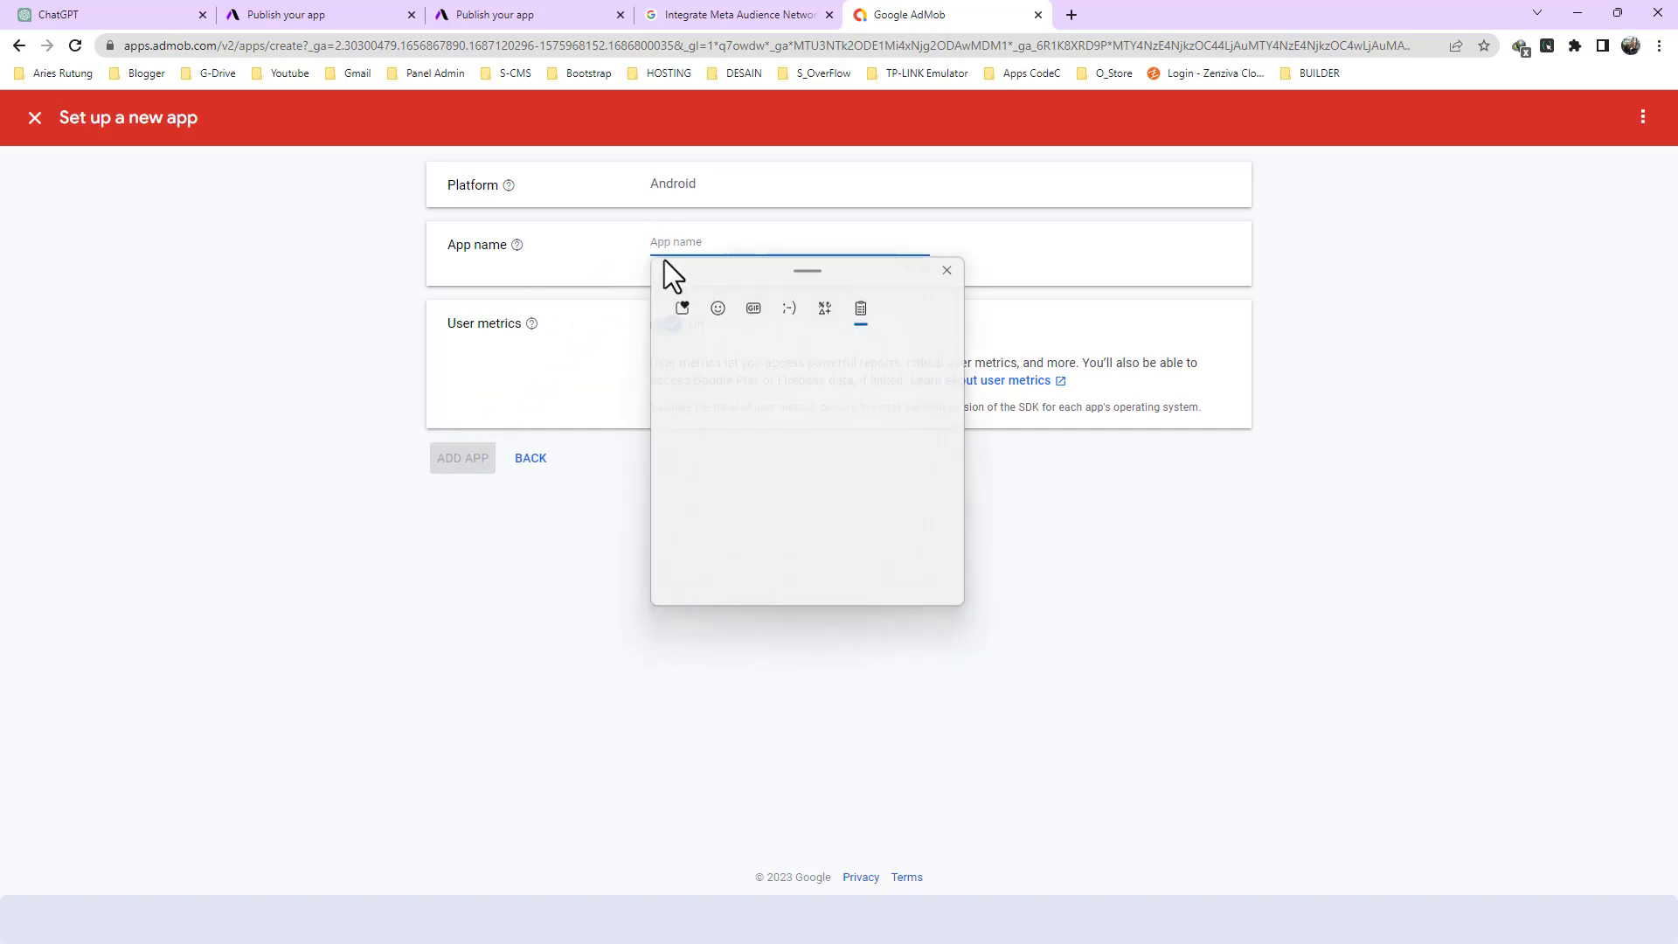
pyautogui.click(715, 468)
pyautogui.click(480, 460)
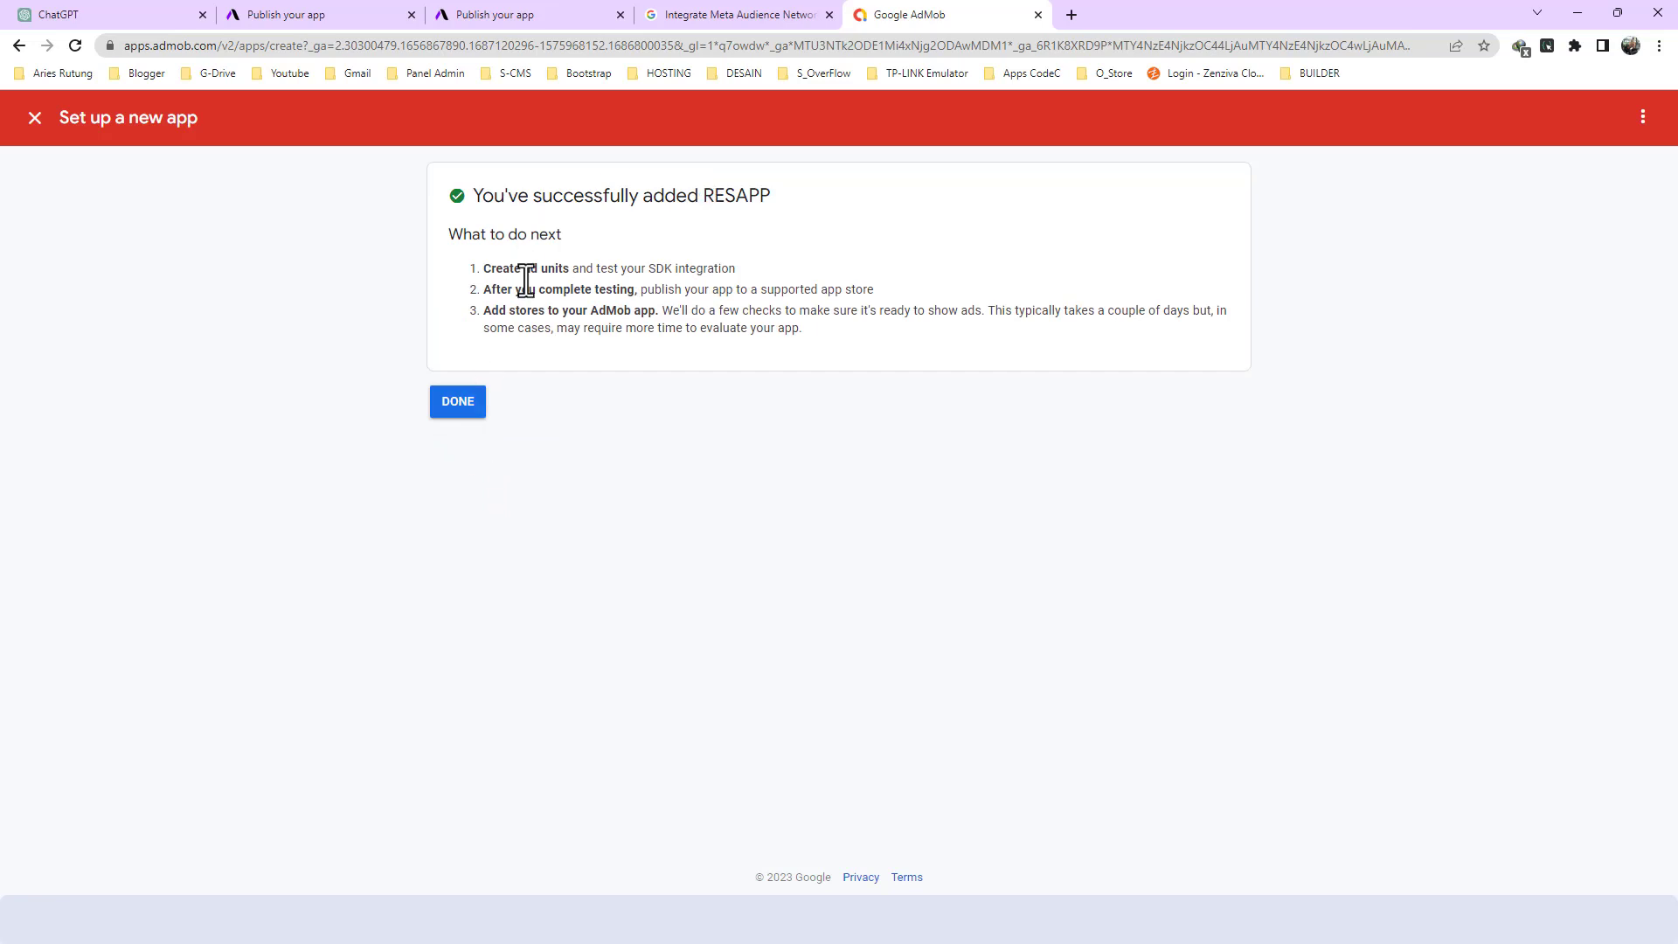
pyautogui.click(468, 405)
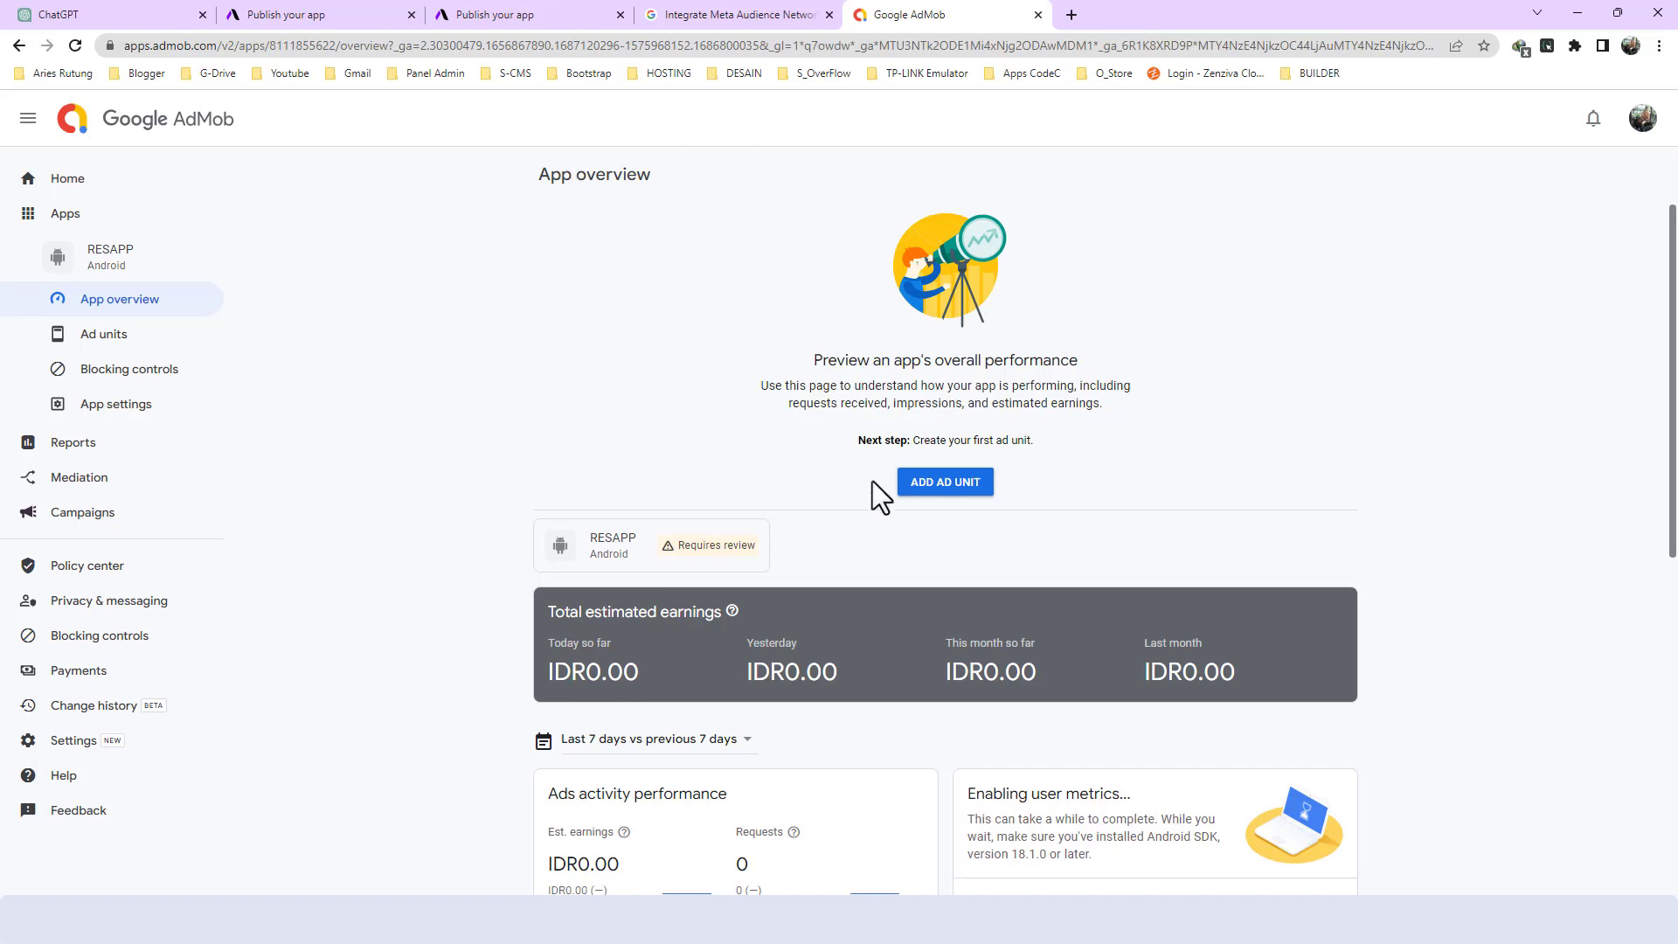
# - Create a Banner ad unit named RESAPP BANNER for the RESAPP app
pyautogui.click(961, 373)
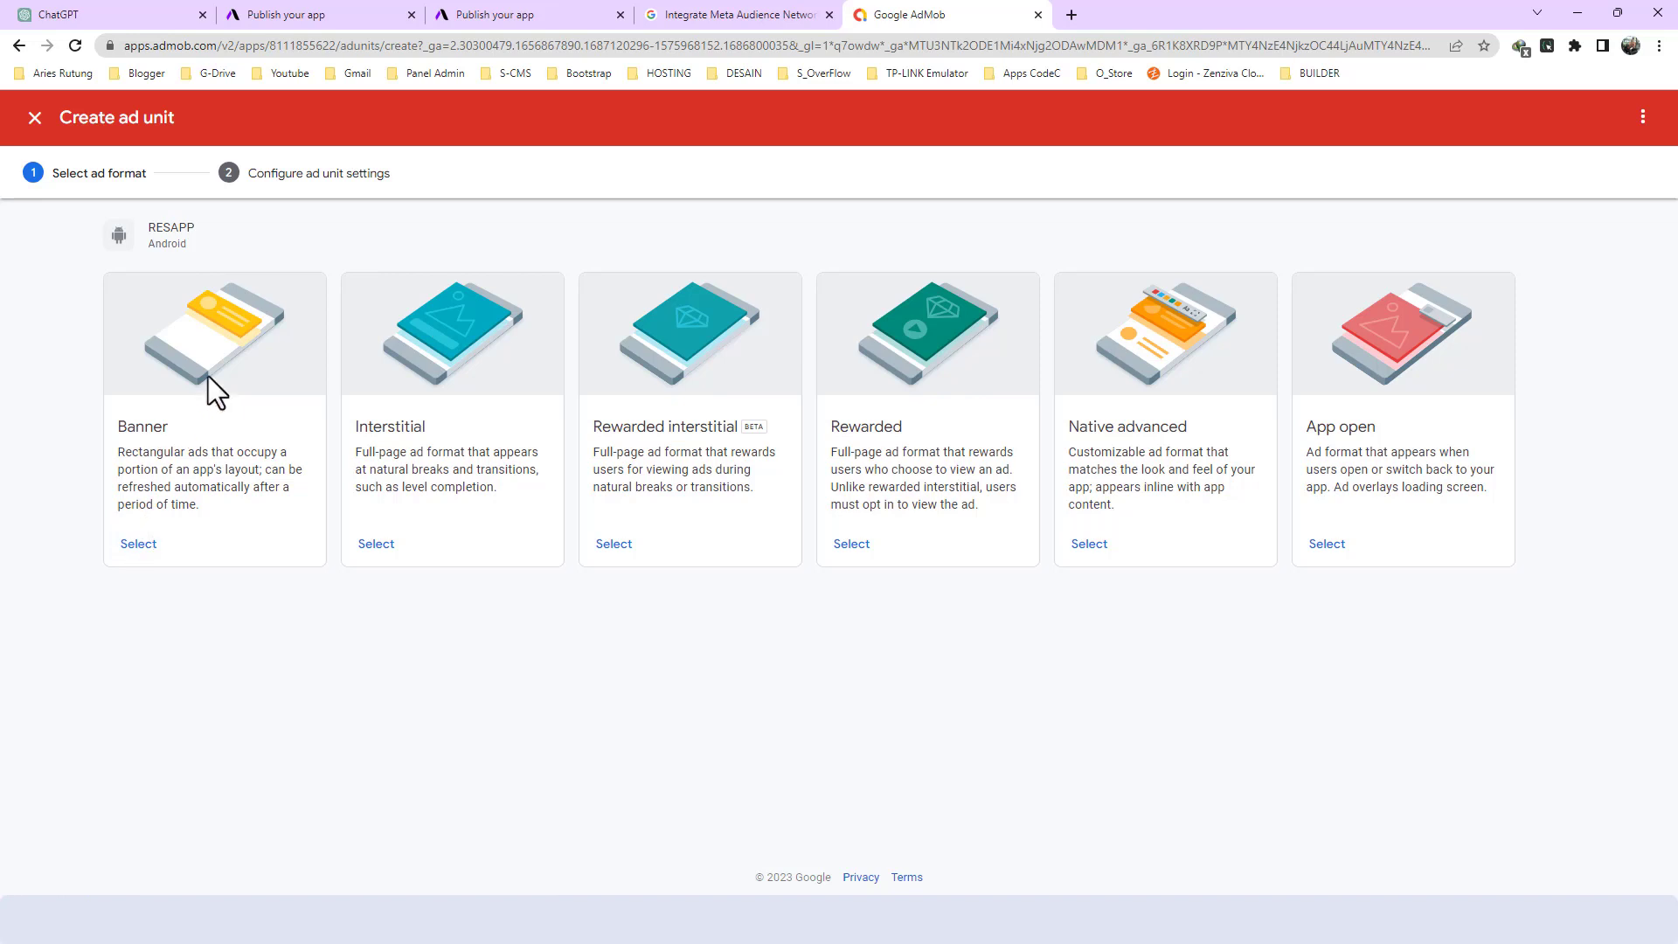
pyautogui.click(138, 544)
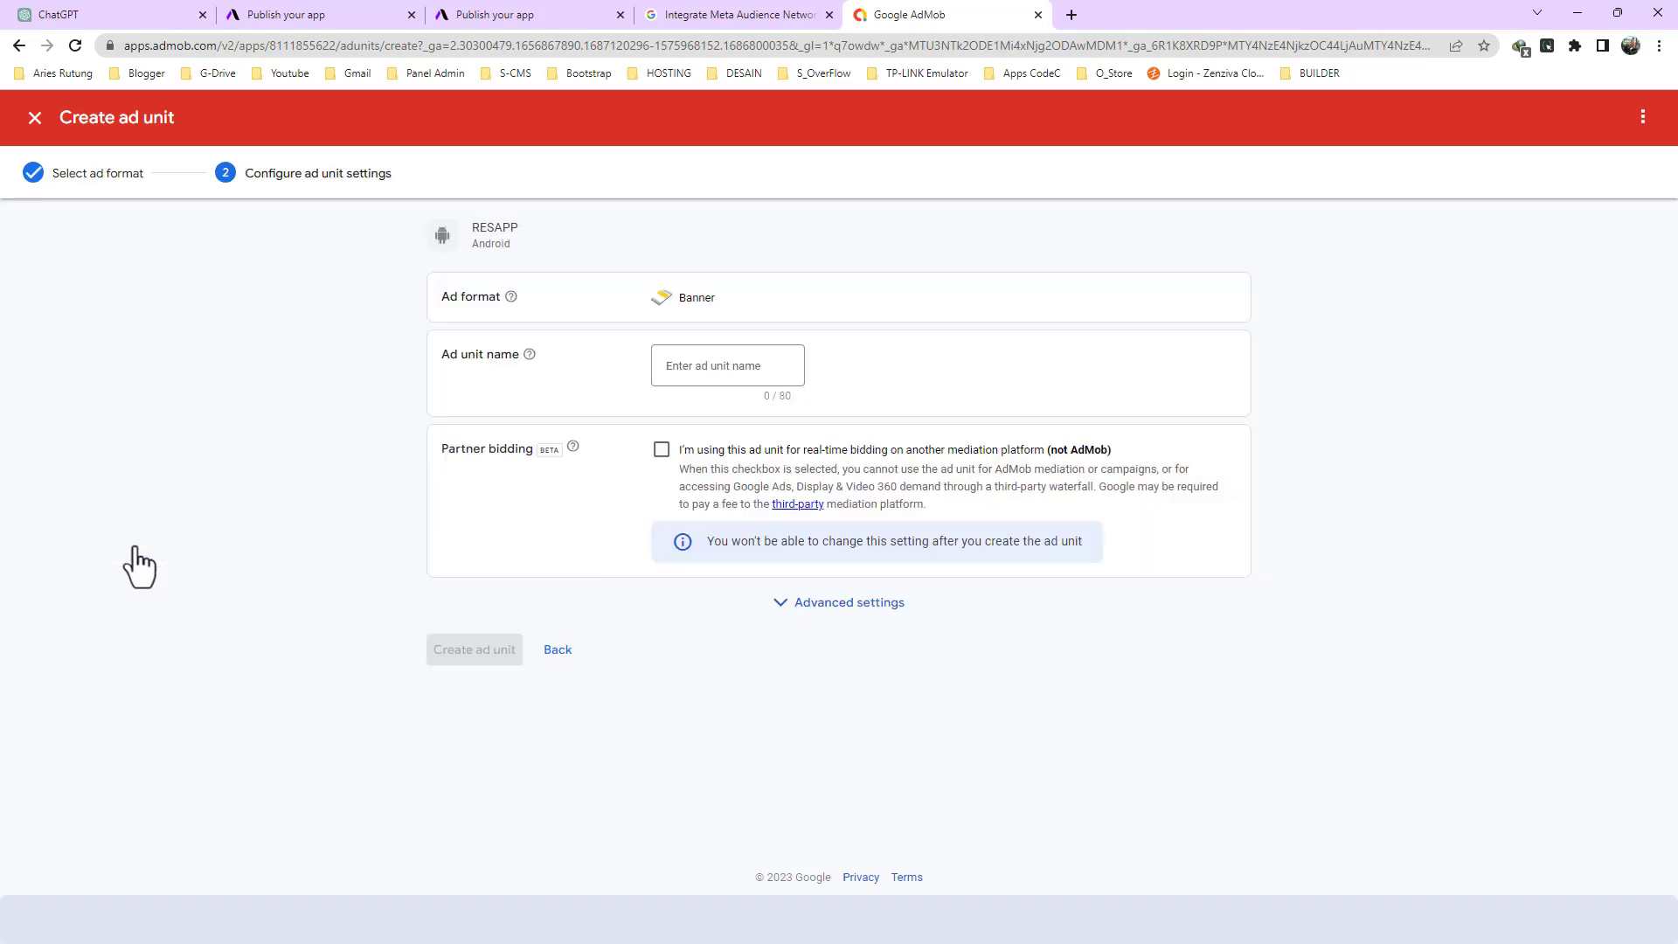
pyautogui.click(693, 365)
pyautogui.press('super+v')
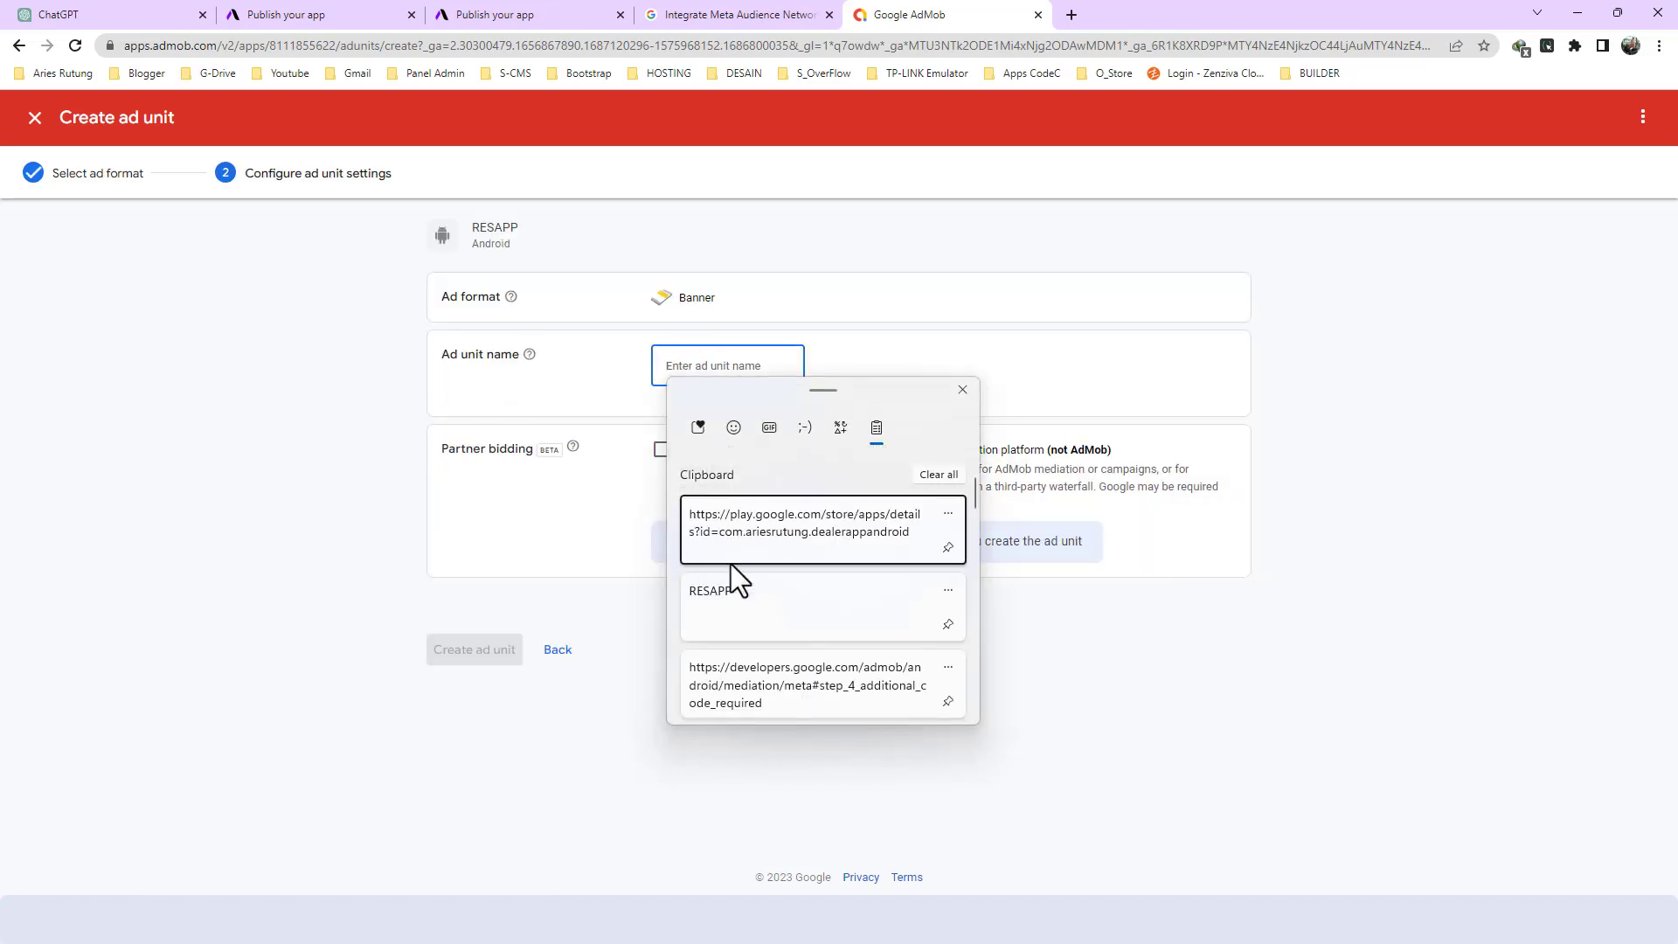
pyautogui.click(725, 591)
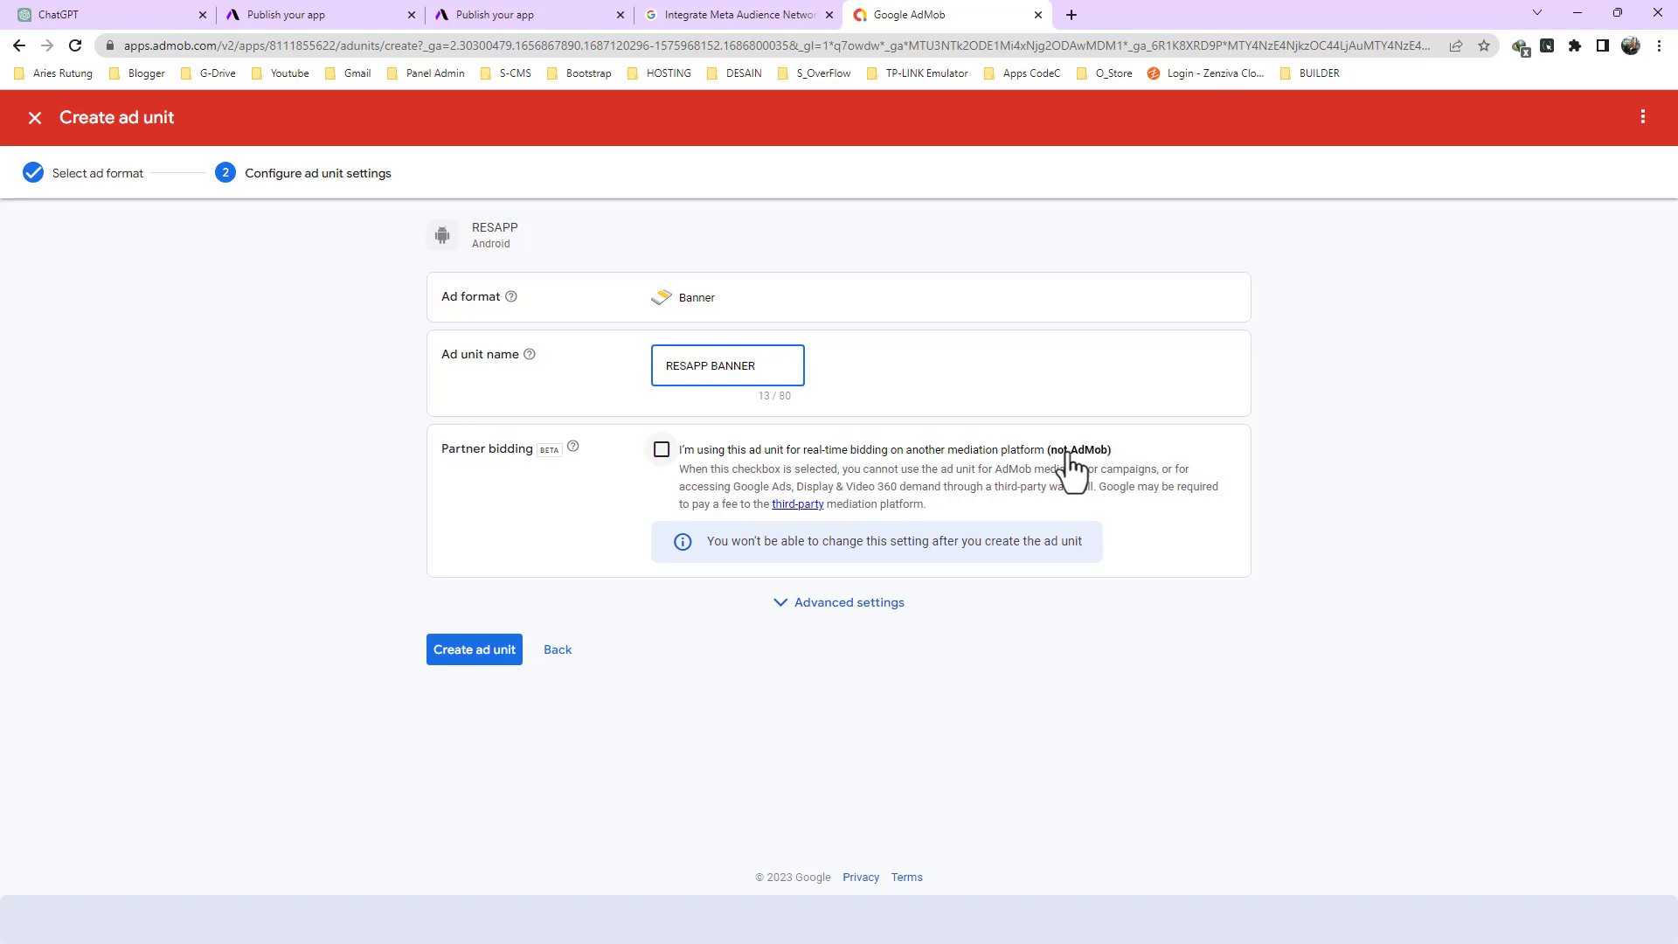
pyautogui.click(479, 651)
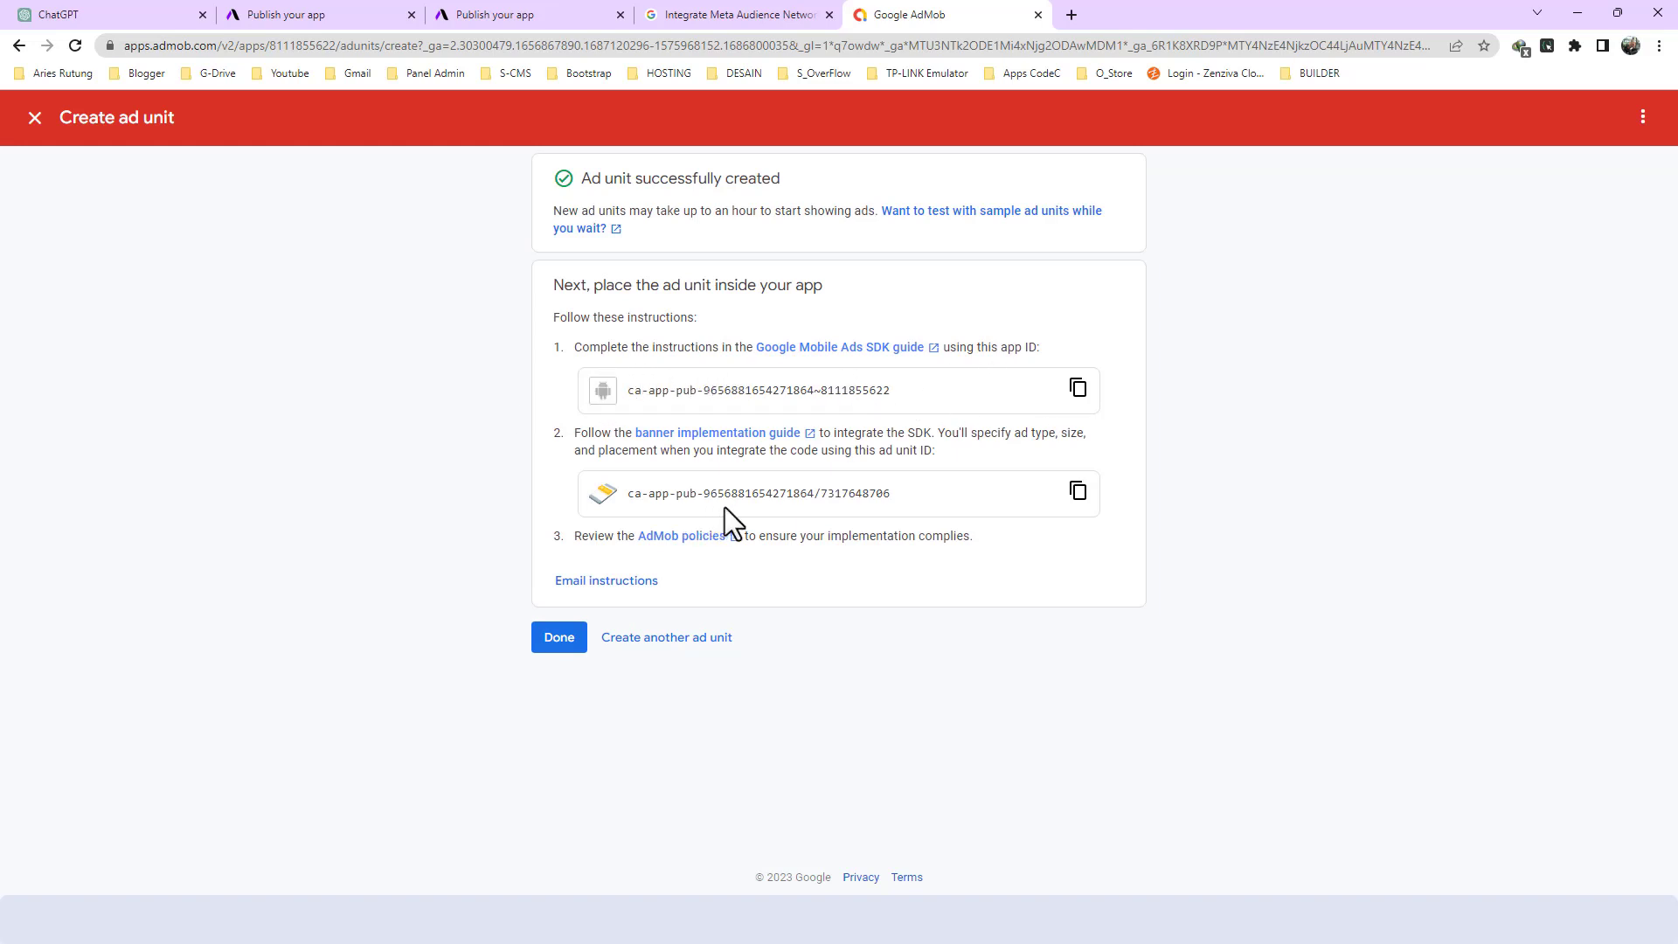
# - Copy the AdMob app ID and record it in a new Notepad note under the label "APP ID:"
pyautogui.click(1077, 394)
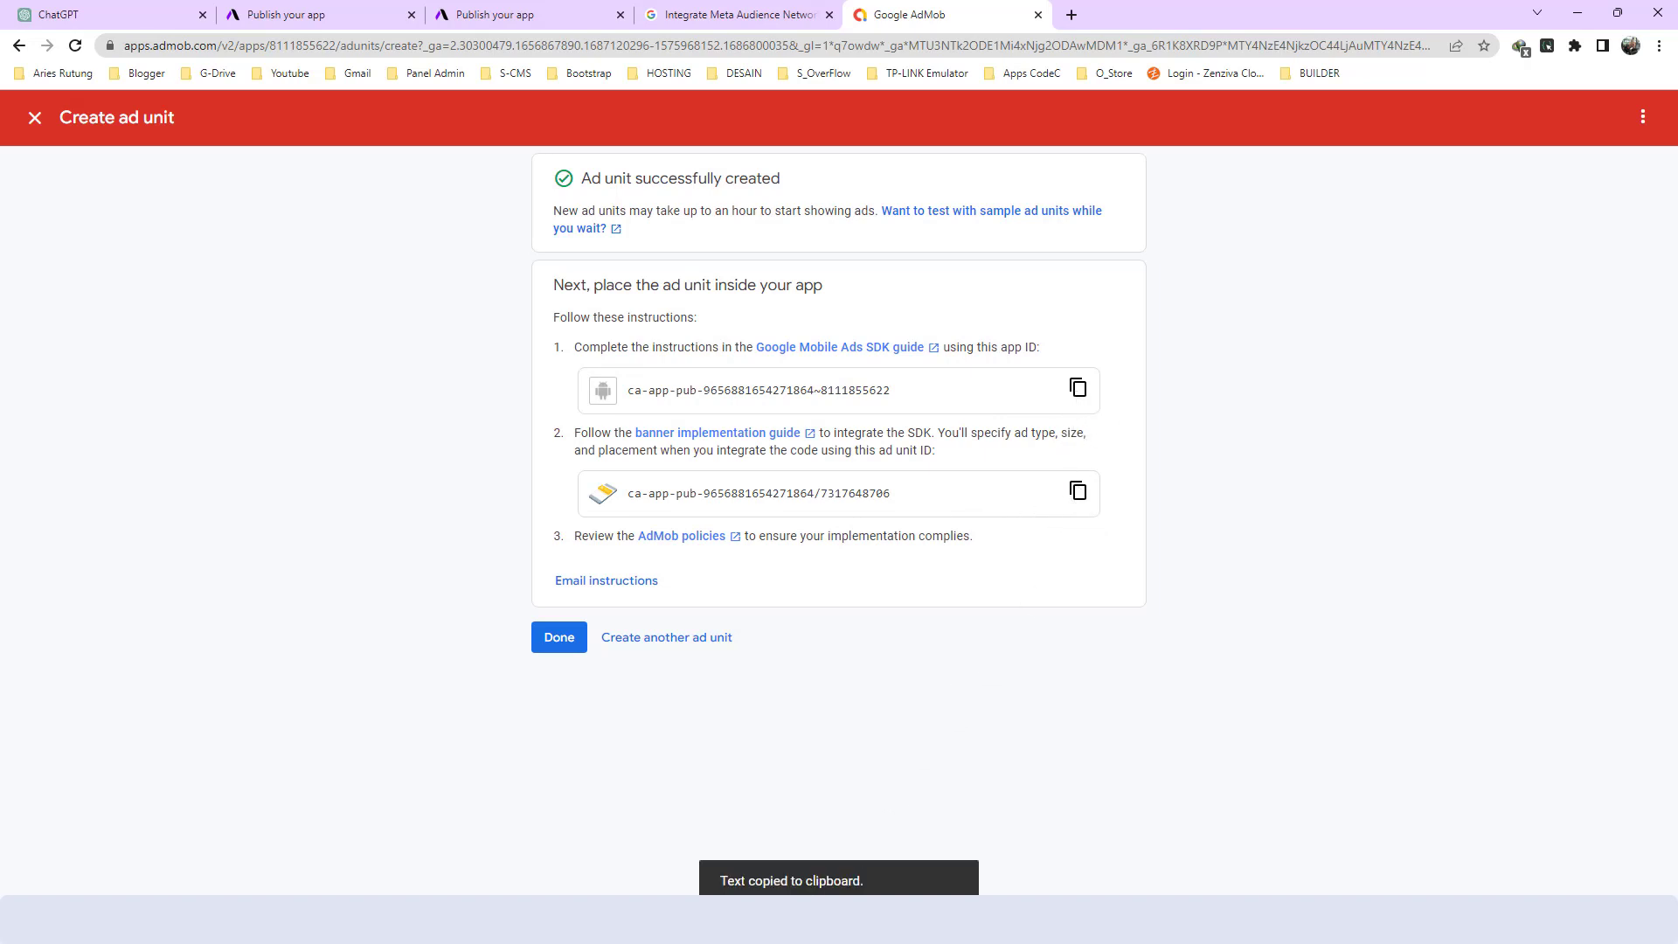
pyautogui.press('super')
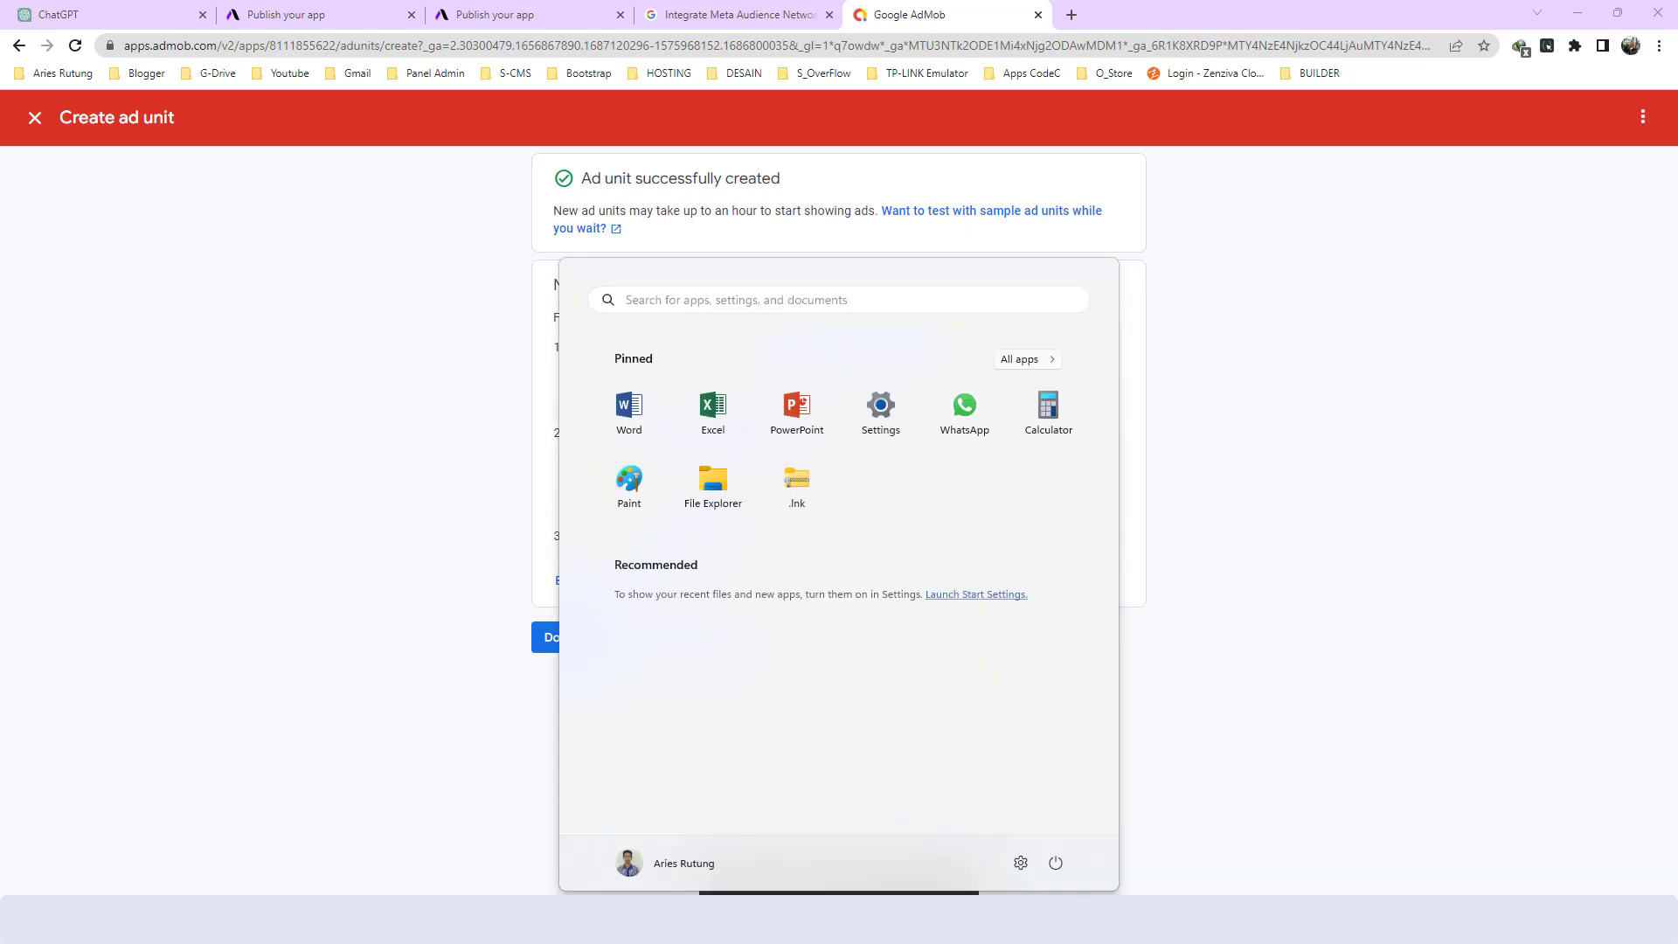
pyautogui.write('NOTE')
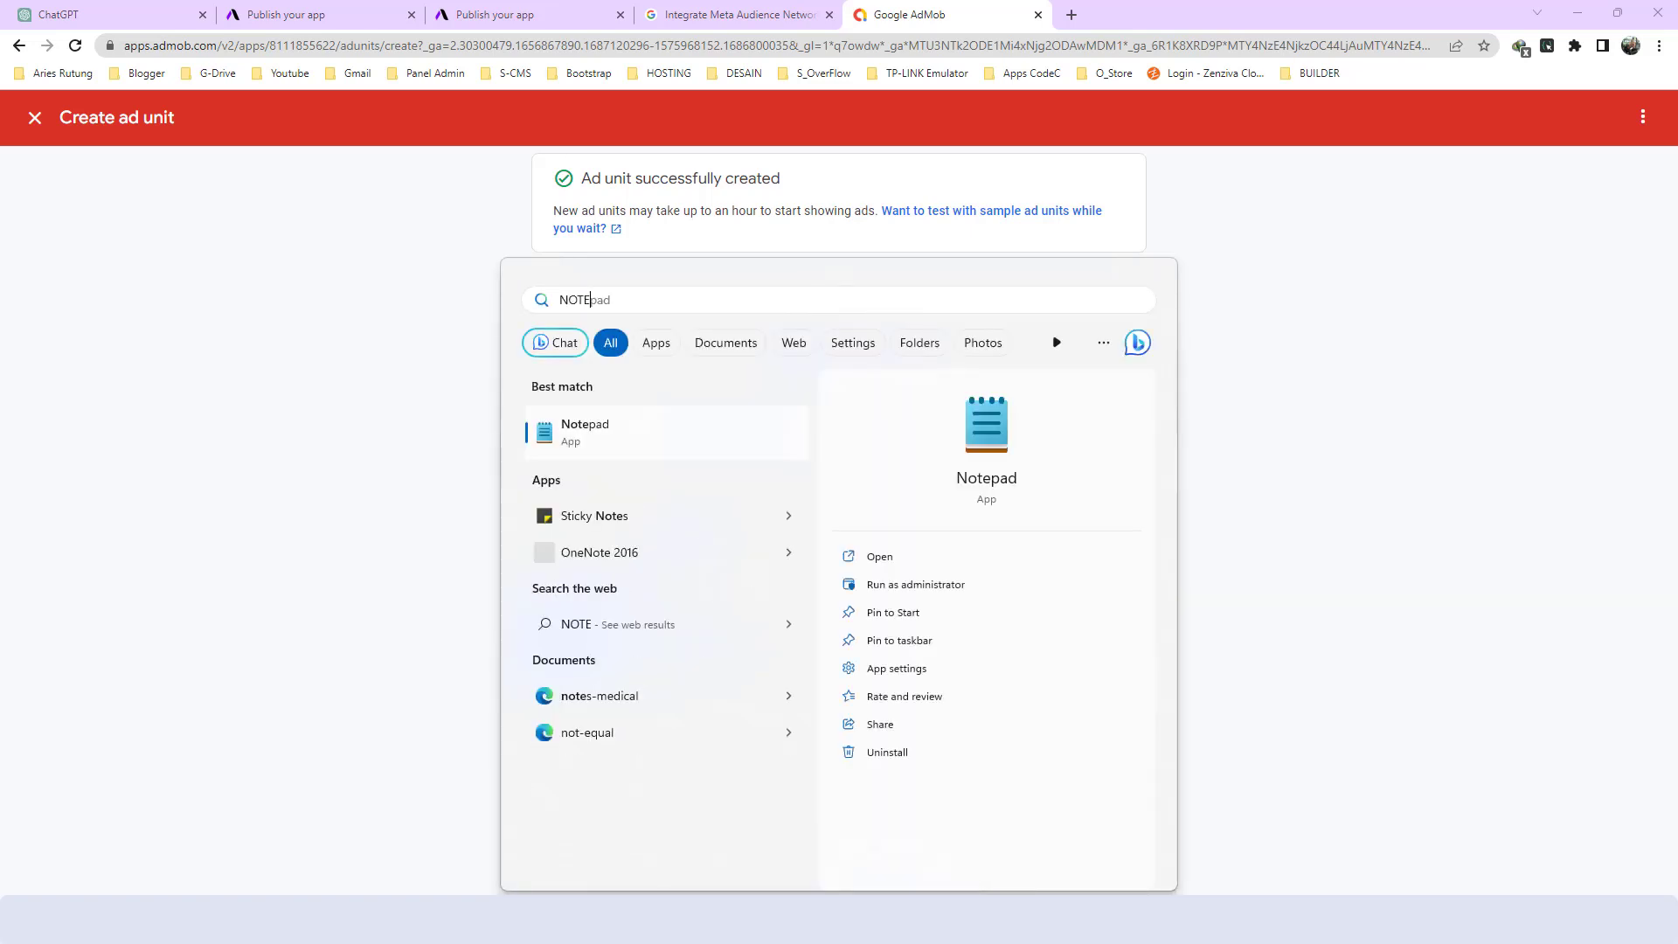
pyautogui.press('Return')
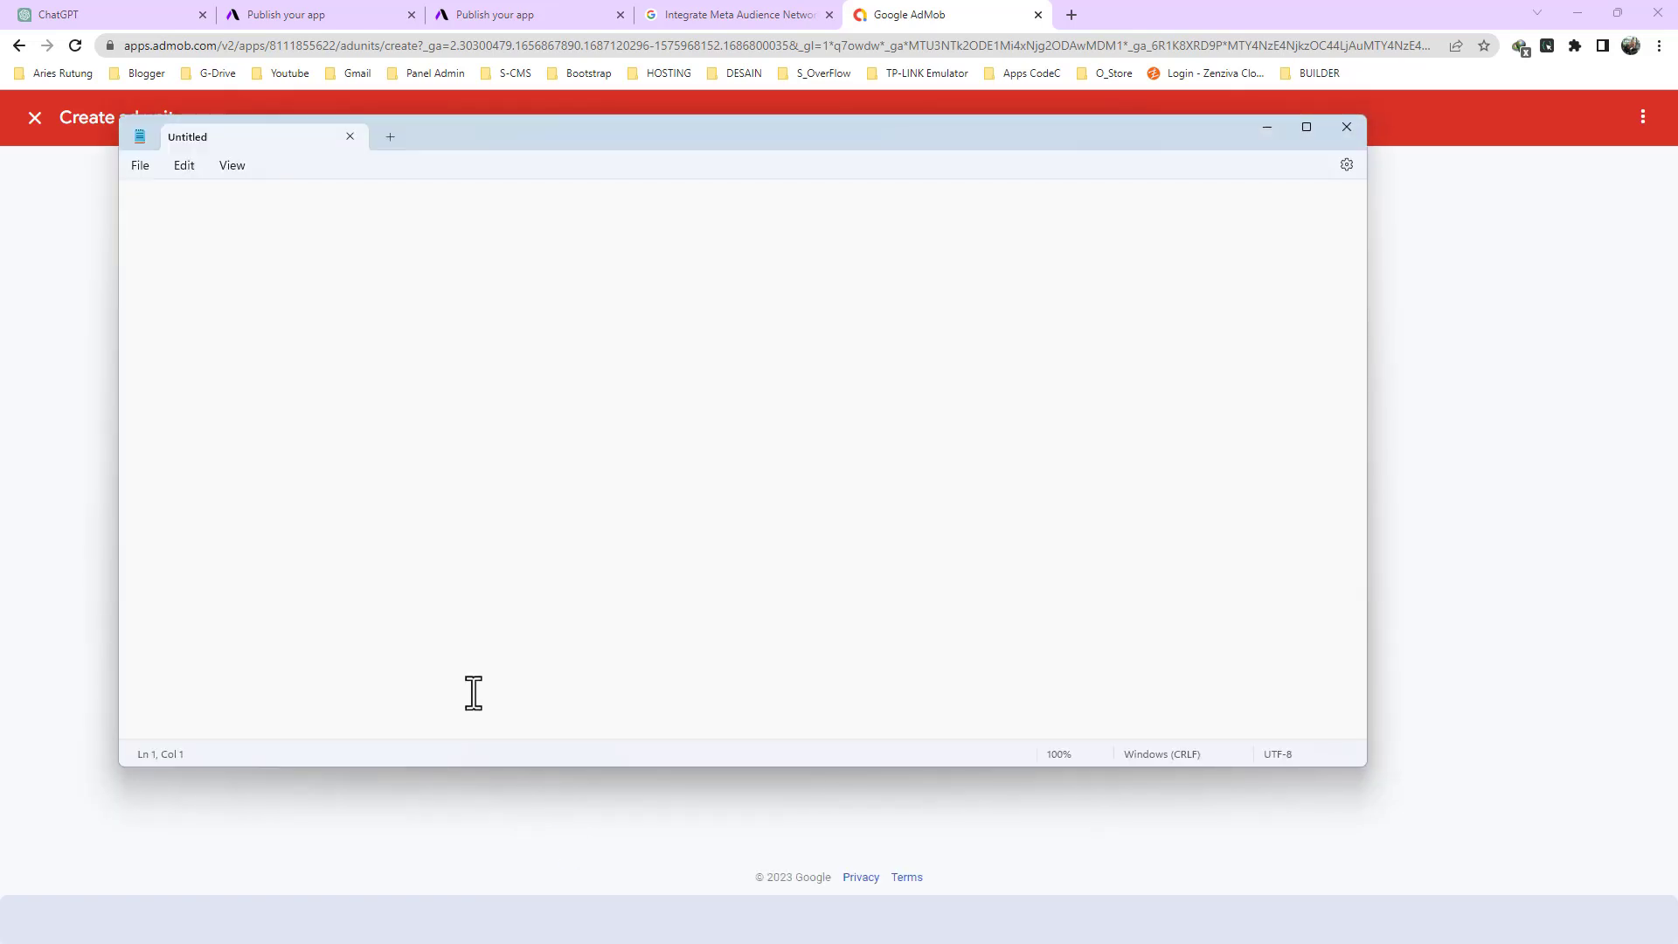
pyautogui.write('APP ID:')
pyautogui.hotkey('ctrl', 'v')
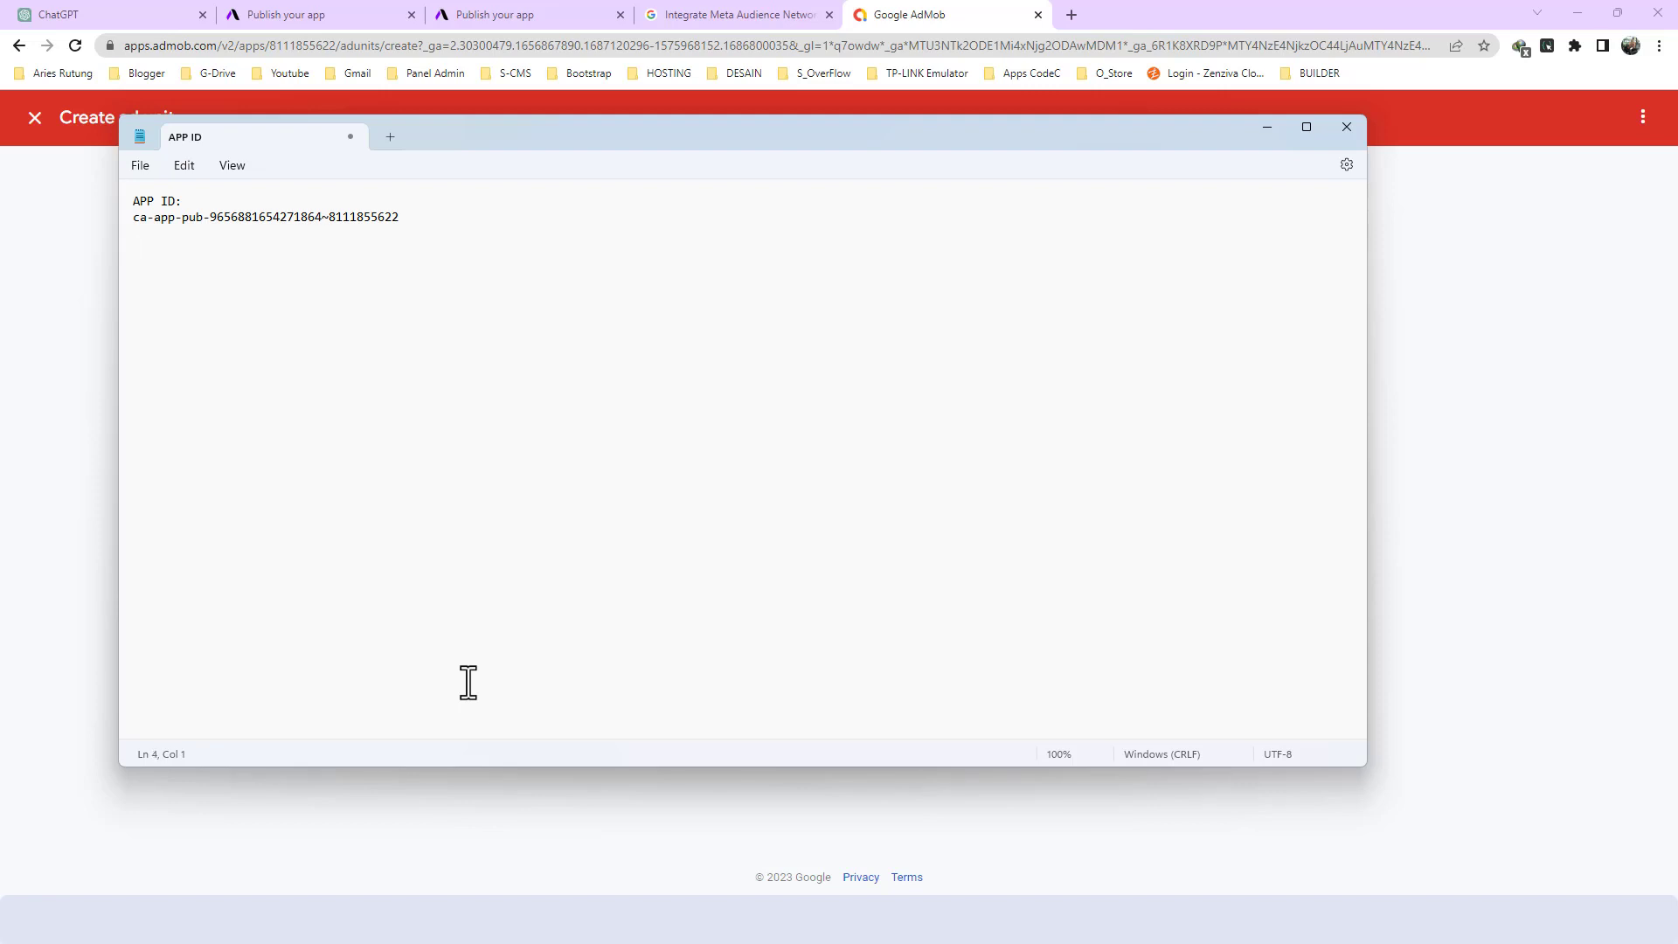
# - Record the banner ad unit ID in the Notepad note under "Banner ID:", then return to AdMob and finish the banner ad unit
pyautogui.hotkey('alt', 'Tab')
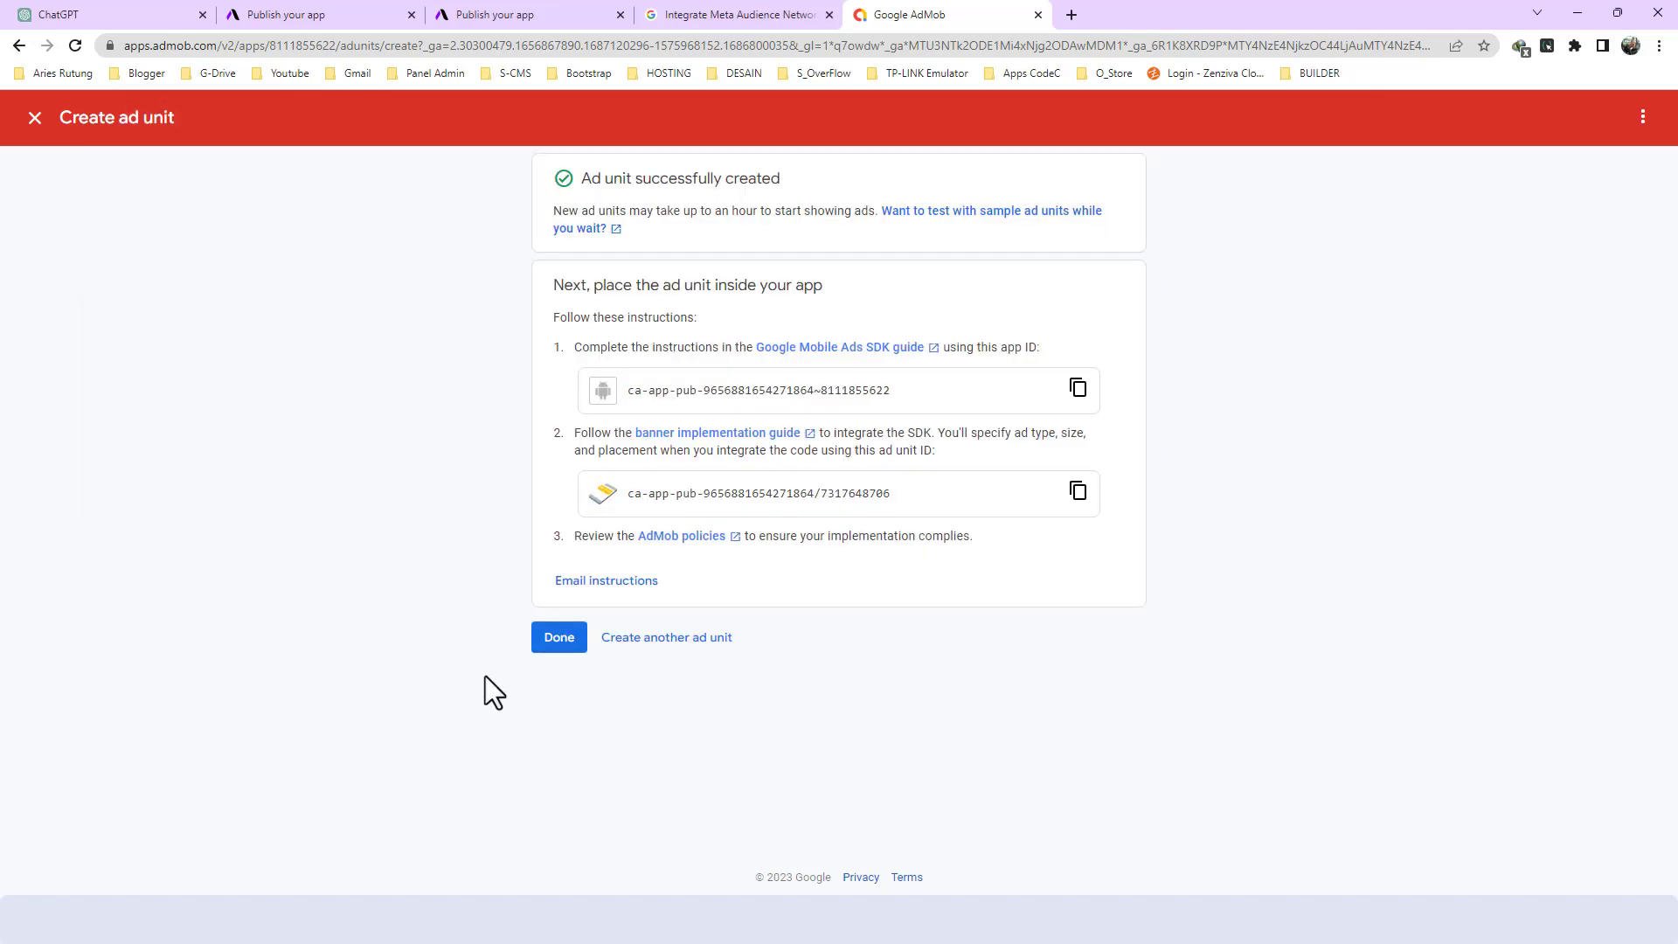
pyautogui.click(1068, 491)
pyautogui.hotkey('alt', 'Tab')
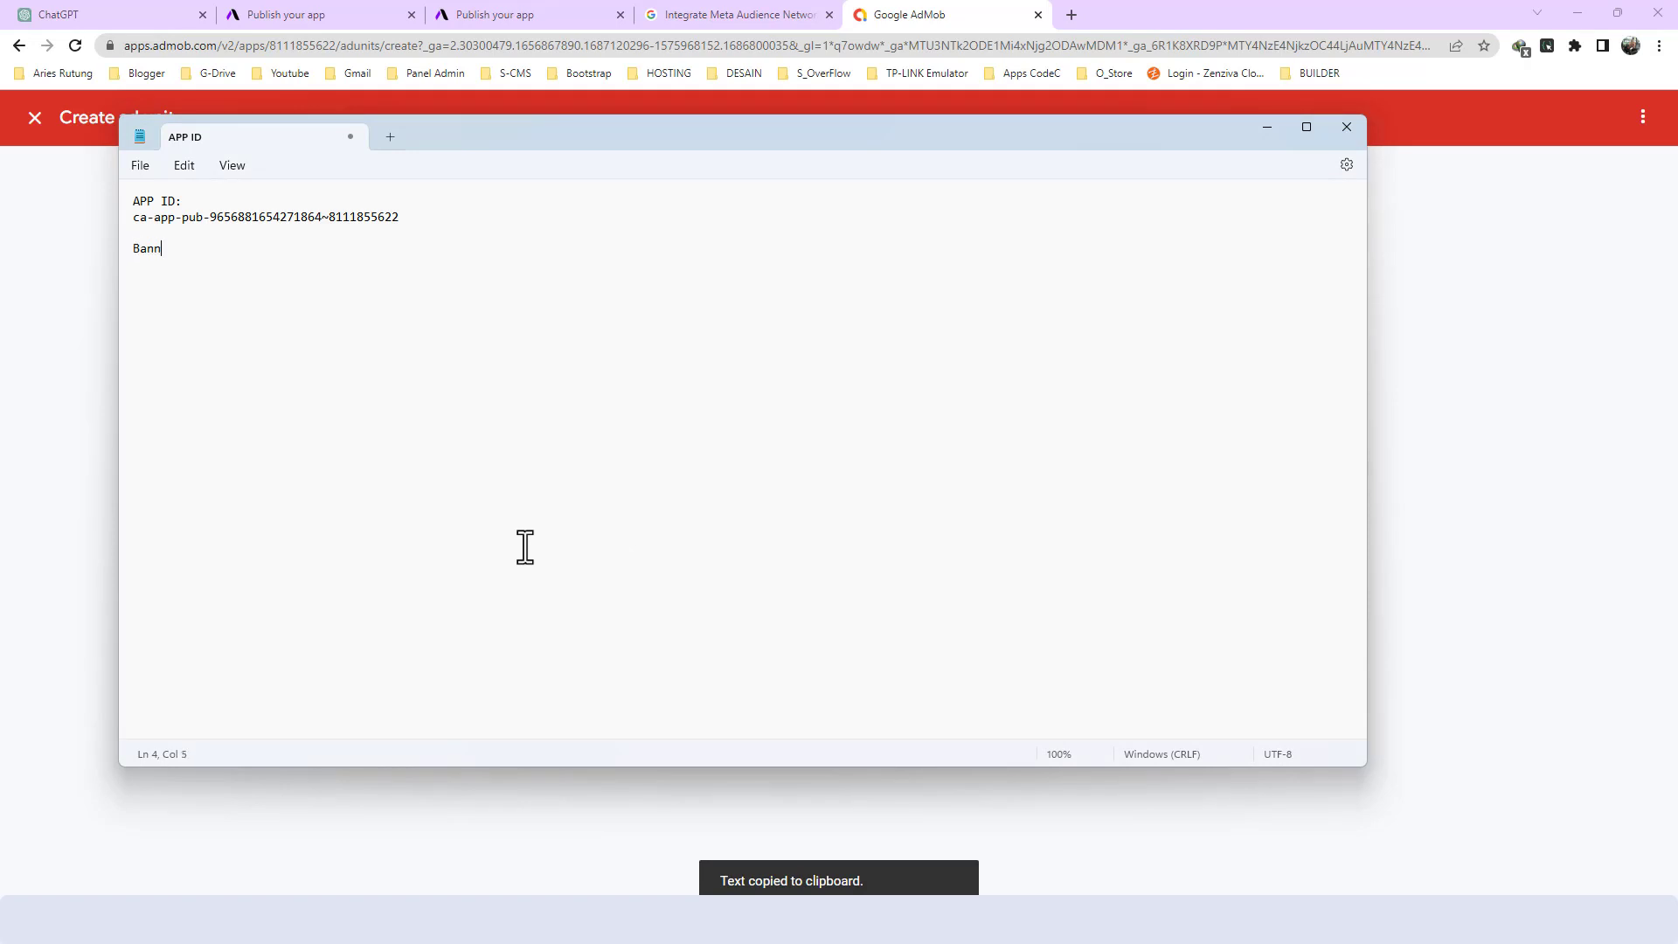
pyautogui.write('ID:')
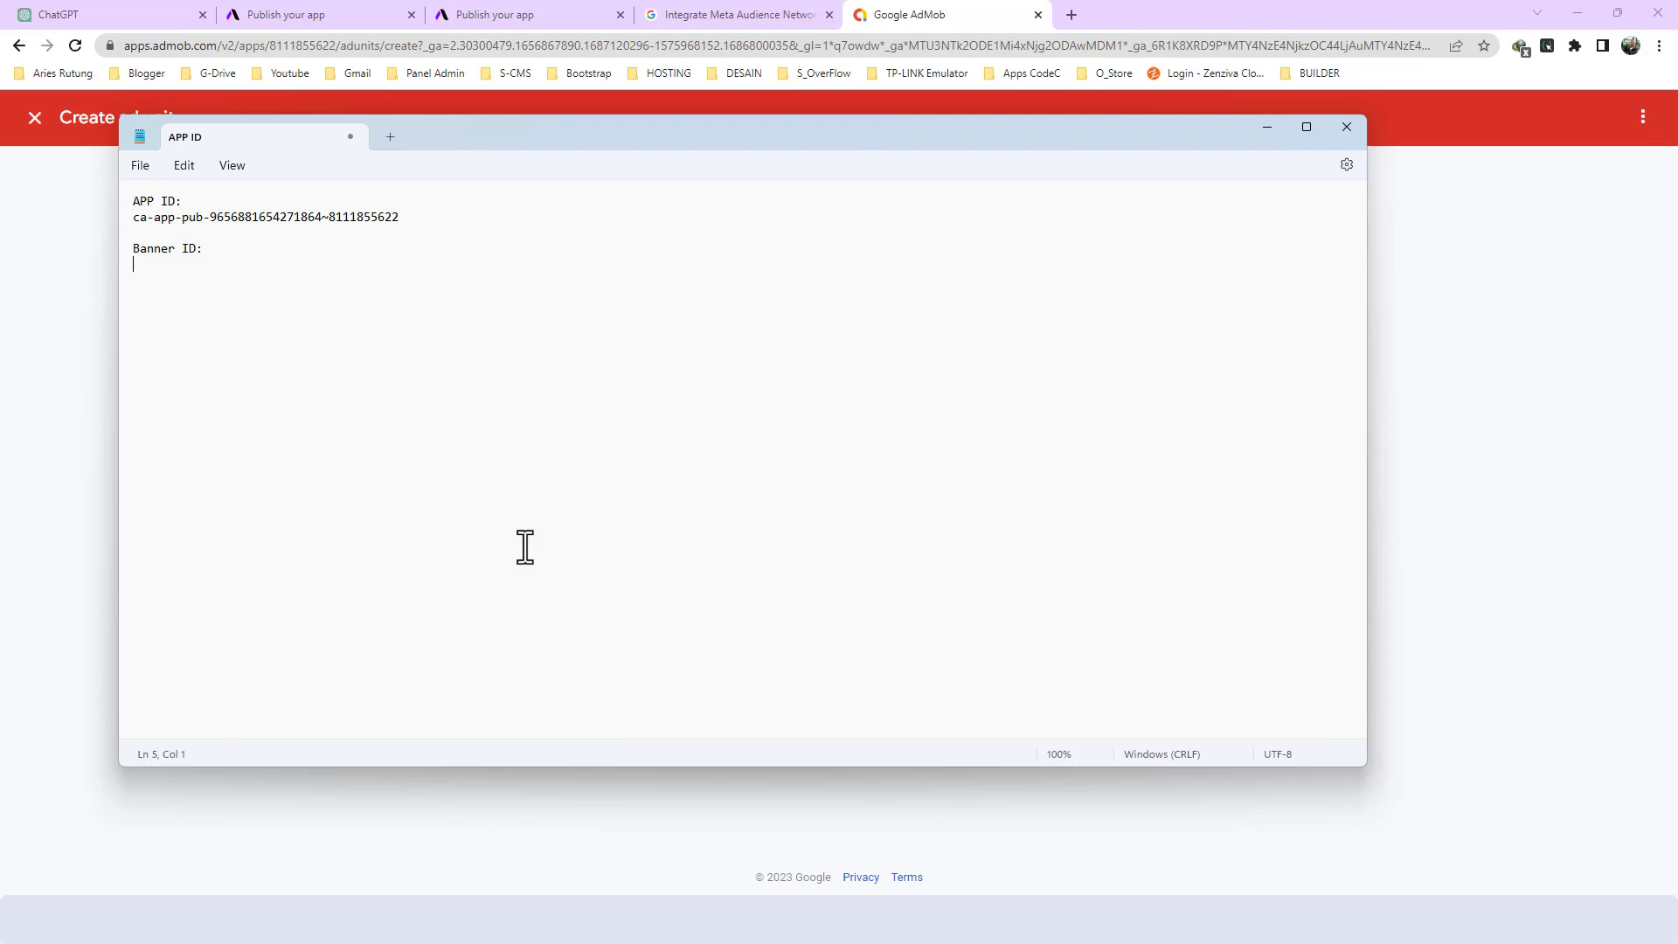
pyautogui.hotkey('ctrl', 'v')
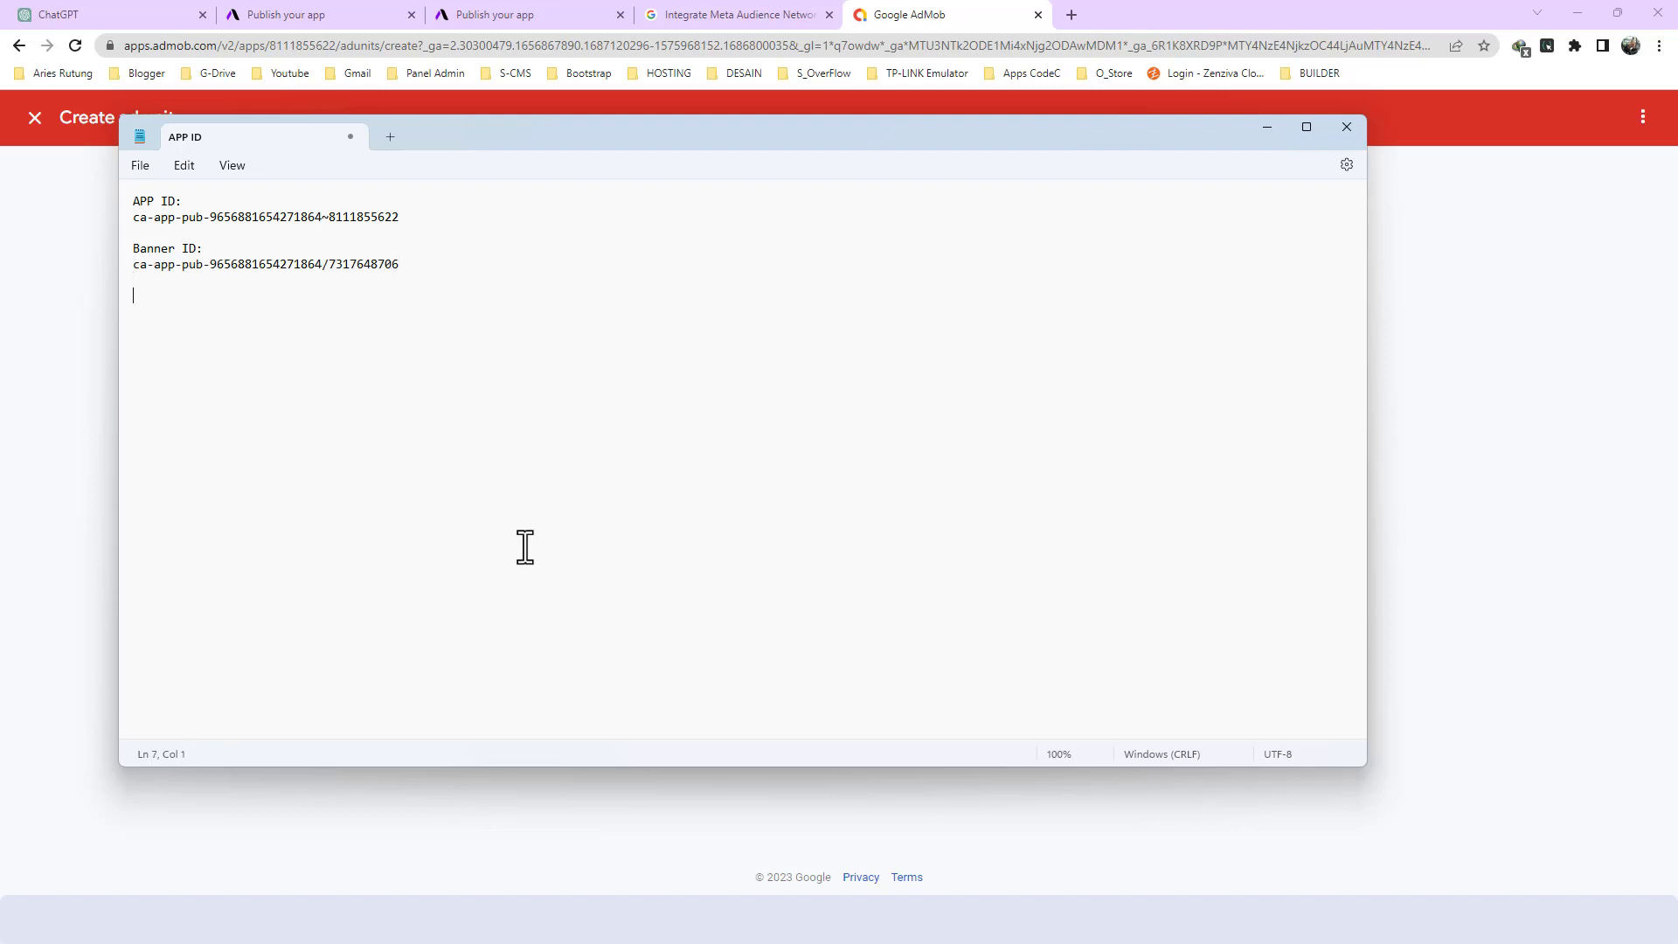
pyautogui.hotkey('alt', 'Tab')
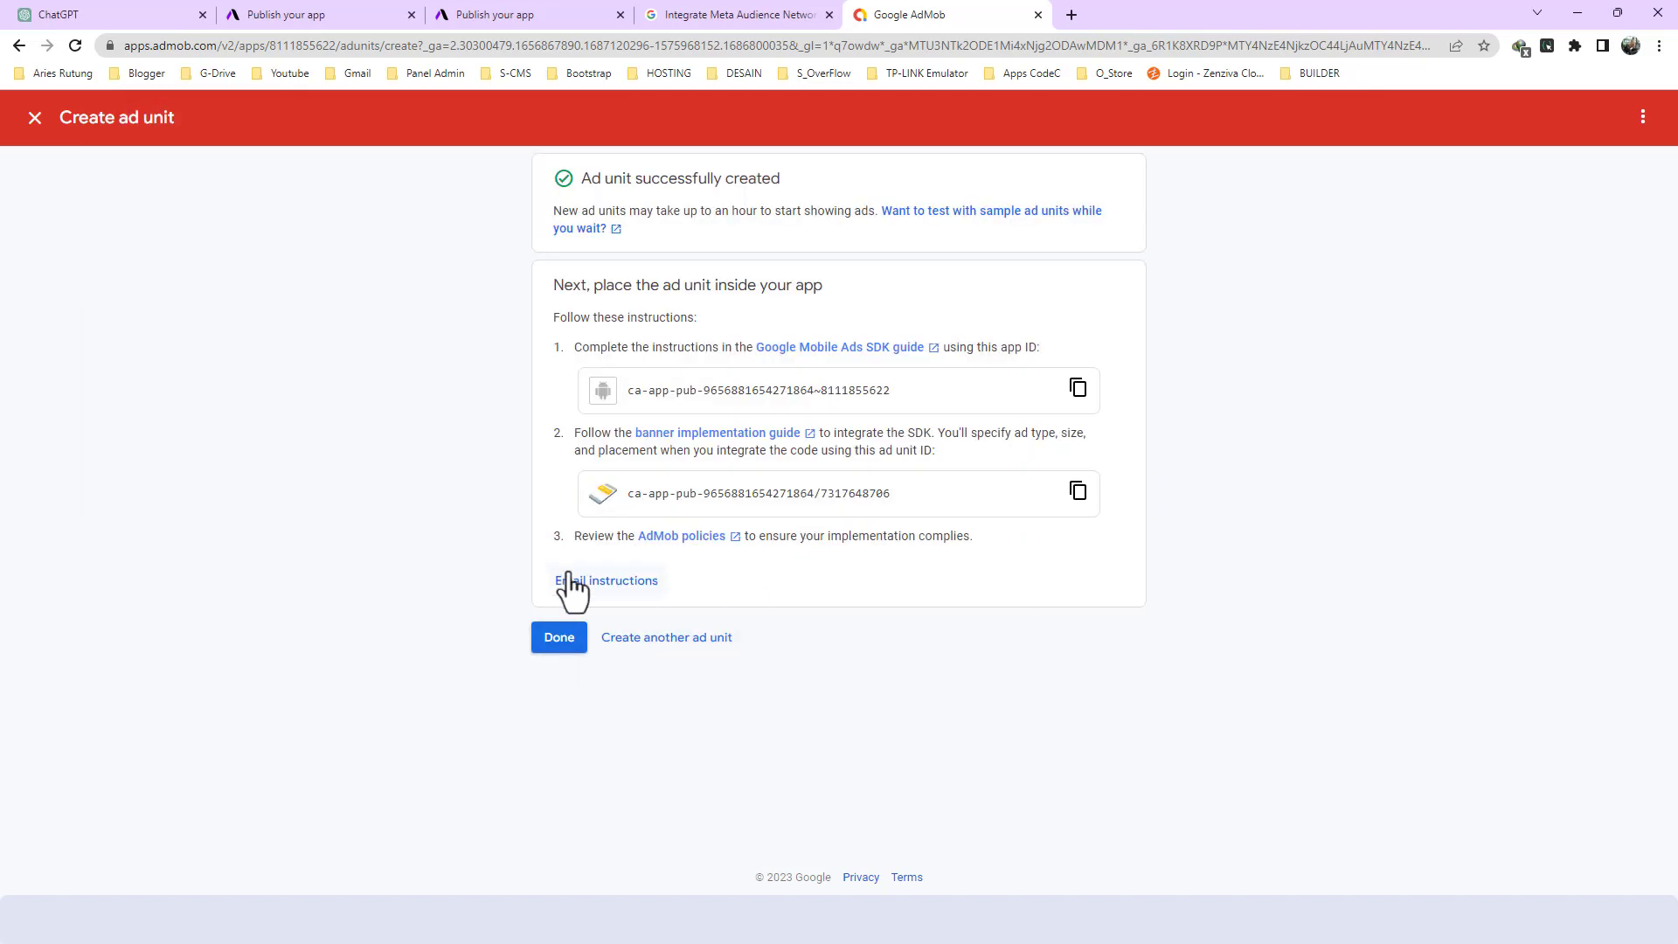
pyautogui.click(559, 638)
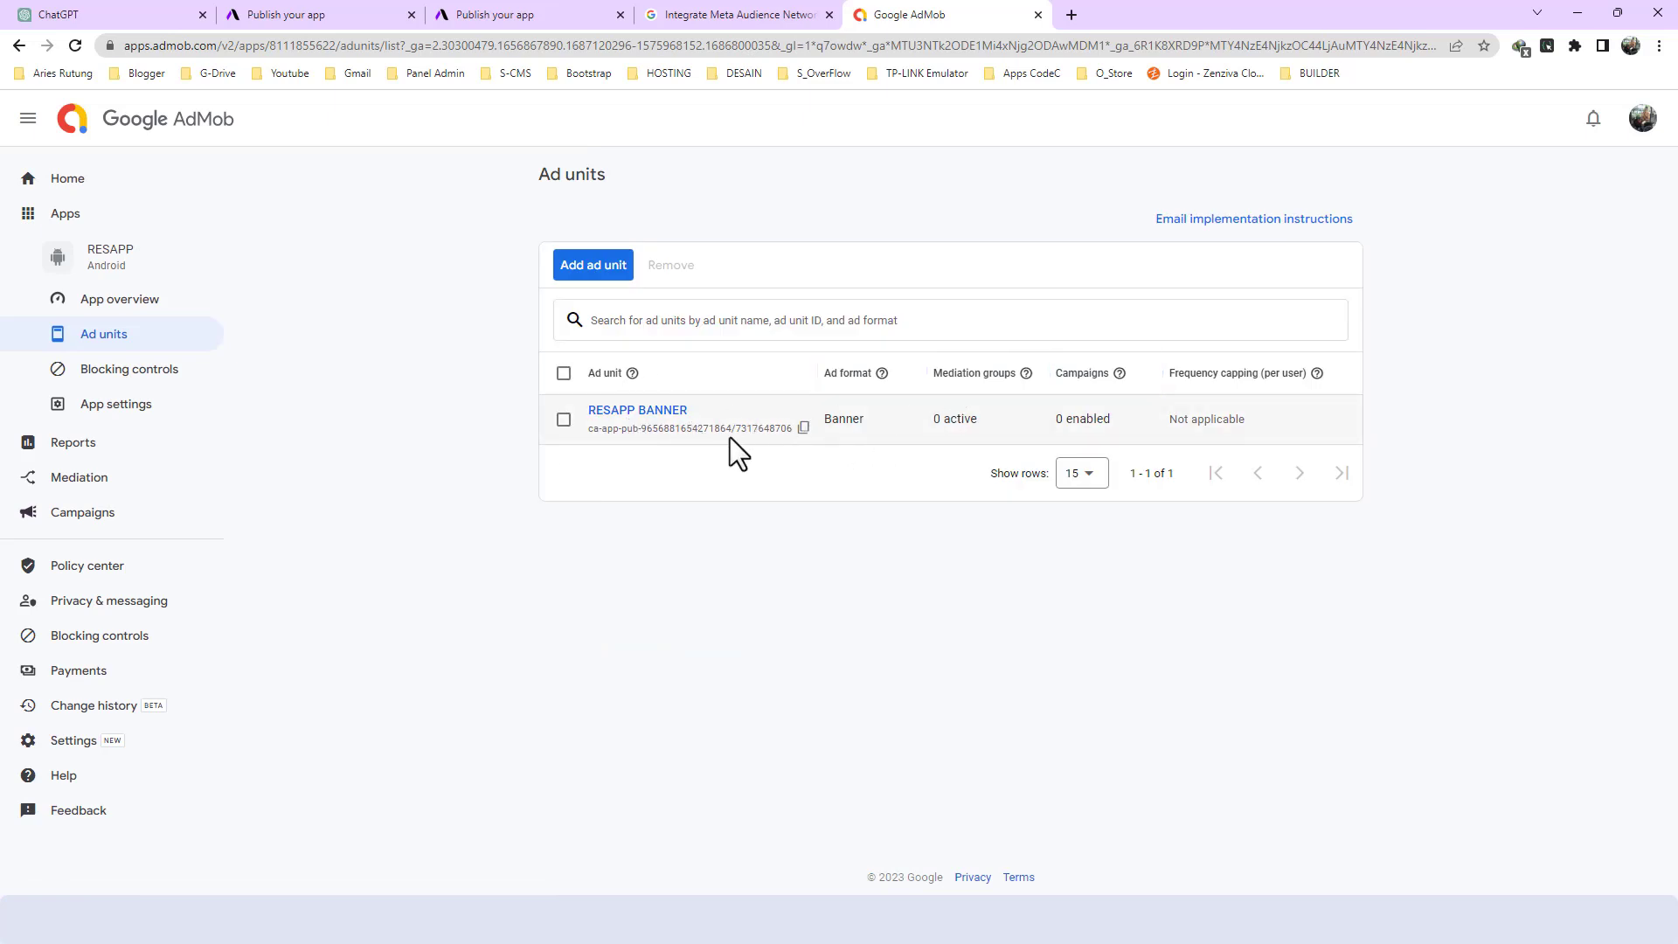
# - Create an Interstitial ad unit named RESAPP INTERS for the RESAPP app
pyautogui.click(610, 272)
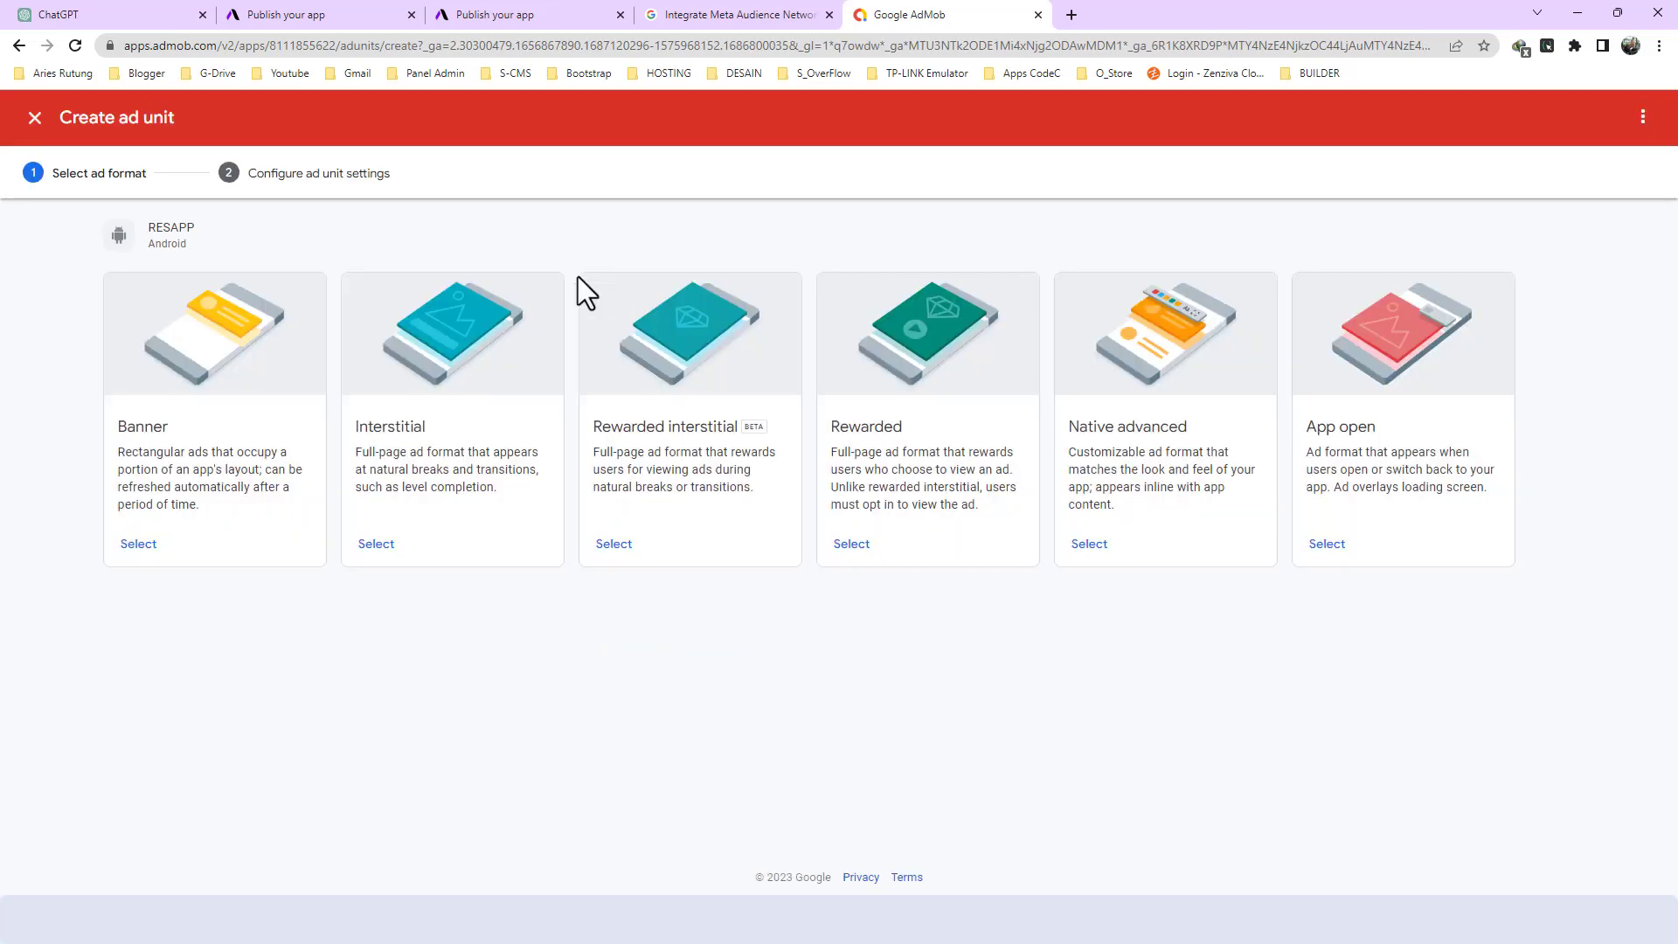
pyautogui.click(376, 544)
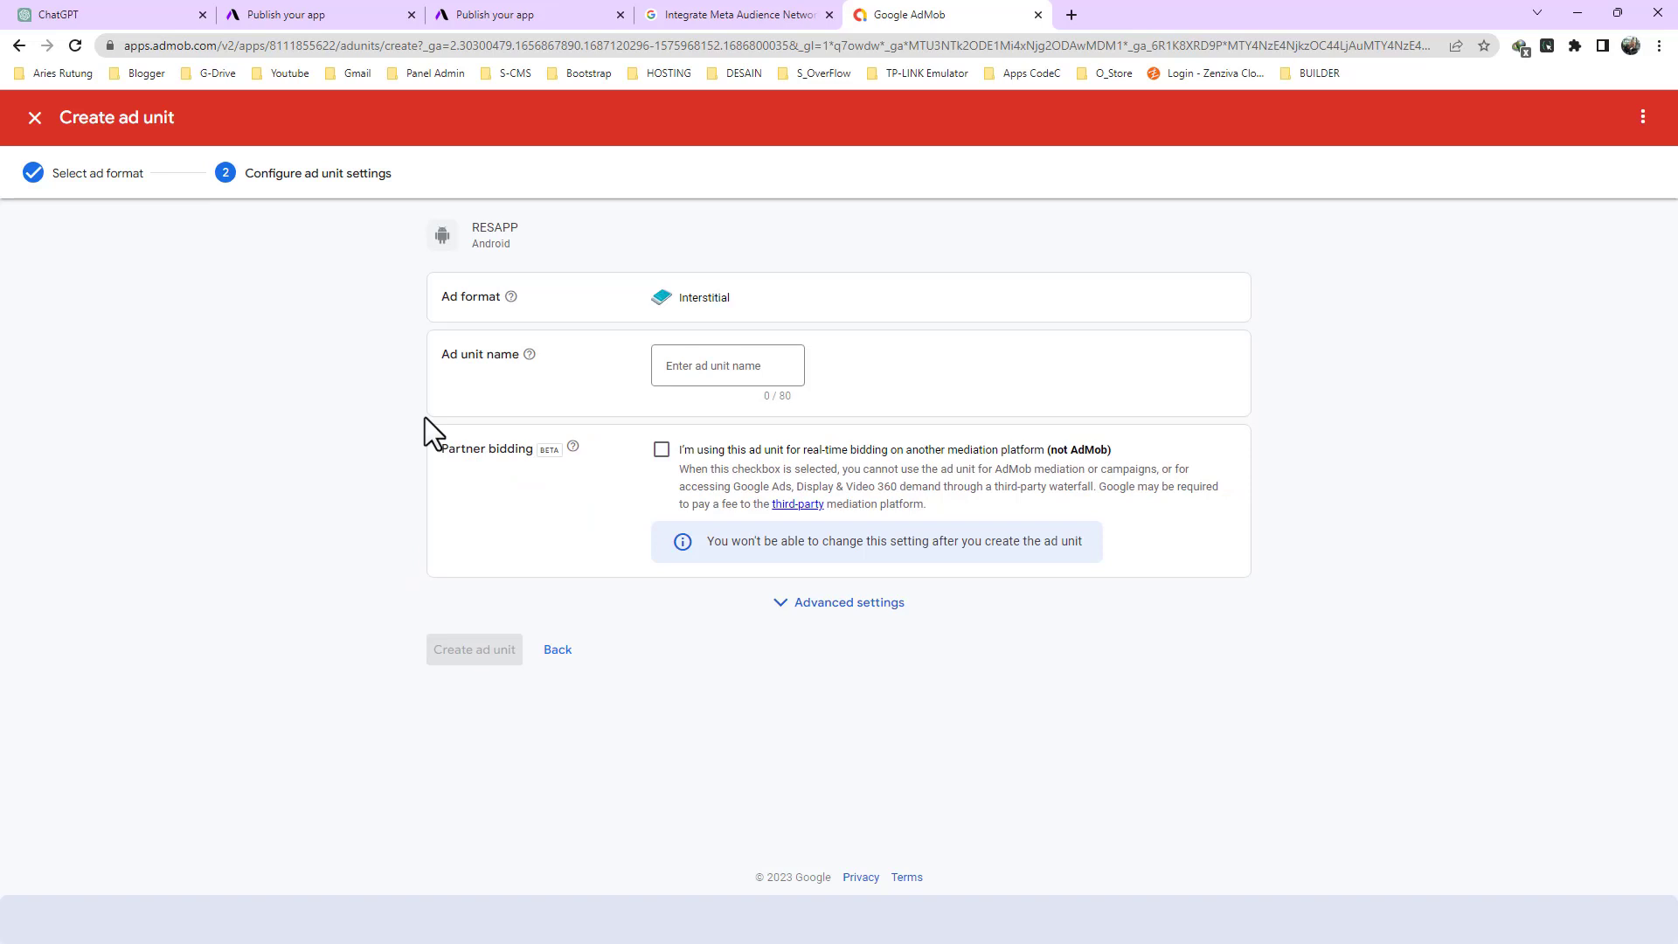
pyautogui.click(667, 363)
pyautogui.press('super+v')
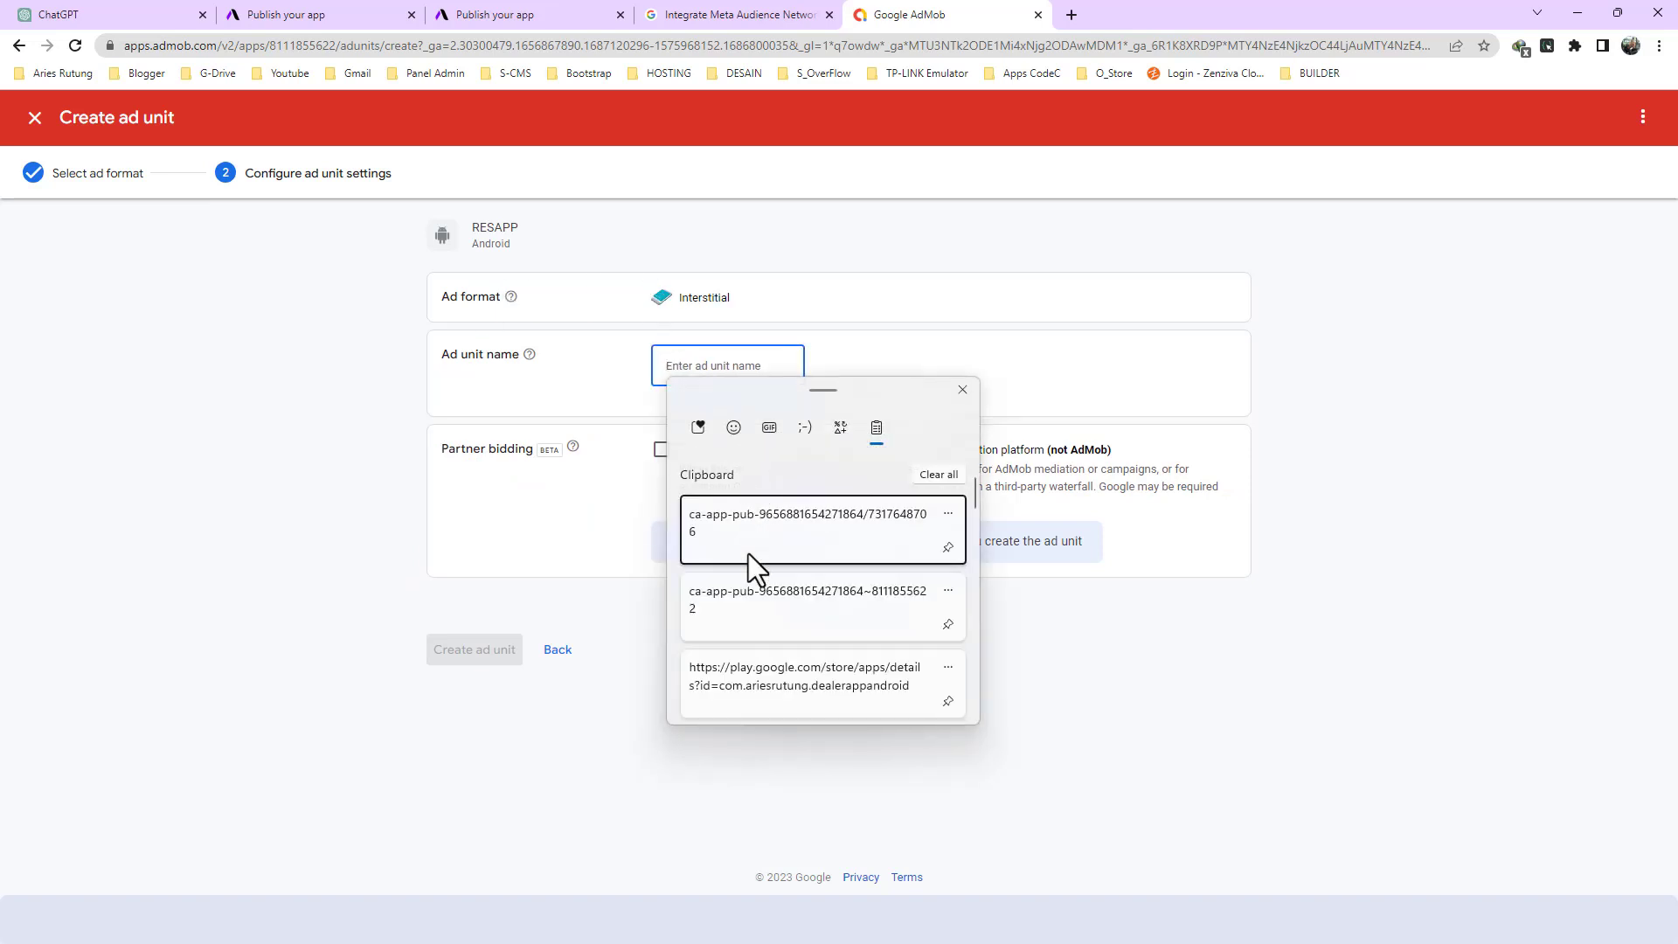
pyautogui.scroll(-2, 720, 635)
pyautogui.click(721, 586)
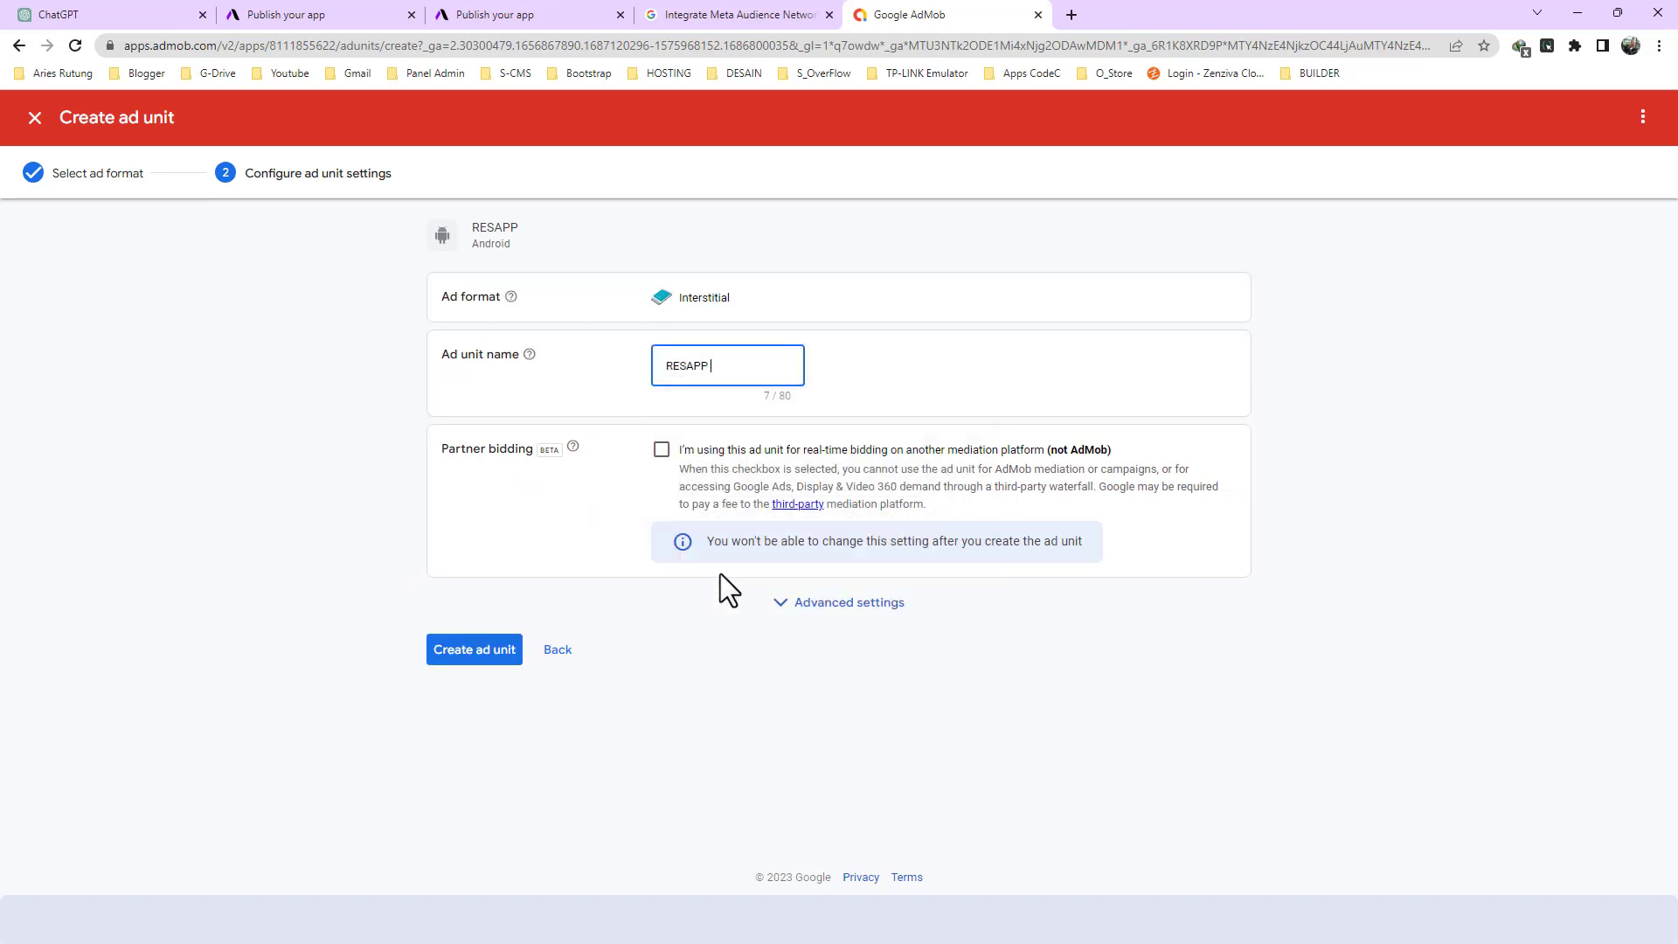
pyautogui.write('INTERS')
pyautogui.click(490, 648)
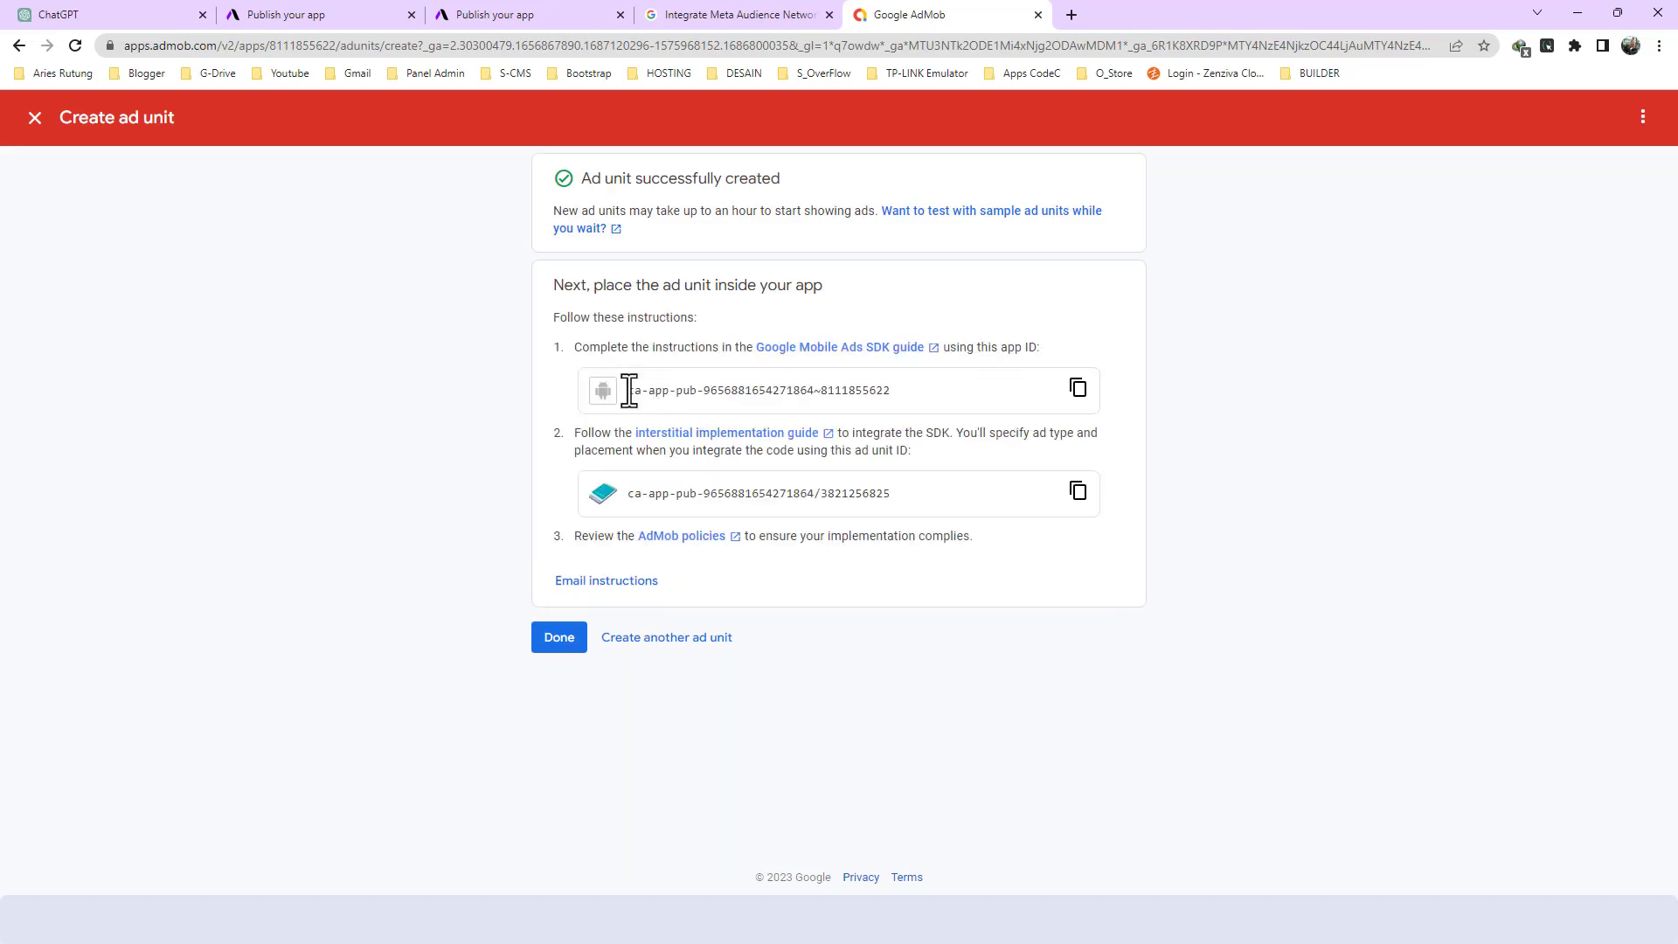
# - Copy the app ID from the interstitial instructions and add it to the Notepad note below the existing app ID
pyautogui.click(1078, 389)
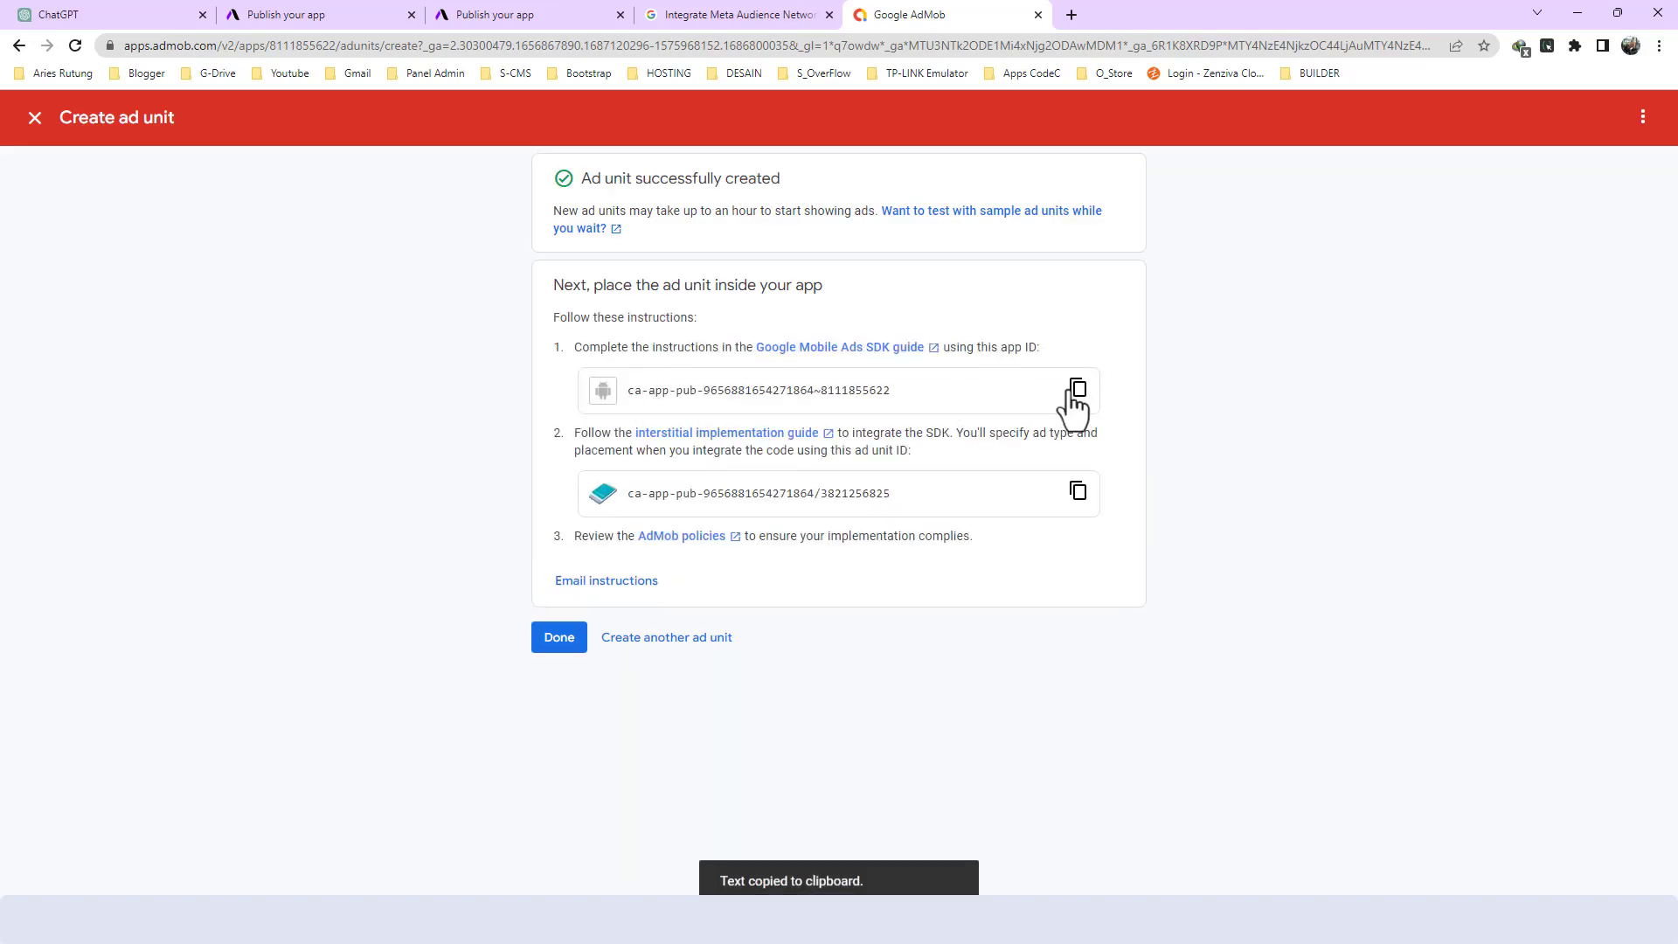
pyautogui.hotkey('alt', 'Tab')
pyautogui.click(451, 218)
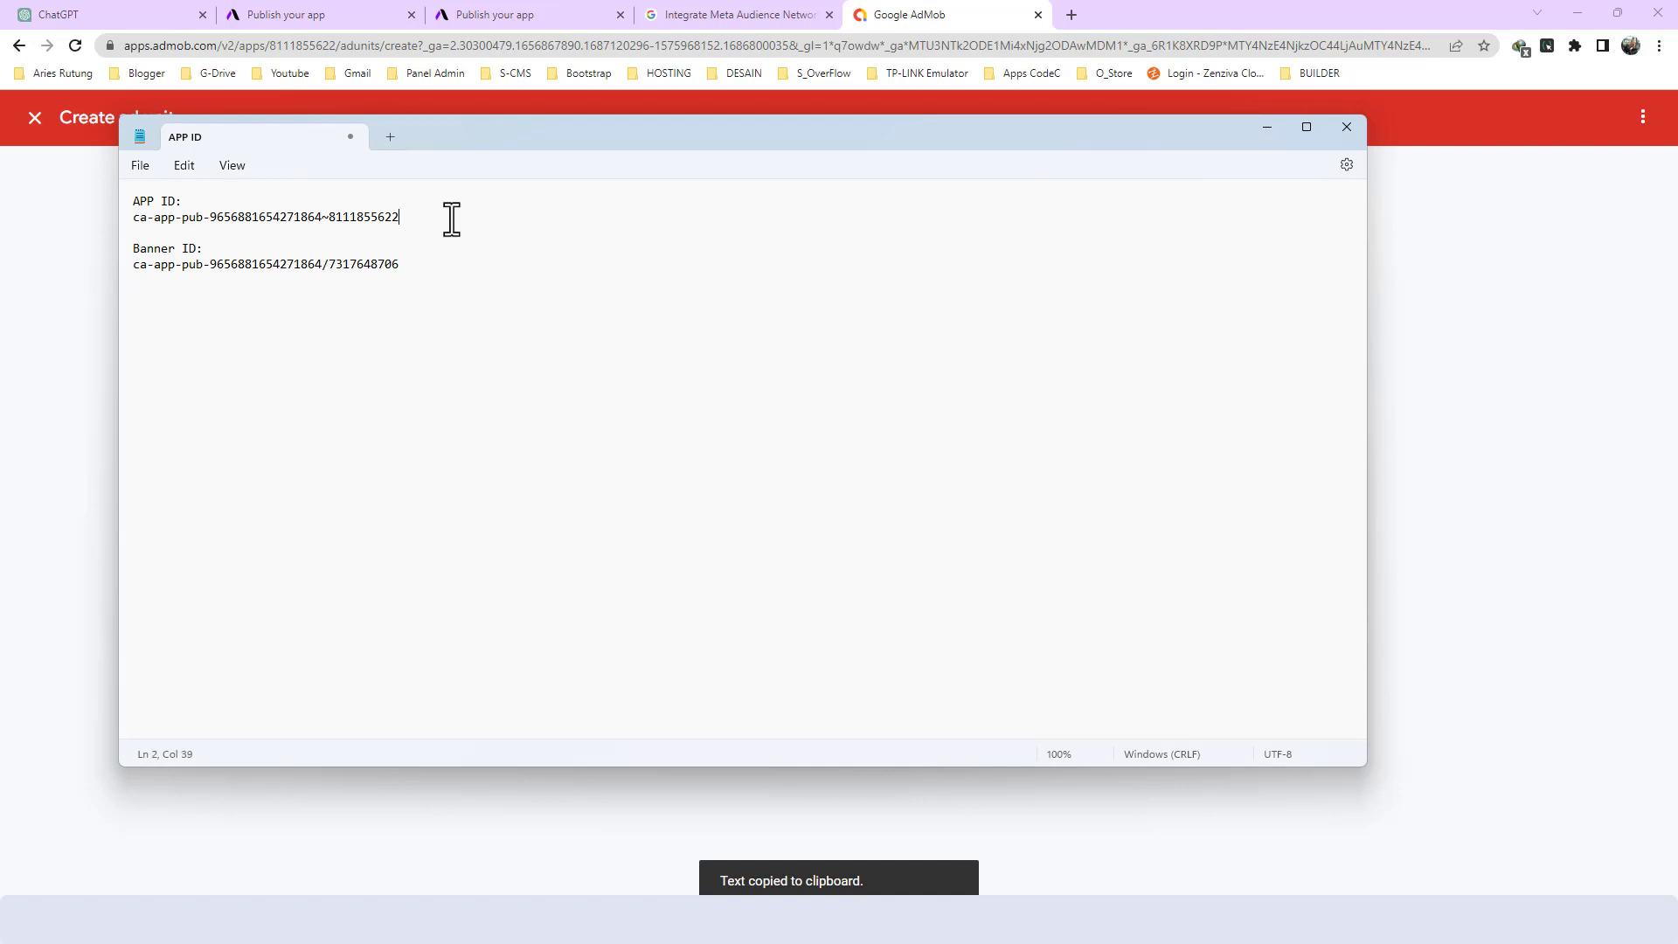
pyautogui.press('Return')
pyautogui.hotkey('ctrl', 'v')
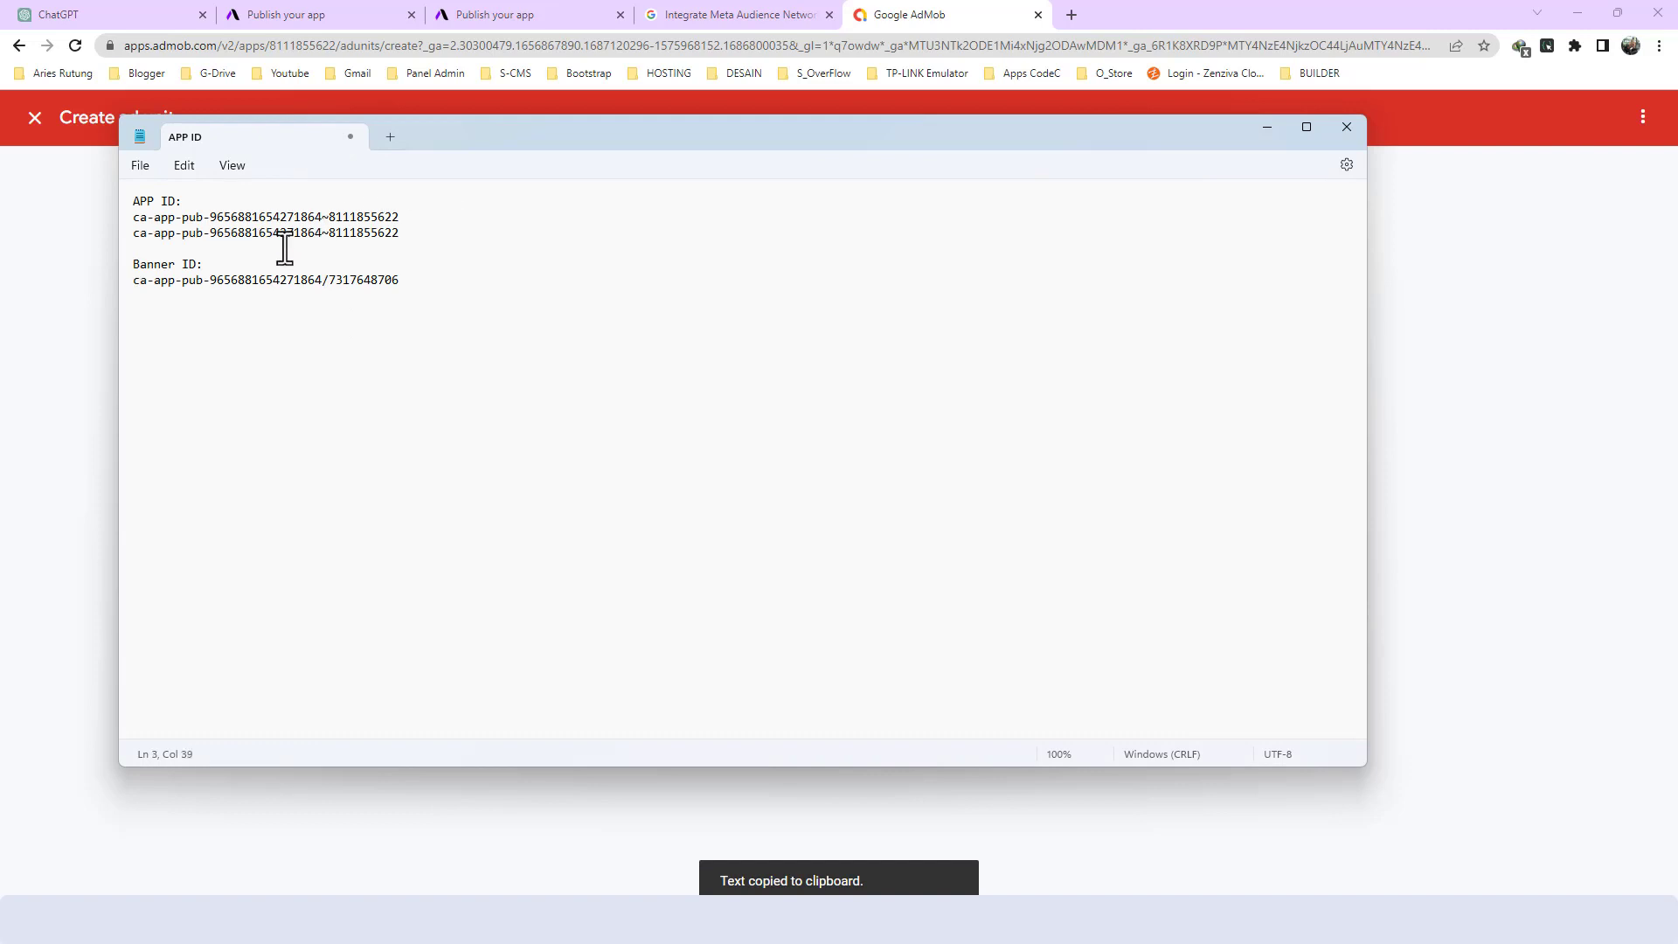
# - Record the interstitial ad unit ID in the Notepad note under "Inters ID:" and finish the interstitial ad unit in AdMob
pyautogui.click(416, 279)
pyautogui.press('Return')
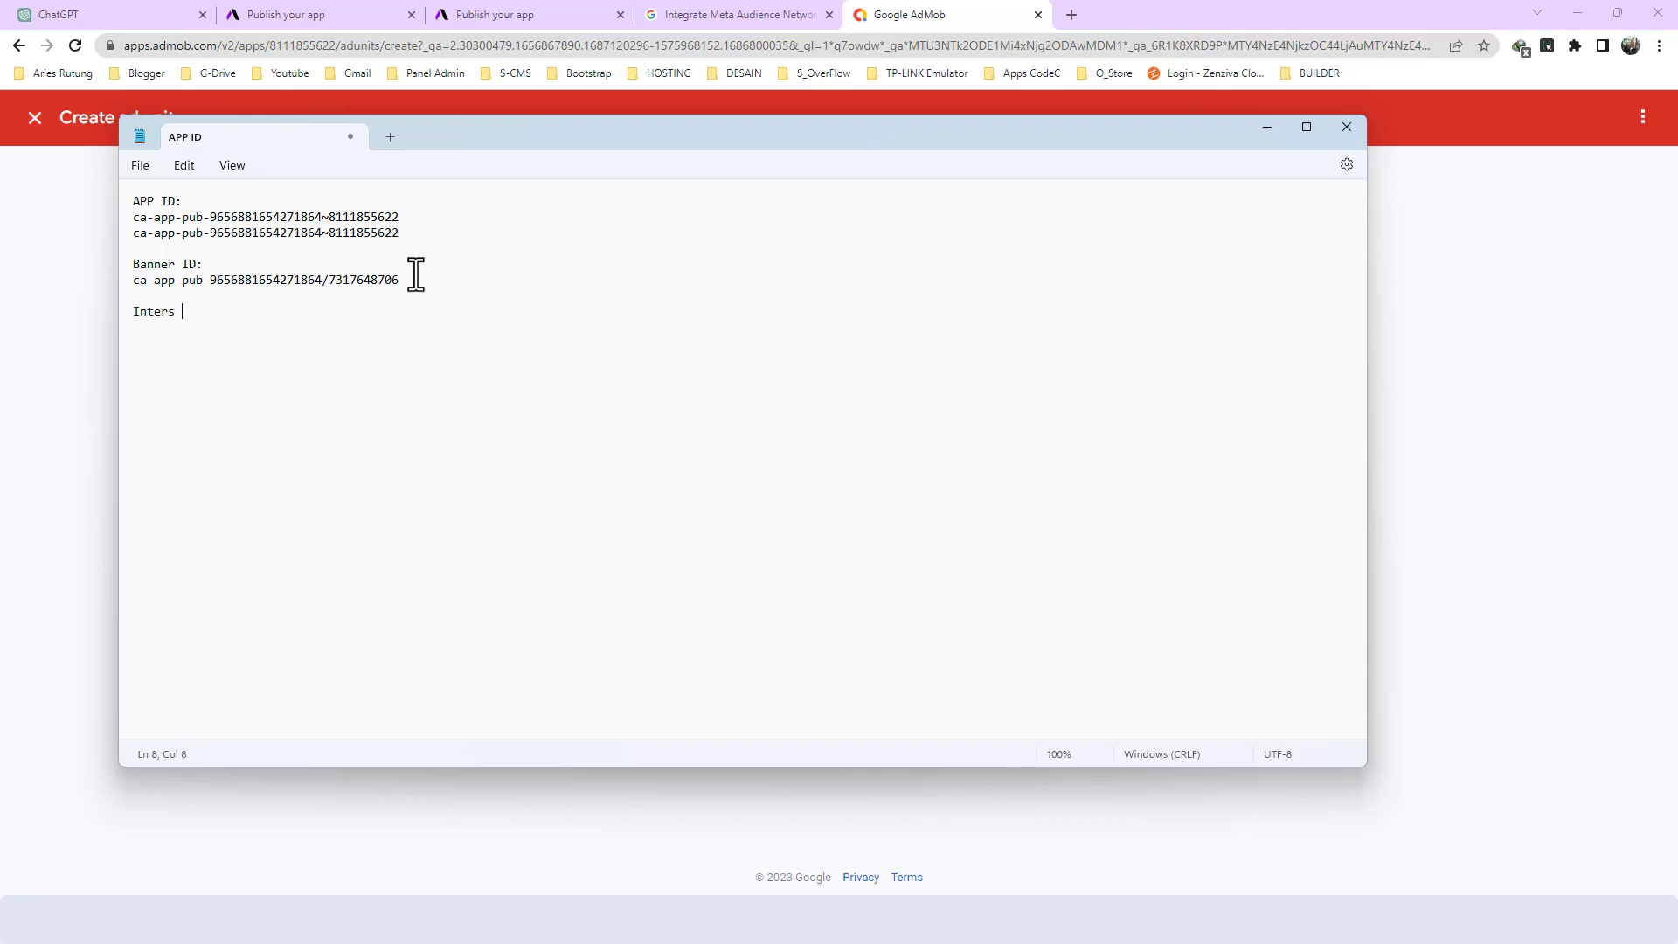
pyautogui.hotkey('alt', 'Tab')
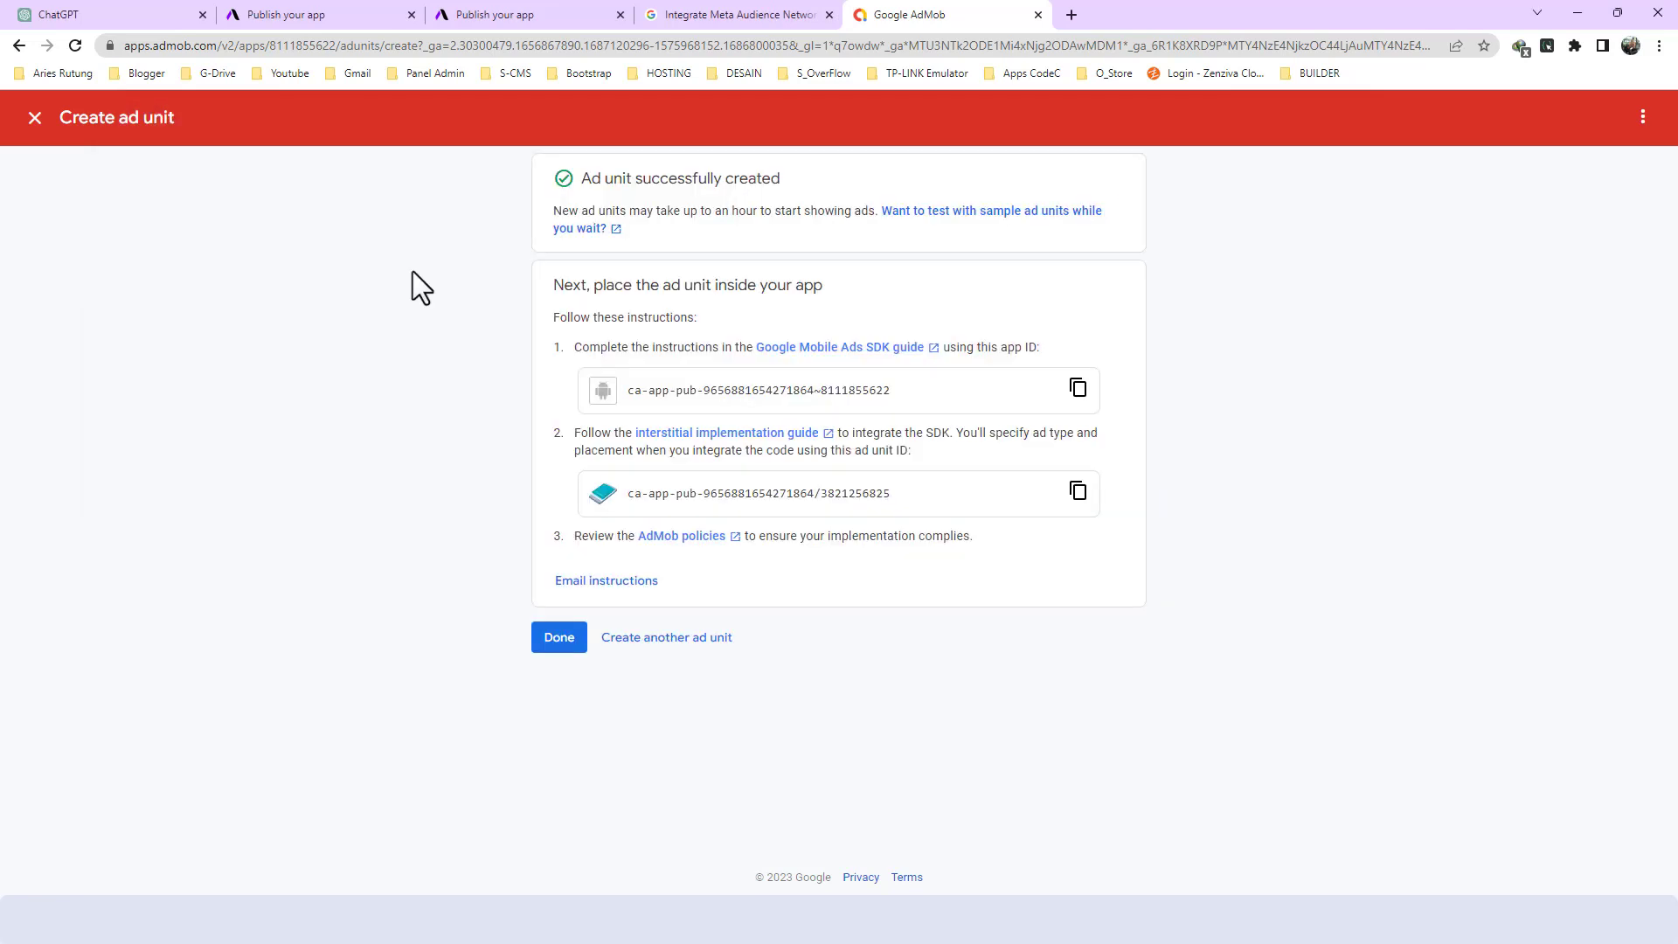
pyautogui.click(1078, 490)
pyautogui.hotkey('alt', 'Tab')
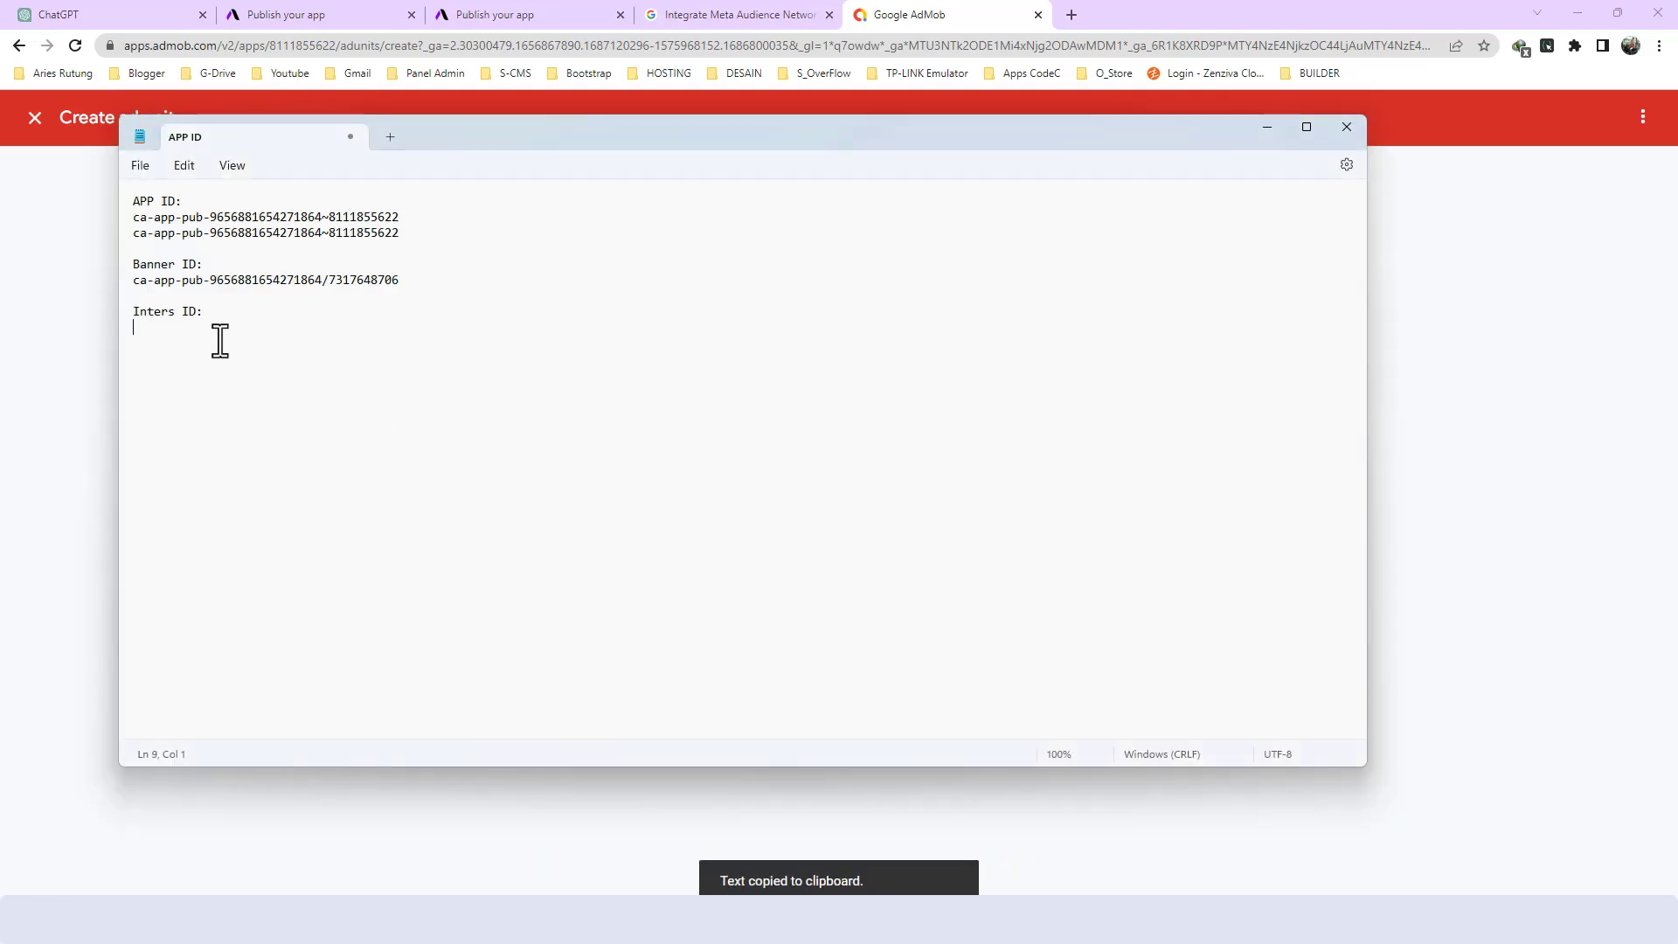
pyautogui.hotkey('ctrl', 'v')
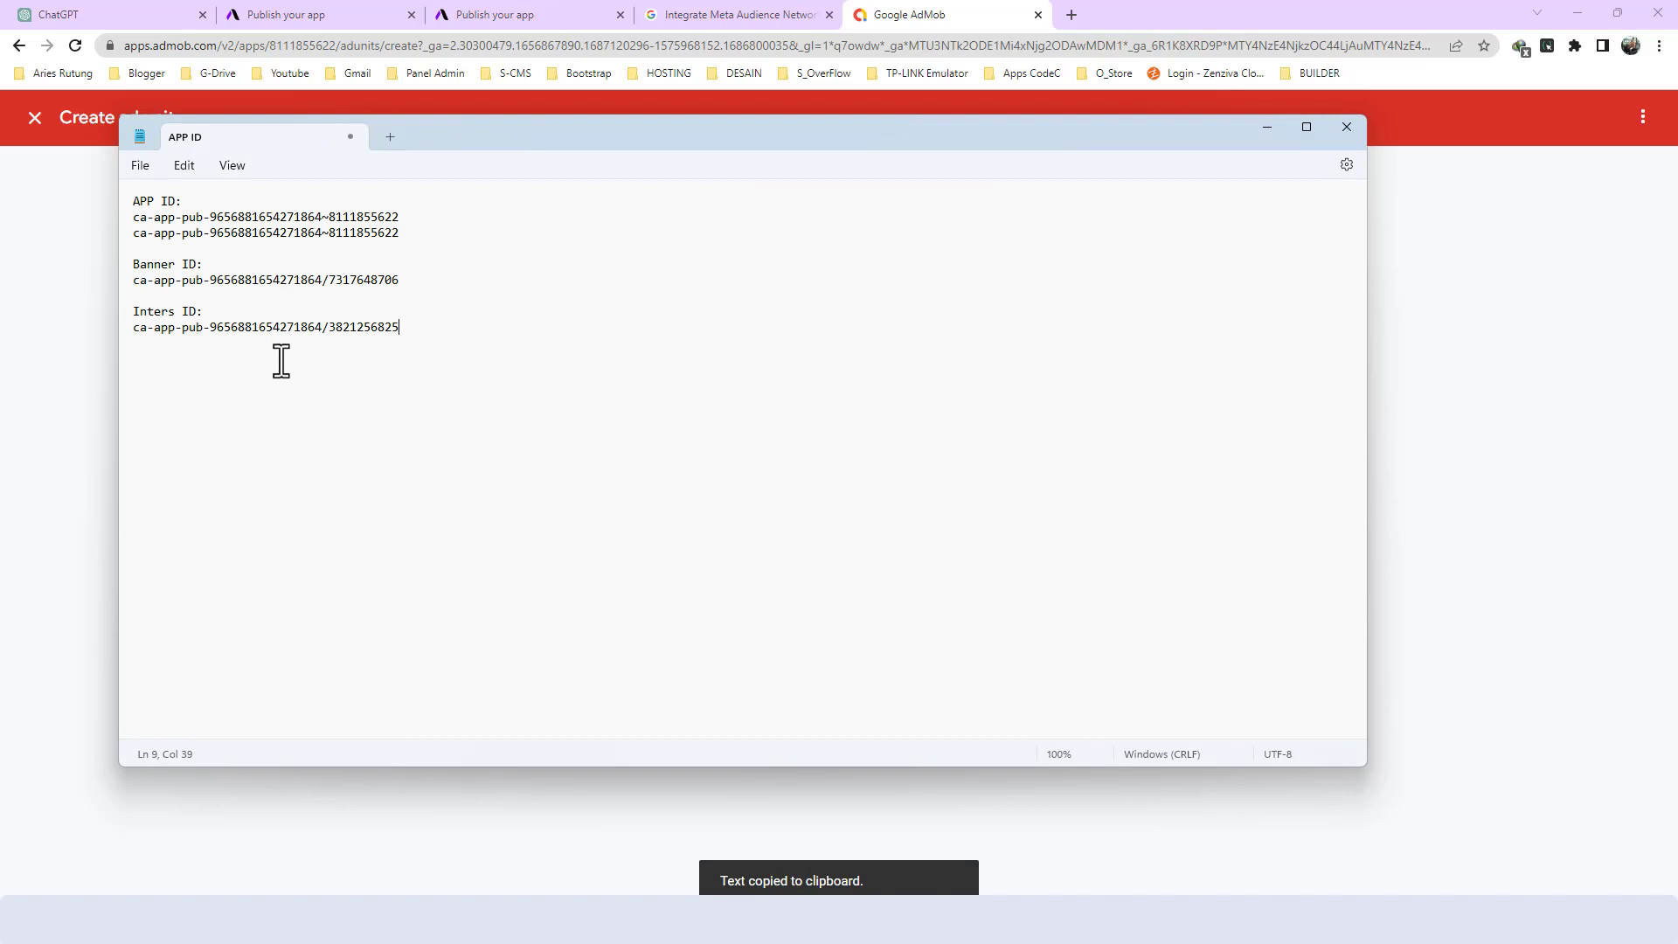
pyautogui.press('Return')
pyautogui.press('Return')
pyautogui.hotkey('alt', 'Tab')
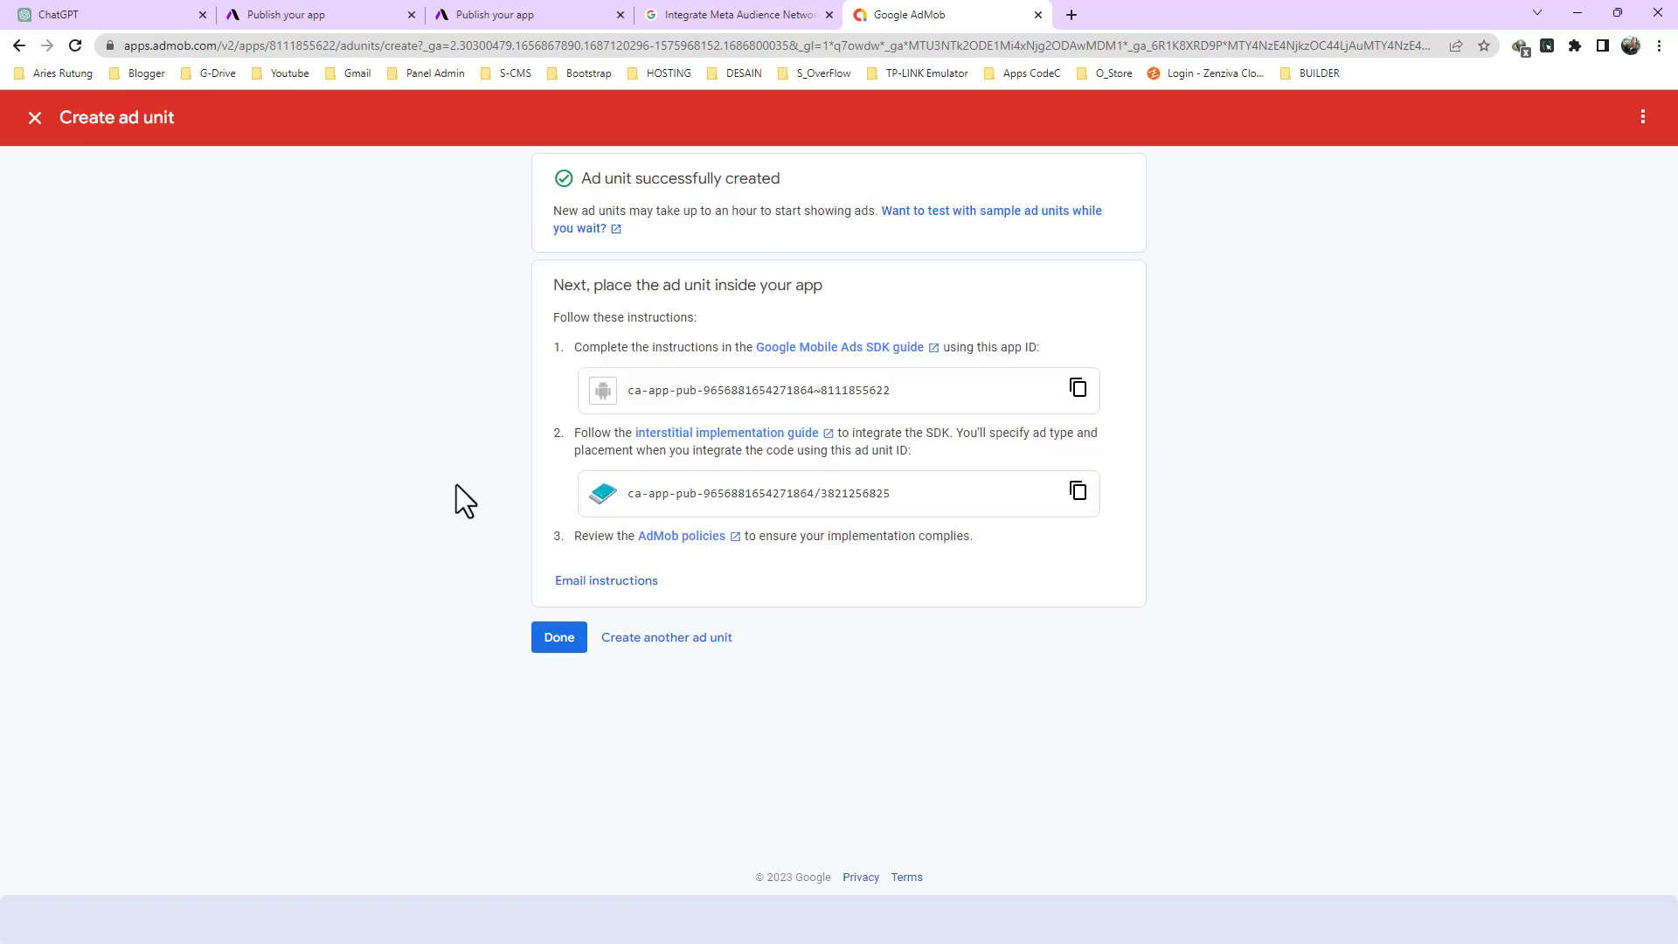
pyautogui.click(560, 638)
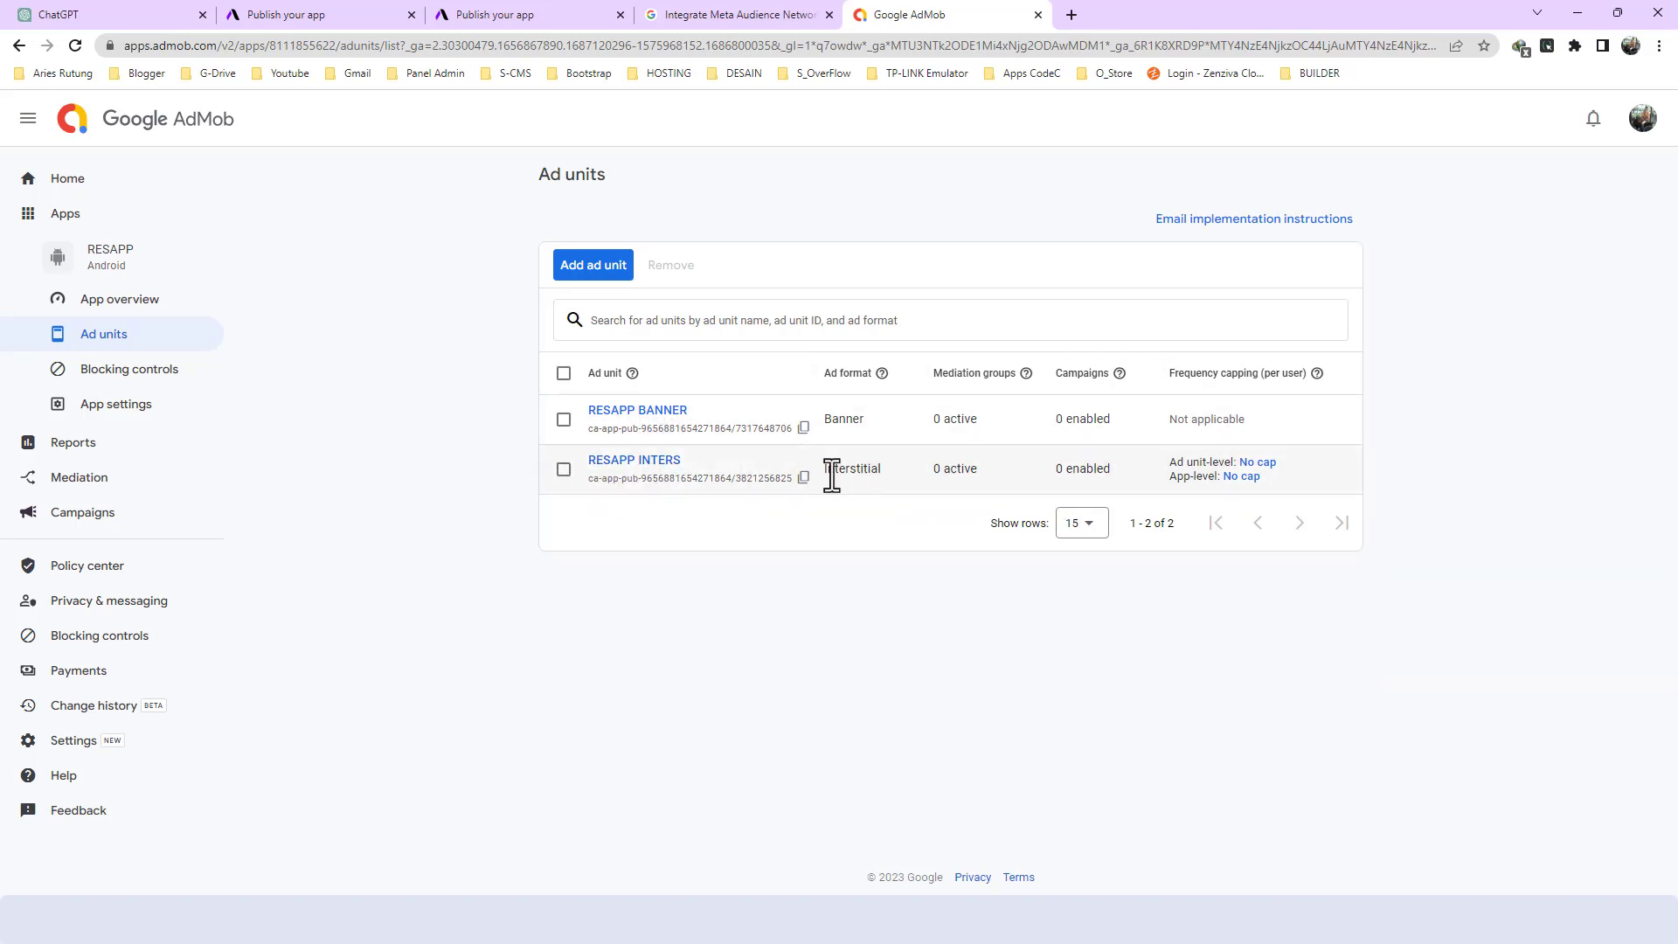
# - Review the Monetize Your App fields for AdMob IDs on the app builder's publication page
pyautogui.click(491, 12)
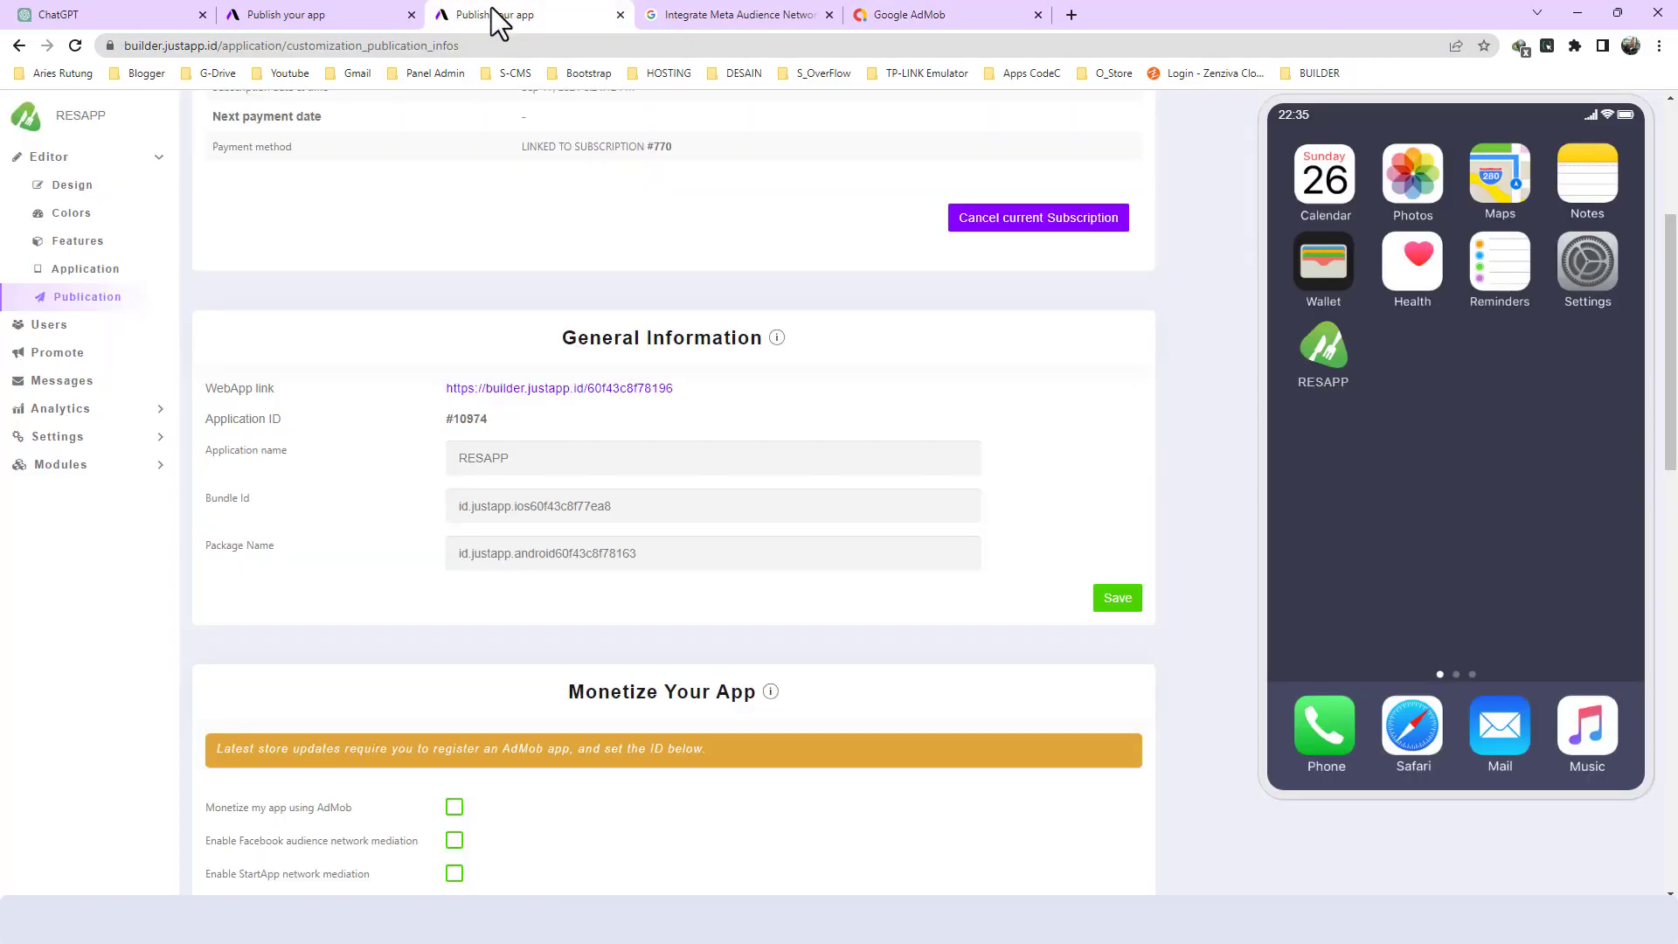
pyautogui.scroll(-8, 573, 610)
pyautogui.scroll(4, 652, 568)
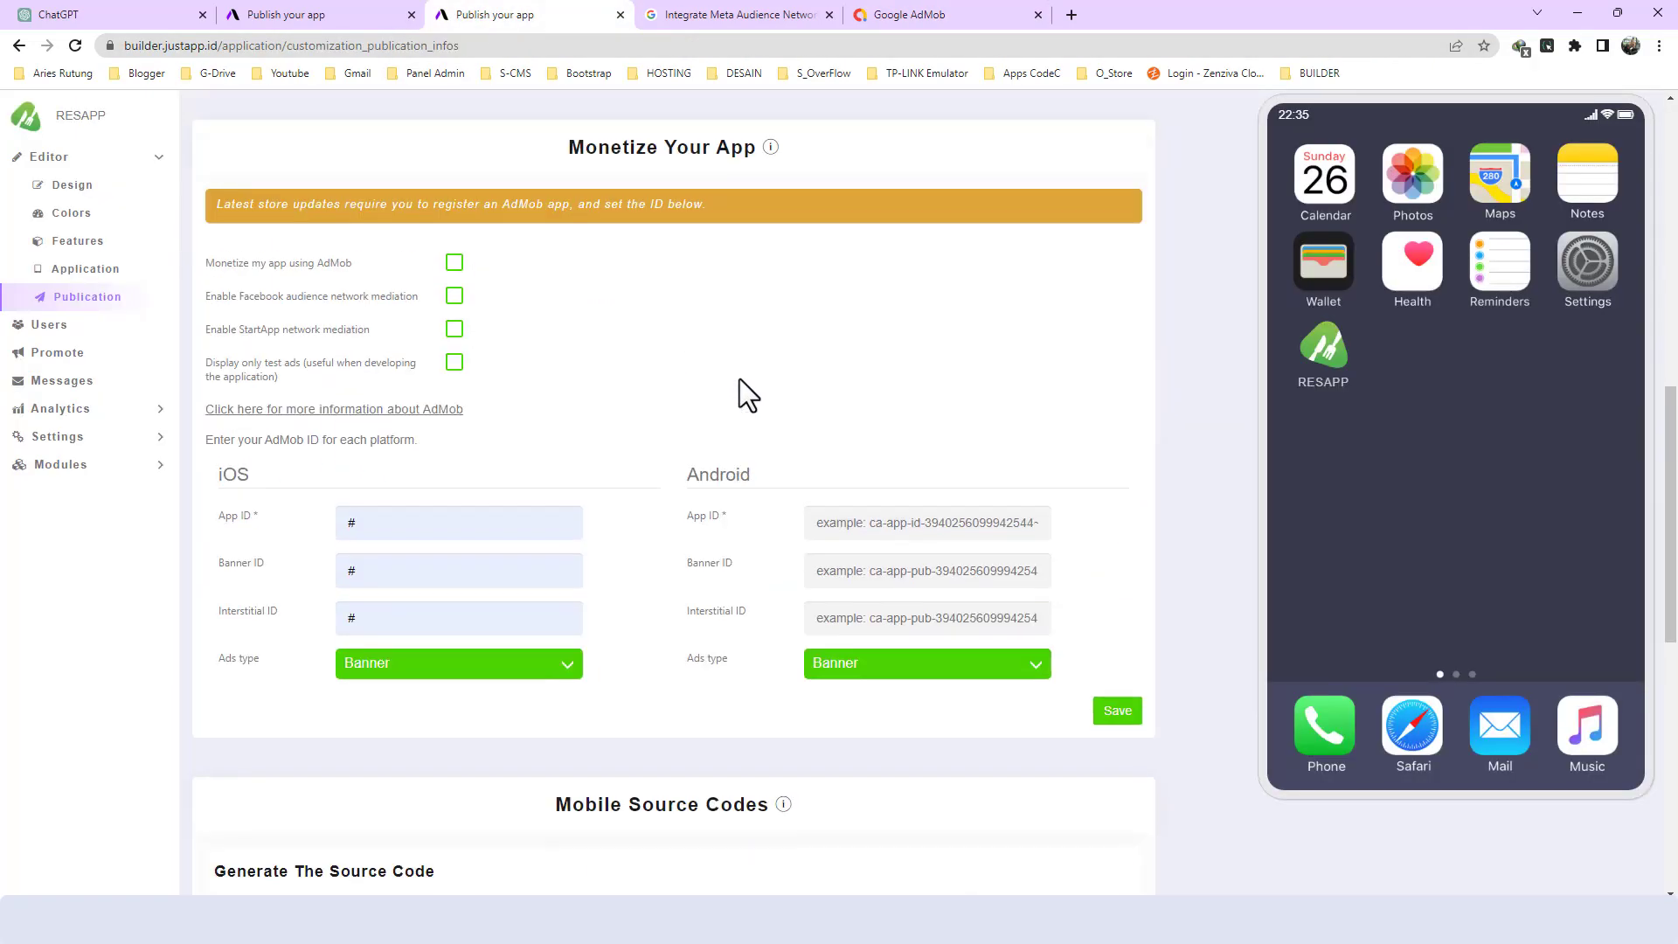
# - Switch to AdMob and start a new mediation group for the Banner ad format on the Android platform
pyautogui.click(909, 17)
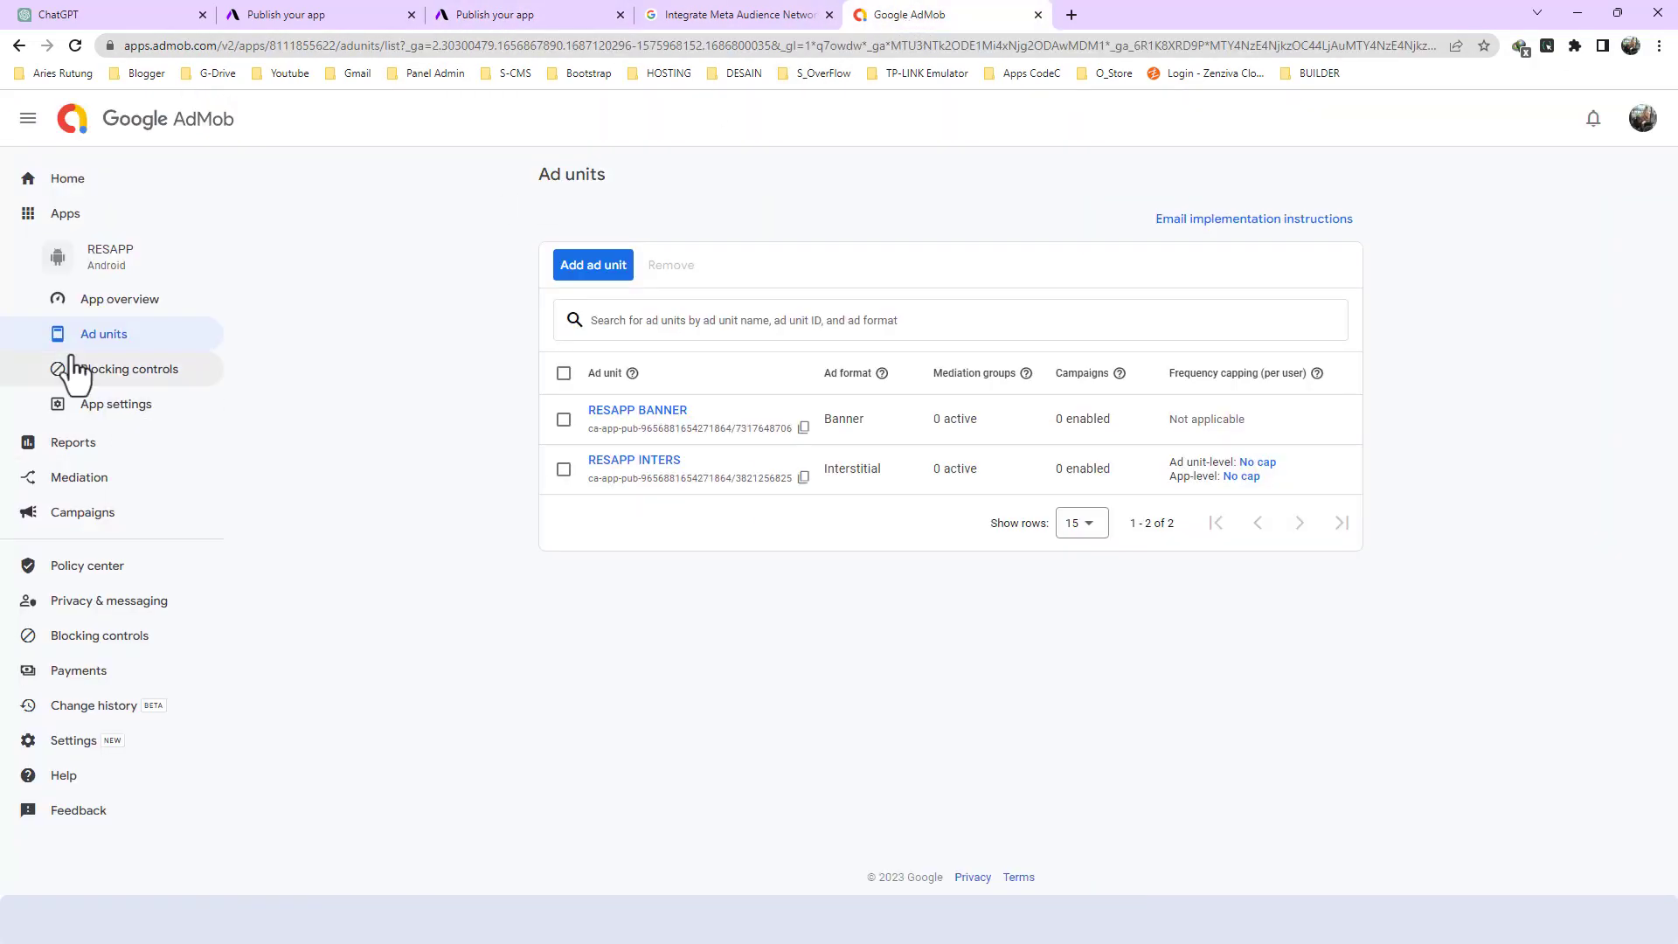
pyautogui.click(68, 479)
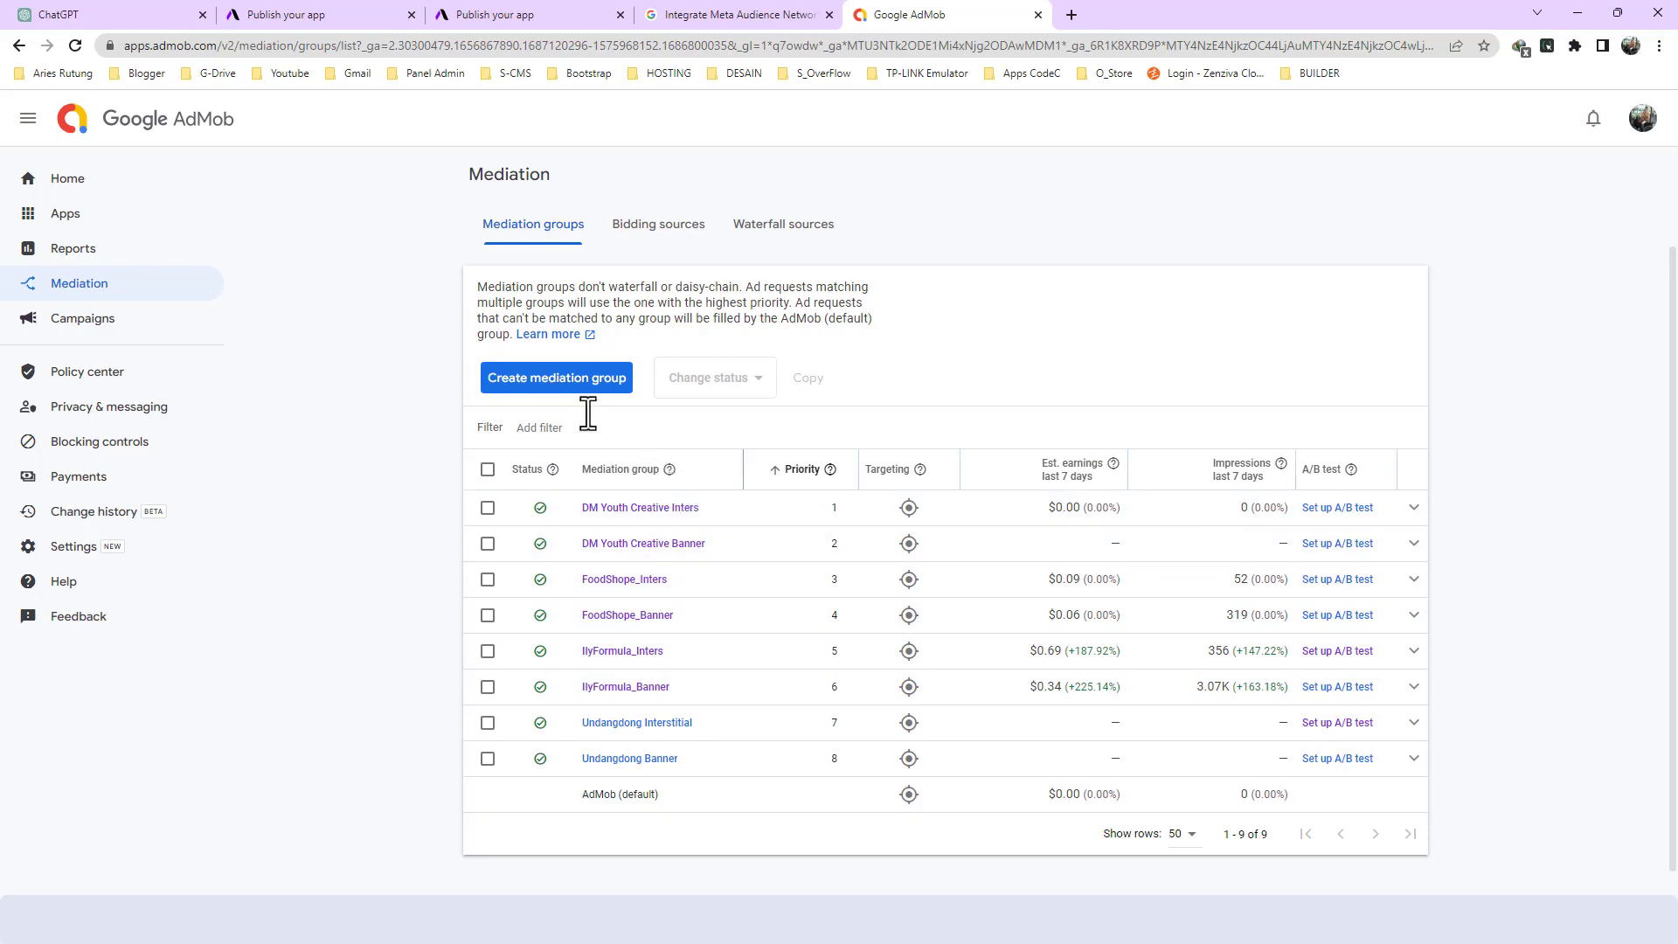
pyautogui.click(527, 385)
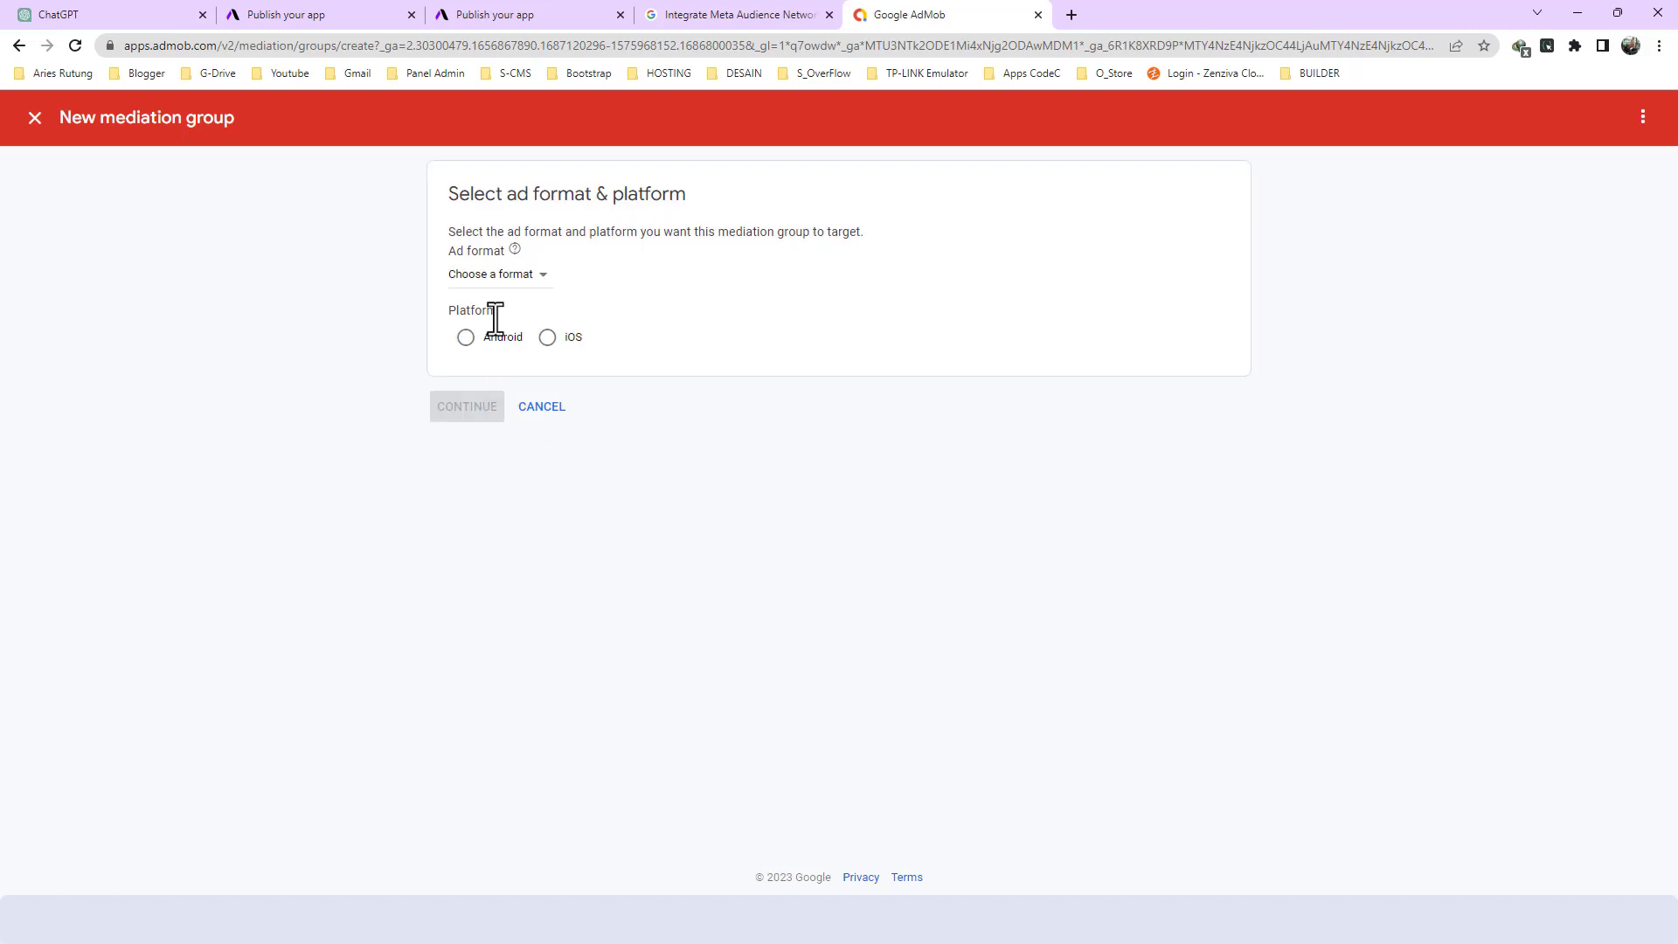
pyautogui.click(509, 283)
pyautogui.click(500, 296)
pyautogui.click(485, 339)
pyautogui.click(464, 409)
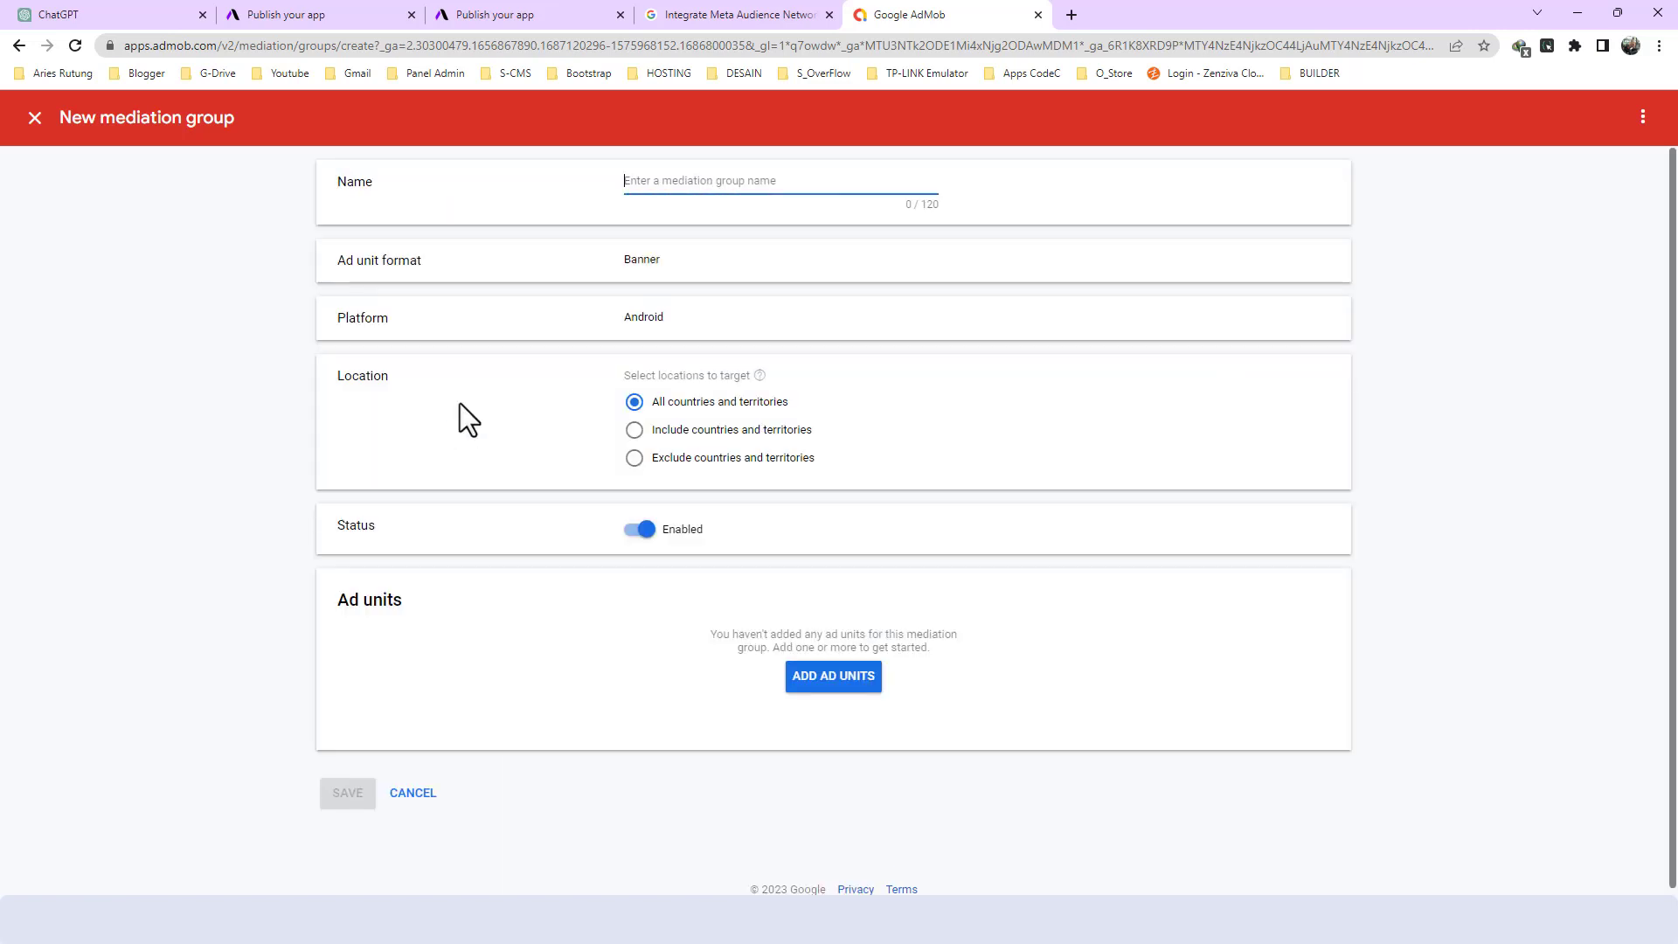
# - Name the new mediation group RESAPP BANNER, reusing the app name from the clipboard history
pyautogui.press('super+v')
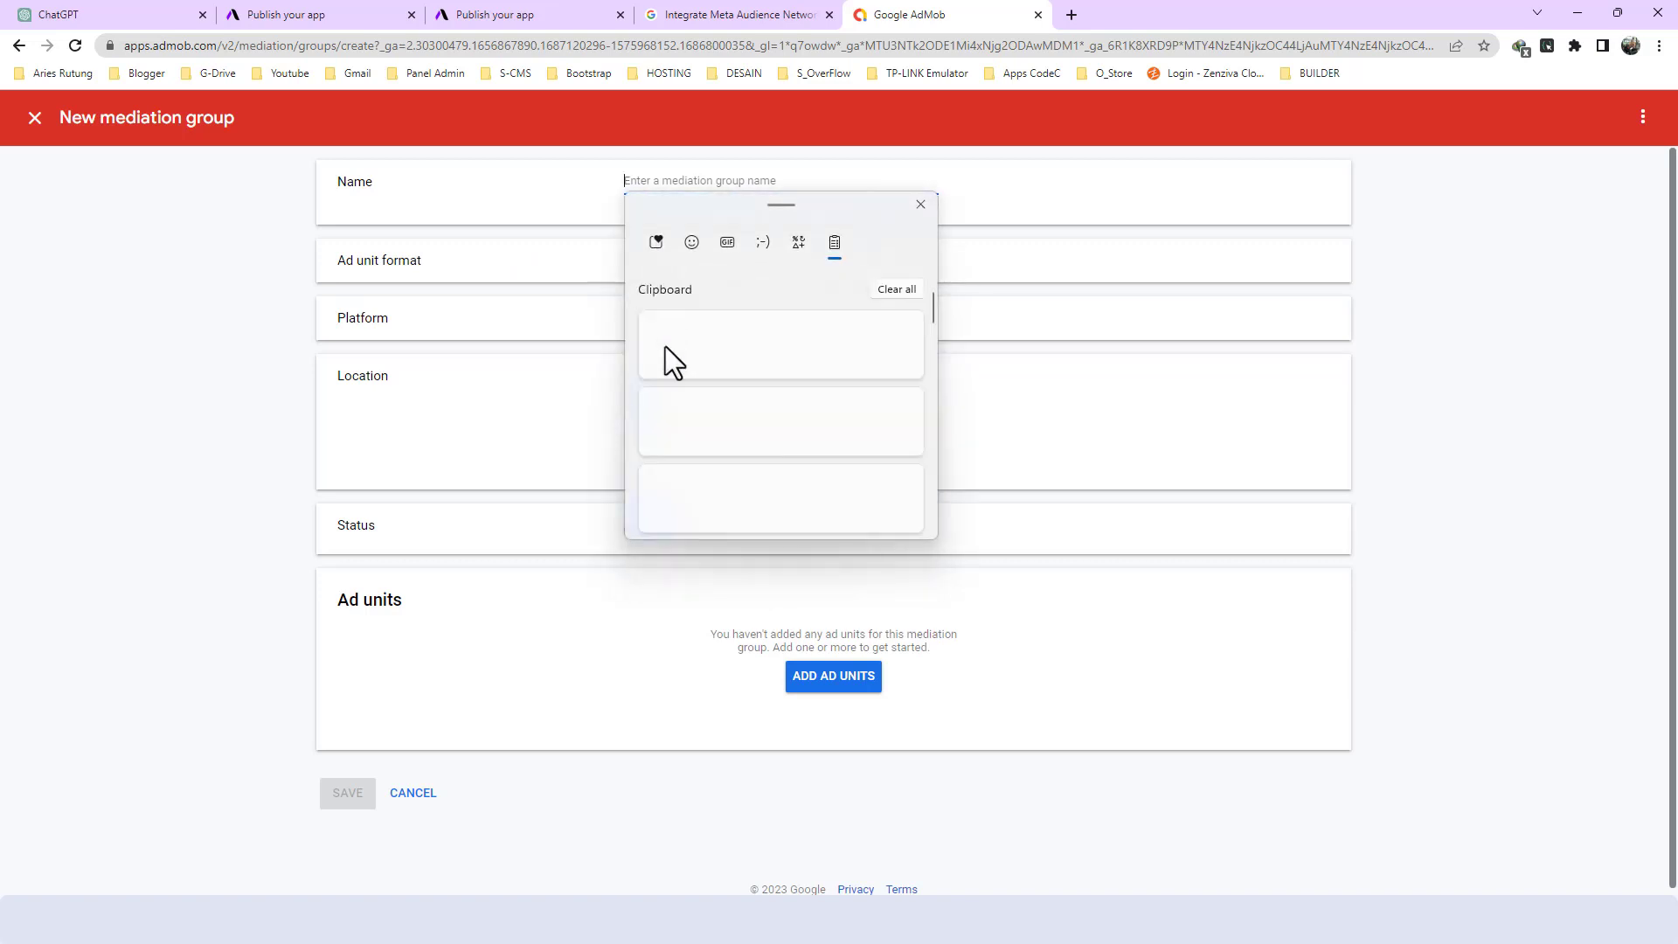
pyautogui.scroll(-5, 701, 420)
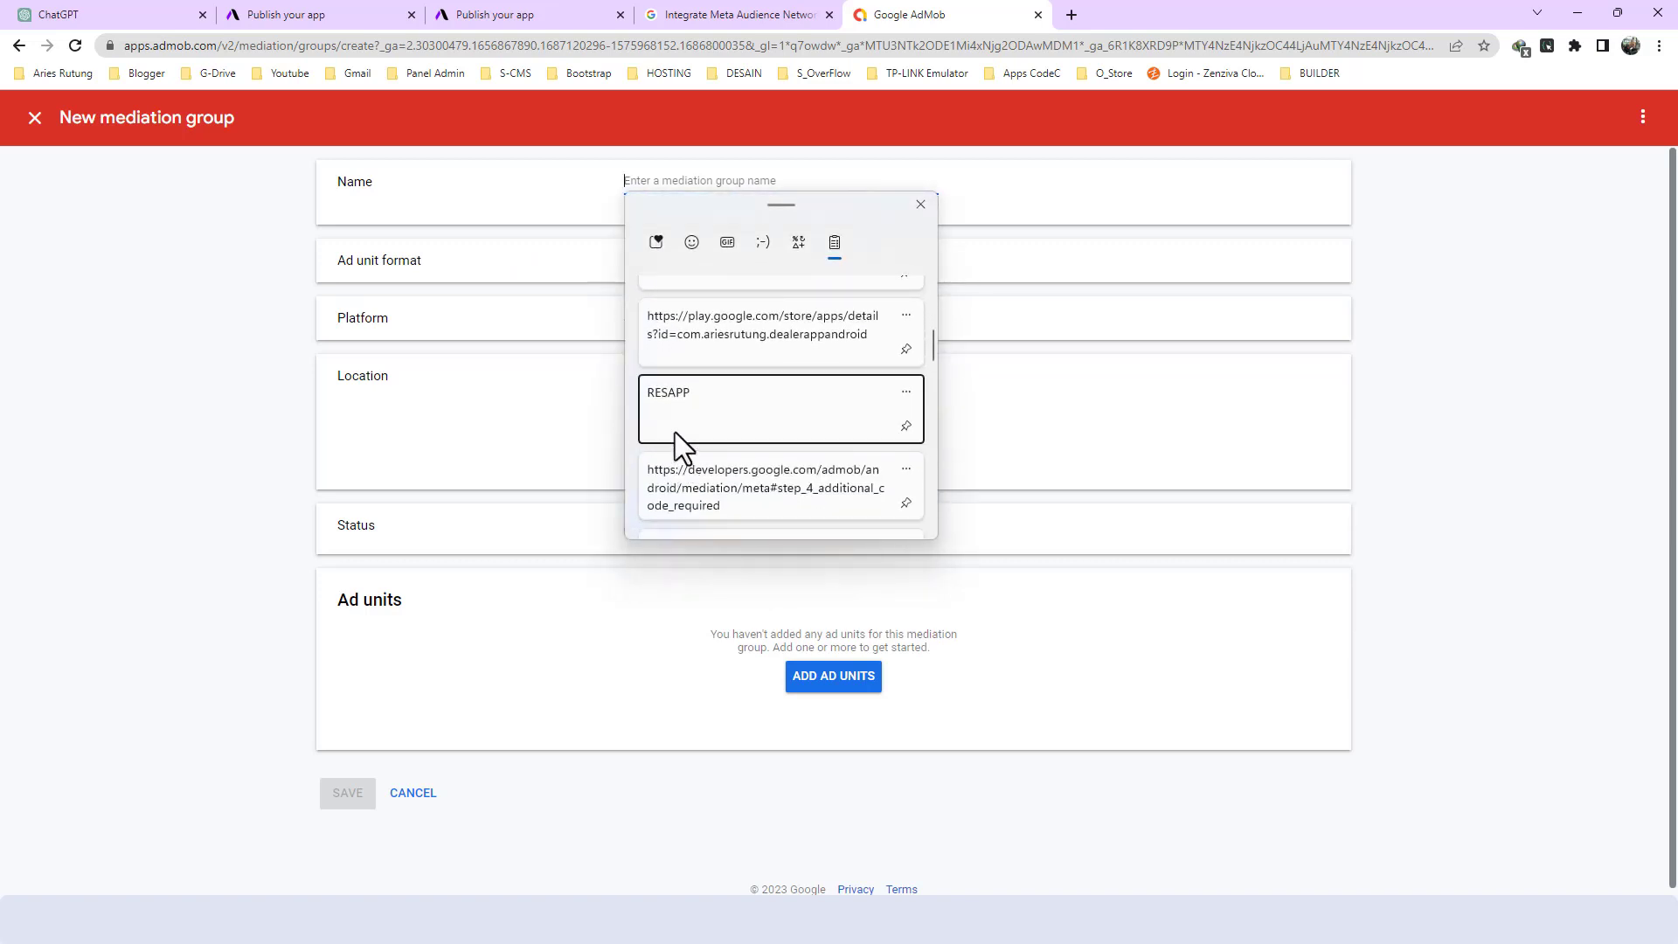
pyautogui.click(675, 432)
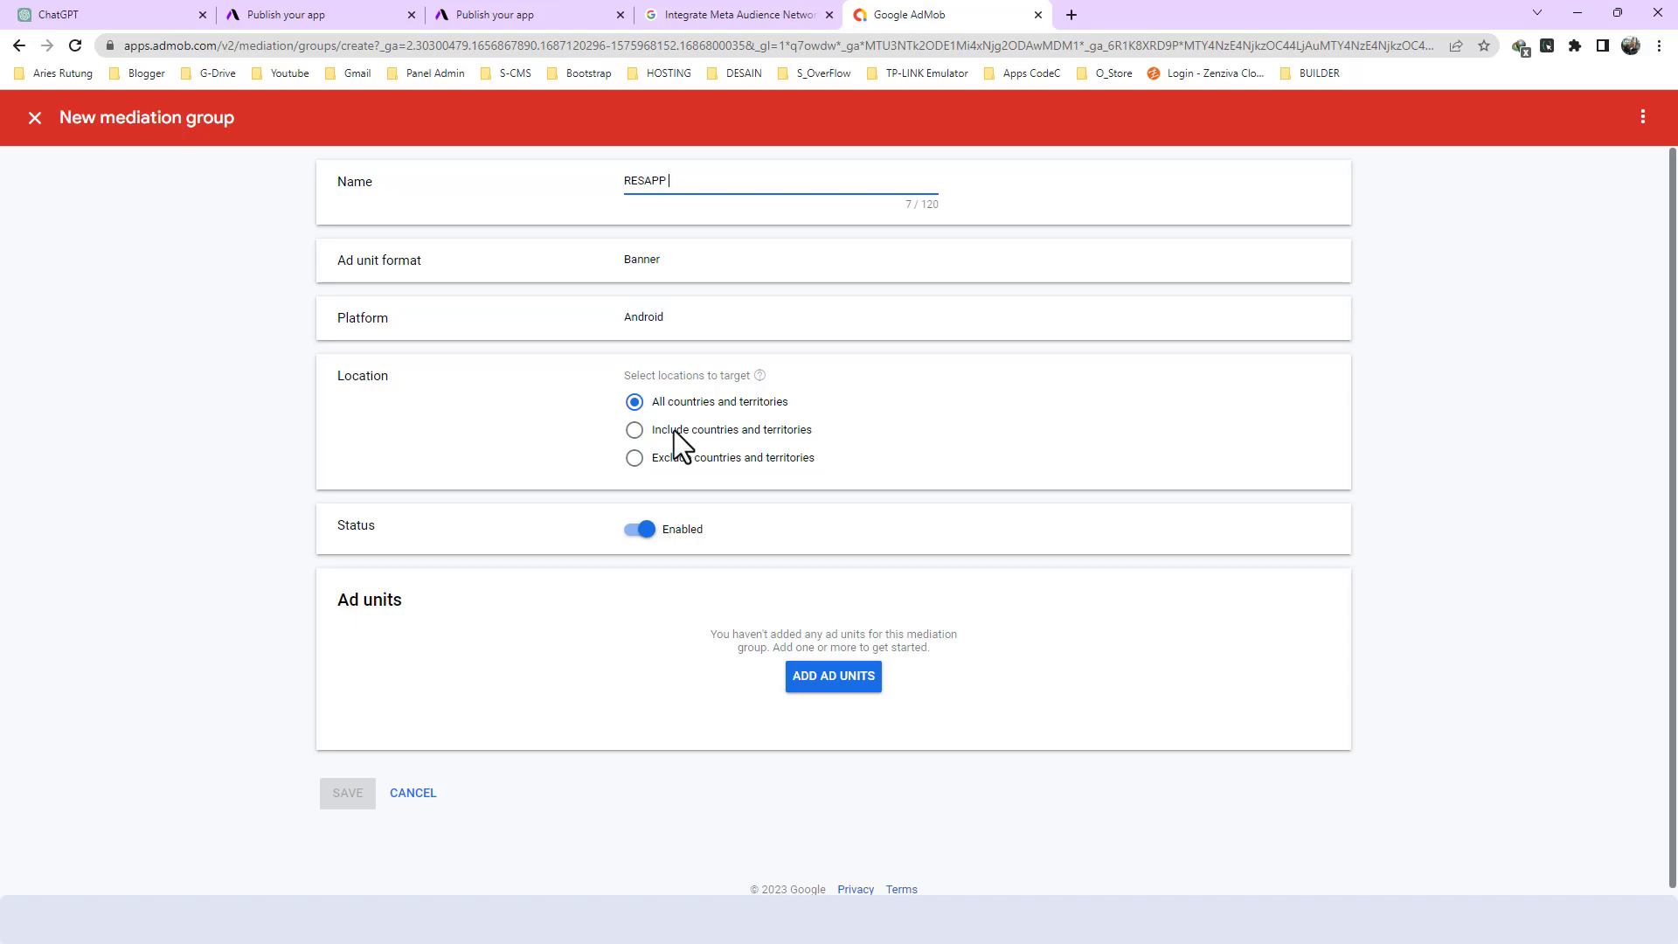
pyautogui.write('BANNER')
# - Add the RESAPP app's RESAPP BANNER ad unit to the mediation group
pyautogui.click(824, 683)
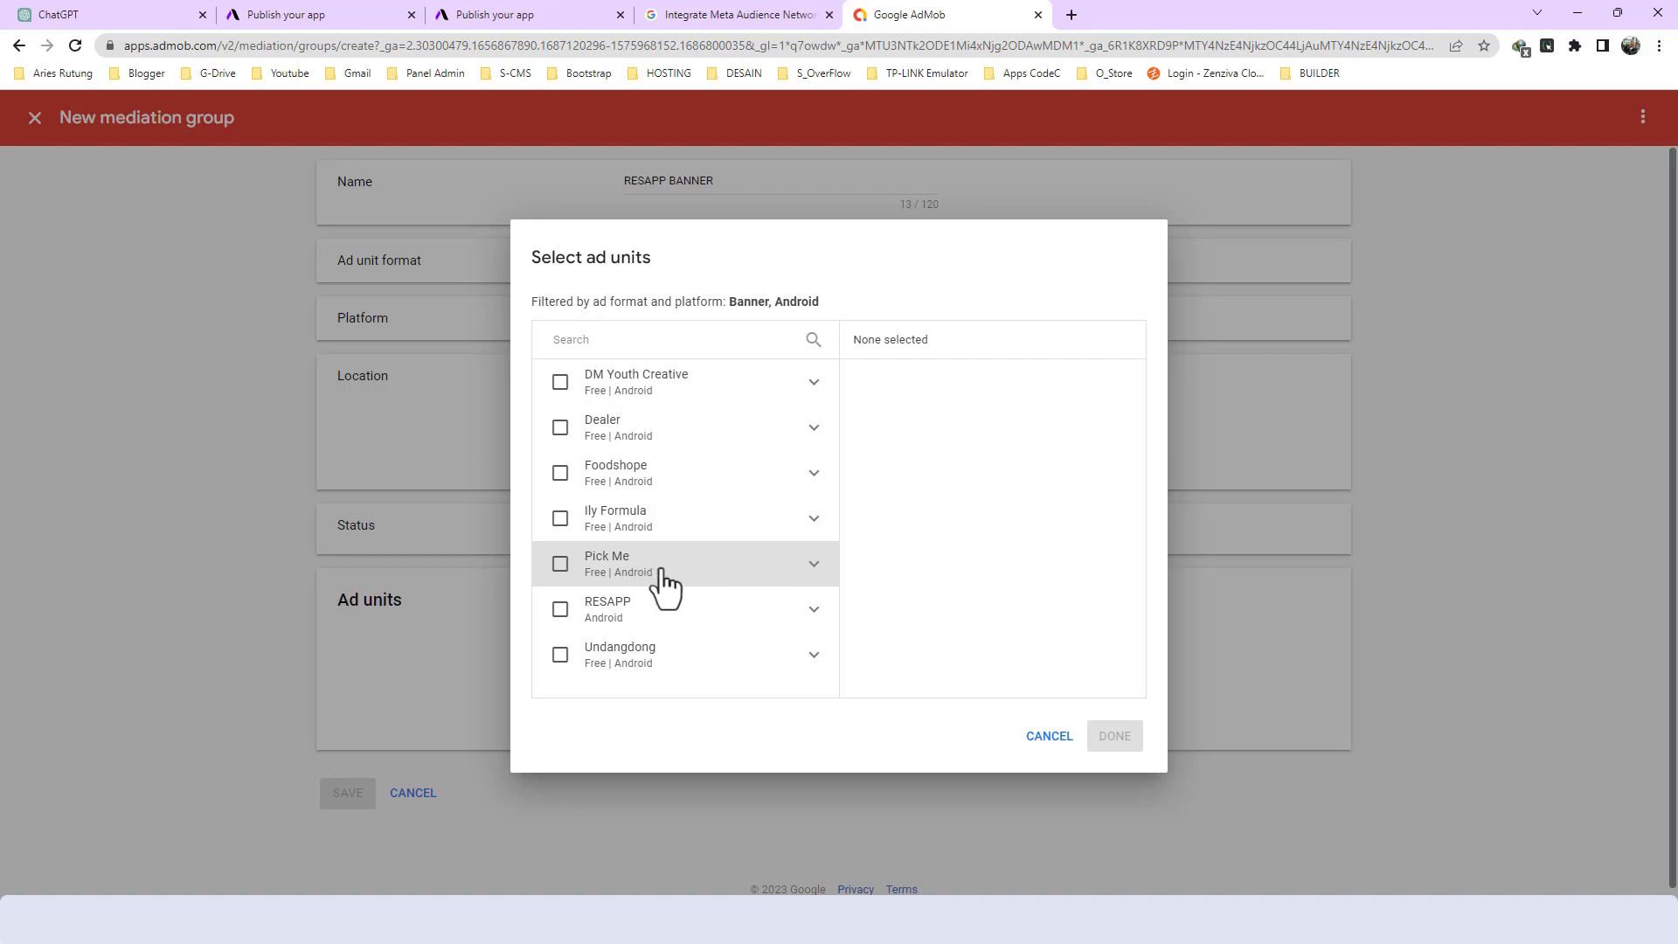
pyautogui.click(561, 611)
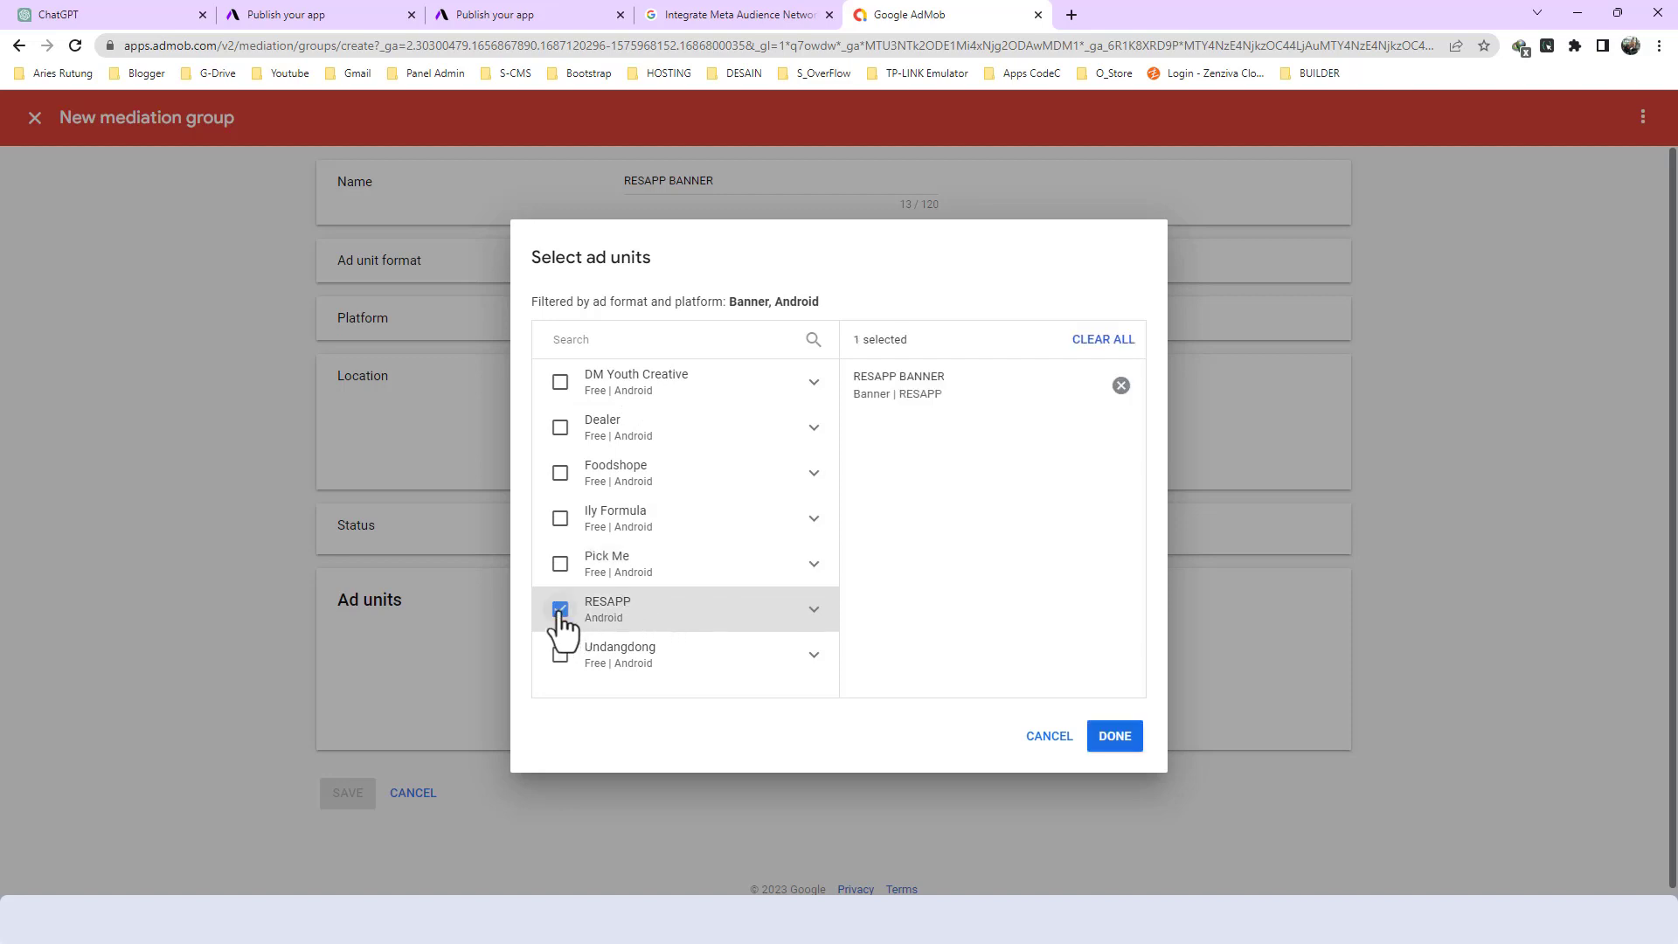
pyautogui.click(814, 611)
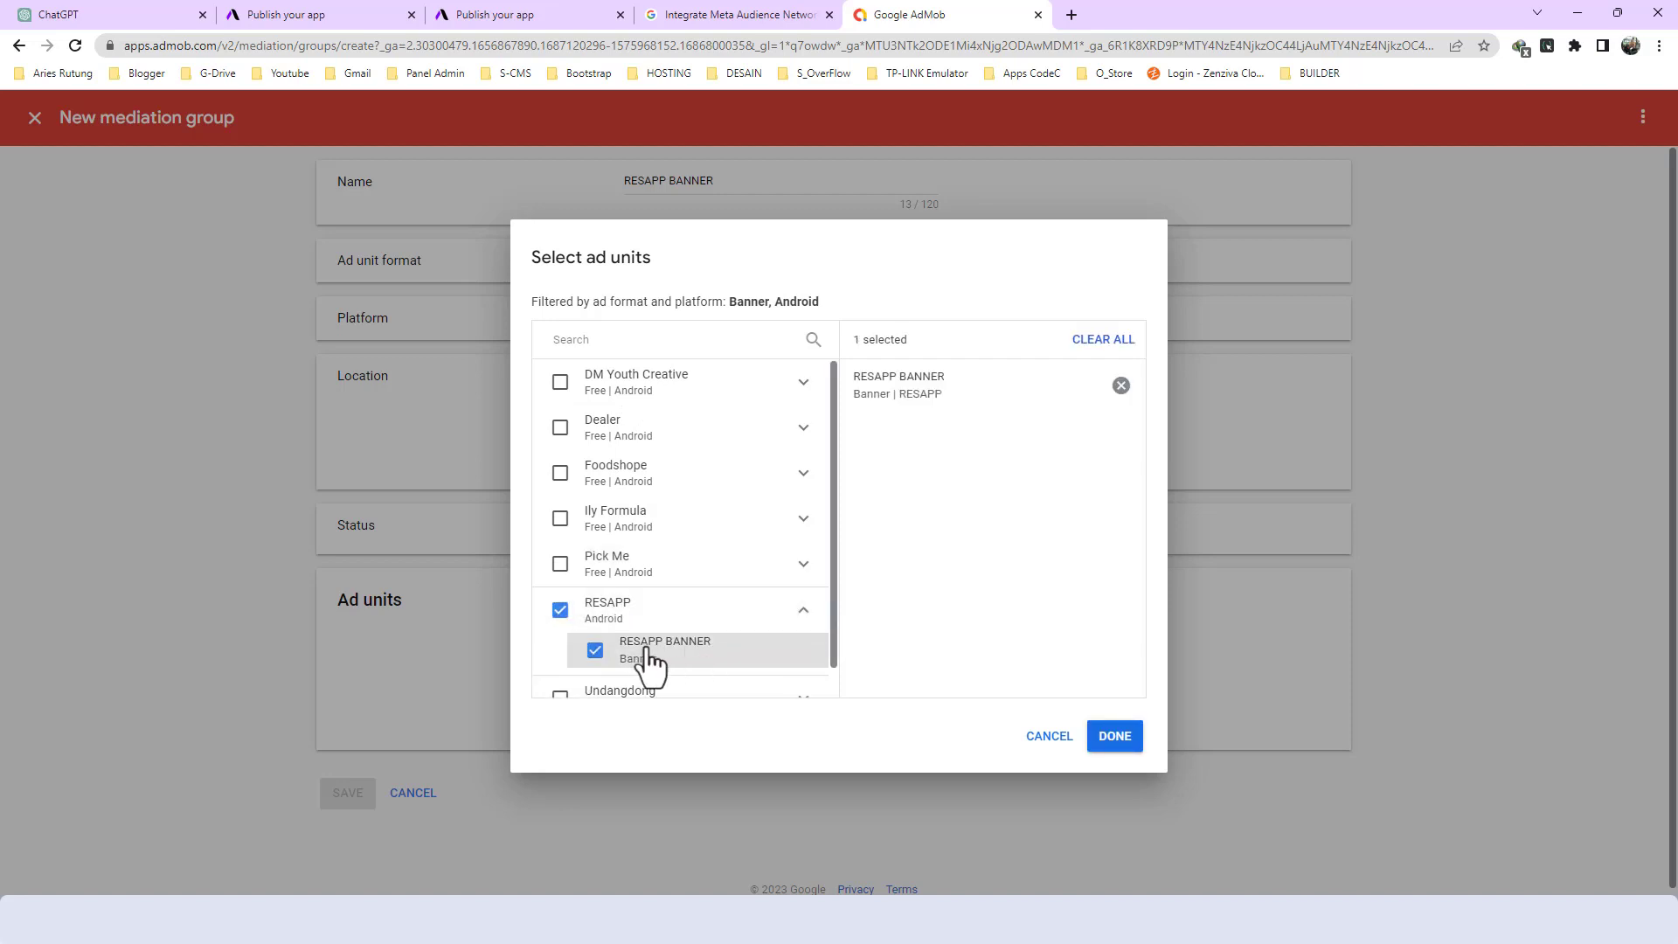
pyautogui.click(1115, 737)
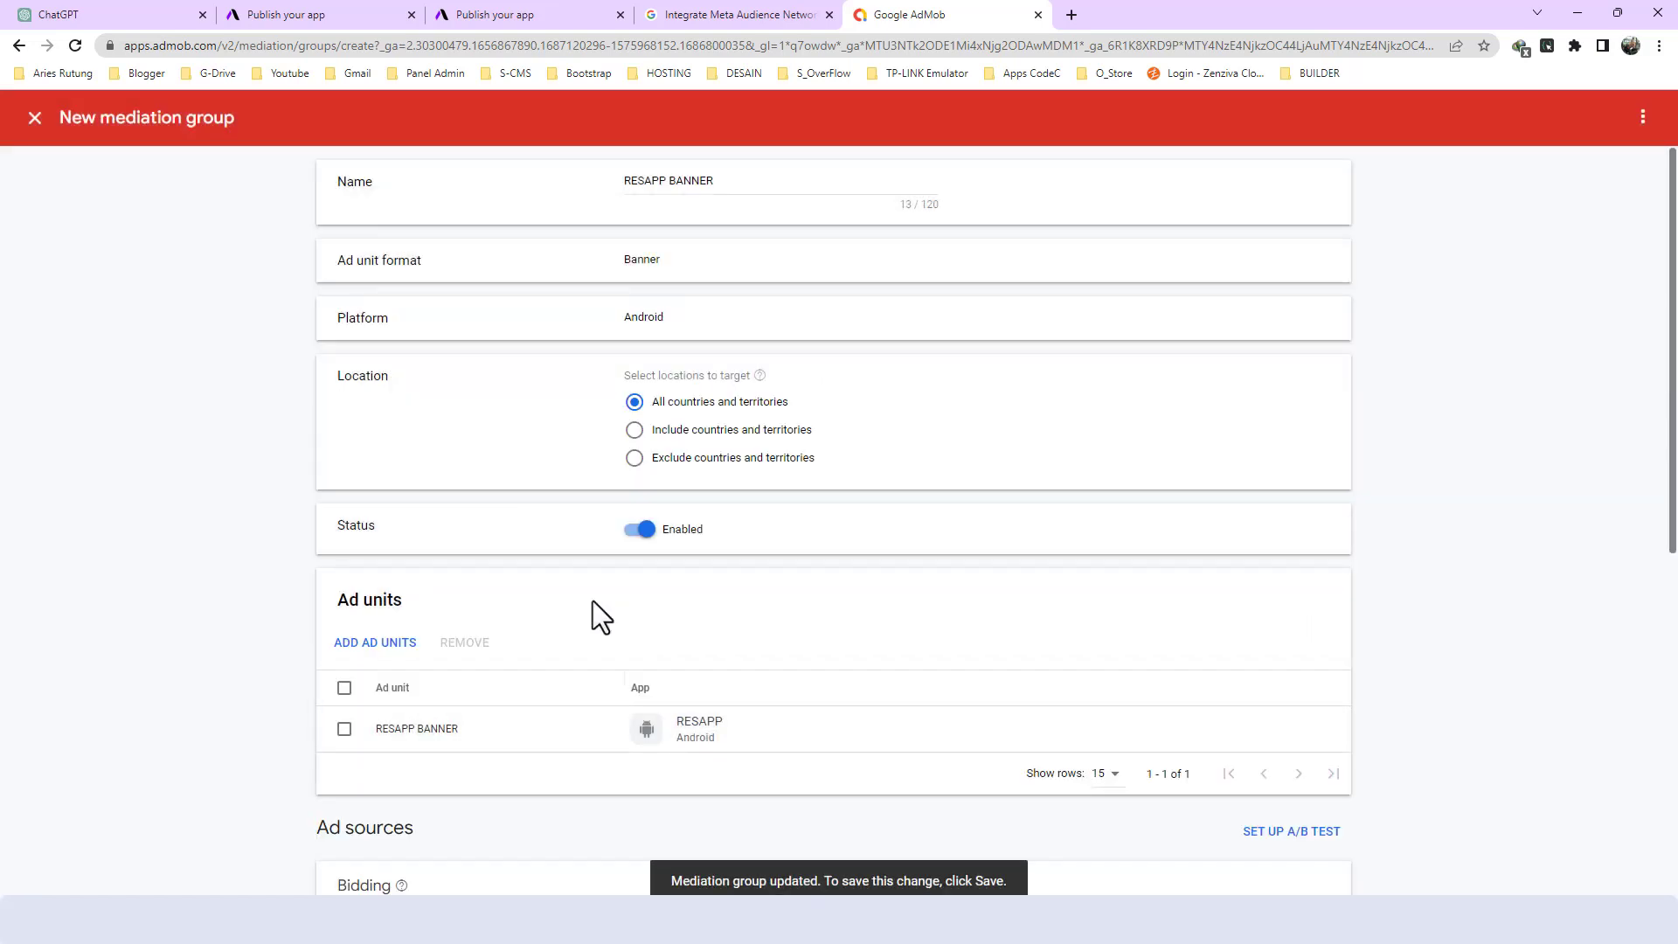
# - Search the bidding ad sources for "meta" and select Meta Audience Network for the mediation group
pyautogui.scroll(-3, 577, 598)
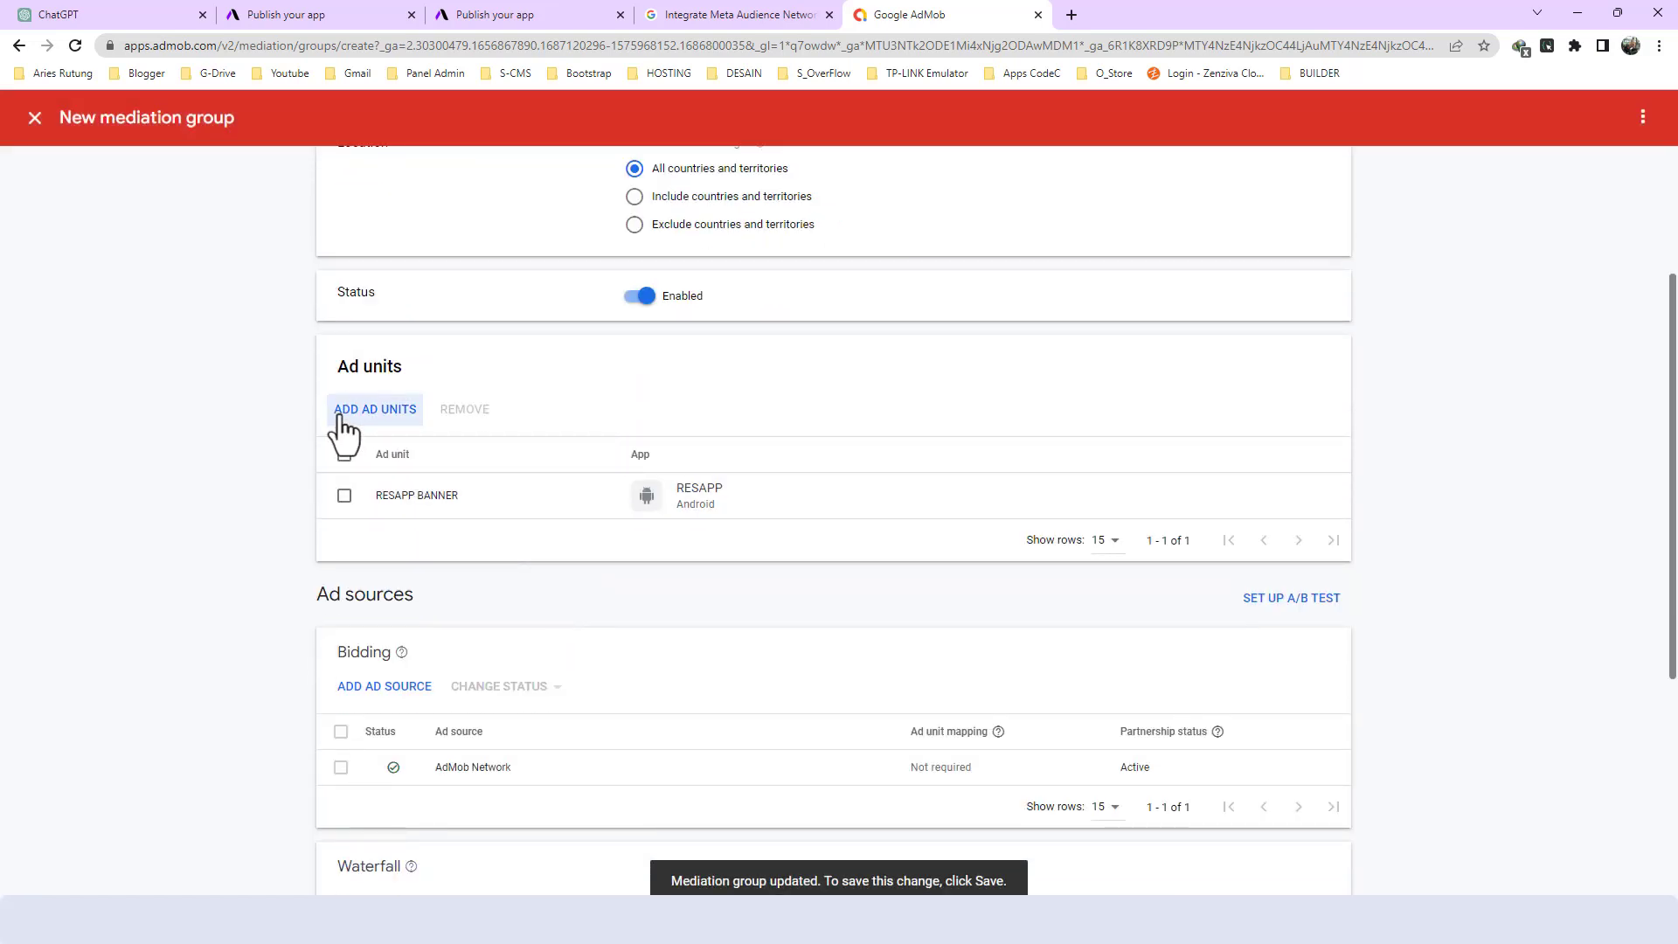
pyautogui.scroll(-1, 338, 418)
pyautogui.scroll(-1, 340, 415)
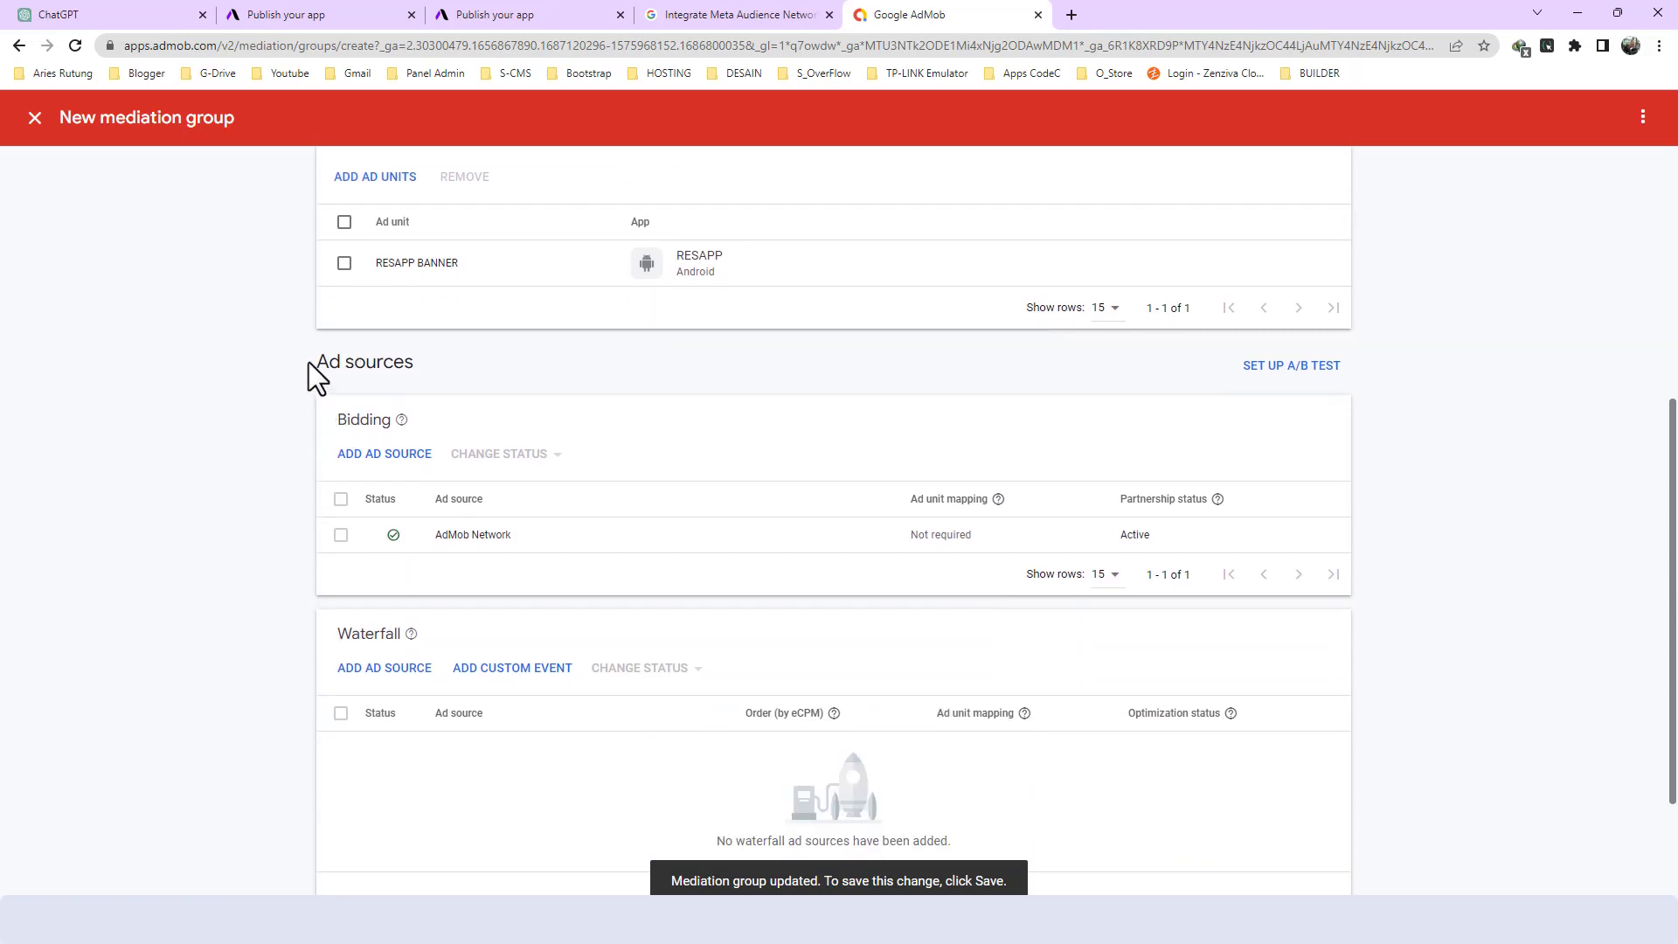
pyautogui.moveTo(310, 360); pyautogui.dragTo(454, 365)
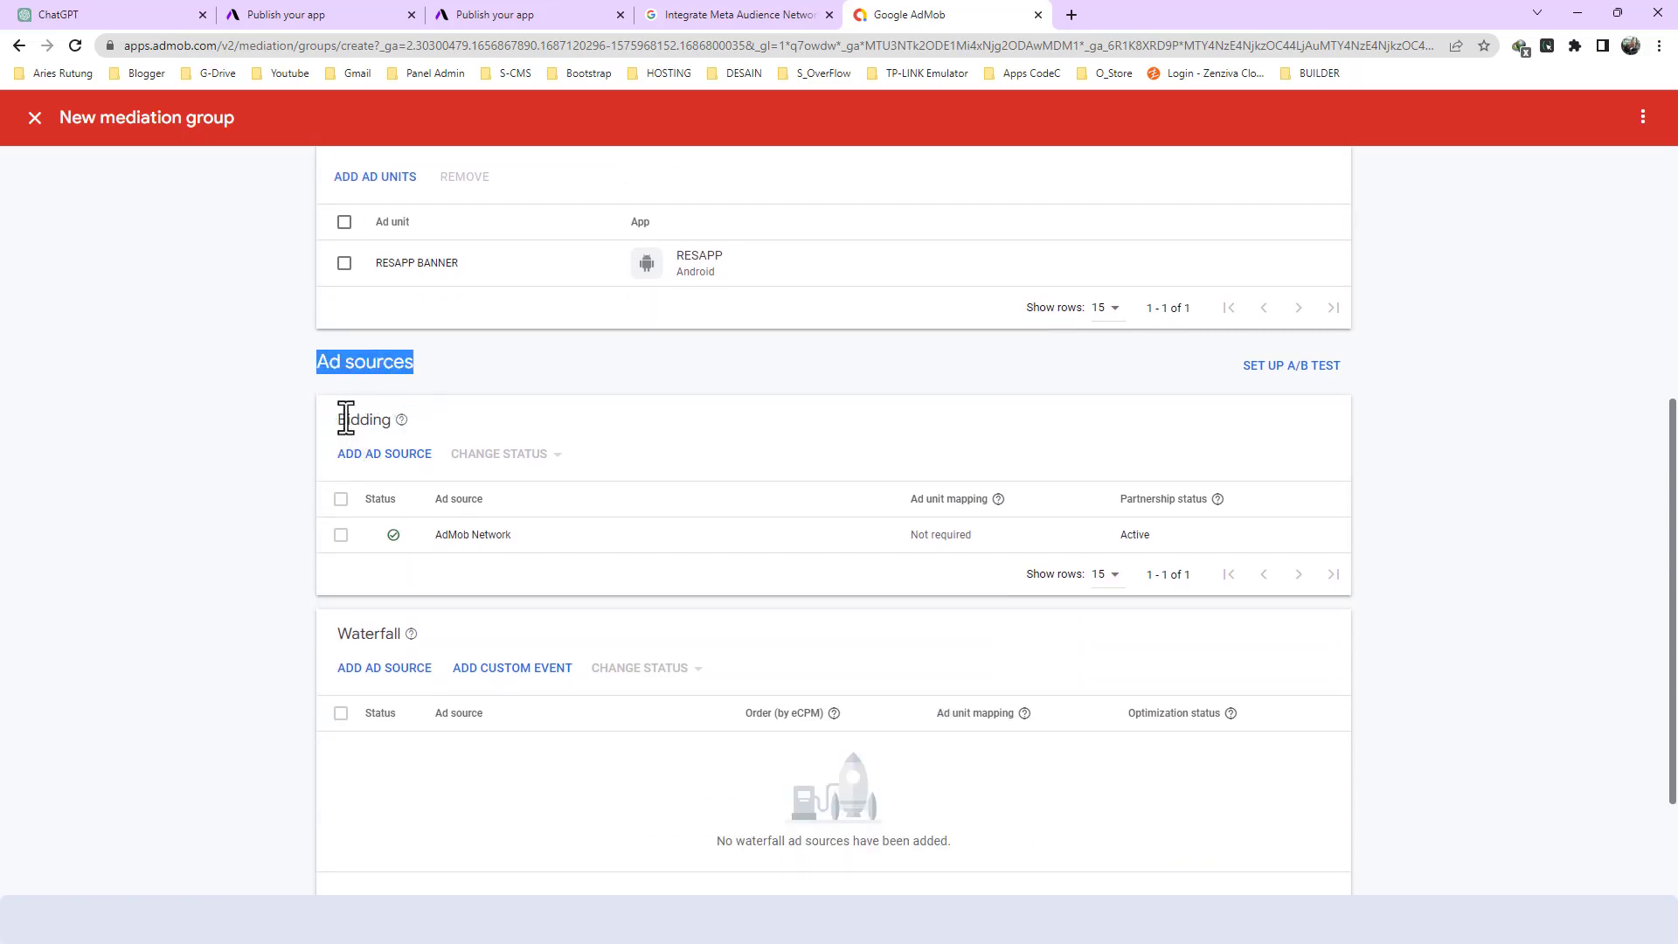
pyautogui.moveTo(334, 420); pyautogui.dragTo(373, 420)
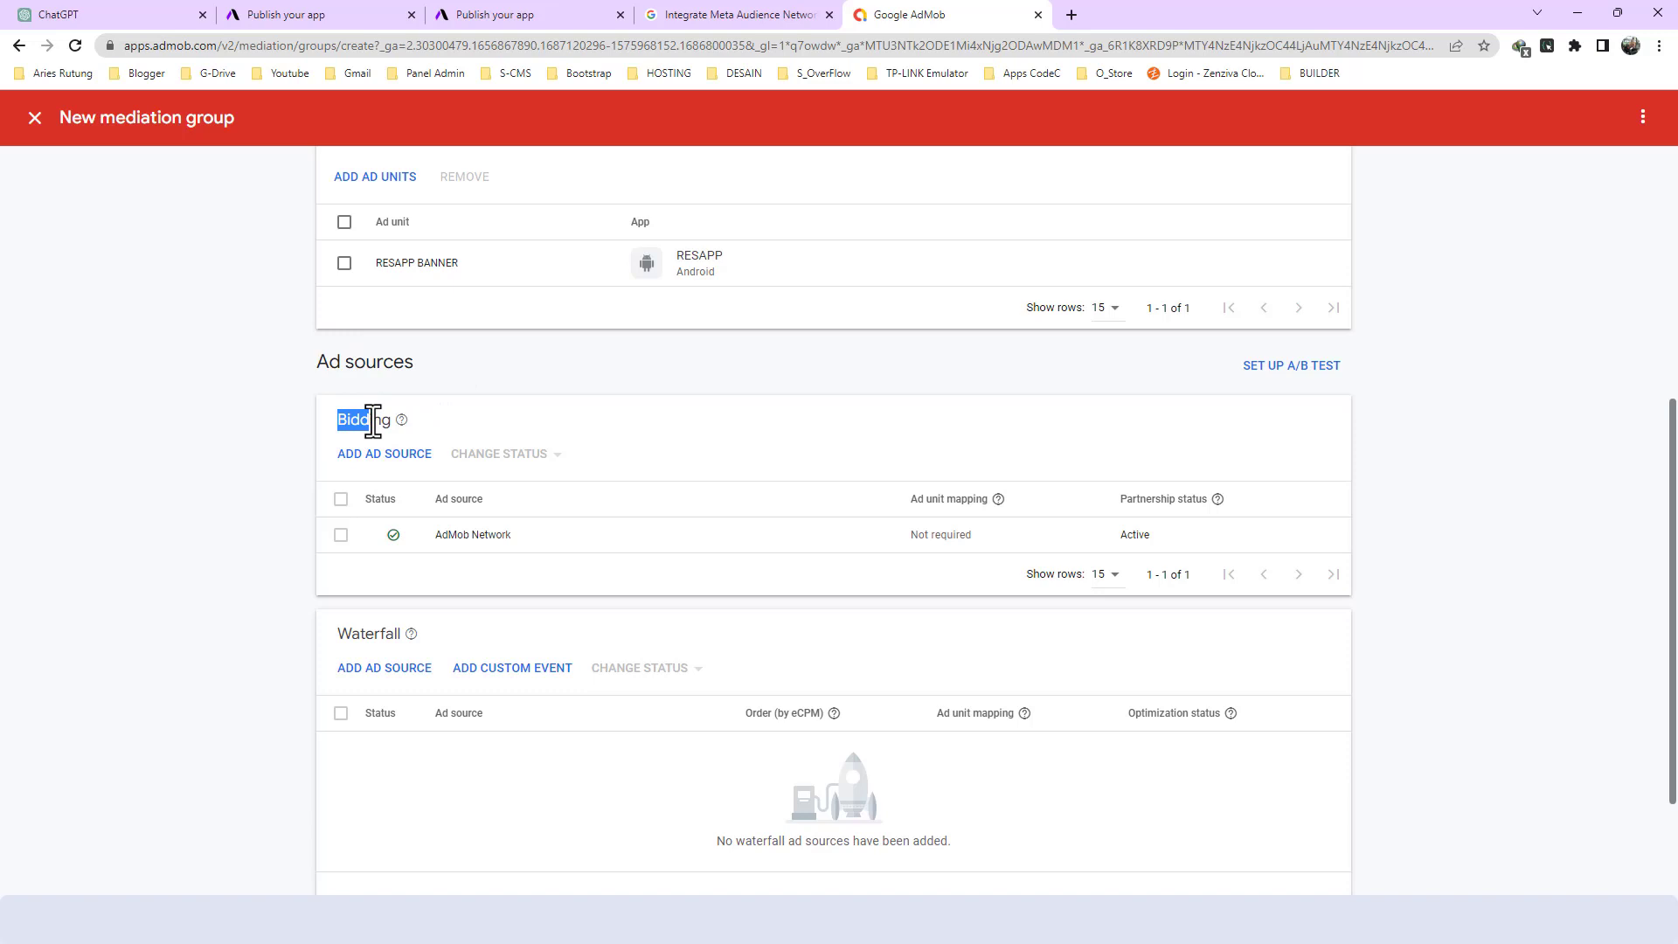
pyautogui.doubleClick(365, 424)
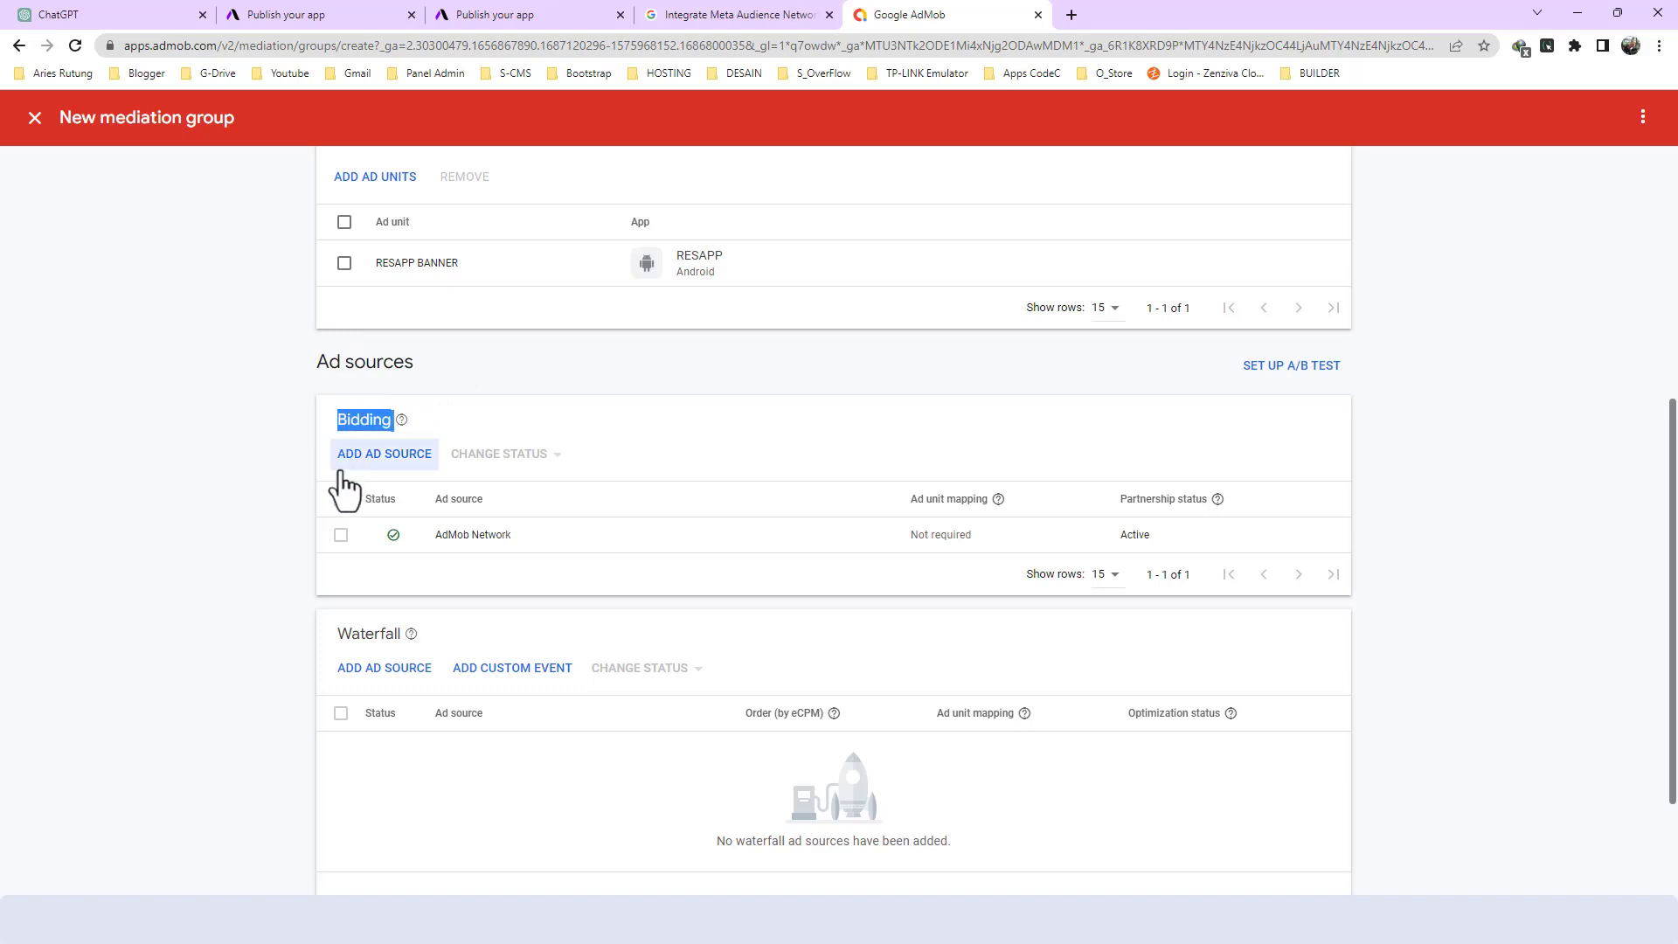
pyautogui.click(375, 456)
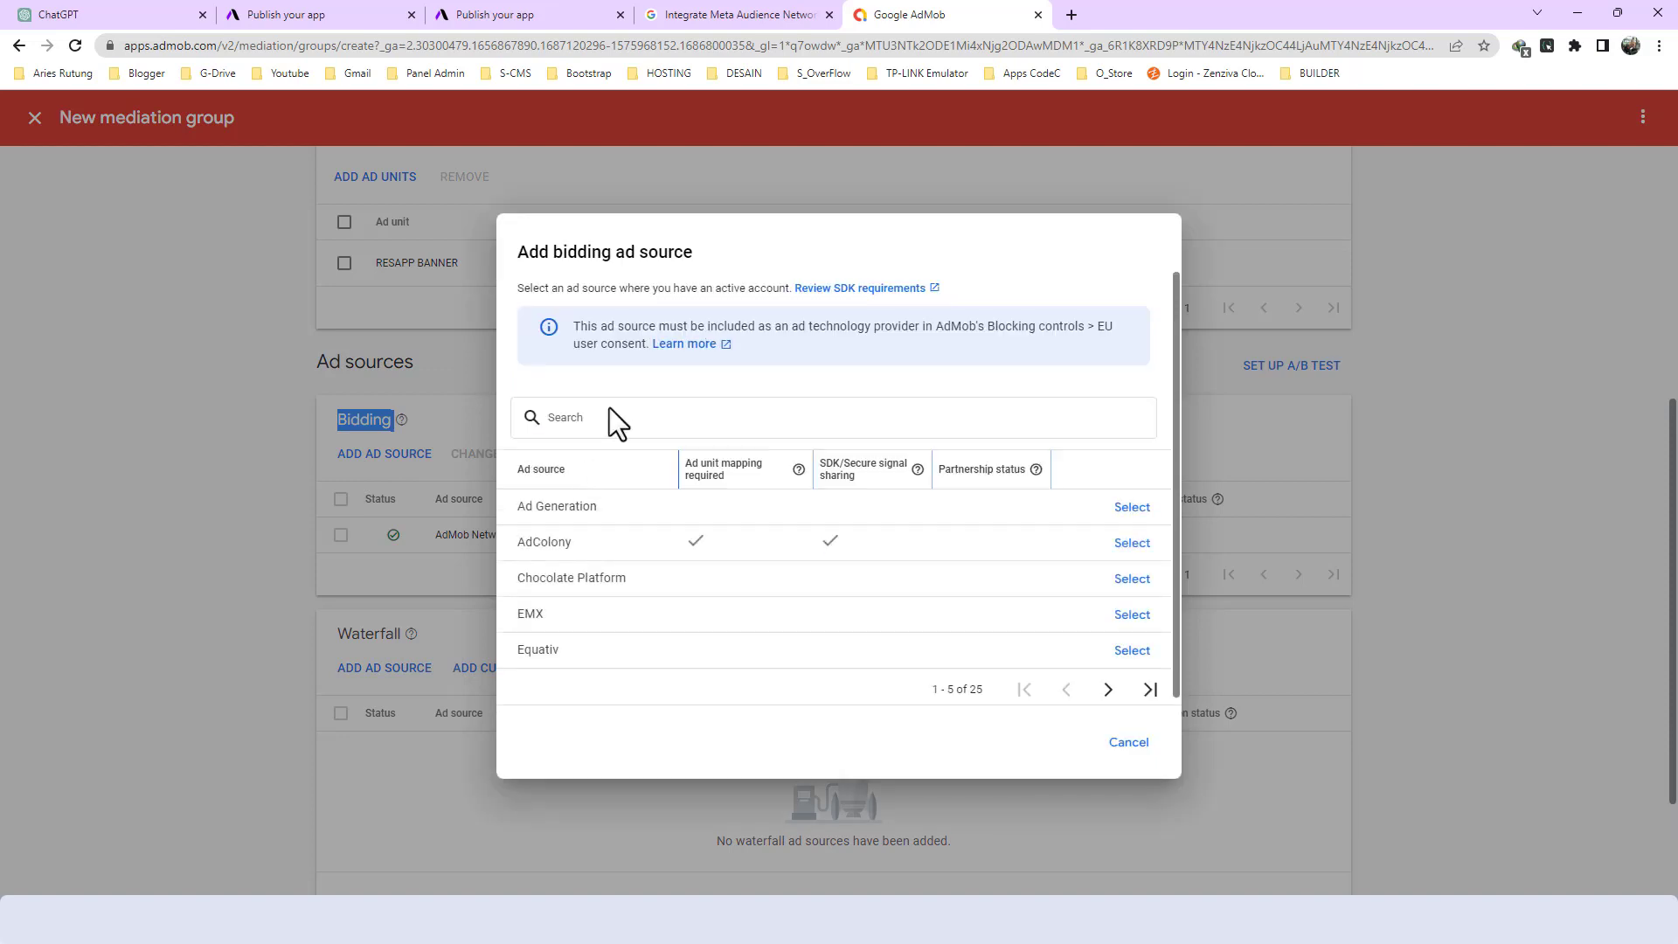
pyautogui.click(607, 411)
pyautogui.write('meta')
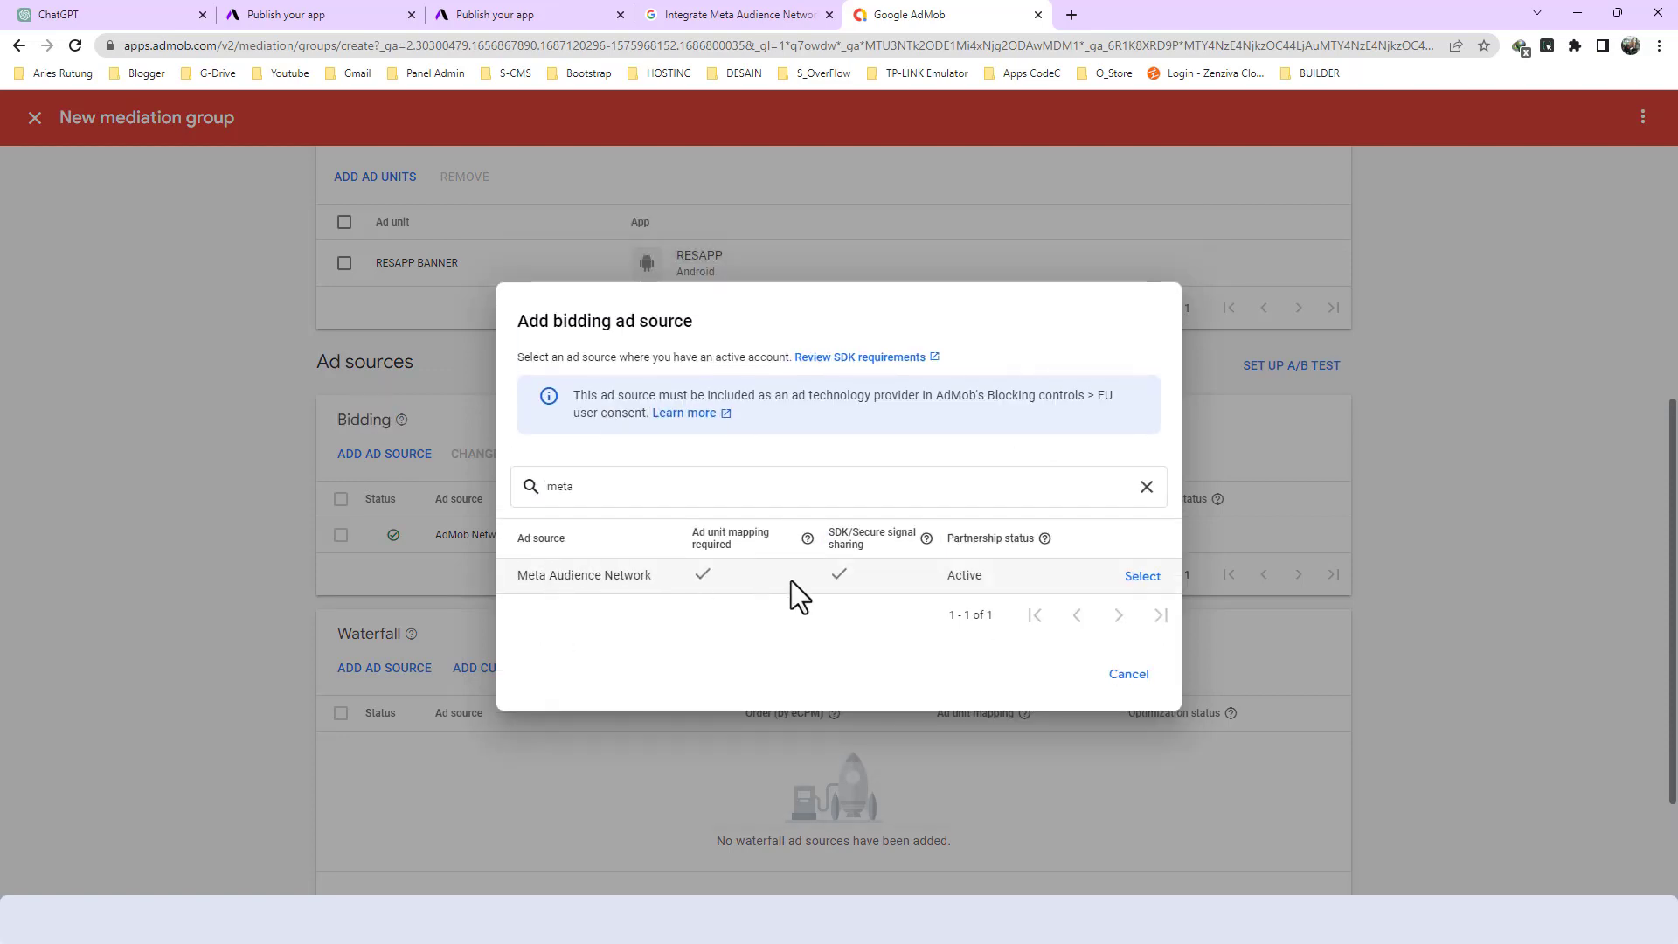
pyautogui.click(1141, 578)
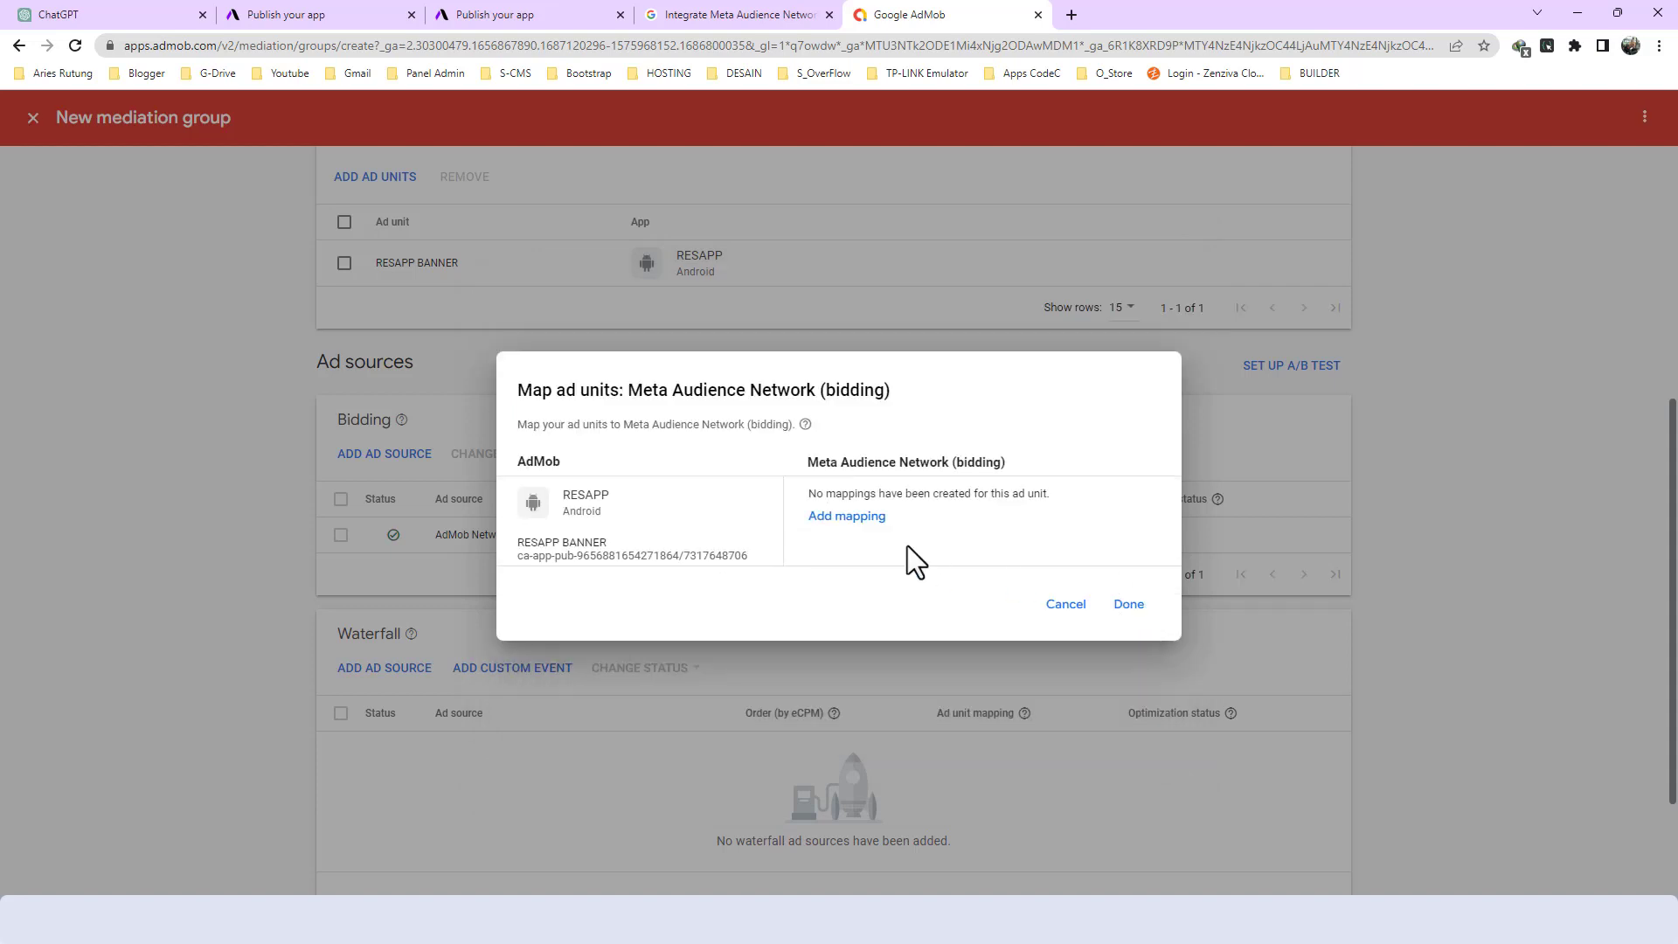
# - Add a Meta Audience Network mapping named RESAPP BANNER, copying the banner placement's name from Meta Monetization Manager
pyautogui.click(839, 517)
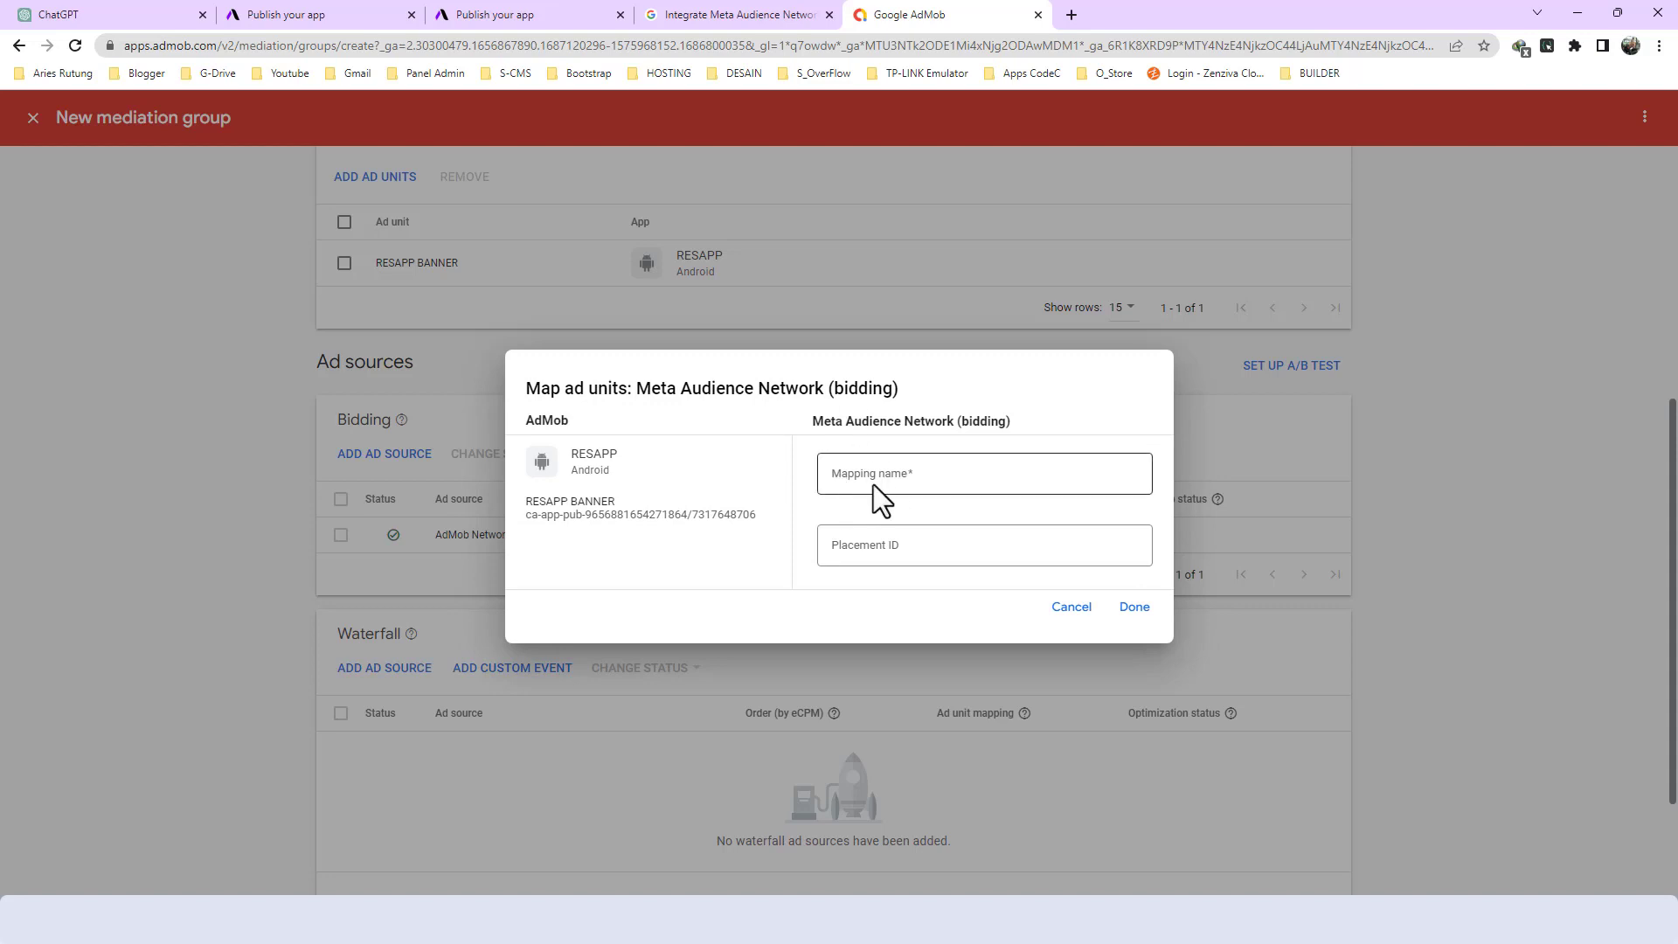
pyautogui.click(905, 479)
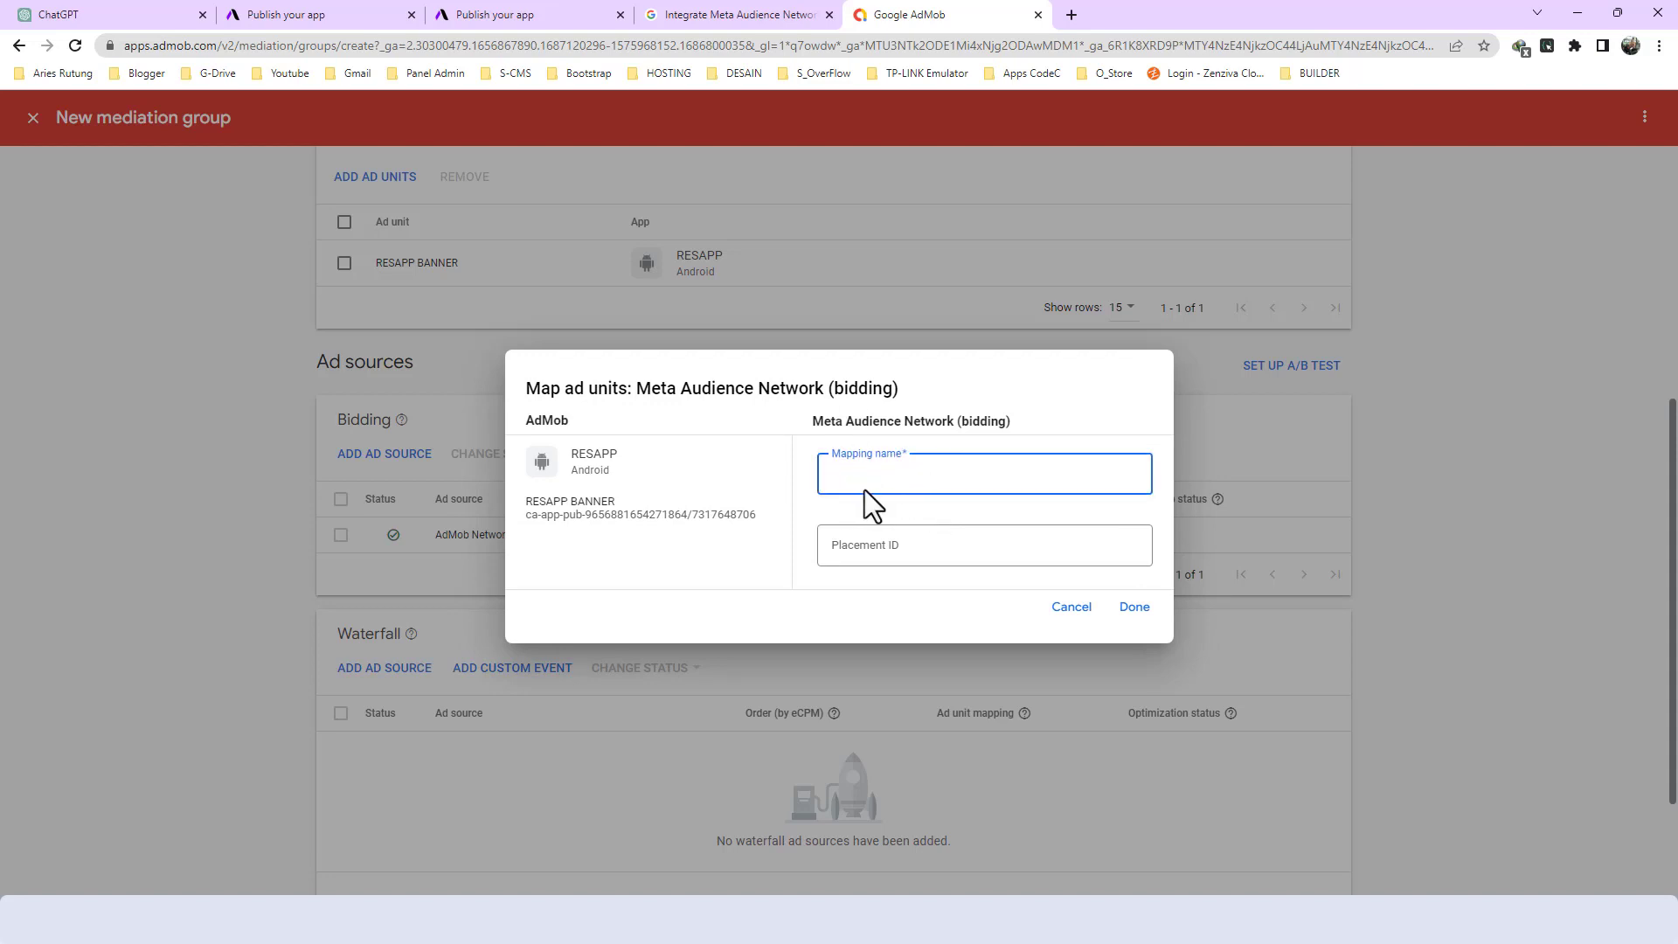
pyautogui.click(869, 514)
pyautogui.click(870, 483)
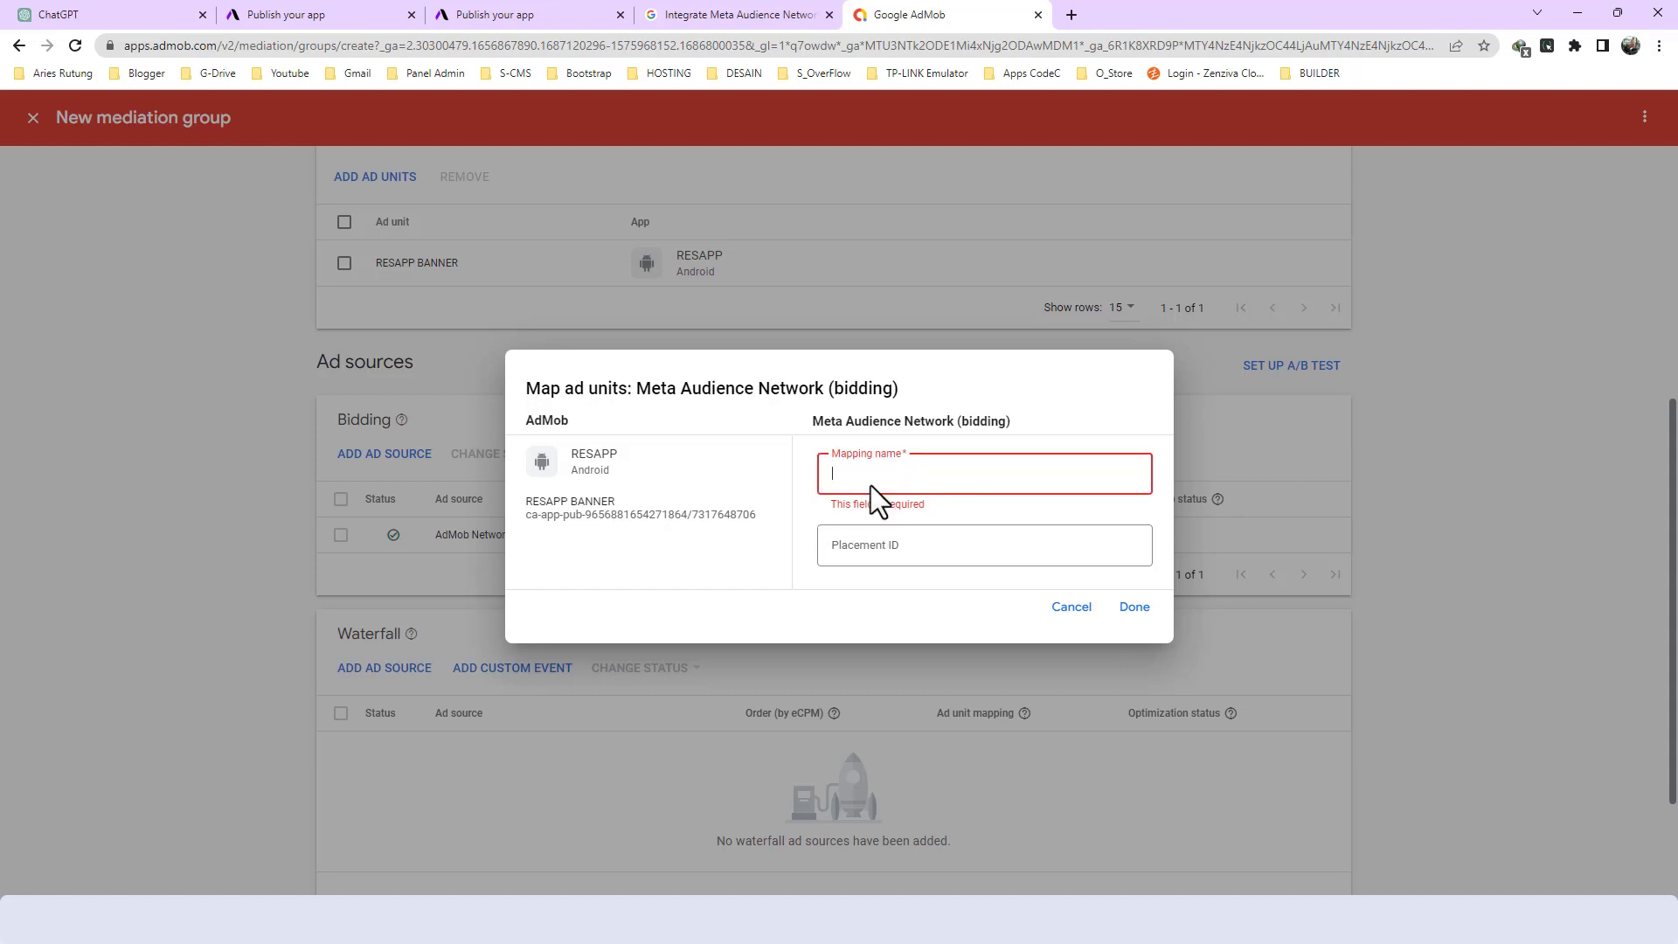
pyautogui.hotkey('alt', 'Tab')
pyautogui.hotkey('alt', 'Tab')
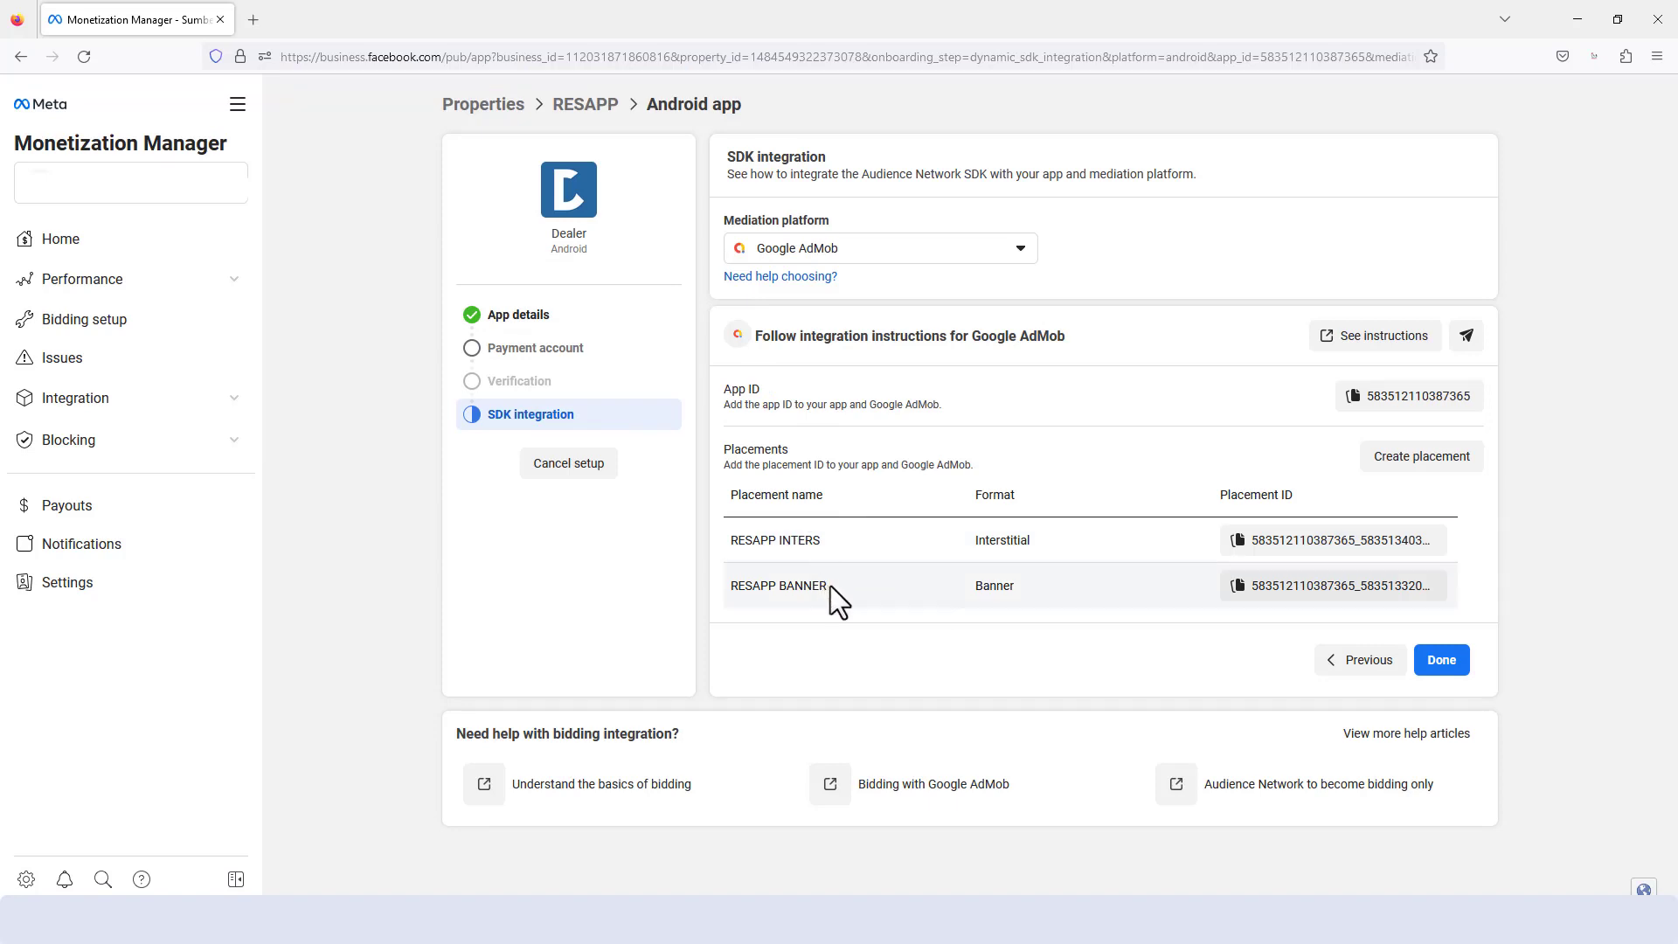
pyautogui.moveTo(831, 586); pyautogui.dragTo(736, 595)
pyautogui.hotkey('alt', 'Tab')
pyautogui.write('RESAPP BANNER')
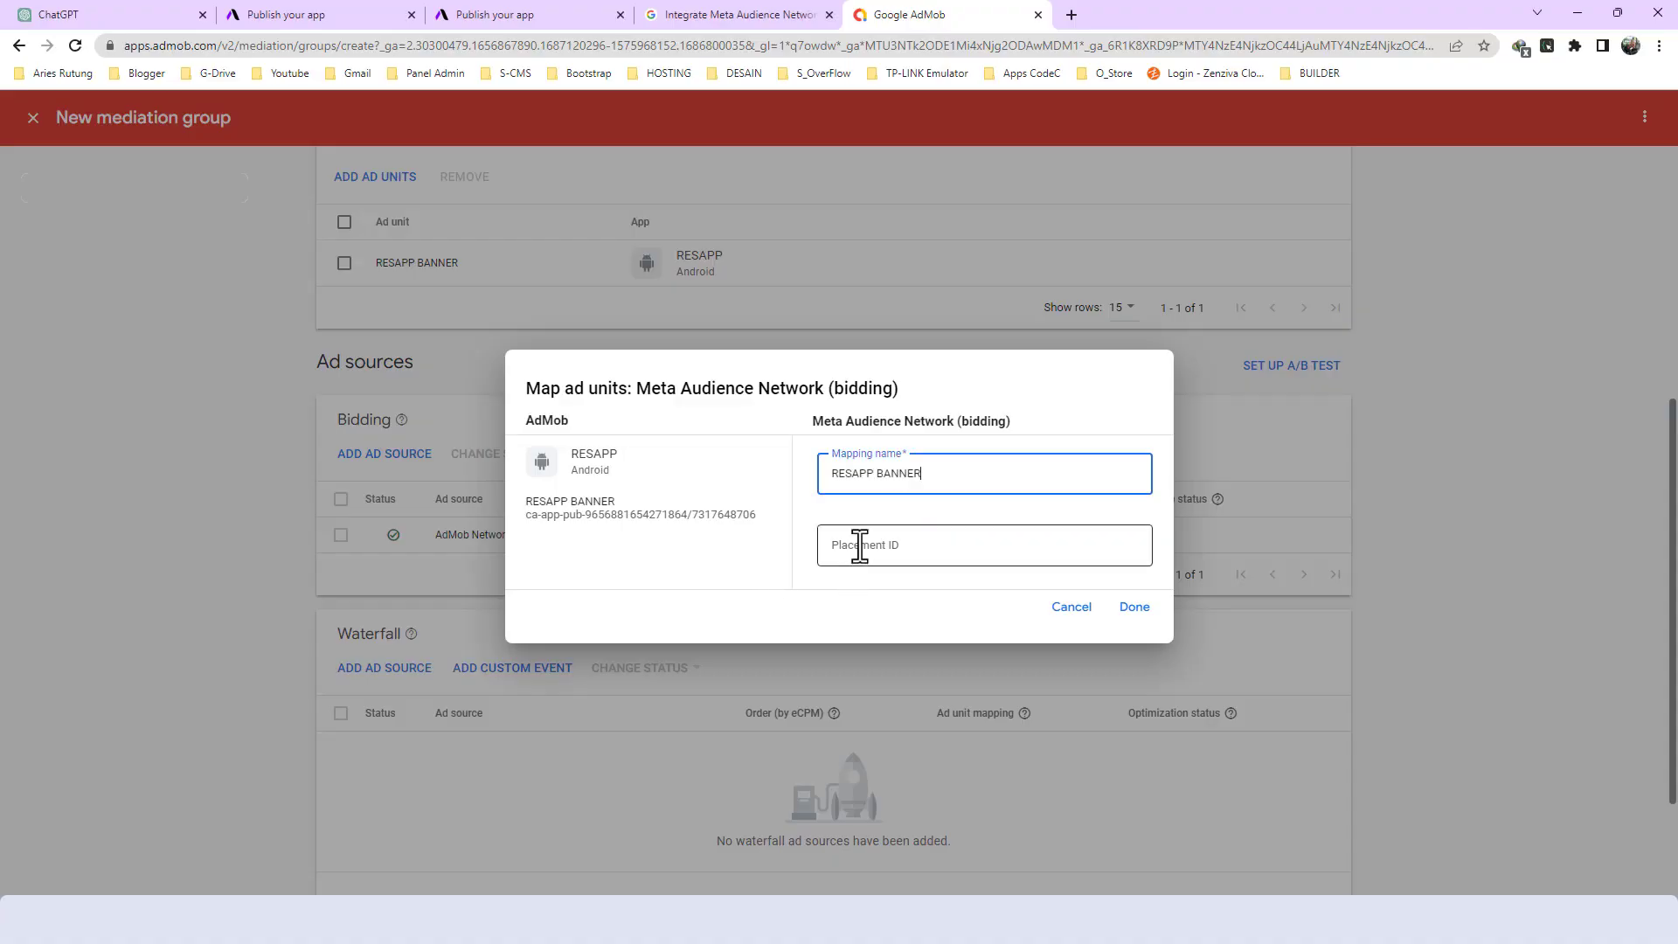
# - Copy the RESAPP BANNER placement ID from Meta Monetization Manager into the mapping's Placement ID and confirm the ad unit mapping
pyautogui.click(859, 548)
pyautogui.hotkey('alt', 'Tab')
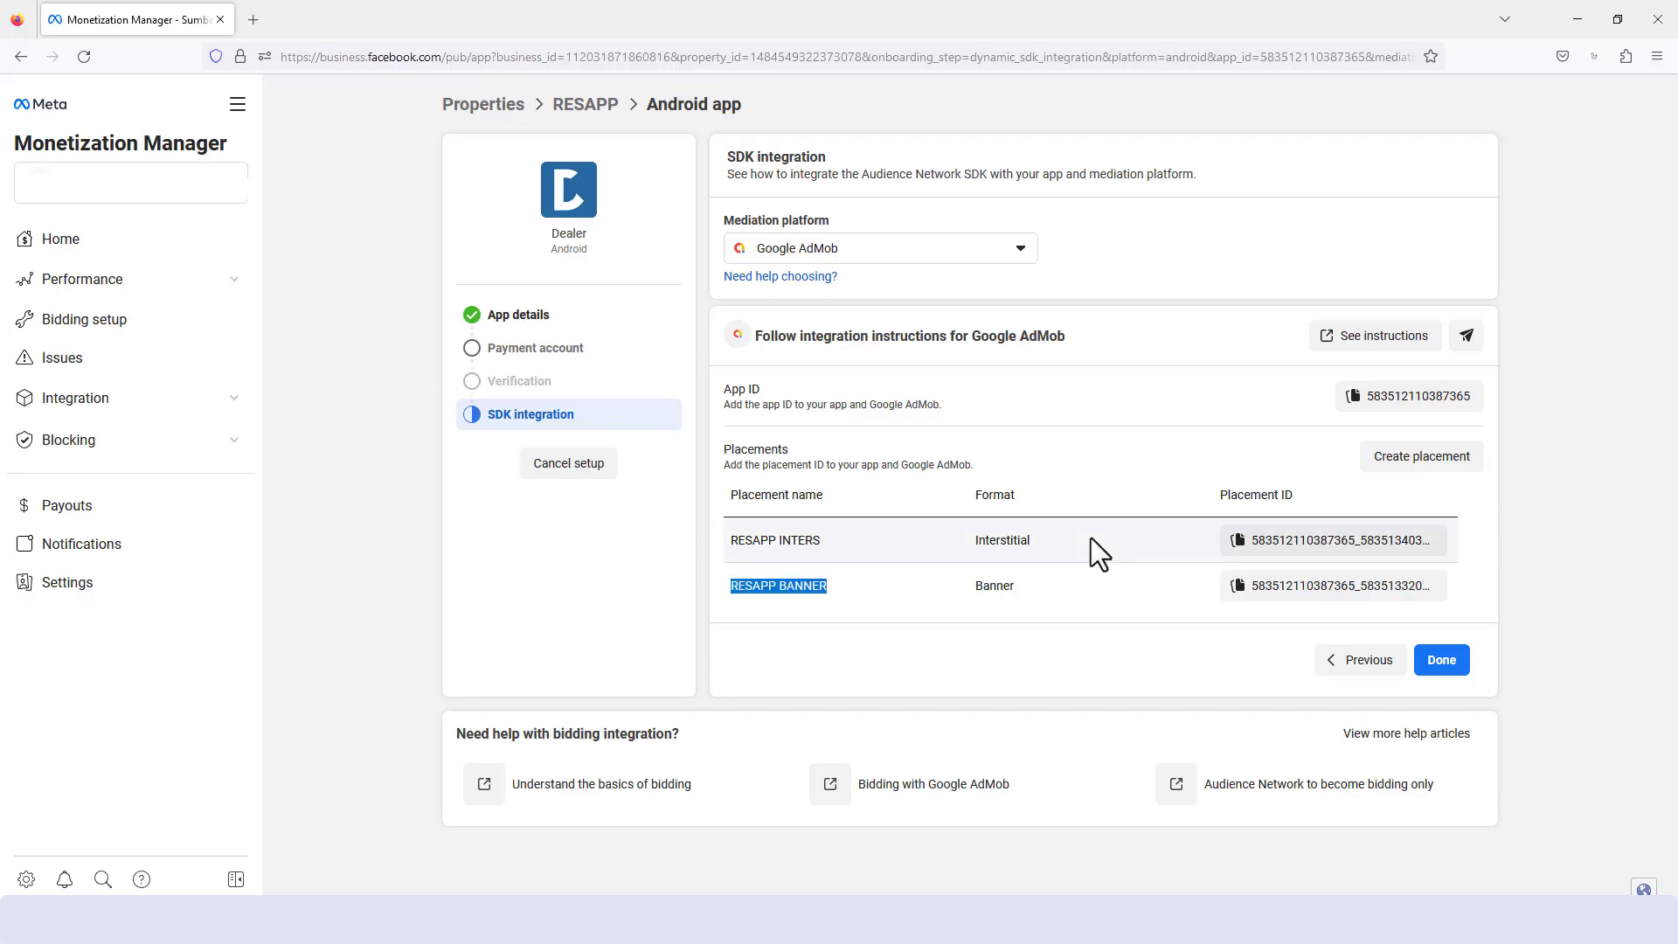
pyautogui.click(1296, 592)
pyautogui.hotkey('alt', 'Tab')
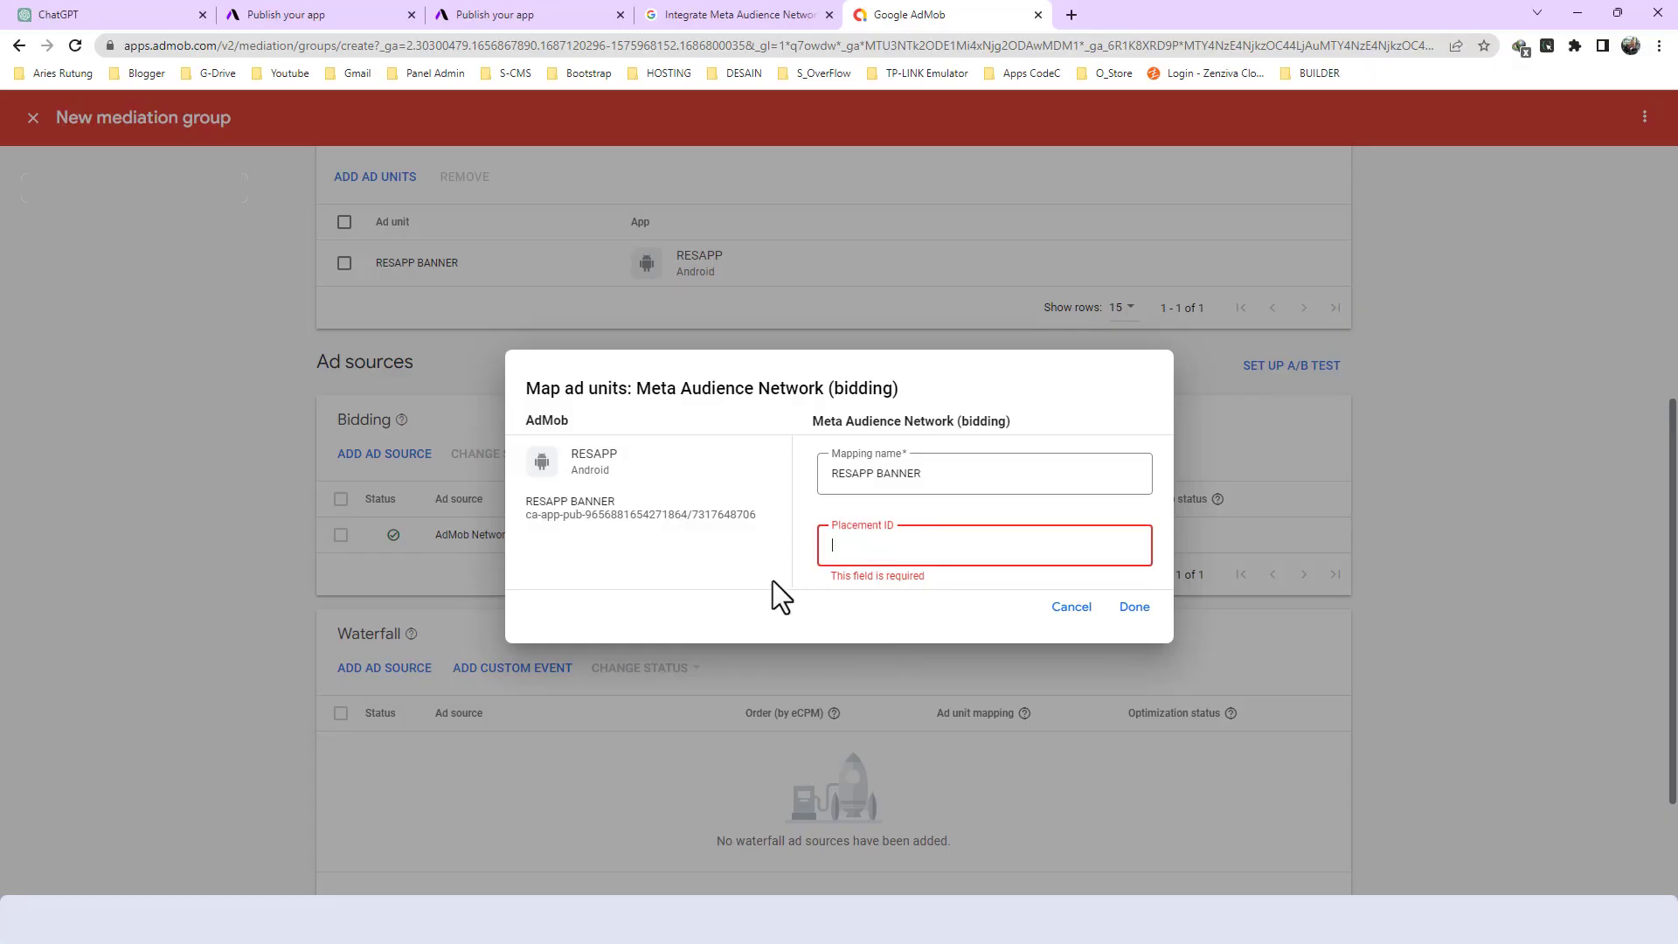
pyautogui.hotkey('ctrl', 'v')
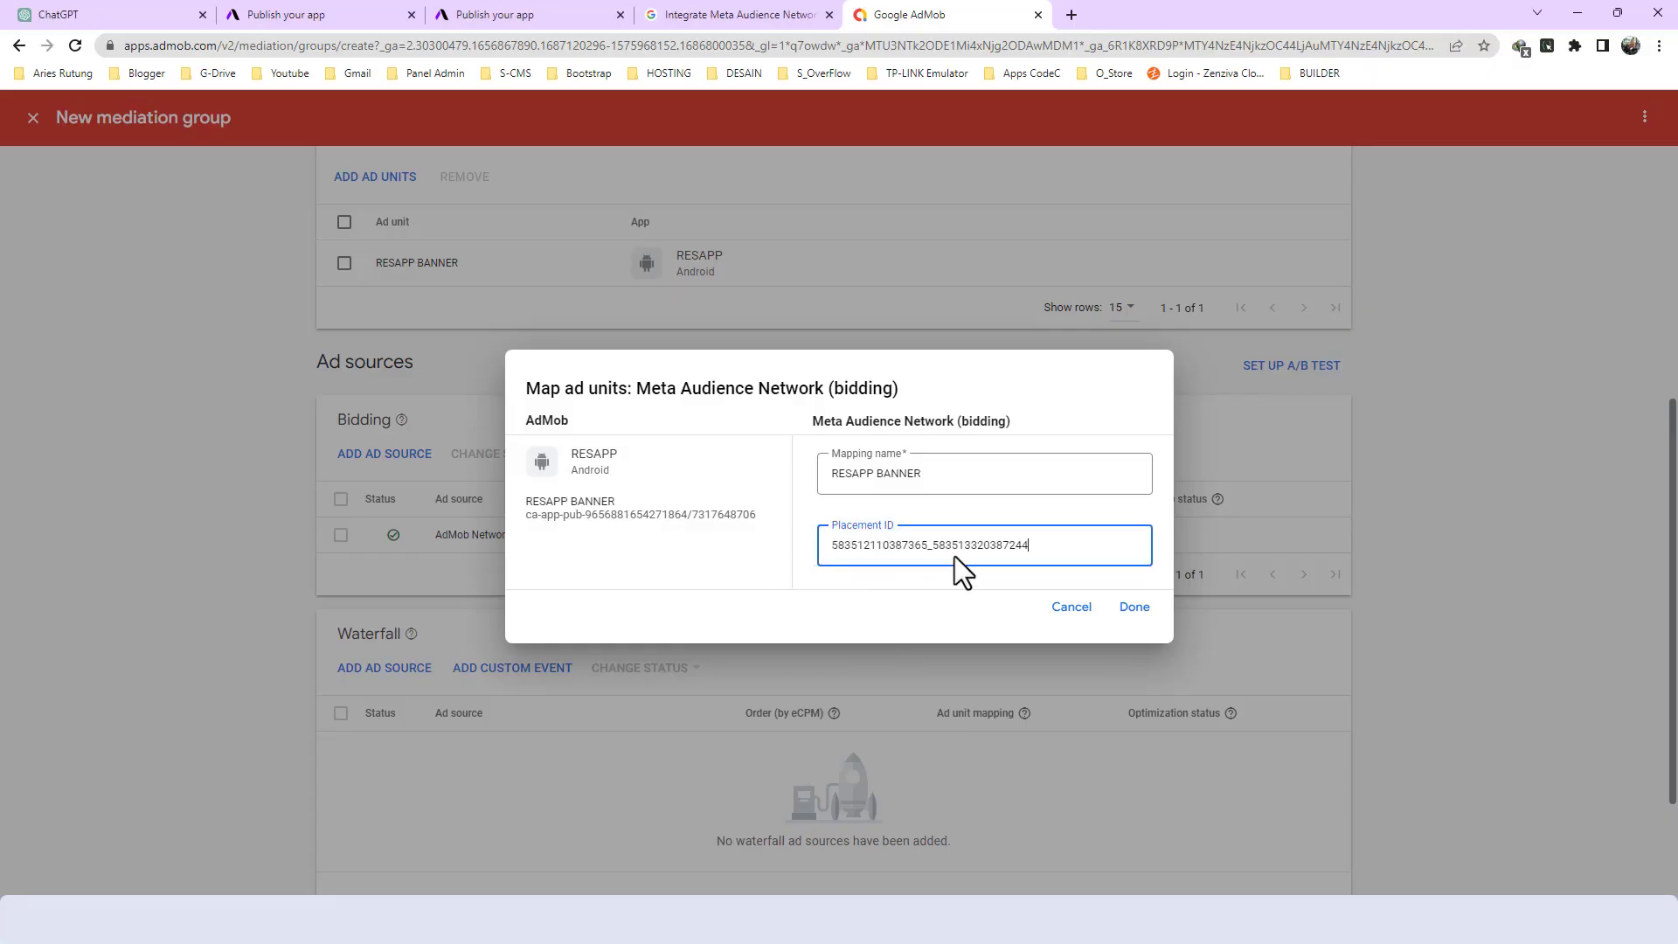
pyautogui.click(1135, 606)
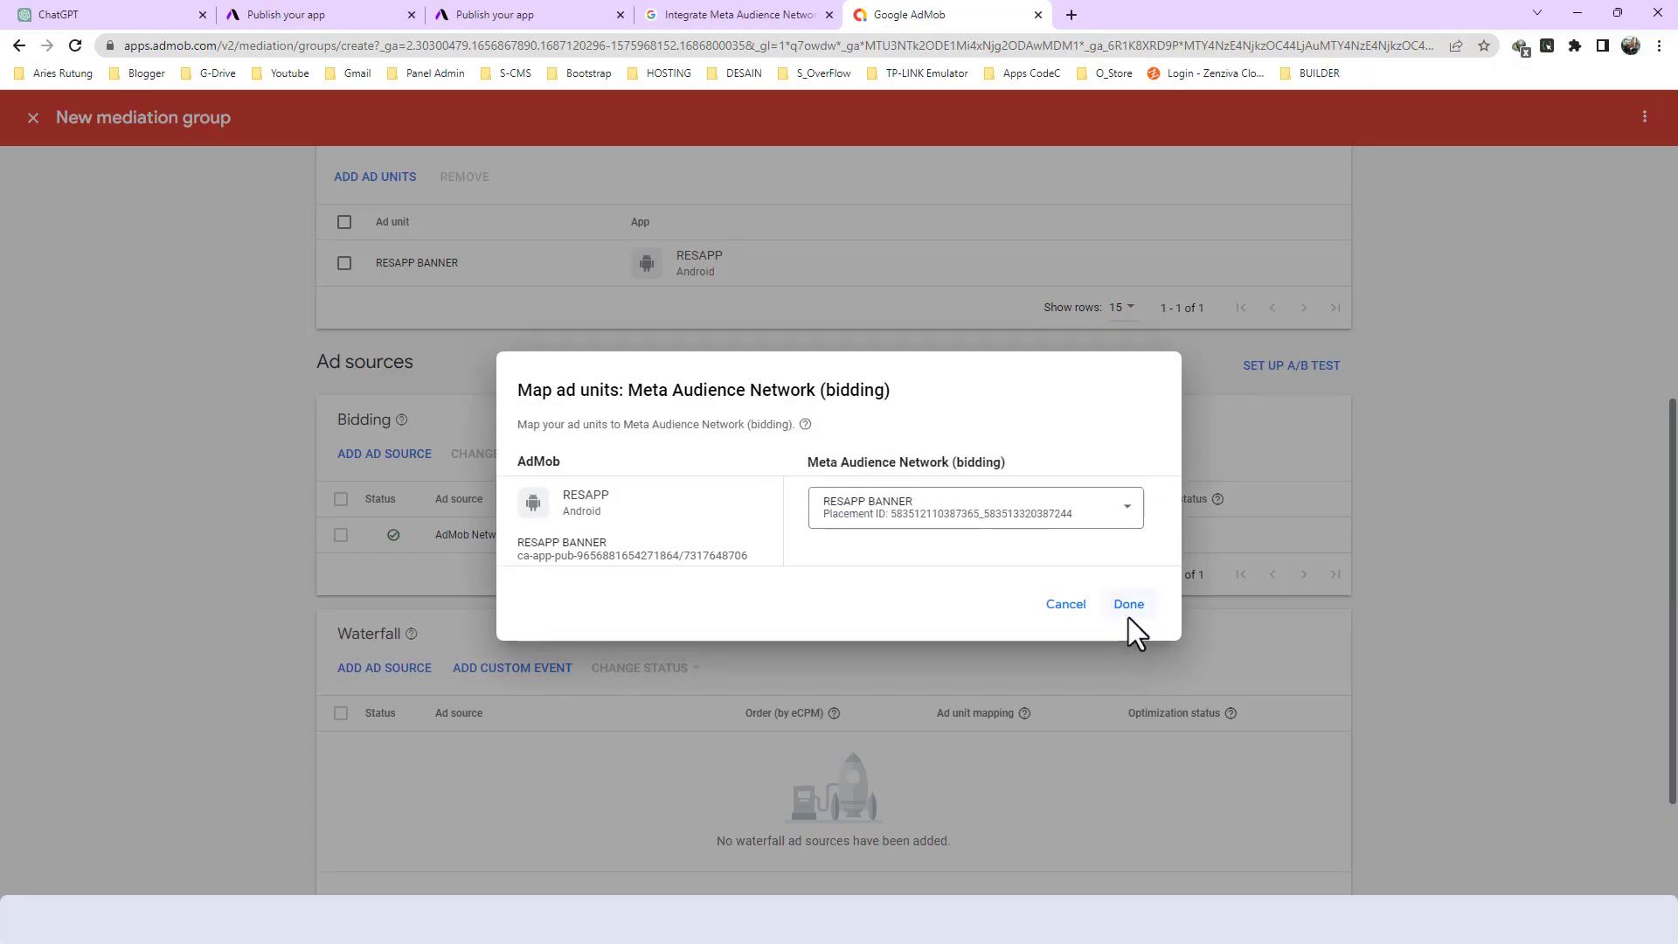
pyautogui.click(1125, 610)
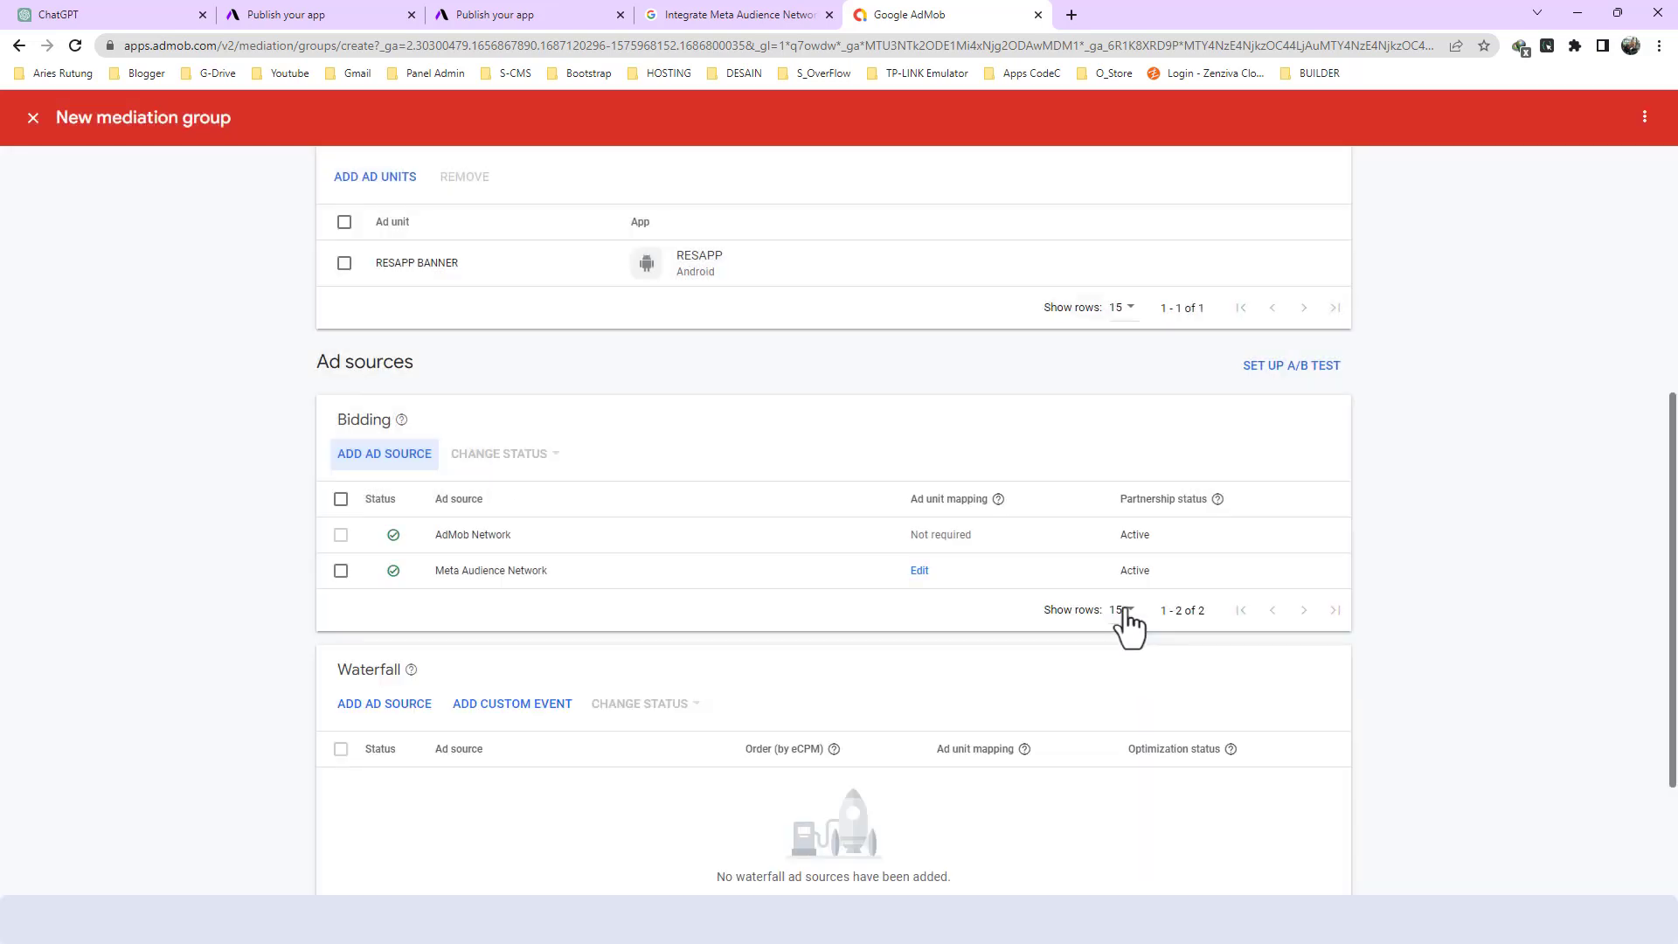
# - Check the bidding and waterfall ad sources and save the RESAPP BANNER mediation group
pyautogui.scroll(-1, 421, 526)
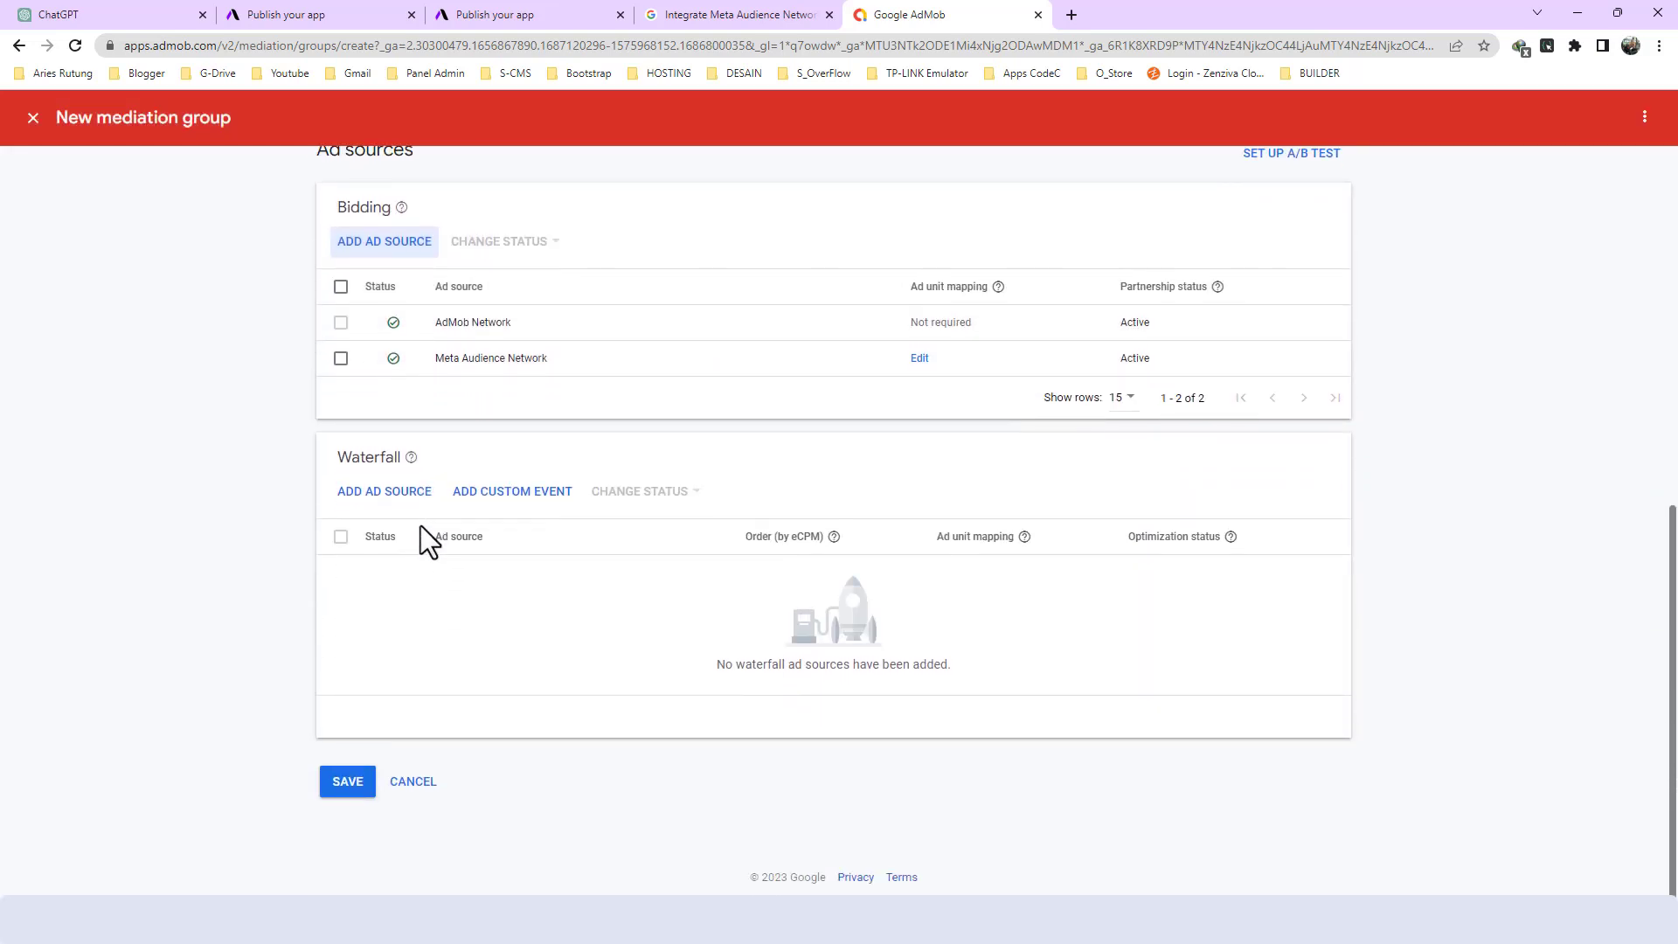
pyautogui.scroll(1, 421, 526)
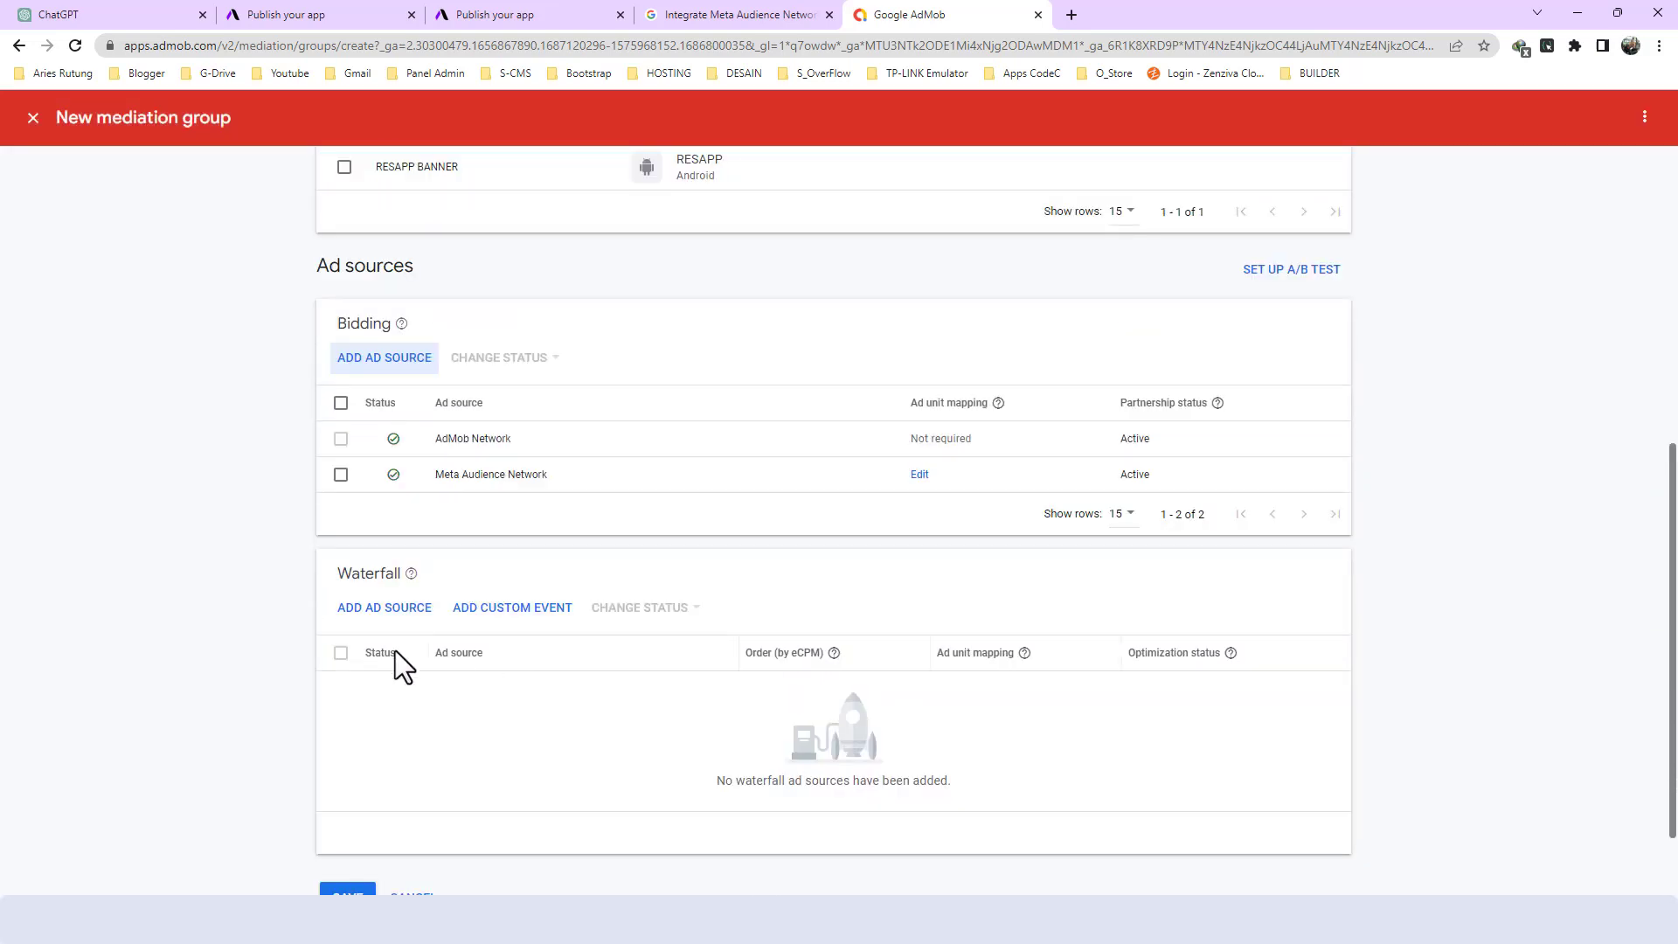
pyautogui.doubleClick(353, 570)
pyautogui.click(495, 576)
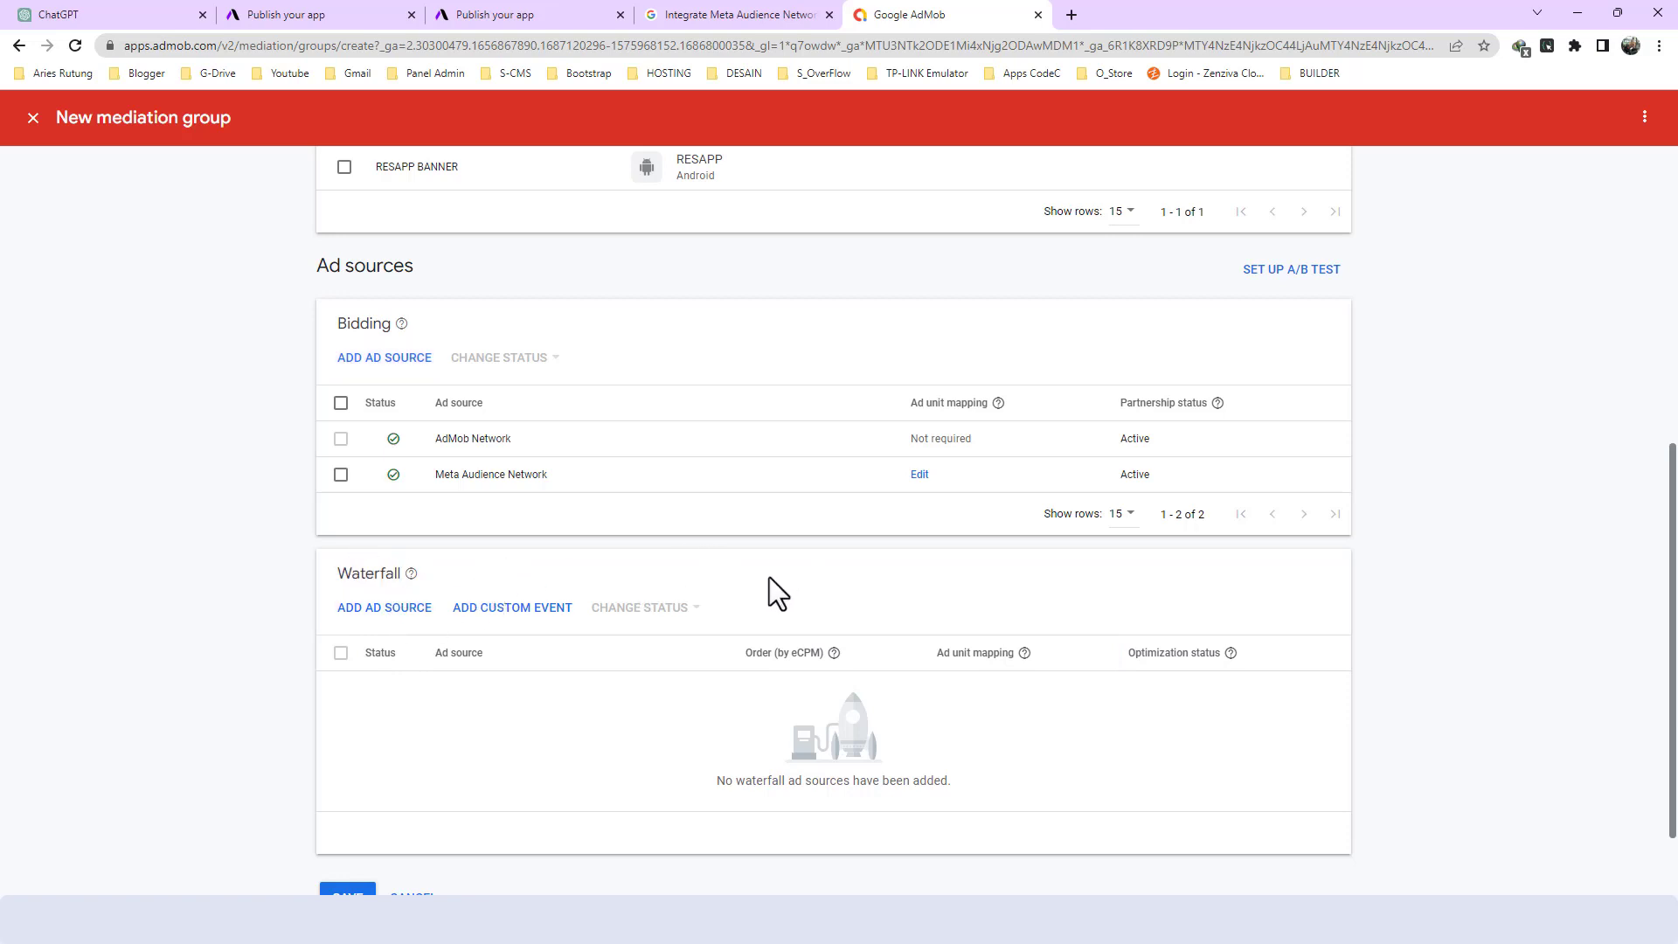
pyautogui.scroll(-2, 806, 630)
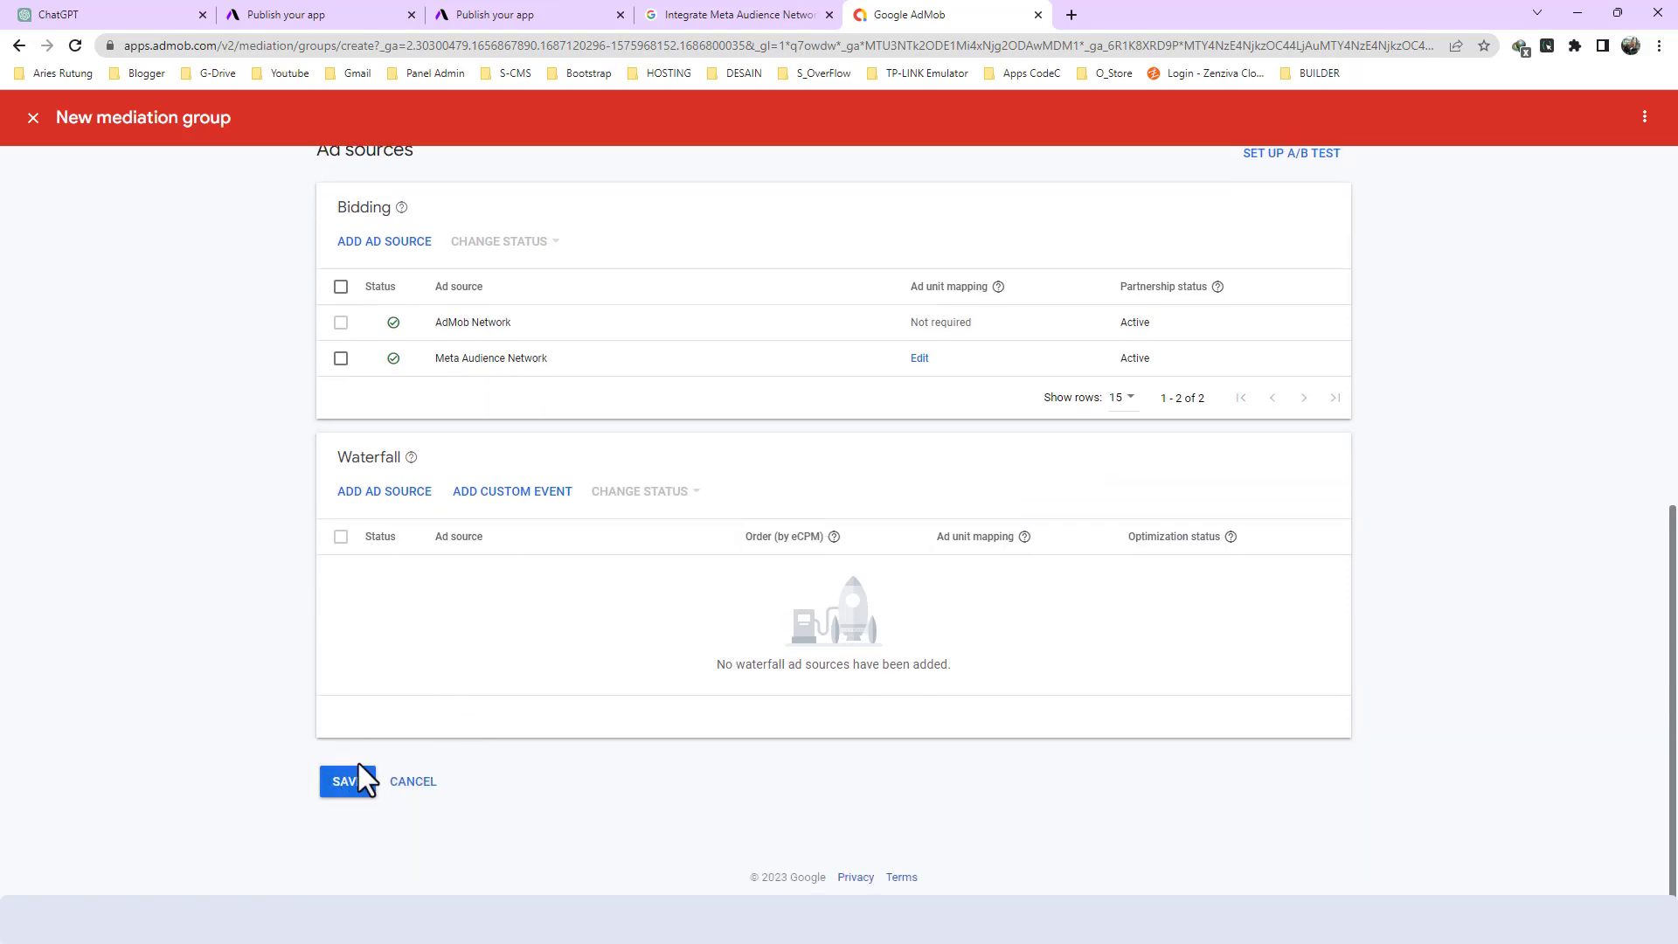
pyautogui.click(348, 784)
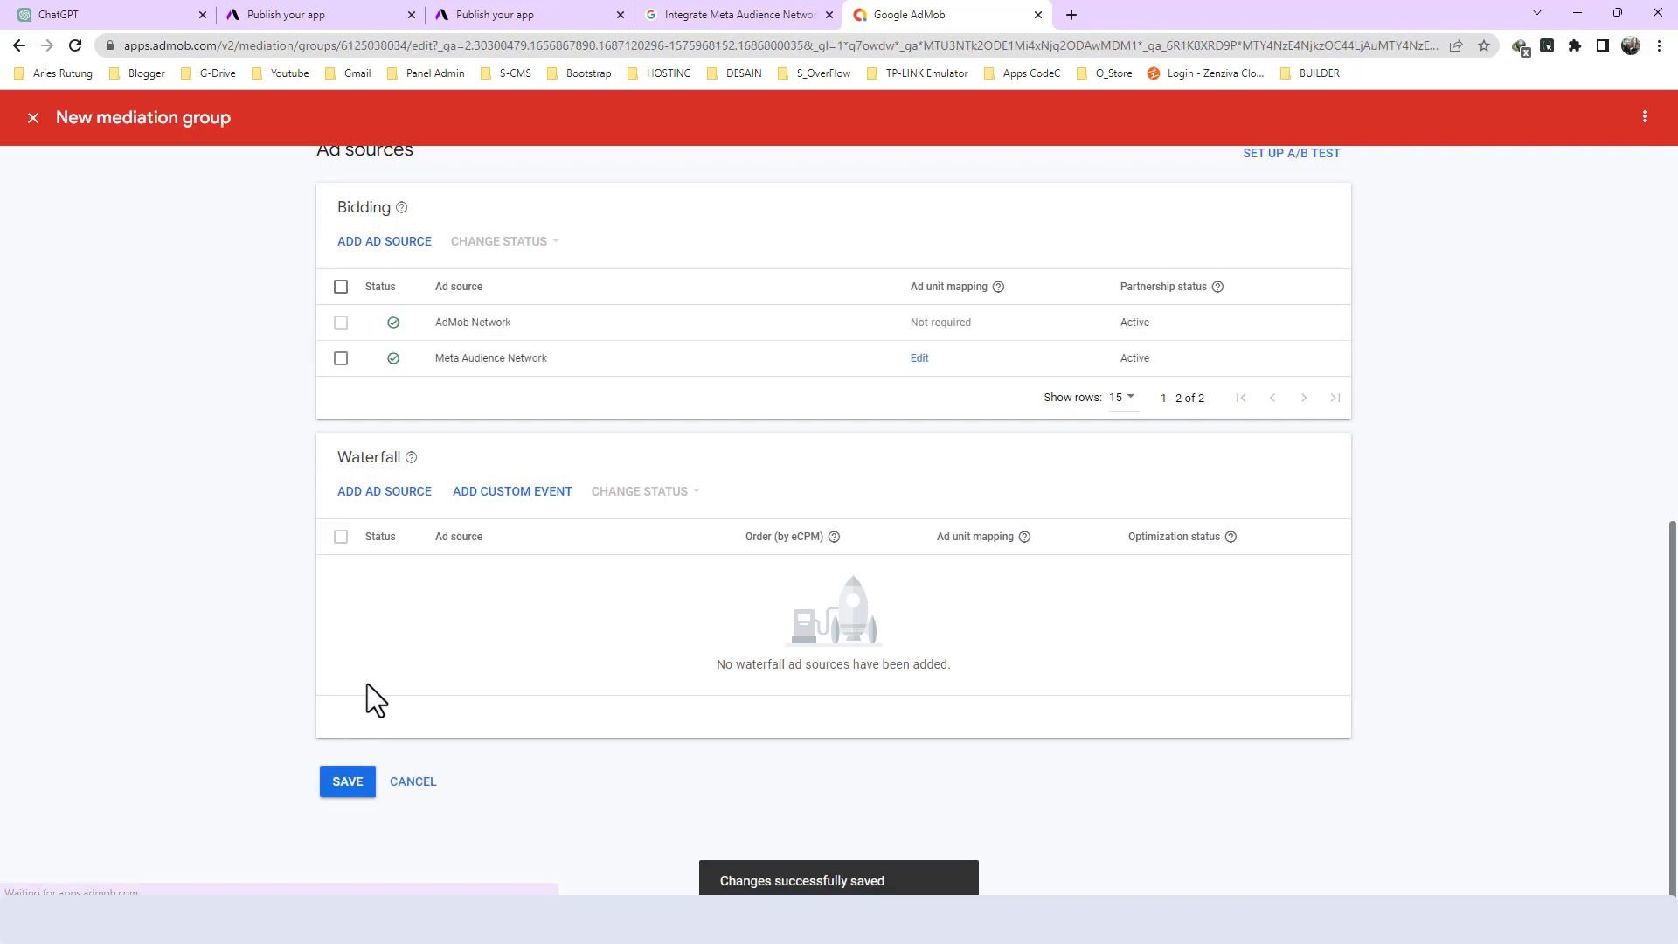
pyautogui.scroll(8, 374, 557)
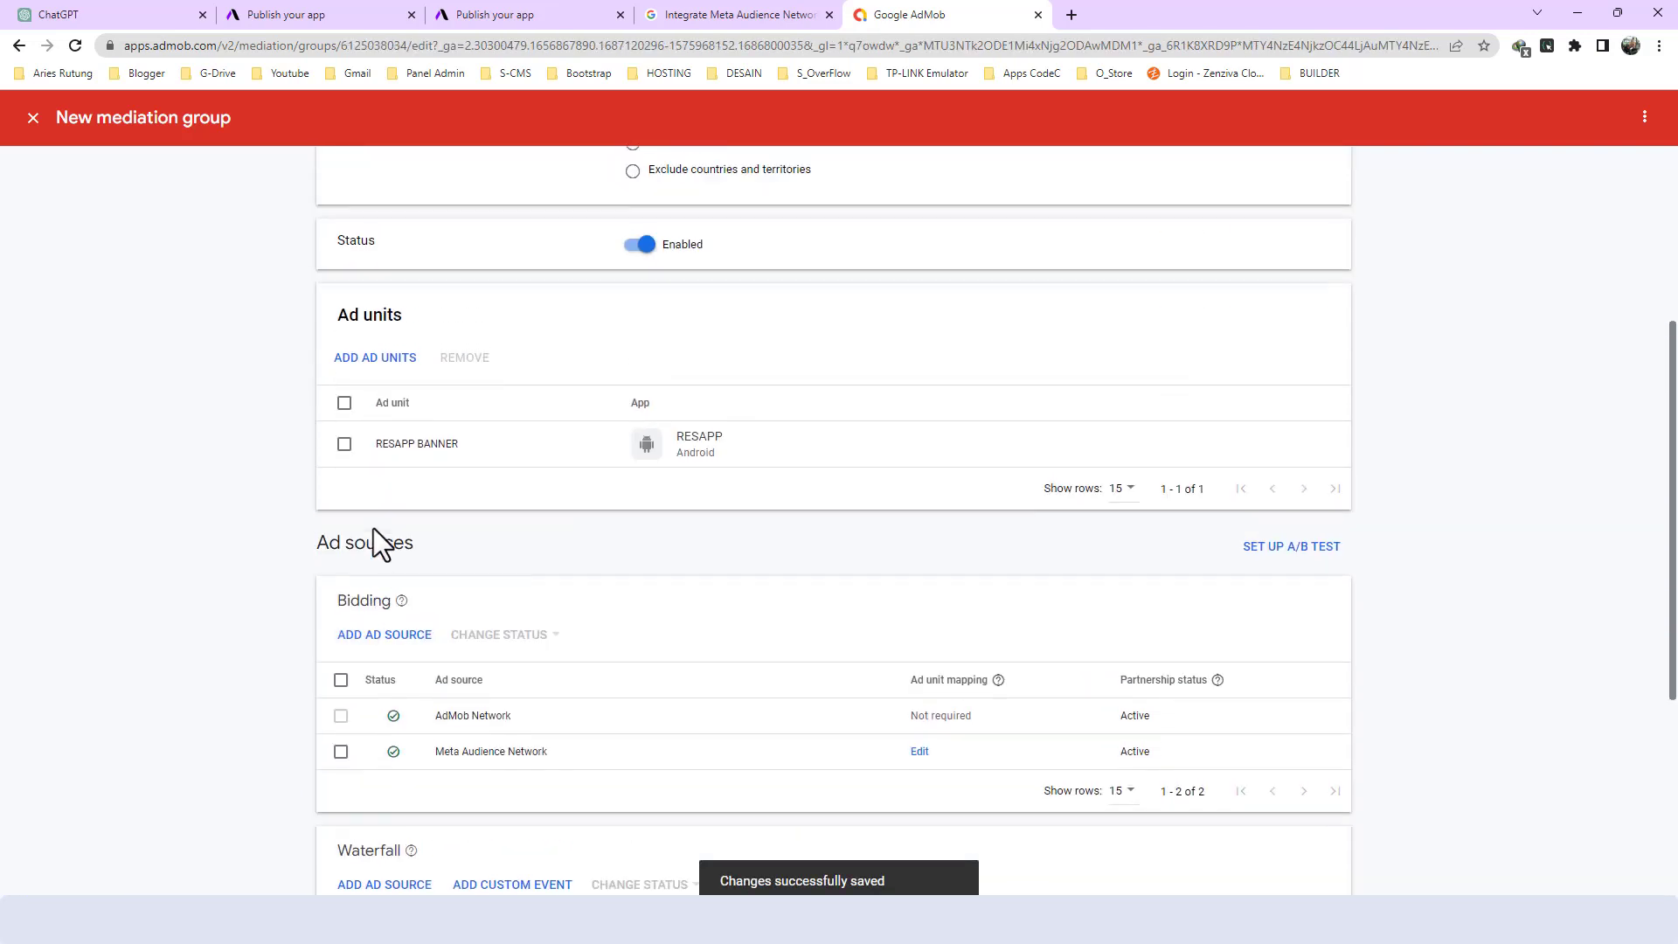
# - Close the saved banner group and start a new mediation group with the Interstitial ad format for Android
pyautogui.scroll(-4, 731, 852)
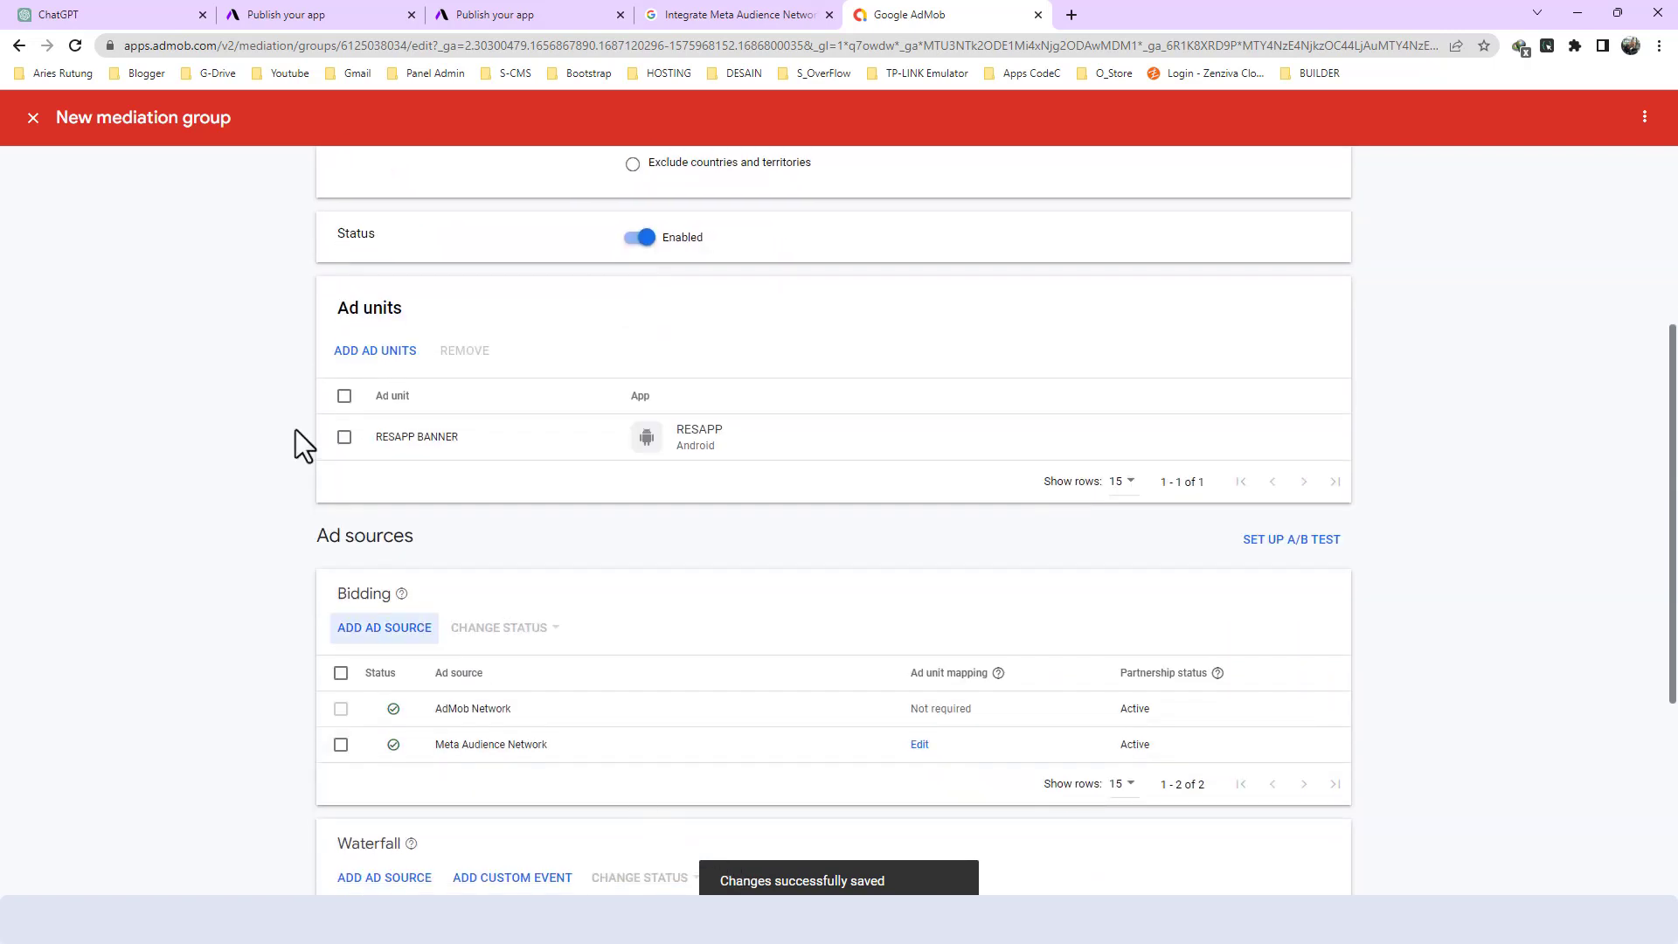
pyautogui.click(33, 117)
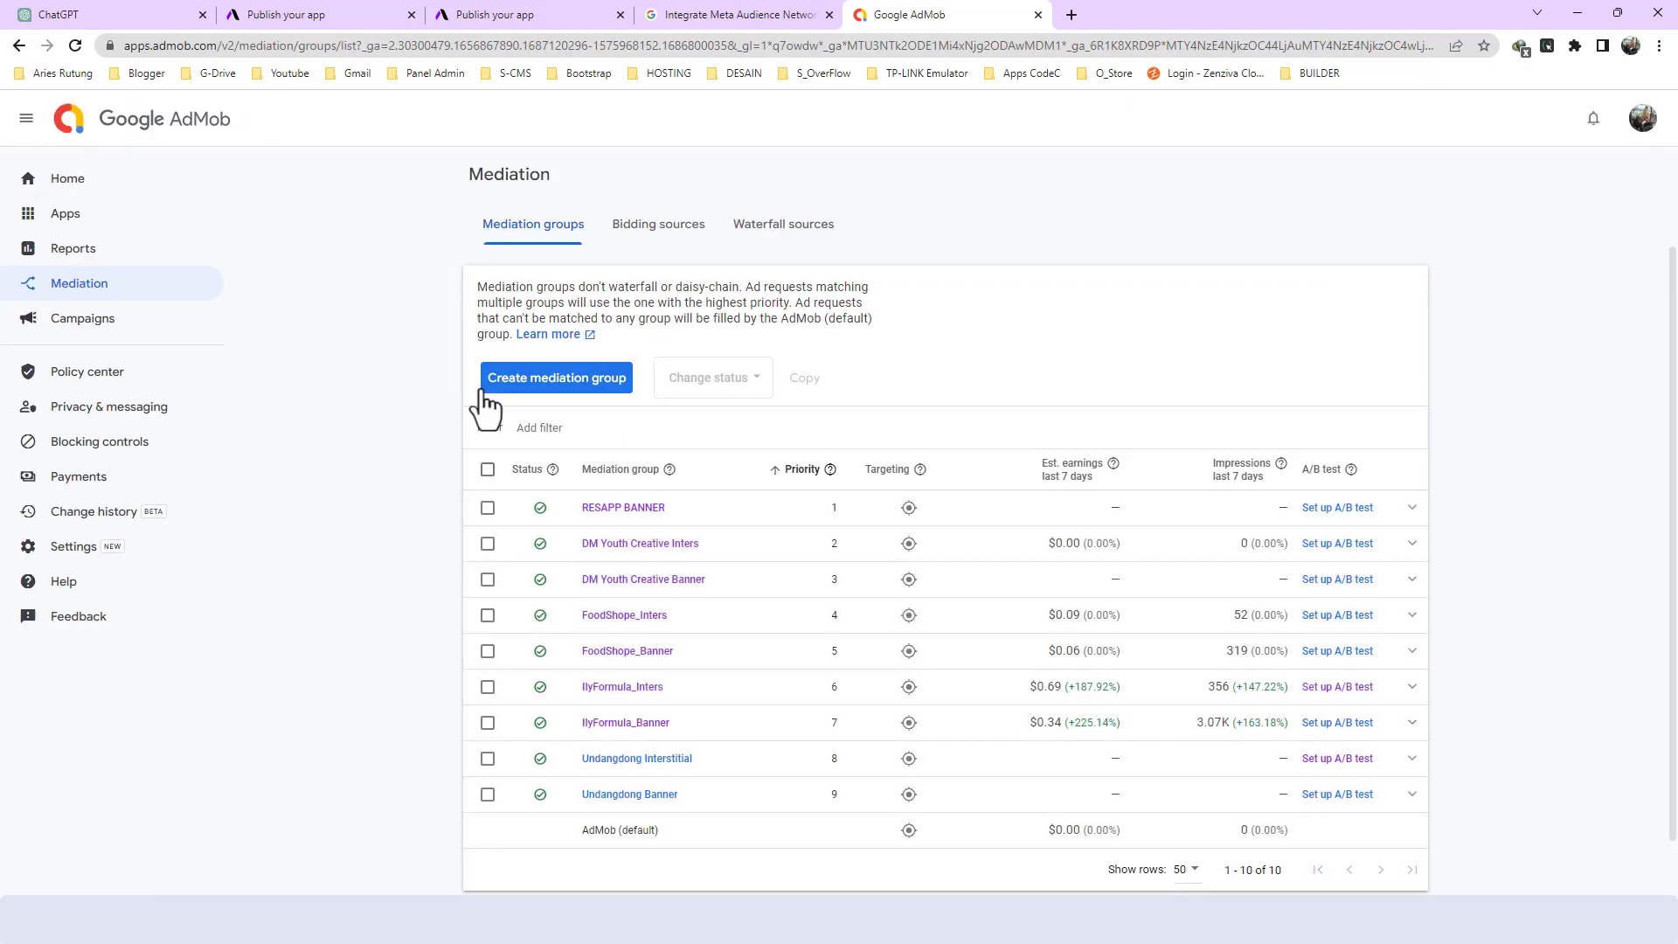
pyautogui.click(534, 384)
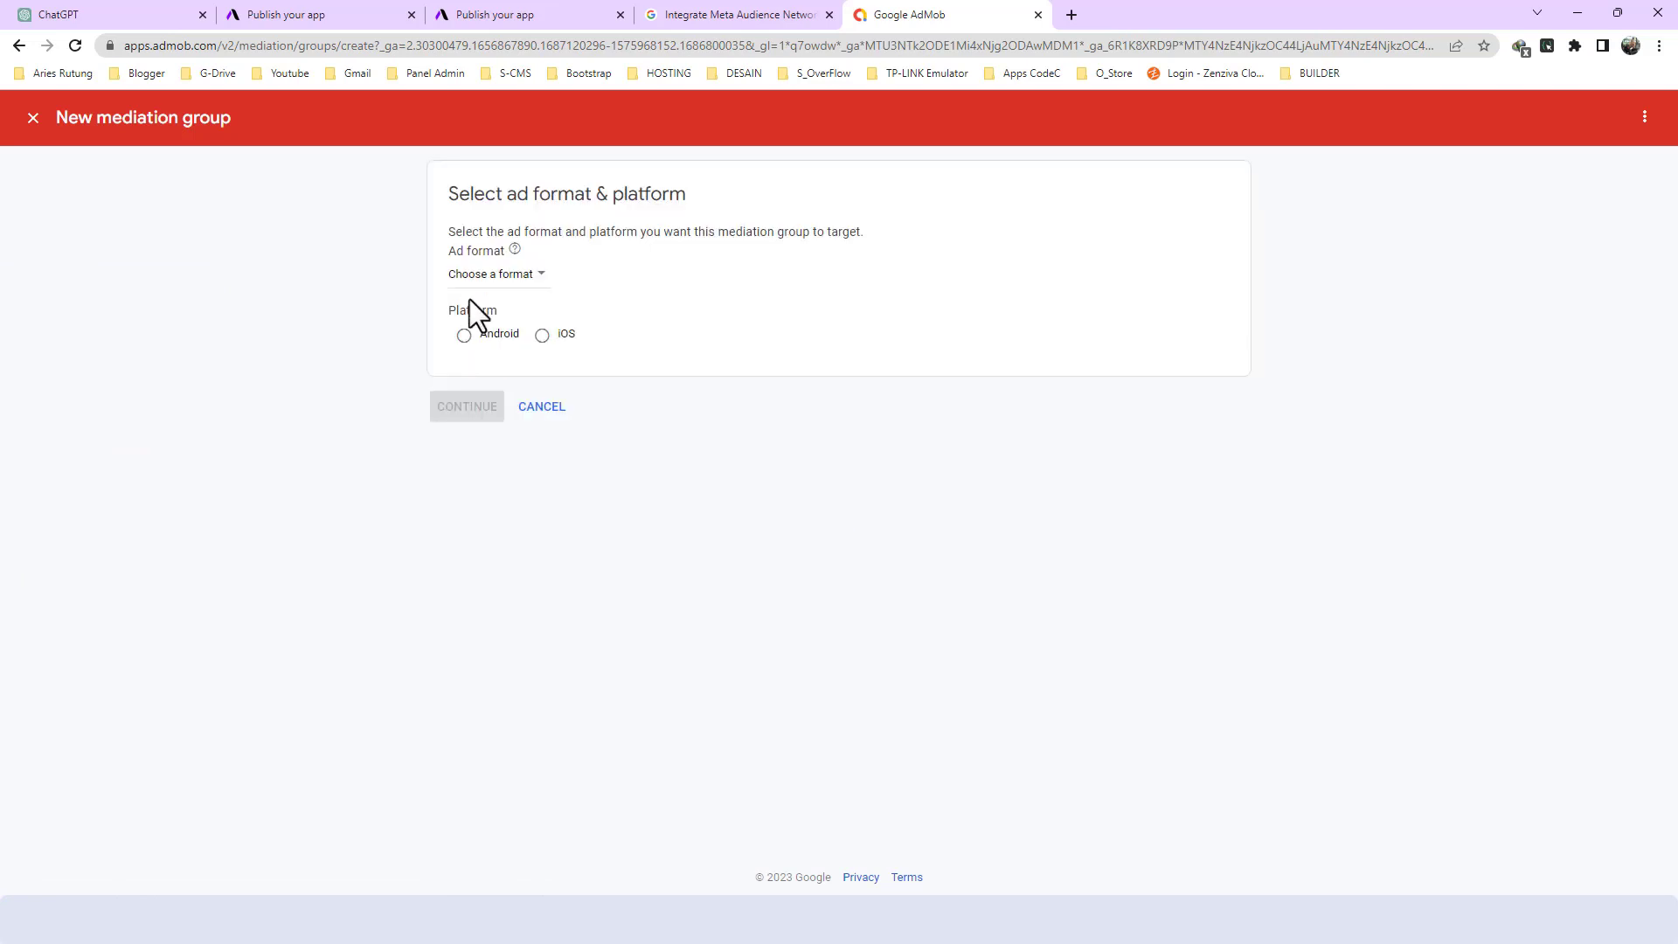
pyautogui.click(487, 278)
pyautogui.click(489, 325)
pyautogui.click(468, 343)
pyautogui.click(458, 409)
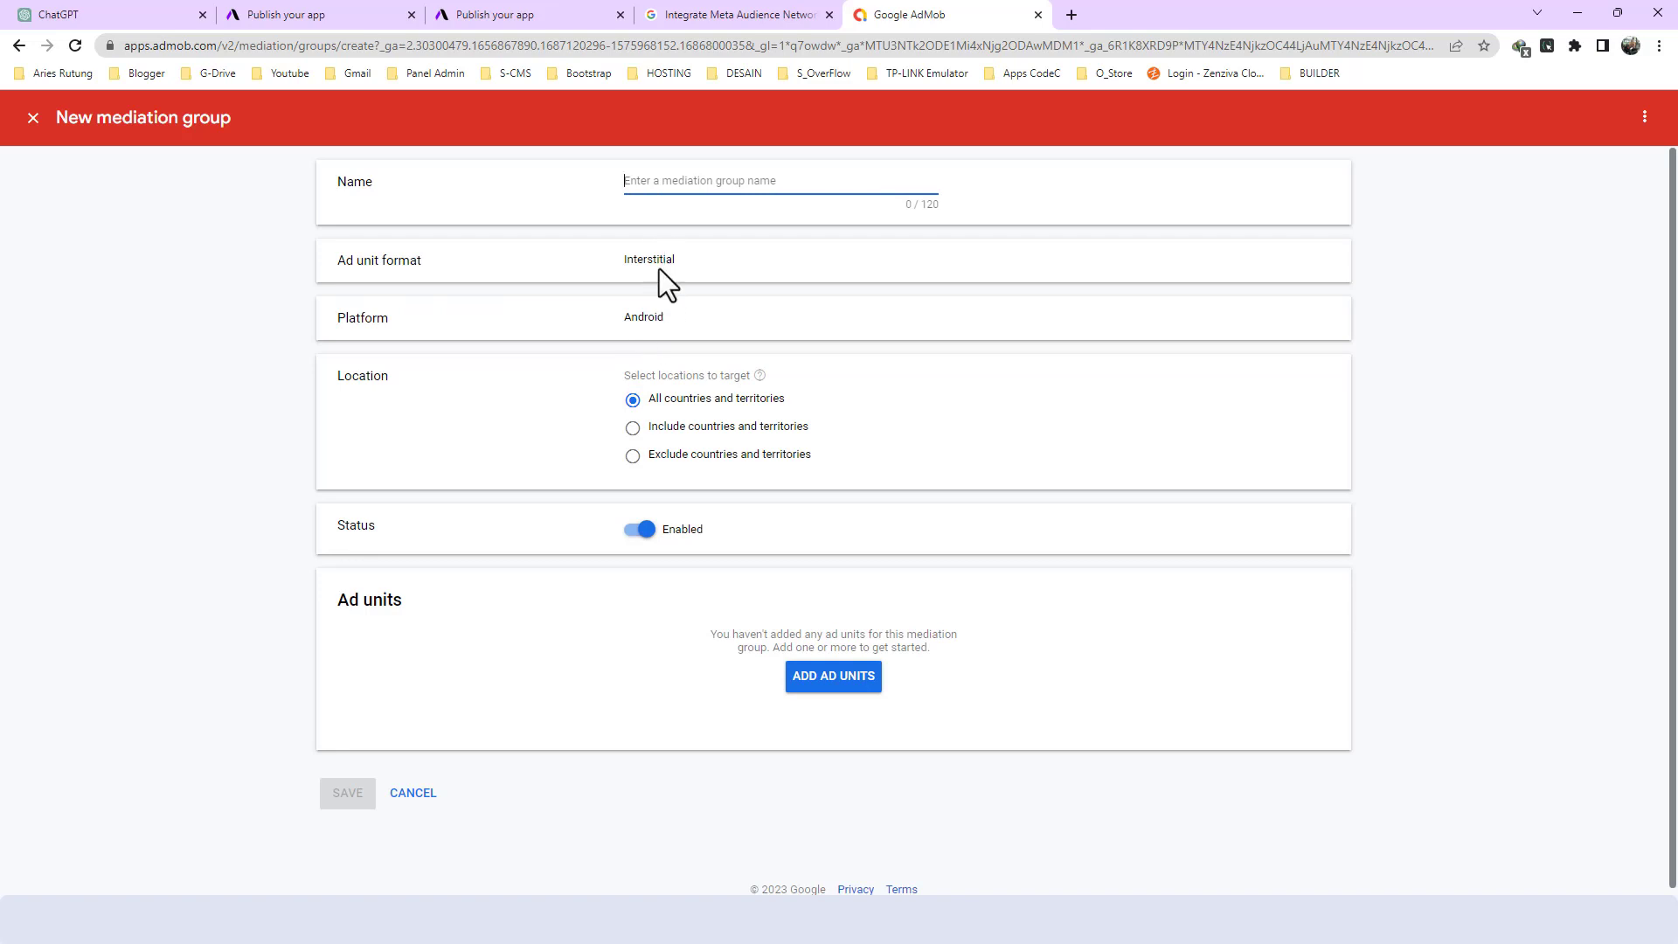
# - Name the mediation group RESAPP INTERS and add the RESAPP app's RESAPP INTERS ad unit to it
pyautogui.write('RESAPP (')
pyautogui.write('NTERS')
pyautogui.click(816, 681)
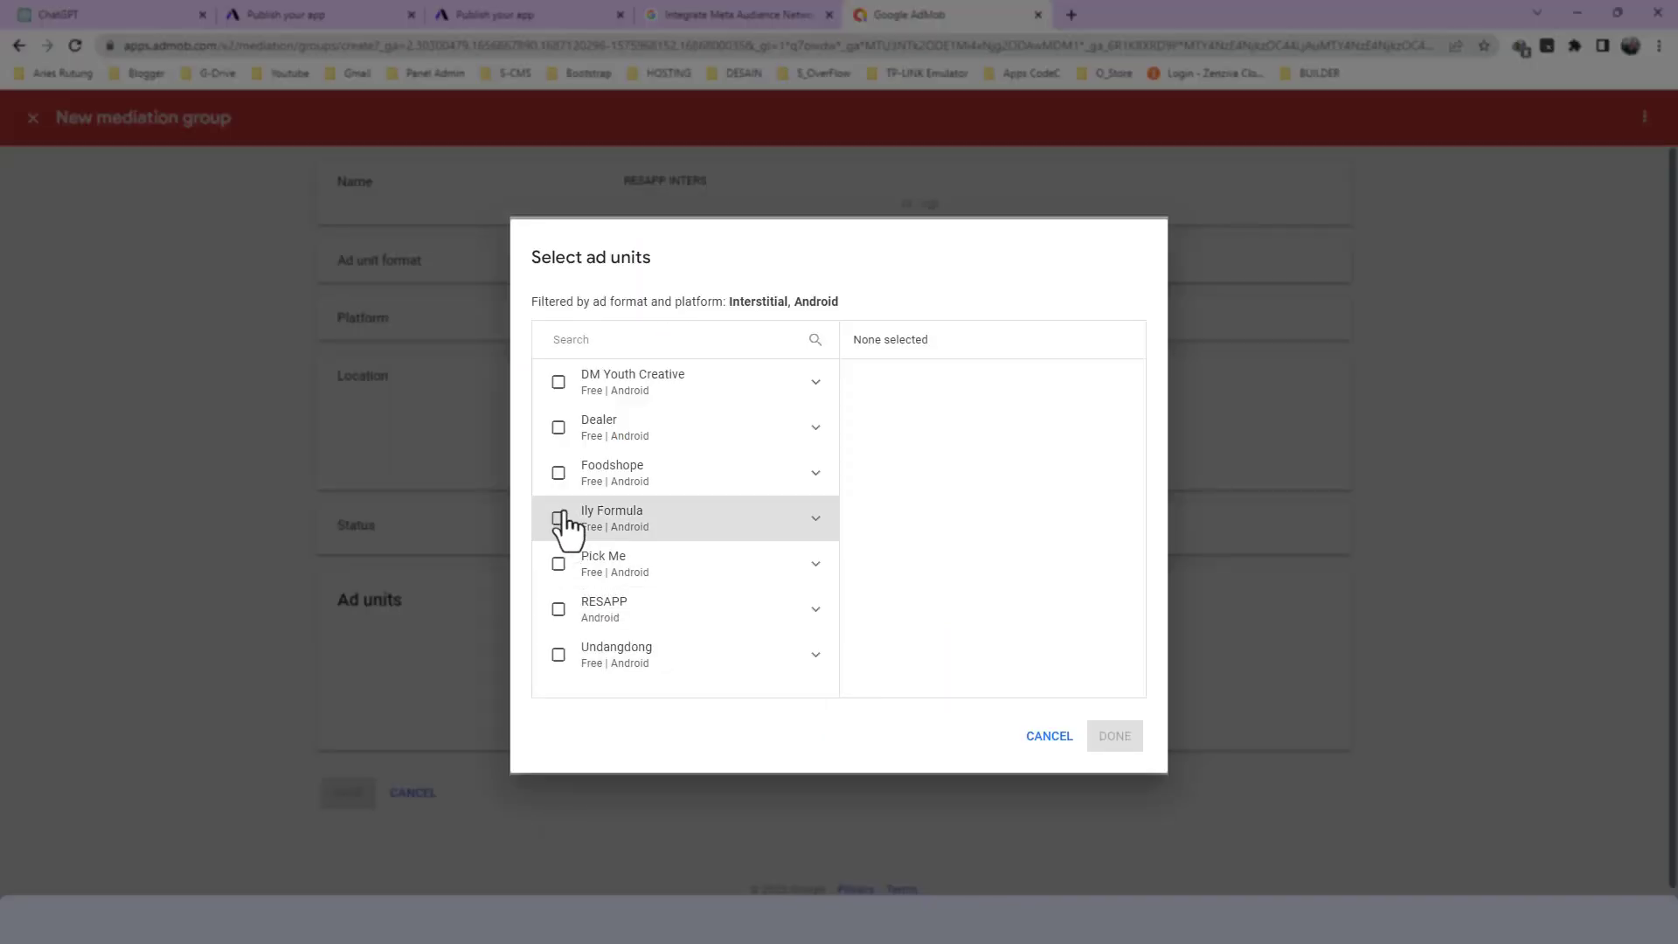
pyautogui.click(558, 610)
pyautogui.click(815, 609)
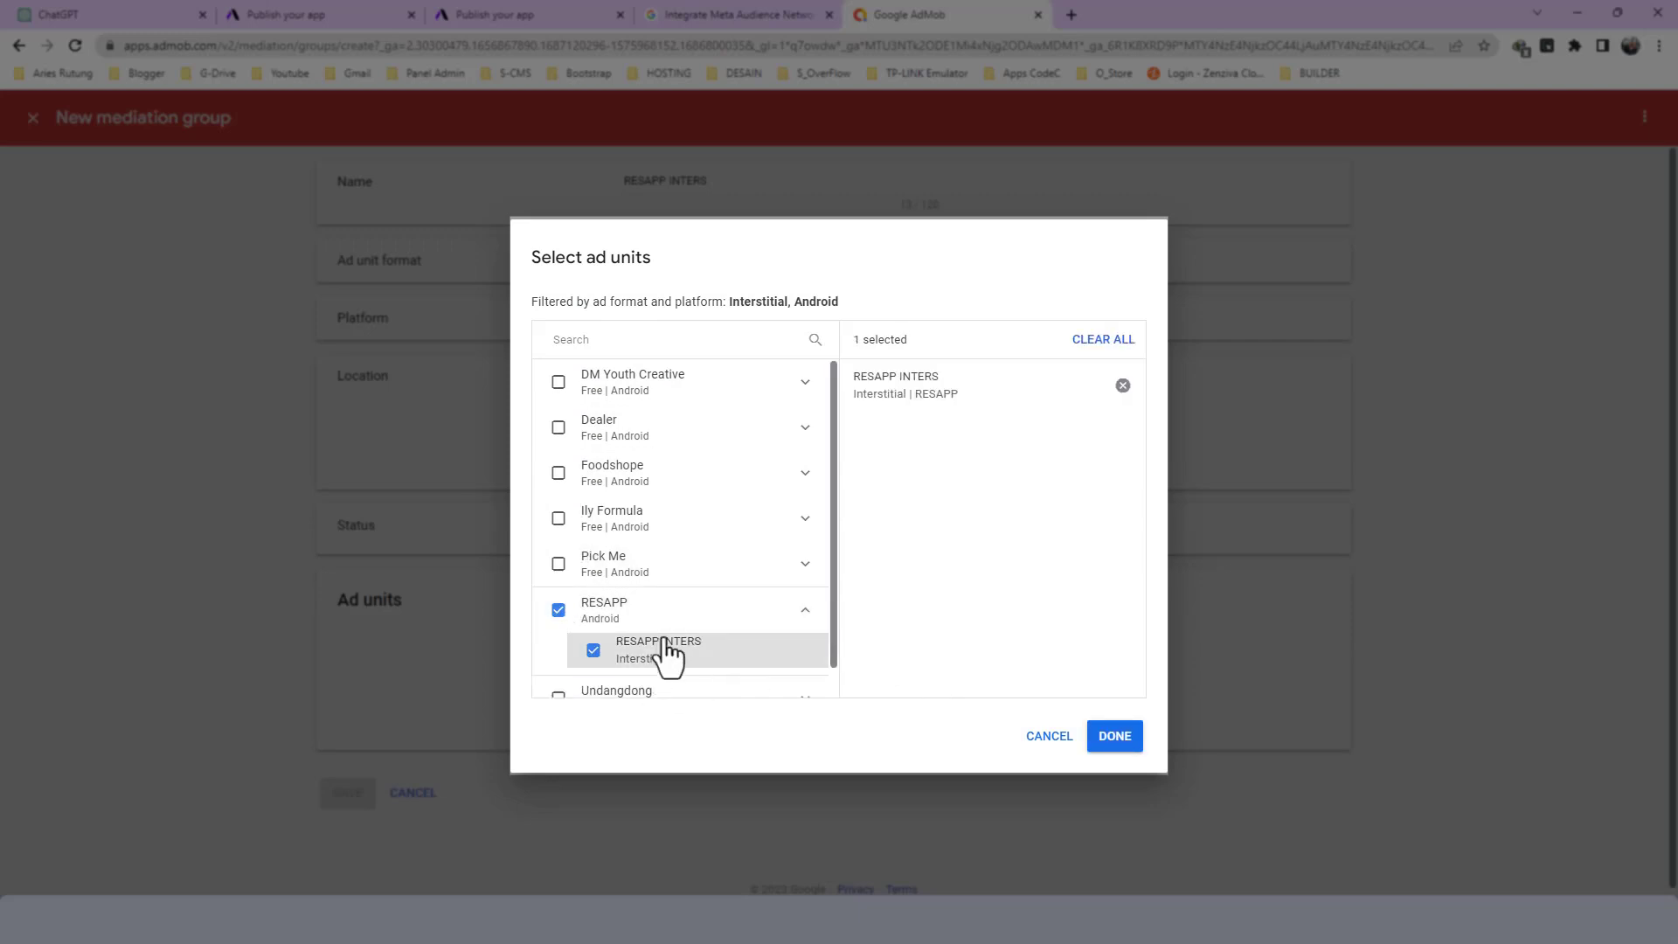
pyautogui.click(1115, 736)
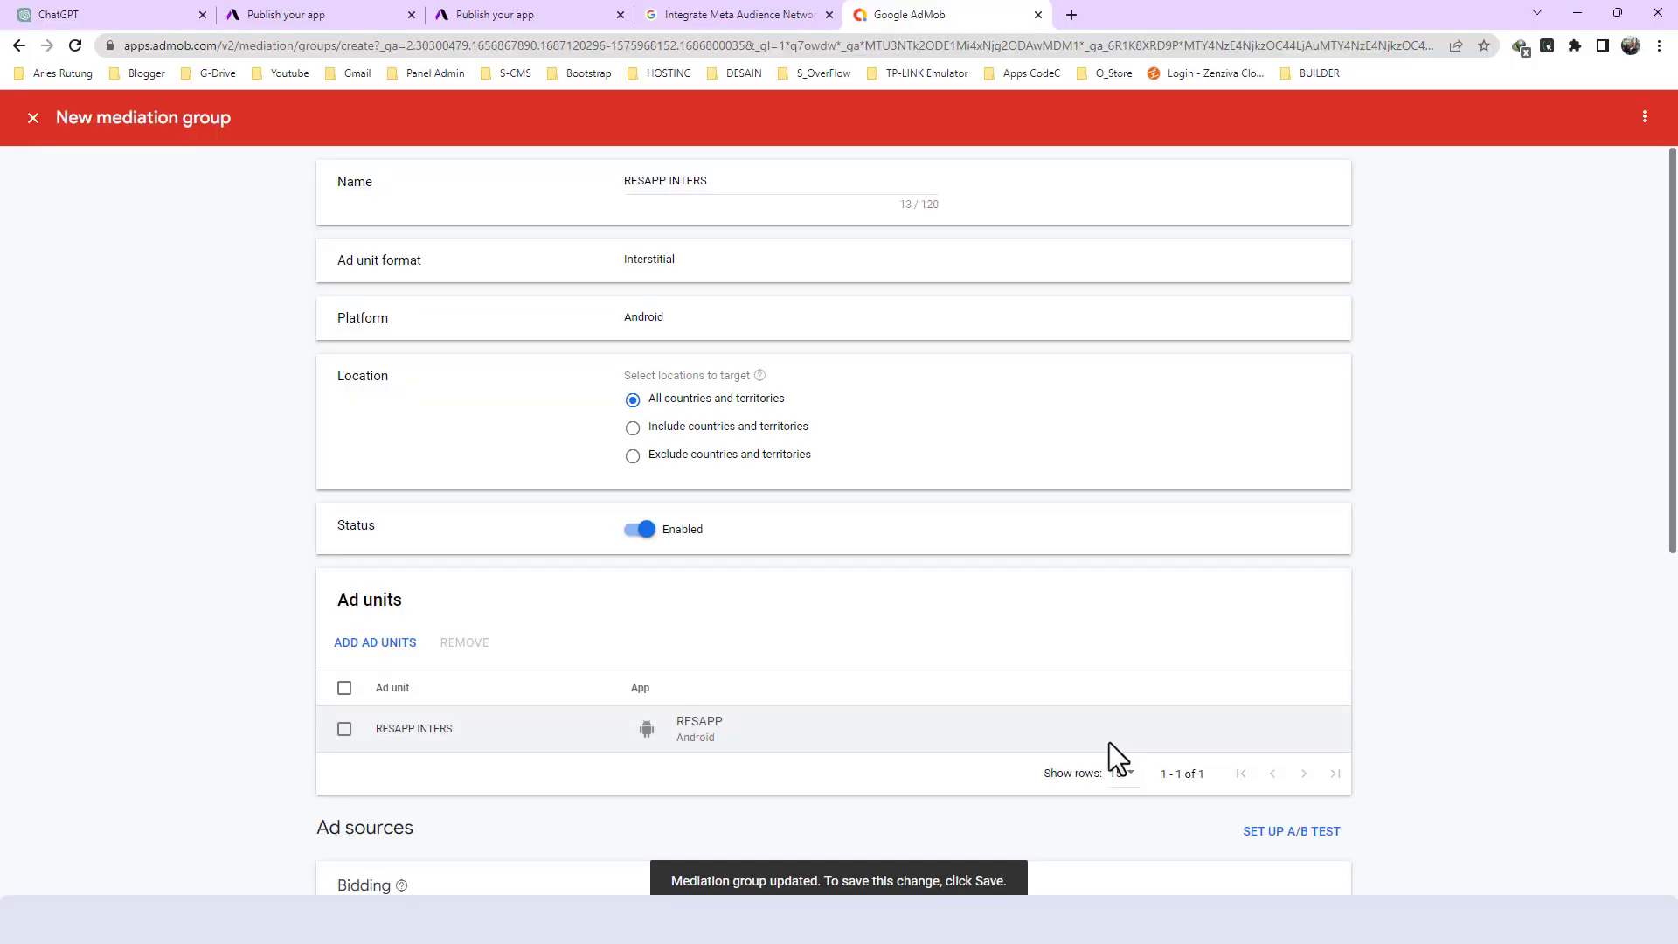
# - Search the bidding ad sources for "META" and select Meta Audience Network for the interstitial mediation group
pyautogui.scroll(-3, 847, 672)
pyautogui.scroll(-1, 848, 673)
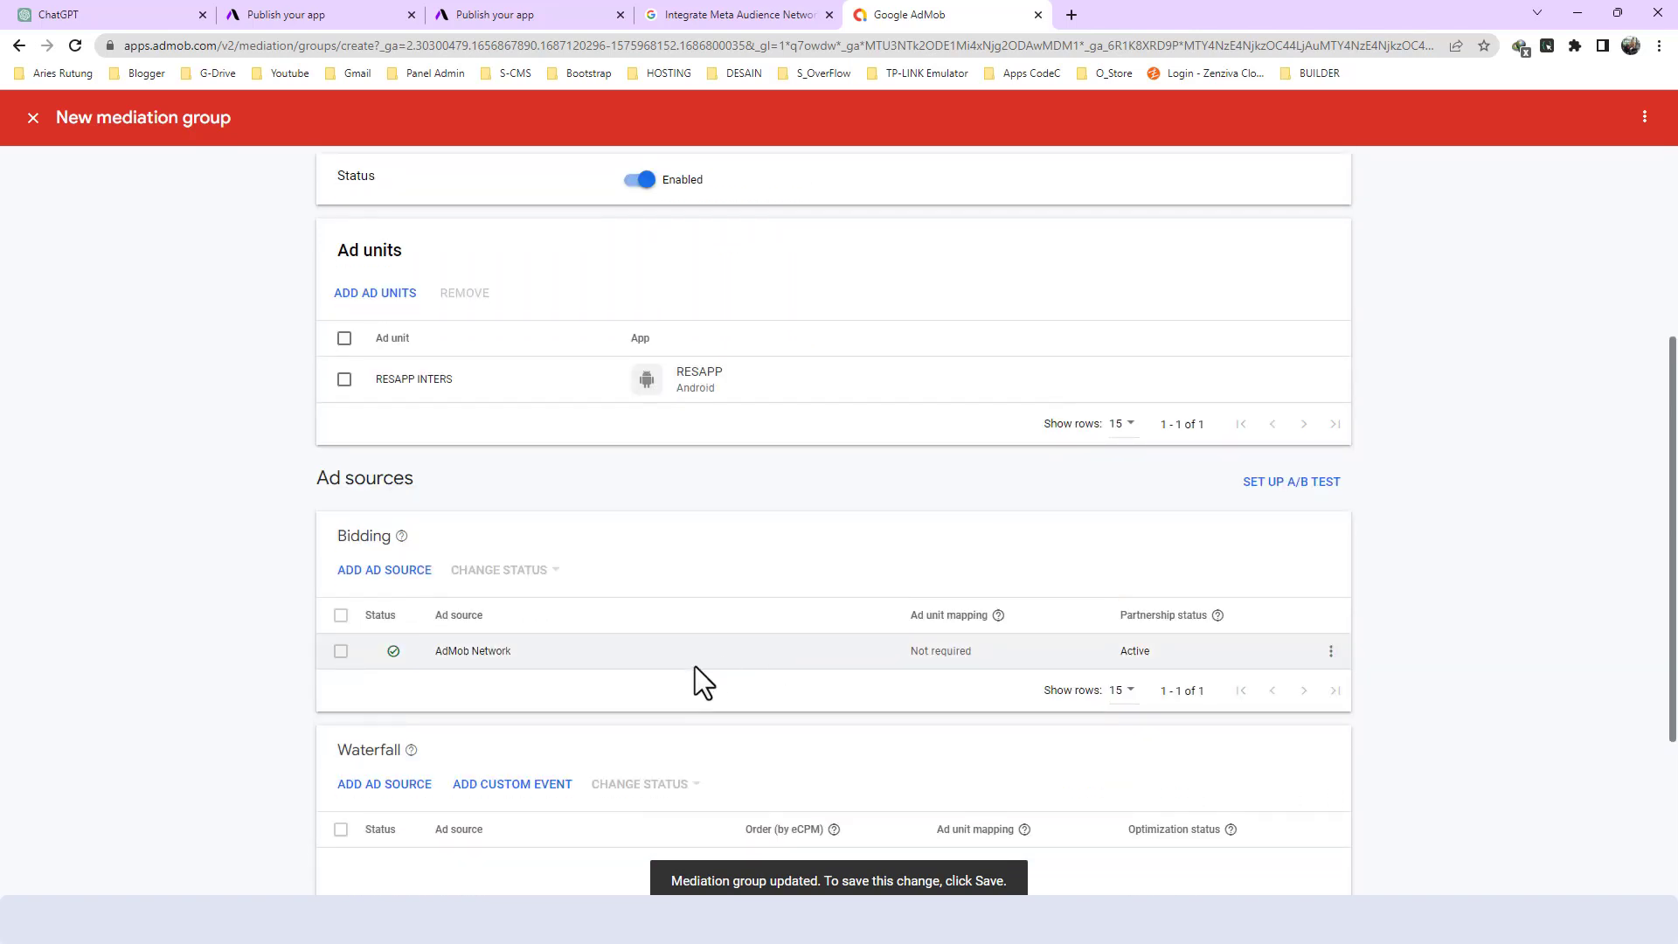
pyautogui.click(360, 576)
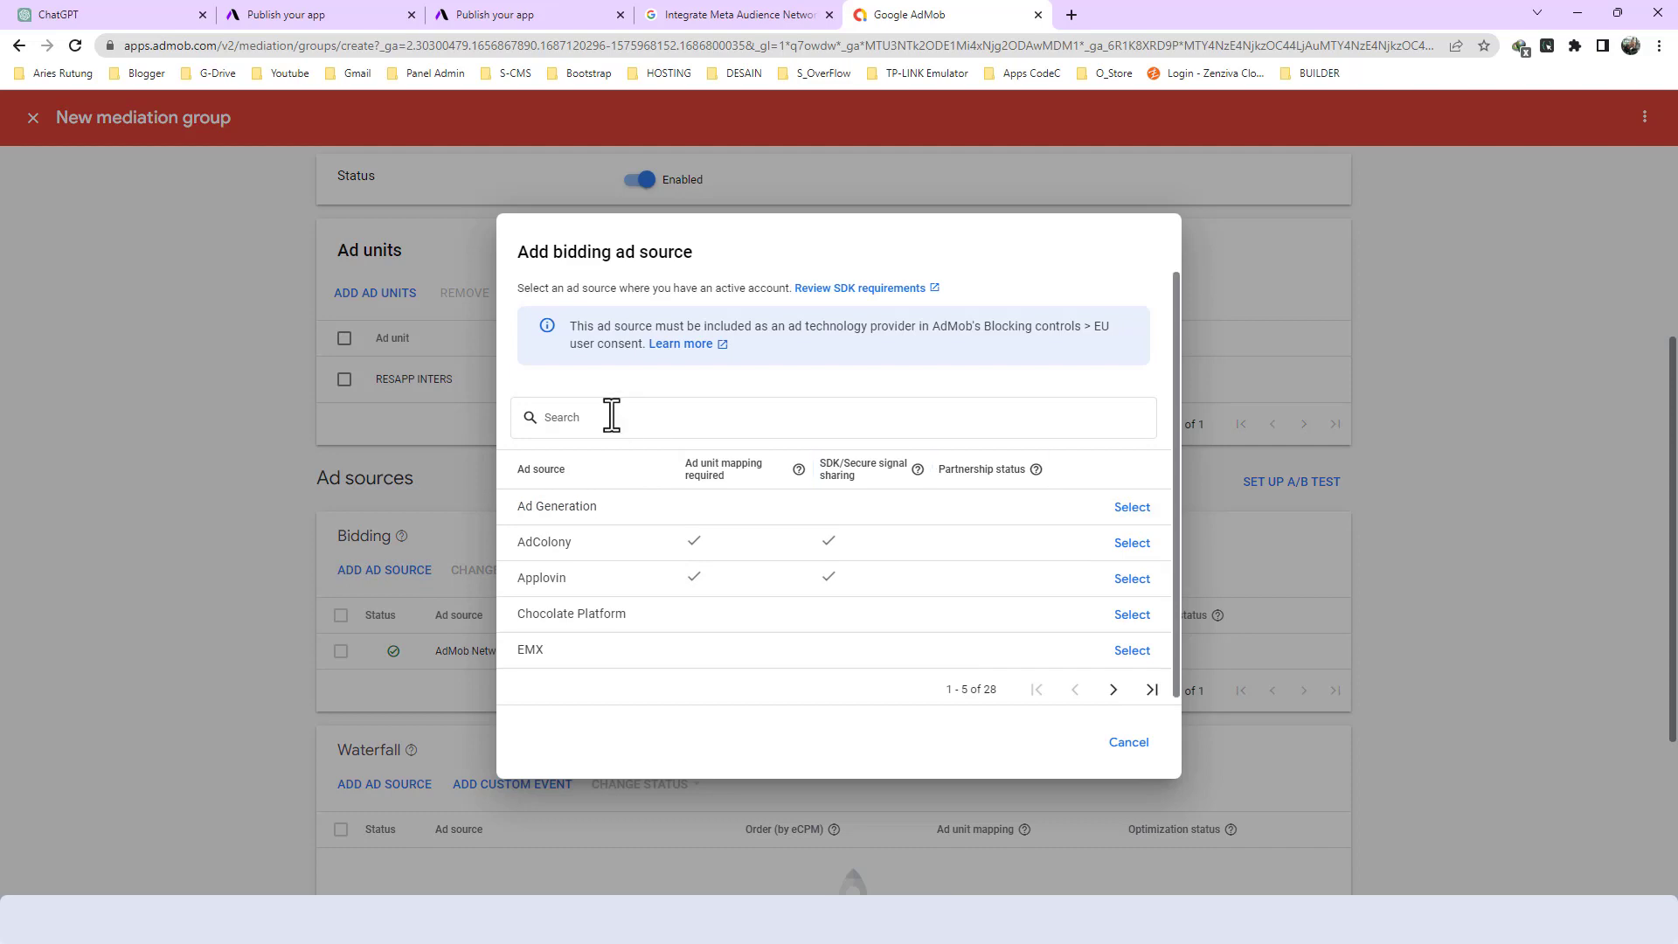
pyautogui.write('META')
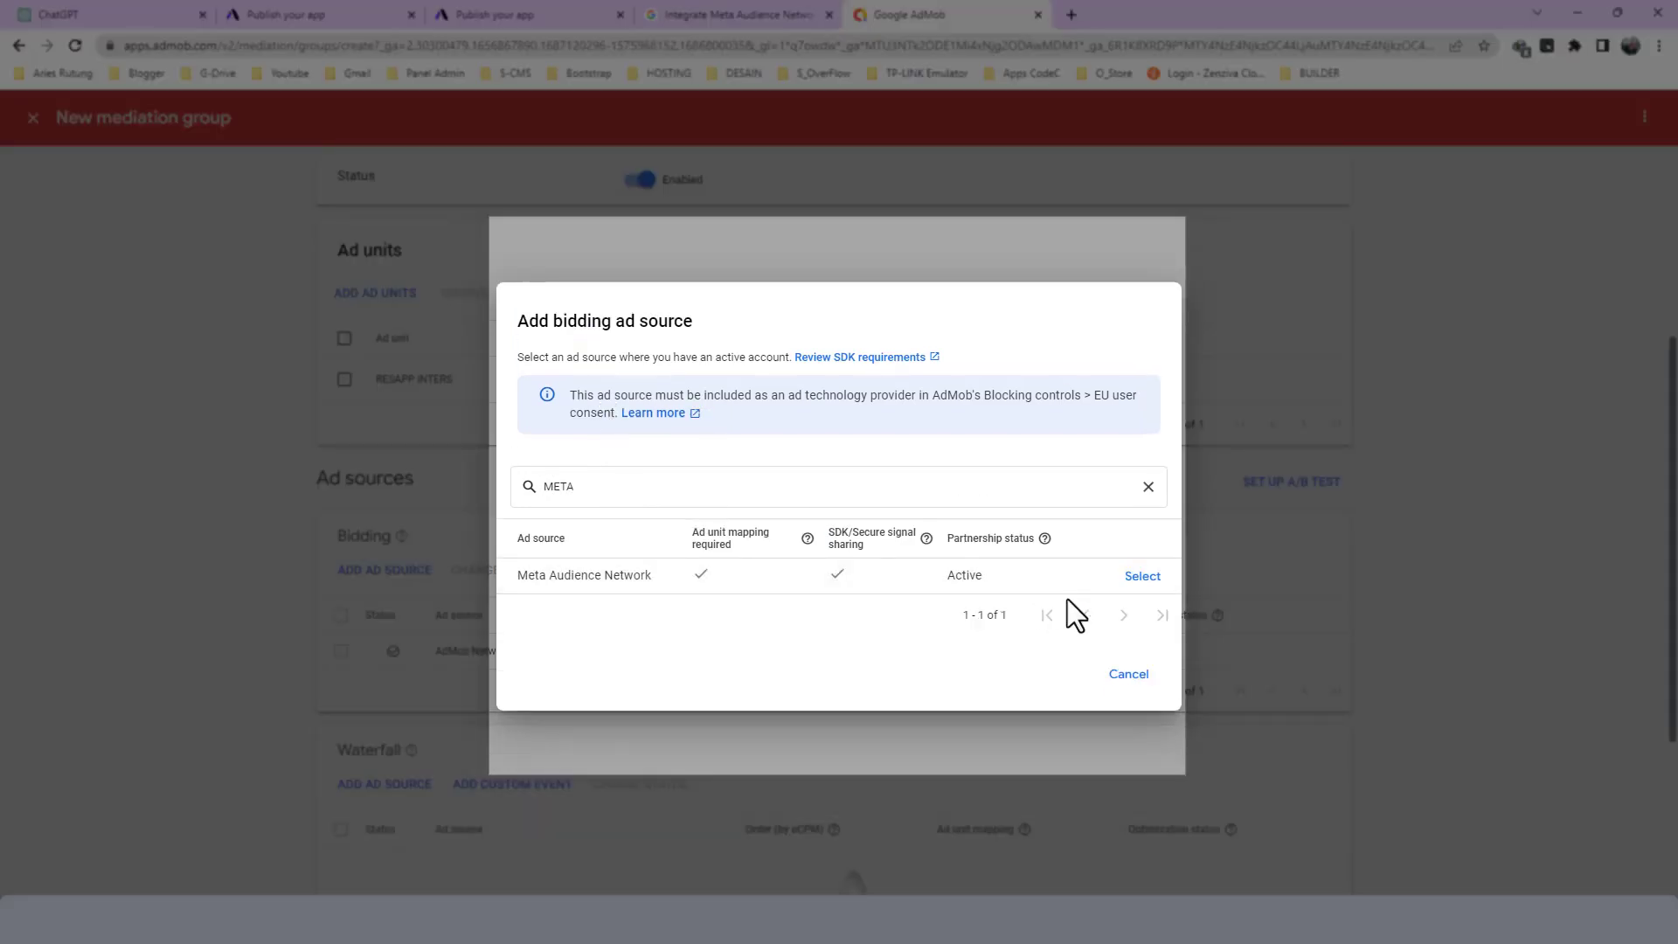
pyautogui.click(1142, 577)
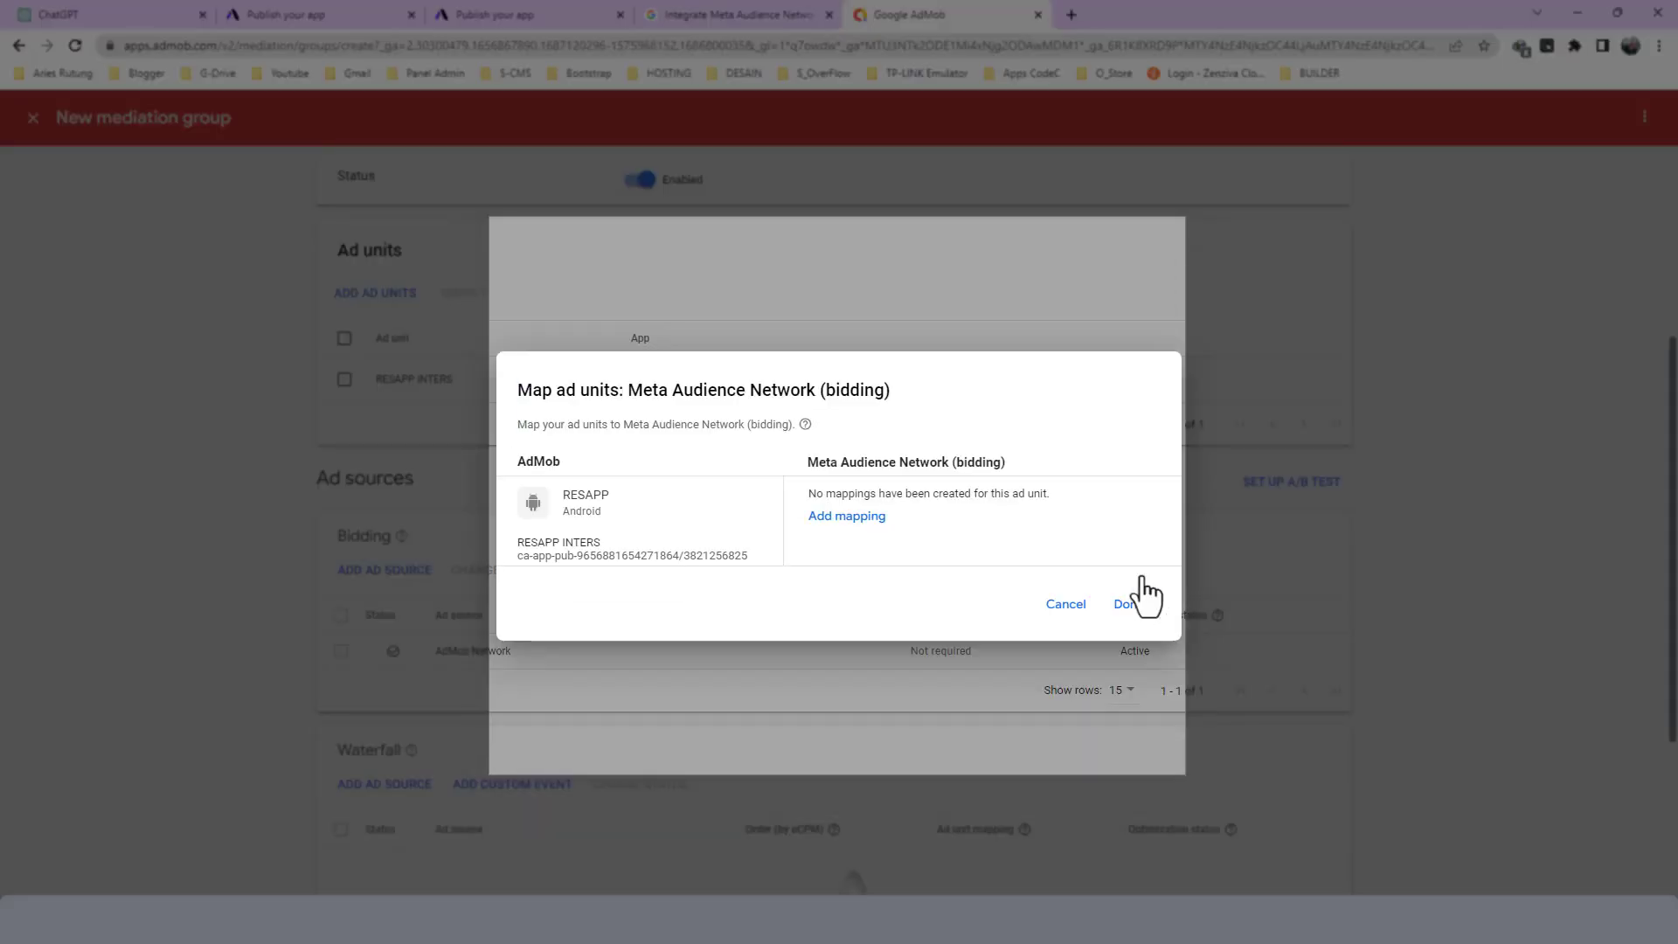
# - Add a Meta Audience Network mapping named RESAPP INTERS, copying the interstitial placement's name from Meta Monetization Manager
pyautogui.click(846, 518)
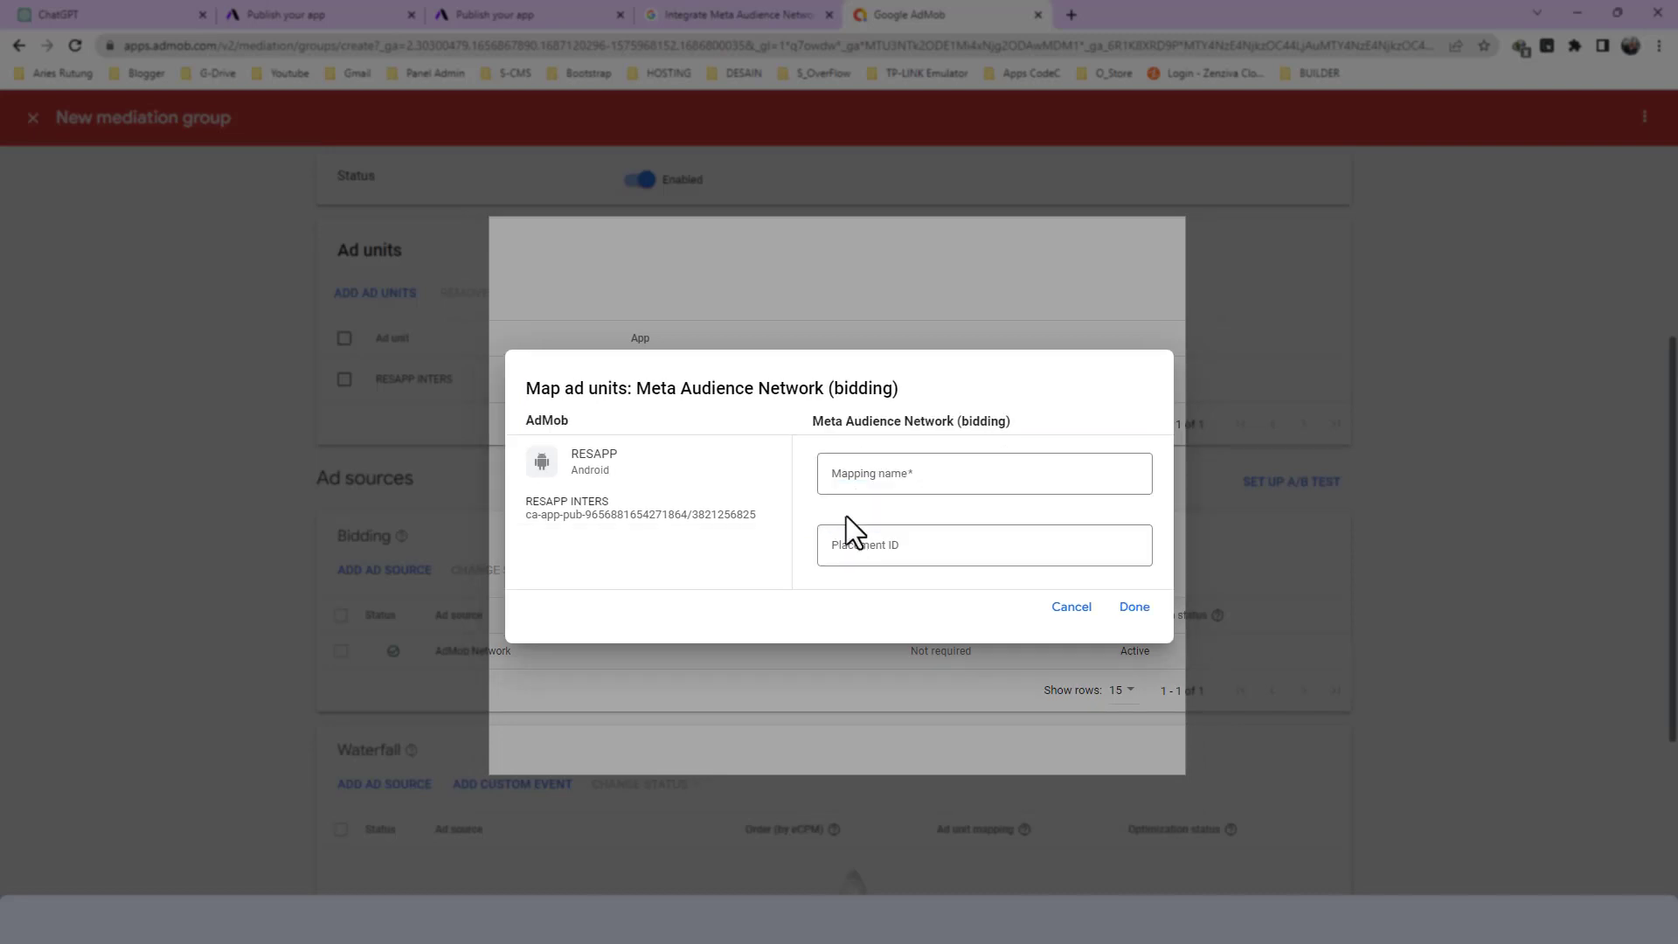
pyautogui.hotkey('alt', 'Tab')
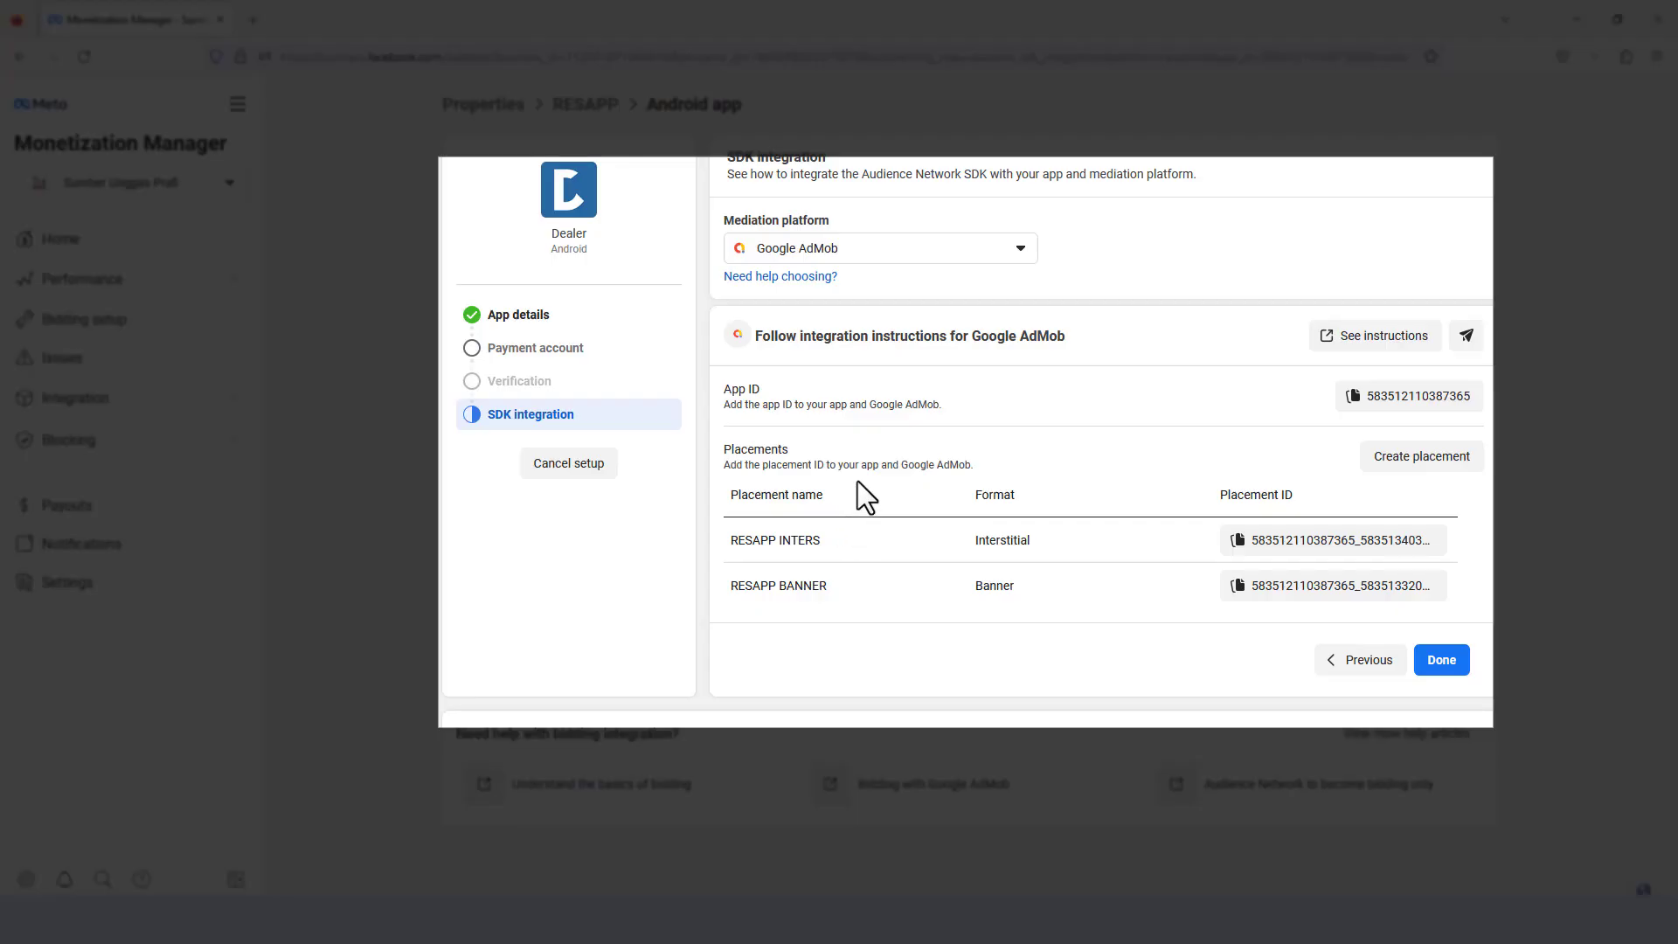
pyautogui.press('alt')
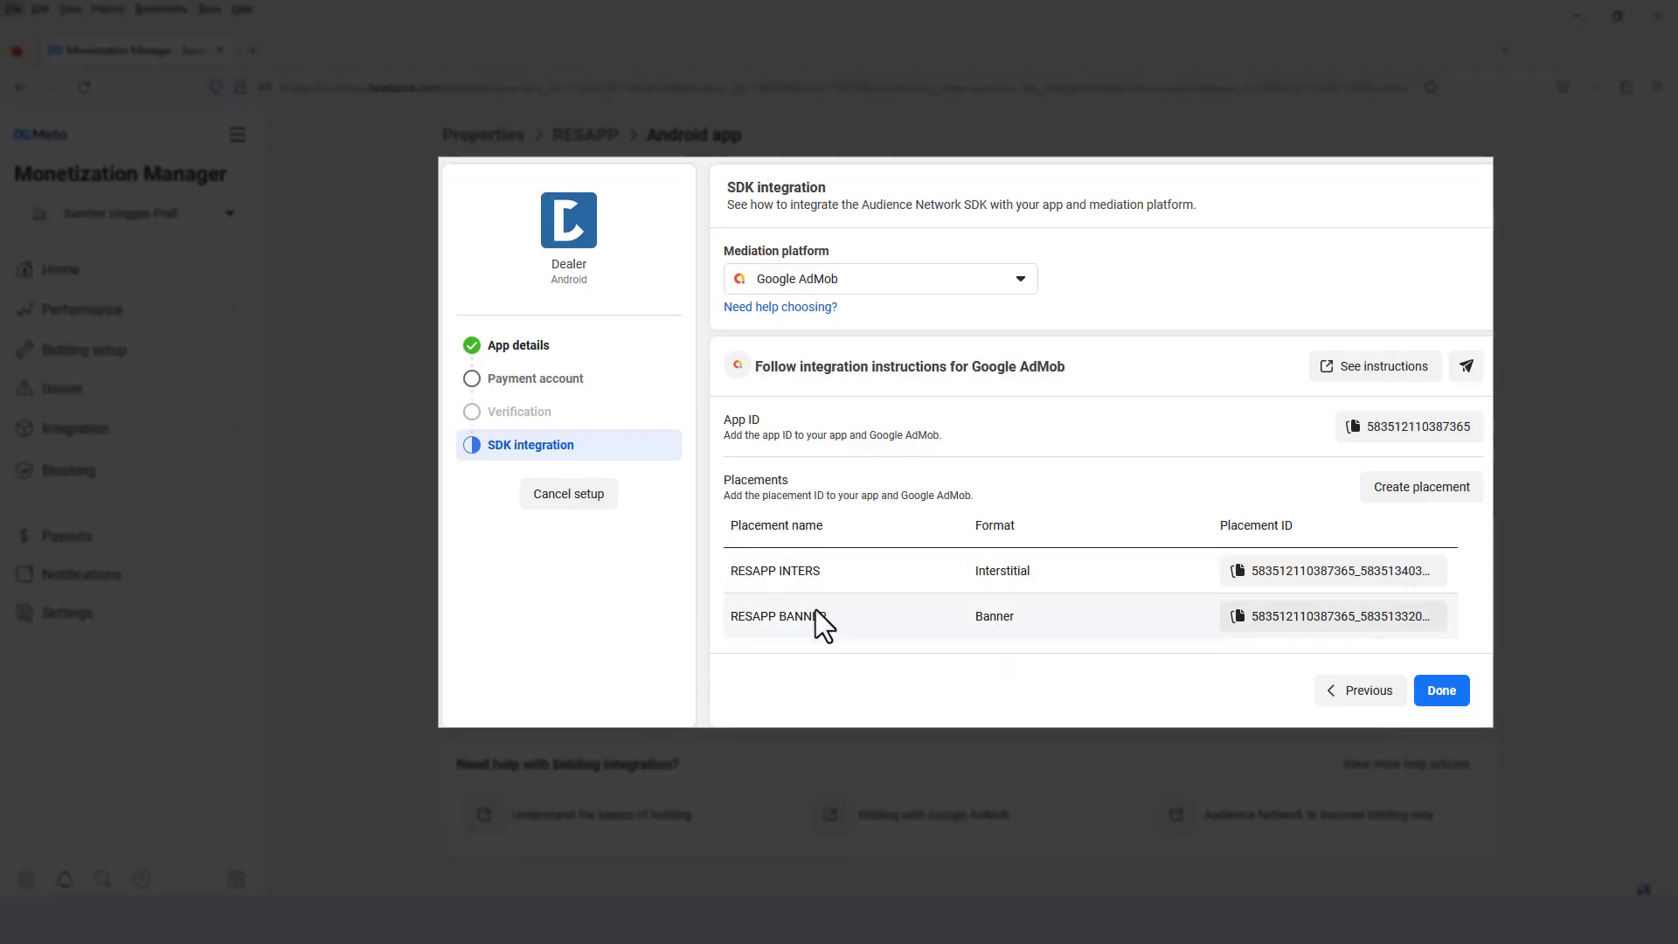
pyautogui.moveTo(830, 574); pyautogui.dragTo(741, 542)
pyautogui.click(813, 542)
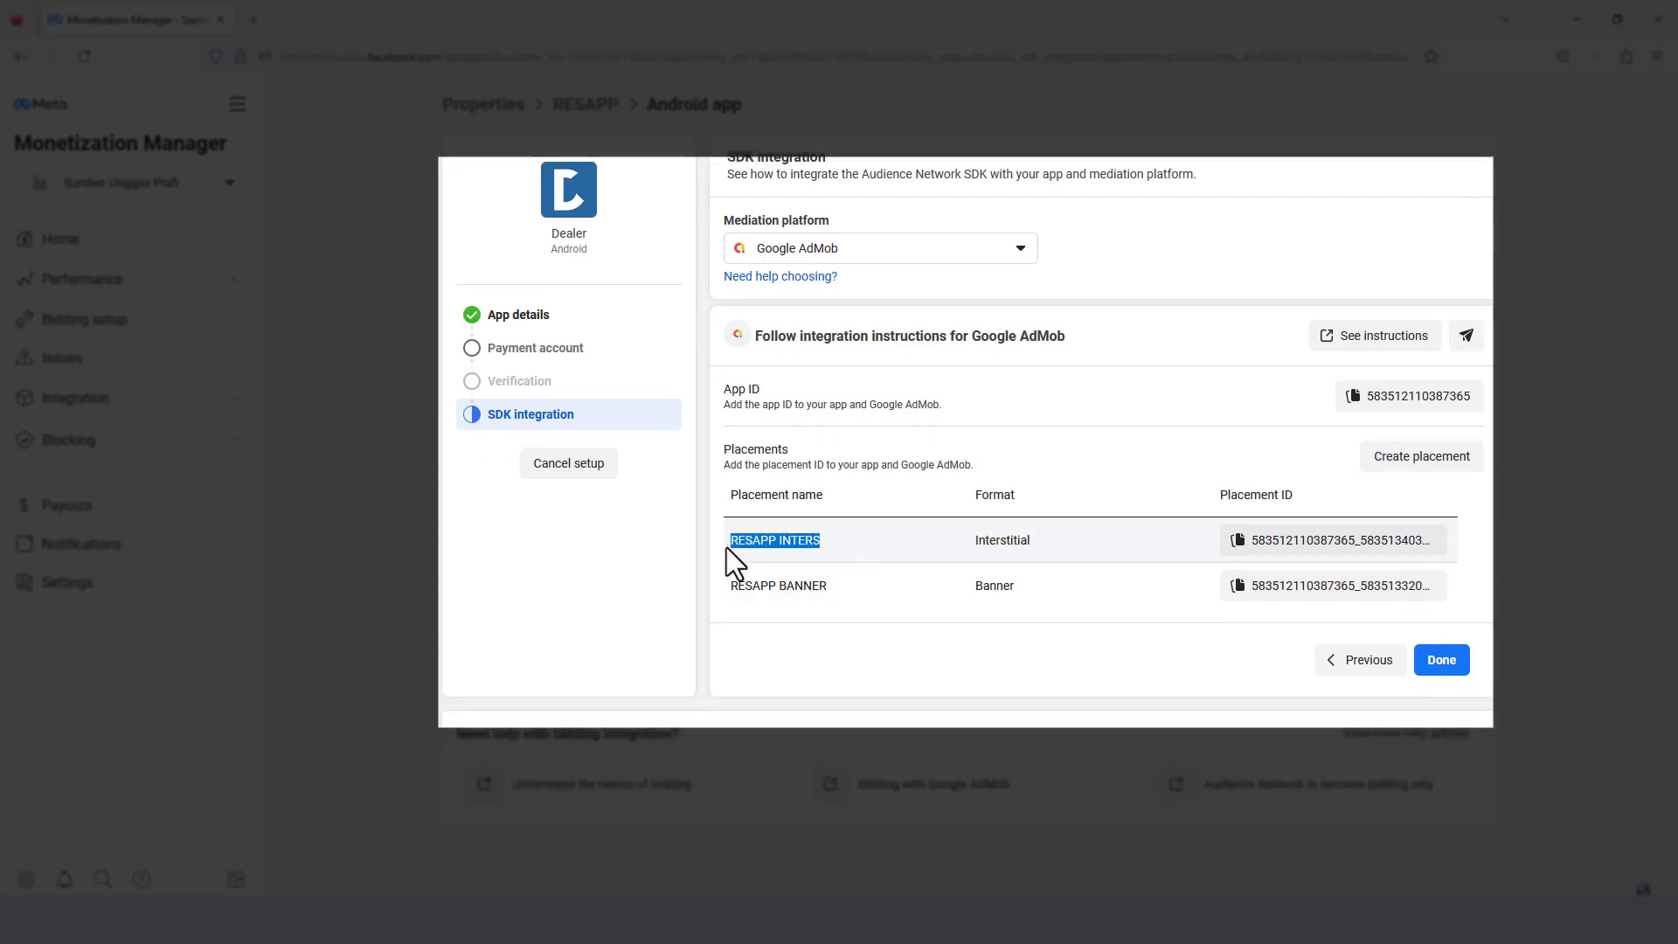
pyautogui.hotkey('alt', 'Tab')
pyautogui.click(915, 478)
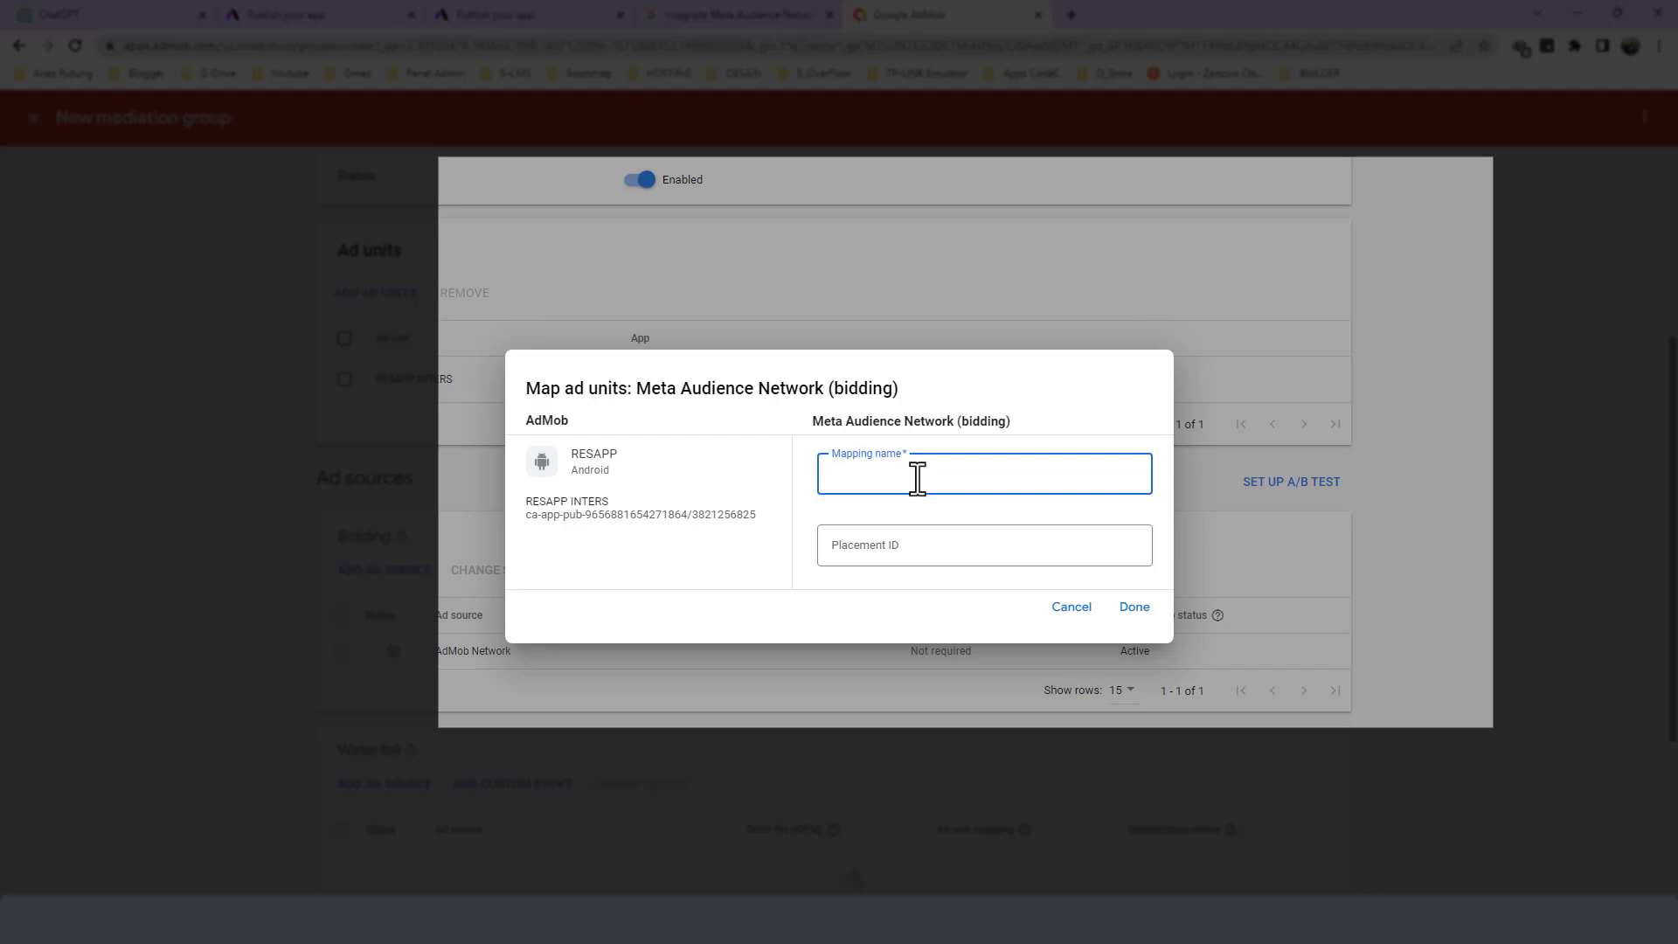
# - Copy the RESAPP INTERS placement ID from Meta Monetization Manager into the mapping's Placement ID and confirm the ad unit mapping
pyautogui.hotkey('alt', 'Tab')
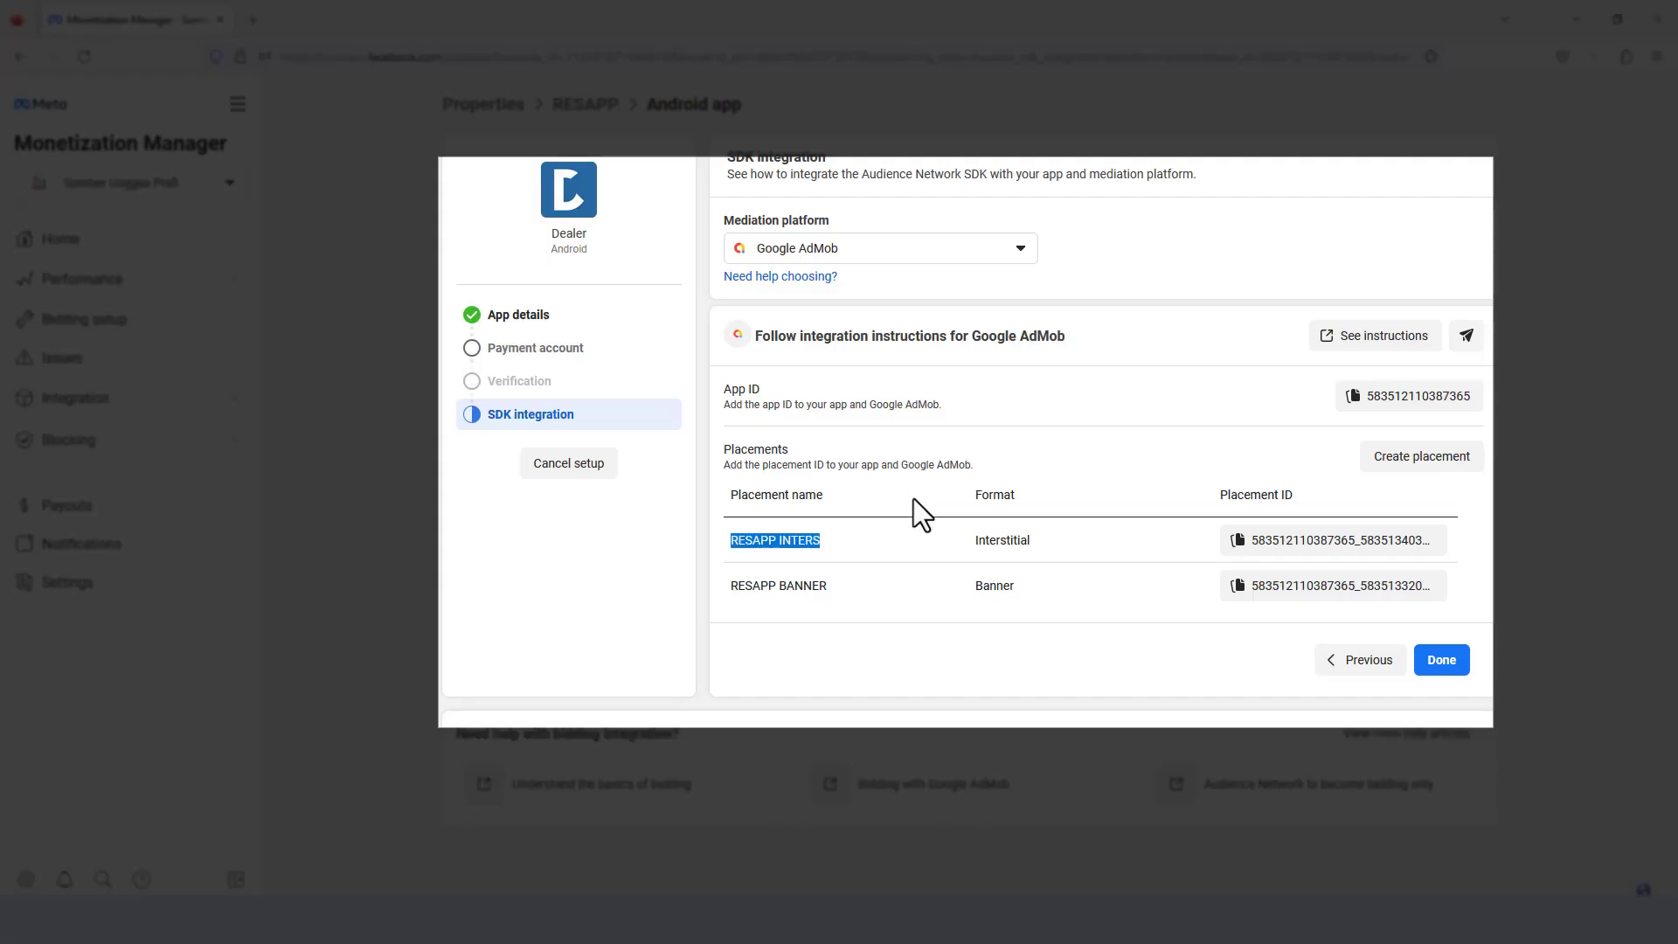
pyautogui.click(1293, 551)
pyautogui.hotkey('alt', 'Tab')
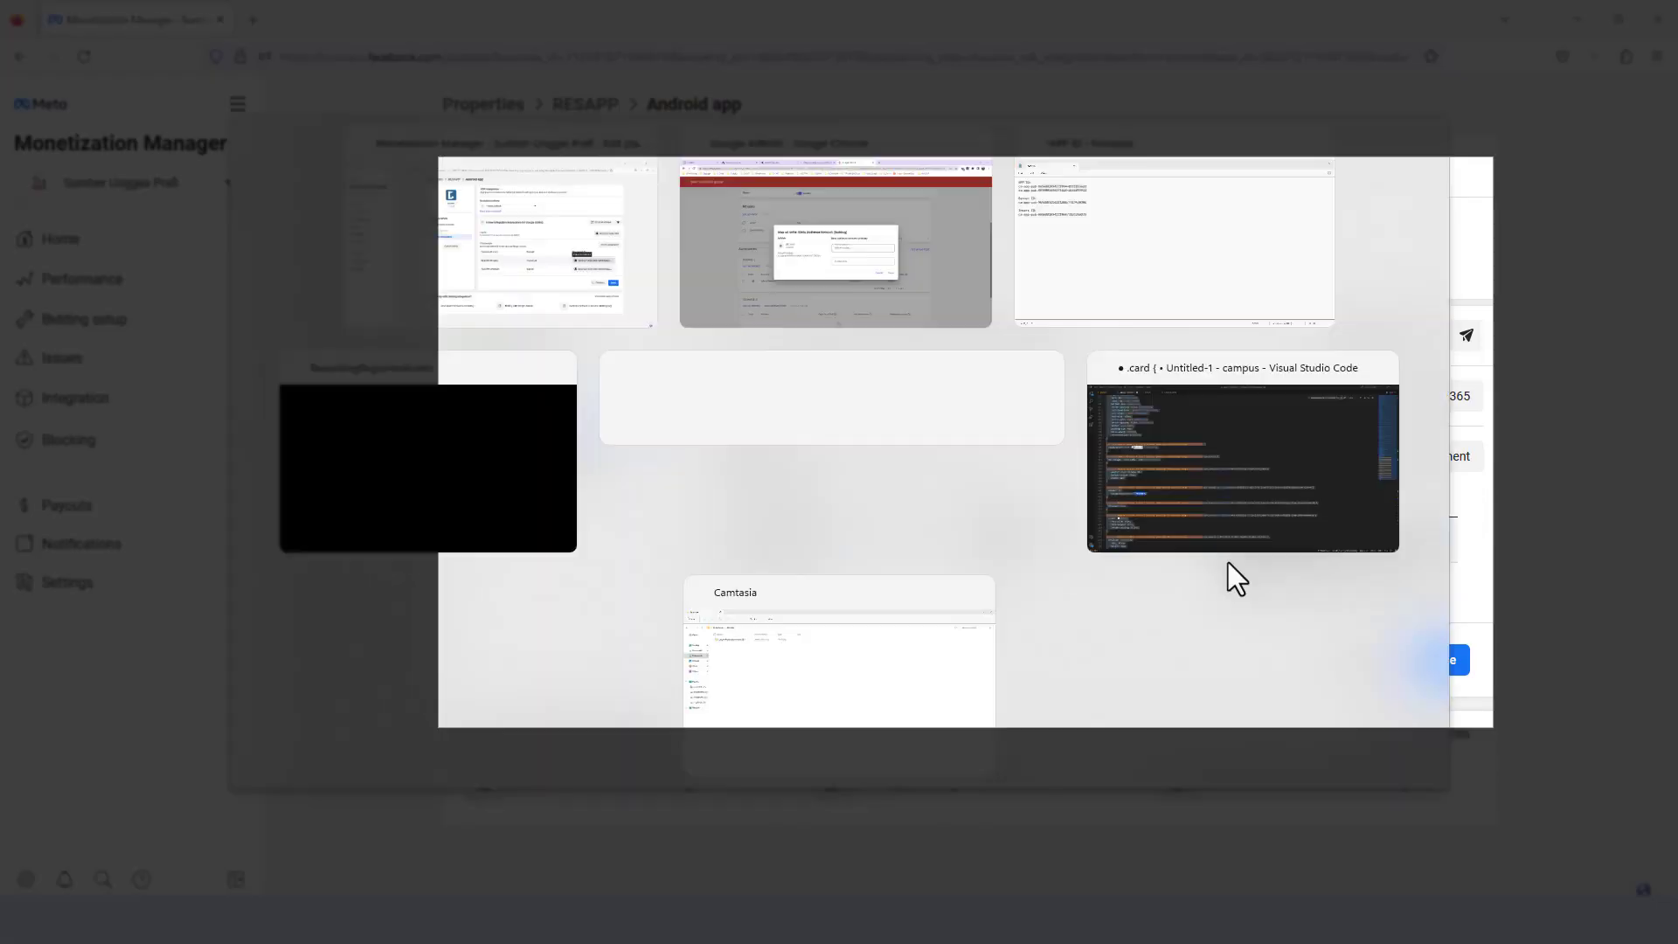
pyautogui.click(888, 551)
pyautogui.hotkey('ctrl', 'v')
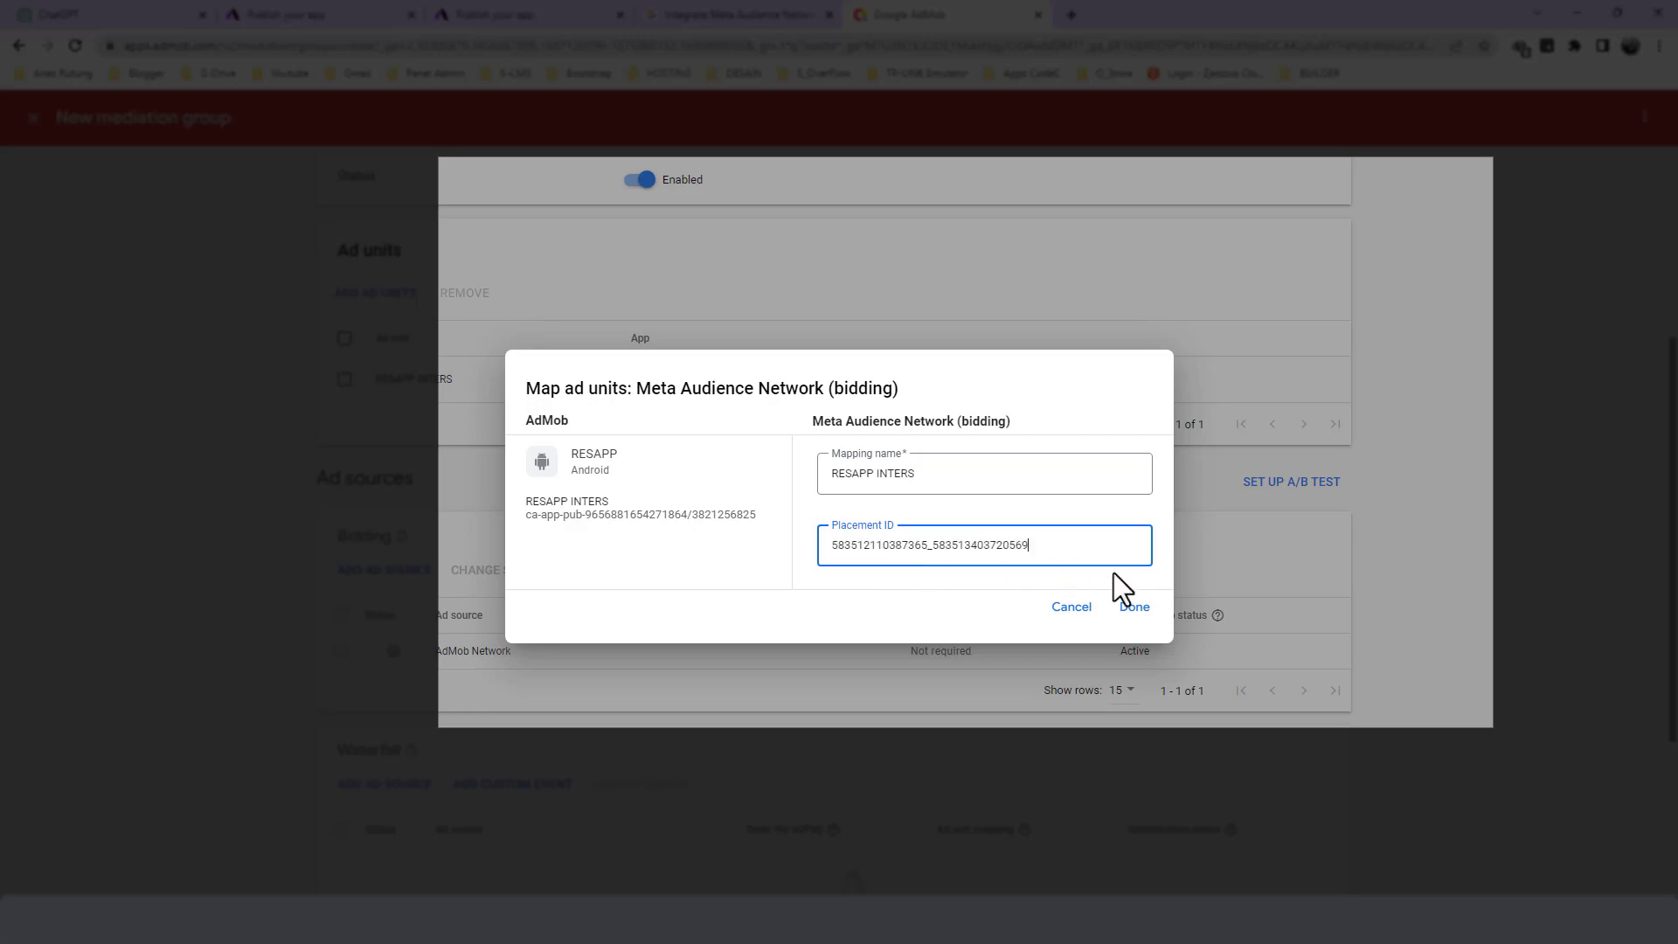
pyautogui.click(1134, 609)
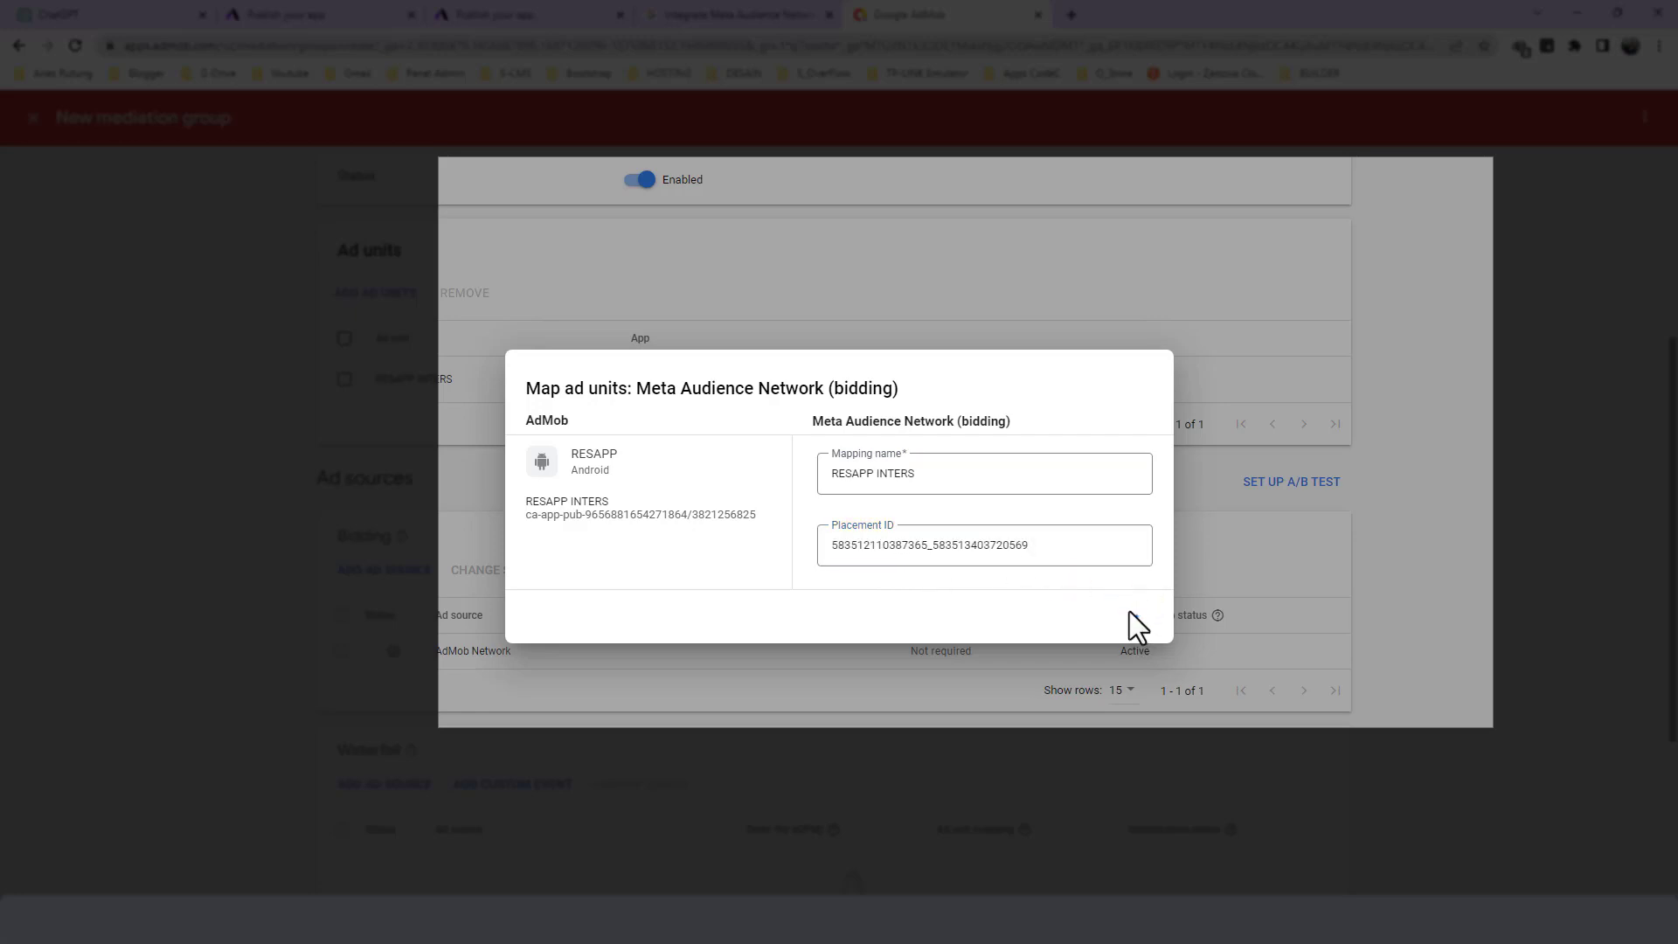
pyautogui.click(1128, 604)
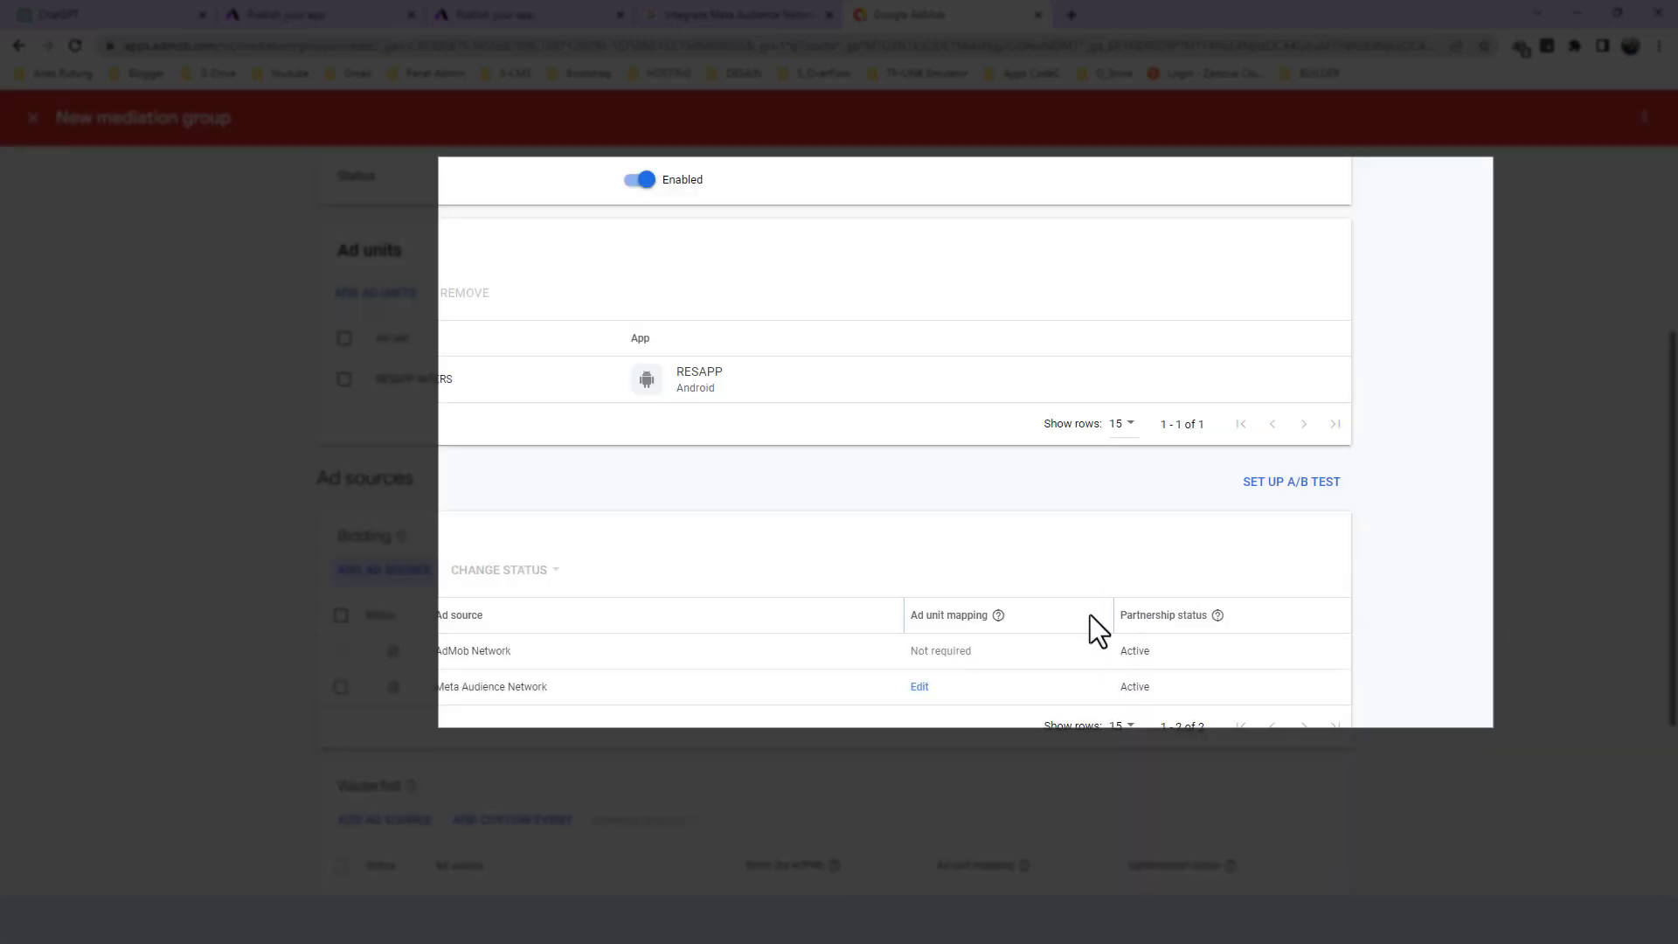
# - Save the RESAPP INTERS mediation group and return to the mediation groups list to review it
pyautogui.scroll(-4, 490, 590)
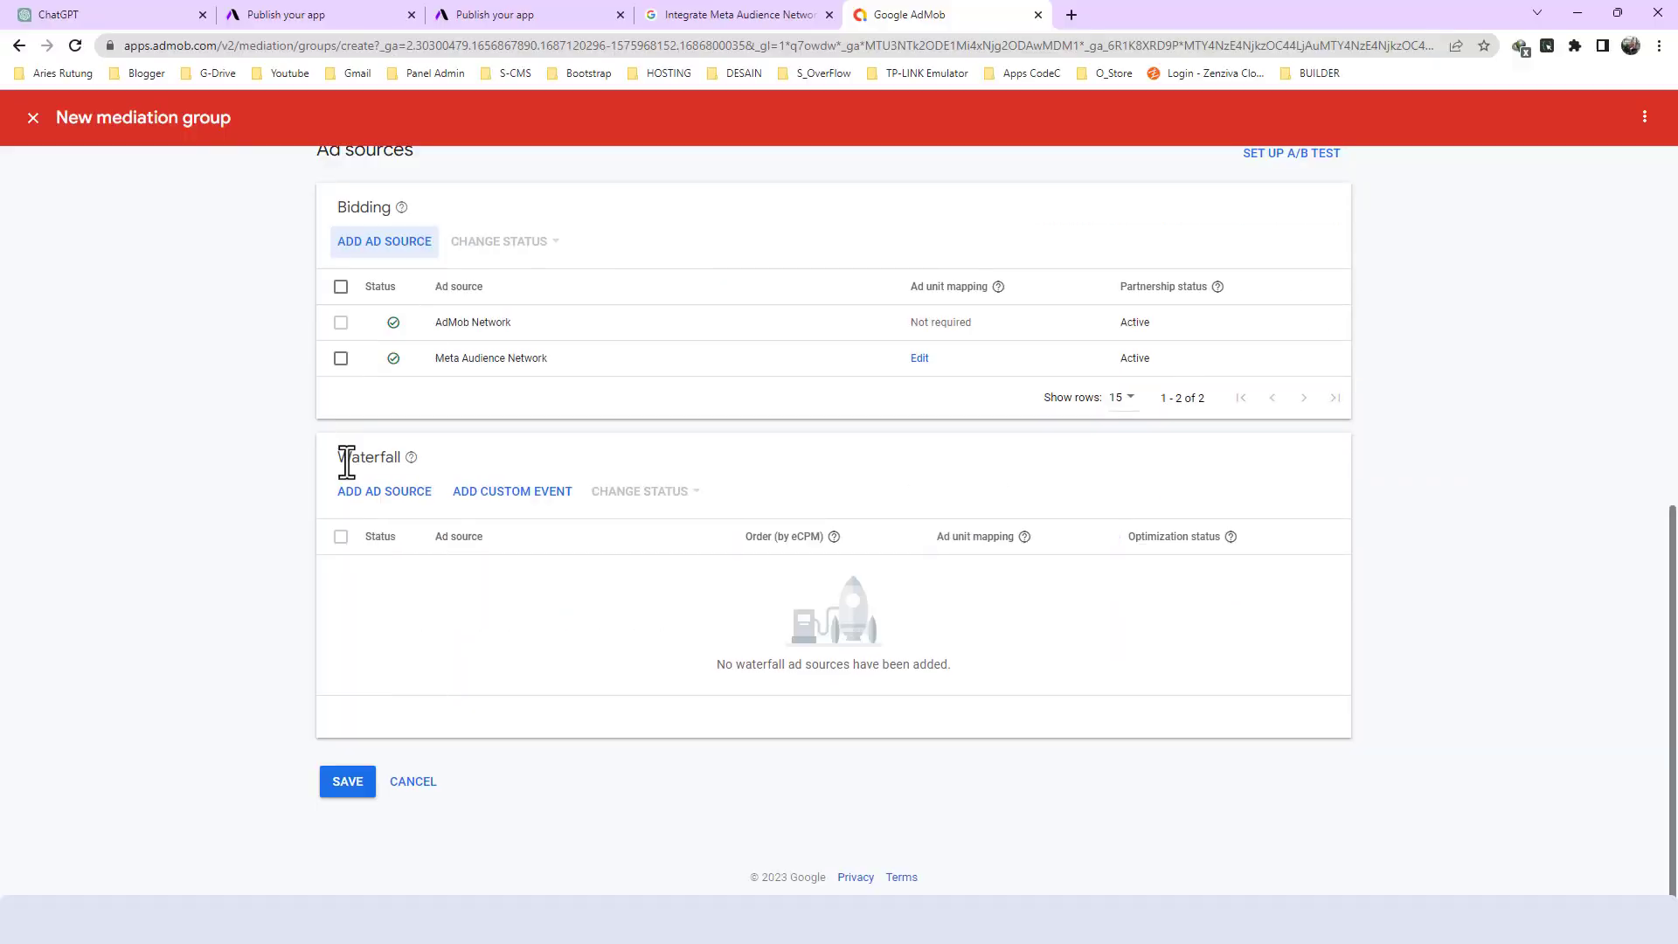
pyautogui.click(347, 781)
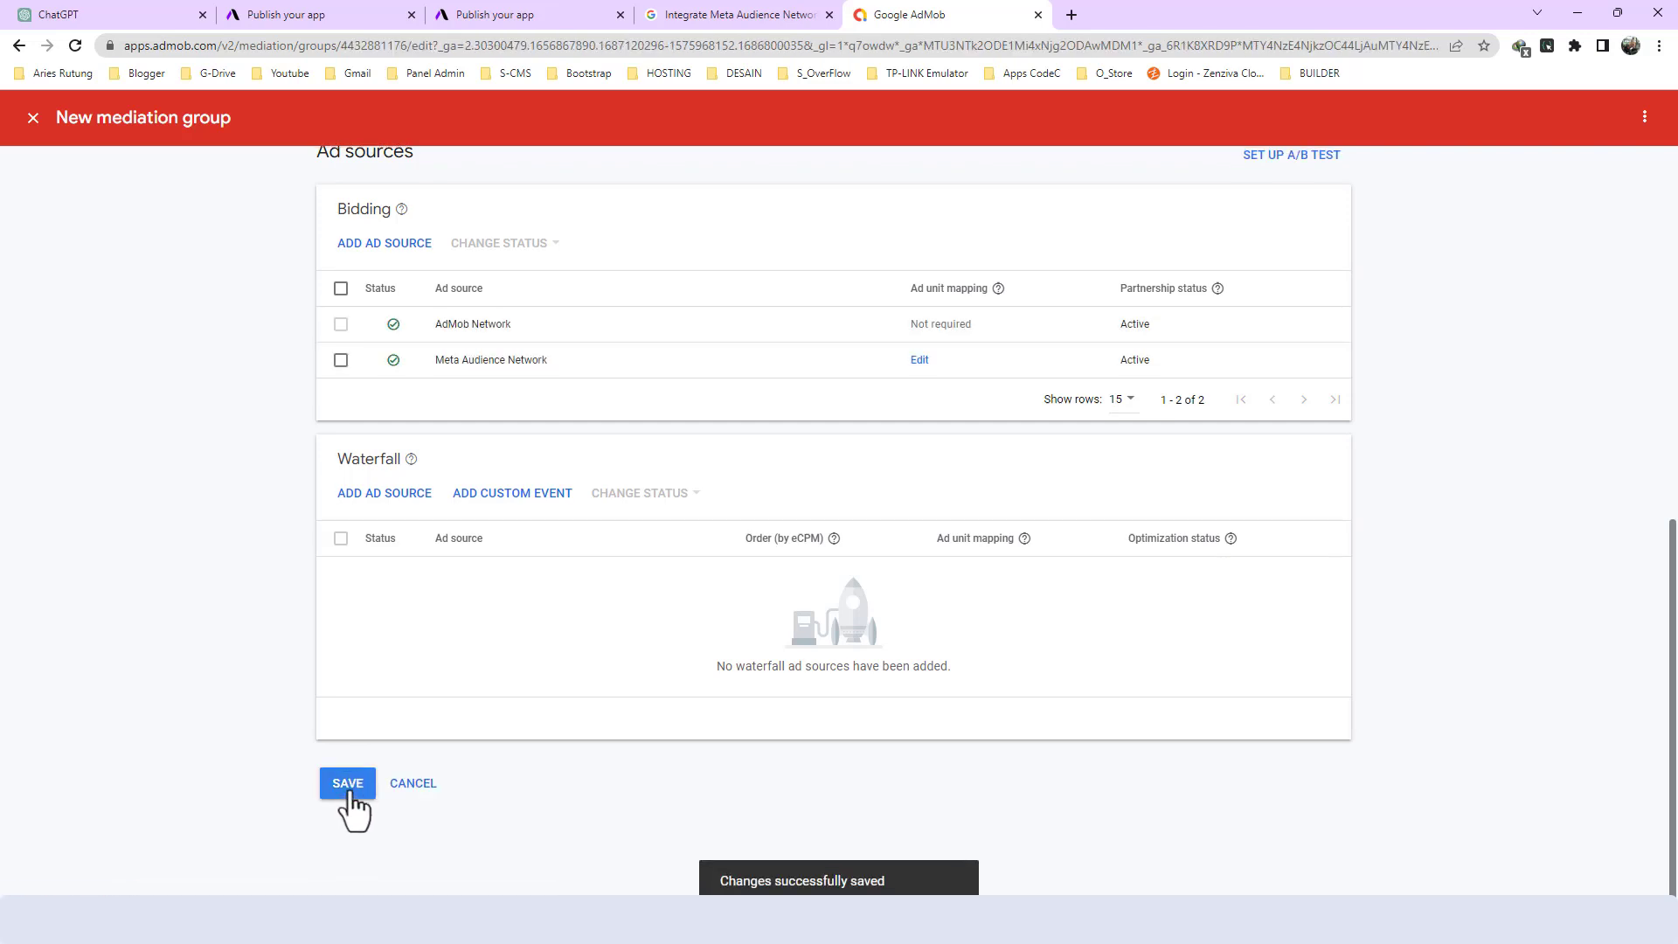
pyautogui.click(33, 117)
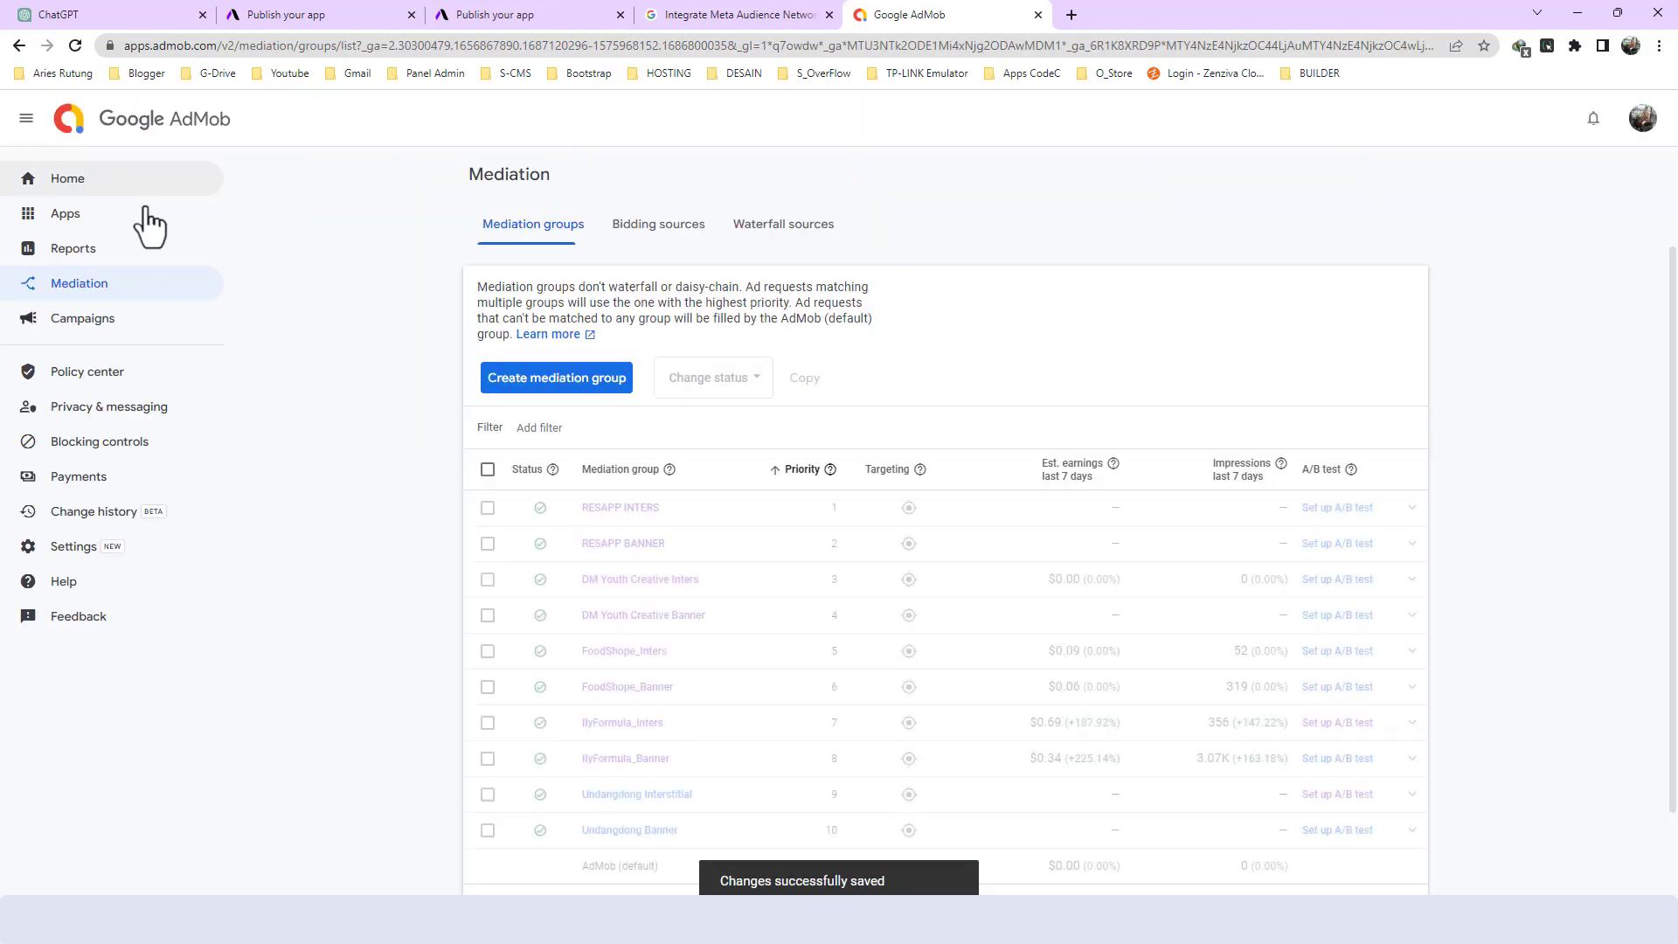
pyautogui.scroll(-1, 675, 536)
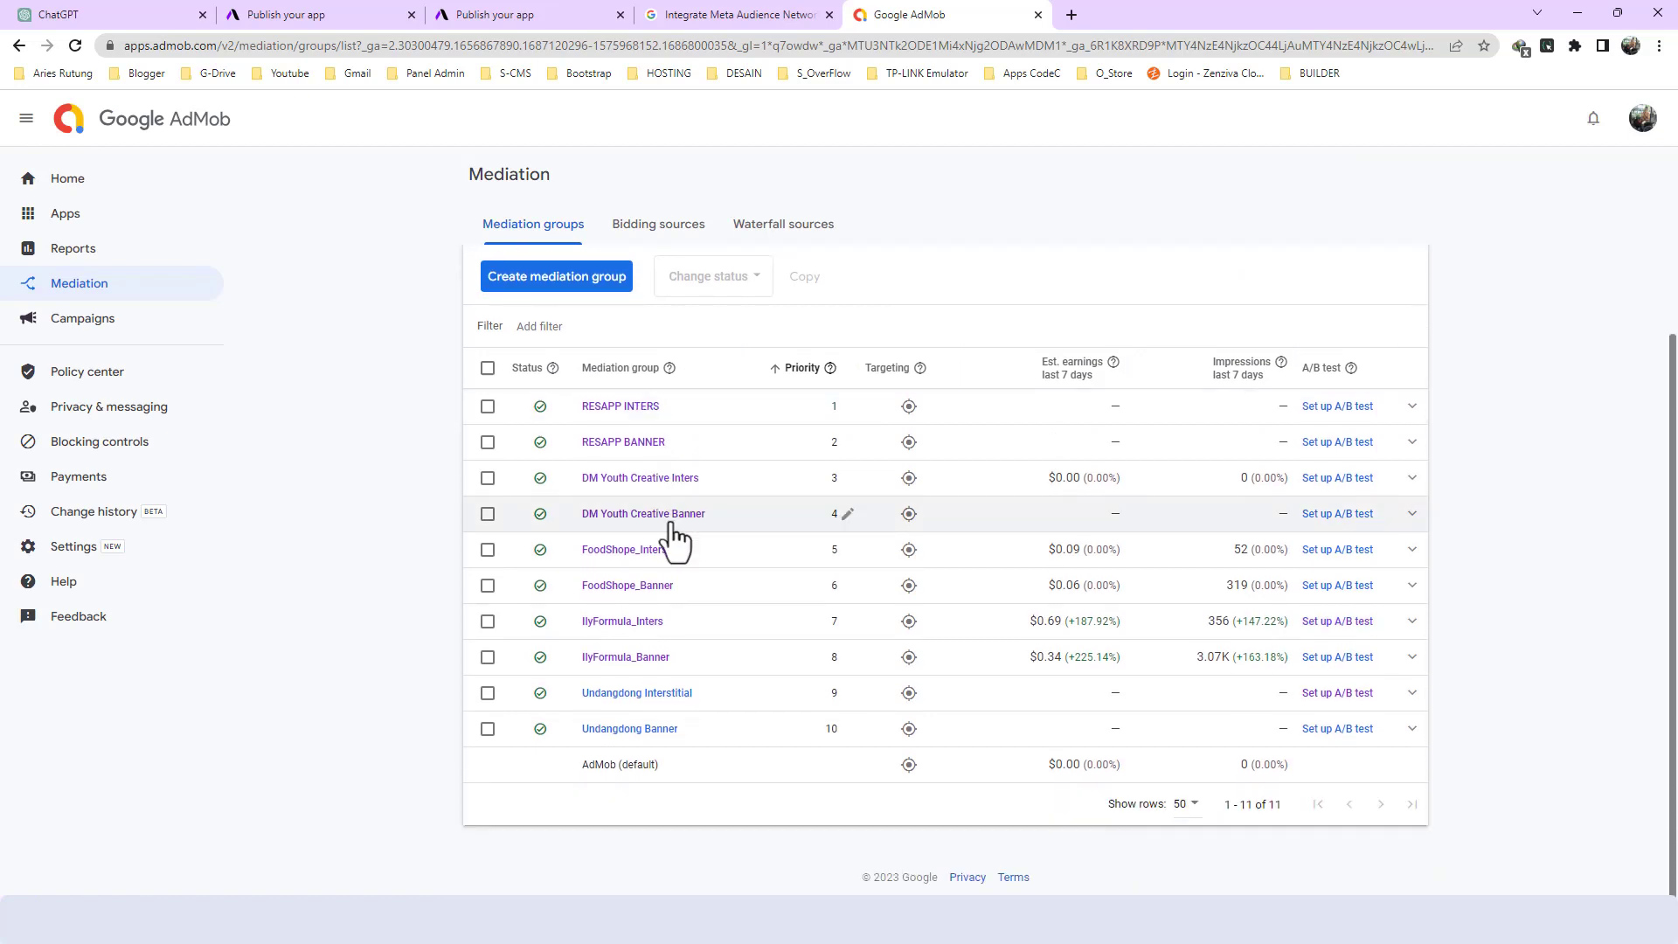
pyautogui.scroll(1, 716, 570)
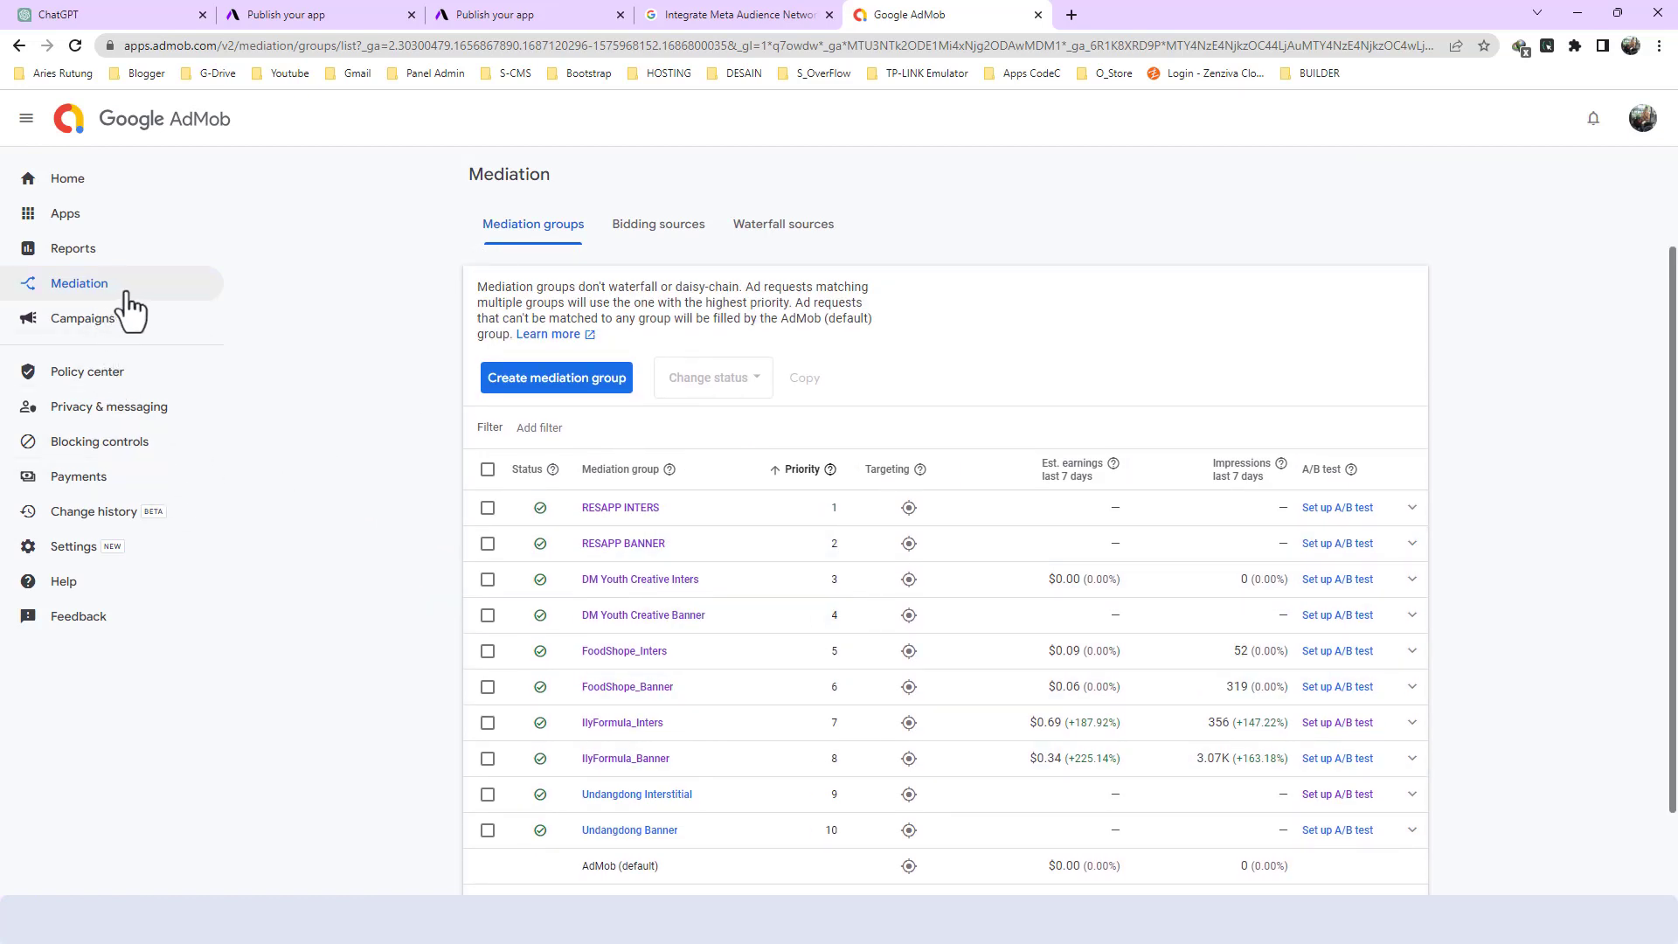
pyautogui.scroll(-1, 587, 475)
# - Switch to Meta Monetization Manager, finish the SDK integration setup and open the First Android app Ad Space
pyautogui.hotkey('alt', 'Tab')
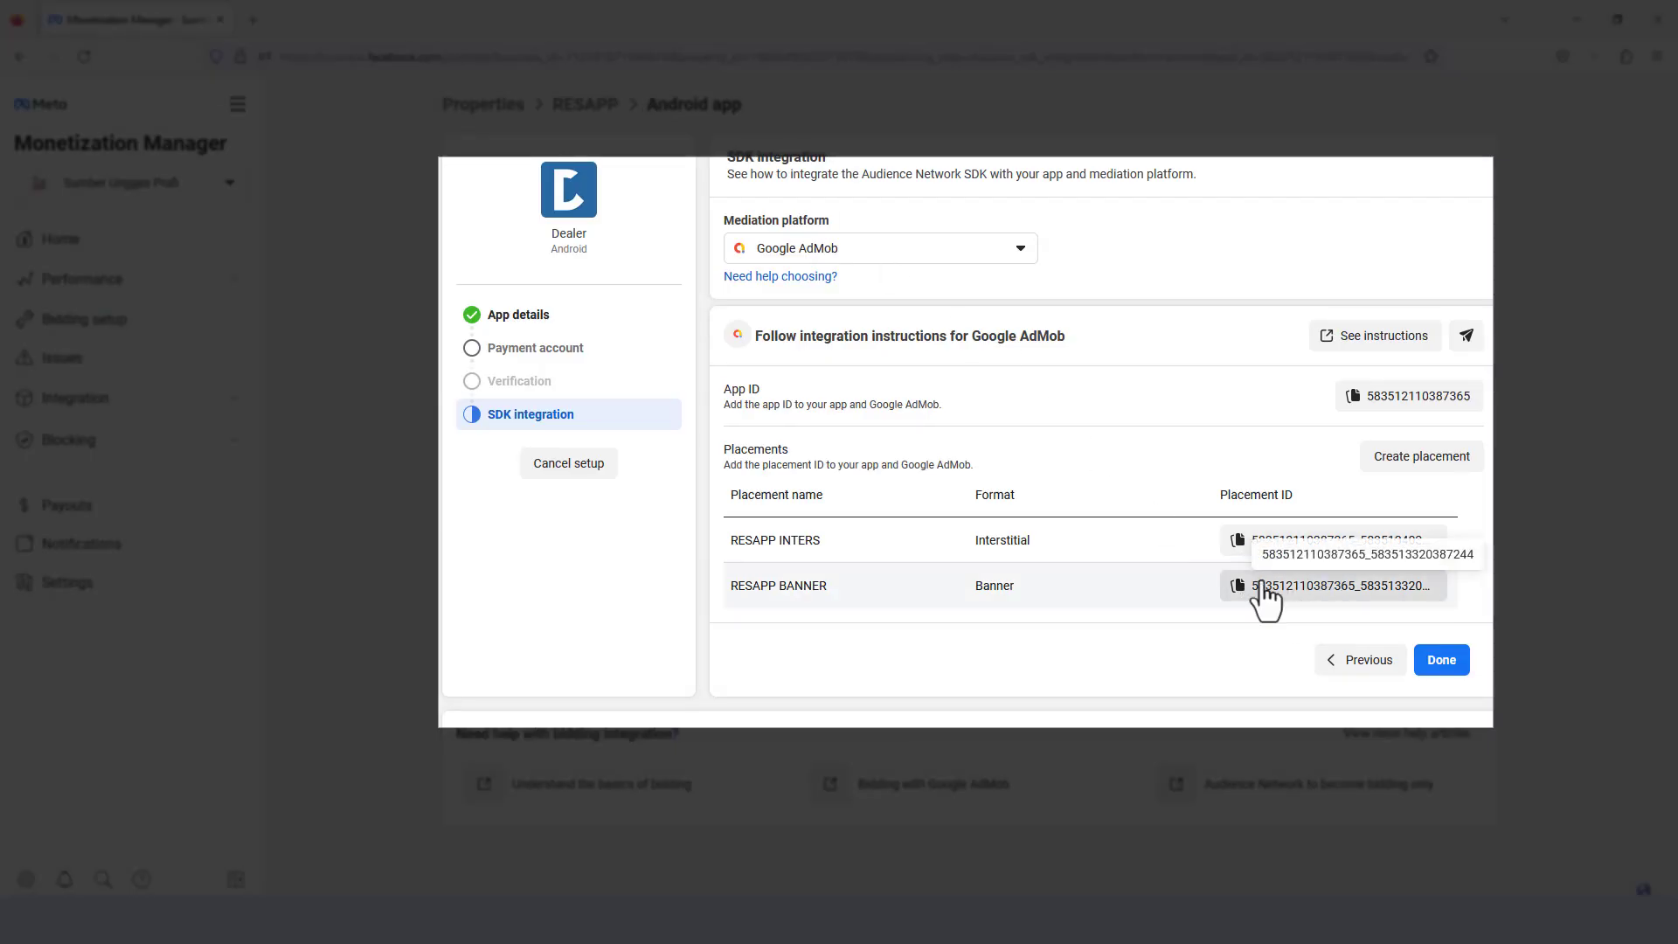
pyautogui.click(1451, 661)
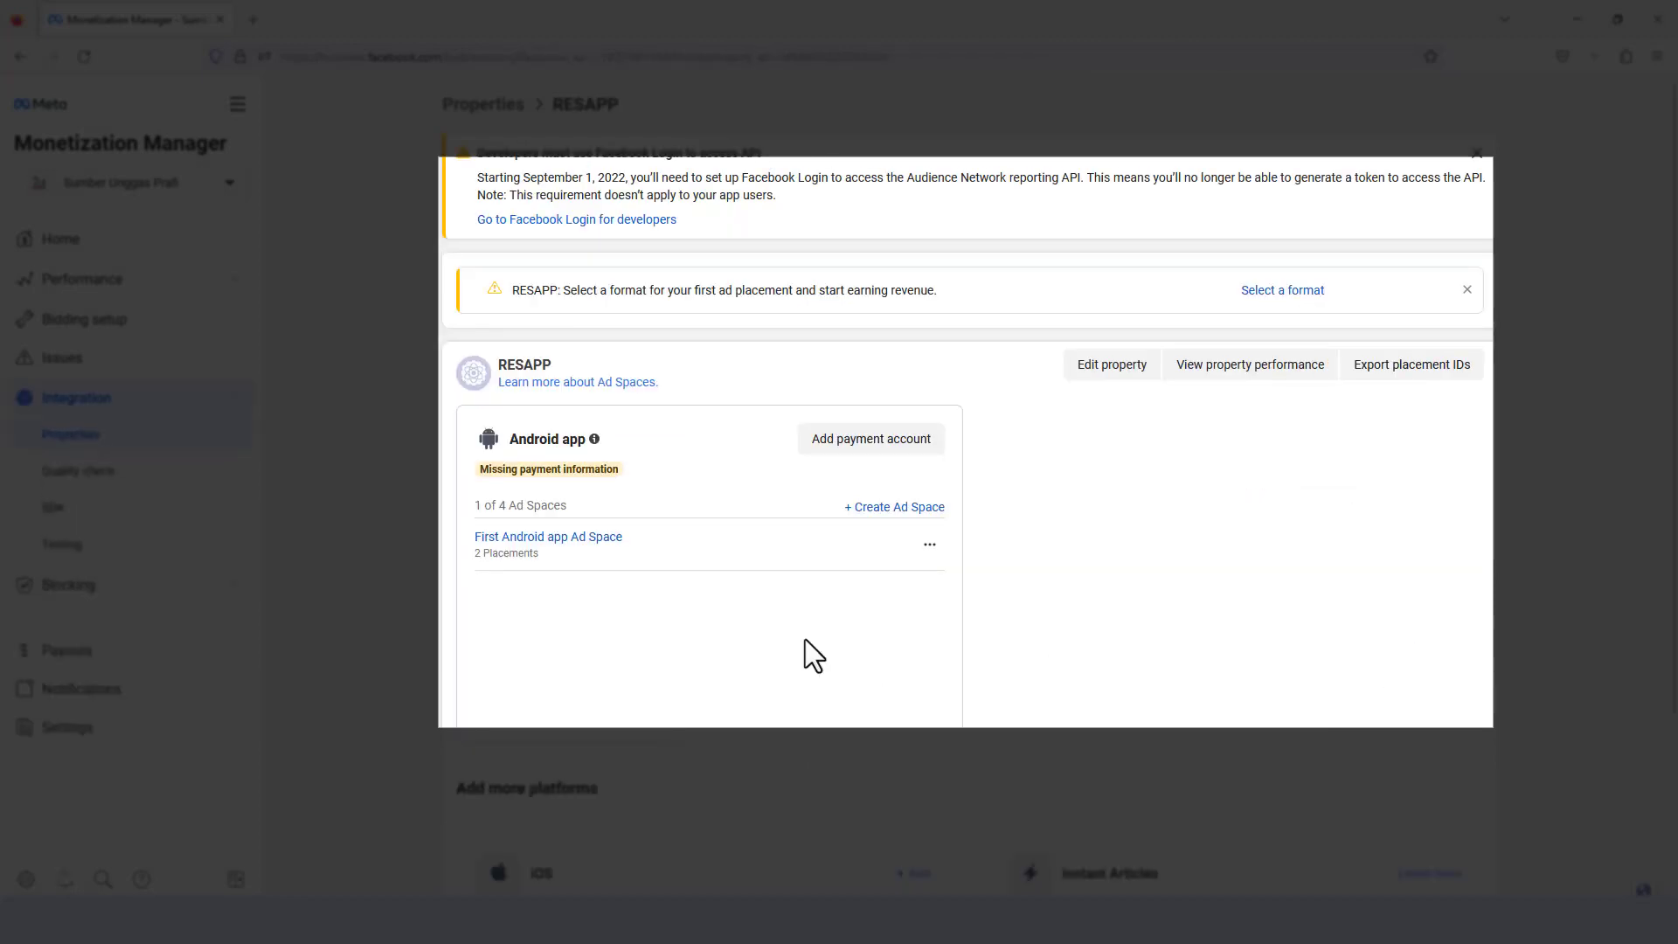
pyautogui.click(569, 538)
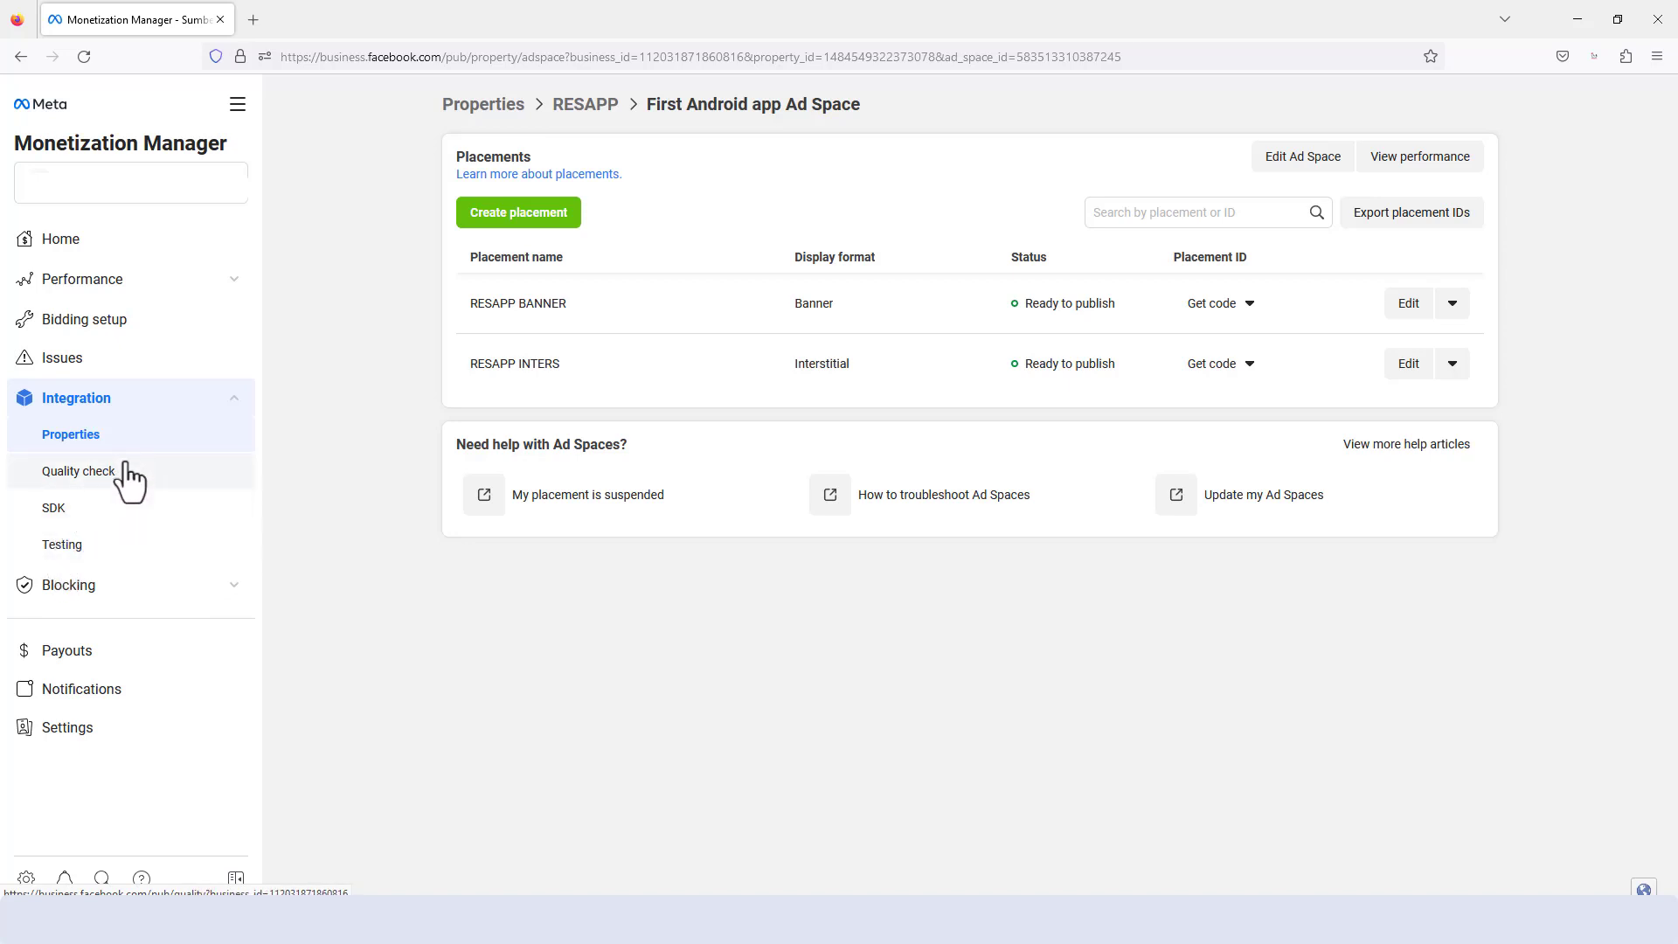
# - Open the Audience Network testing page and examine the device testing setting and the fields for adding test devices
pyautogui.click(63, 547)
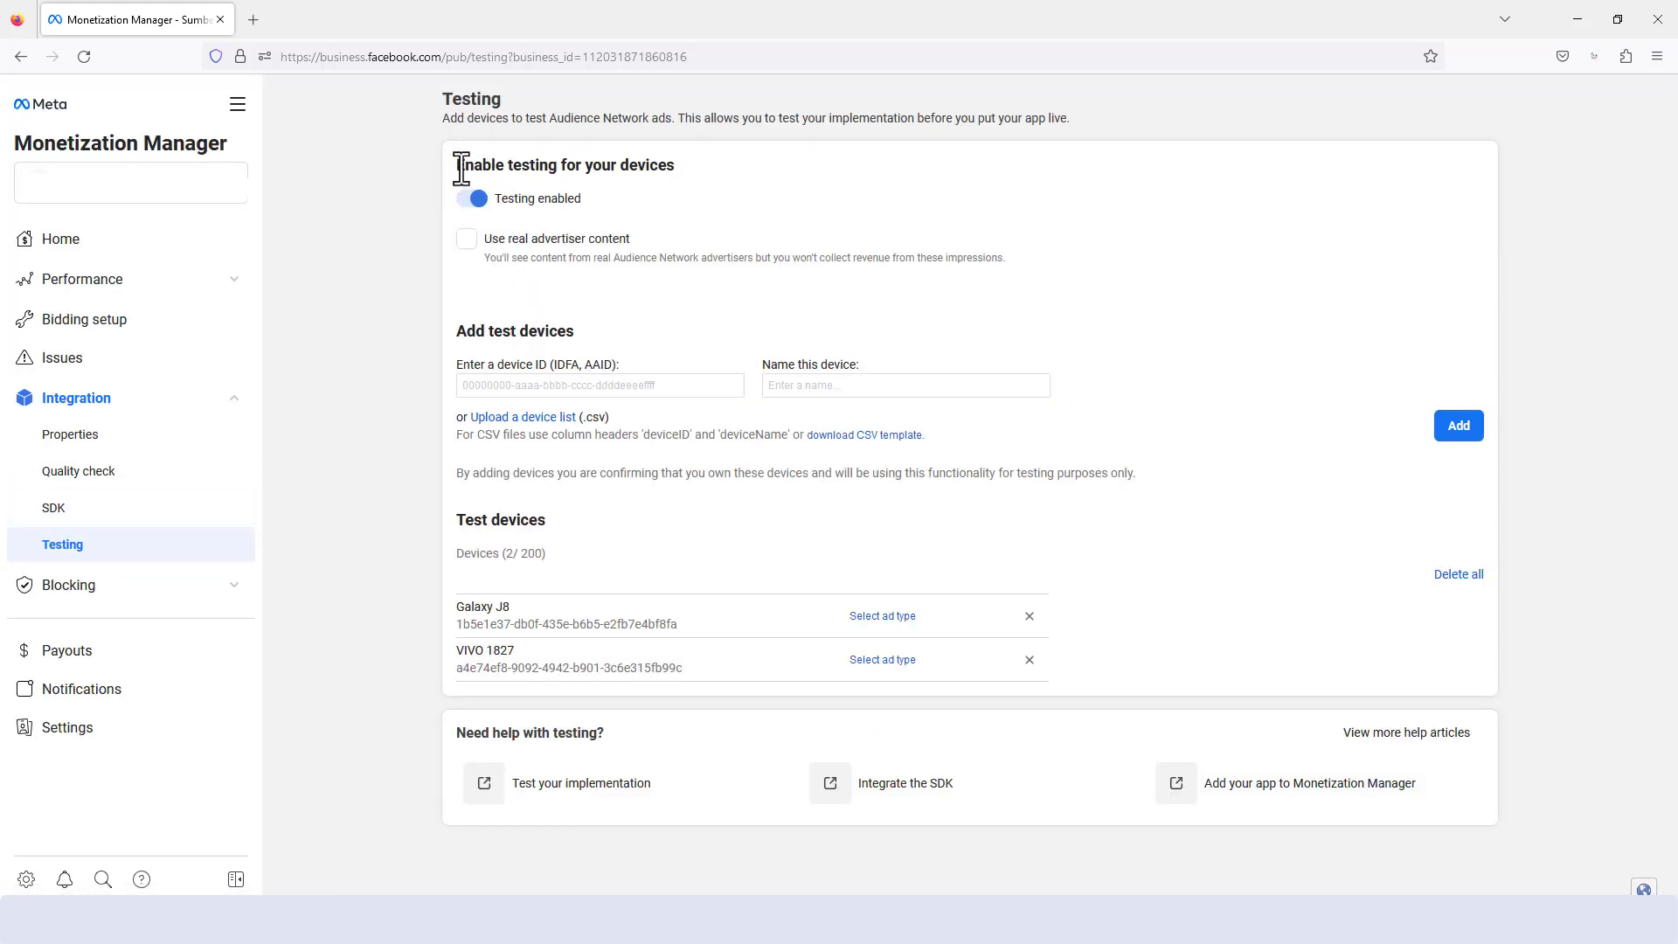
pyautogui.moveTo(457, 165); pyautogui.dragTo(640, 169)
pyautogui.click(641, 168)
pyautogui.moveTo(456, 325); pyautogui.dragTo(585, 334)
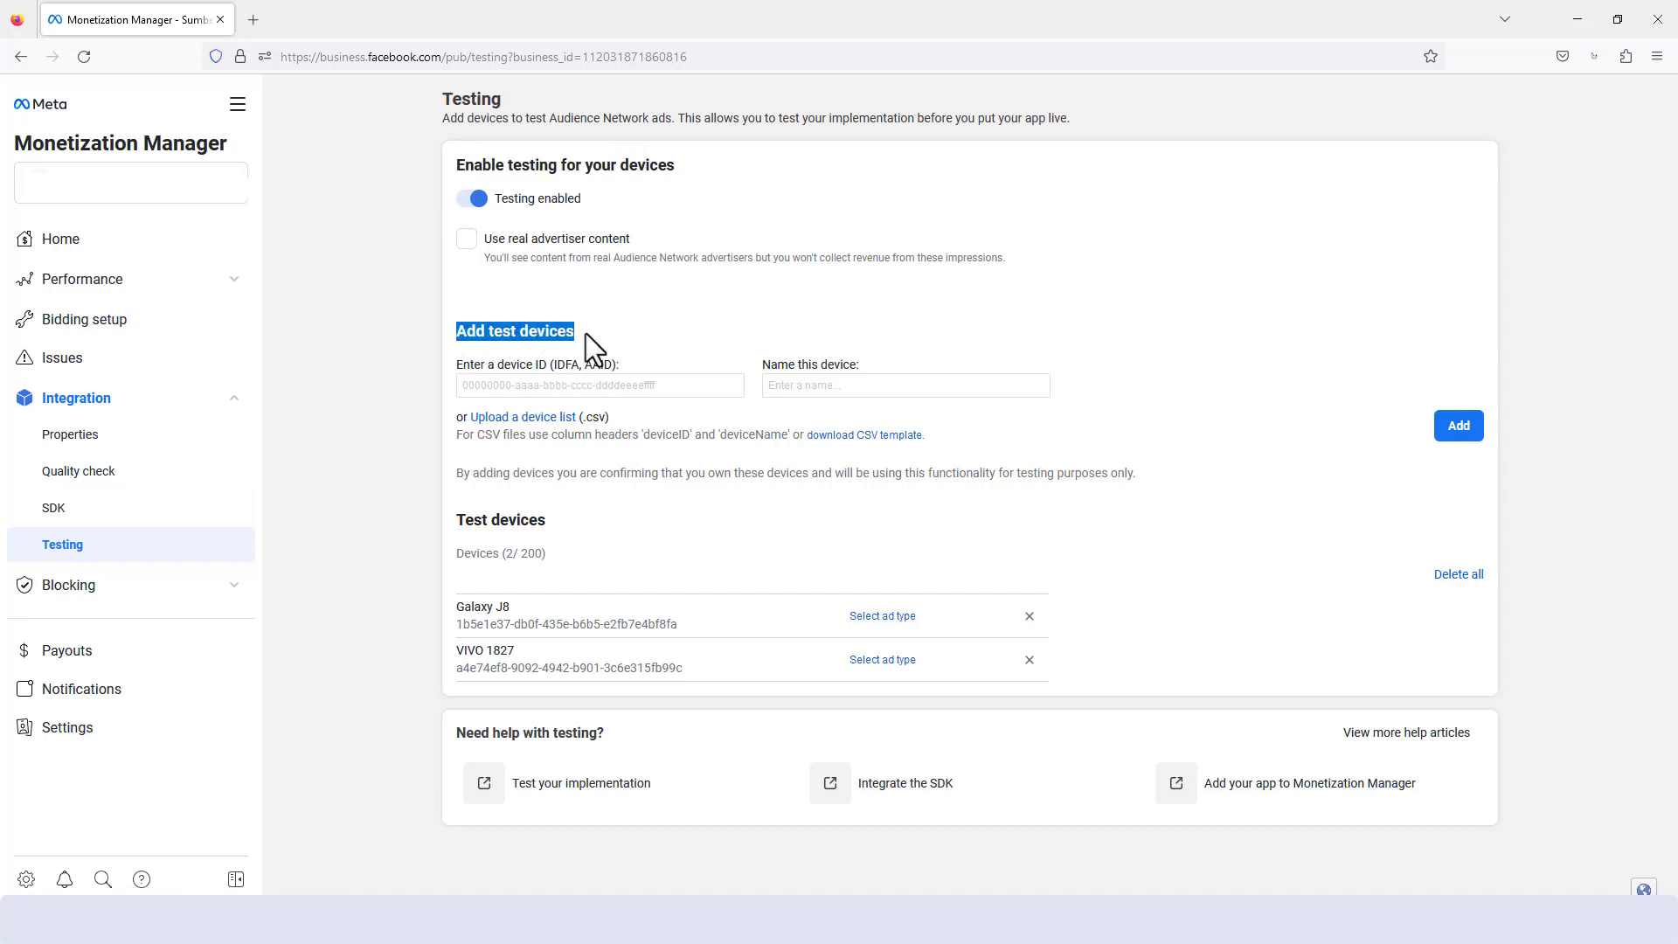
pyautogui.click(500, 391)
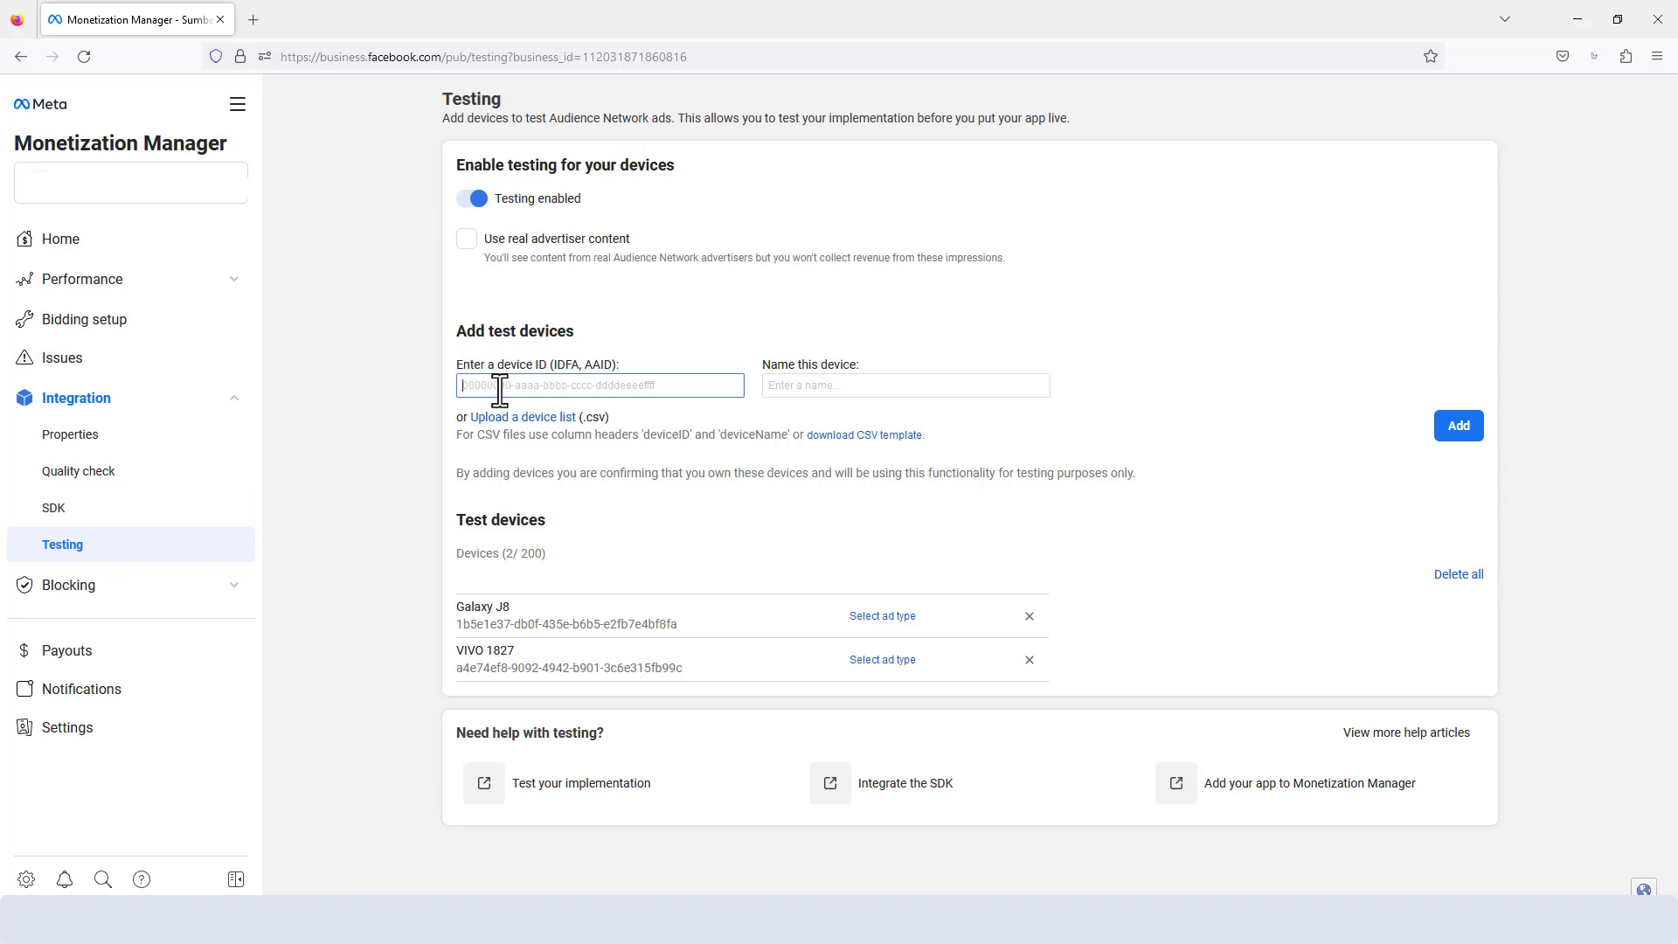
pyautogui.click(553, 357)
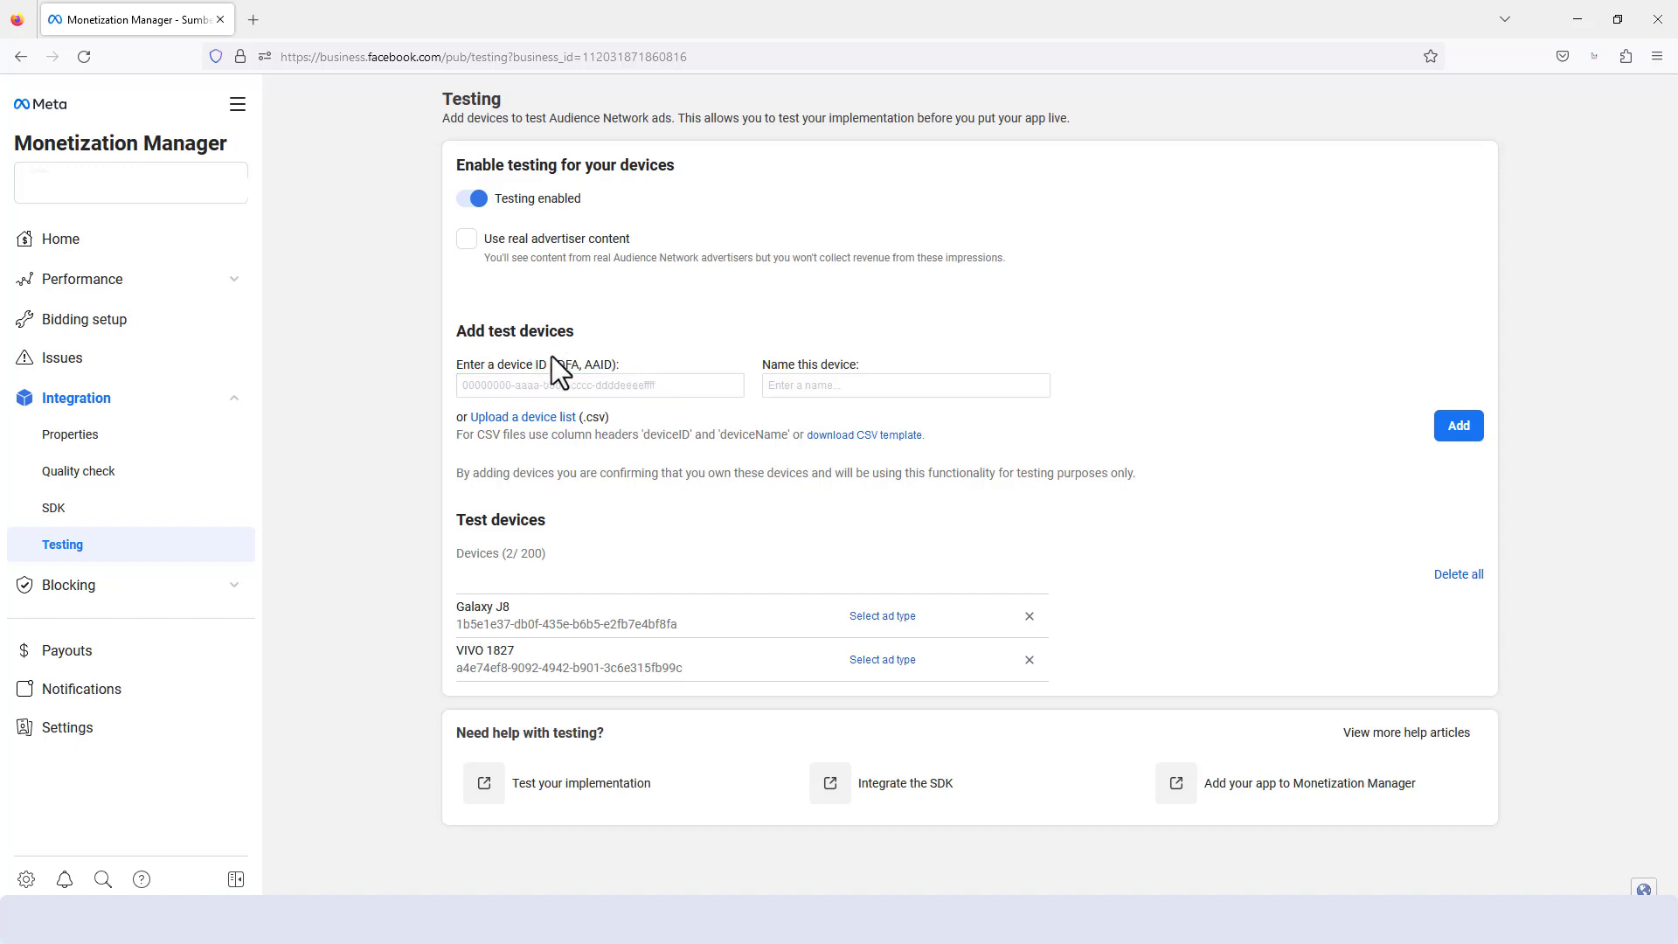
pyautogui.moveTo(459, 332); pyautogui.dragTo(579, 332)
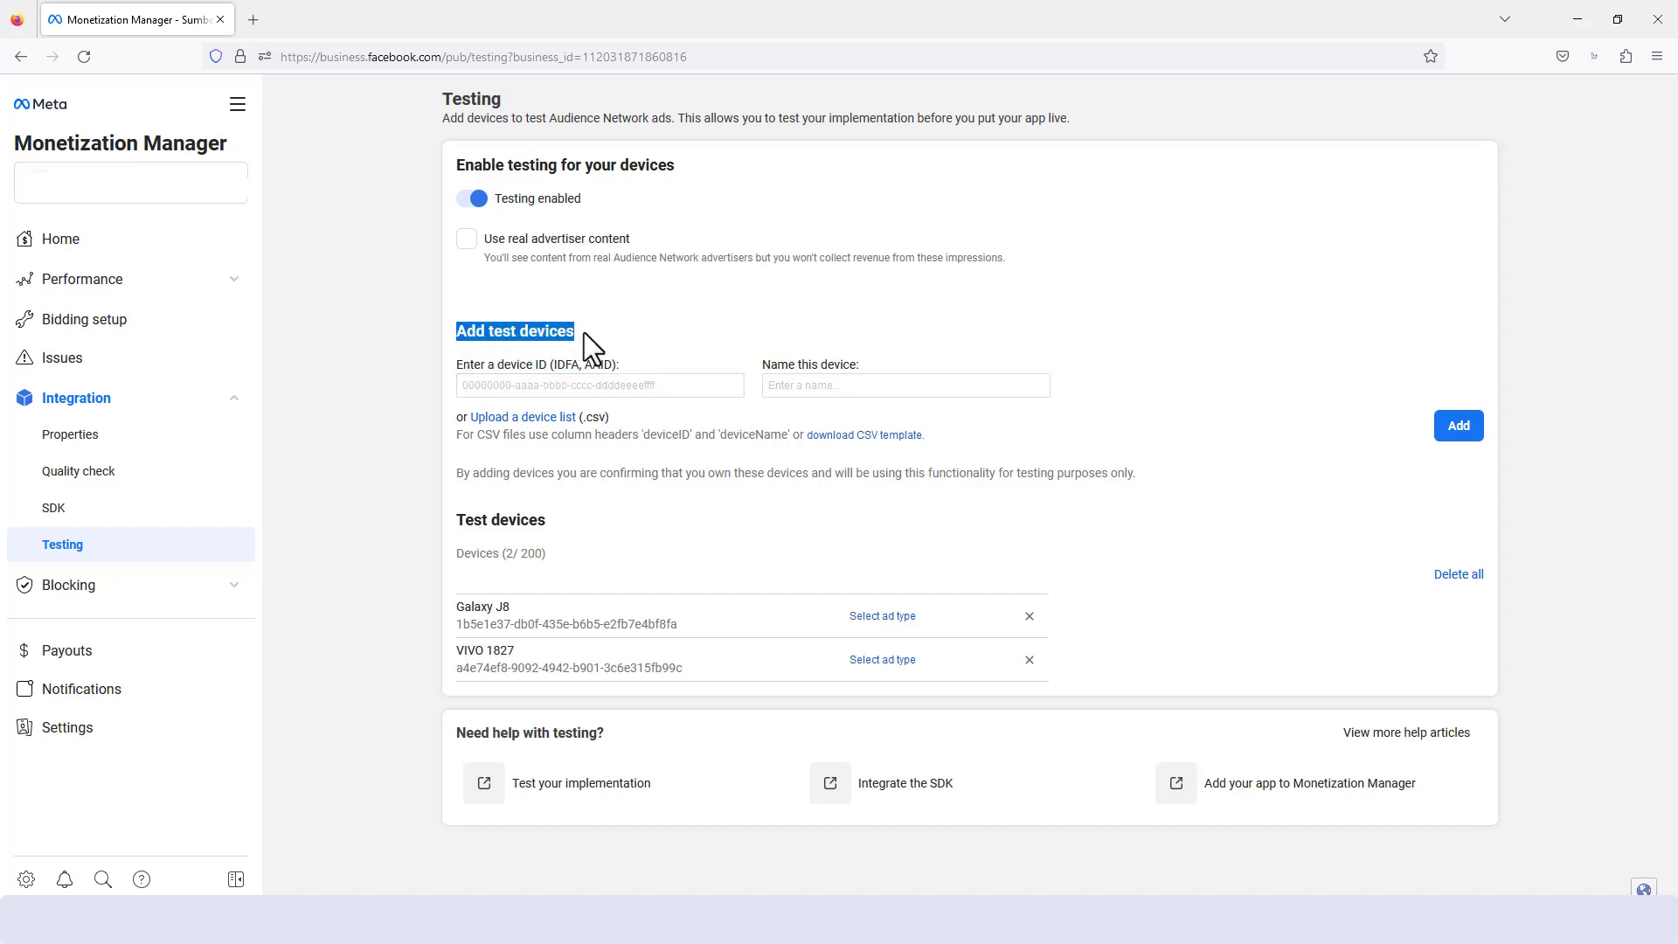
pyautogui.click(491, 337)
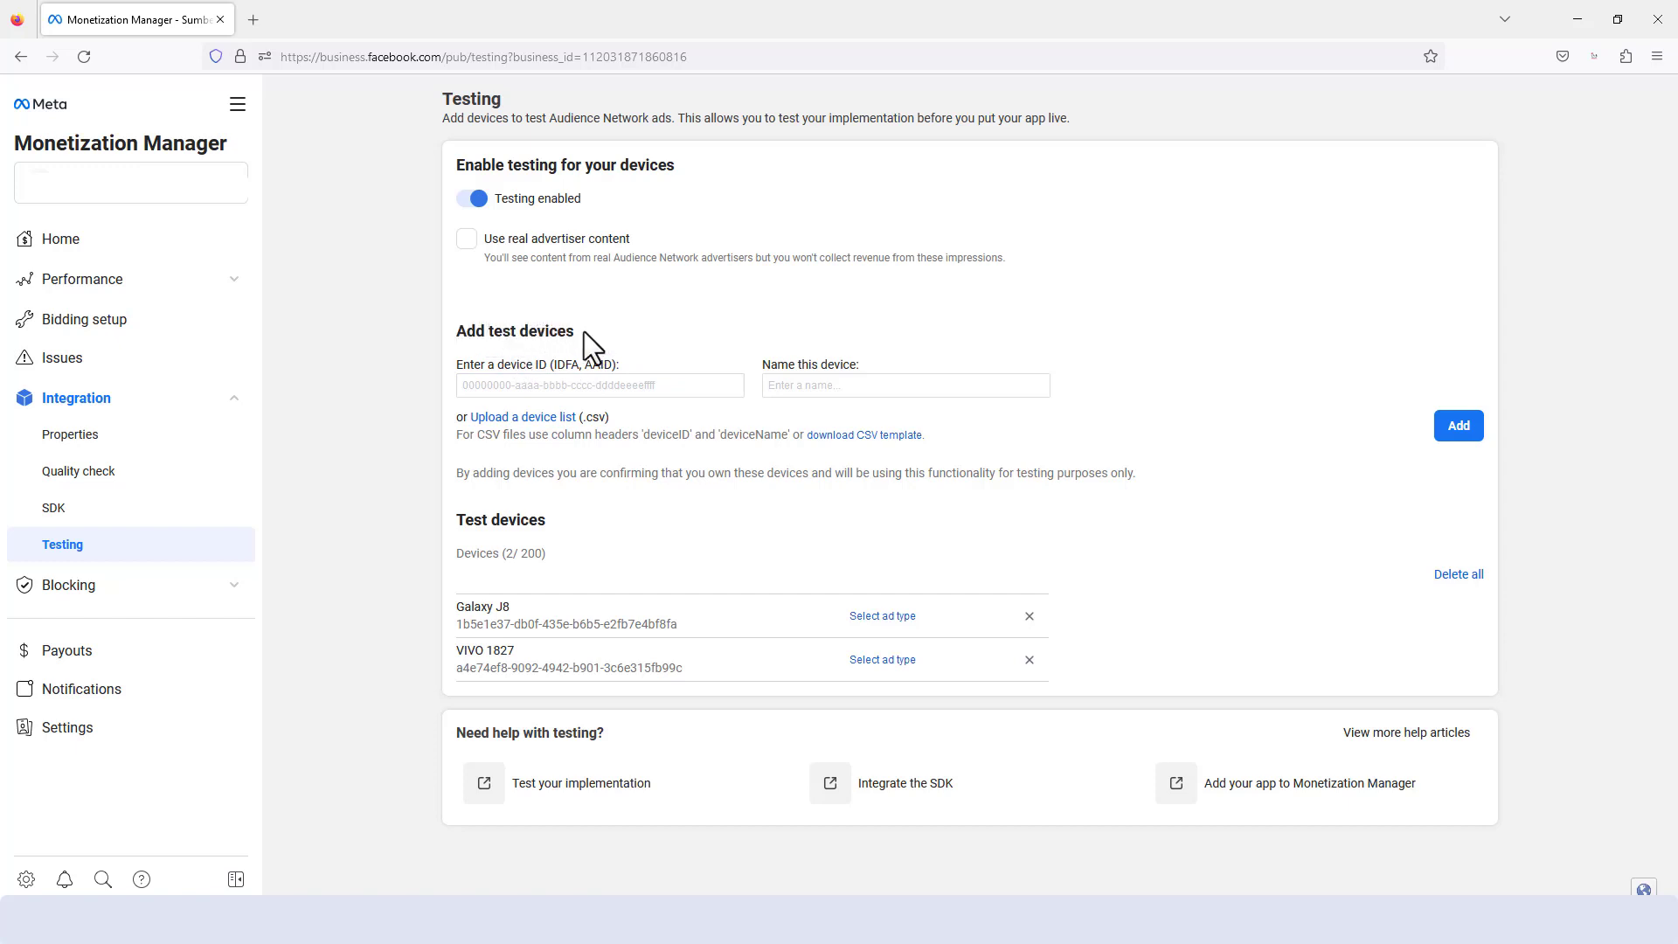
# - Examine the device ID entry field and the advertising ID registered for the Galaxy J8 test device
pyautogui.click(527, 386)
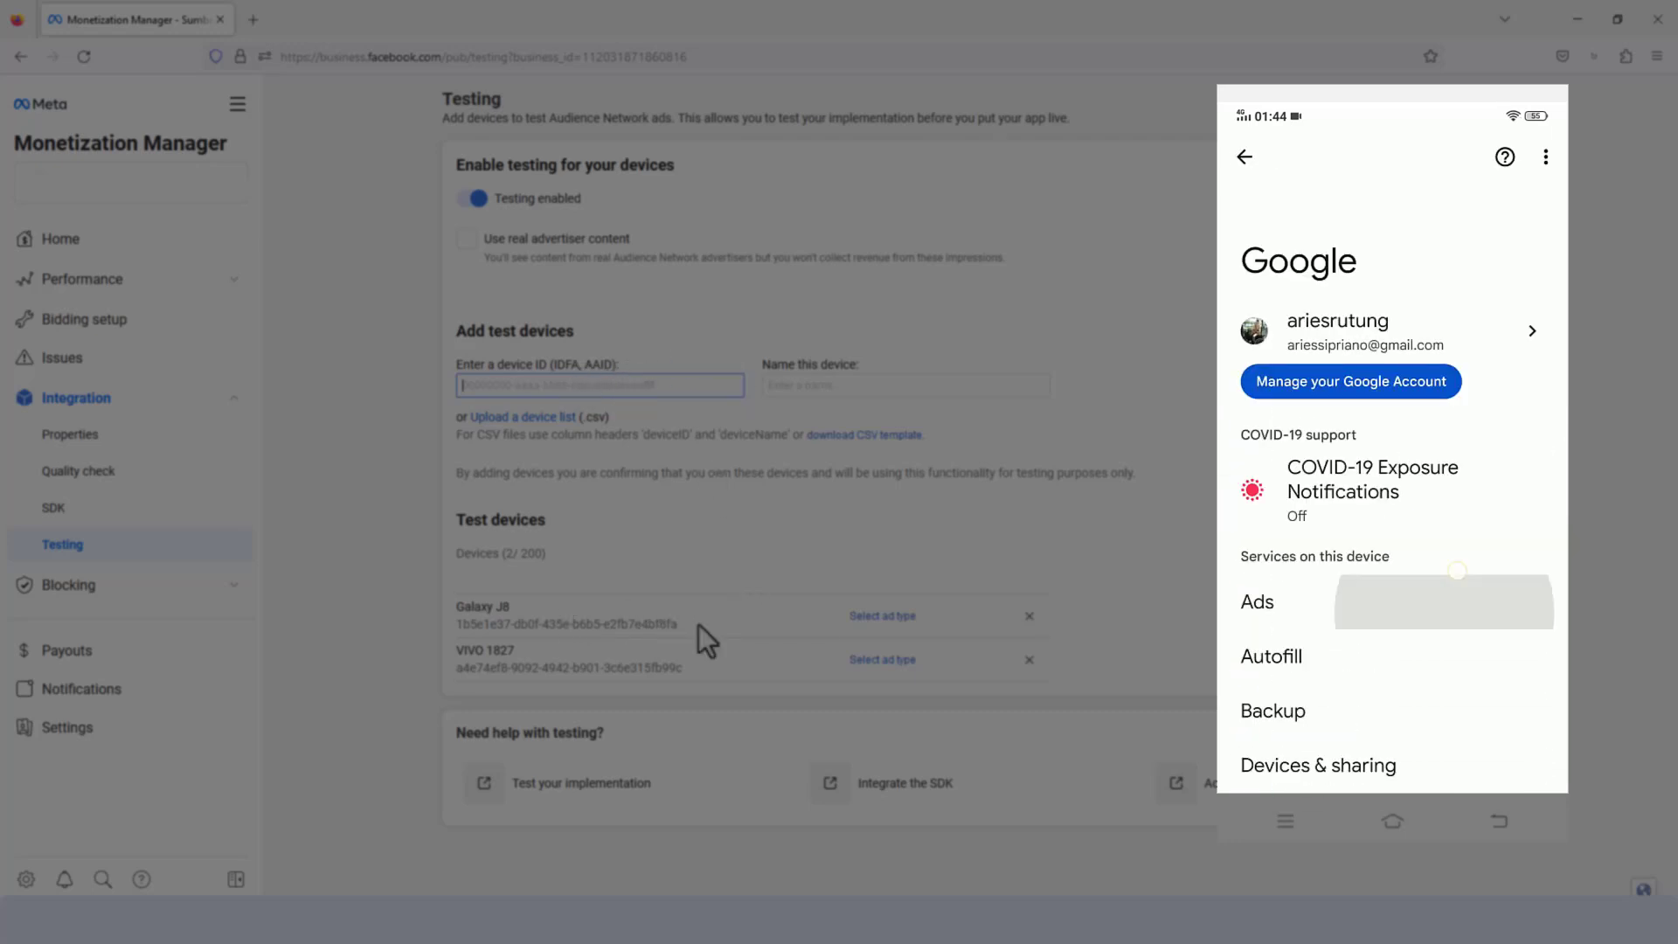
pyautogui.moveTo(680, 624); pyautogui.dragTo(463, 623)
pyautogui.click(589, 573)
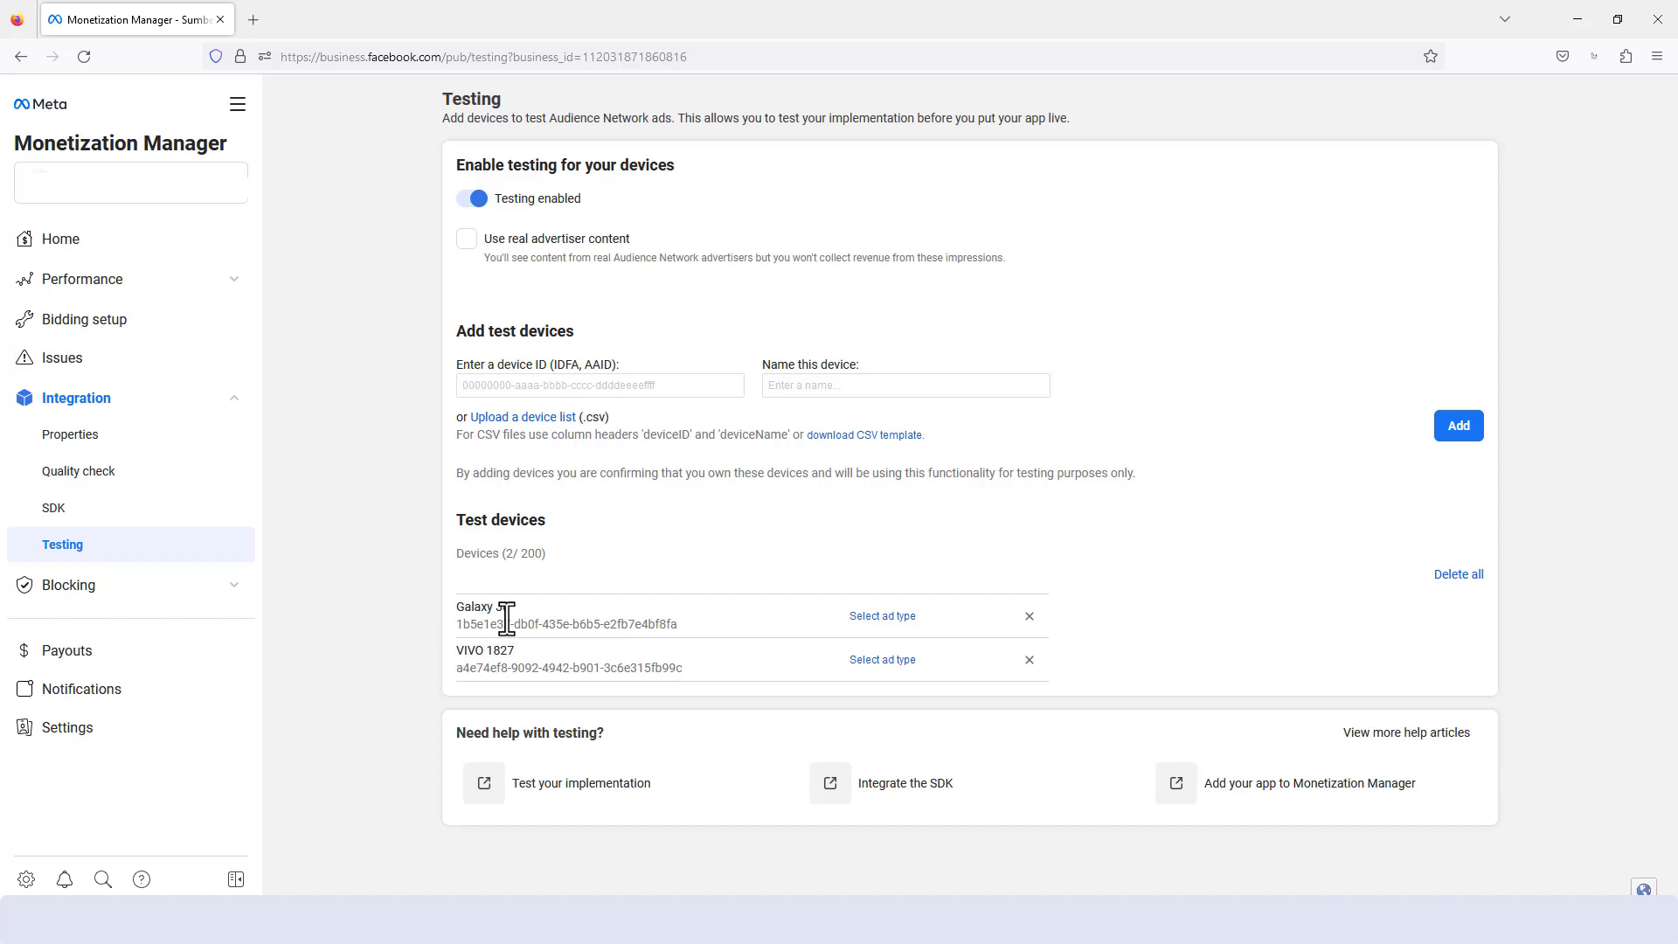
# - Open the Galaxy J8's ad type settings and select the 16:9 App install image as the test ad
pyautogui.click(892, 617)
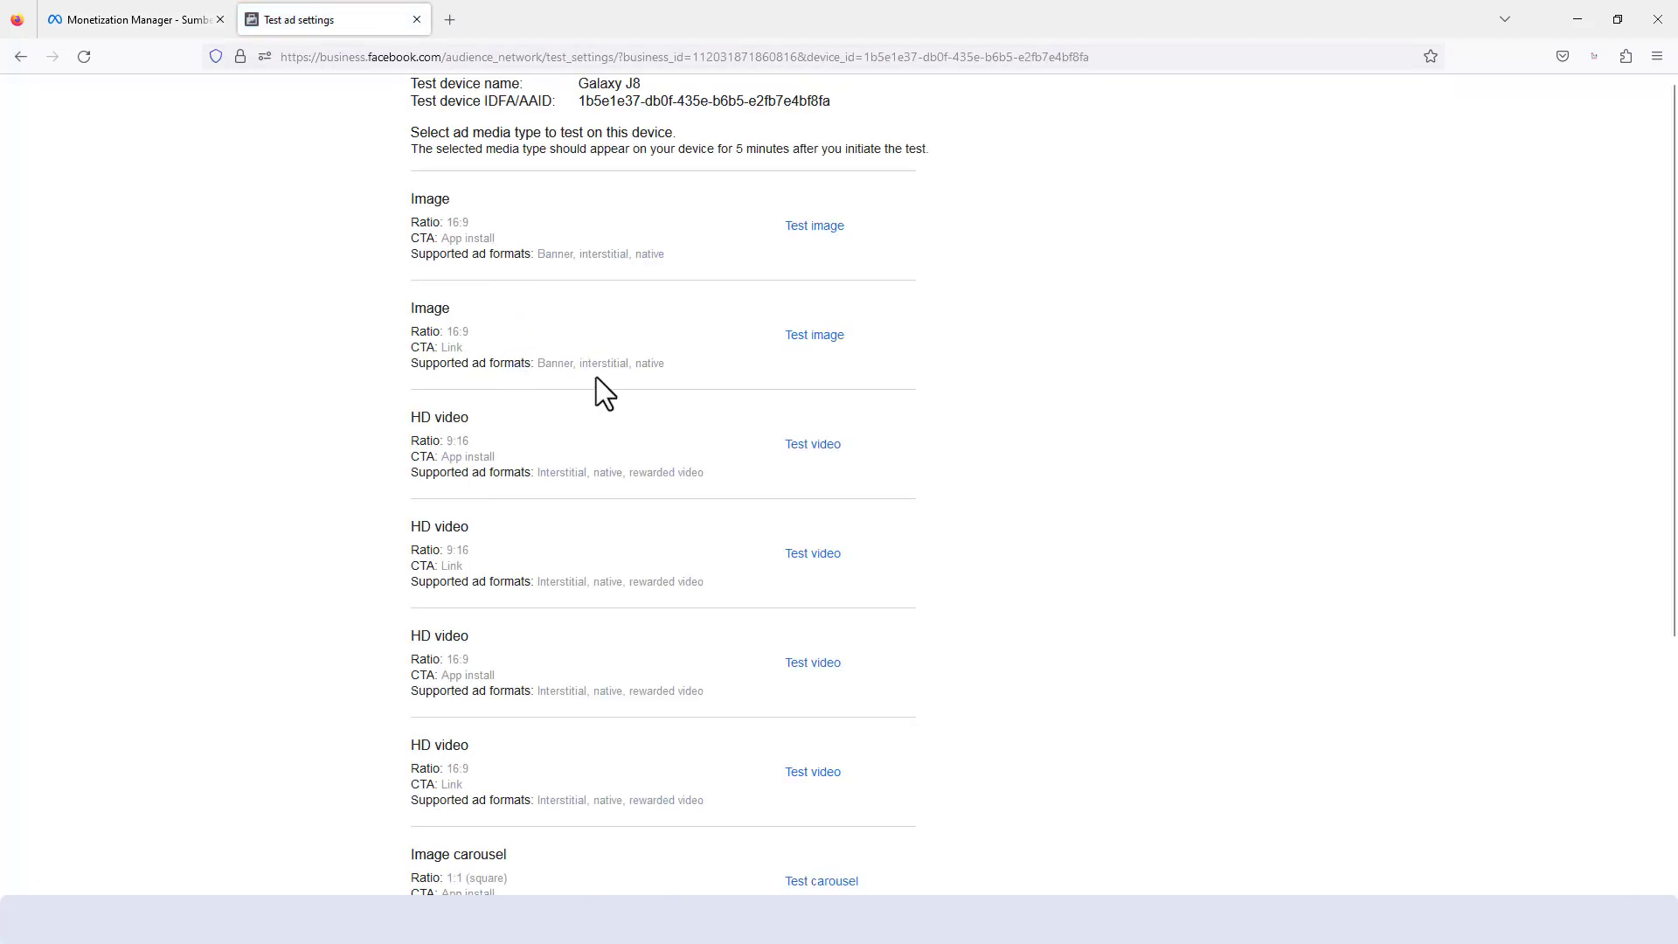
pyautogui.scroll(-1, 599, 385)
pyautogui.scroll(1, 599, 385)
pyautogui.scroll(-2, 791, 419)
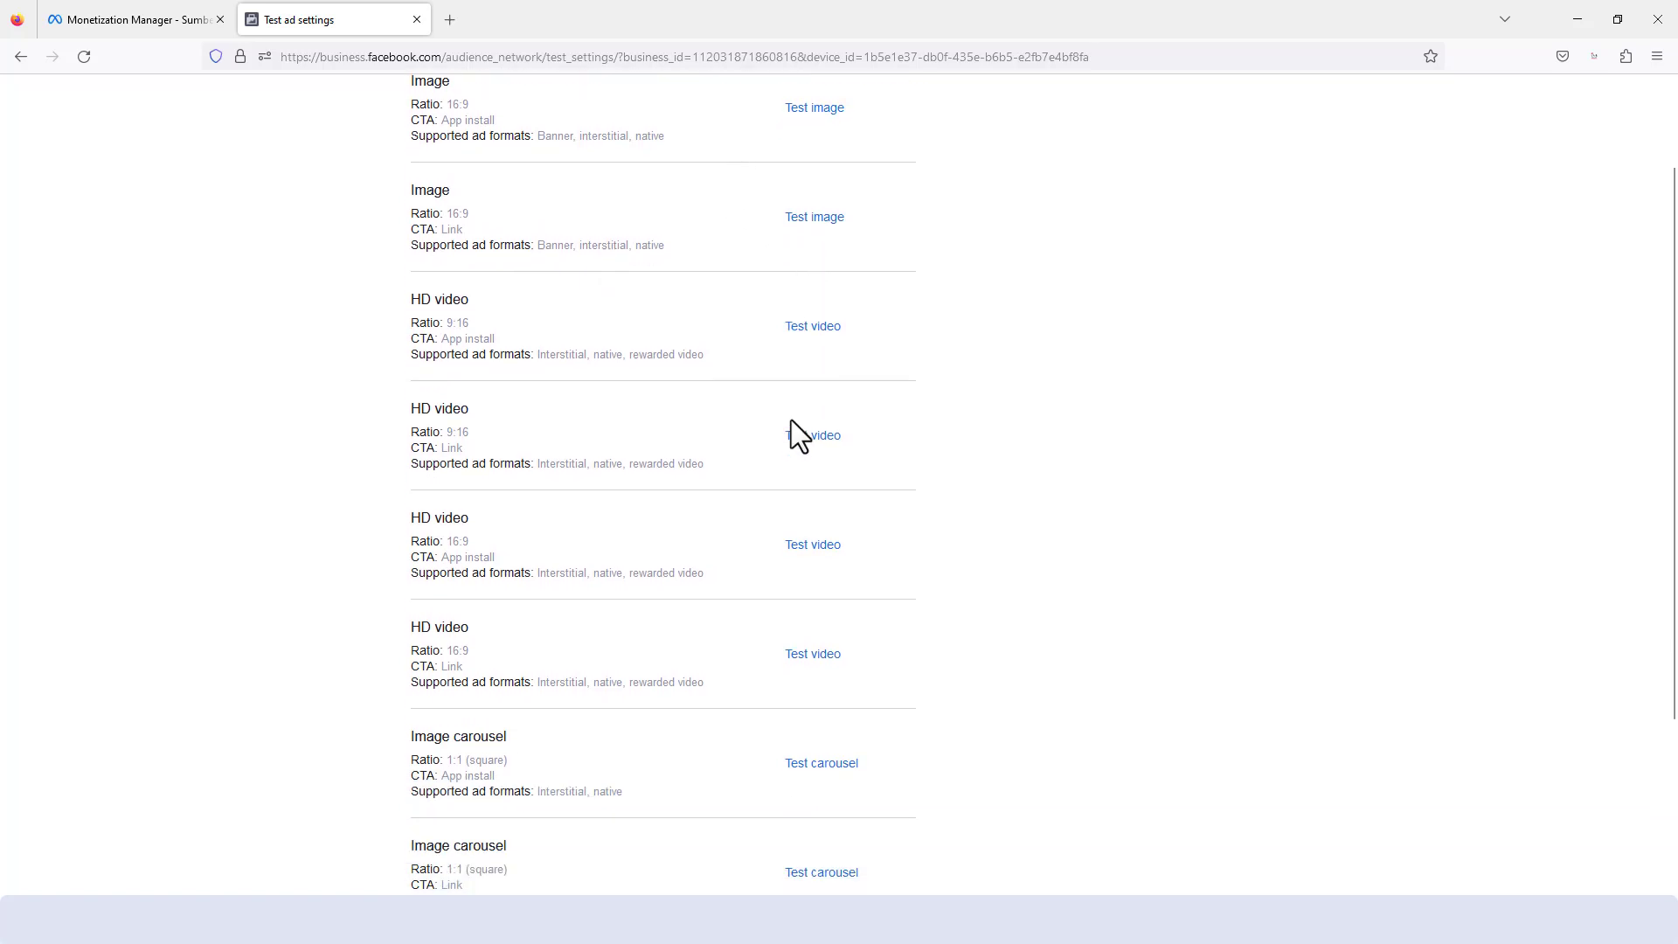
pyautogui.scroll(2, 830, 393)
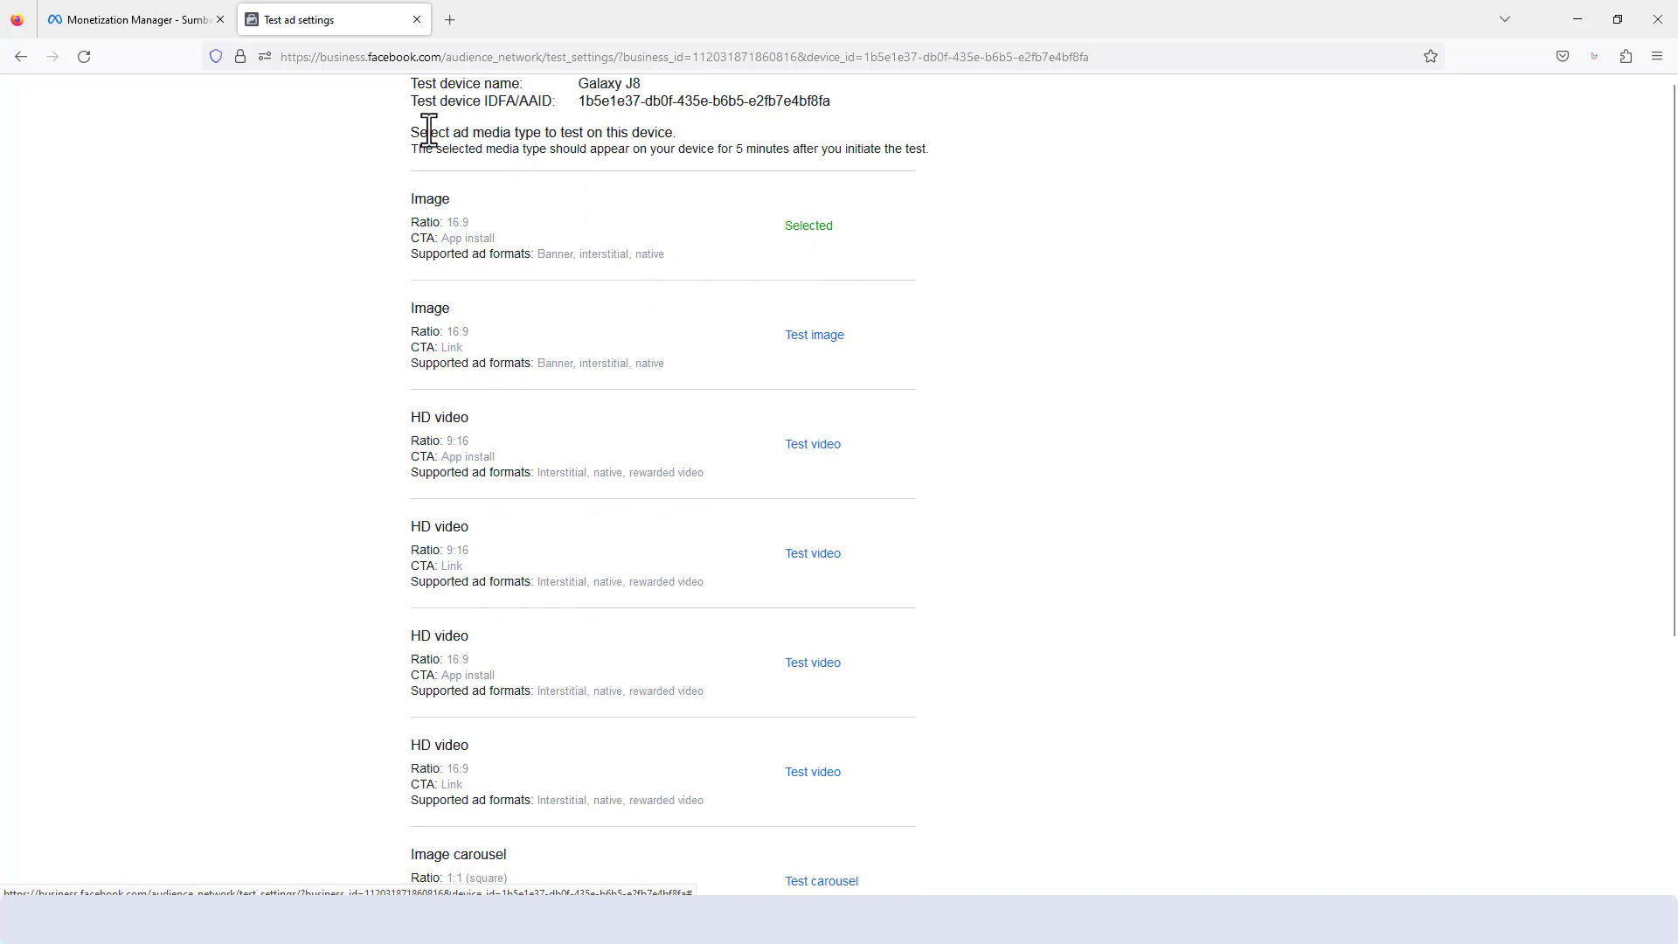
# - Read the test duration instruction and review the available ad media types with their supported ad formats
pyautogui.moveTo(407, 131); pyautogui.dragTo(932, 142)
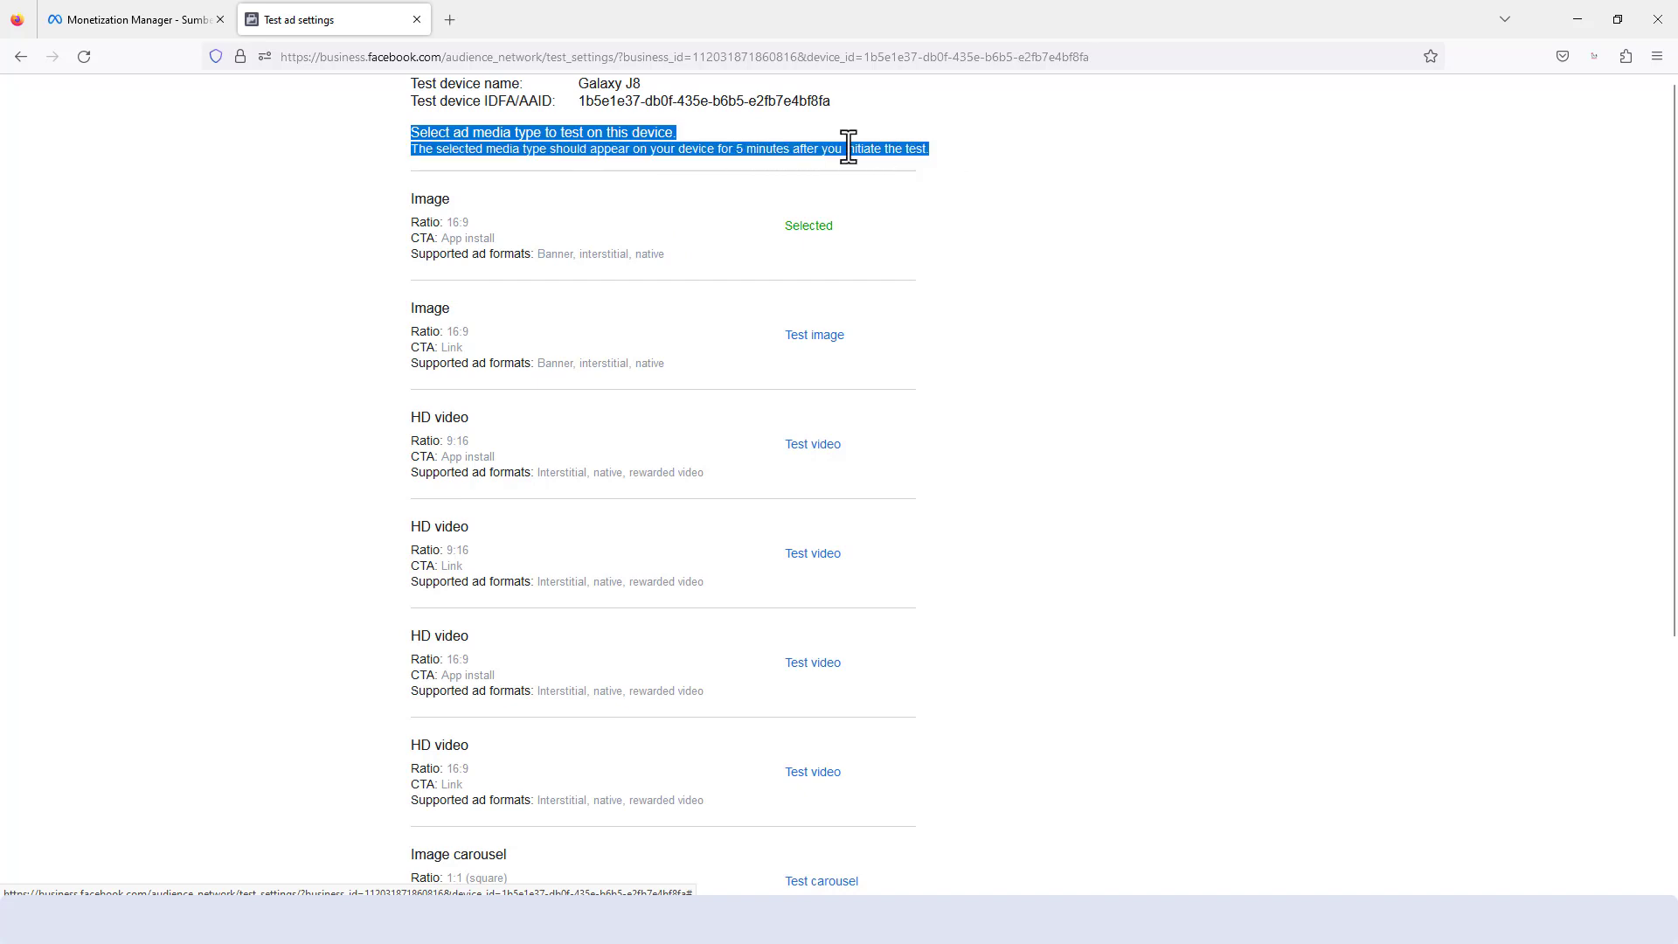
pyautogui.click(642, 145)
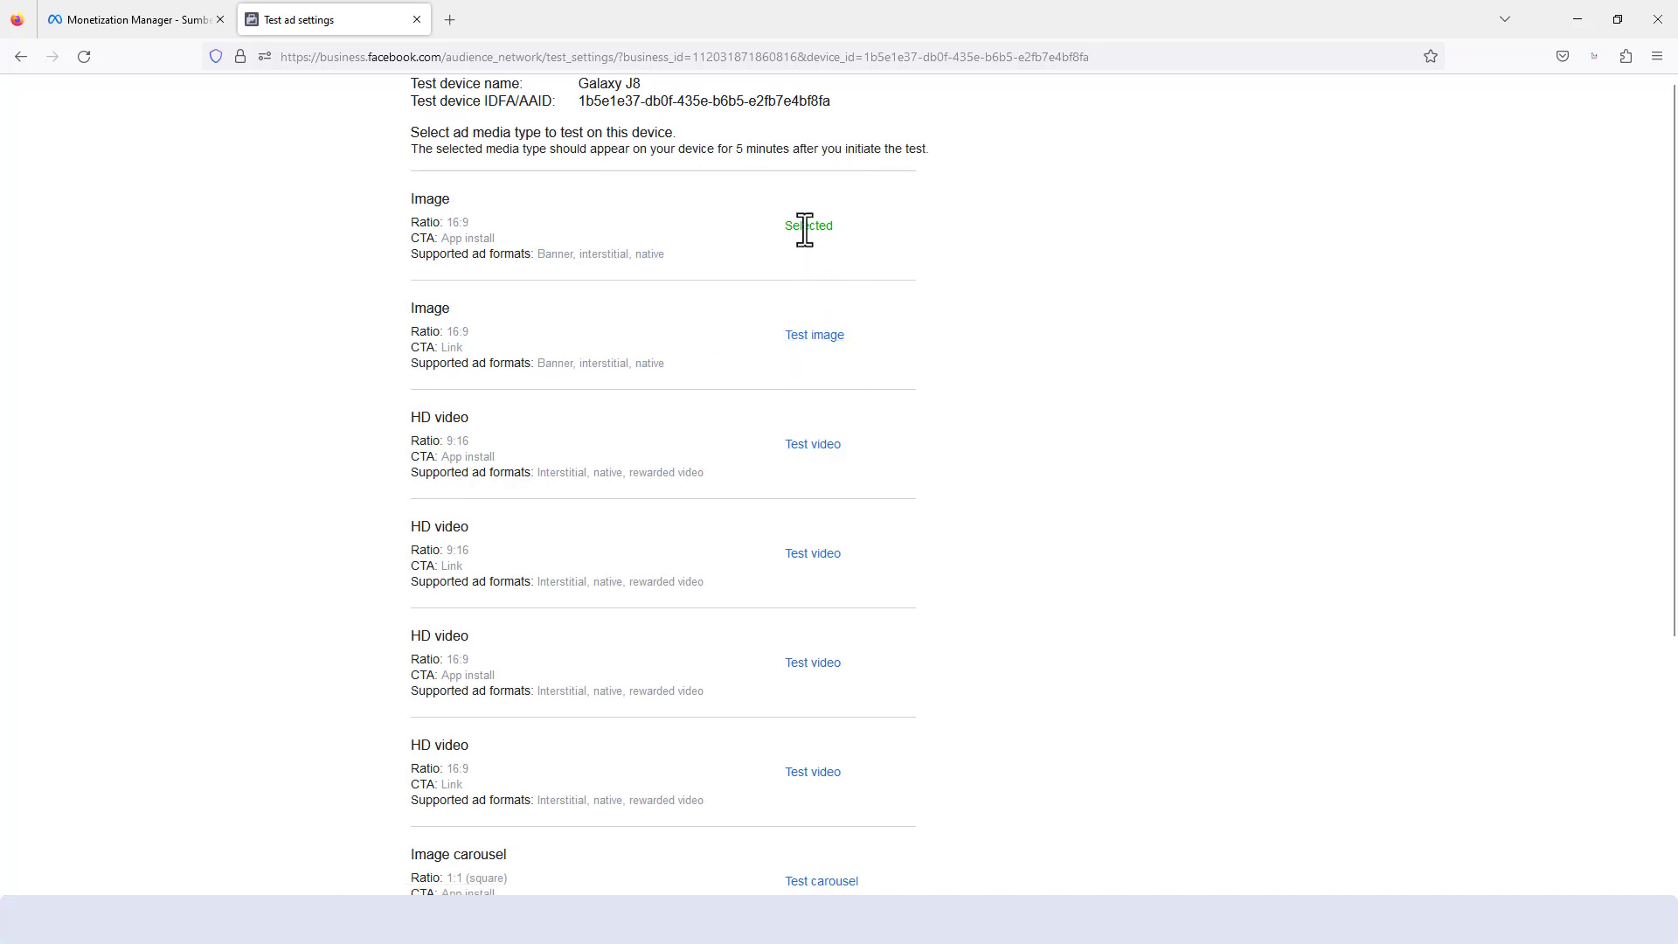
pyautogui.scroll(-4, 749, 592)
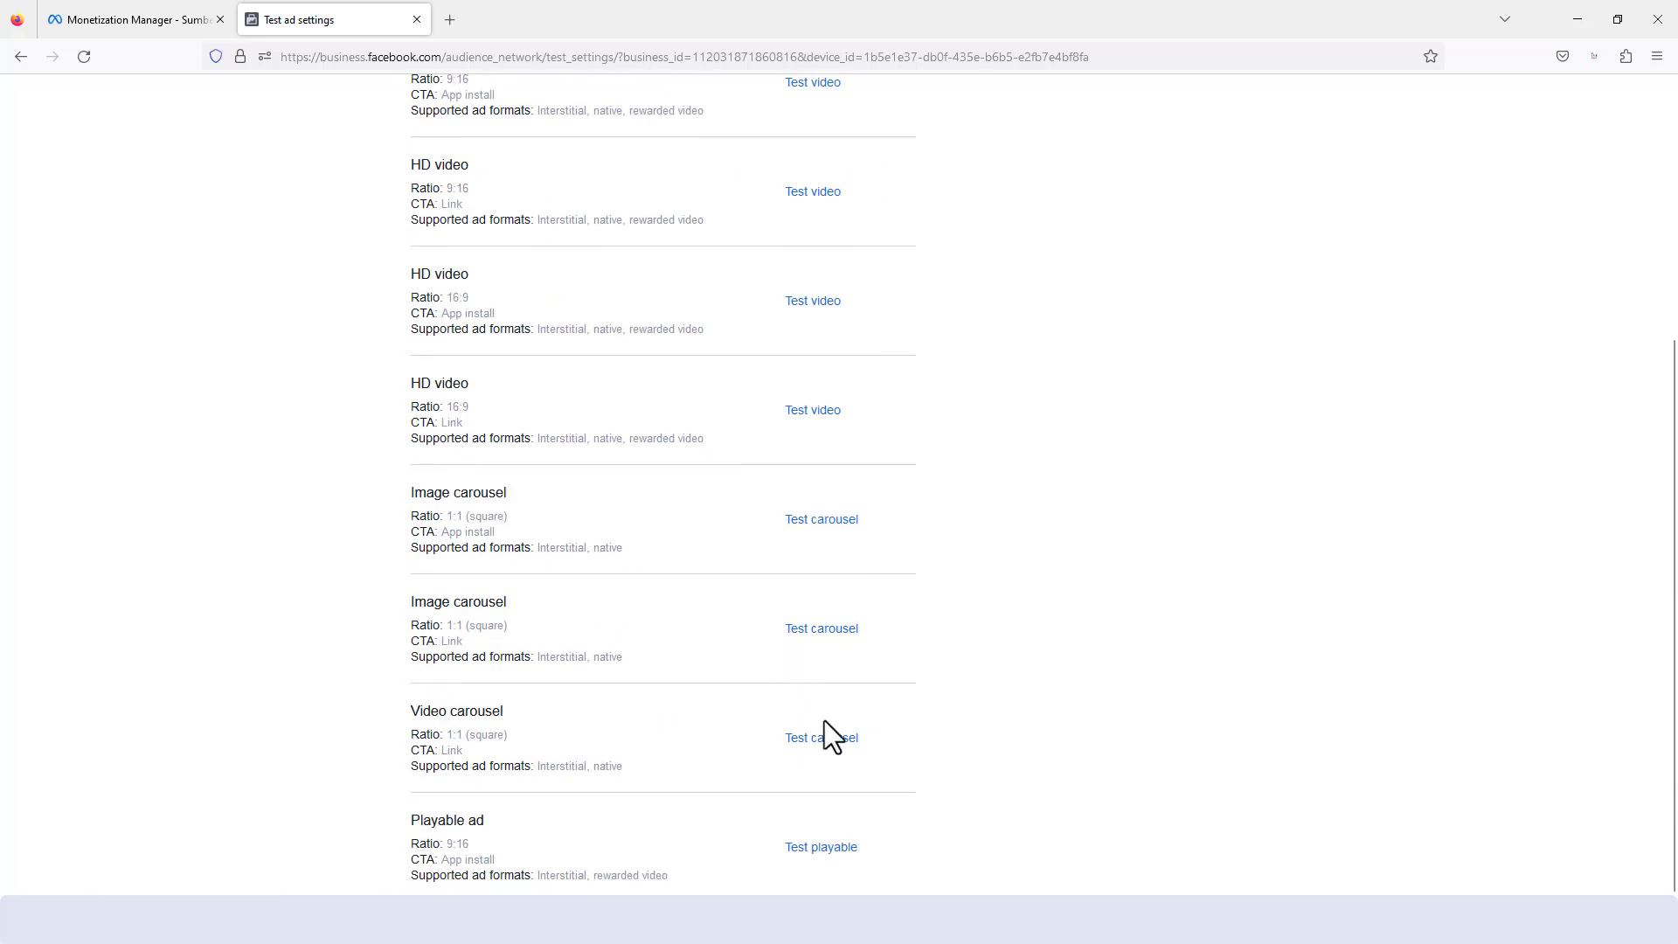
pyautogui.scroll(4, 821, 670)
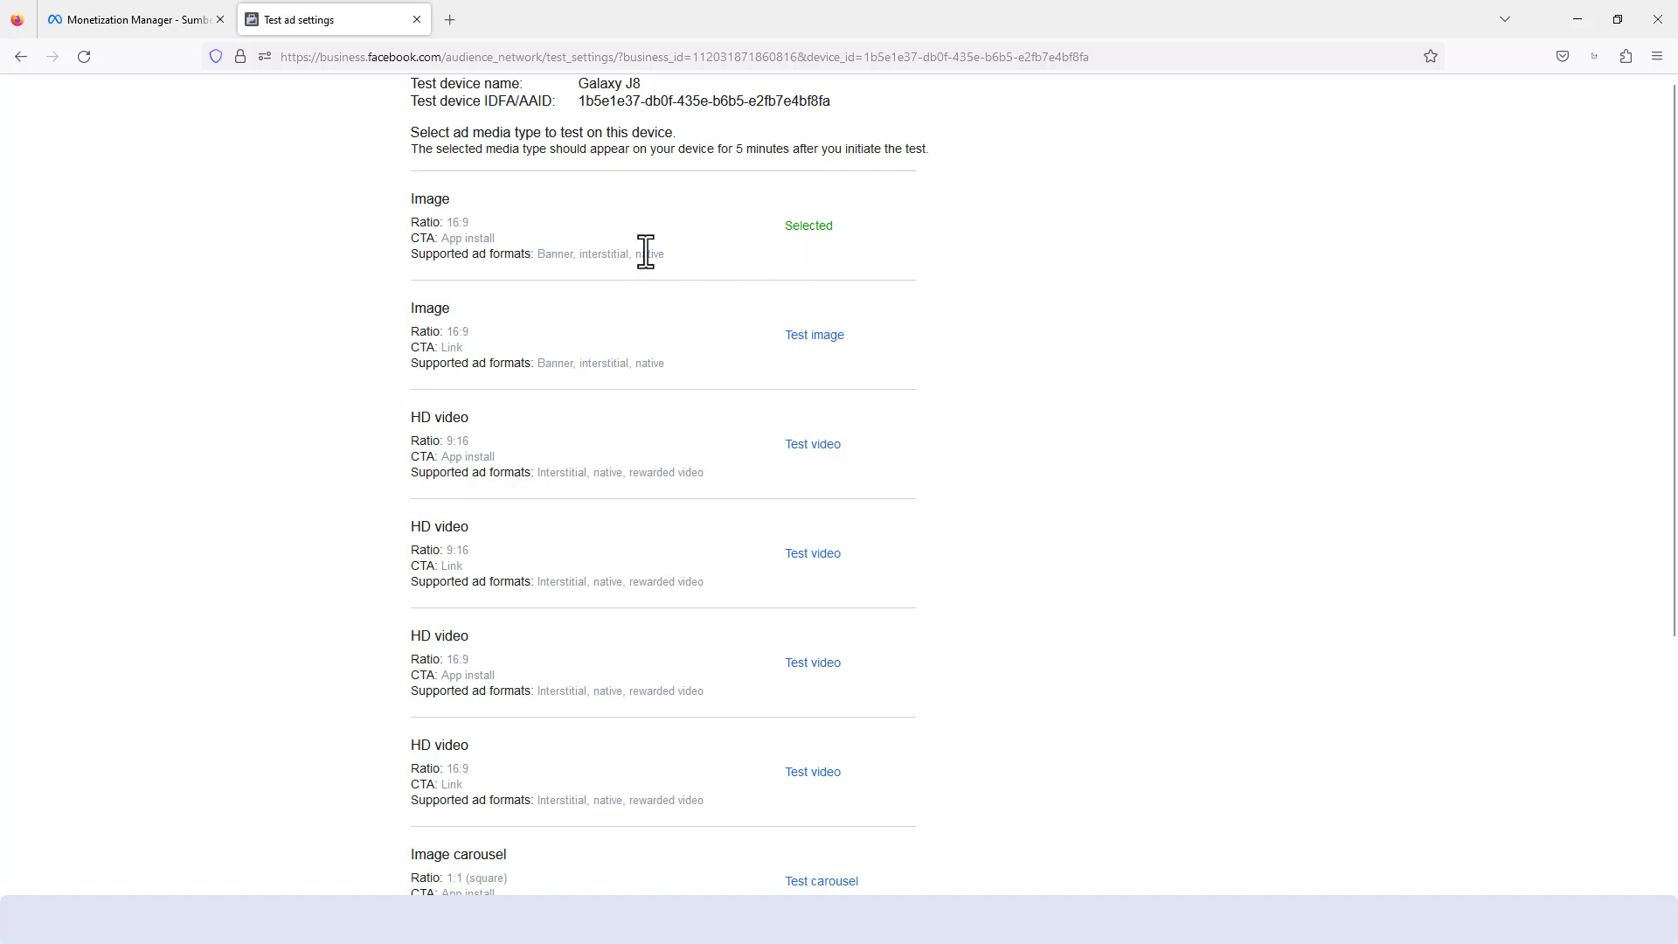
pyautogui.scroll(-2, 626, 467)
pyautogui.scroll(2, 617, 472)
# - Open the Issues page in Monetization Manager and examine DM Youth Creative's missing app URL issue
pyautogui.click(156, 21)
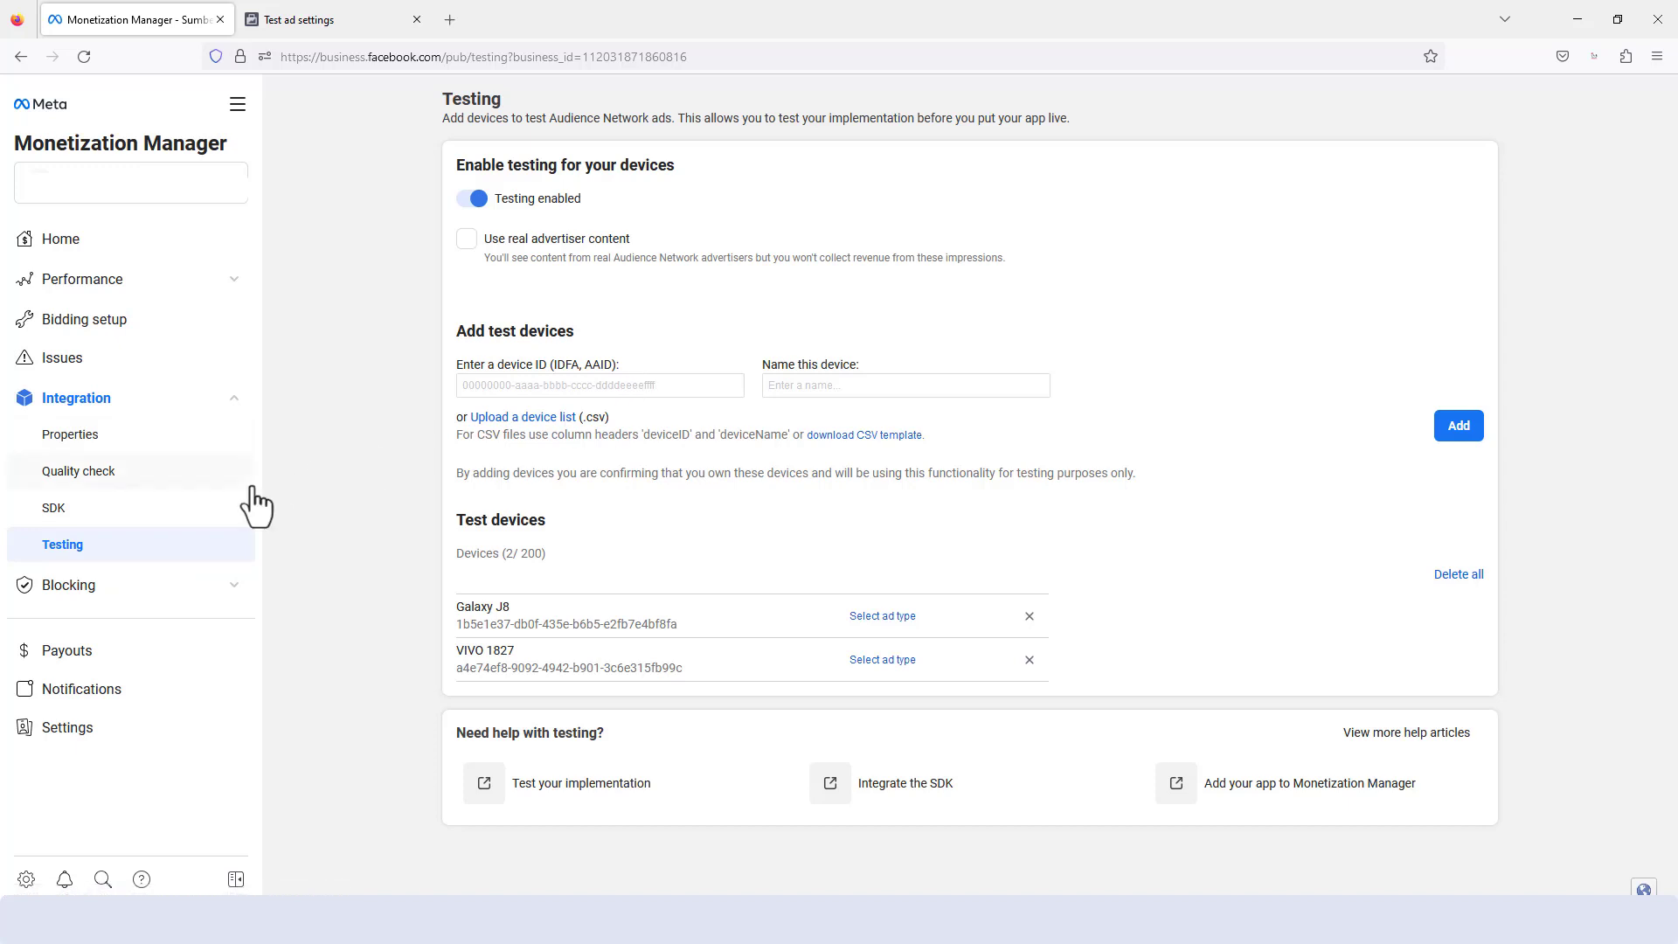
pyautogui.click(75, 374)
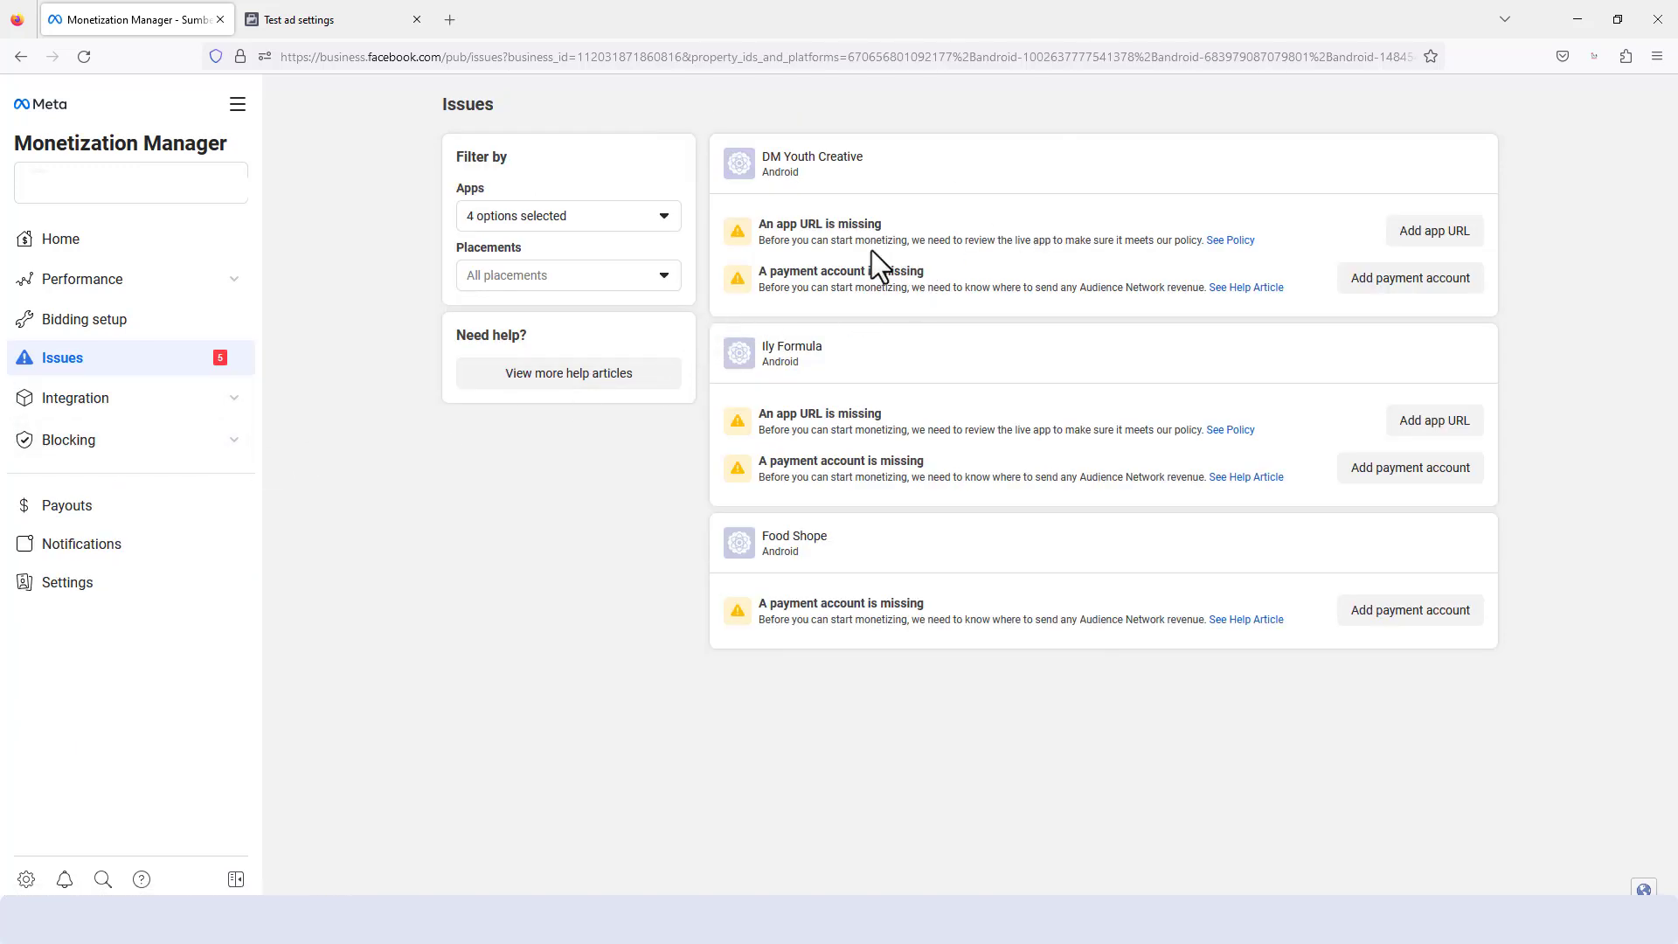
pyautogui.moveTo(759, 224); pyautogui.dragTo(893, 234)
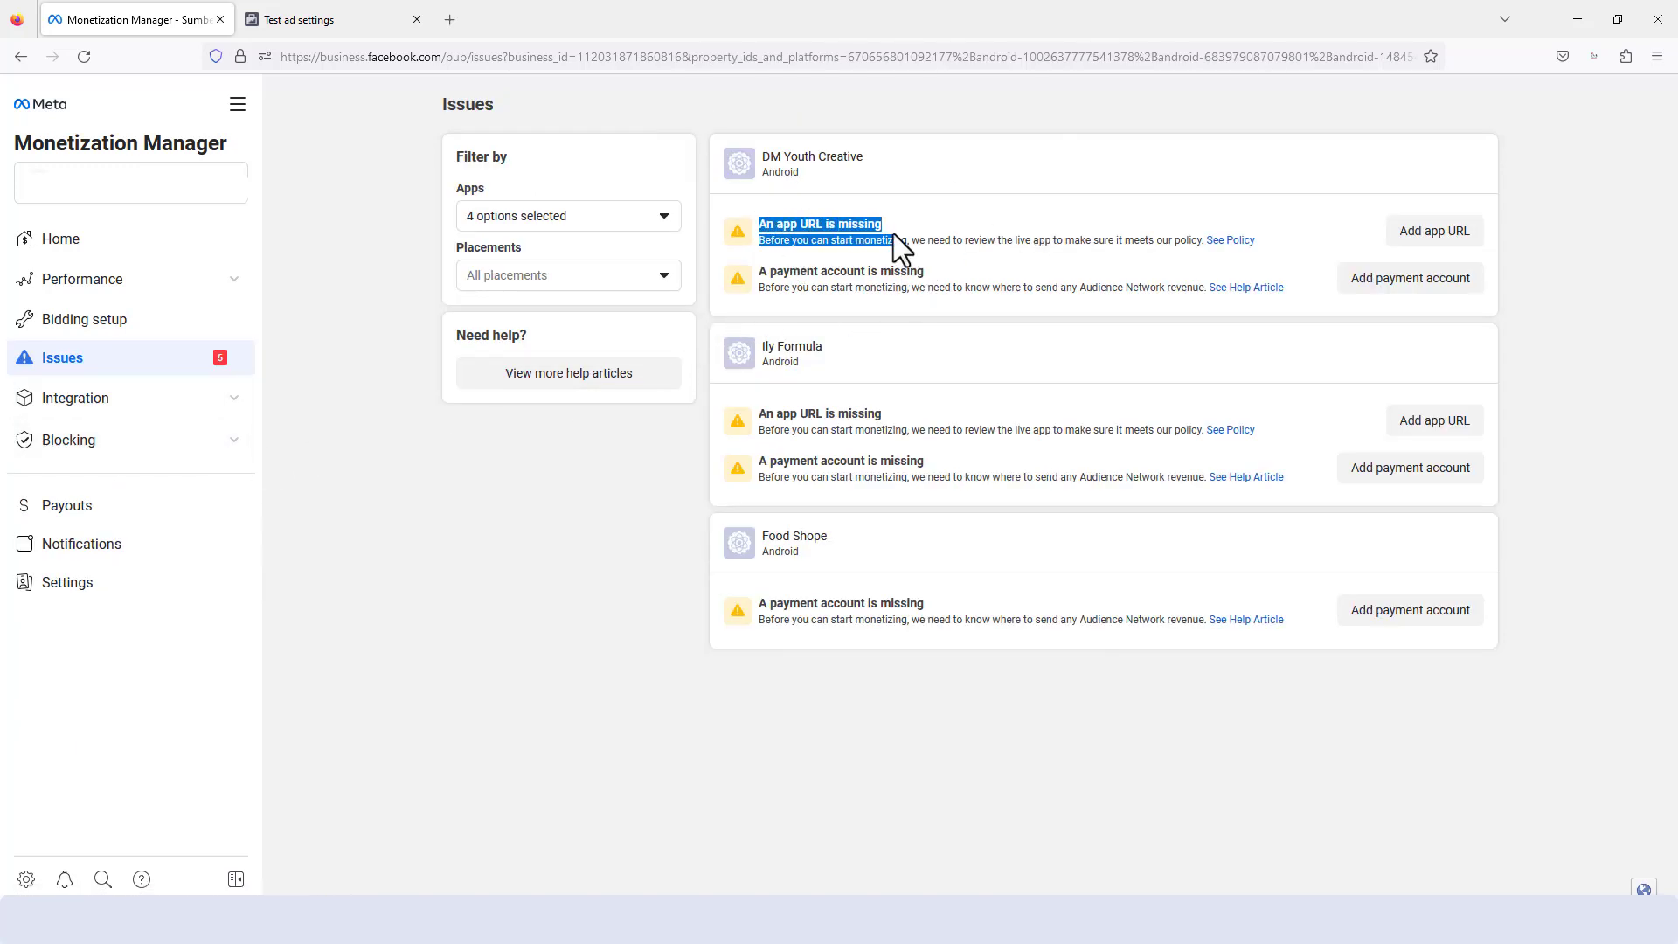
pyautogui.click(888, 231)
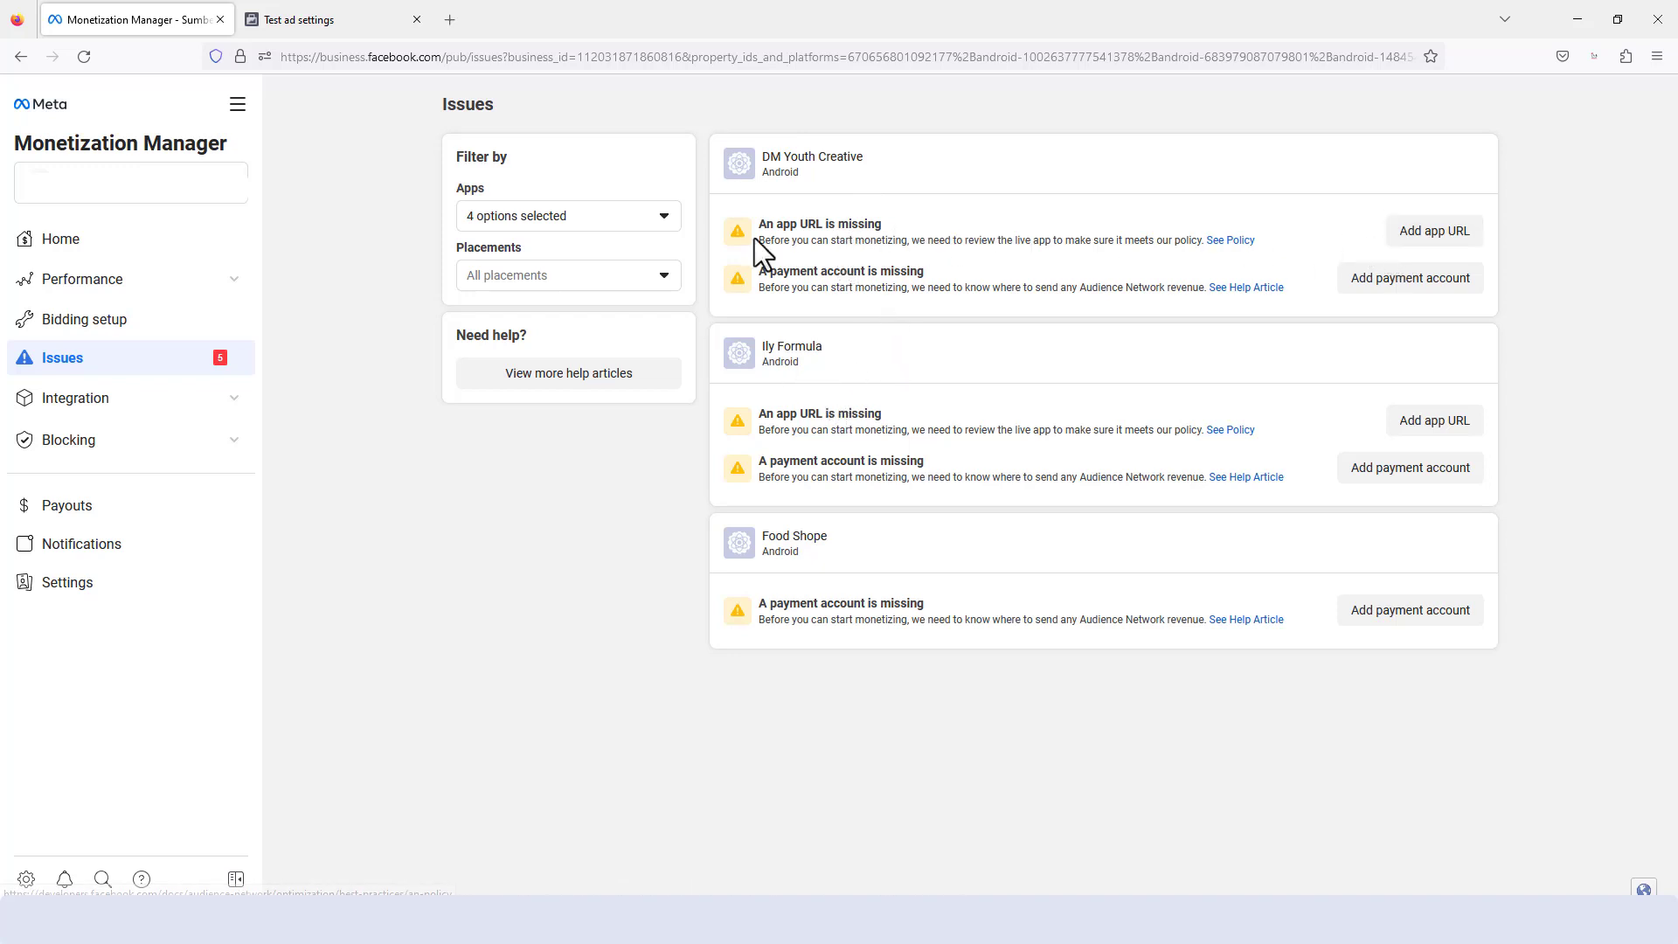
# - Open DM Youth Creative's Google Play URL form for review, and return to the Galaxy J8 test ad settings
pyautogui.click(1433, 232)
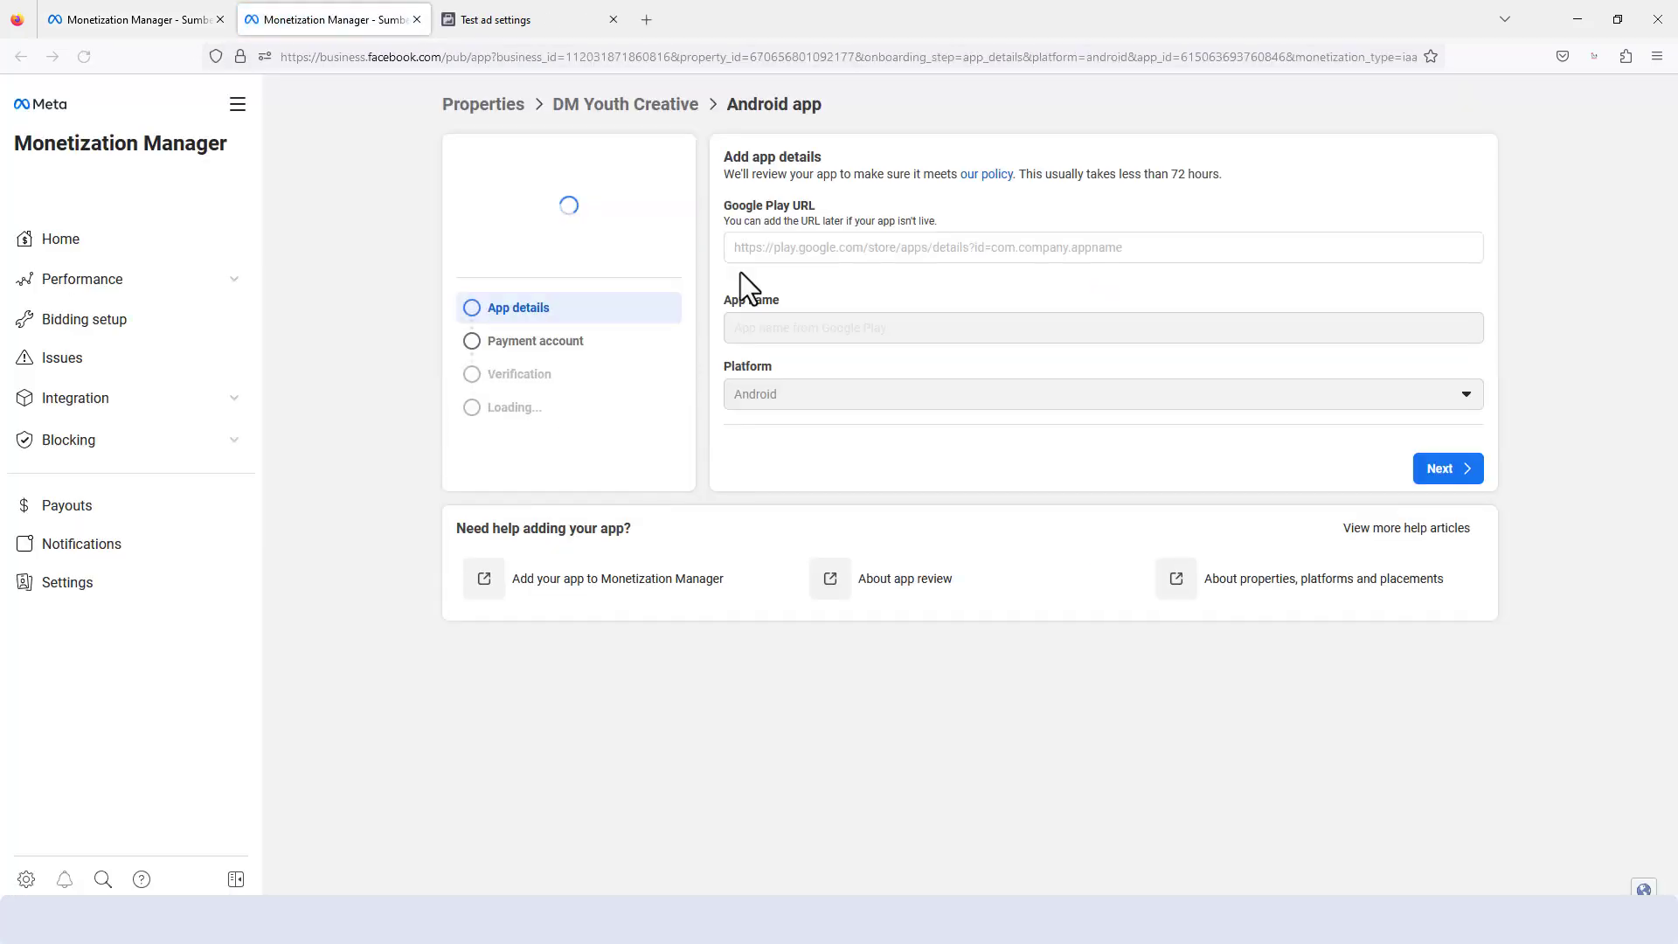
pyautogui.click(874, 252)
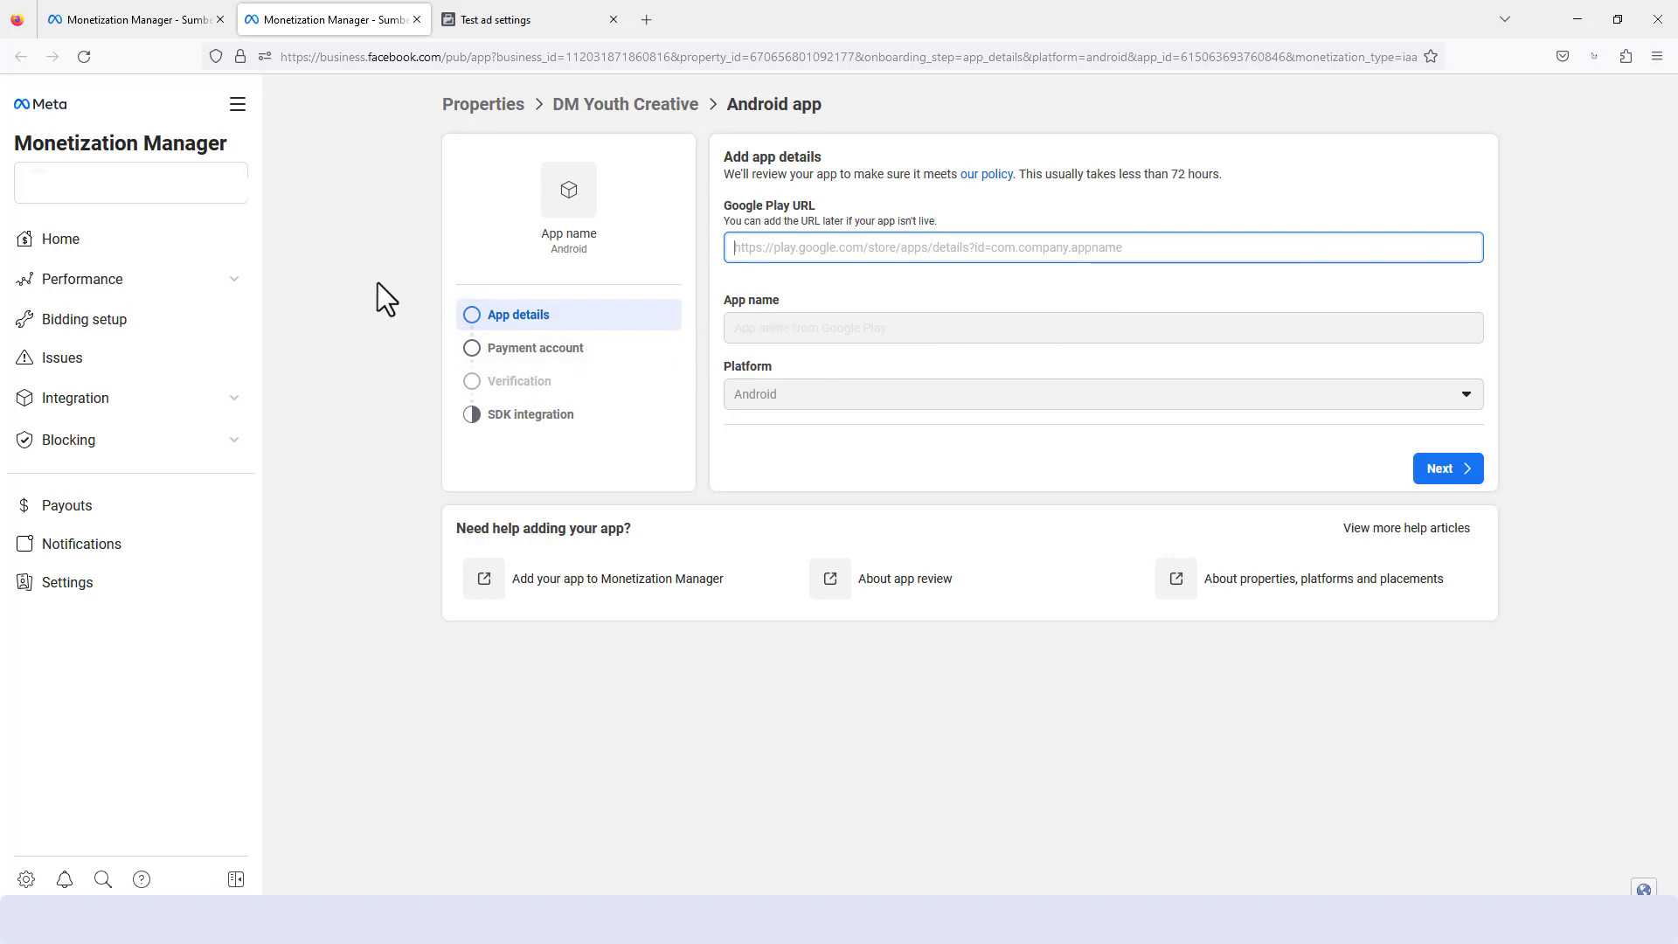
pyautogui.click(485, 18)
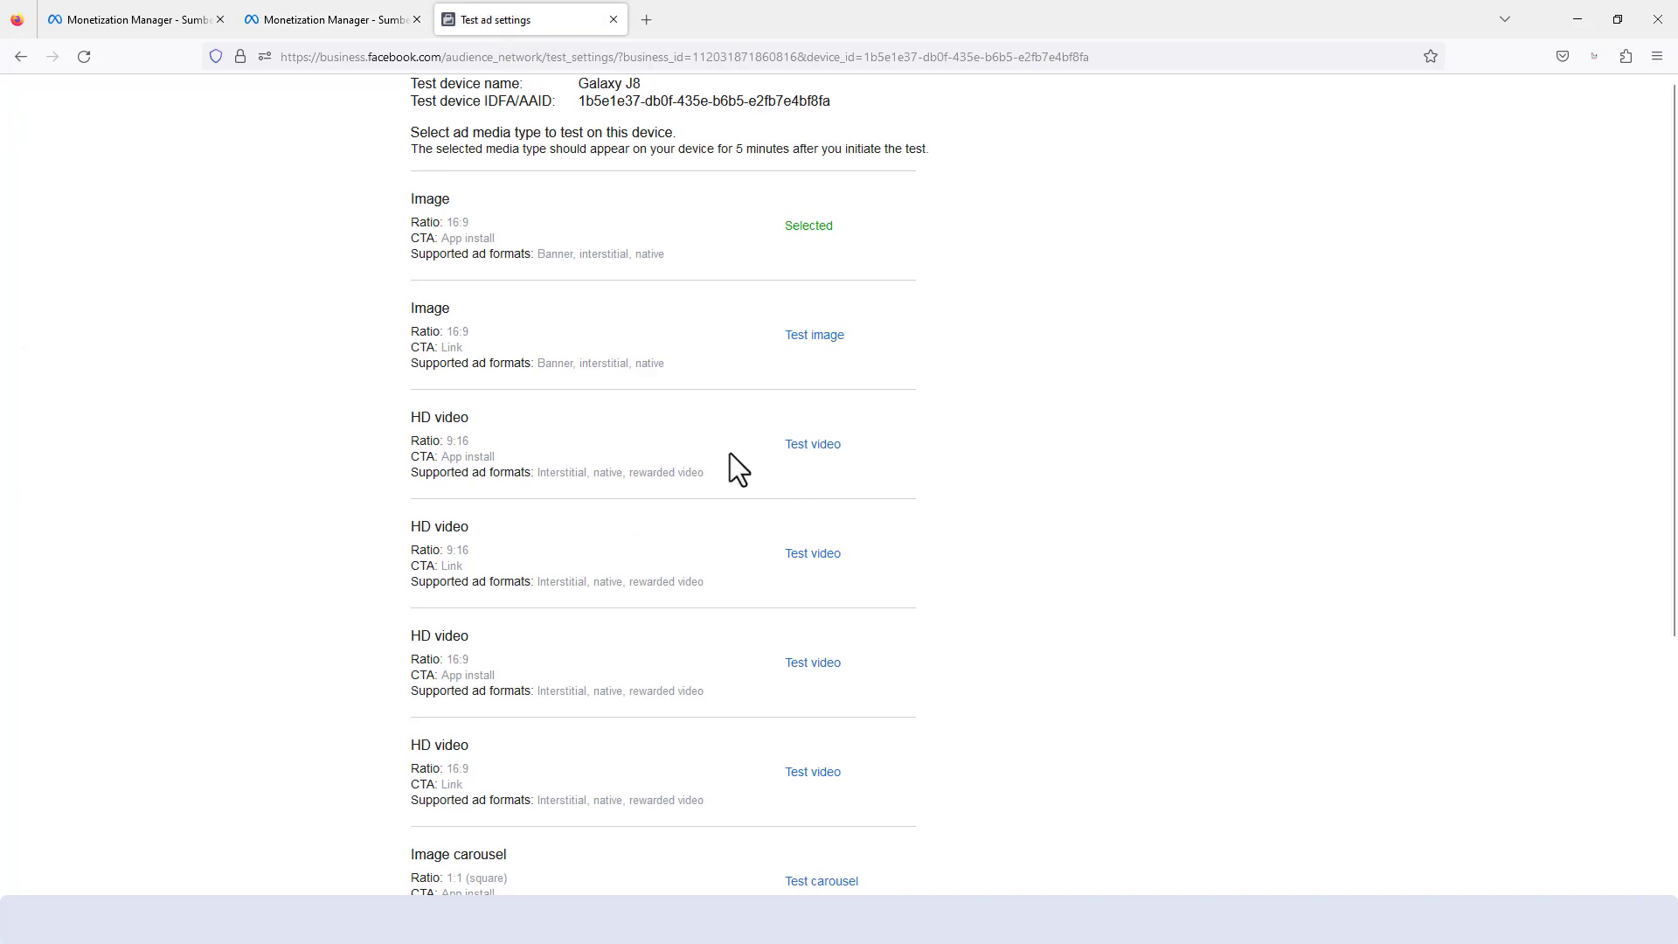
pyautogui.scroll(-1, 769, 476)
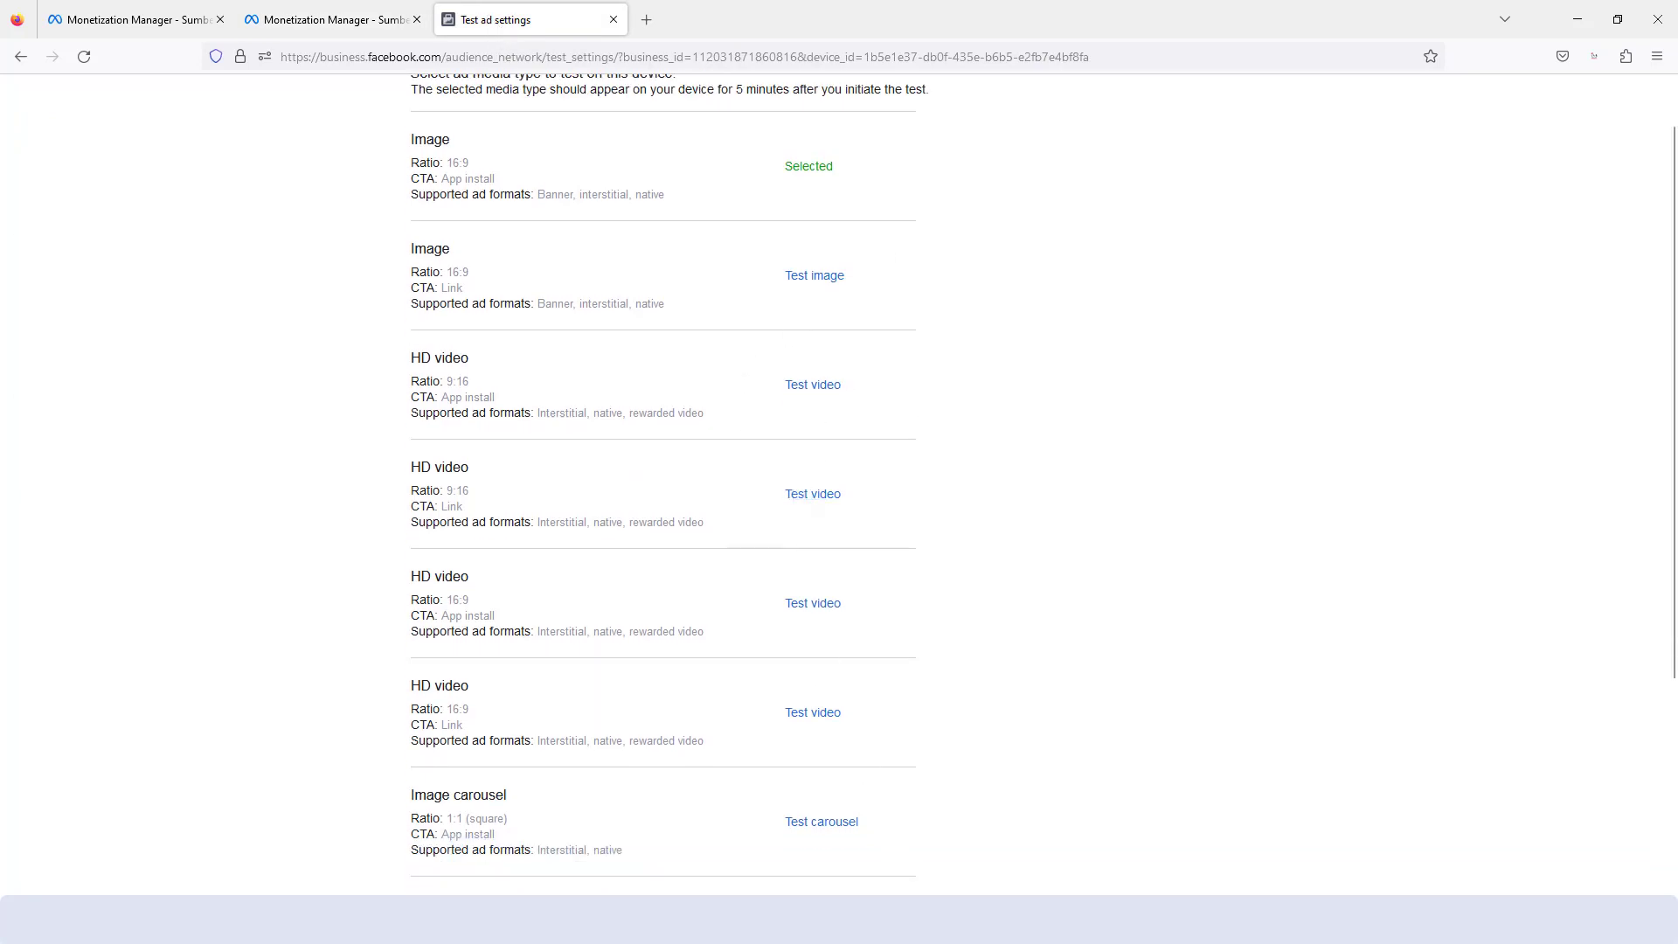
# - Switch to RESAPP's publication page in the JustApp builder and copy the AdMob App ID from the Notepad notes into the Android App ID
pyautogui.hotkey('alt', 'Tab')
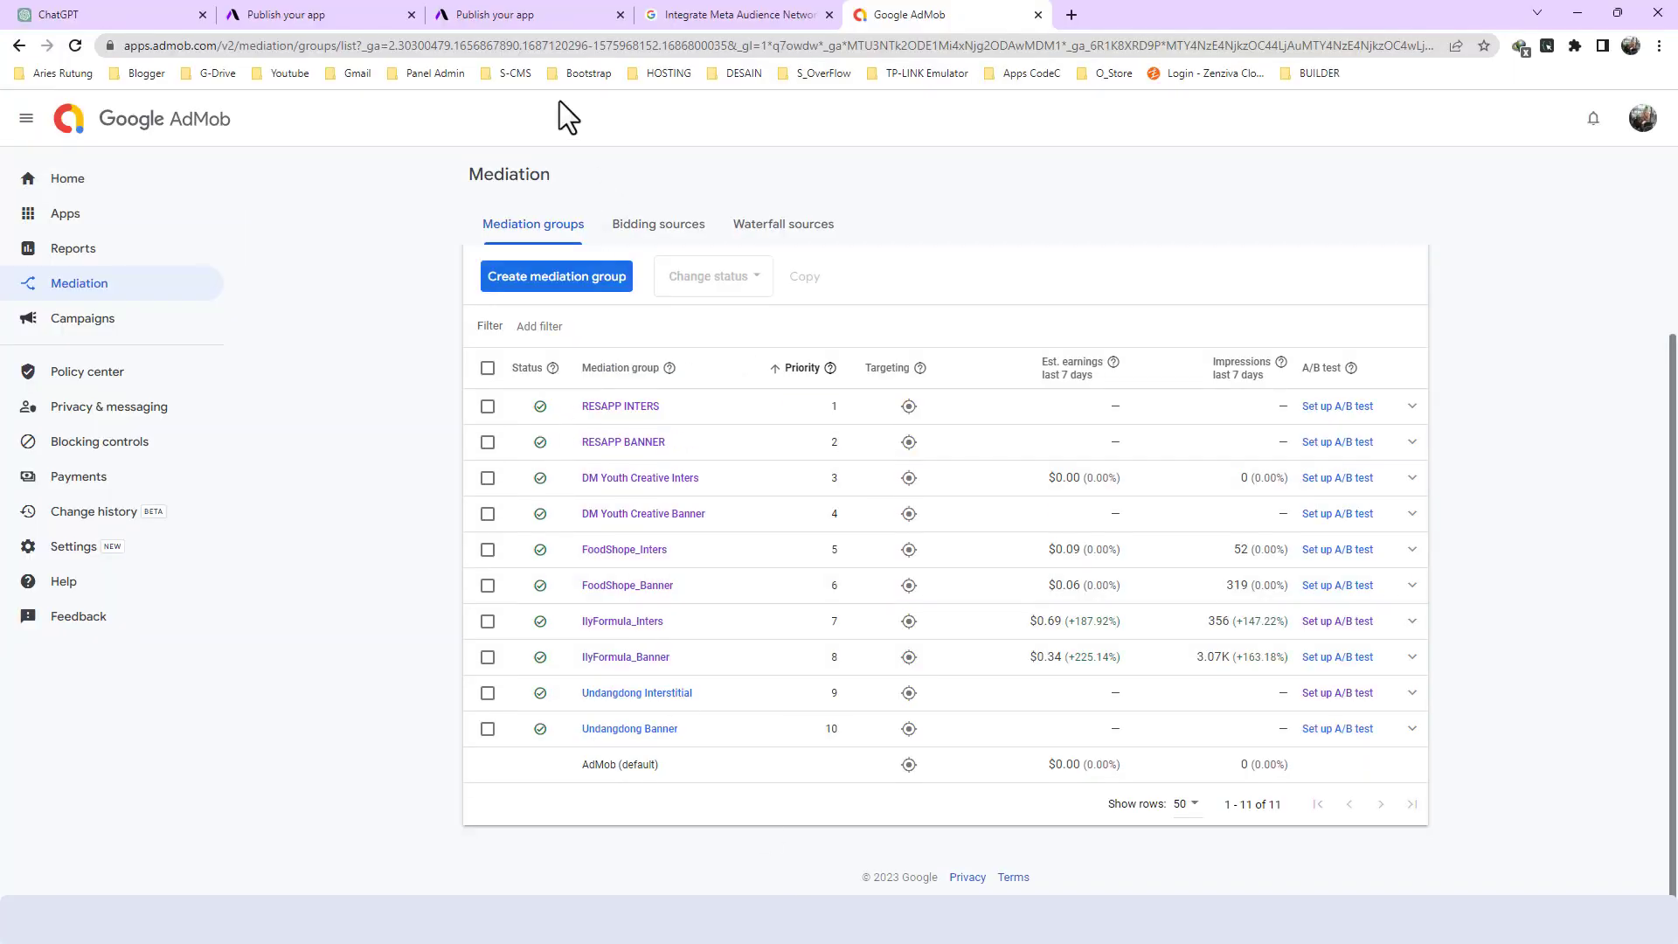
pyautogui.click(459, 4)
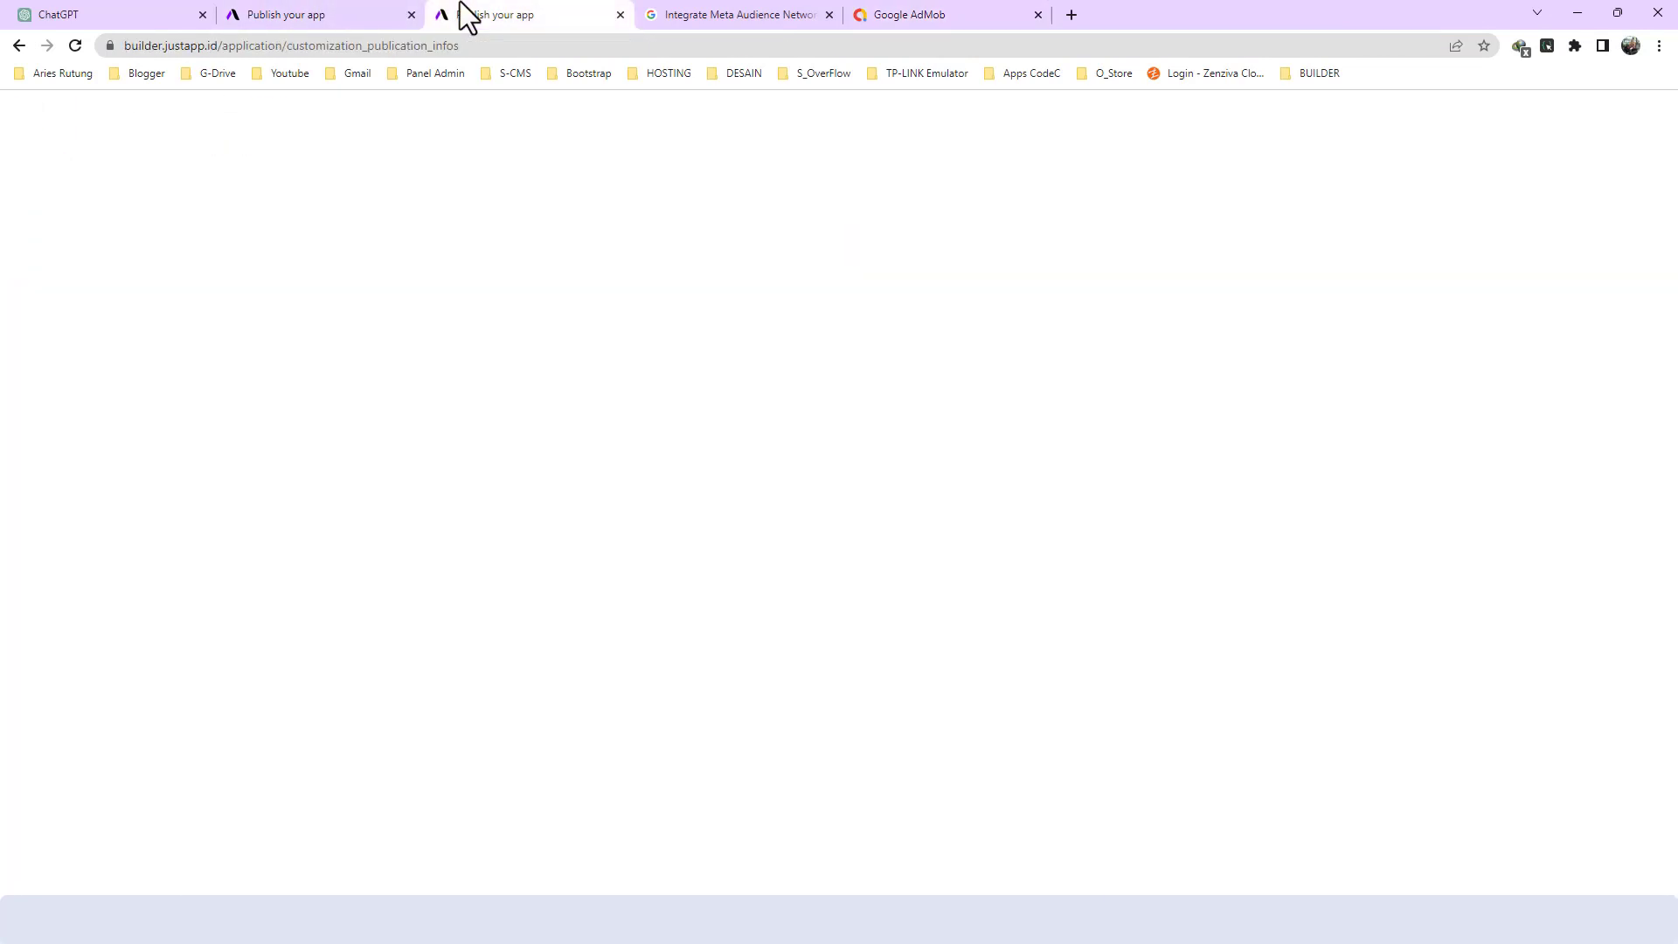
pyautogui.scroll(-1, 428, 360)
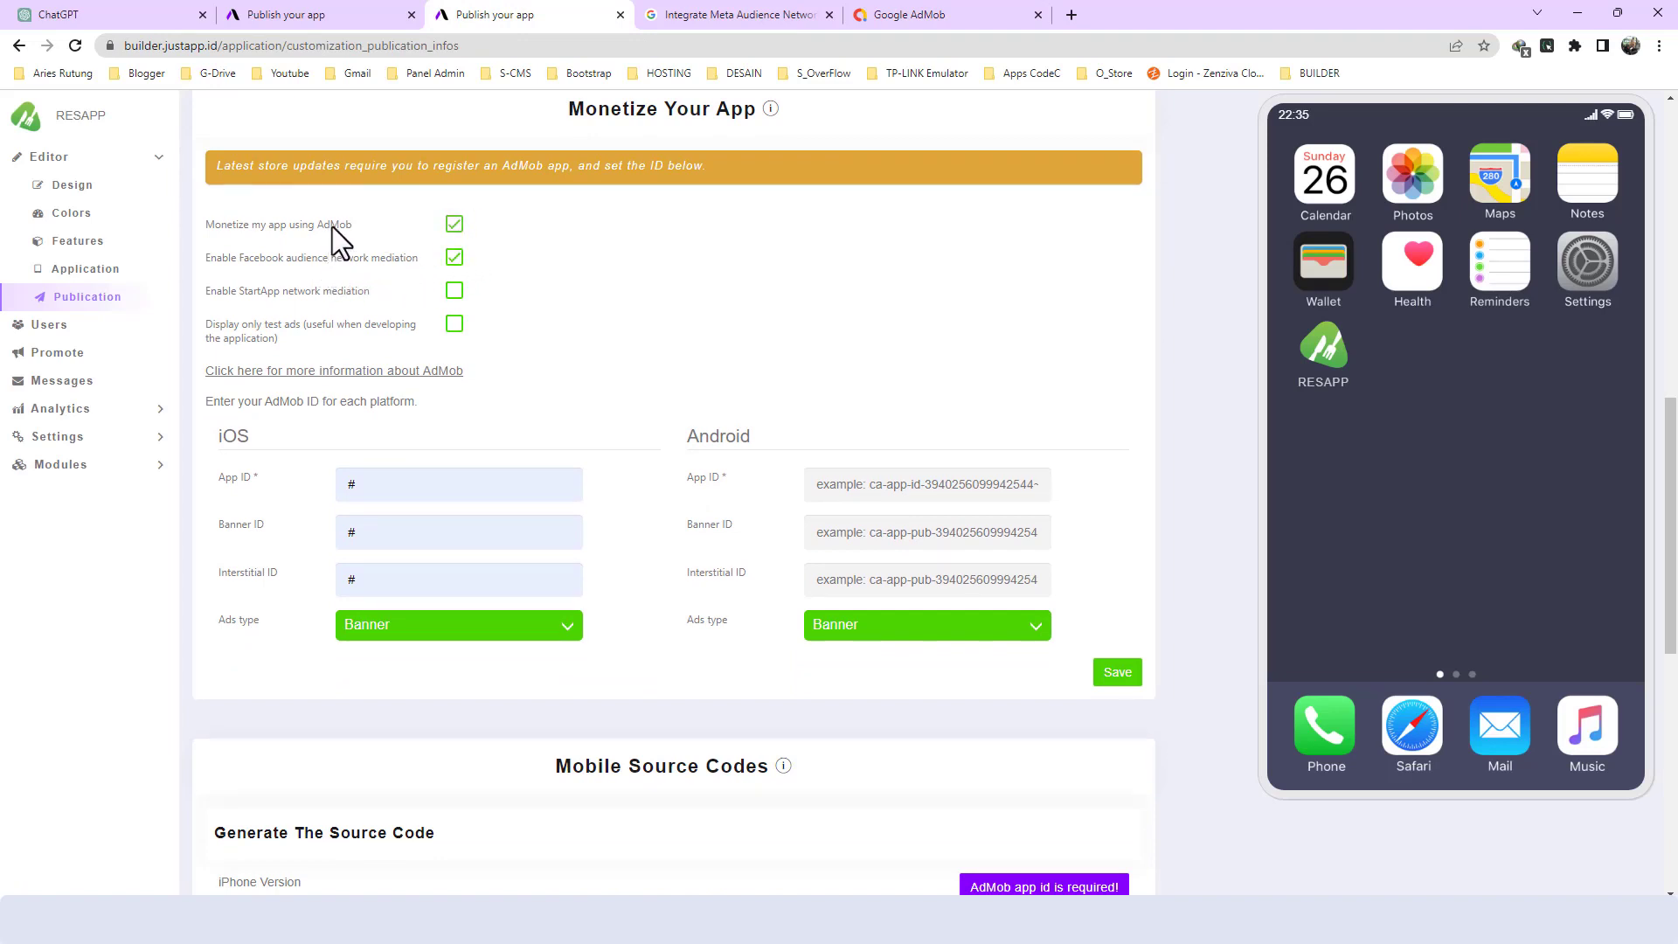
pyautogui.click(887, 486)
pyautogui.click(1073, 919)
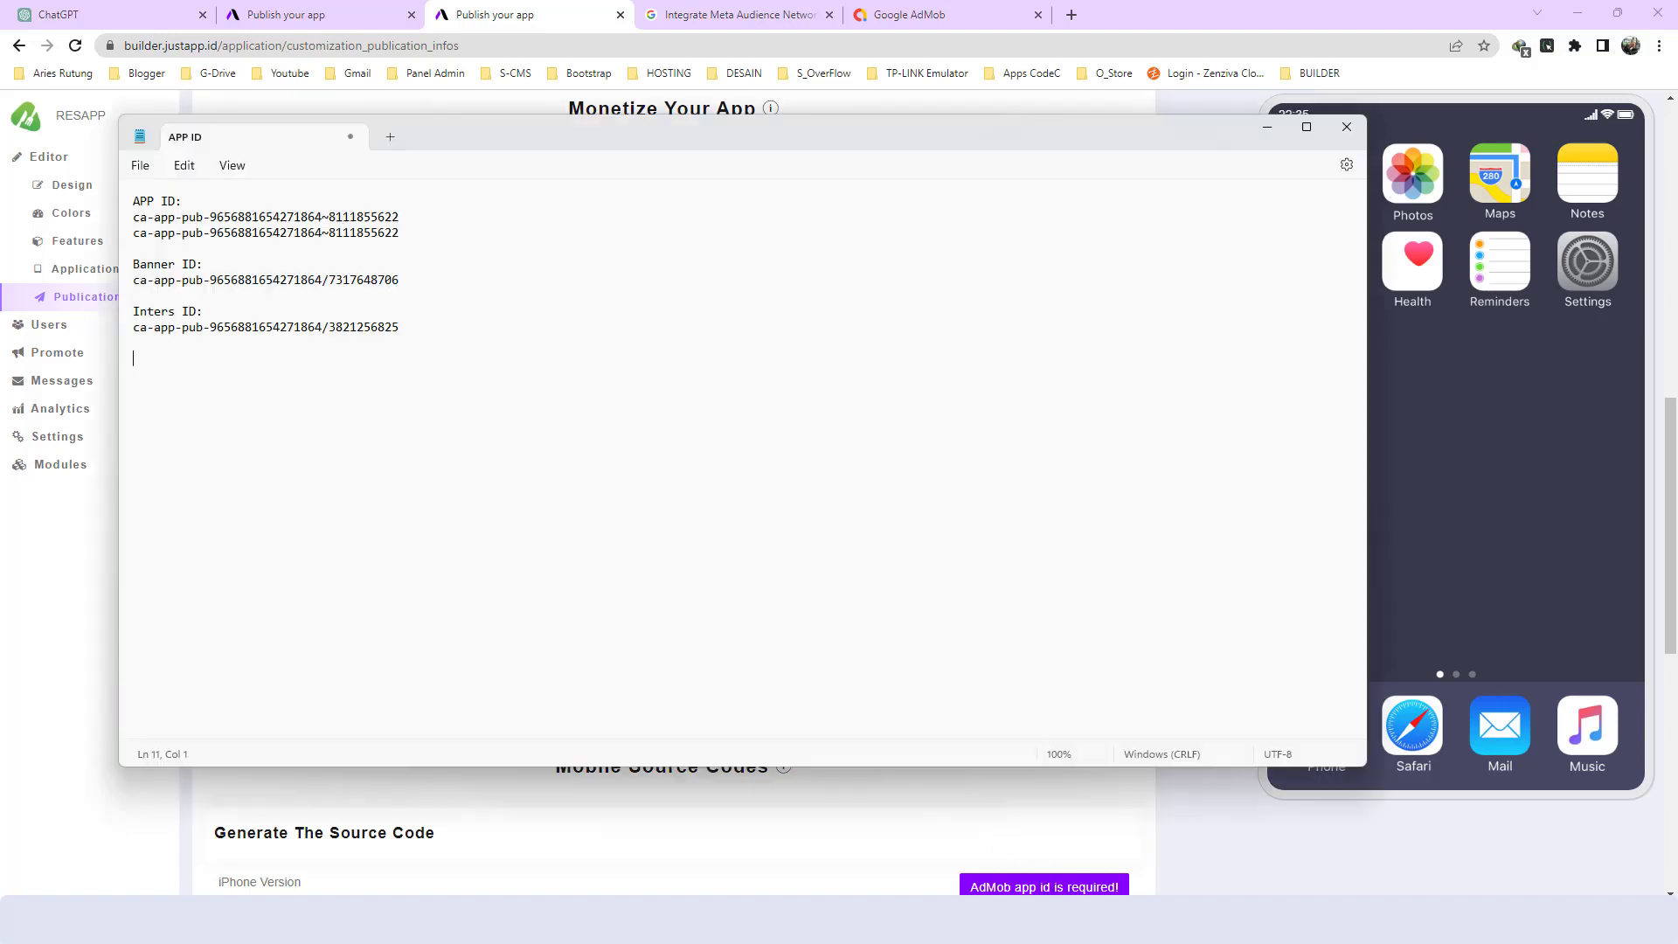
pyautogui.click(401, 237)
pyautogui.moveTo(401, 237); pyautogui.dragTo(133, 232)
pyautogui.hotkey('ctrl', 'c')
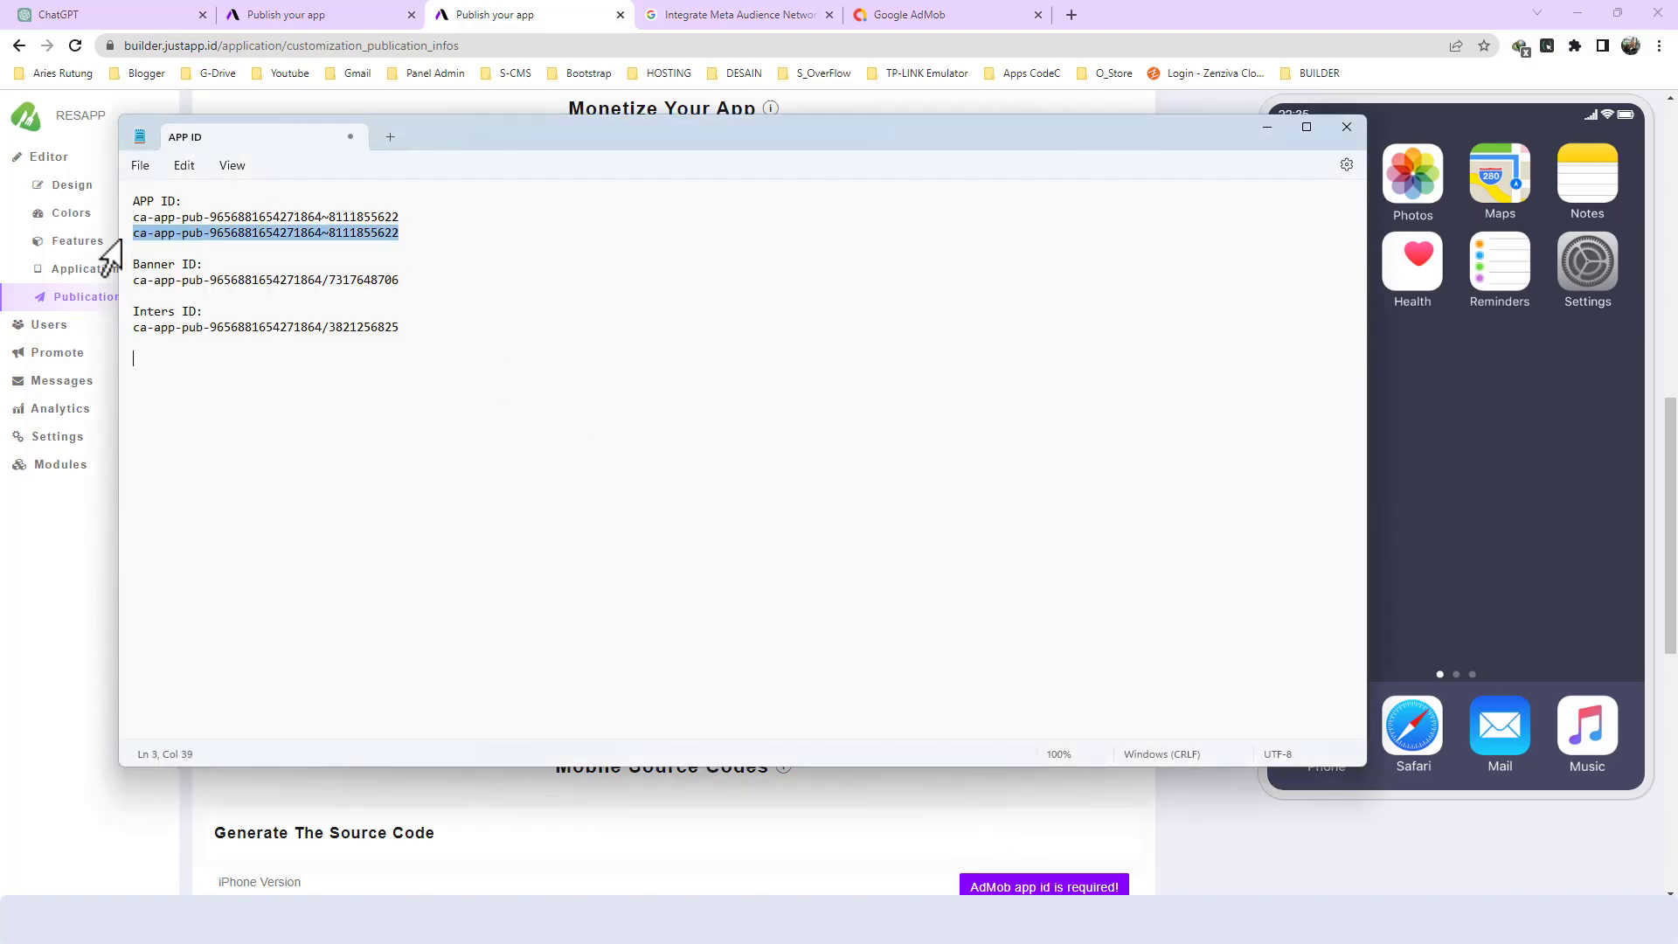
pyautogui.hotkey('alt', 'Tab')
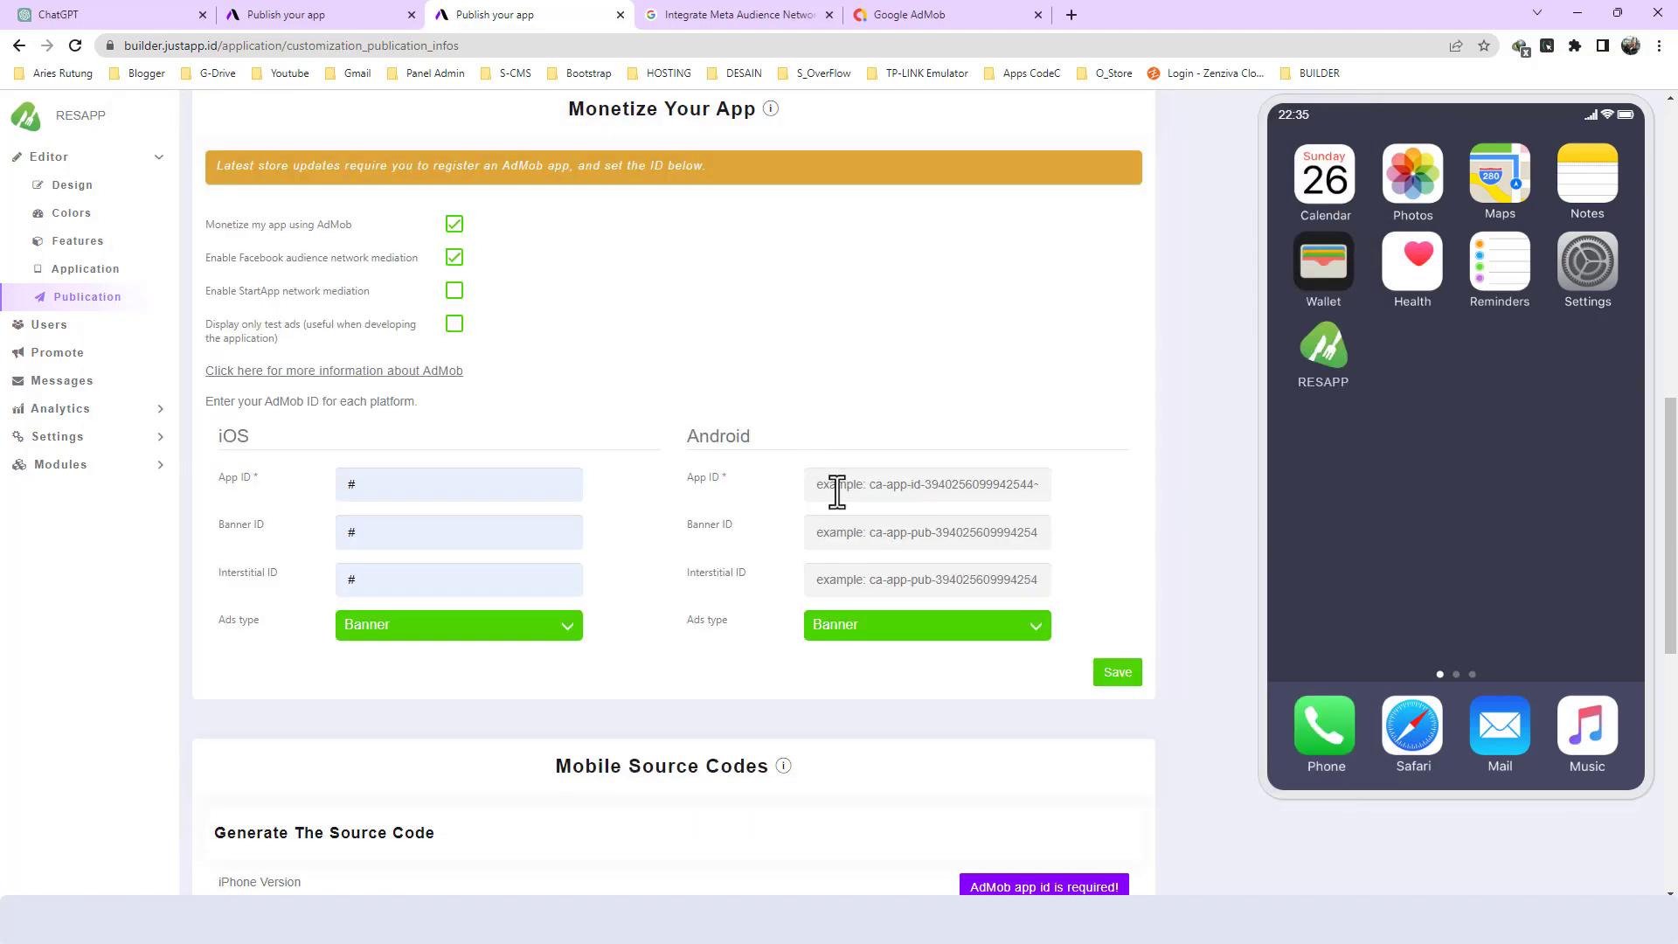
pyautogui.hotkey('ctrl', 'v')
# - Copy the AdMob banner ID from the Notepad notes into RESAPP's Android Banner ID
pyautogui.hotkey('alt', 'Tab')
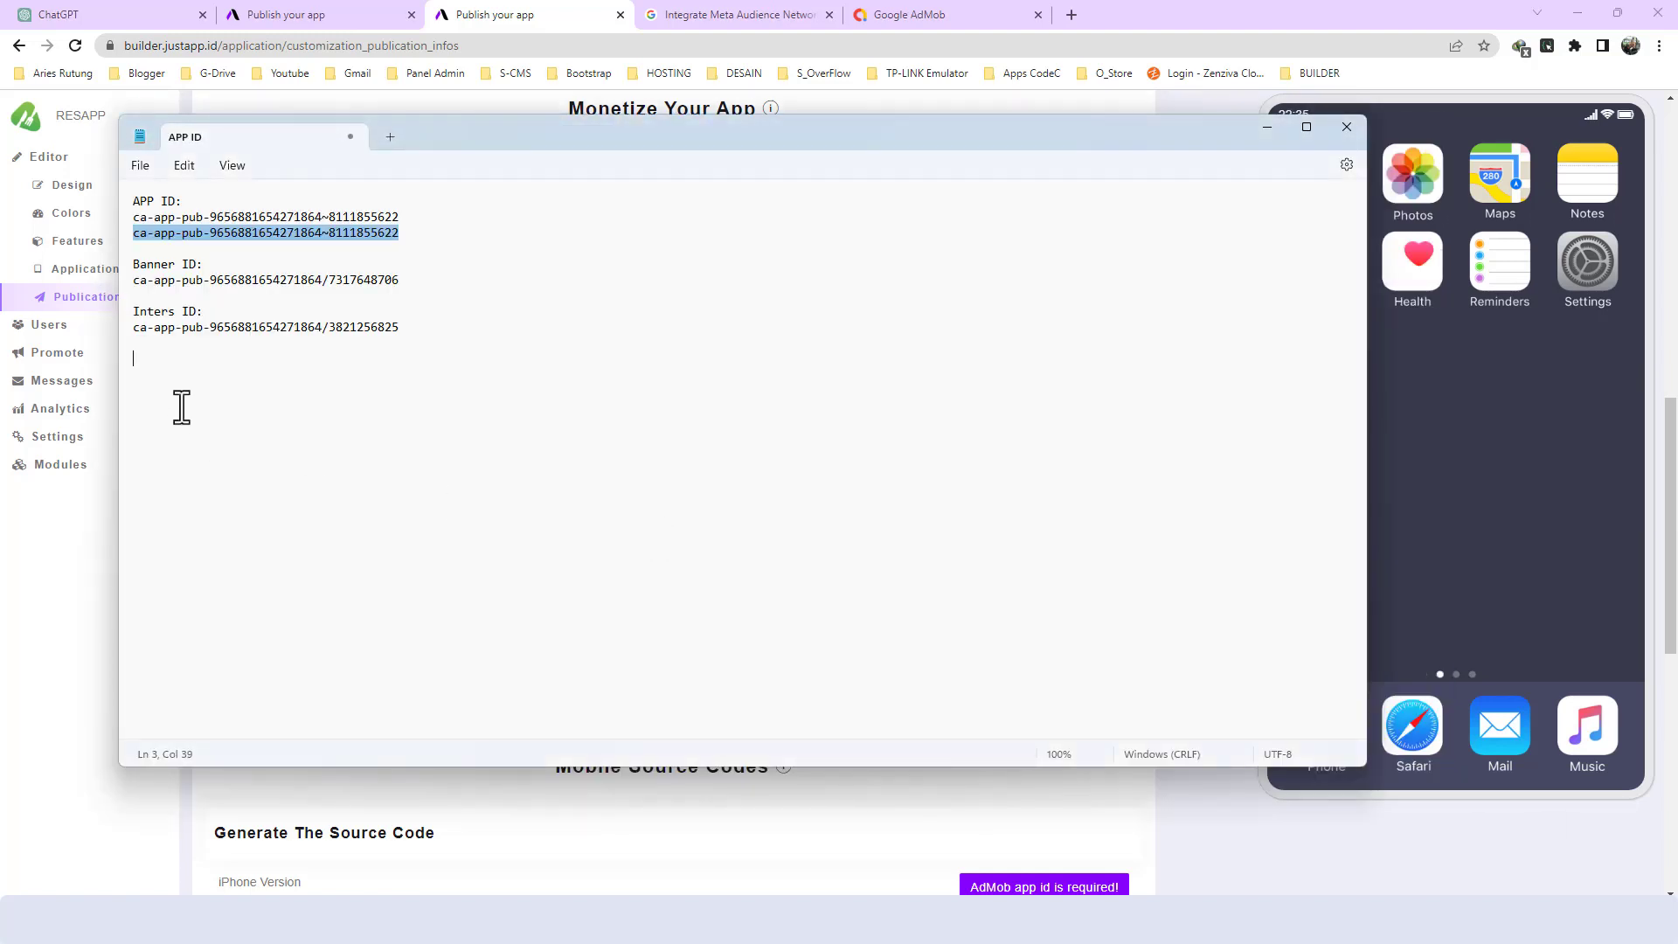
pyautogui.moveTo(401, 281); pyautogui.dragTo(122, 288)
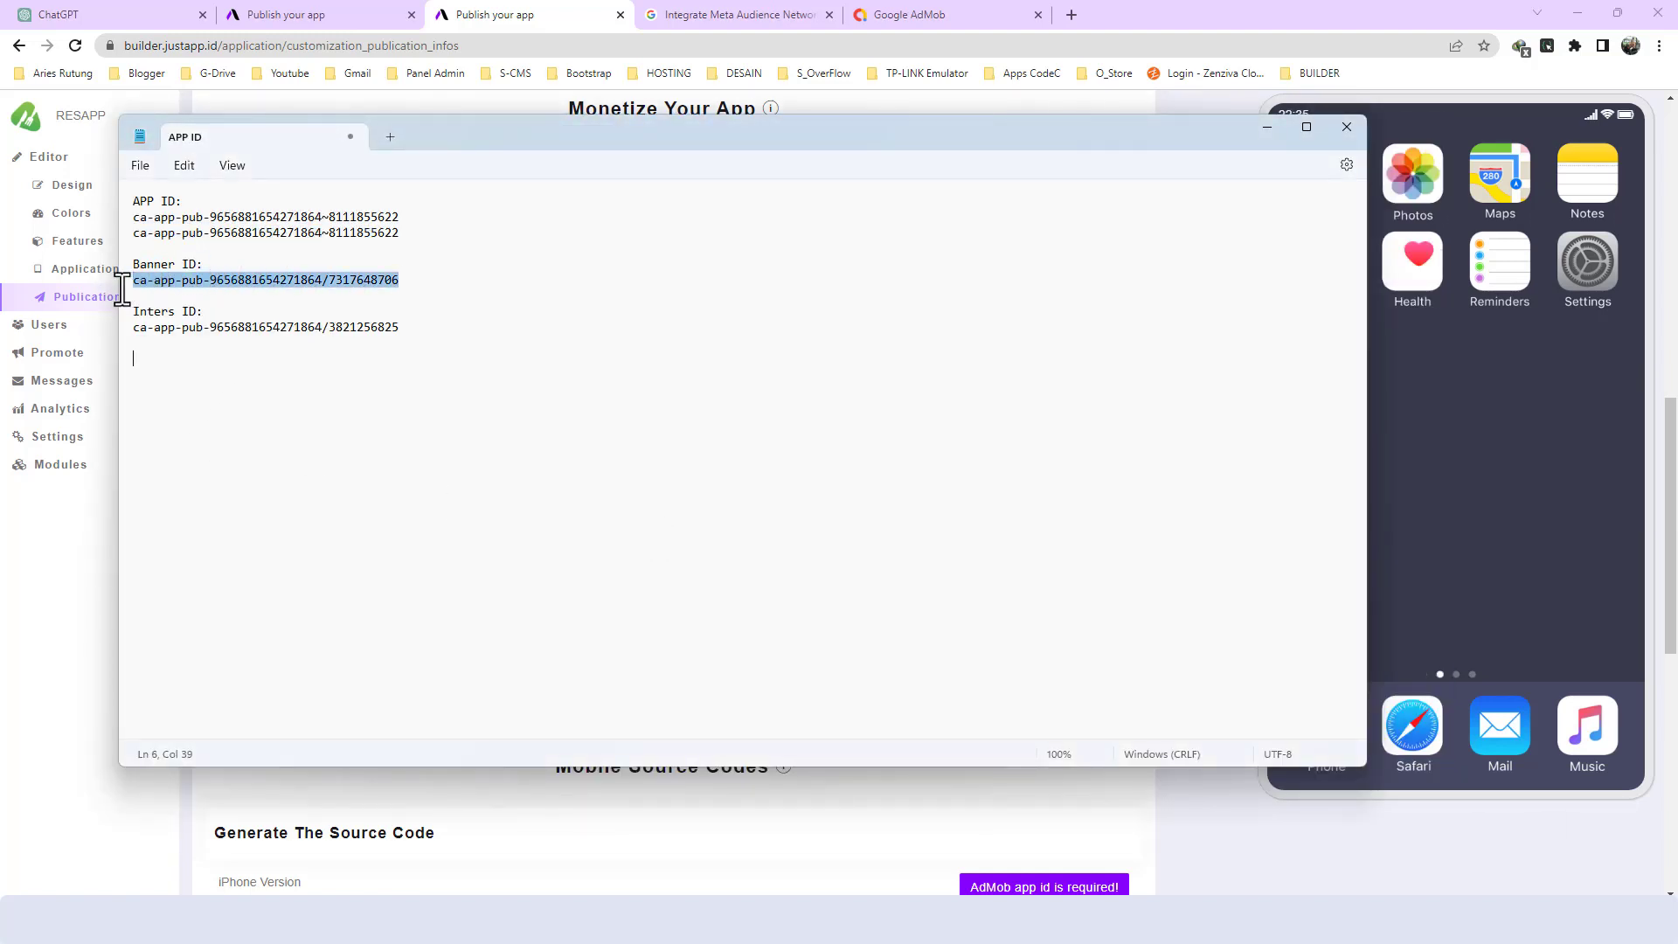
pyautogui.hotkey('alt', 'Tab')
pyautogui.click(928, 535)
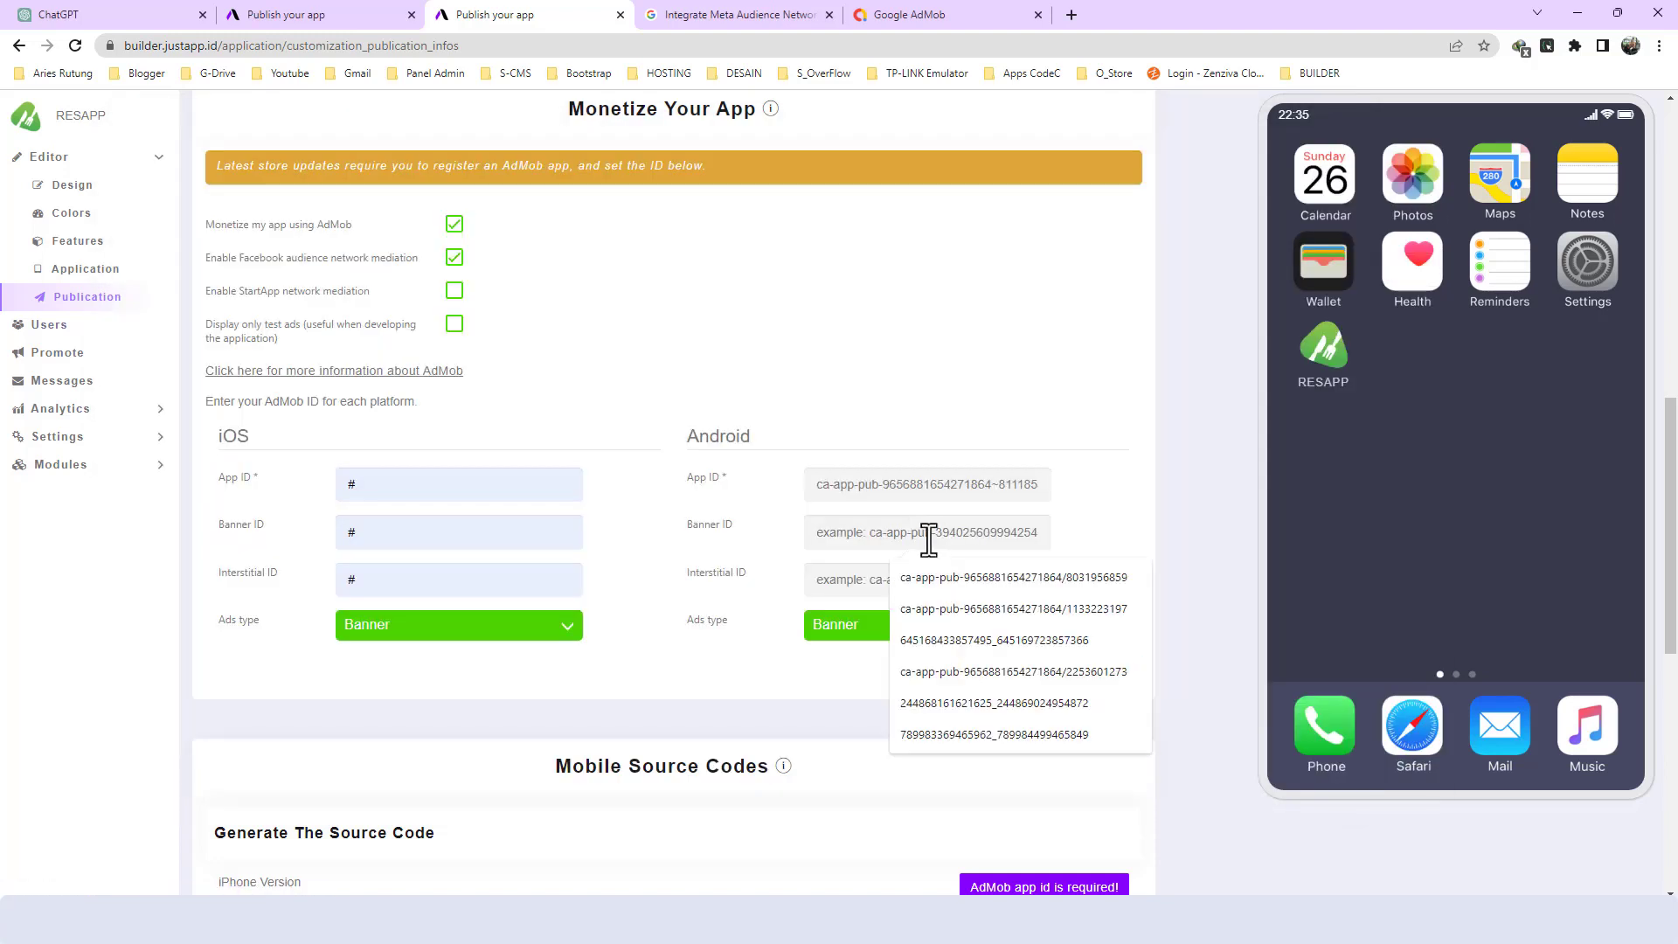
pyautogui.hotkey('ctrl', 'v')
# - Copy the AdMob interstitial ID from the Notepad notes into RESAPP's Android Interstitial ID
pyautogui.hotkey('alt', 'Tab')
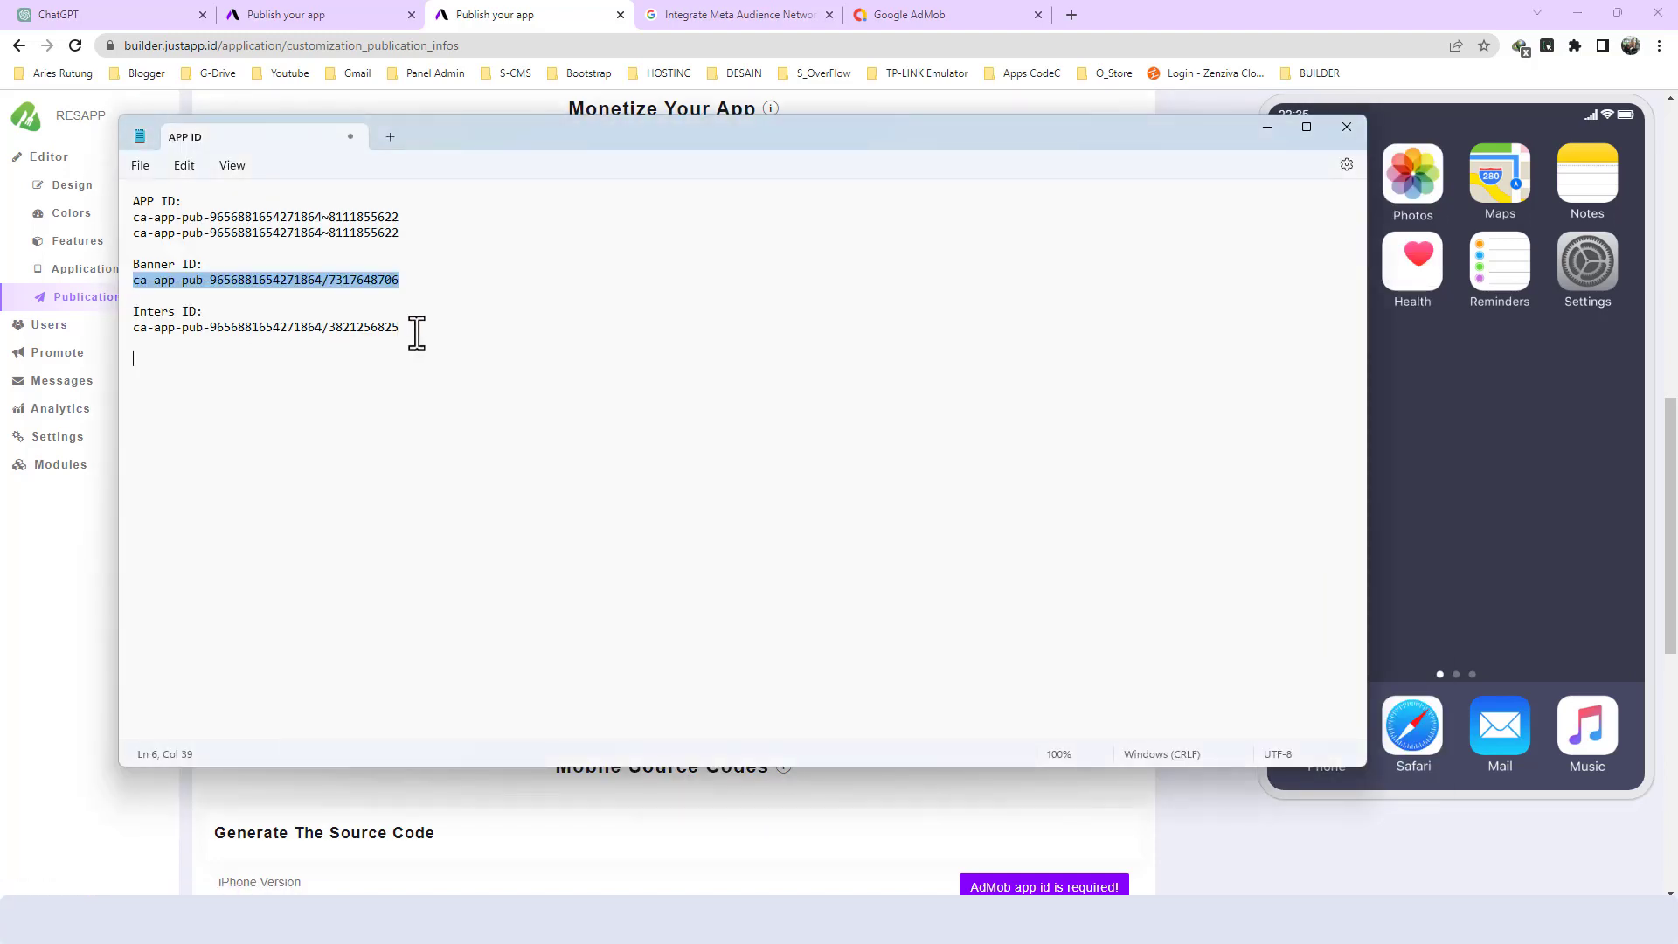
pyautogui.moveTo(416, 328); pyautogui.dragTo(133, 330)
pyautogui.hotkey('alt', 'Tab')
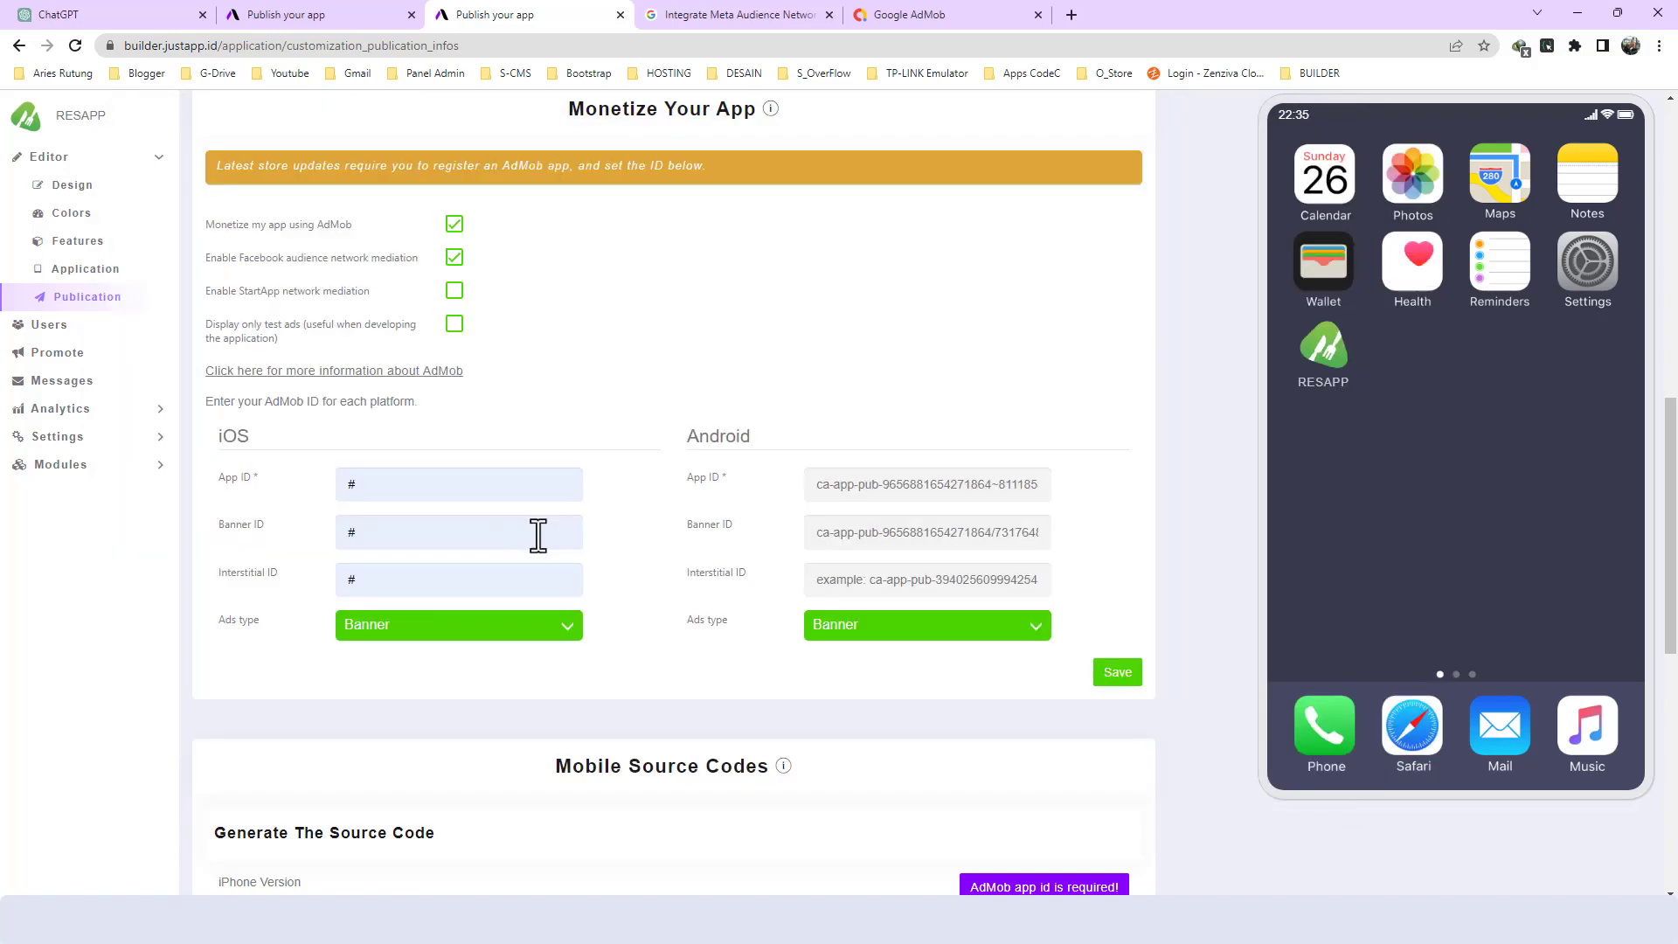
pyautogui.click(1001, 593)
pyautogui.hotkey('ctrl', 'v')
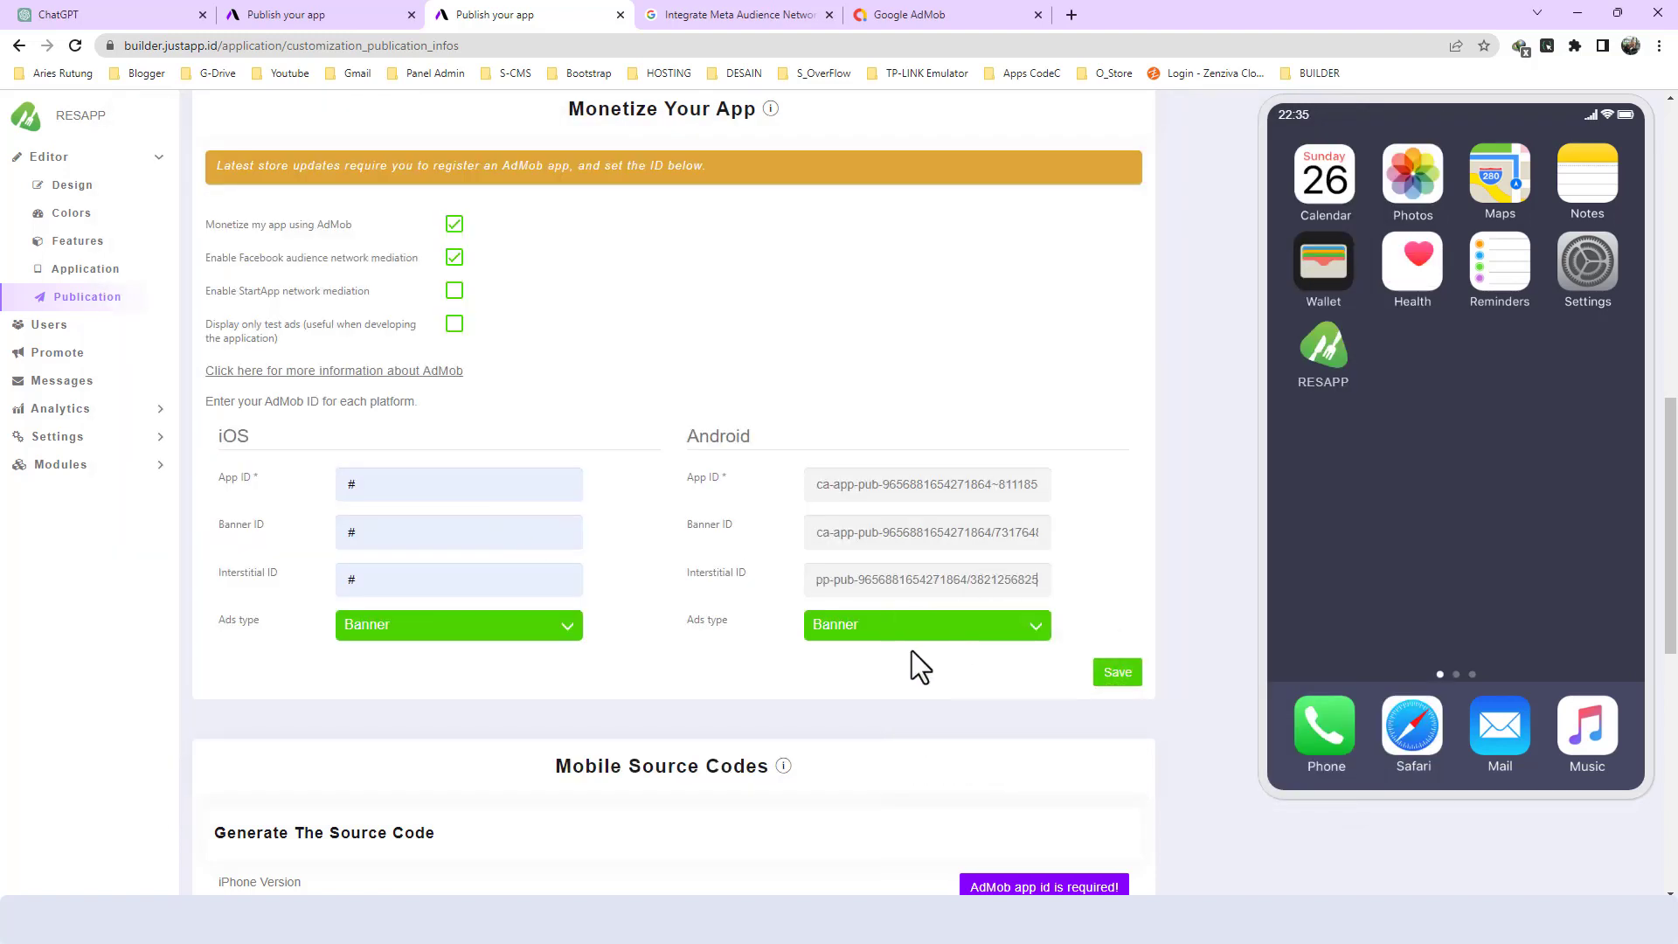
# - Set the Android ads type to Banner & Interstitial and save the monetization settings
pyautogui.click(888, 624)
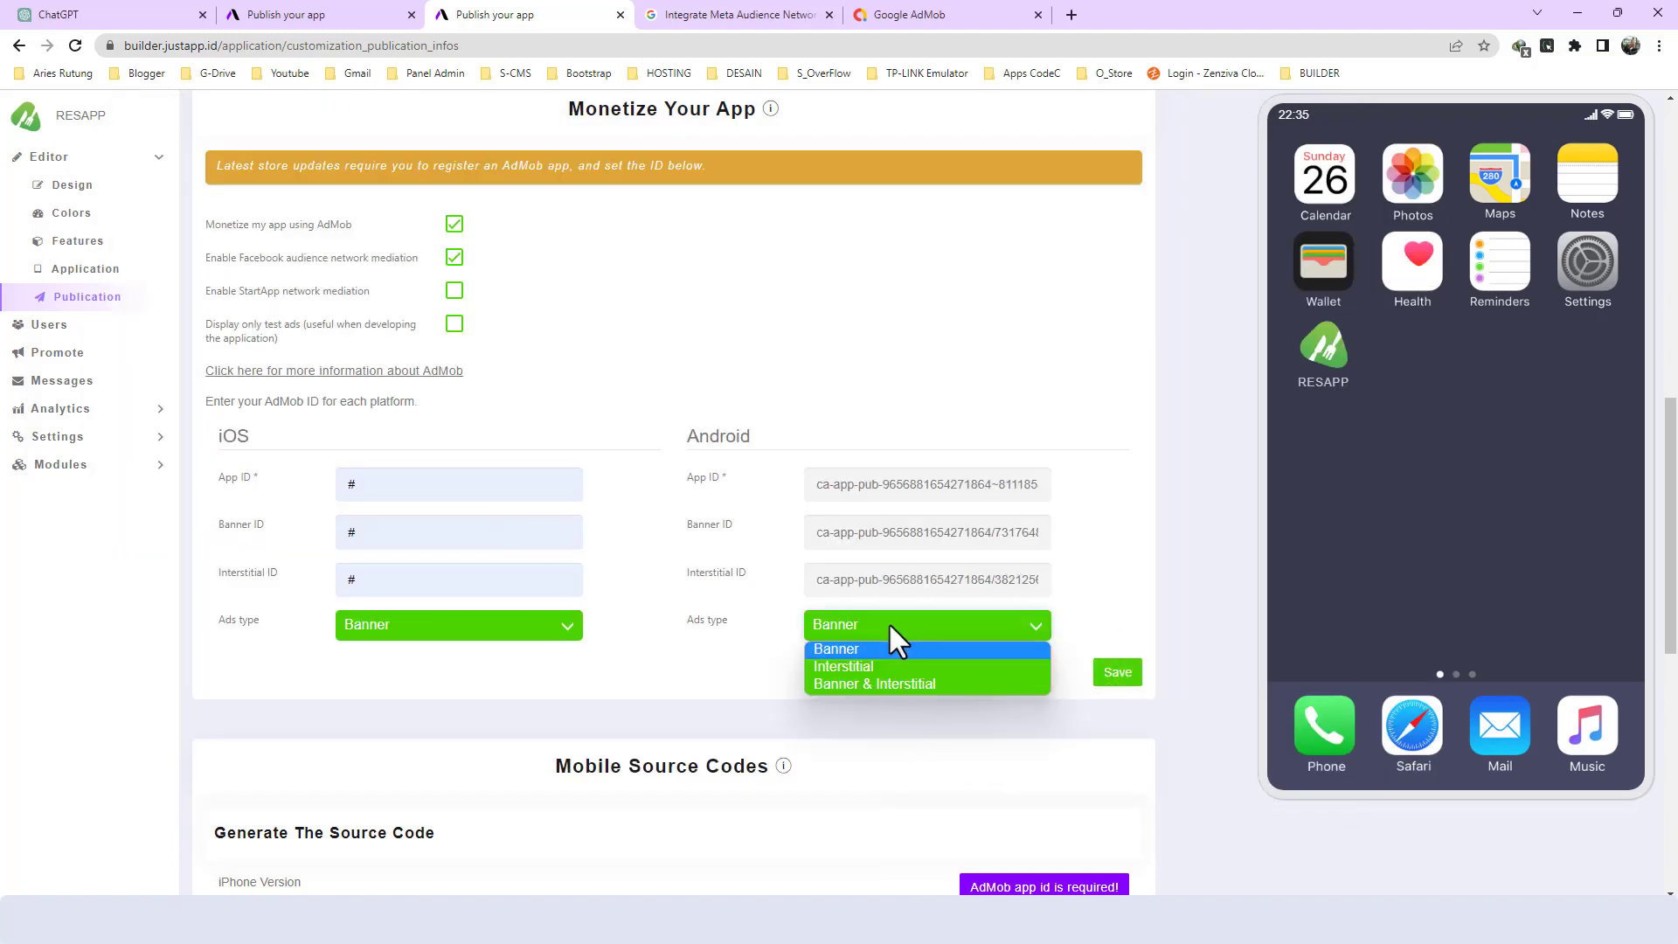
pyautogui.click(858, 686)
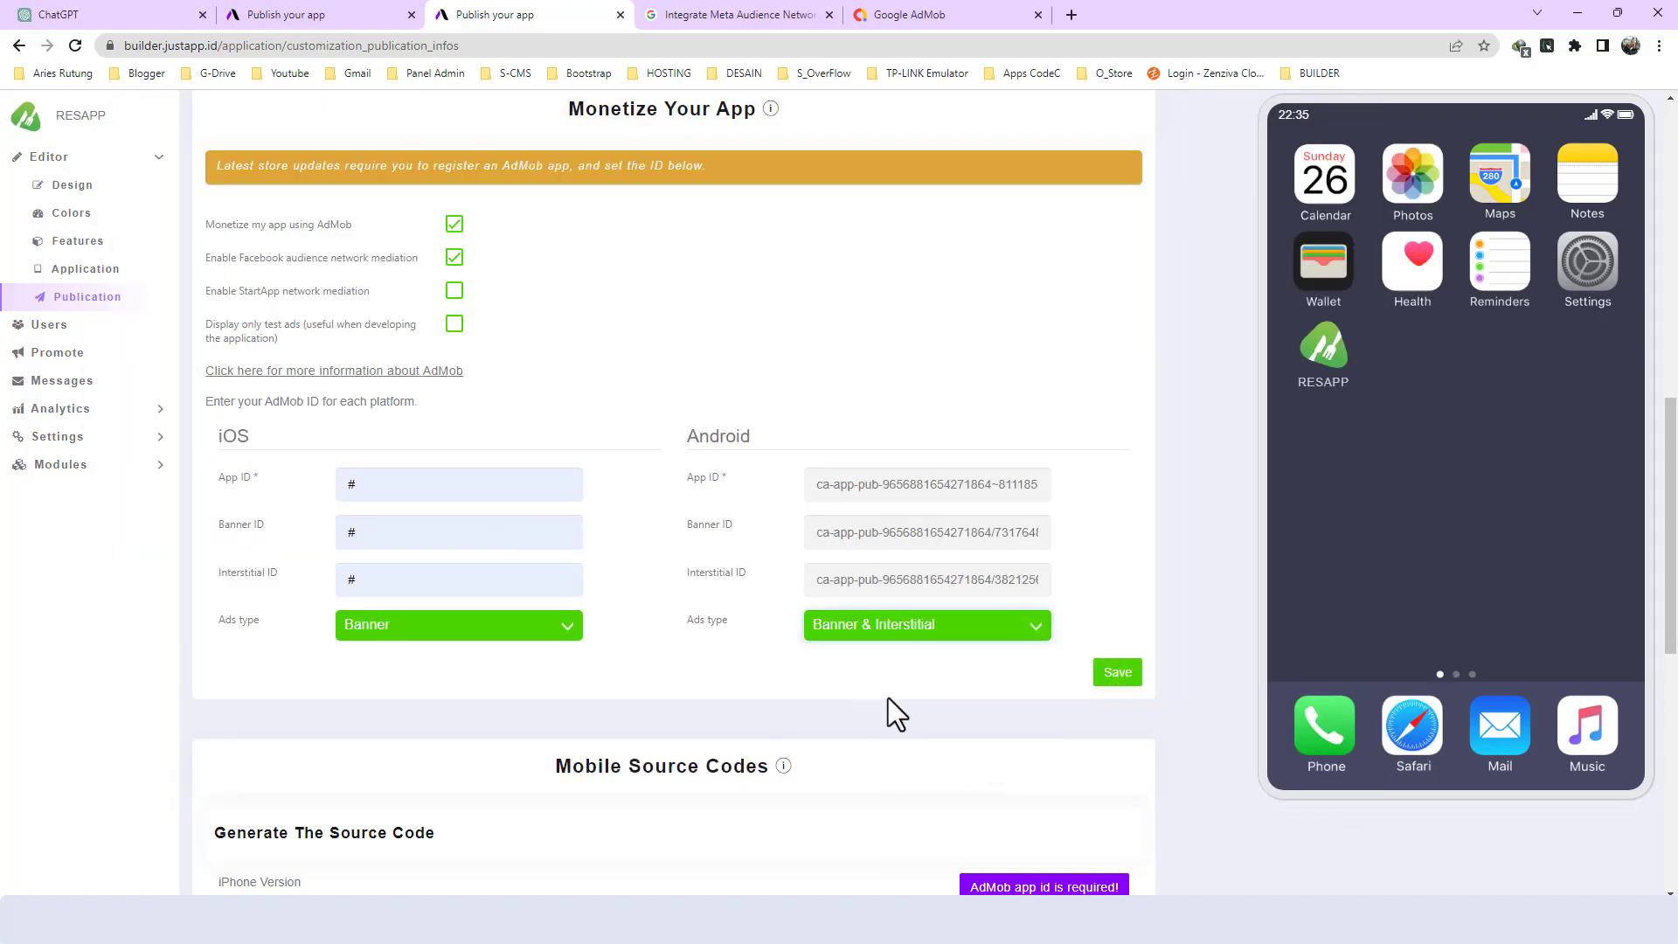
pyautogui.click(1123, 684)
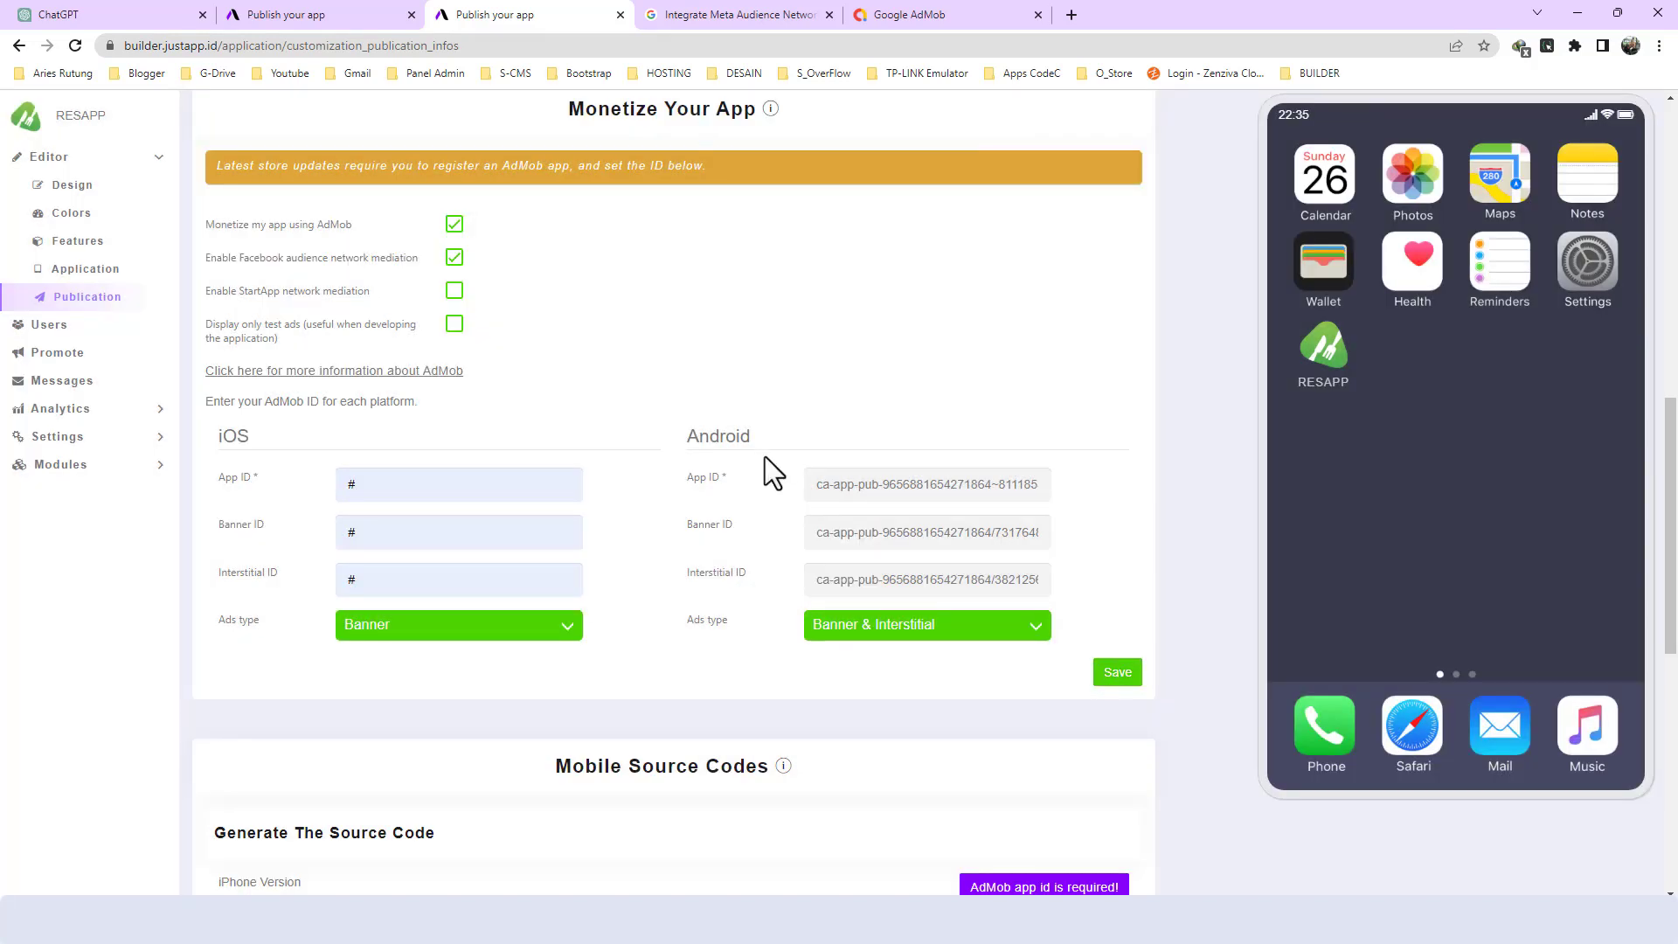
# - Review the source code generation, Android build and advanced settings for RESAPP
pyautogui.scroll(-8, 793, 442)
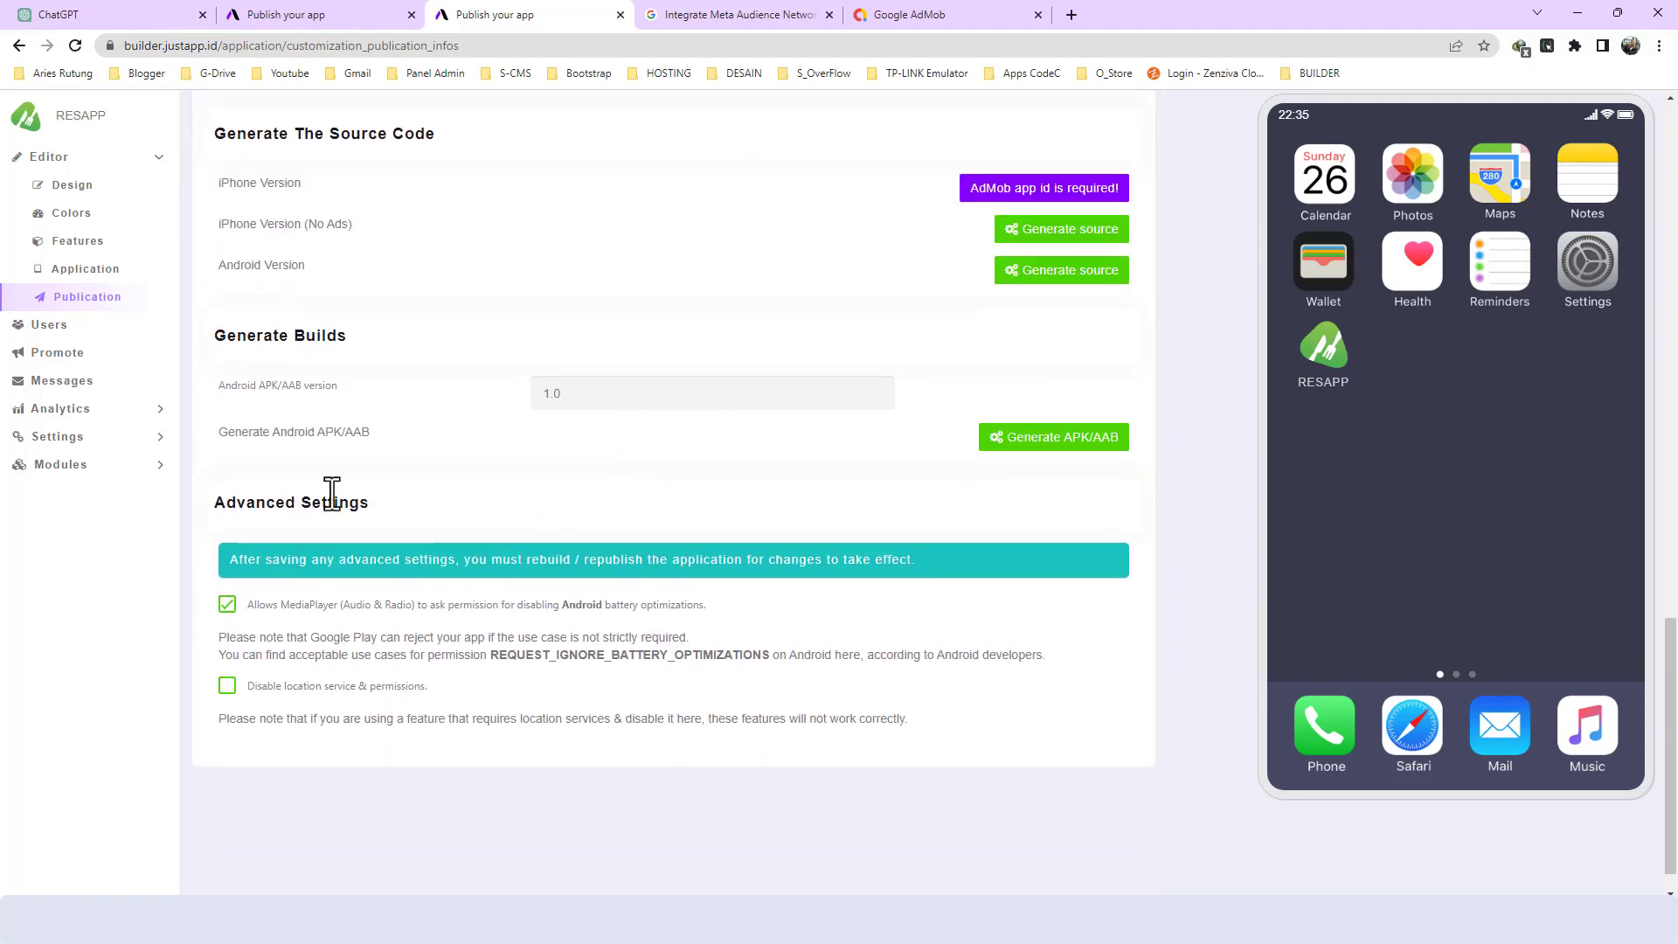
pyautogui.scroll(5, 664, 269)
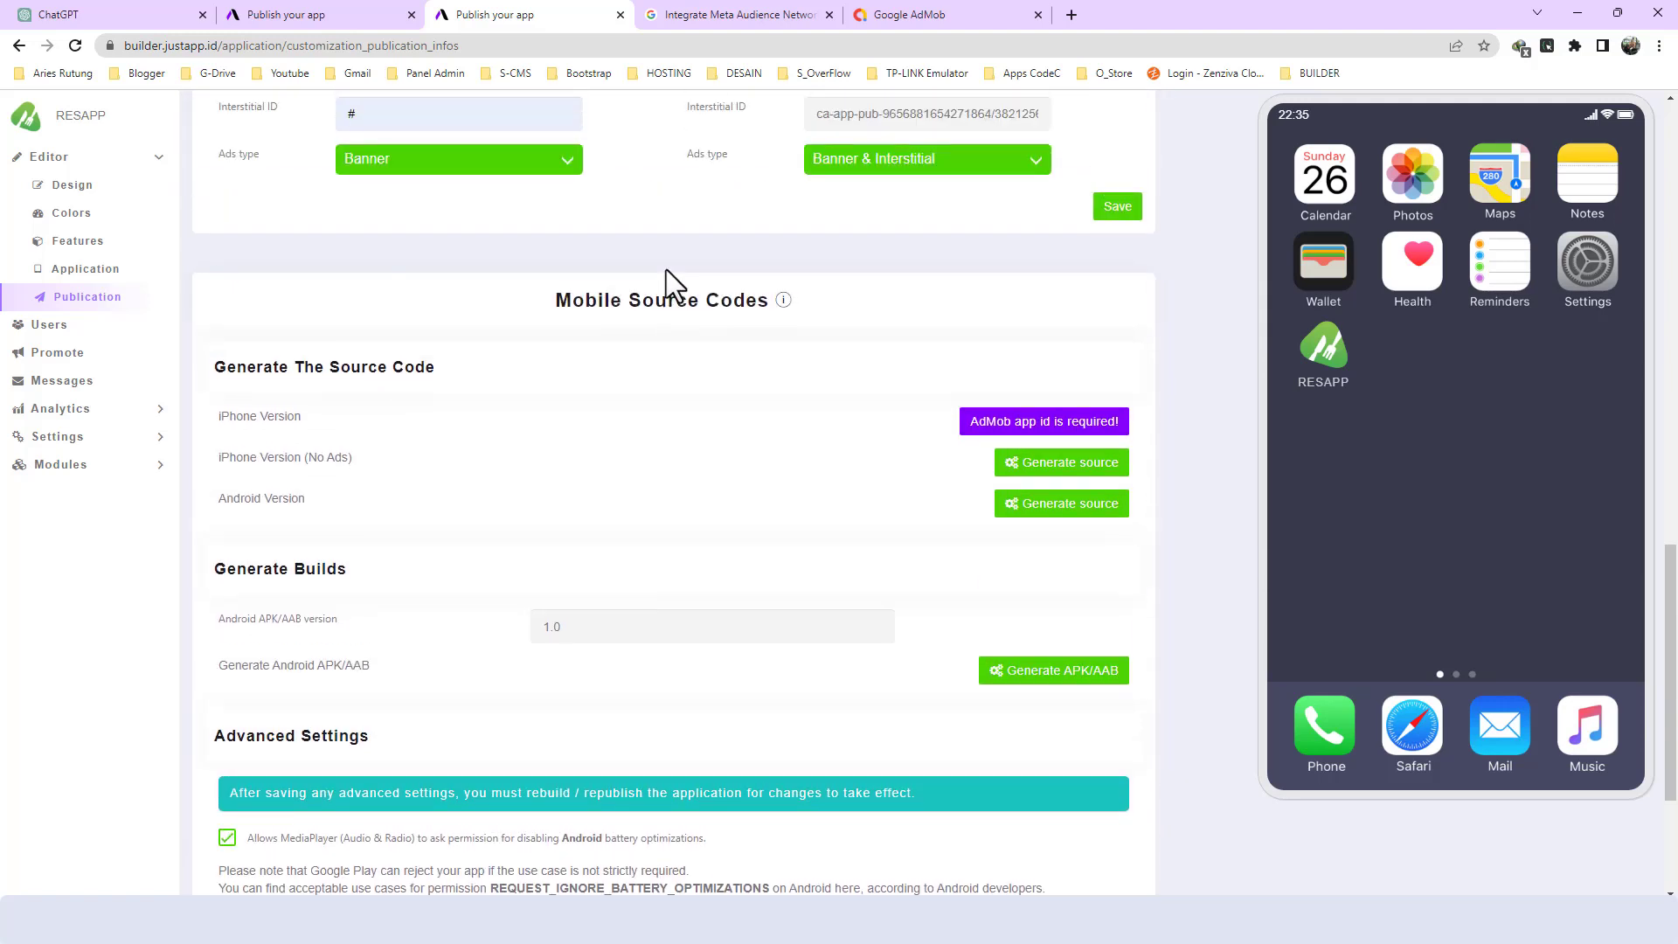
pyautogui.scroll(-3, 794, 528)
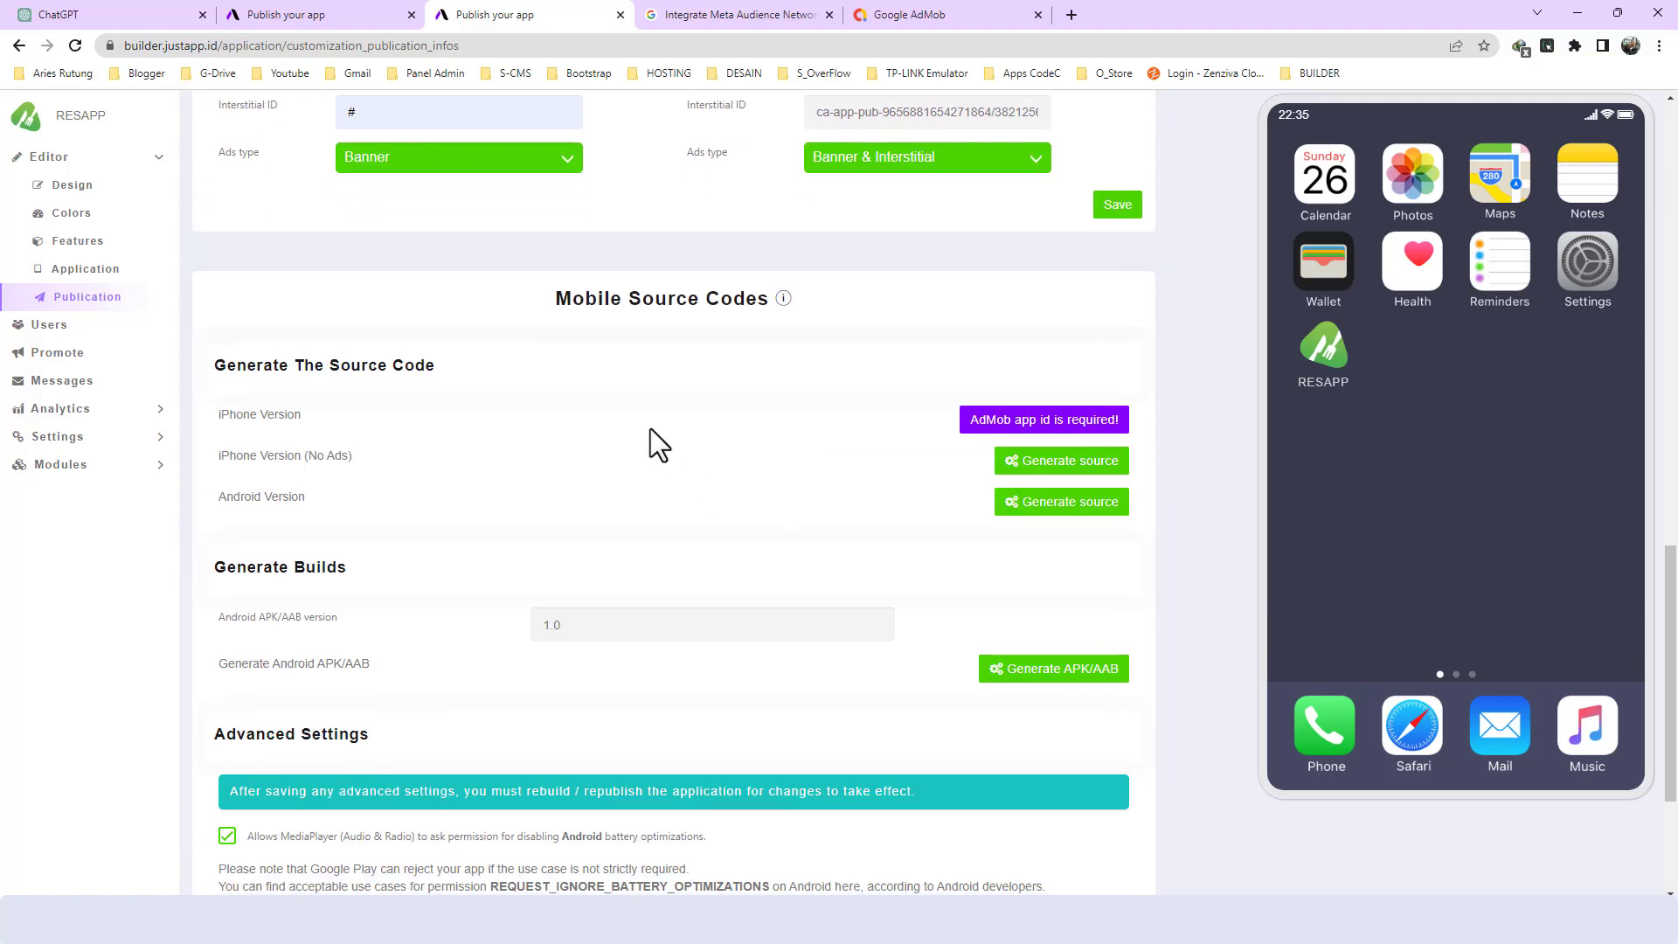
# - Check RESAPP's Android APK/AAB version and build options against the AdMob monetization settings on the publication page
pyautogui.click(593, 516)
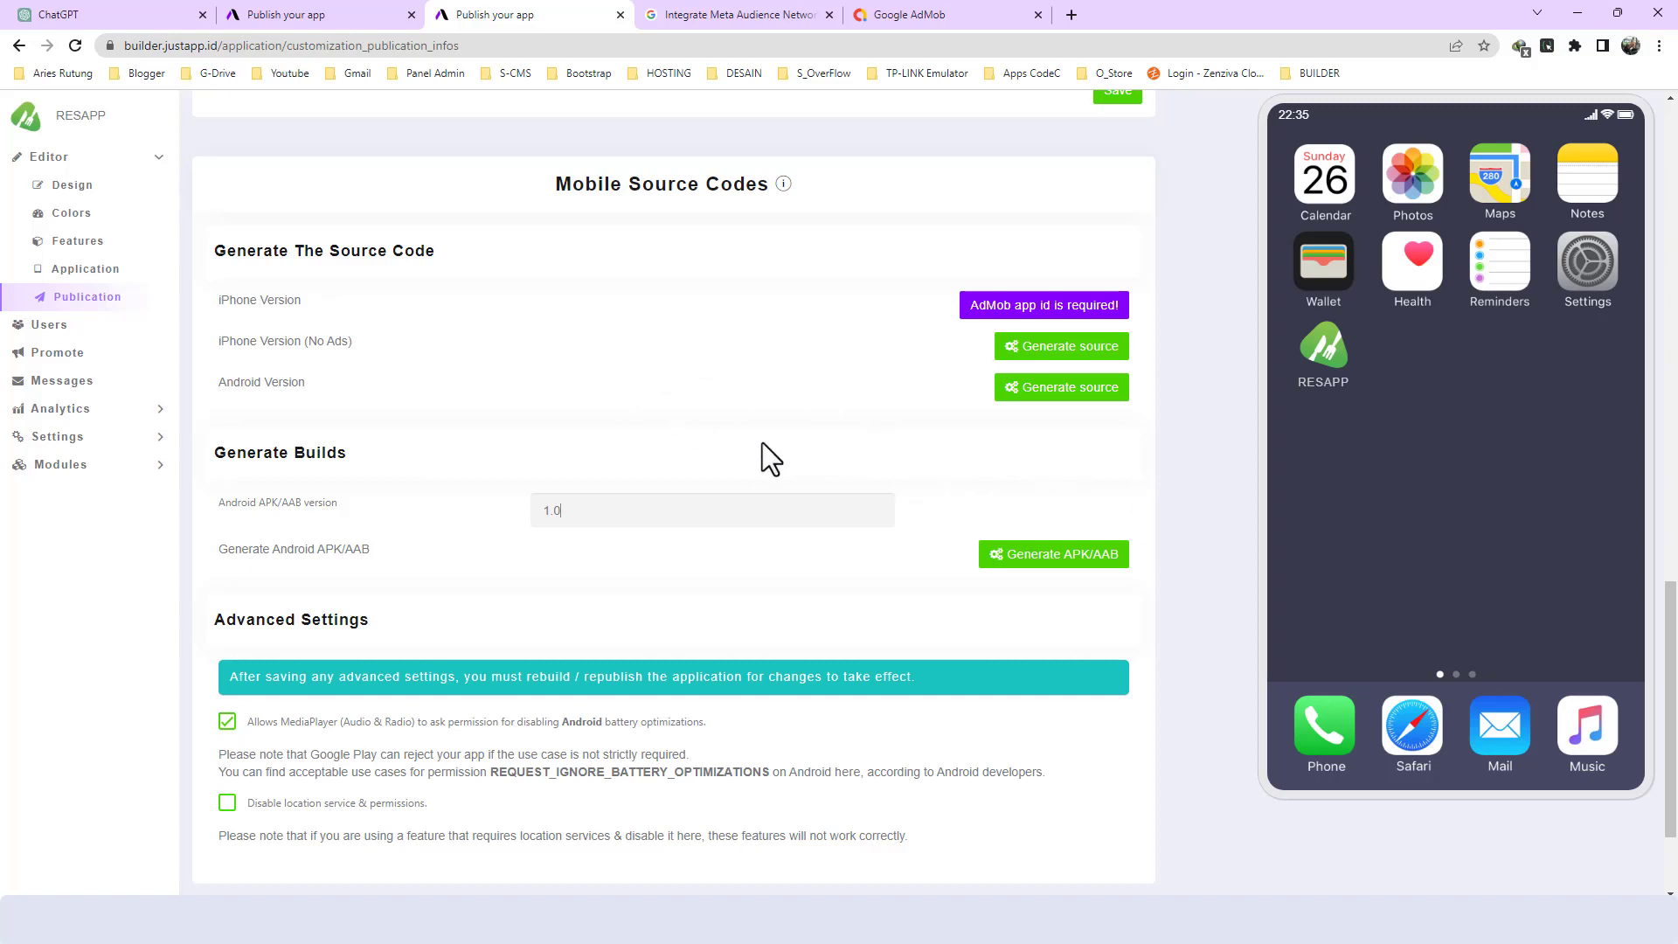
pyautogui.scroll(-2, 743, 433)
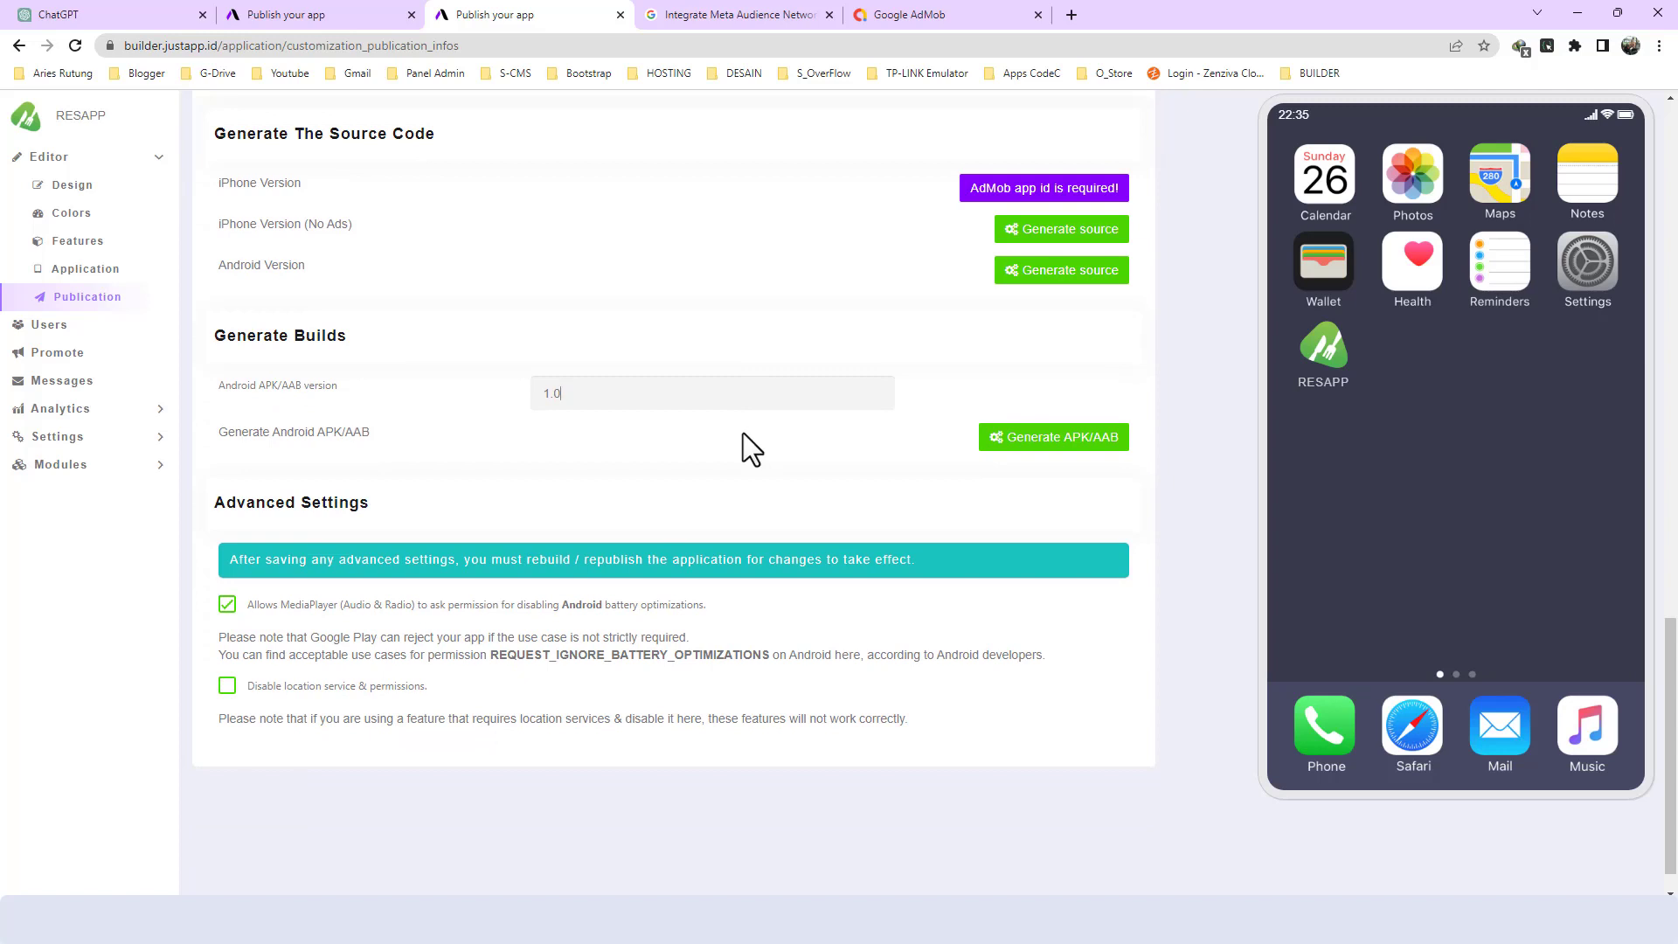
pyautogui.scroll(2, 742, 432)
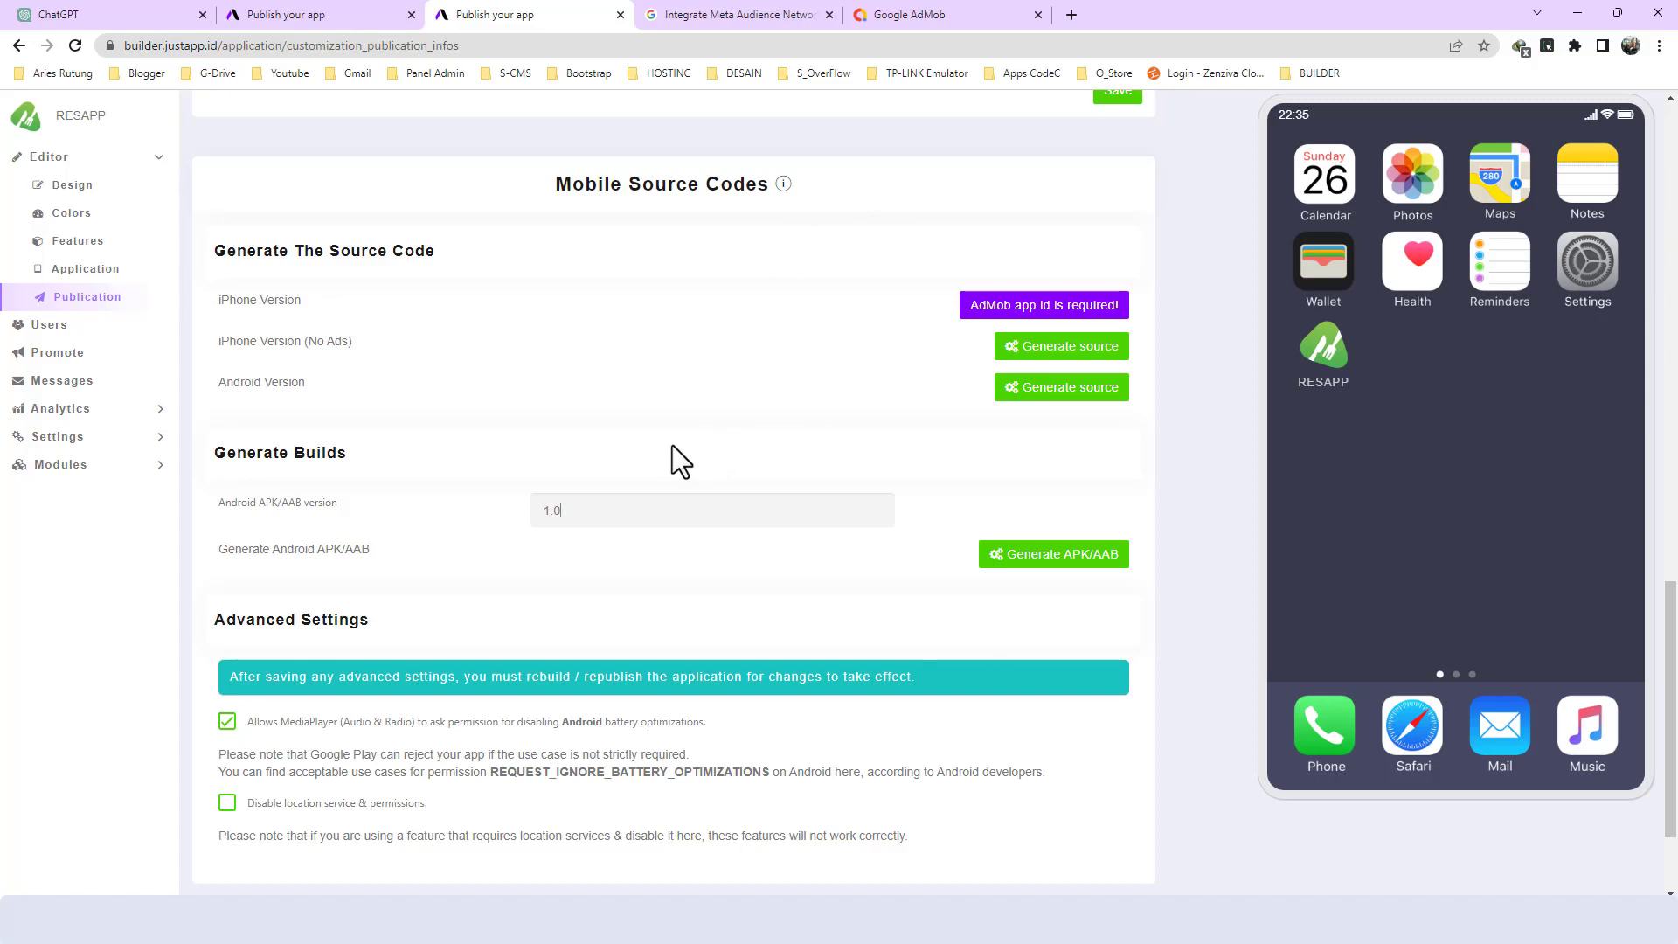
pyautogui.scroll(-2, 673, 445)
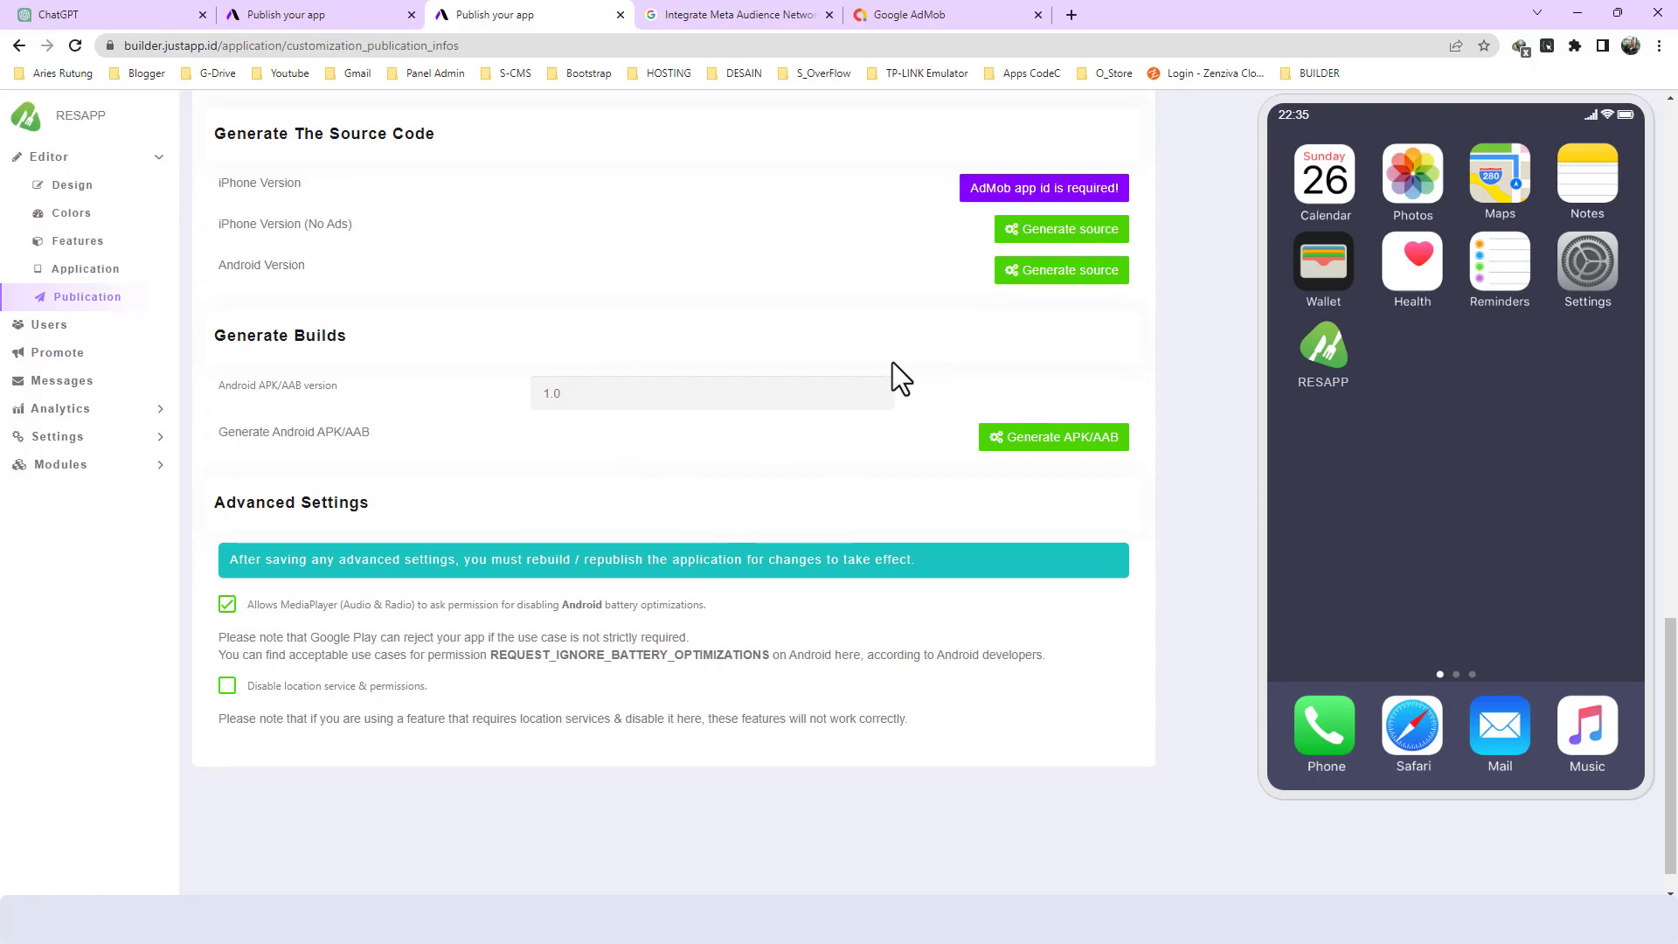
pyautogui.scroll(4, 800, 338)
pyautogui.scroll(4, 869, 254)
pyautogui.scroll(-6, 869, 274)
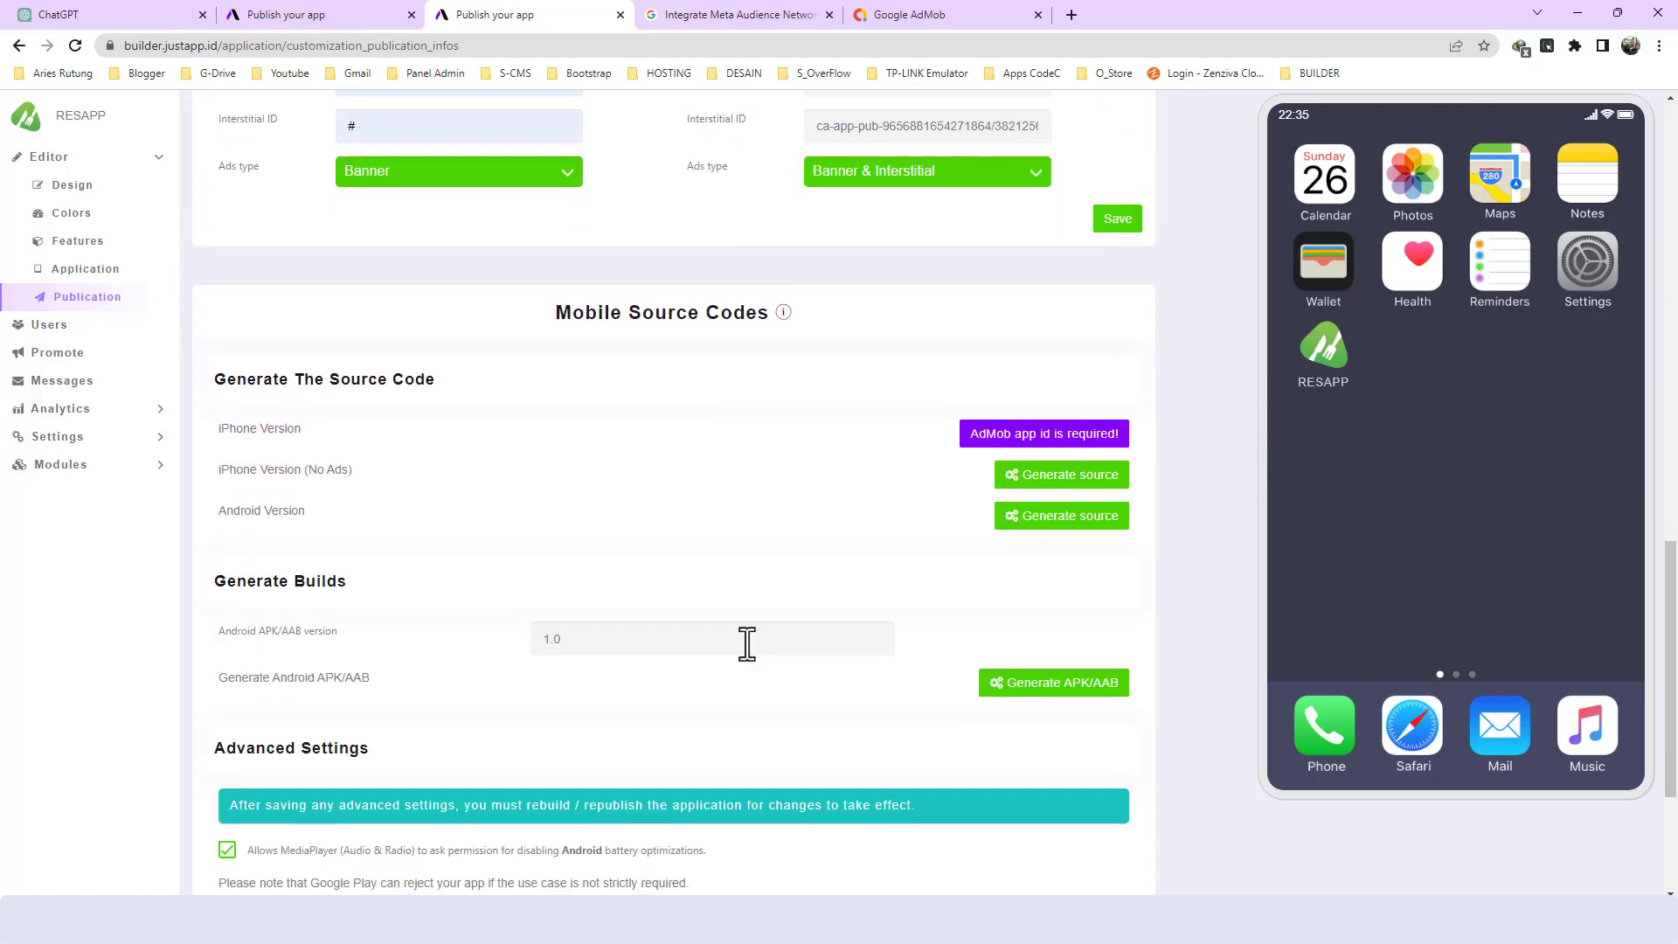
pyautogui.scroll(6, 668, 489)
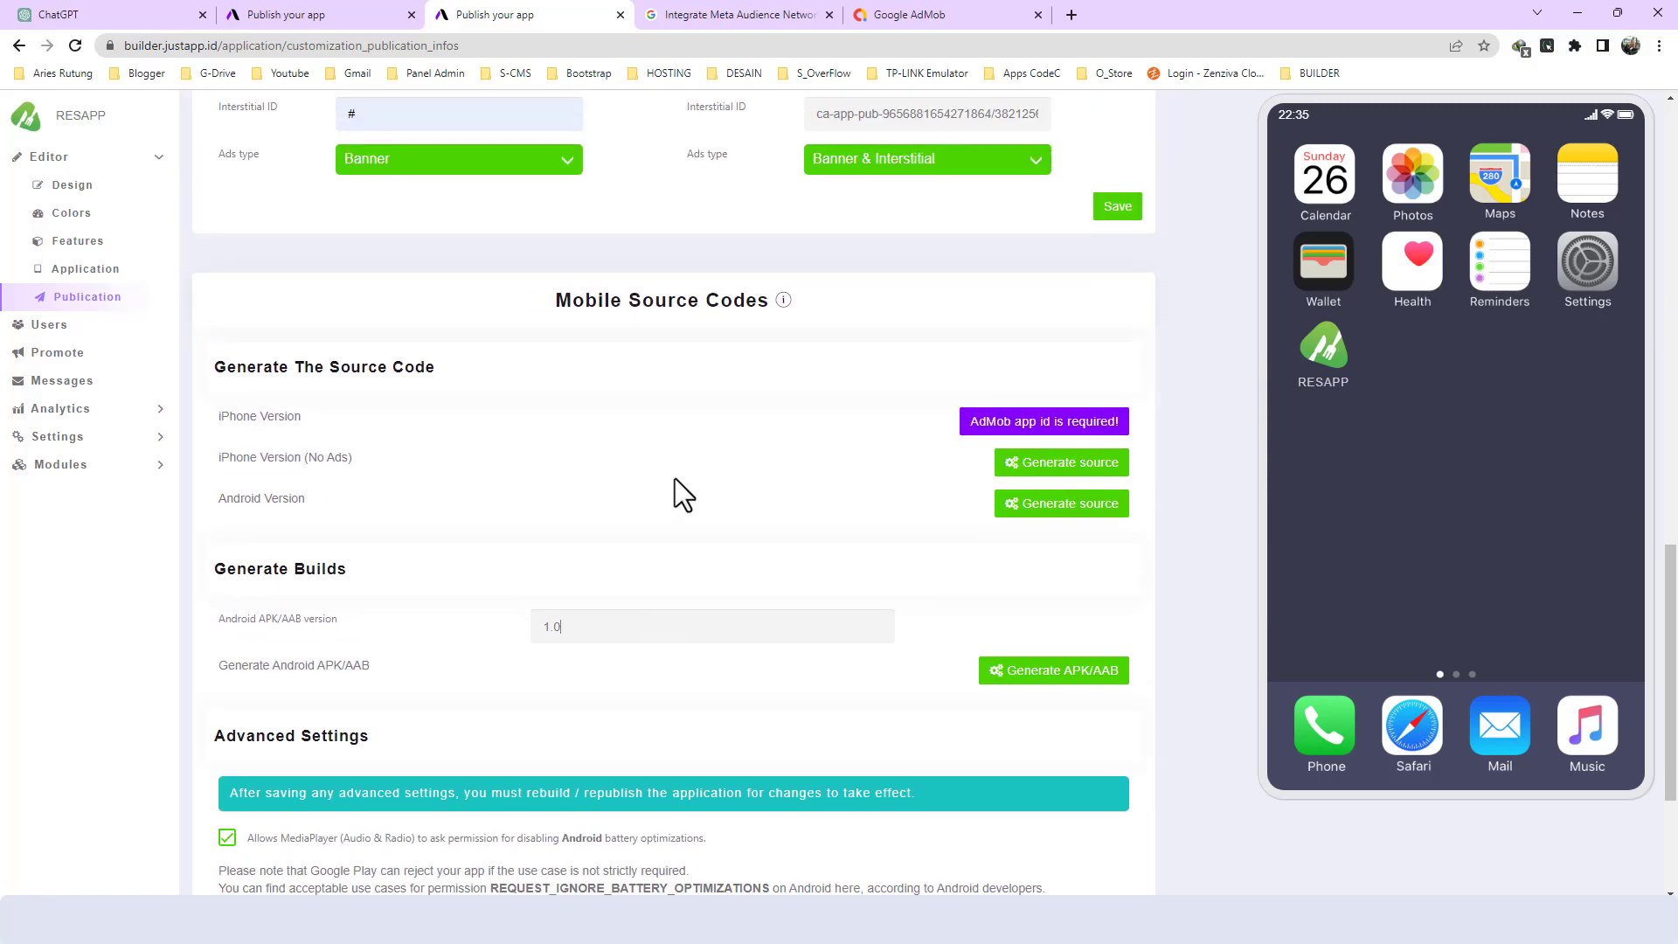
pyautogui.scroll(2, 769, 280)
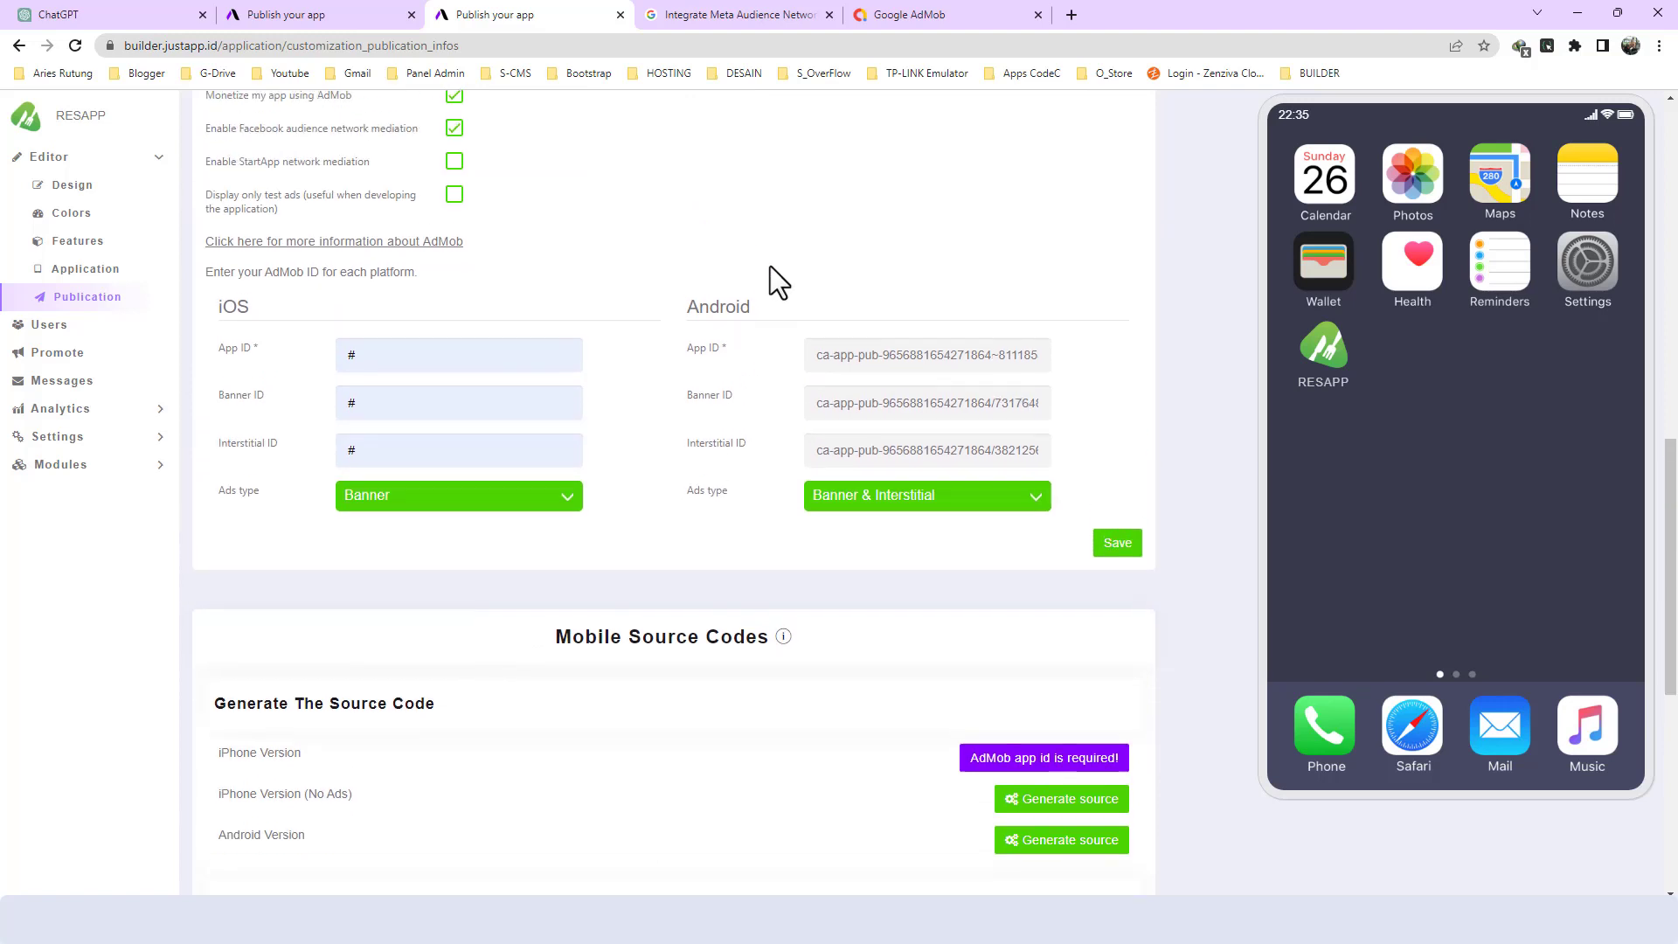
pyautogui.scroll(-4, 900, 498)
pyautogui.scroll(2, 900, 492)
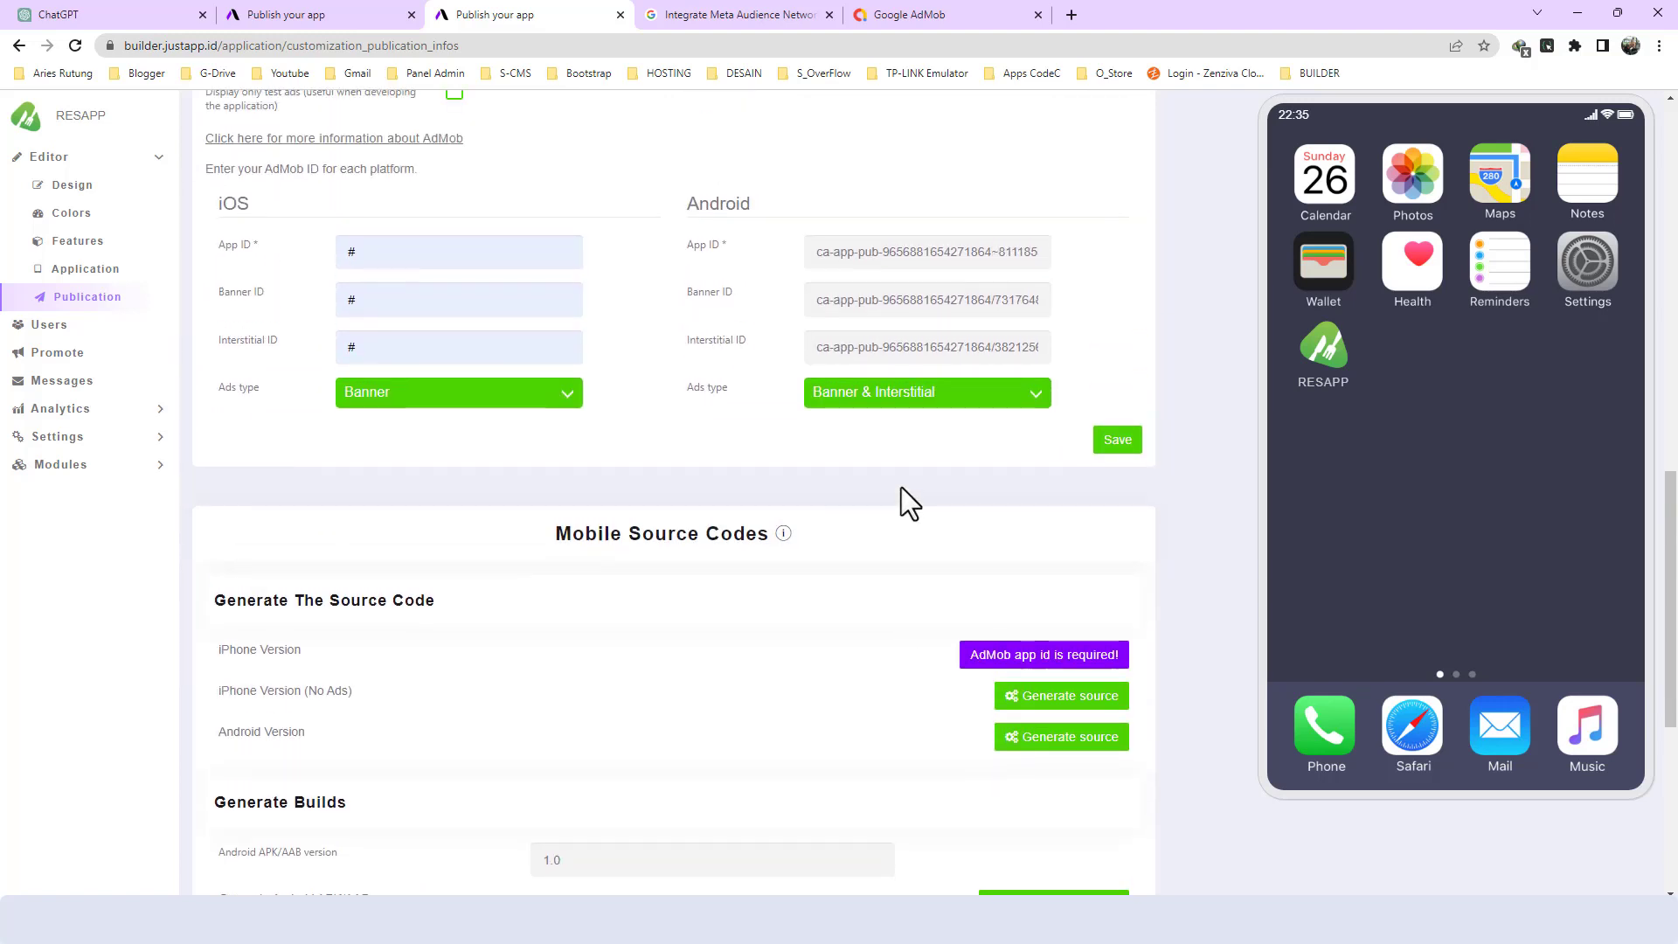
pyautogui.scroll(4, 900, 484)
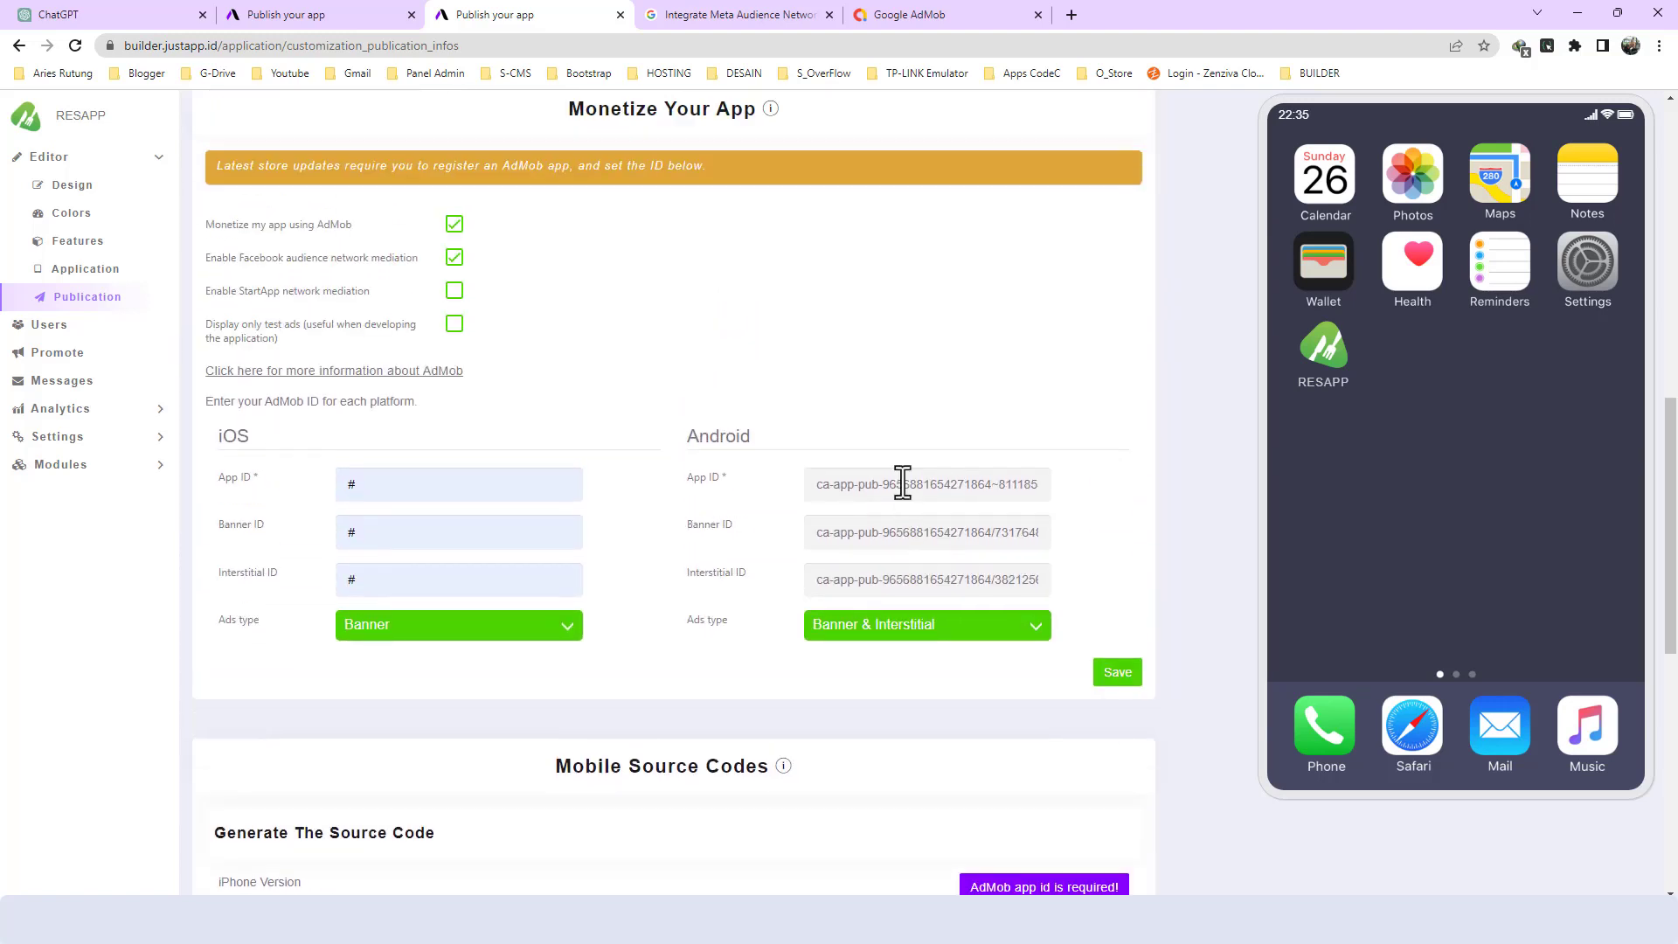